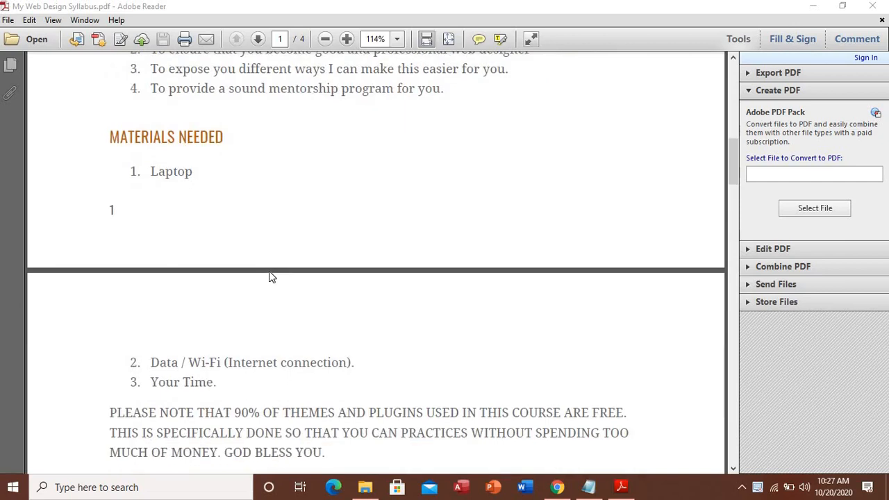
Scroll the syllabus PDF from the materials list down to the Building a Blog Website section on page 3
scroll(272, 277, up, 1)
scroll(272, 275, down, 3)
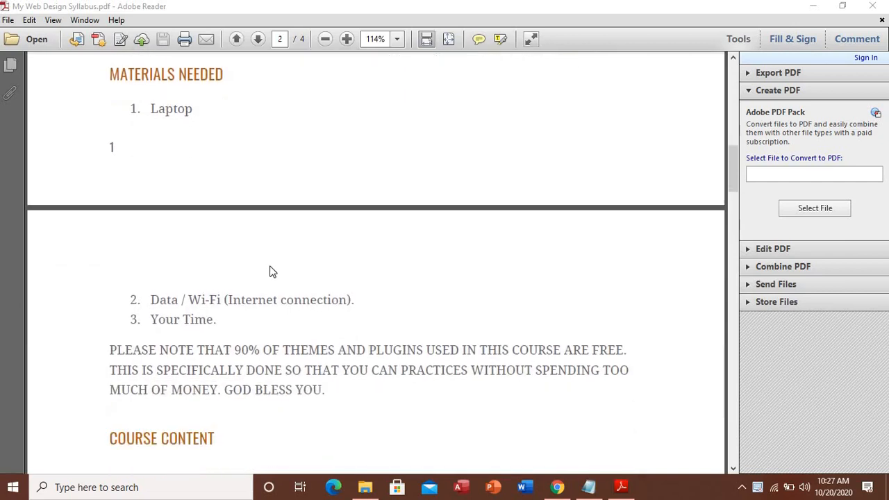
scroll(270, 271, down, 3)
scroll(269, 265, up, 1)
scroll(268, 264, down, 1)
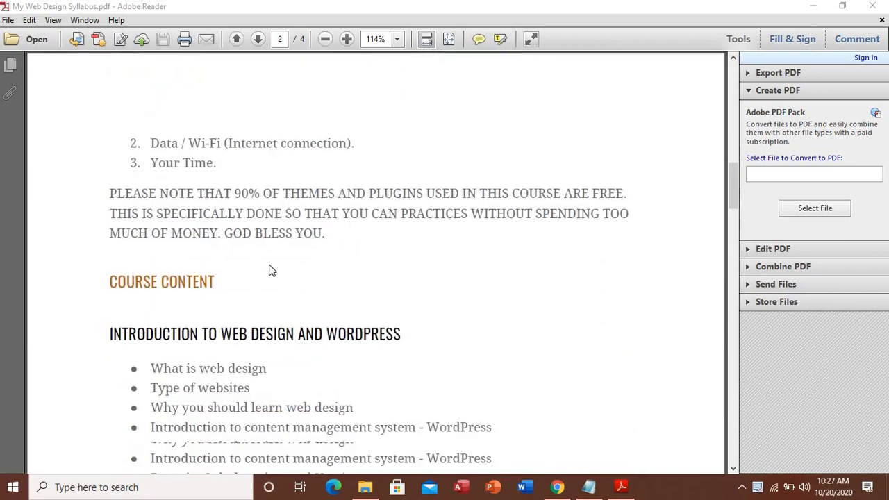
scroll(270, 263, down, 2)
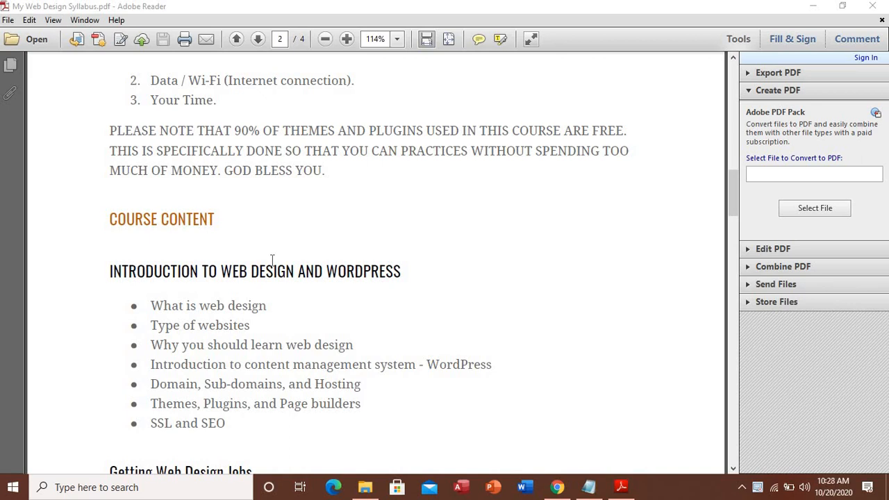
scroll(273, 258, down, 3)
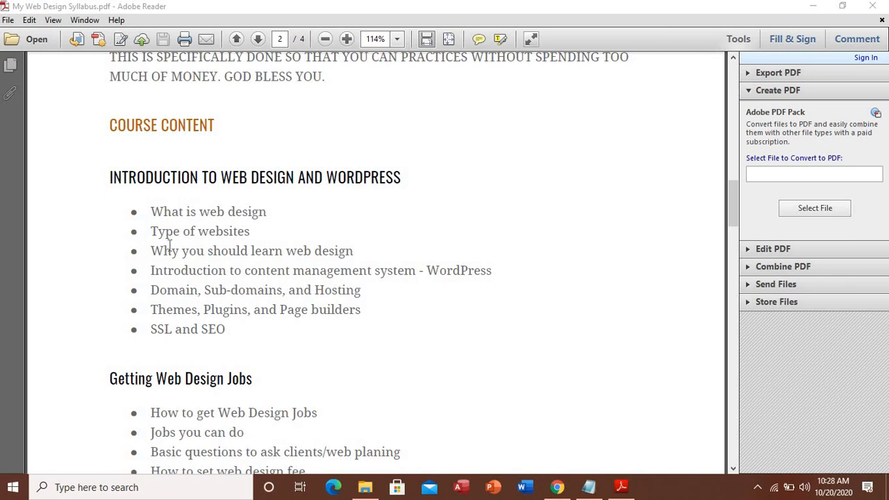
scroll(169, 244, down, 3)
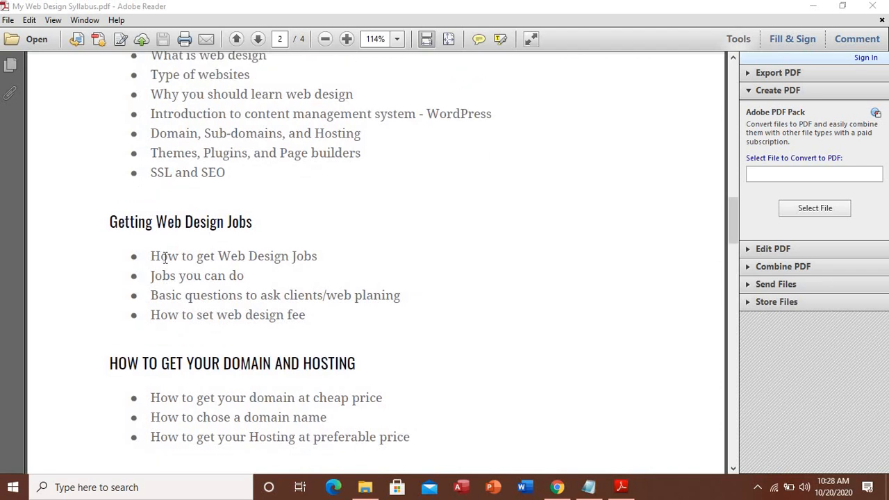
scroll(165, 257, down, 1)
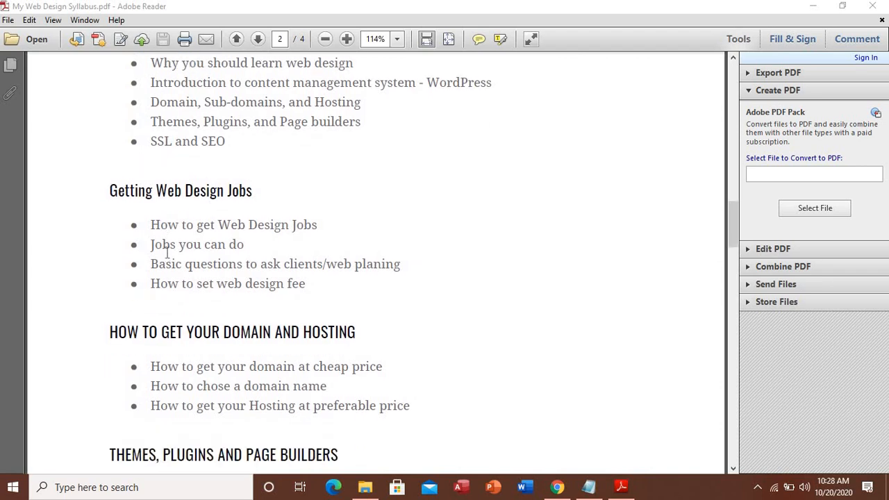
scroll(167, 254, down, 2)
scroll(167, 257, down, 2)
scroll(167, 257, down, 13)
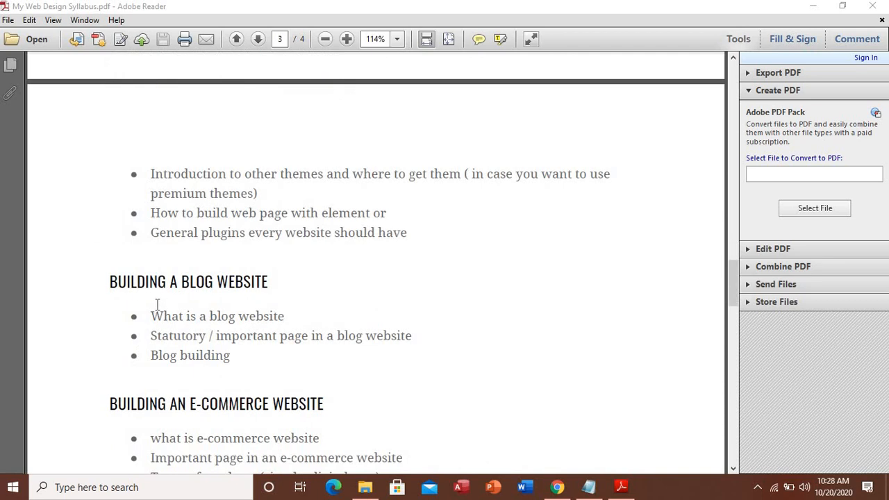
scroll(160, 300, up, 2)
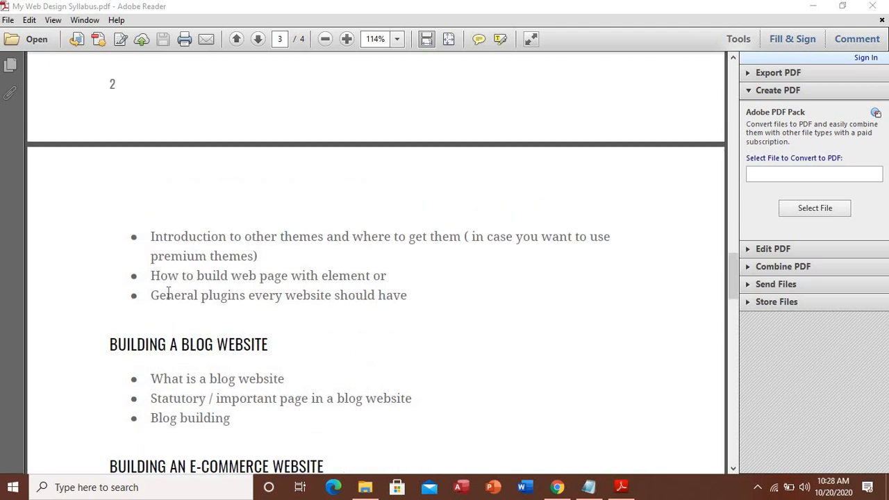
scroll(168, 294, down, 3)
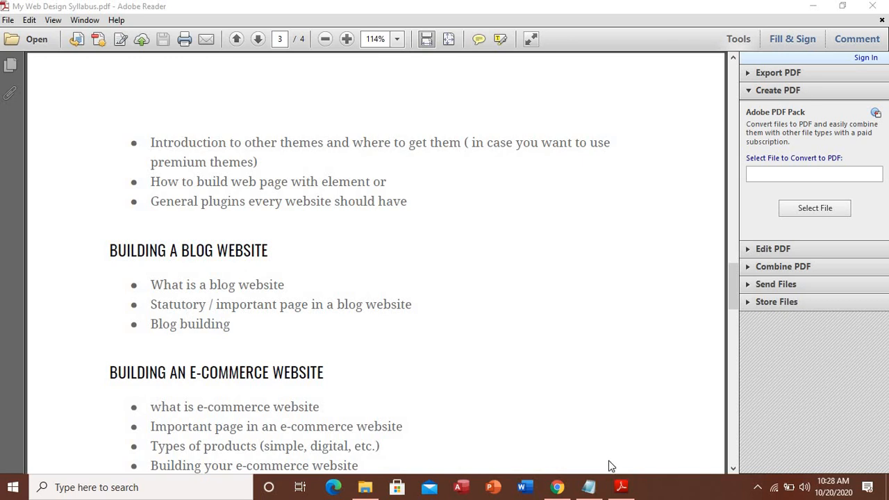
click(609, 461)
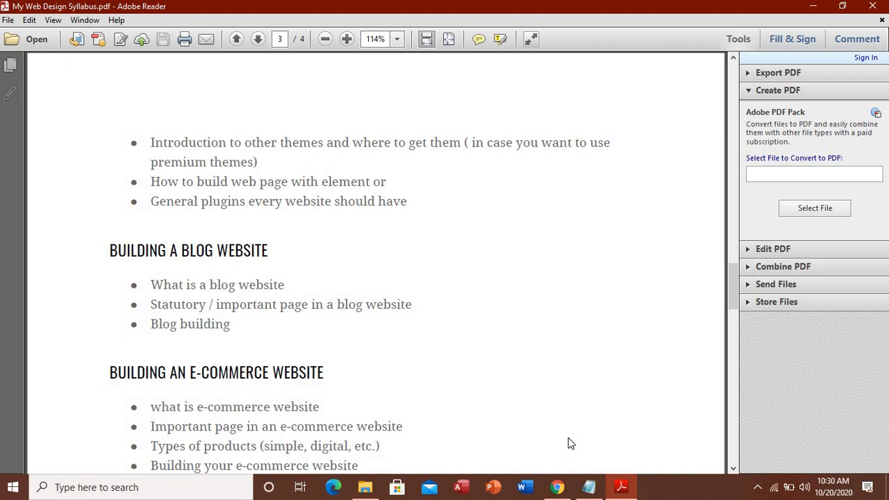
Switch to the WordPress Plugins page in Chrome and open the Starter Templates library
mouse_move(560, 488)
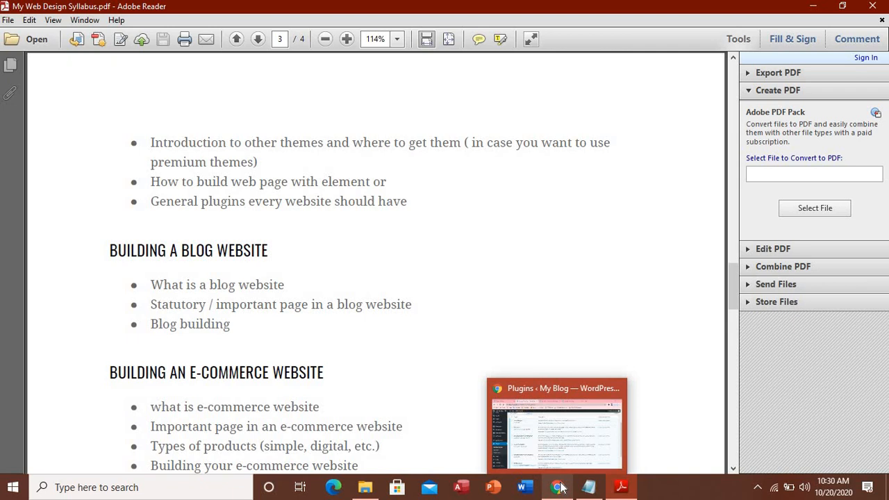
click(556, 427)
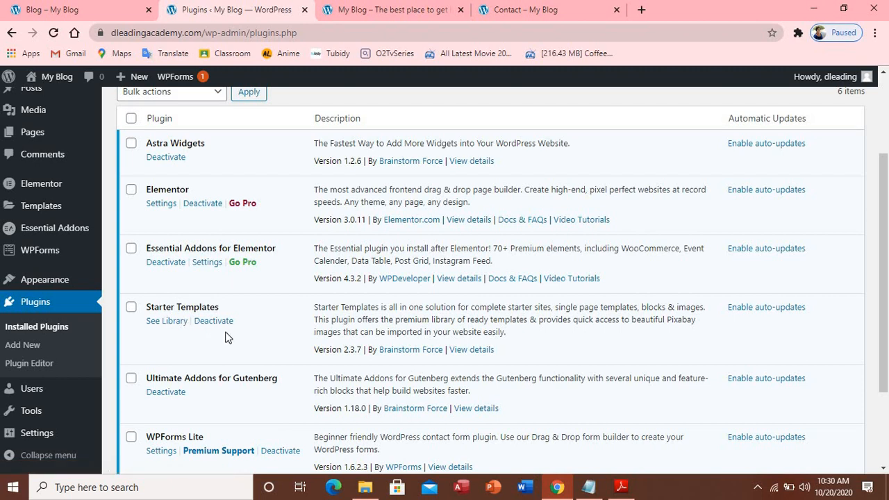
scroll(201, 407, down, 3)
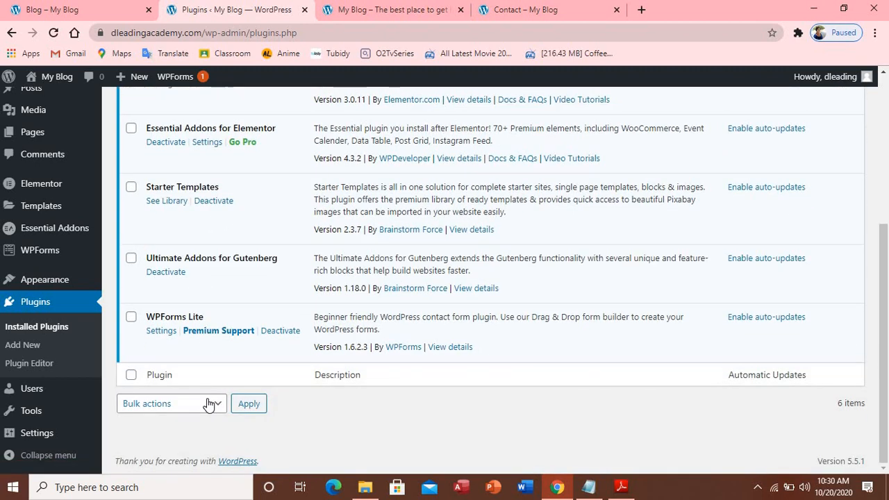
scroll(209, 406, up, 2)
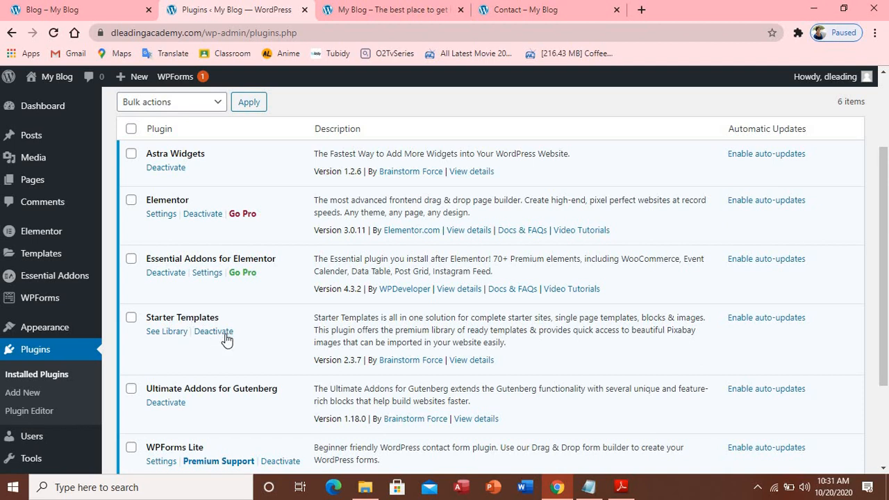
click(163, 336)
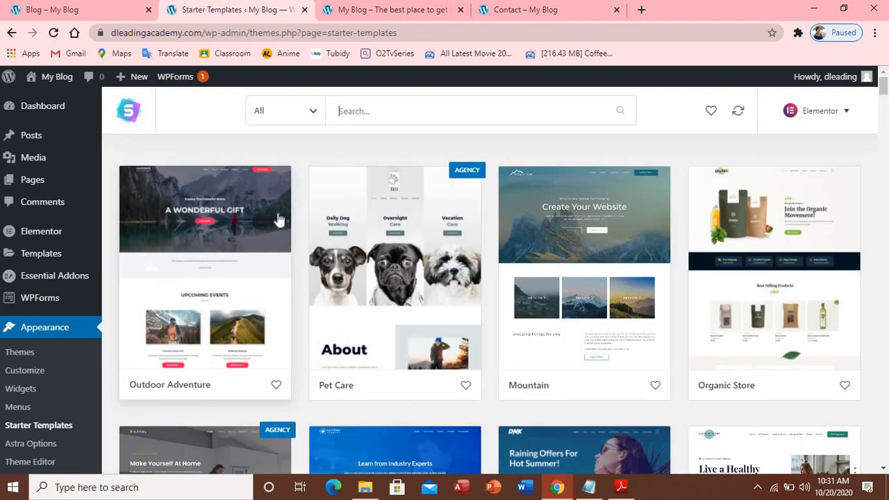
Browse the starter templates such as Diagnostics Lab and Mercy Law, then open the All category filter
scroll(278, 220, down, 3)
scroll(277, 221, up, 1)
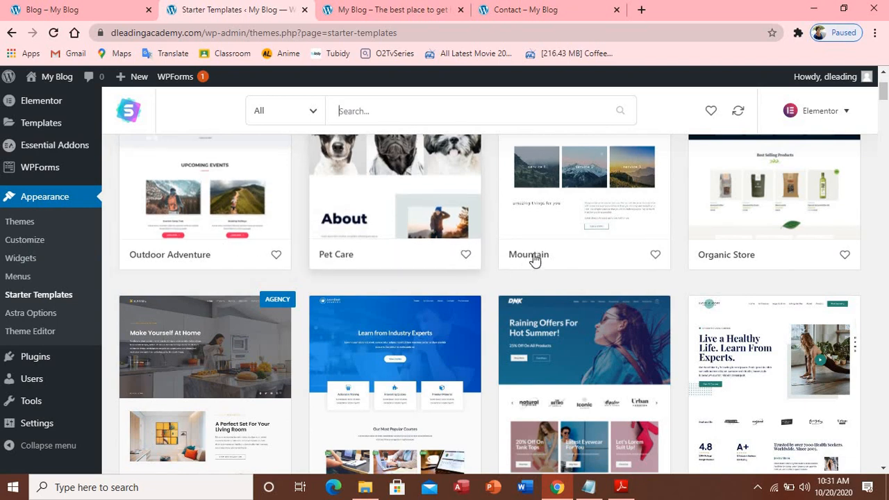
scroll(400, 344, down, 3)
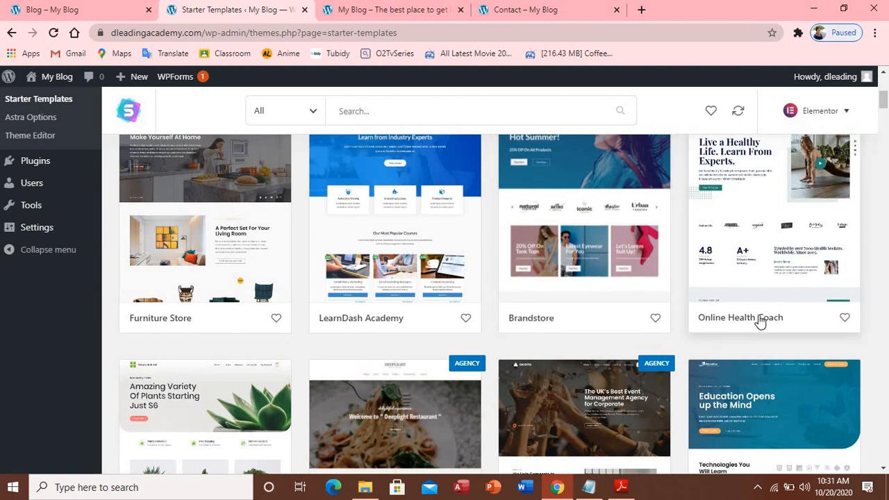
scroll(757, 321, down, 5)
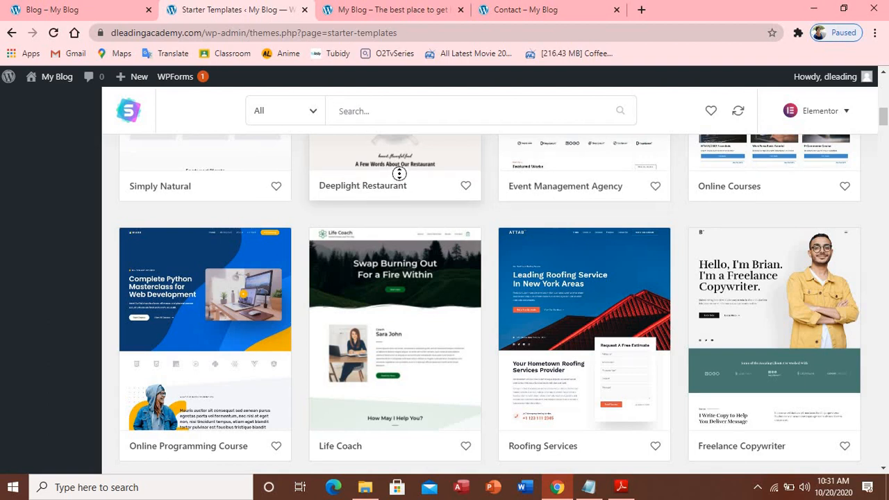
scroll(306, 171, up, 1)
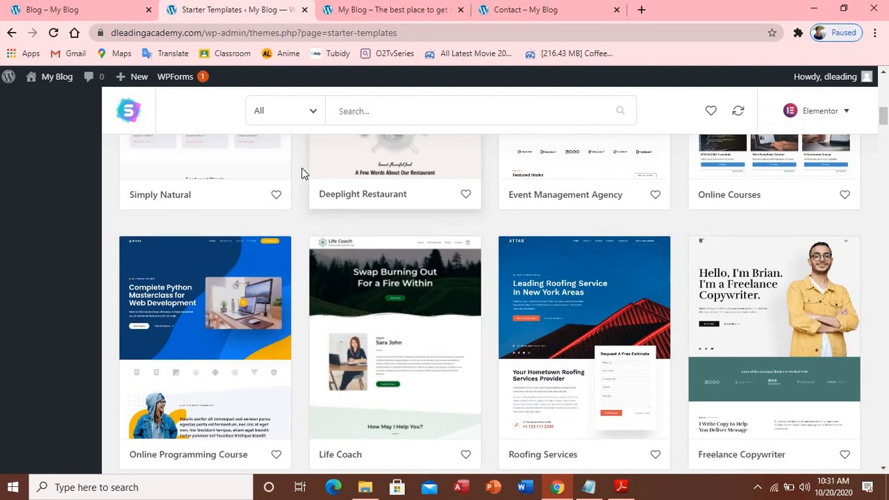
scroll(303, 188, down, 5)
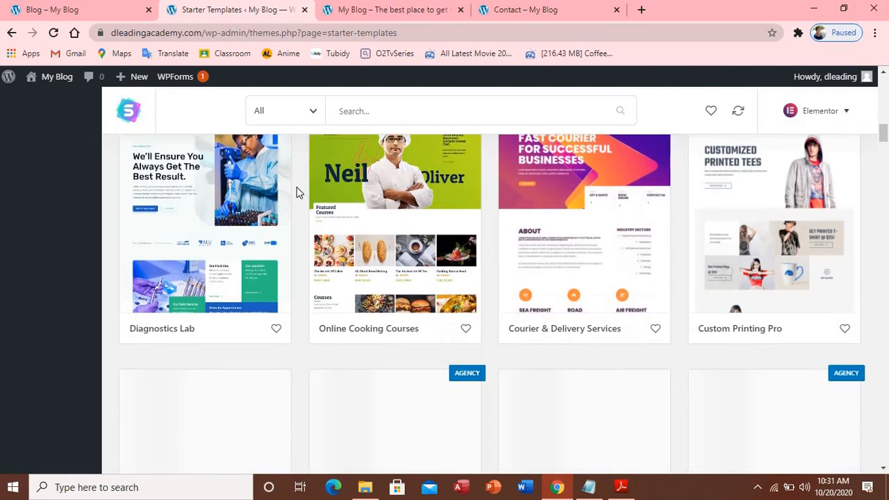
scroll(296, 192, down, 7)
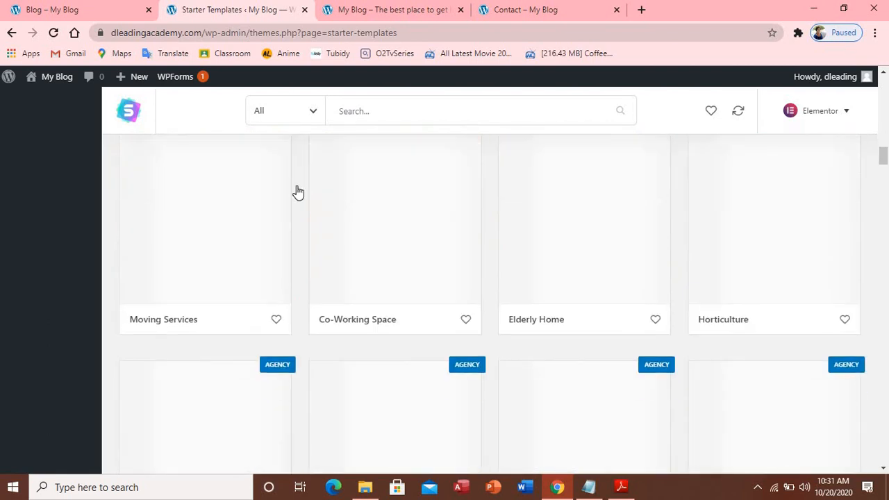
scroll(299, 185, up, 6)
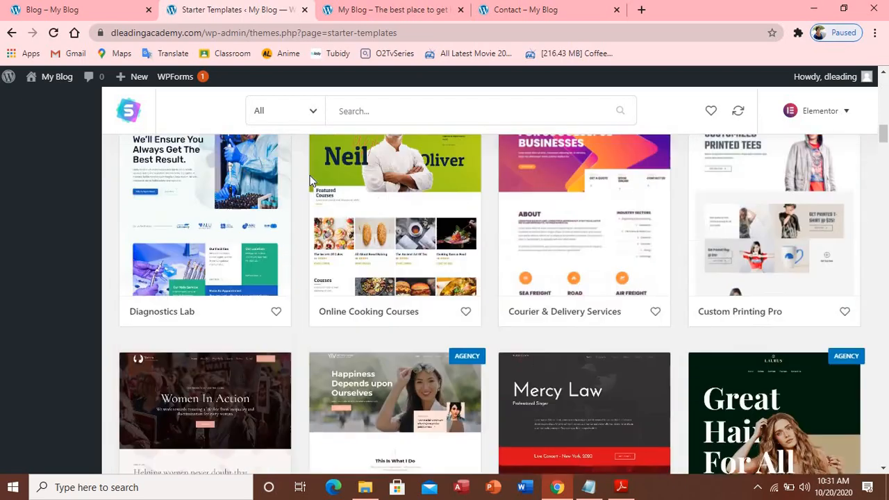
scroll(311, 181, up, 6)
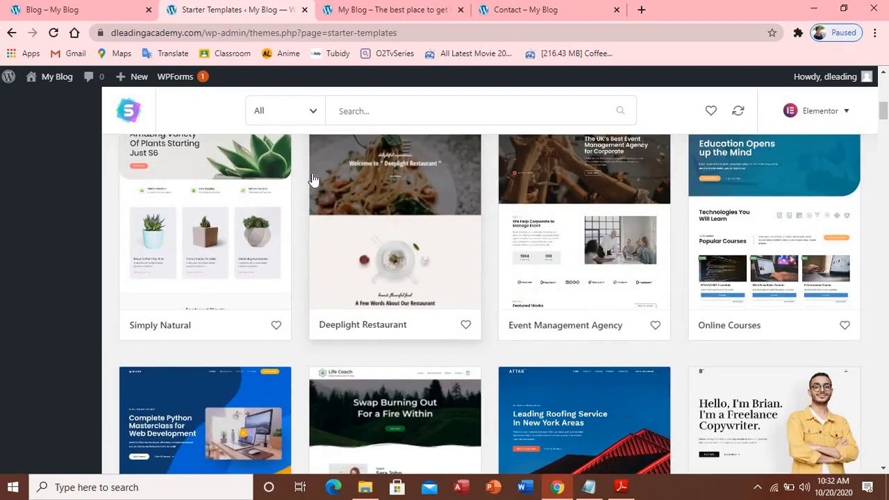
scroll(312, 179, down, 8)
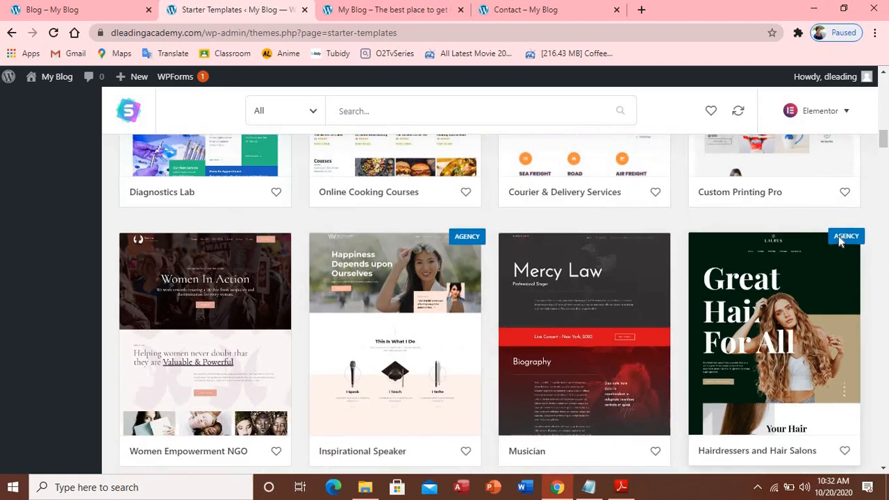
scroll(825, 238, down, 3)
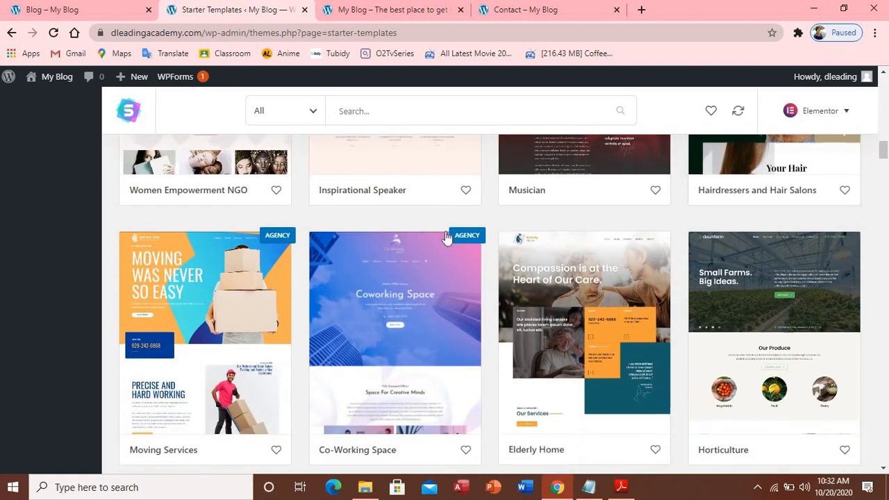
mouse_move(476, 237)
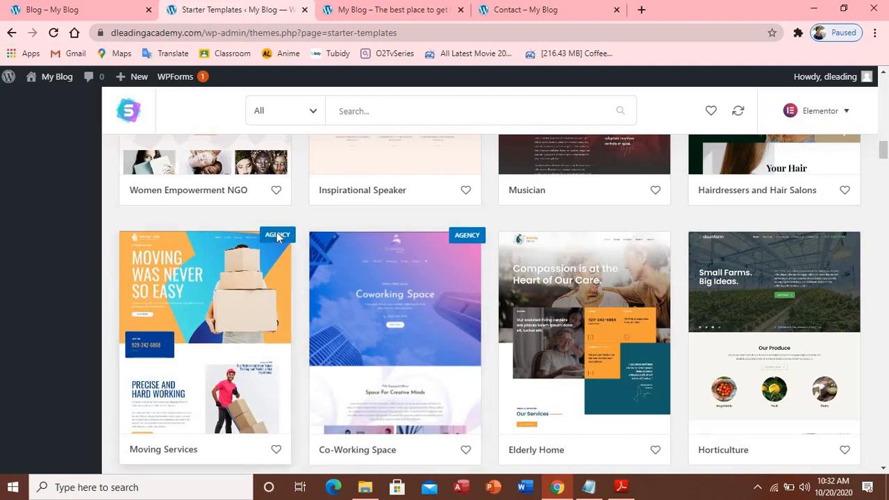
mouse_move(284, 236)
scroll(282, 229, up, 5)
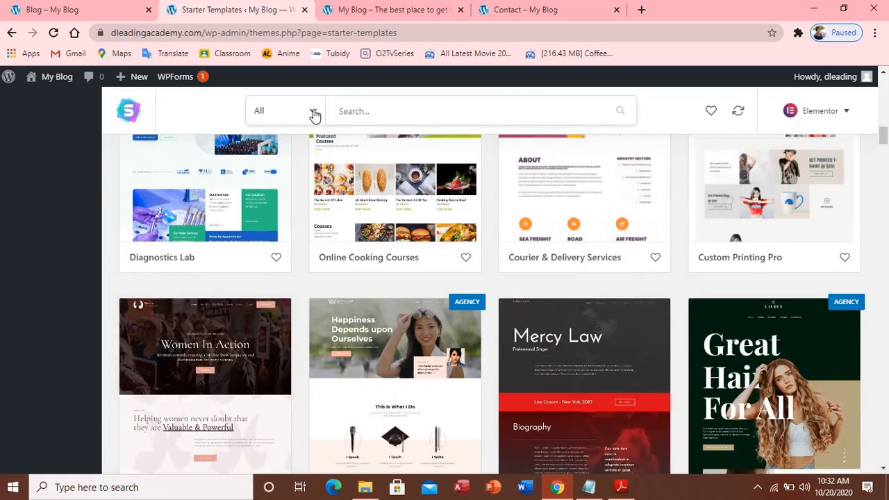
click(313, 114)
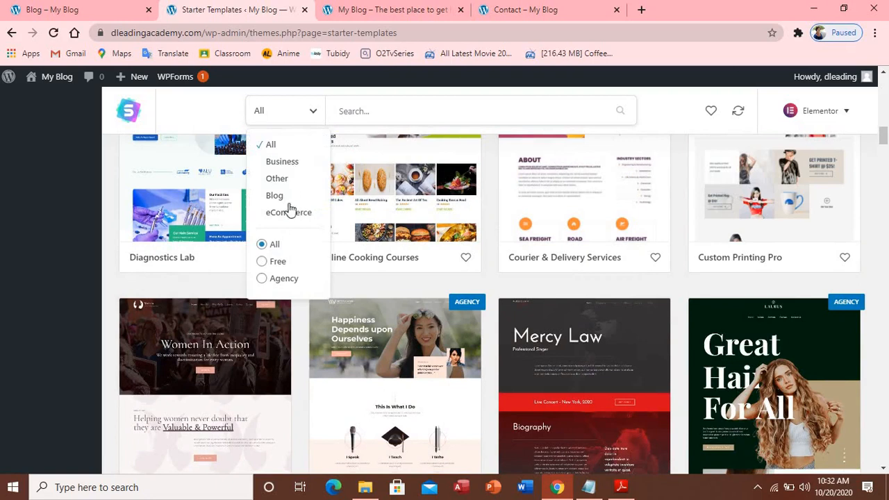
Filter the starter templates to free ones only and browse the results
click(278, 262)
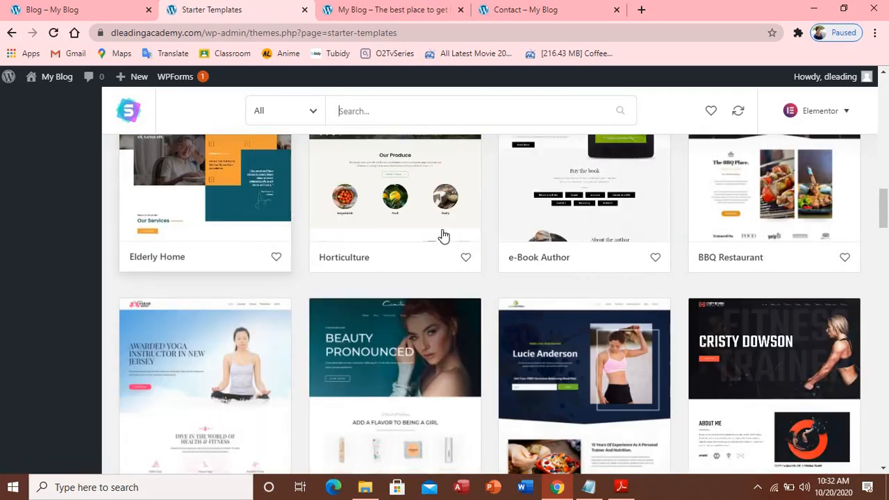
scroll(423, 240, down, 7)
scroll(421, 230, up, 5)
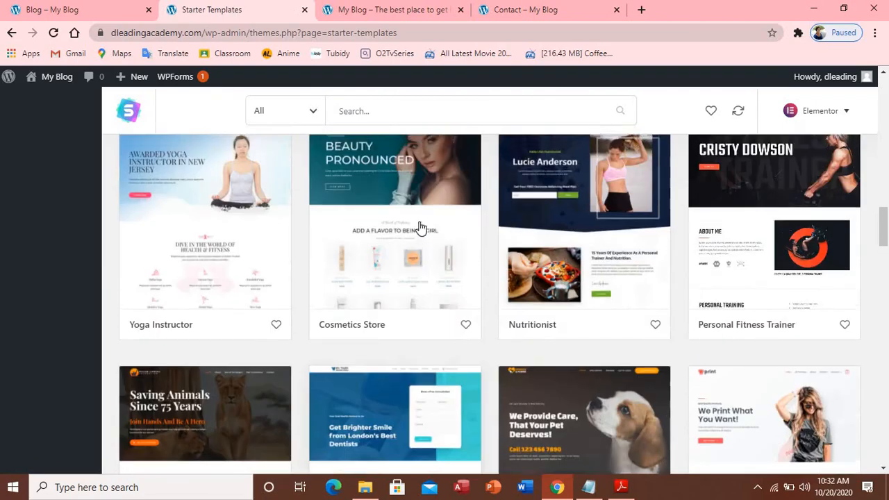
scroll(421, 226, up, 15)
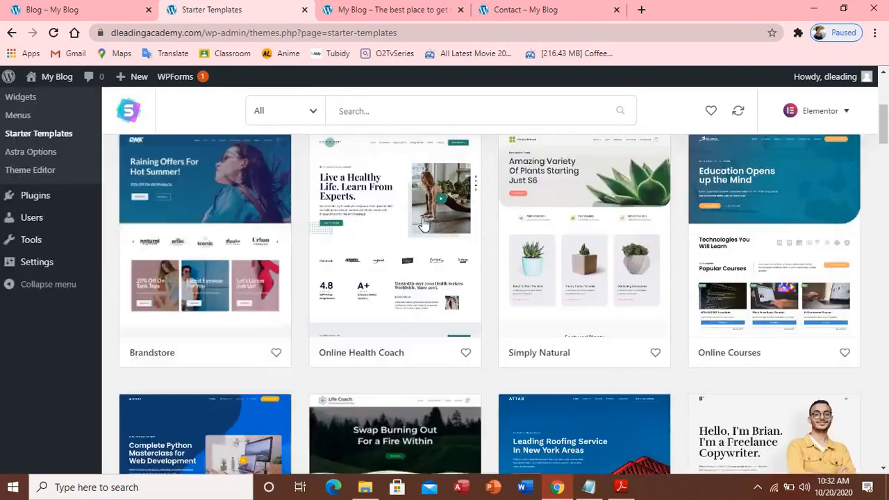
scroll(423, 224, up, 4)
scroll(423, 223, down, 10)
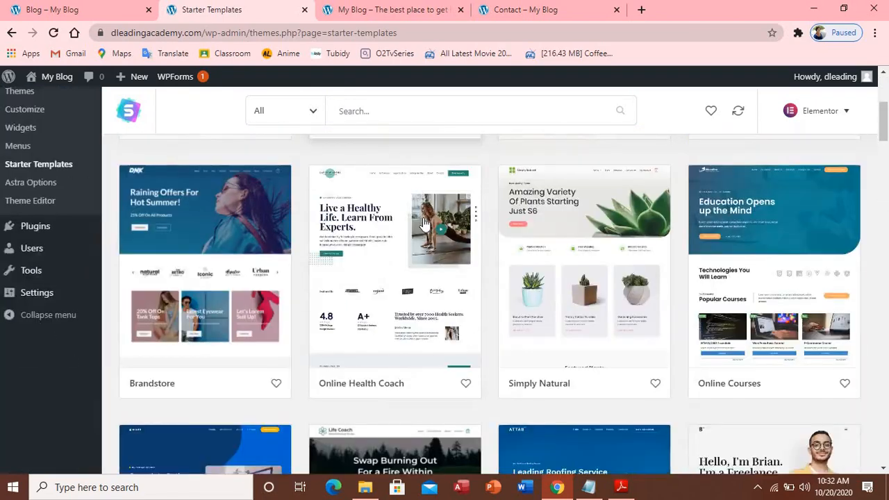
scroll(425, 224, down, 12)
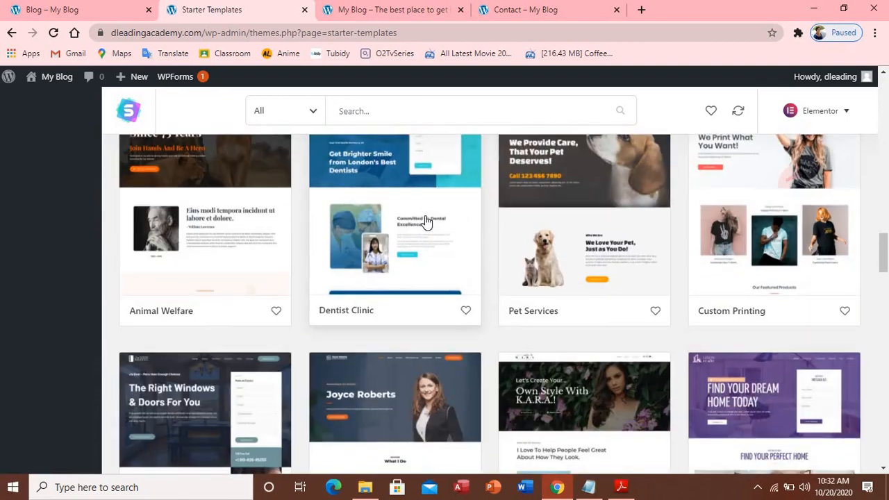
scroll(426, 221, up, 15)
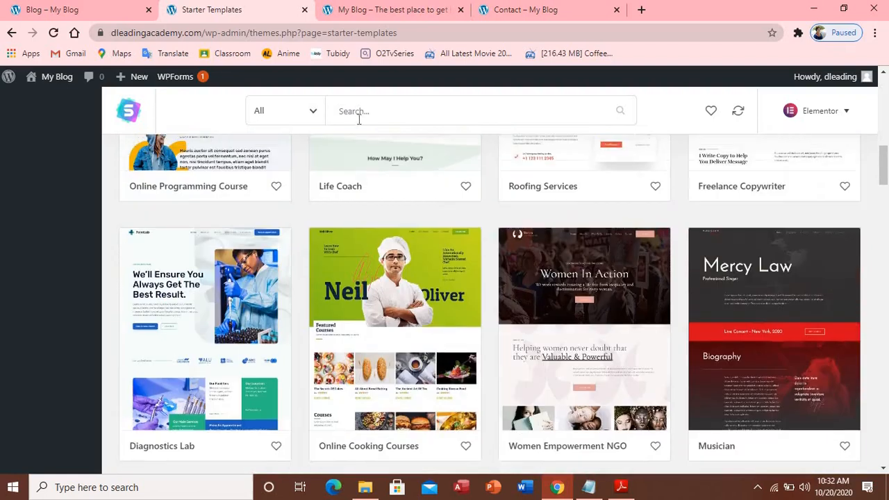
Search the templates for 'blog' and open the Fashion Lifestyle Blog template
click(361, 115)
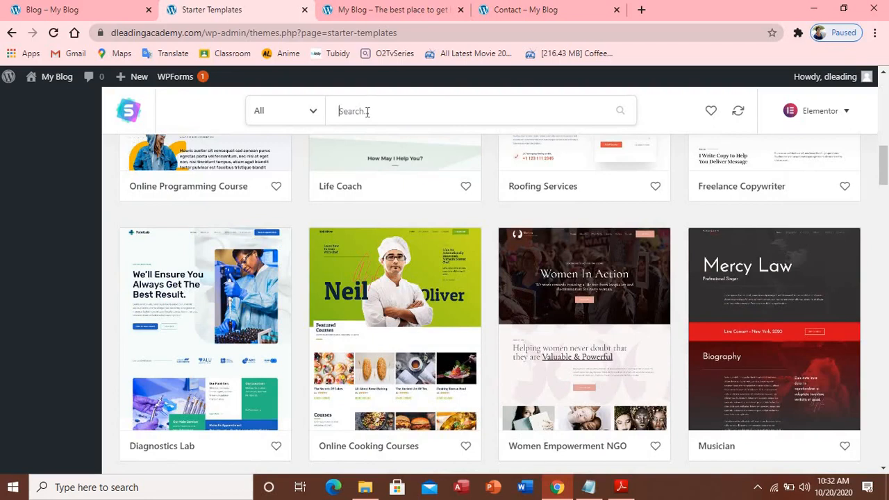
text(log)
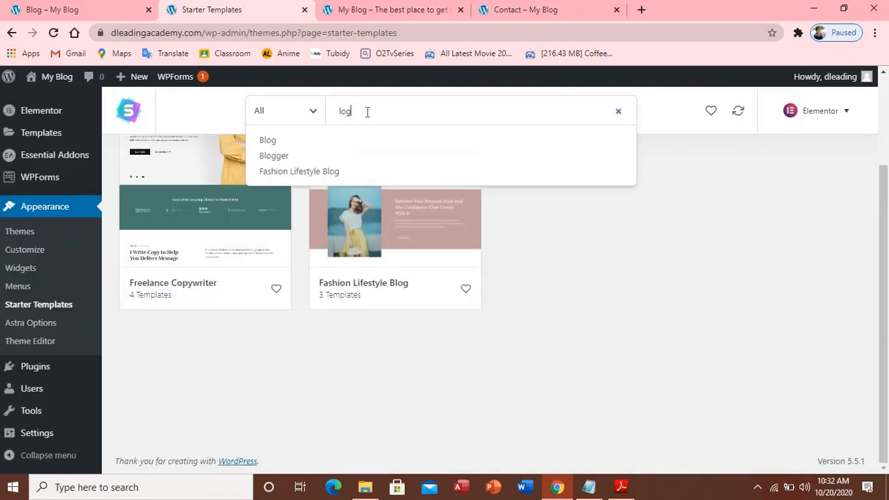
key(BackSpace)
key(BackSpace)
key(BackSpace)
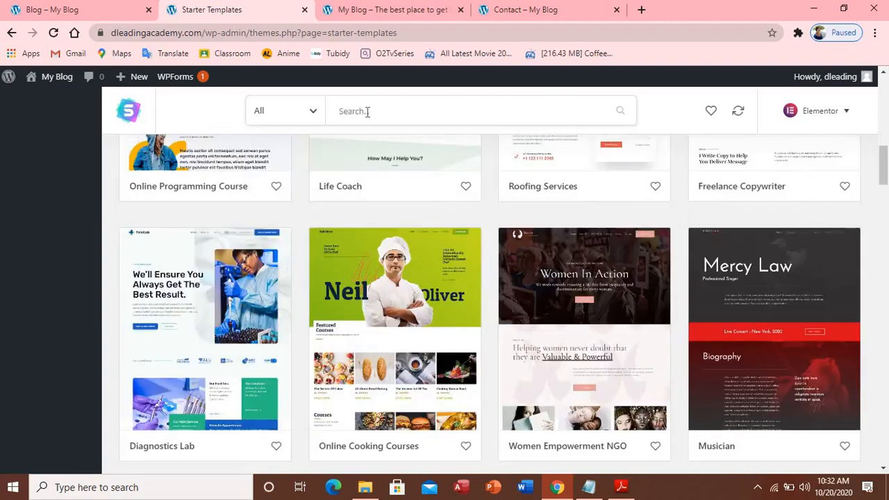
text(blog)
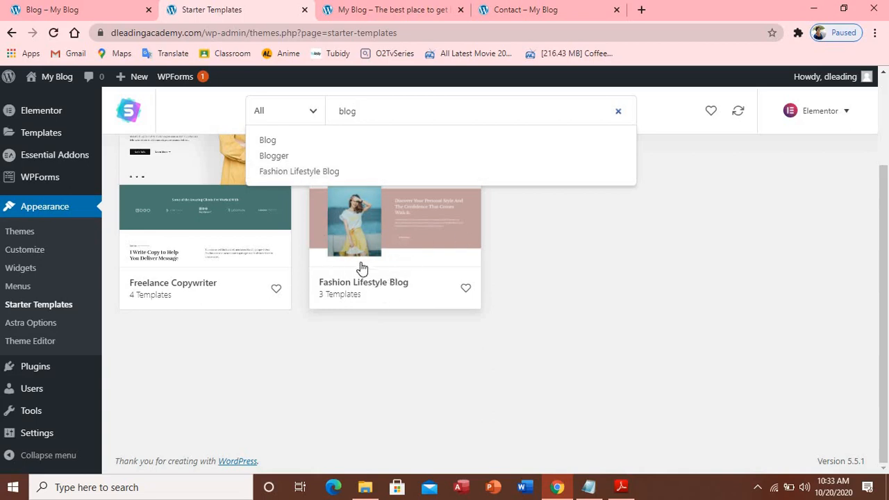
click(398, 280)
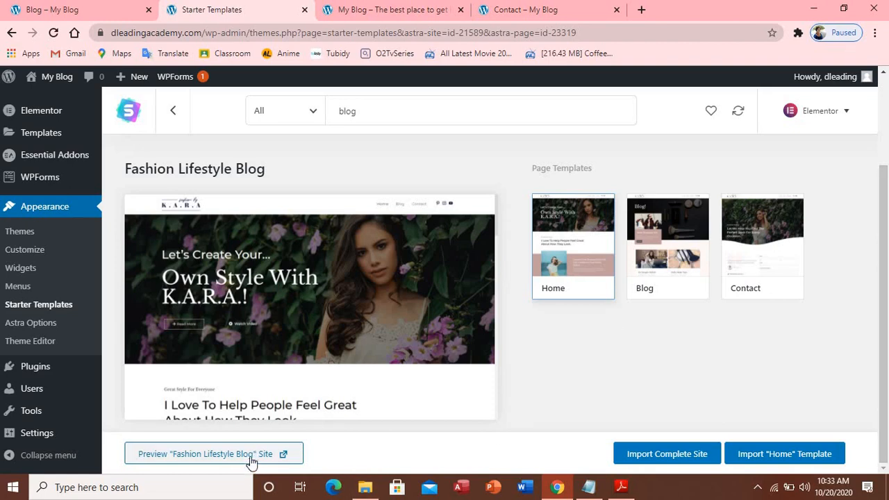
Review the Fashion Lifestyle Blog Home template preview and bring up the Import Complete Site options
scroll(764, 375, up, 2)
scroll(765, 371, down, 2)
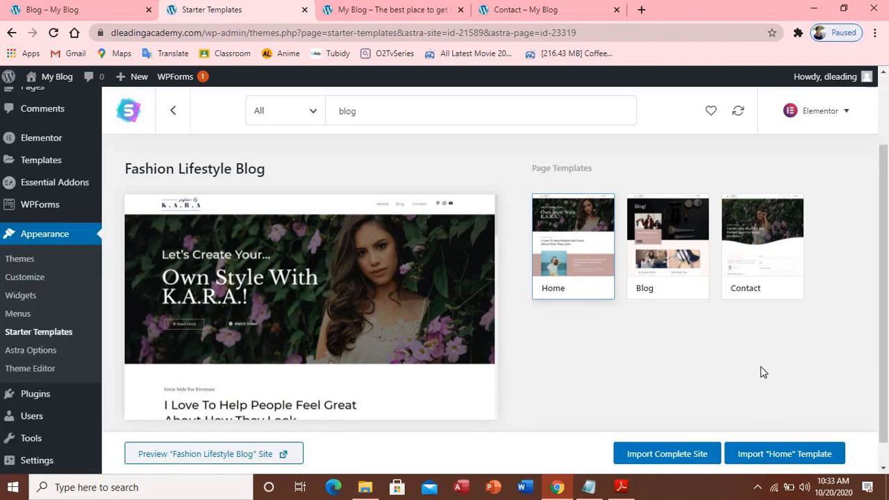
scroll(695, 334, up, 2)
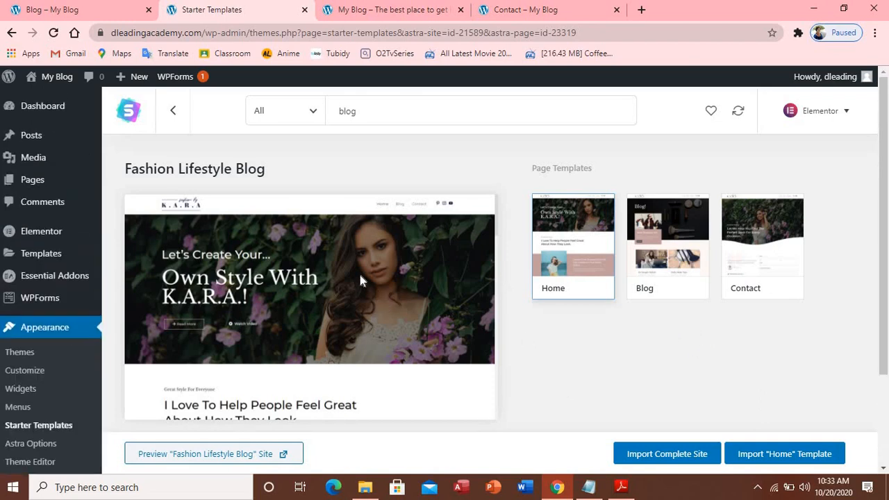
scroll(359, 274, down, 5)
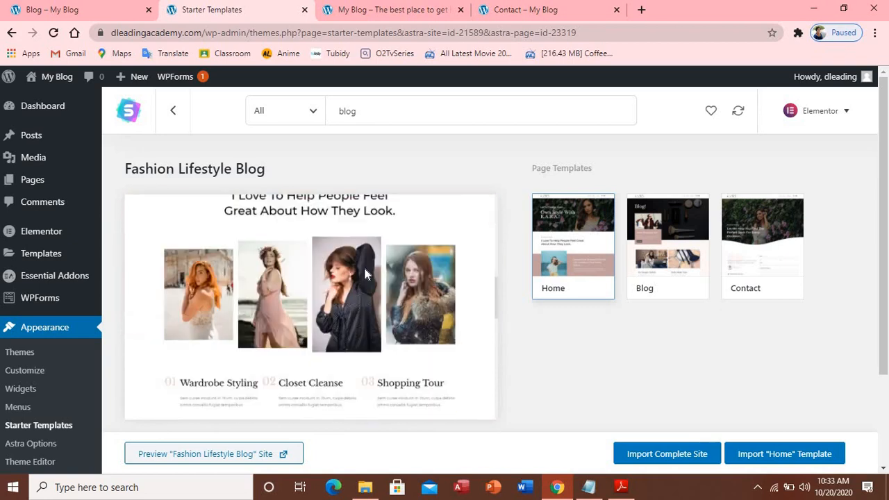
scroll(368, 272, down, 5)
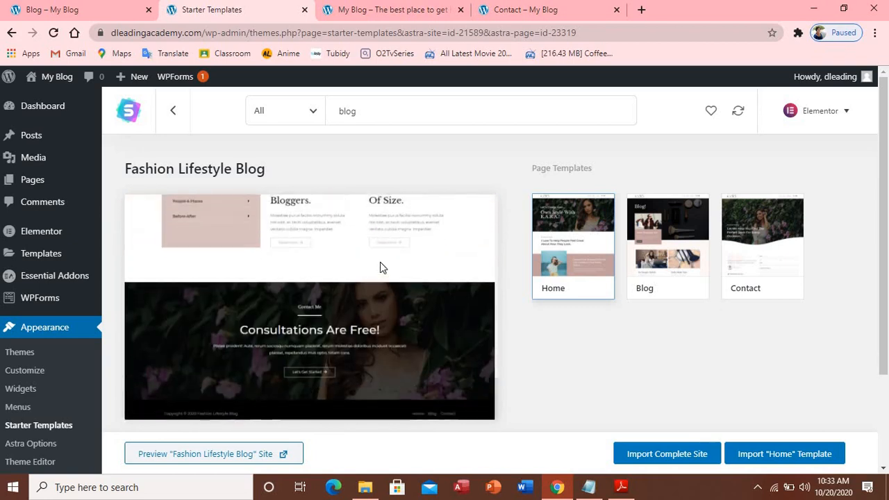
scroll(381, 262, up, 10)
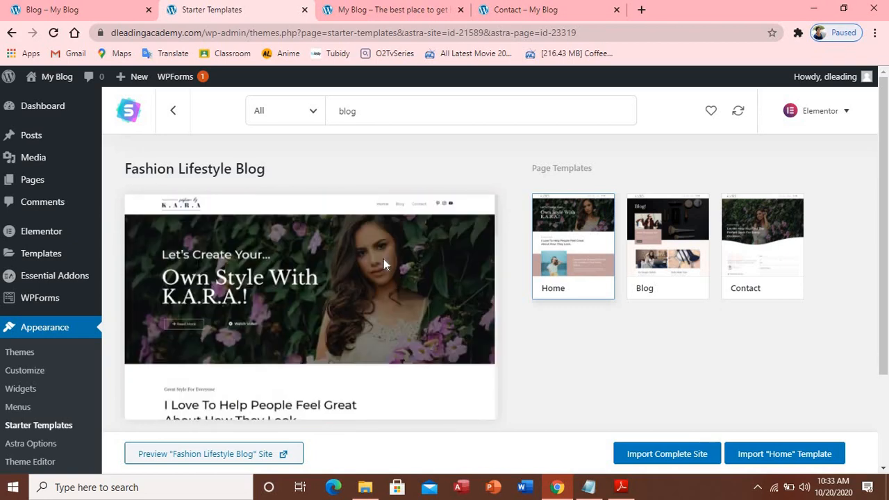
scroll(383, 258, down, 5)
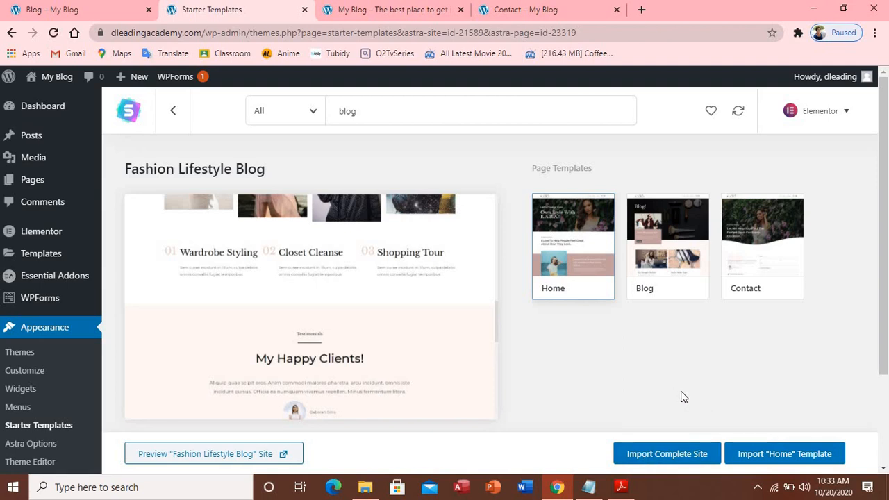
click(670, 452)
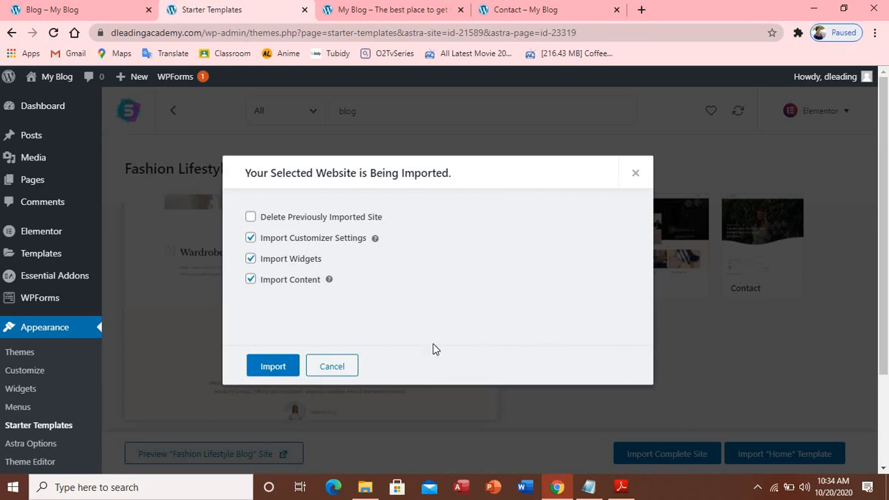
Import the Fashion Lifestyle Blog site, deleting the previously imported site, then view it
click(250, 219)
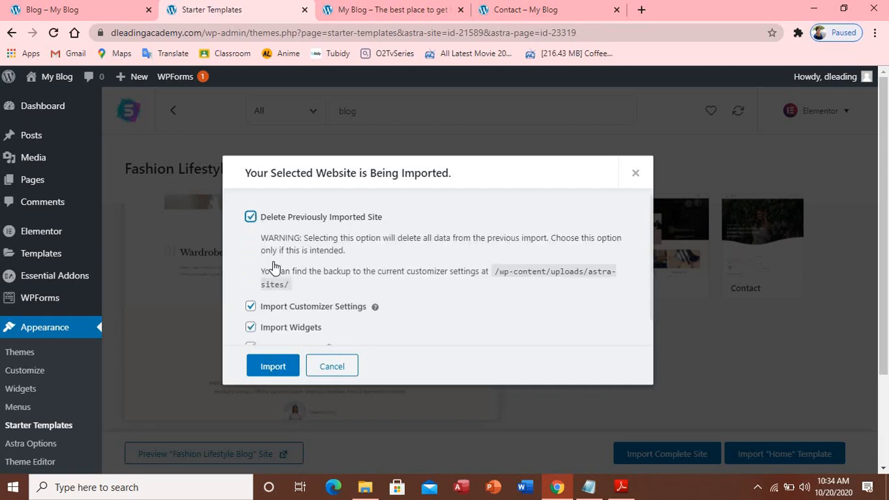
click(273, 366)
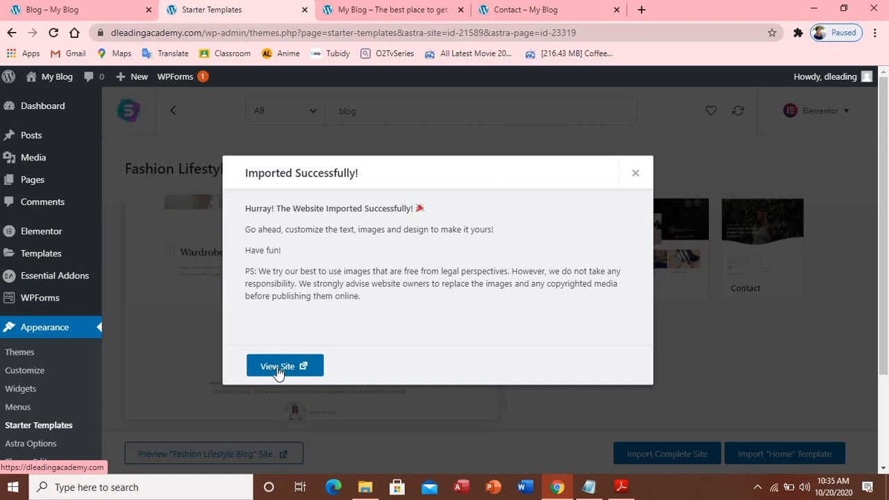
click(288, 369)
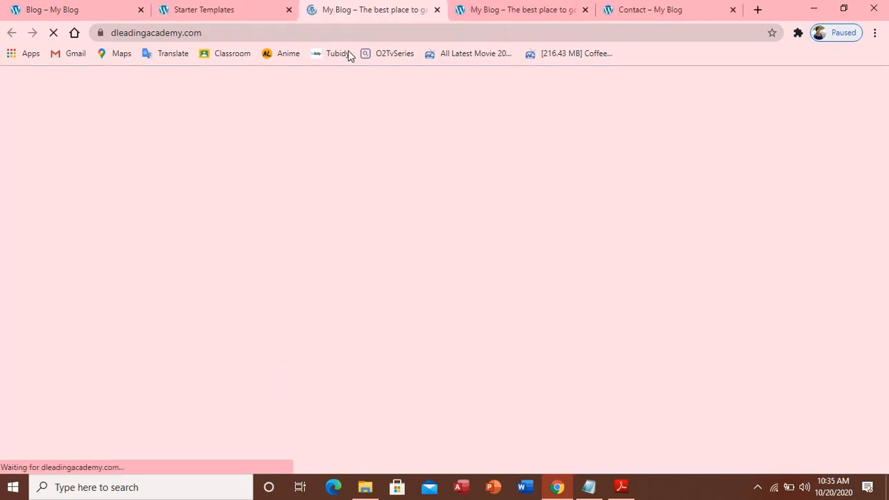
Close the old Contact – My Blog, duplicate My Blog and Starter Templates tabs
click(732, 10)
click(616, 9)
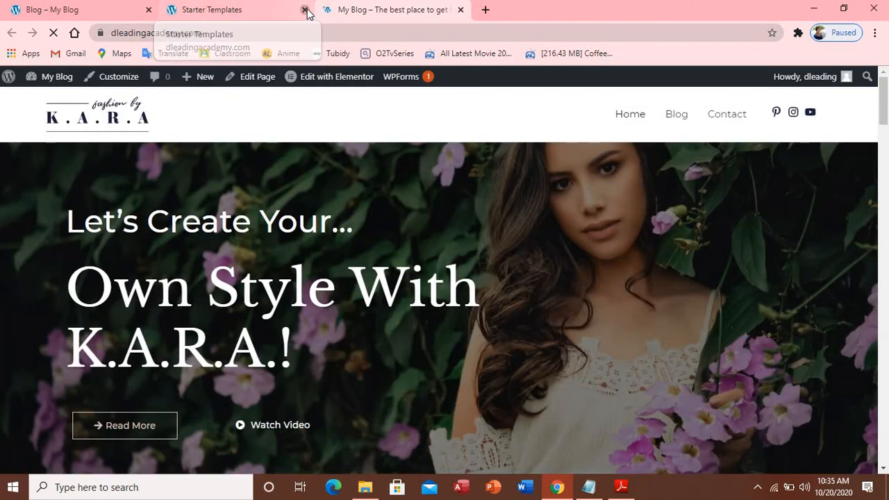
click(304, 9)
Scroll through the live K.A.R.A. home page and return to its top hero section
scroll(447, 212, down, 15)
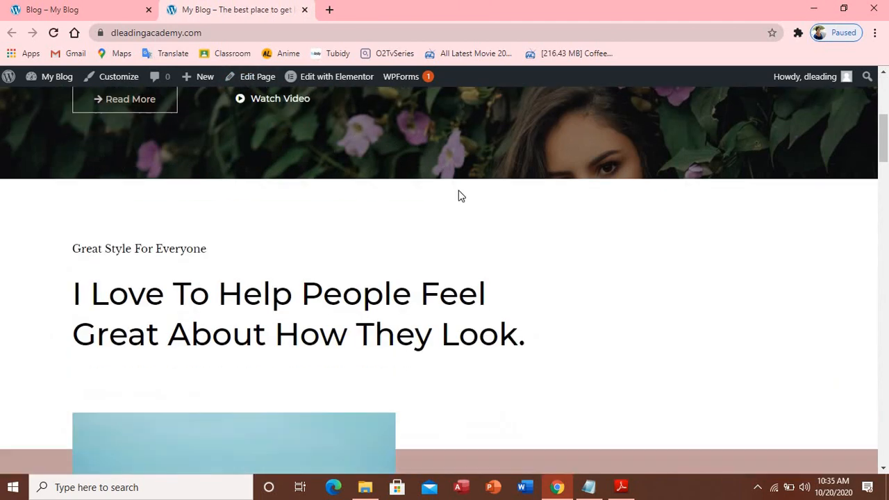
scroll(428, 207, down, 12)
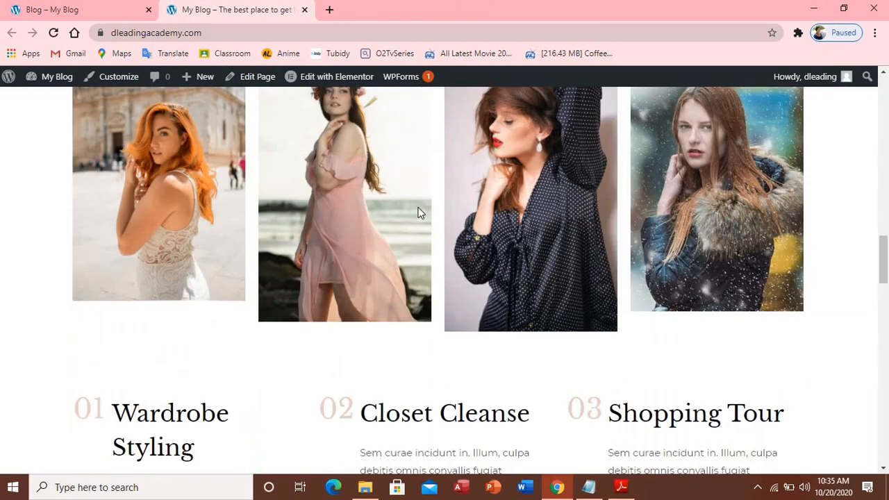
scroll(417, 210, down, 8)
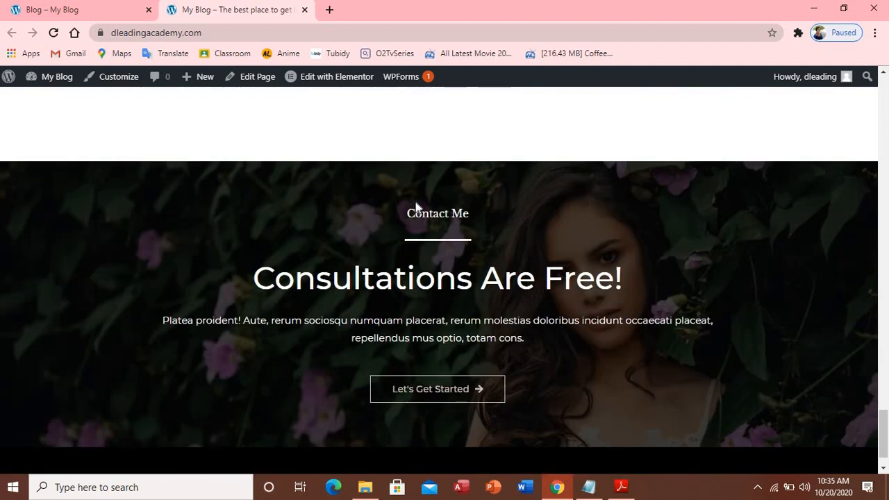
scroll(421, 205, up, 10)
scroll(421, 202, up, 10)
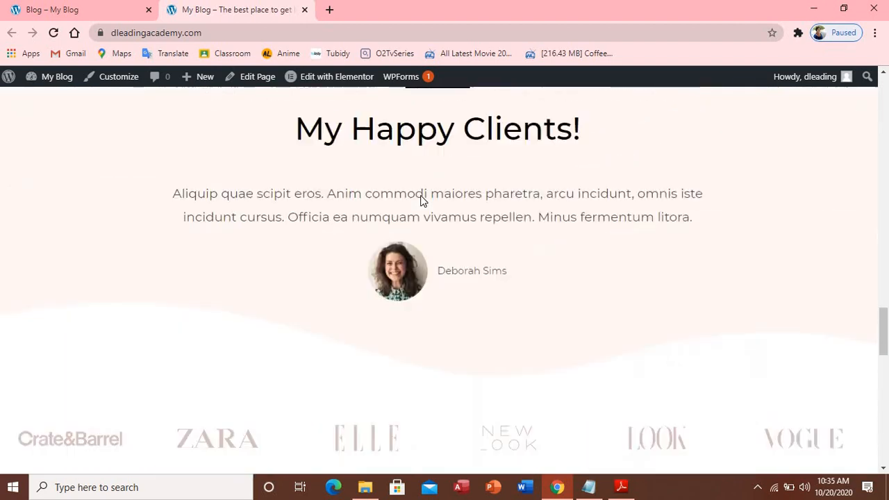
scroll(428, 194, up, 10)
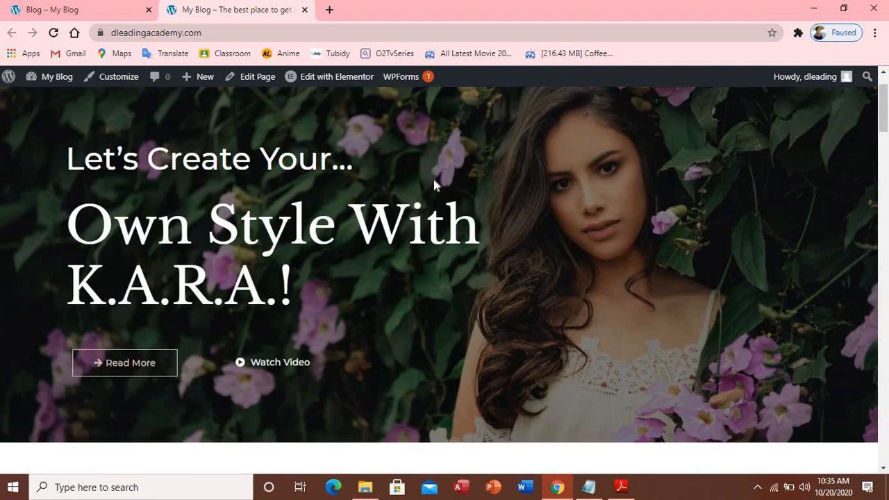
scroll(435, 184, up, 1)
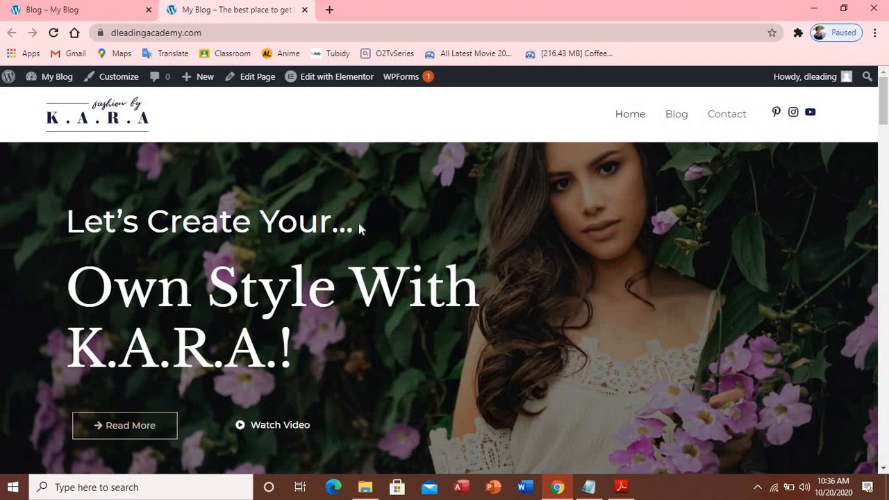
scroll(358, 223, down, 10)
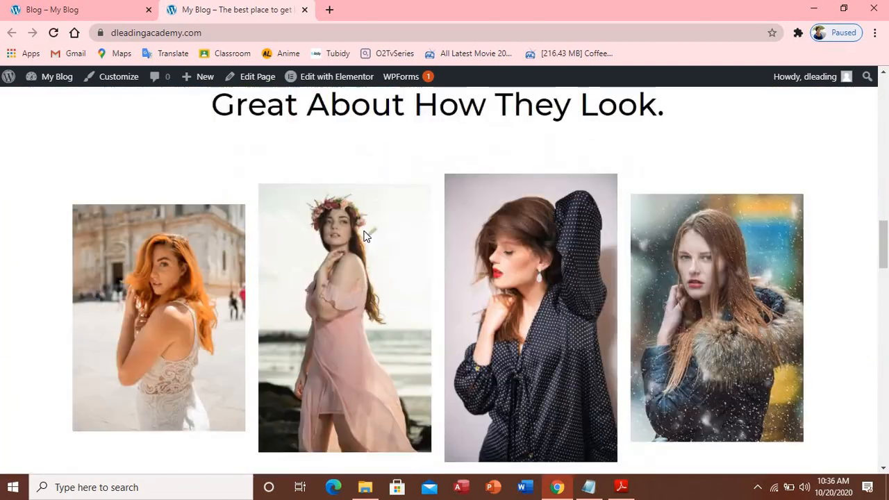
scroll(364, 236, down, 15)
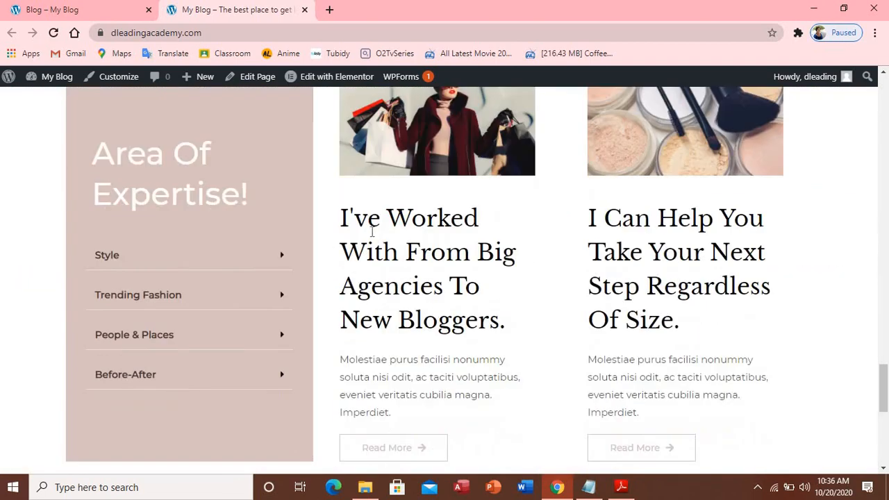
scroll(372, 232, down, 6)
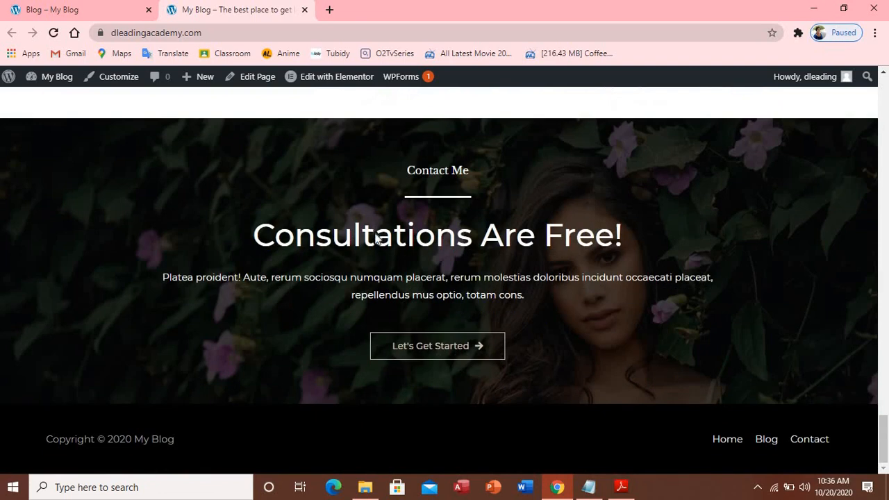
middle_click(378, 235)
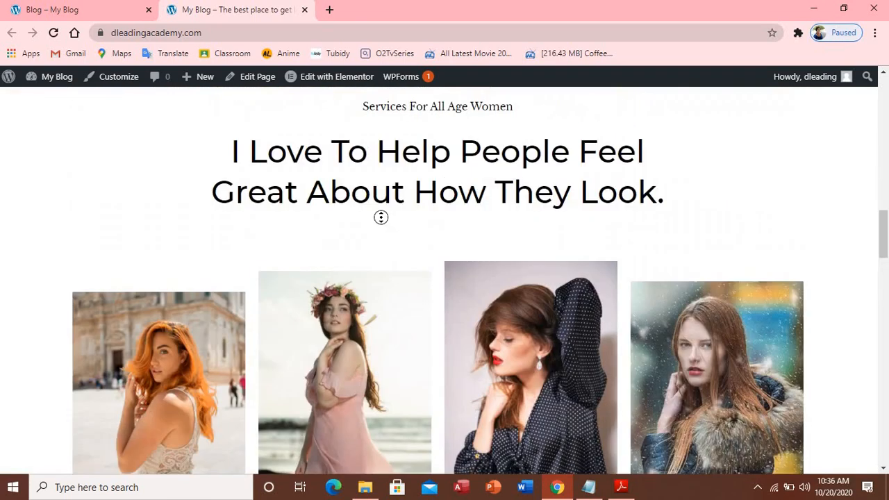
middle_click(770, 233)
scroll(768, 230, up, 4)
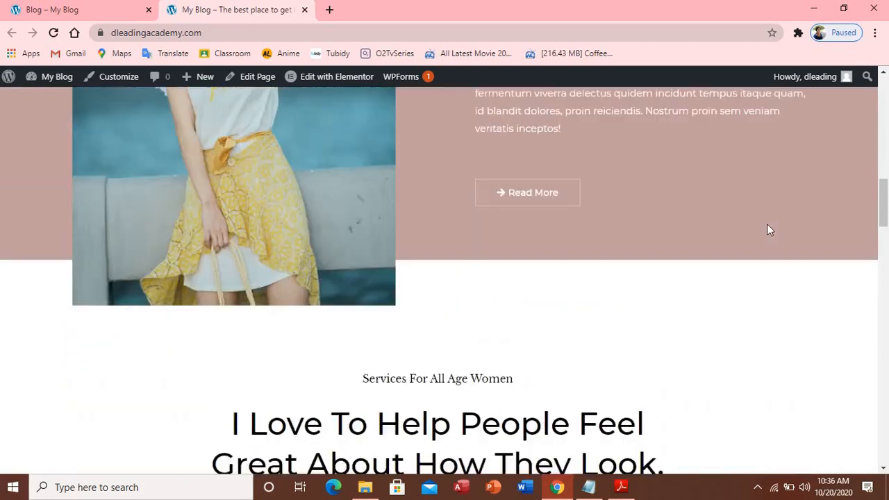
scroll(770, 230, up, 15)
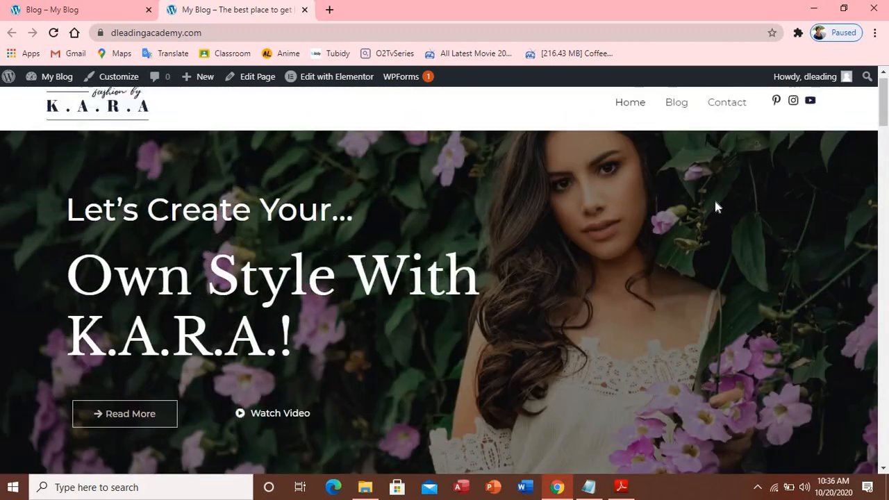
scroll(717, 206, up, 1)
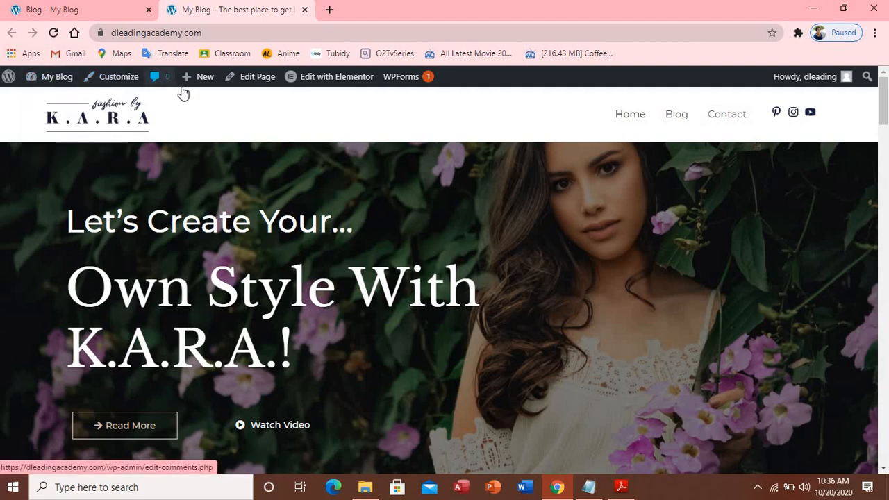
mouse_move(213, 90)
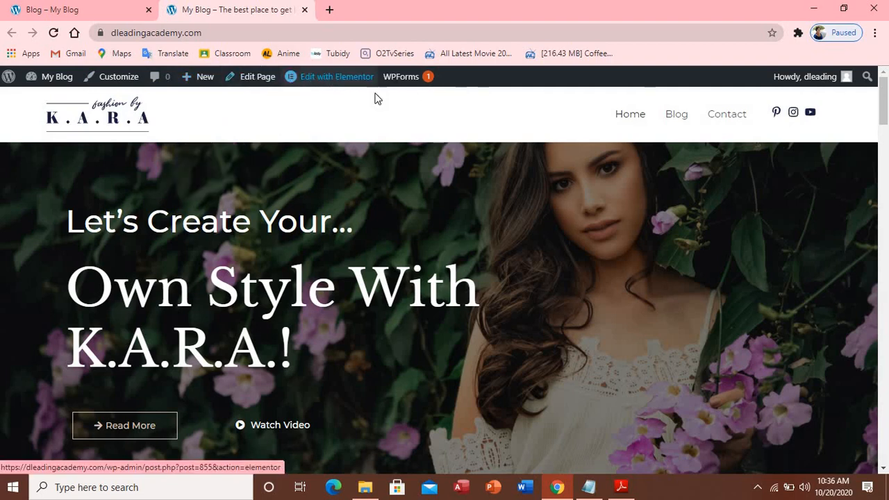
mouse_move(57, 77)
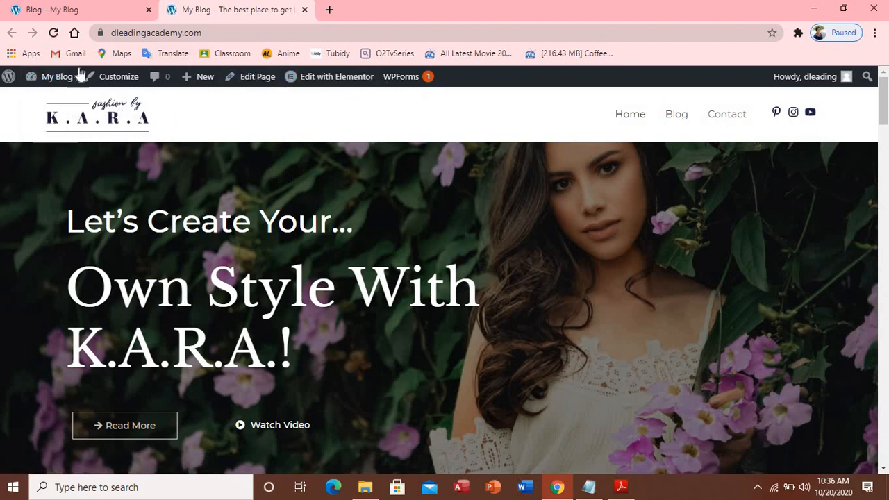
mouse_move(334, 89)
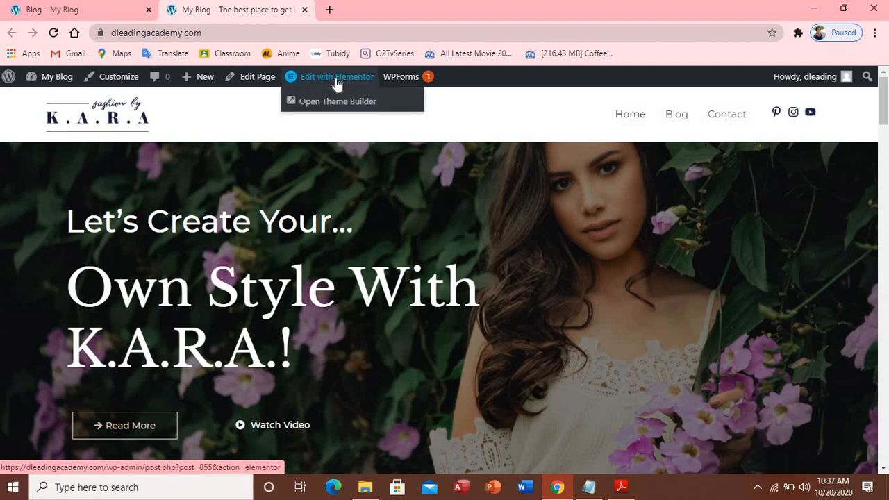
Open the K.A.R.A. Home page in Elementor and scroll through its hero, services and testimonials sections
click(337, 83)
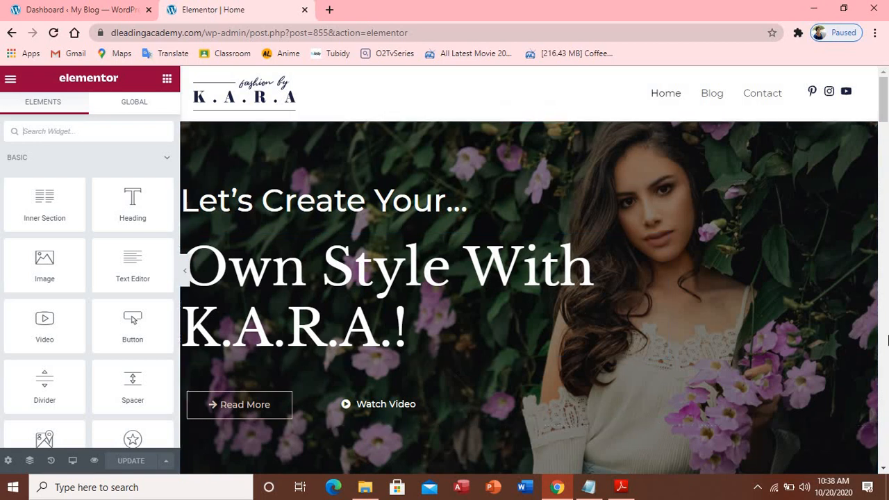
scroll(873, 356, down, 10)
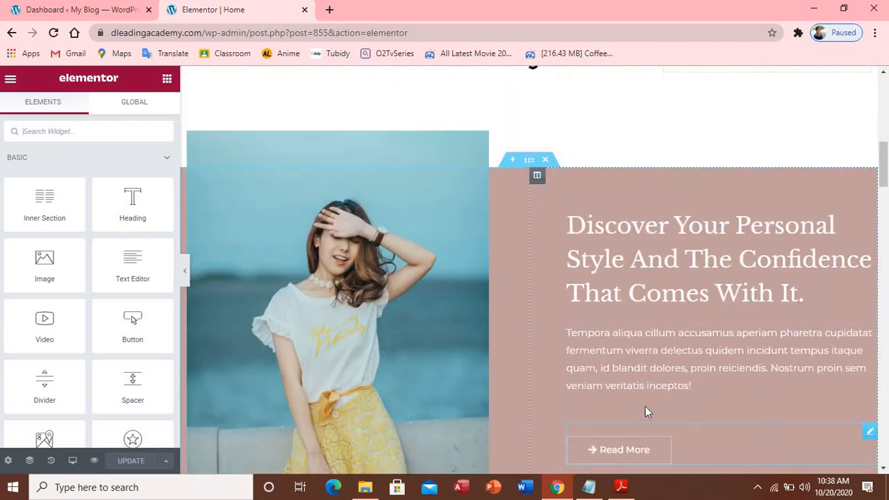
scroll(685, 386, down, 10)
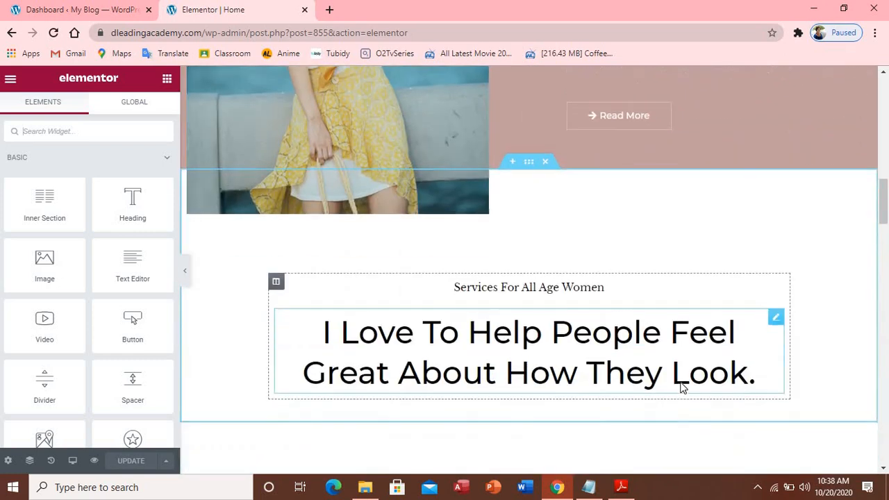
scroll(685, 386, down, 4)
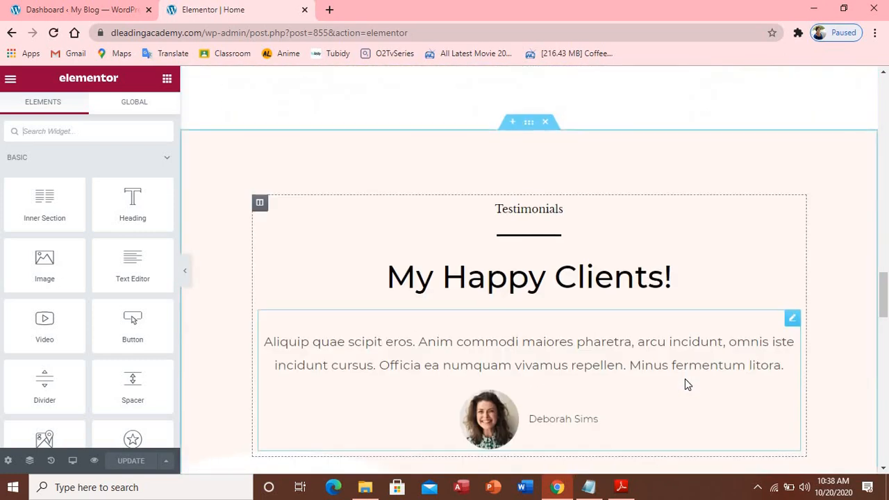
scroll(685, 381, down, 4)
scroll(687, 379, up, 5)
scroll(688, 379, up, 15)
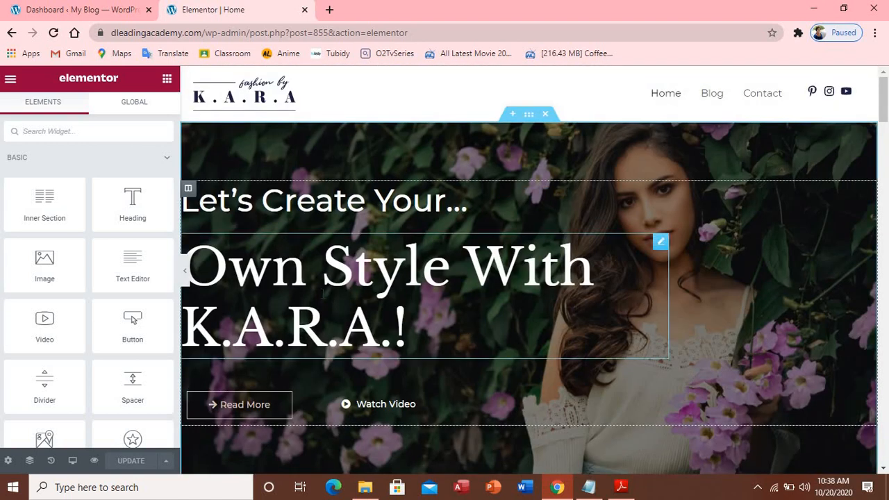
Open the Own Style With K.A.R.A.! heading settings, then bring the Notepad copy notes forward
click(522, 274)
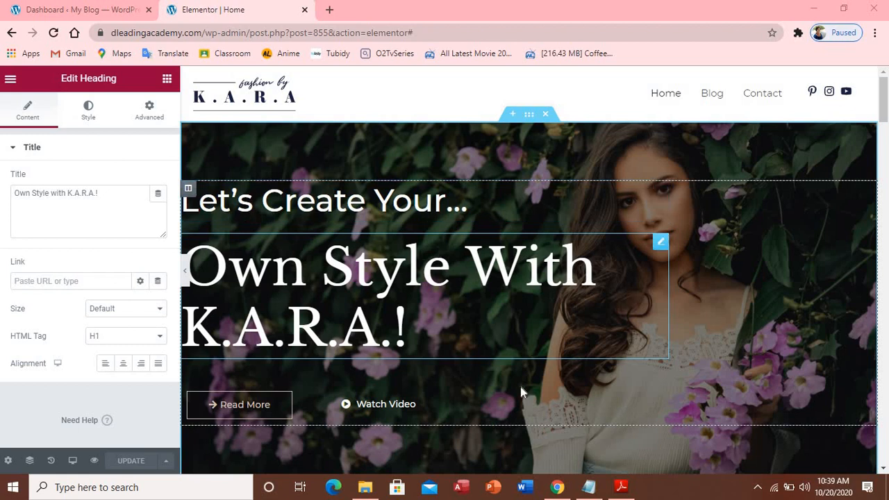
click(590, 488)
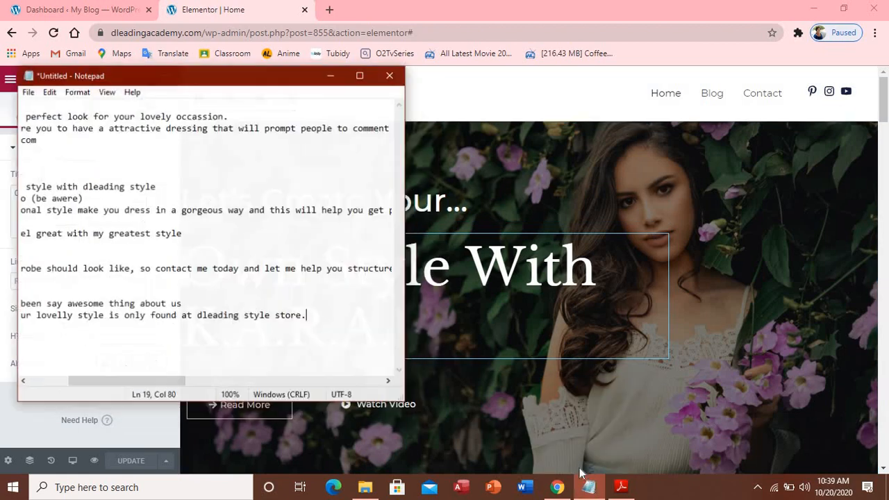
Copy 'perfect look for your lovely occassion.' from the maximized Notepad and return to Elementor
click(357, 73)
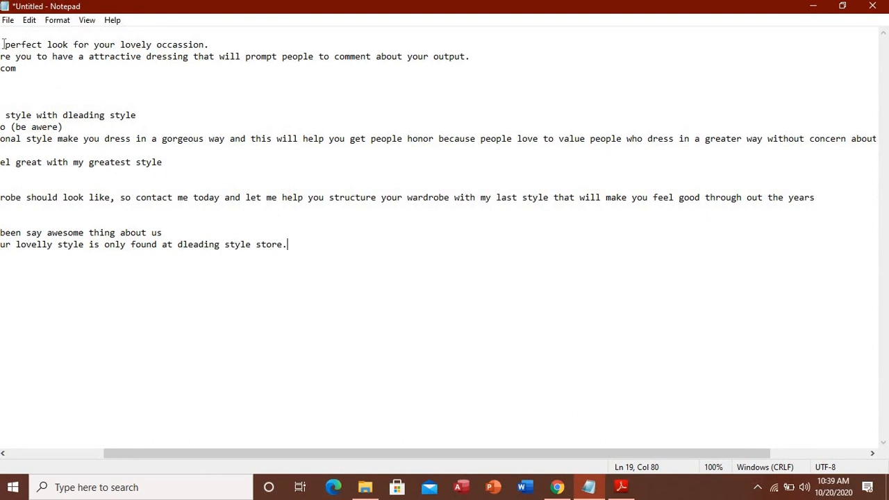
drag(4, 45, 212, 44)
key(ctrl+c)
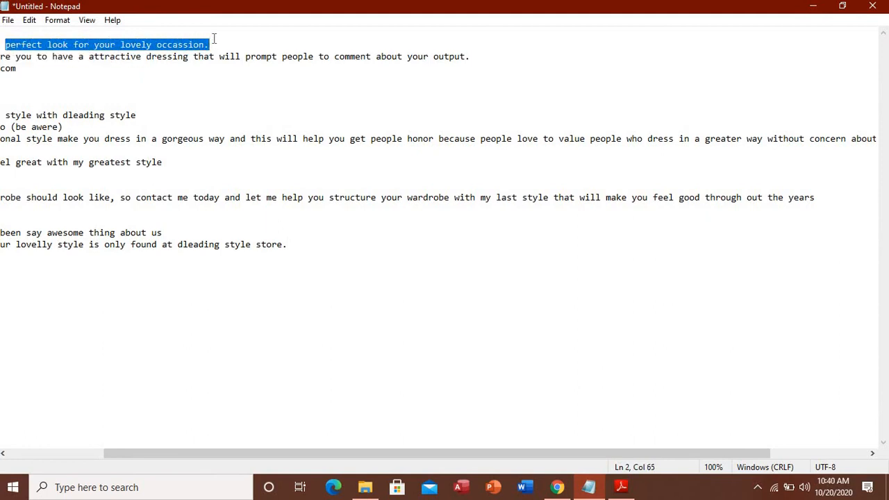
click(568, 490)
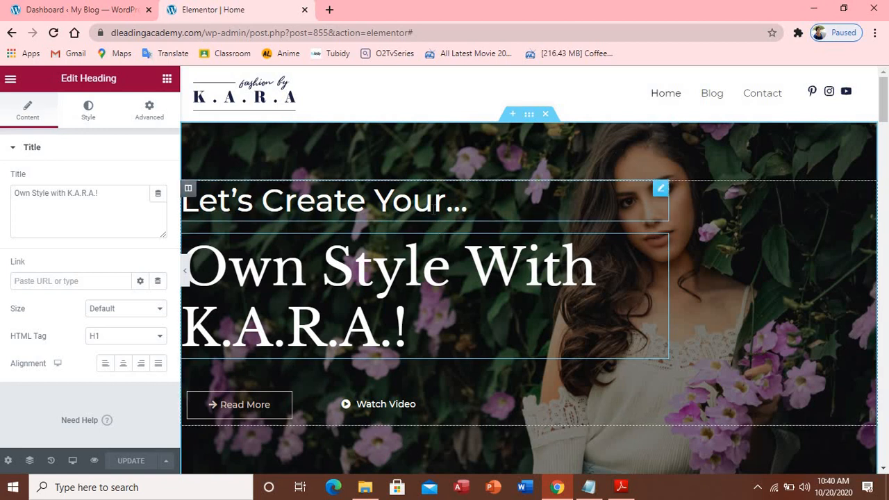
Delete all Title text from the 'Let's Create Your...' heading, leaving it blank
click(434, 209)
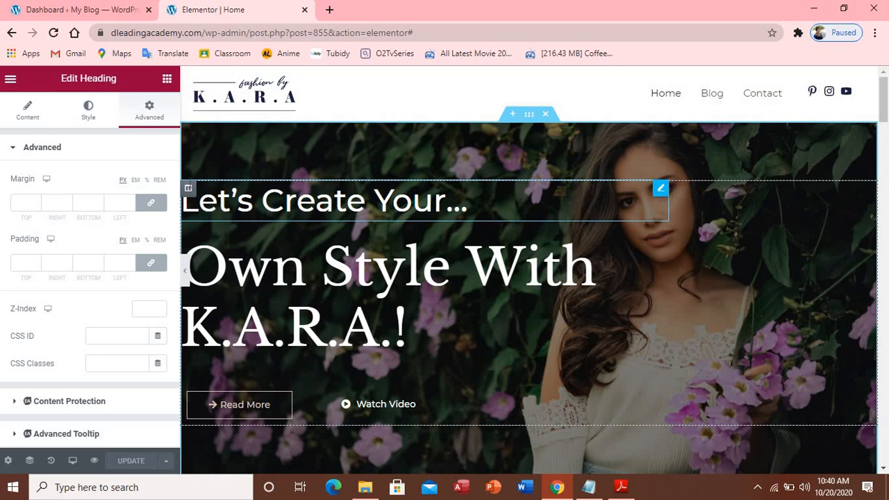
click(45, 114)
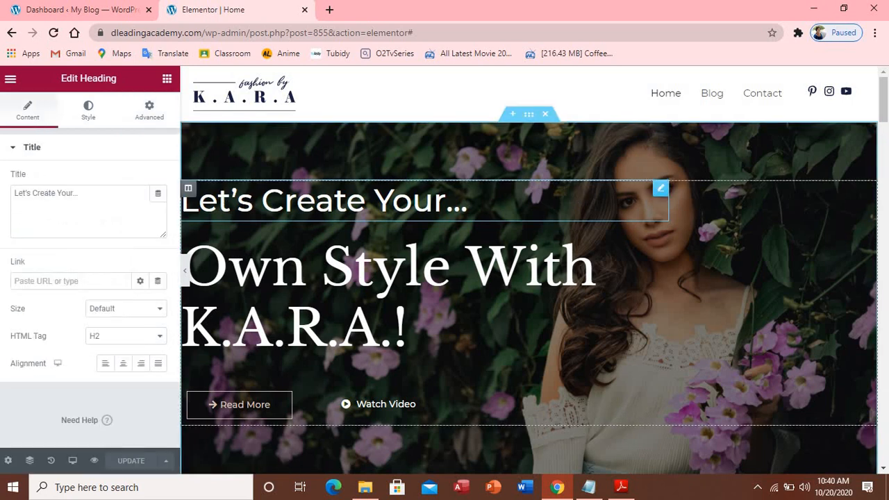
click(85, 194)
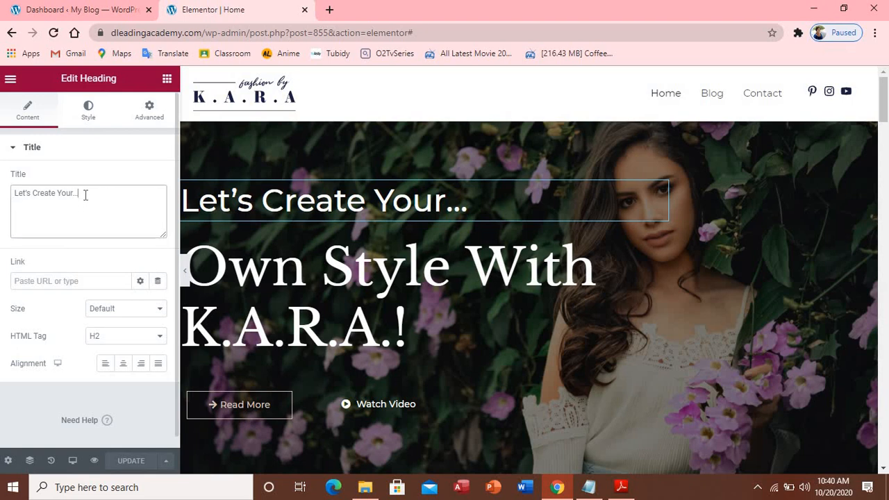
key(BackSpace)
key(BackSpace)
key(BackSpace)
key(BackSpace)
key(BackSpace)
key(BackSpace)
key(BackSpace)
key(BackSpace)
key(BackSpace)
key(BackSpace)
key(BackSpace)
key(BackSpace)
key(BackSpace)
key(BackSpace)
key(BackSpace)
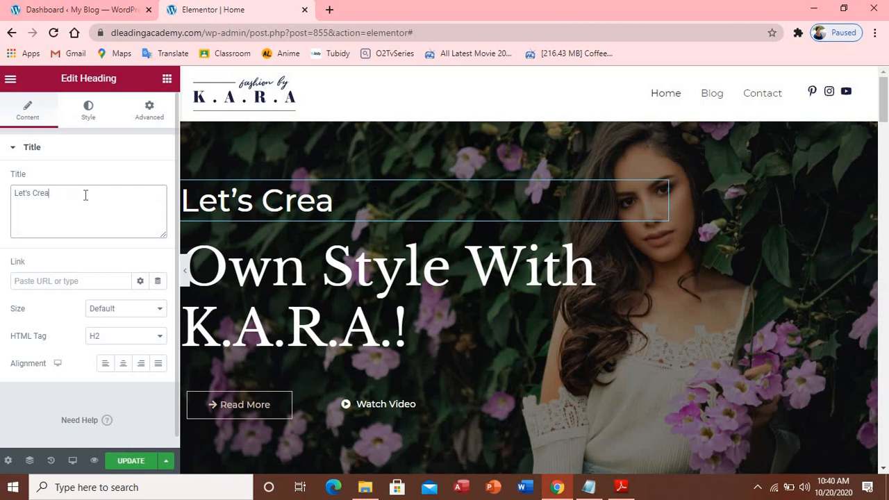
key(BackSpace)
key(BackSpace)
key(BackSpace)
key(BackSpace)
key(BackSpace)
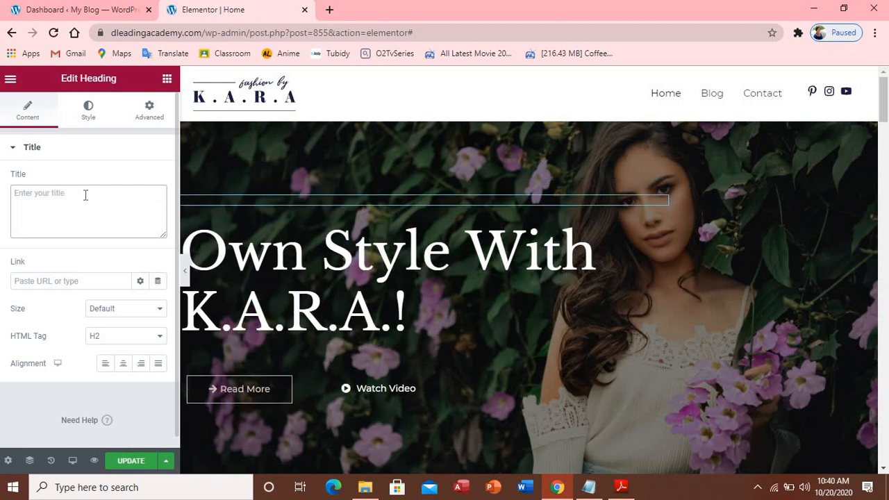
key(ctrl+v)
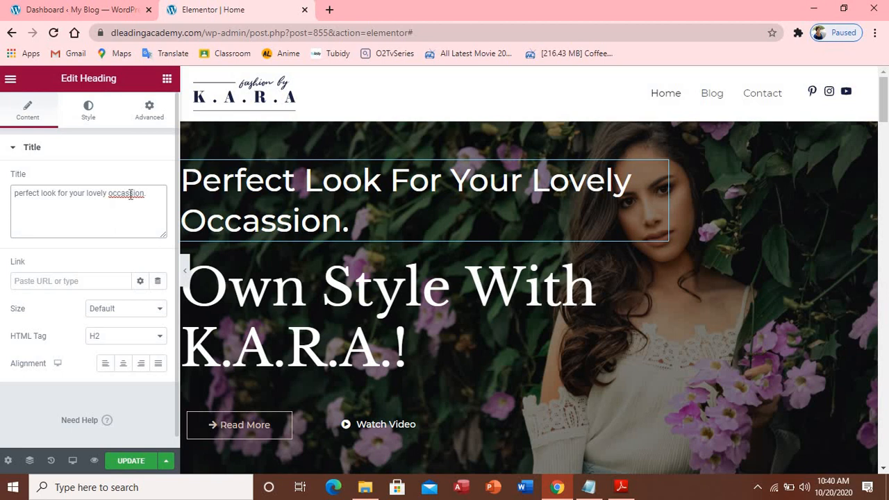
key(BackSpace)
drag(145, 193, 14, 194)
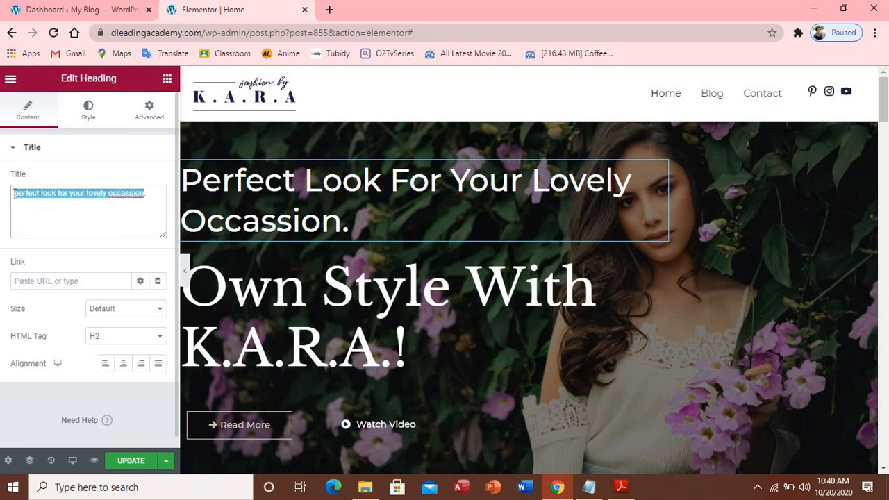
key(BackSpace)
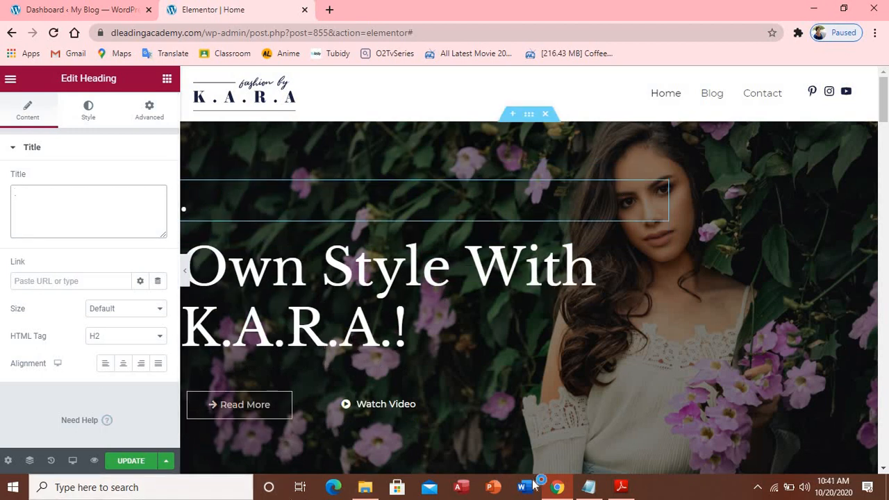
In Notepad, select the HOME PAGE line 'Let create you a perfect style with dleading style'
mouse_move(589, 487)
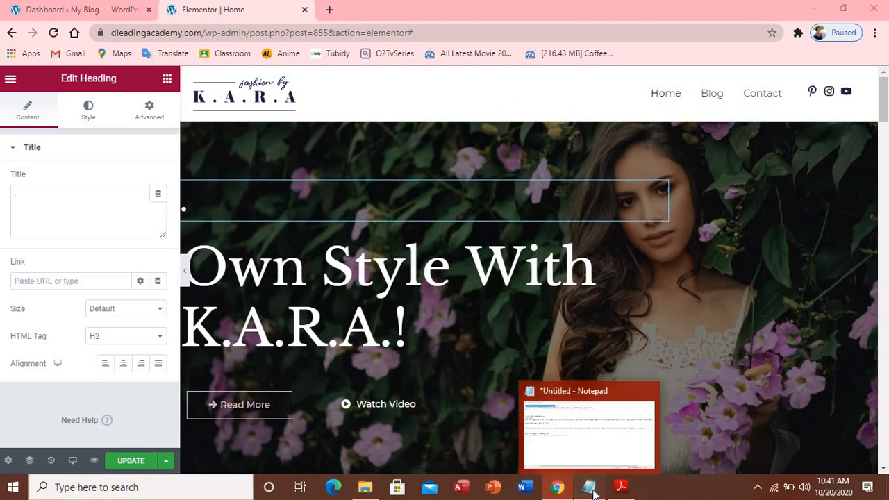
click(538, 467)
scroll(90, 133, right, 1)
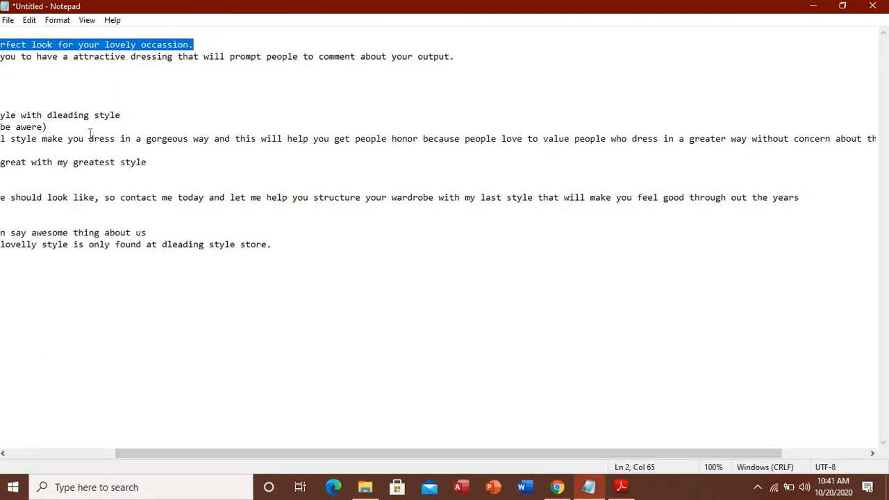
drag(149, 455, 41, 454)
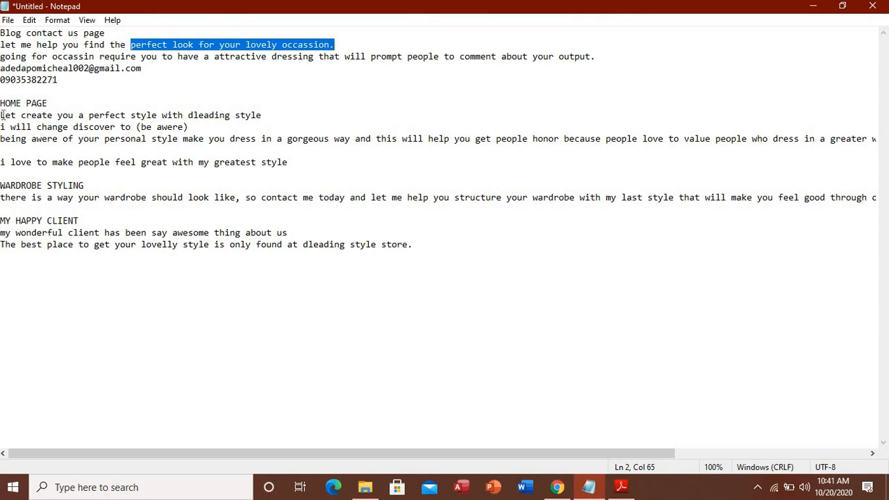
drag(2, 115, 266, 116)
key(ctrl+c)
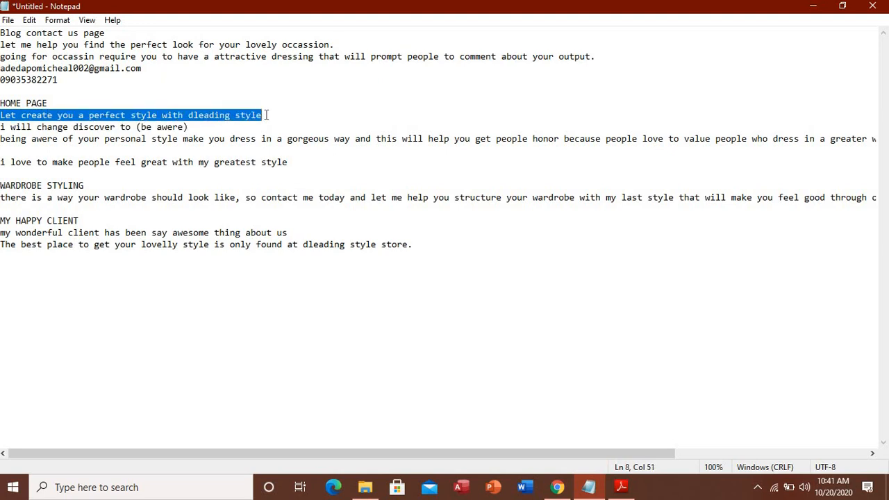
click(558, 487)
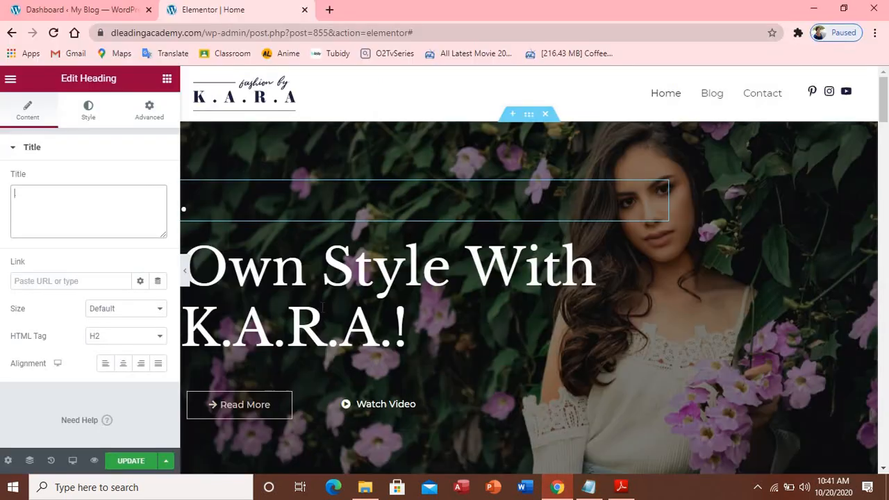
Paste the tagline into the small heading and trim it to 'Let create you'
click(104, 206)
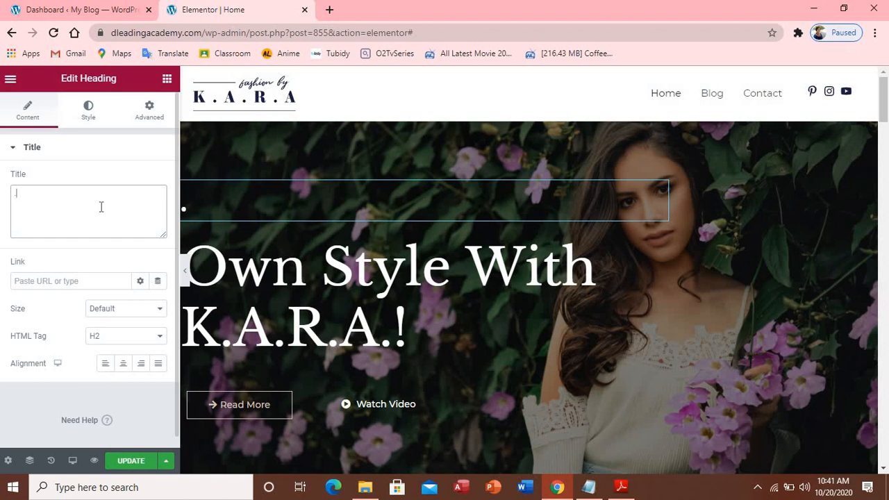
key(BackSpace)
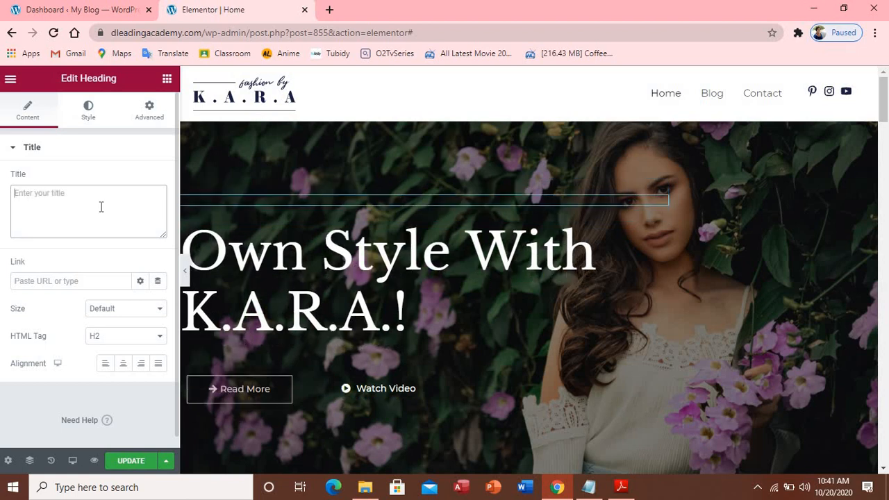
key(ctrl+v)
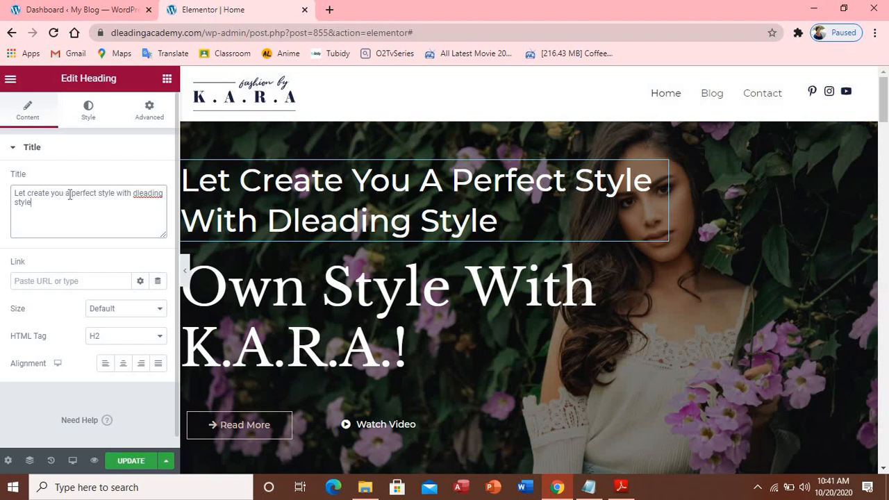
drag(66, 193, 85, 212)
key(ctrl+c)
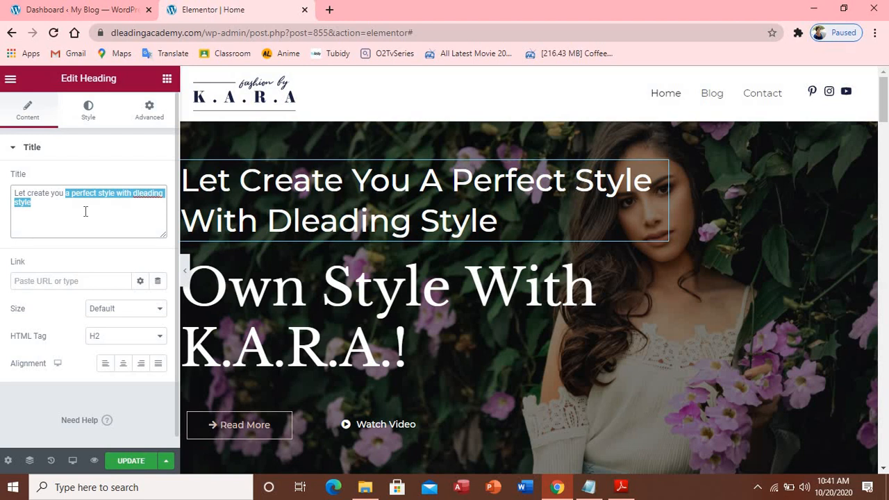
key(BackSpace)
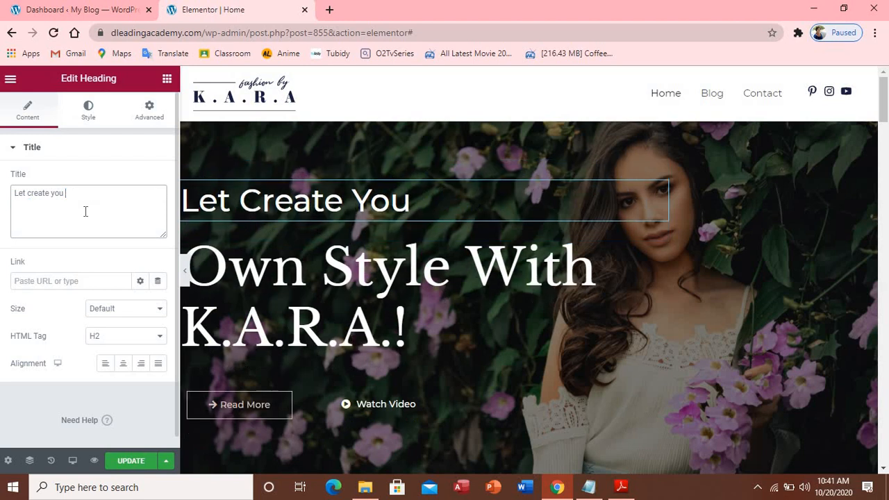
Replace the 'Own Style With K.A.R.A.!' title with the pasted words, trimmed to 'With Dleading Style'
click(408, 326)
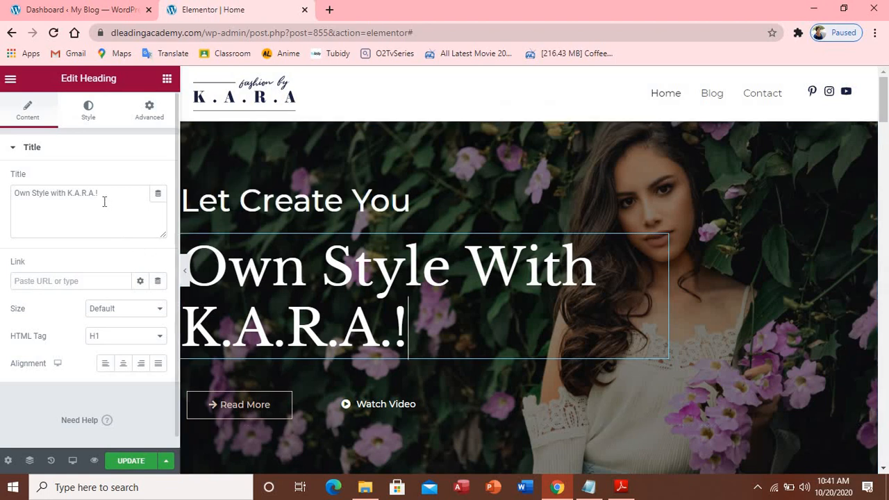
key(ctrl+v)
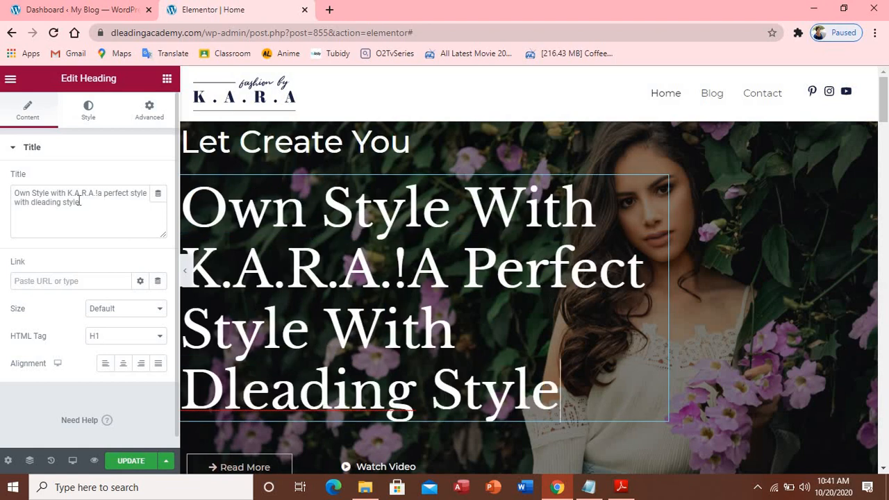
double_click(77, 201)
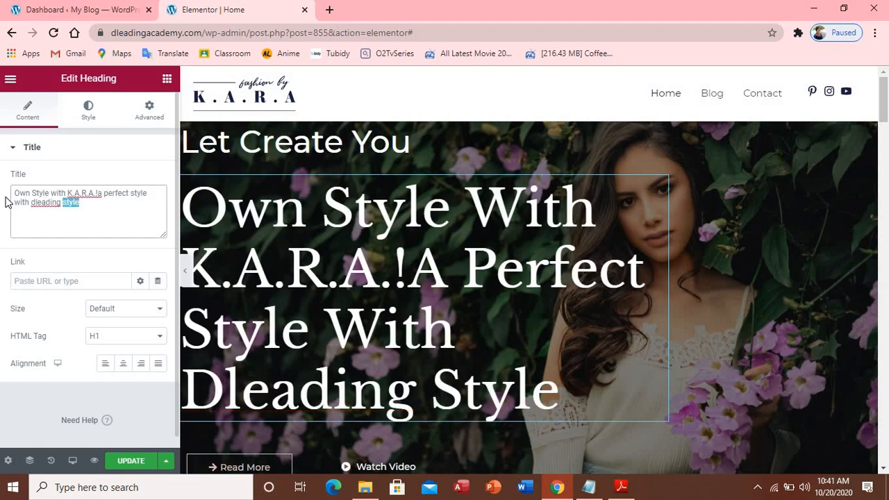
drag(14, 192, 84, 214)
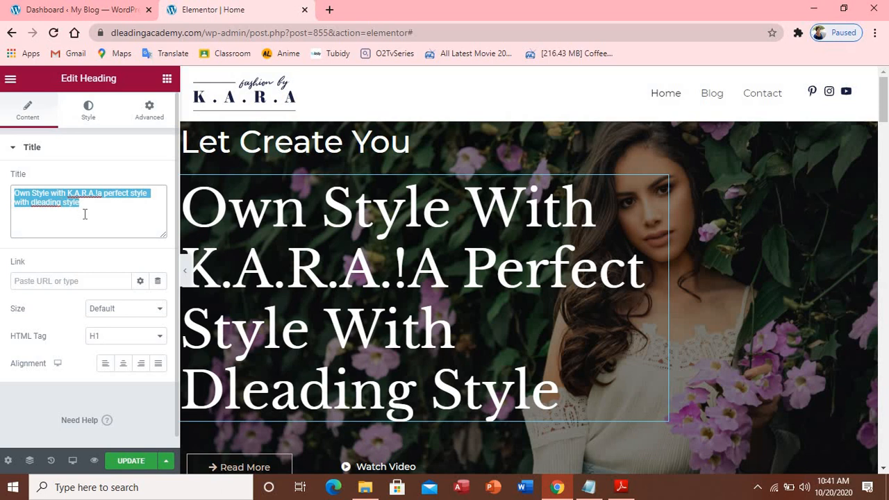
key(ctrl+v)
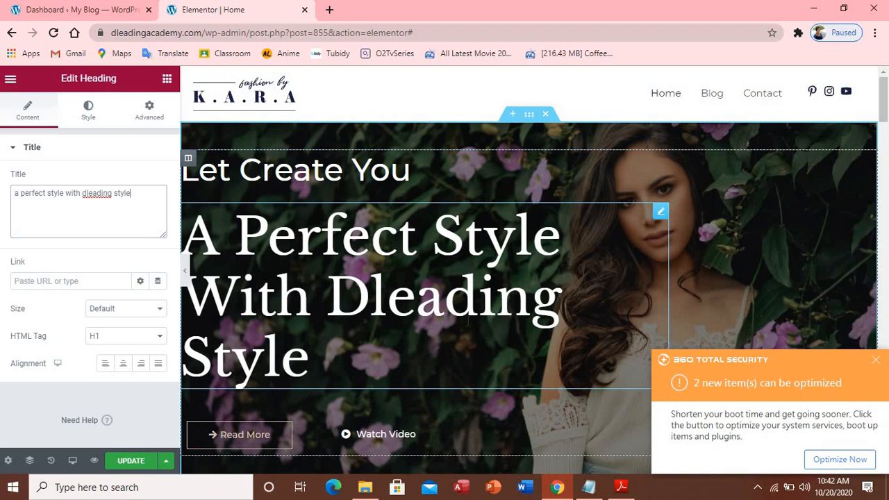
click(876, 363)
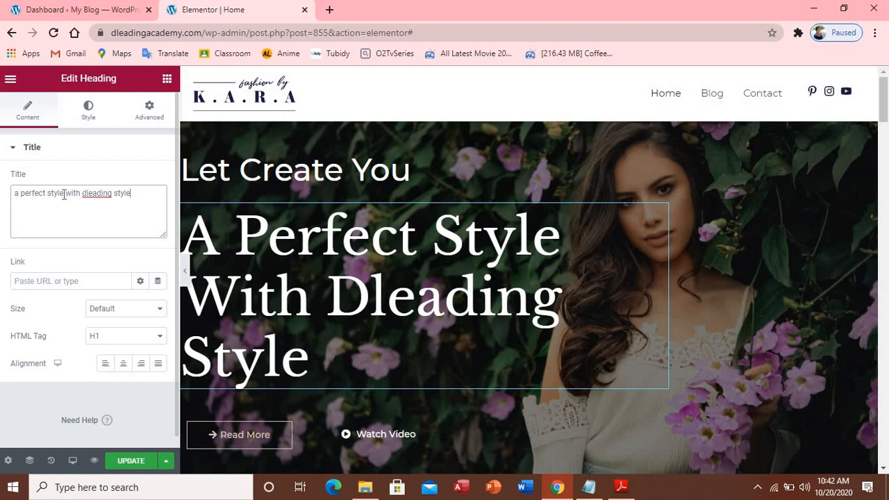
drag(64, 196, 5, 197)
key(ctrl+c)
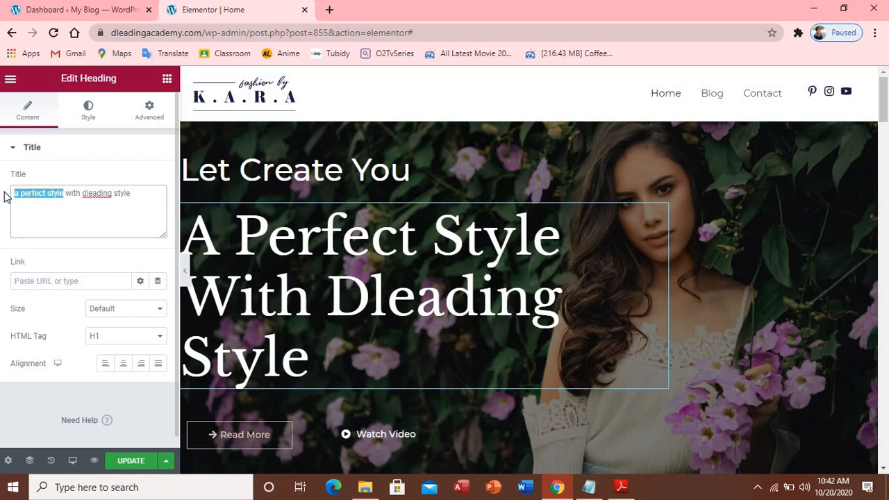
key(BackSpace)
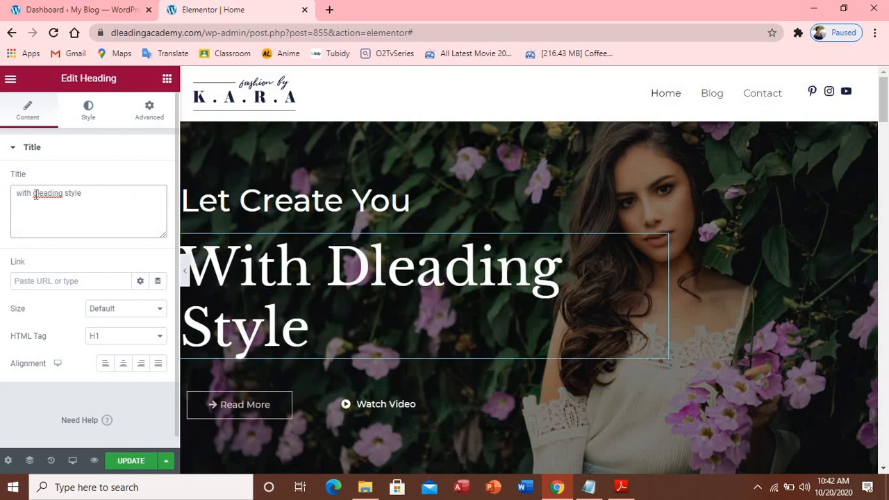
click(202, 201)
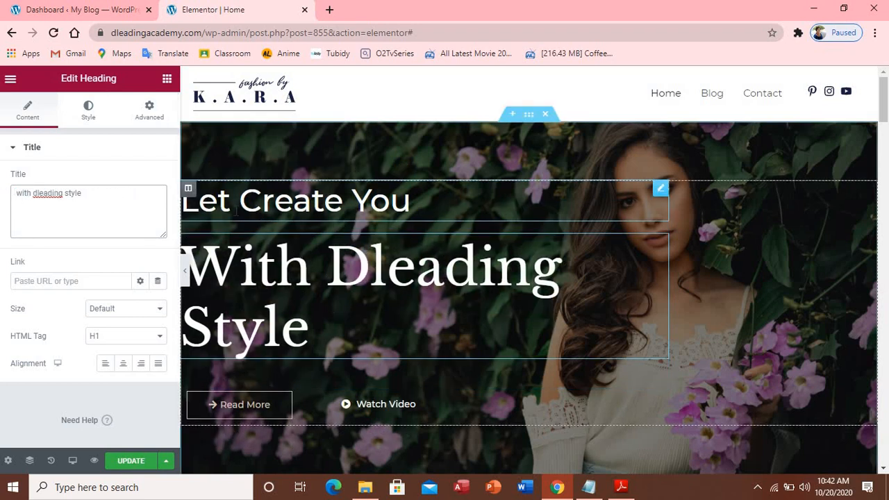
Append 'a perfect style' to the small heading and collapse the panel to preview
click(76, 194)
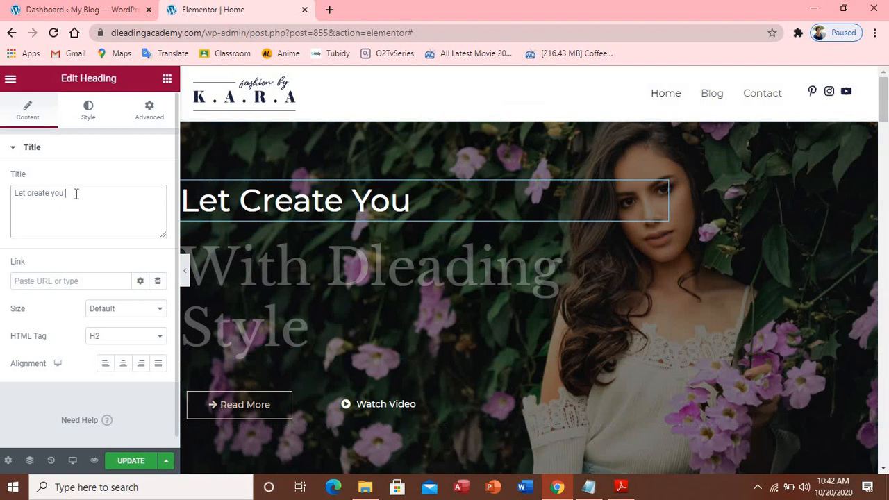
key(ctrl+v)
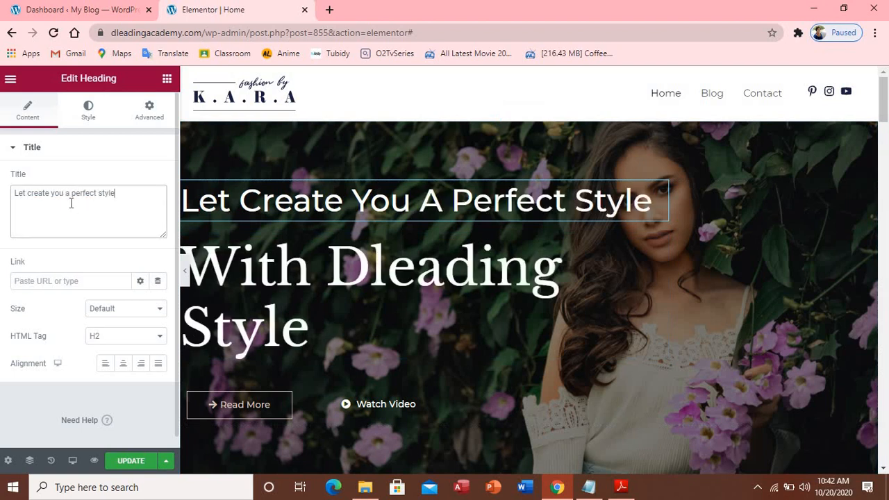
click(186, 275)
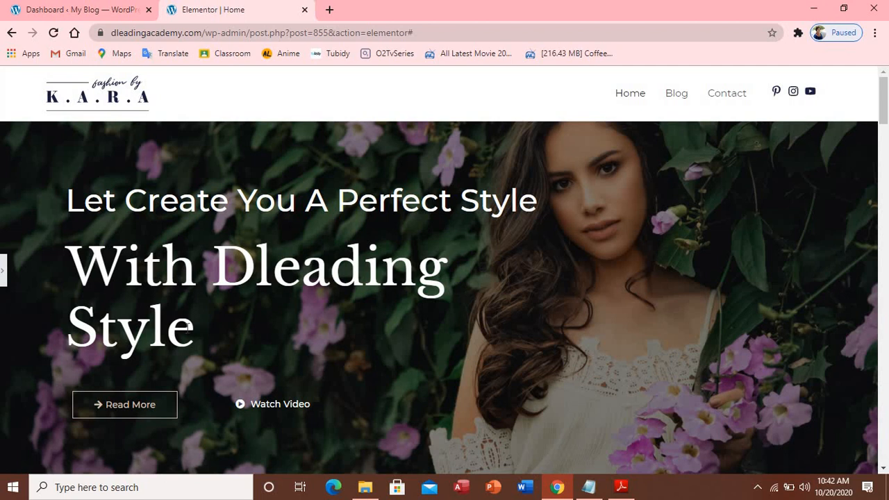
Set the tagline heading's HTML Tag to H3, after trying H5 and H1, then preview full width
click(4, 278)
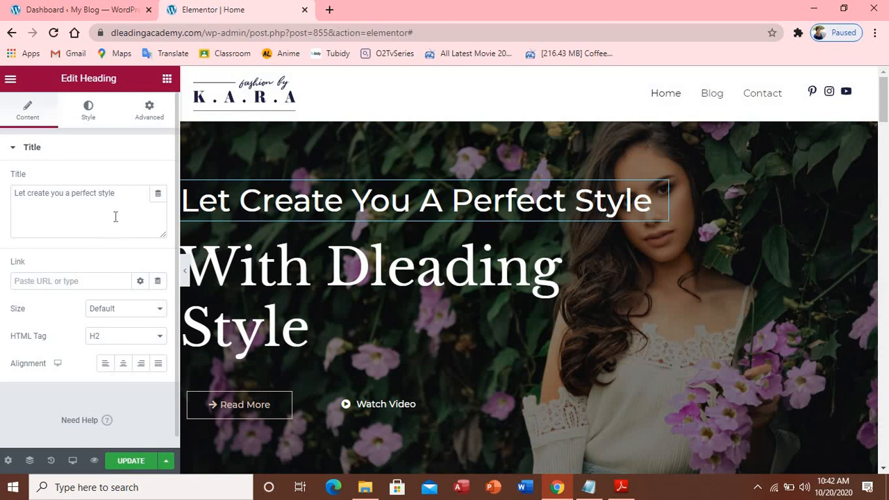
click(164, 337)
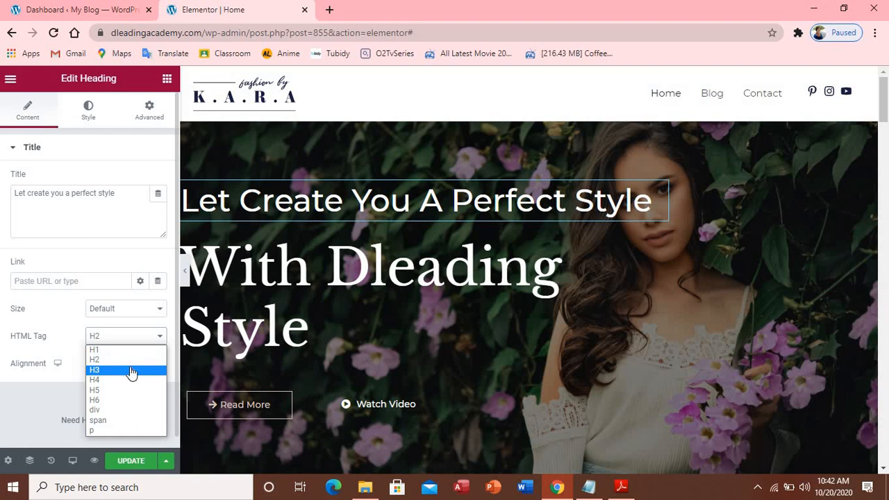
click(131, 372)
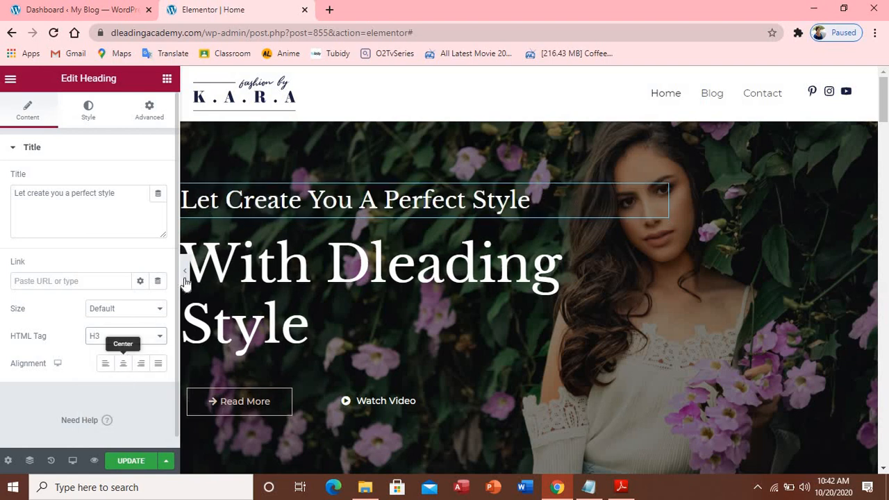
click(162, 338)
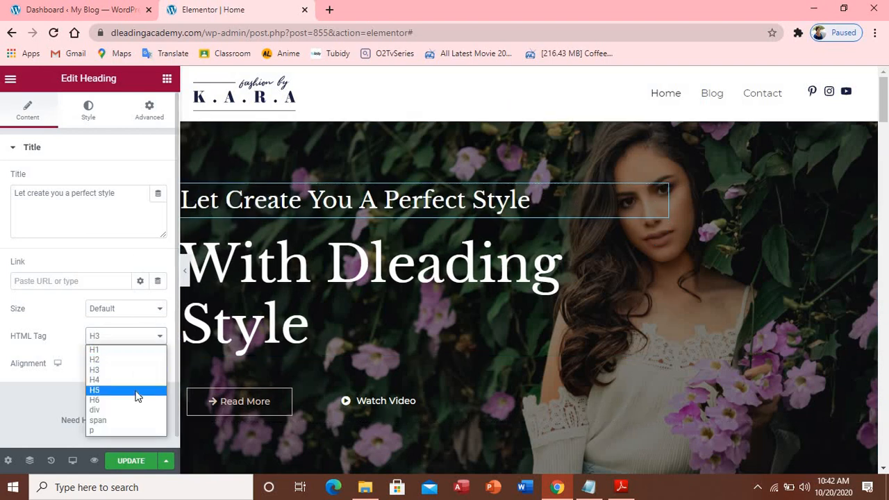
click(137, 396)
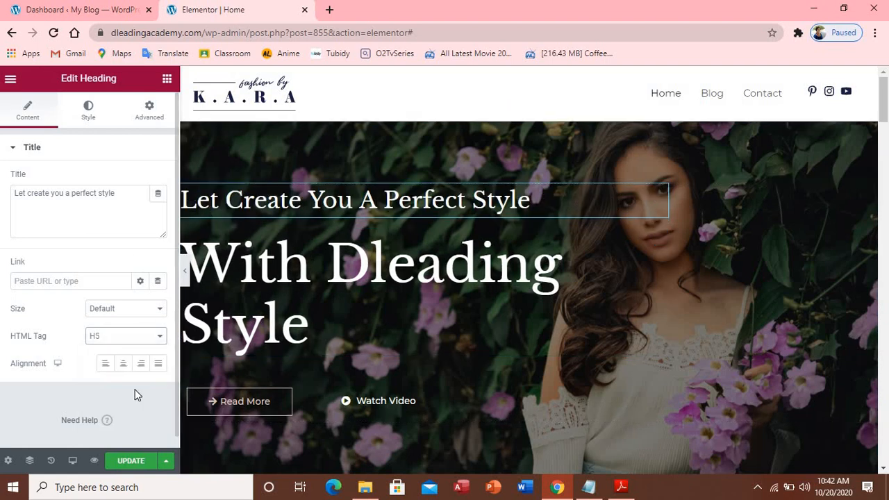
click(162, 339)
click(143, 351)
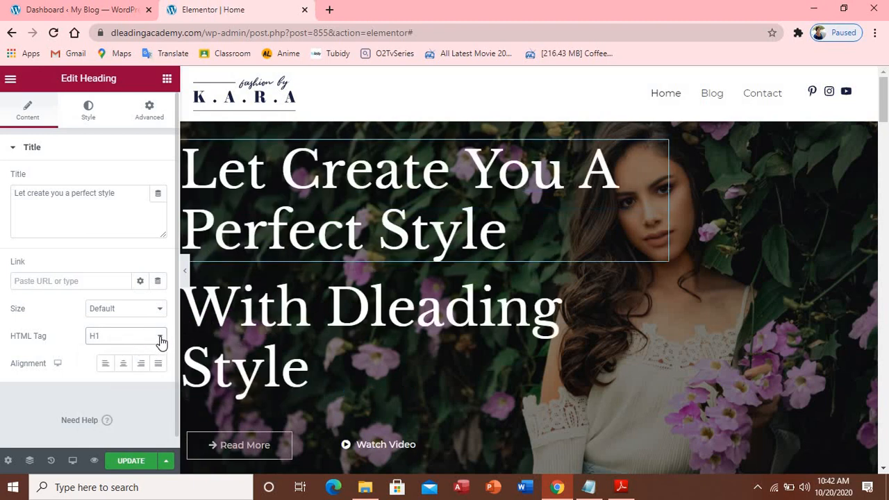
click(160, 342)
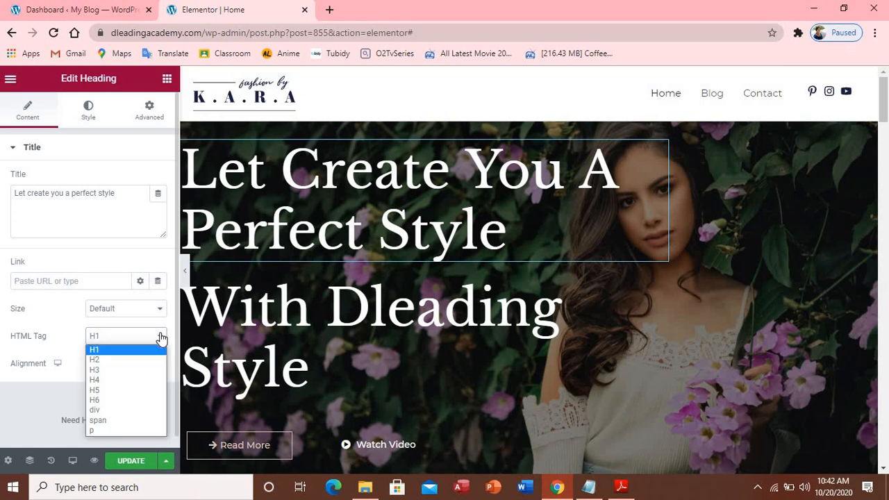
click(145, 370)
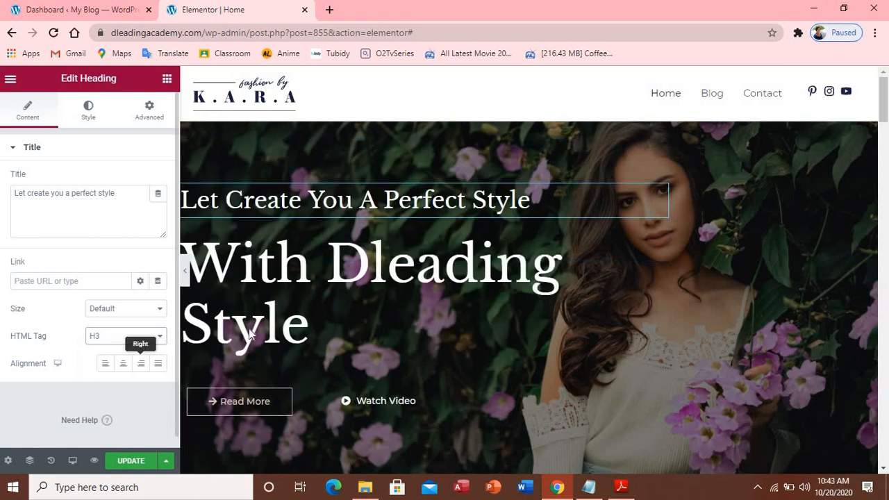
click(409, 312)
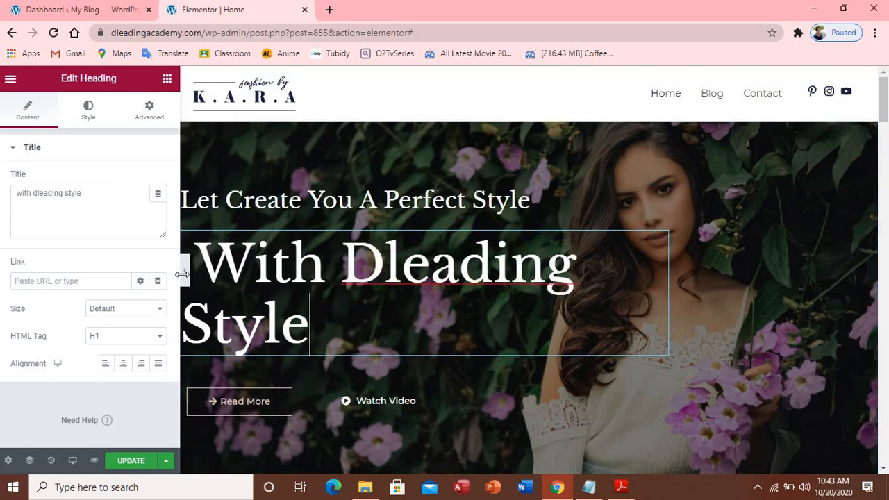
click(185, 274)
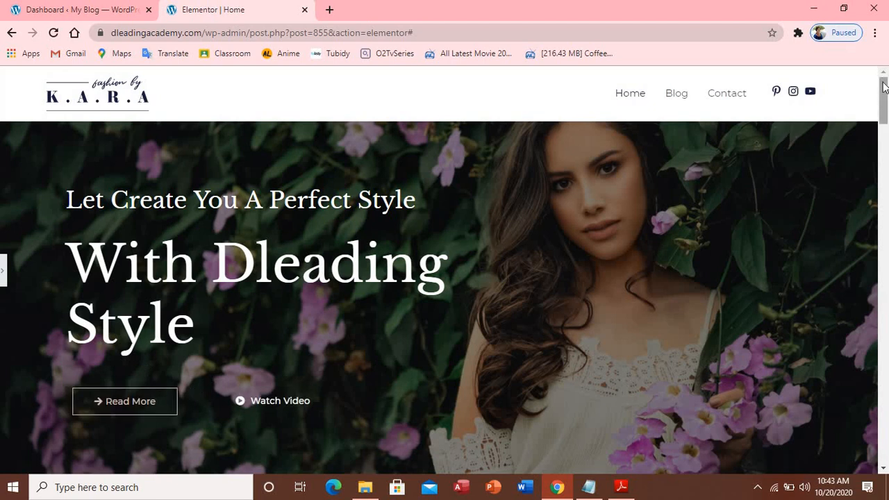
Scroll the preview, reopen the Elementor editing panel, and scroll back up to the hero
scroll(885, 105, down, 1)
scroll(885, 106, down, 1)
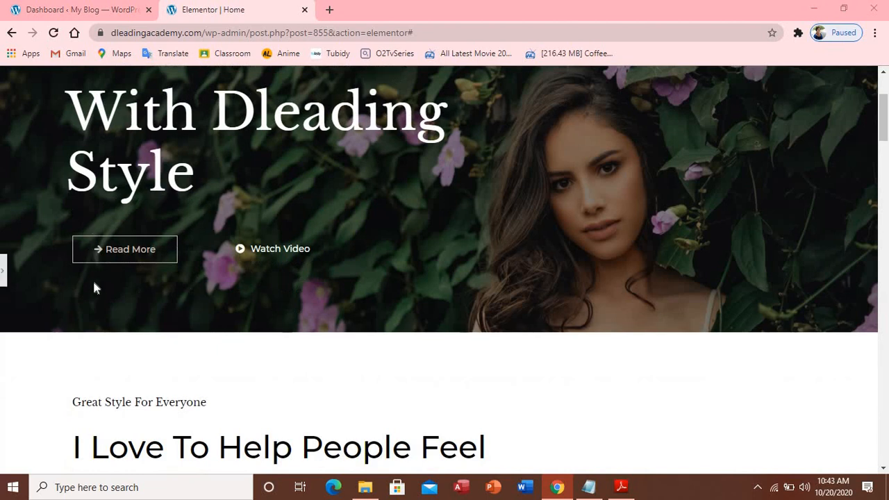
click(3, 271)
scroll(489, 285, up, 3)
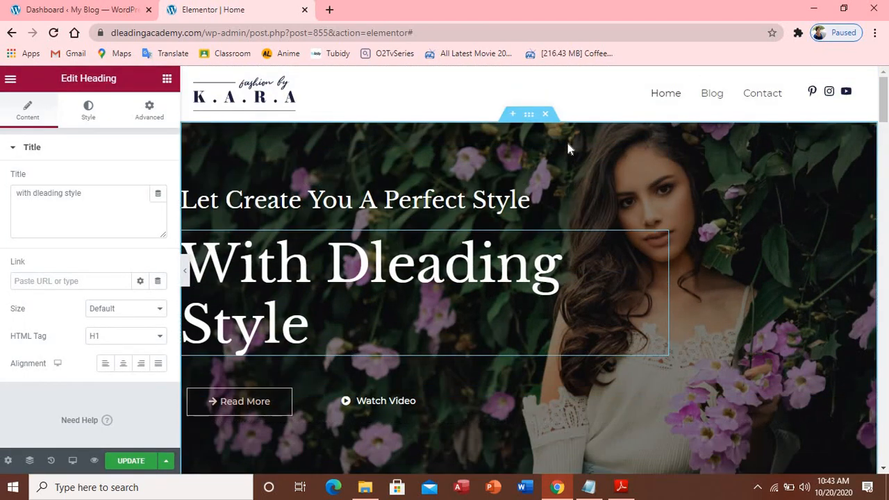
mouse_move(543, 123)
Select the hero section to show its Style tab Background settings with the floral image
click(530, 118)
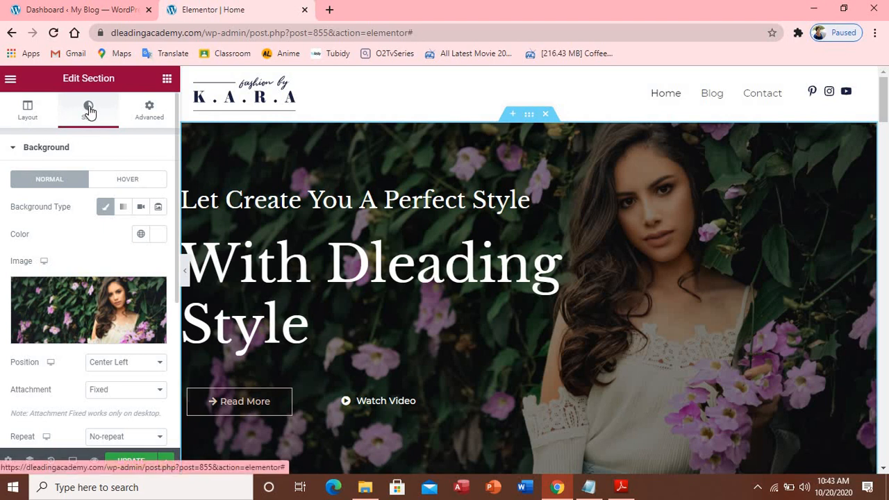
mouse_move(129, 318)
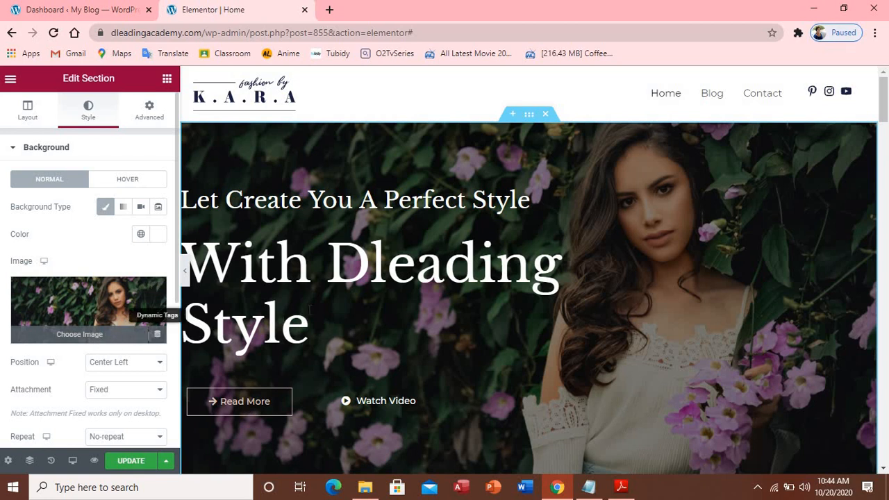
Relabel the hero's first button, trying 'contact us' and 'read' before entering 'Read More'
click(233, 411)
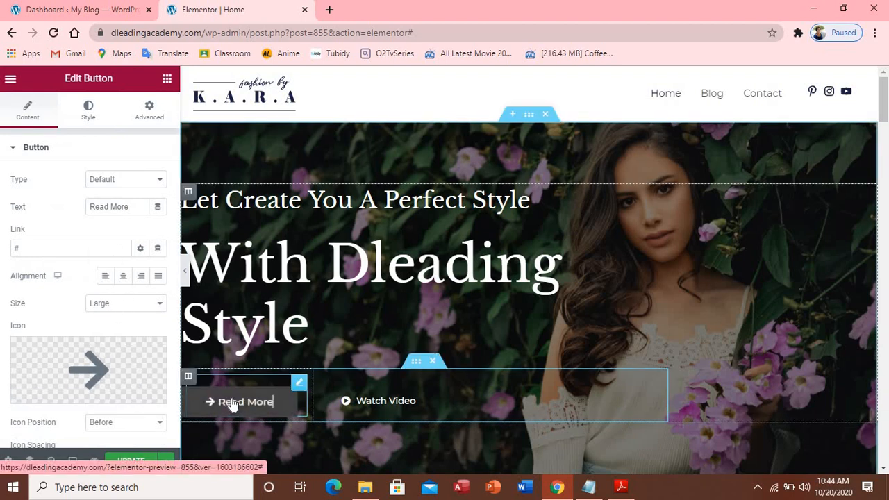
click(130, 206)
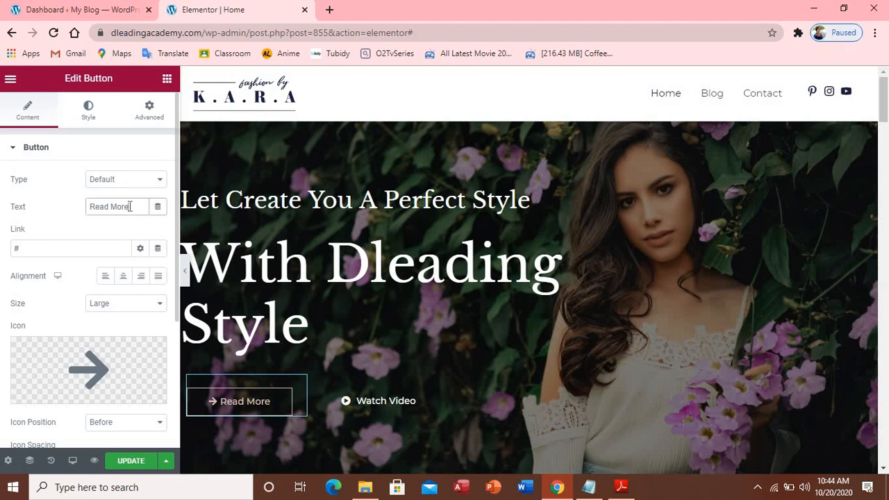
key(BackSpace)
key(BackSpace)
key(BackSpace)
key(BackSpace)
key(BackSpace)
key(BackSpace)
key(BackSpace)
key(BackSpace)
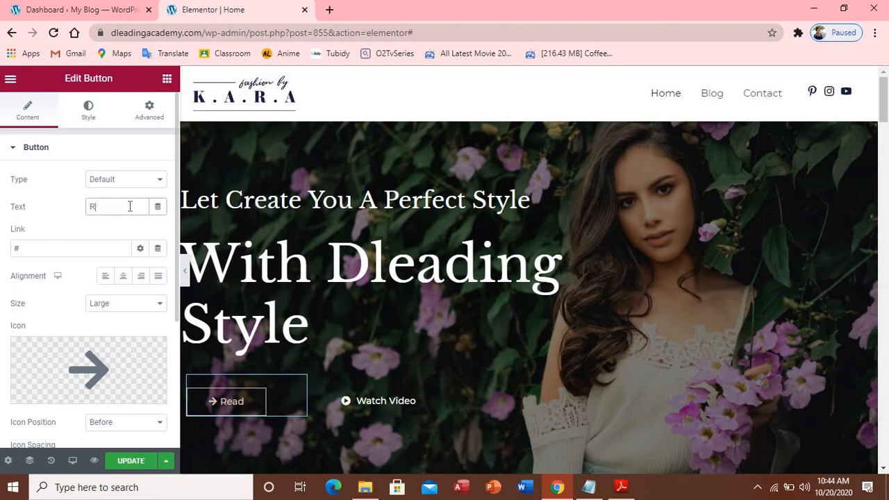
text(contact)
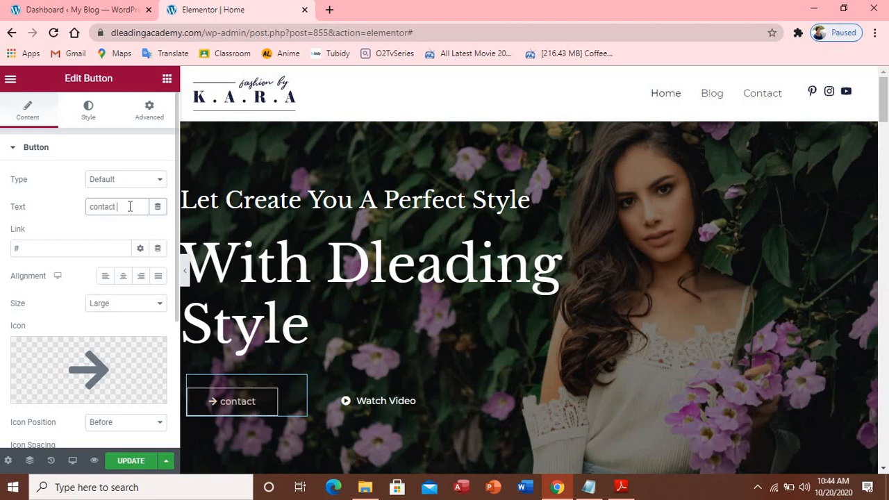
text( us)
text(re)
key(BackSpace)
key(BackSpace)
key(BackSpace)
key(BackSpace)
key(BackSpace)
key(BackSpace)
key(BackSpace)
key(BackSpace)
key(BackSpace)
key(BackSpace)
key(BackSpace)
key(BackSpace)
text(read)
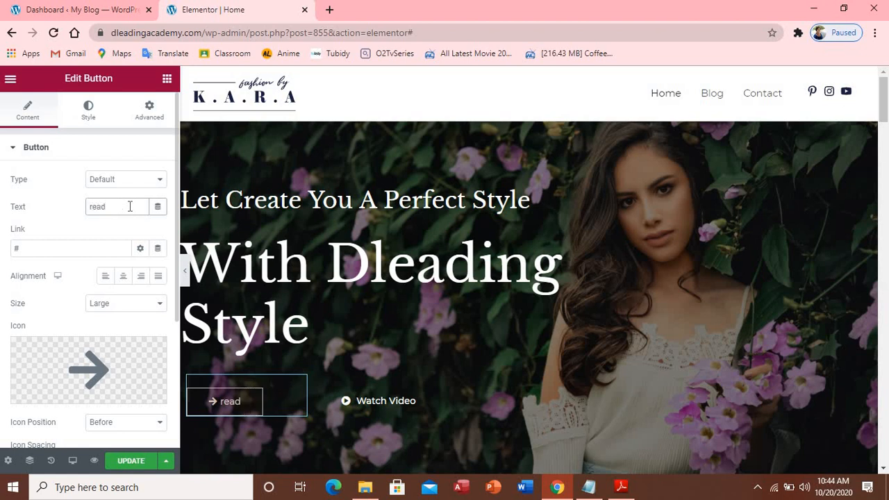
key(BackSpace)
key(BackSpace)
key(BackSpace)
key(BackSpace)
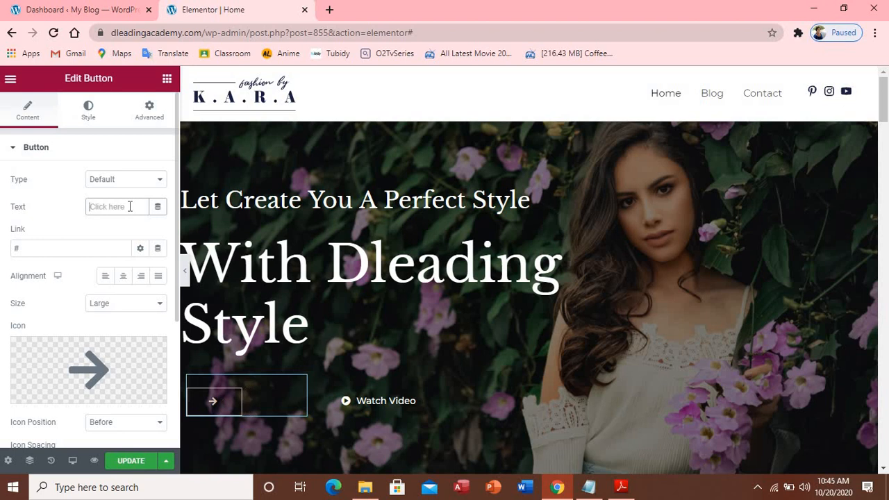
text(Read )
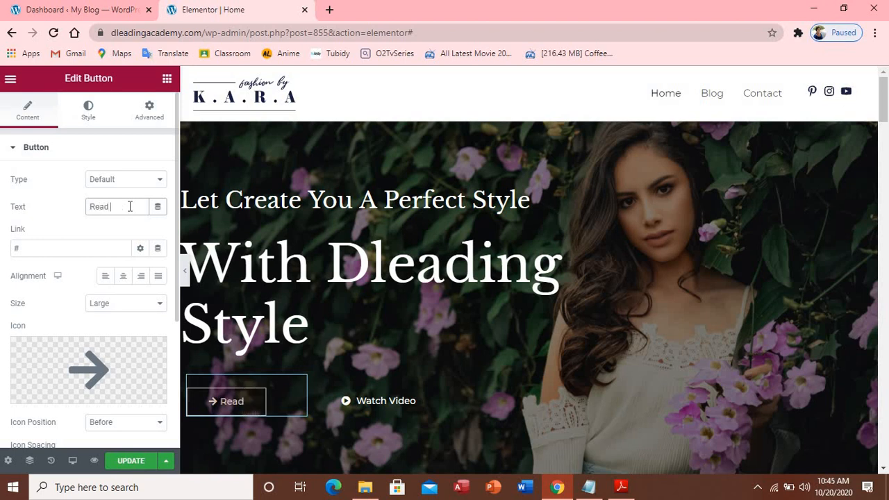
text(More)
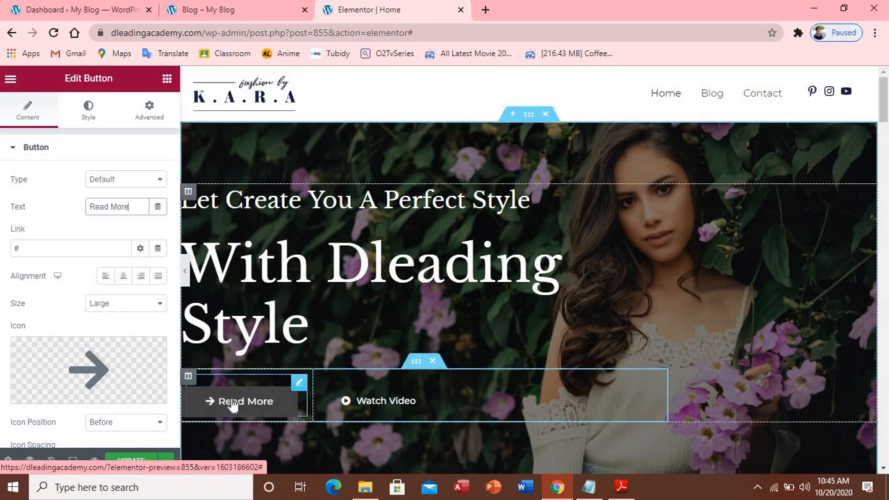
Replace the button's '#' link with the blog URL dleadingacademy.com/blog/ copied from the Blog tab
click(67, 248)
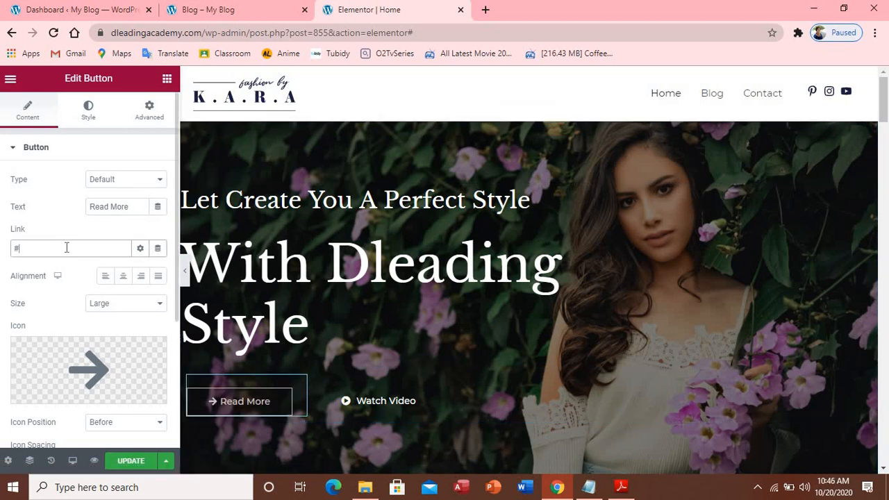
key(BackSpace)
click(191, 14)
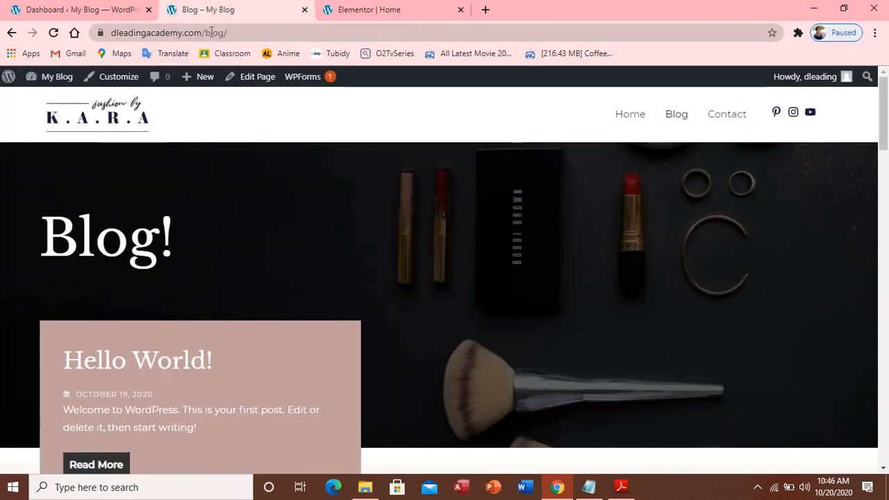
drag(229, 33, 125, 41)
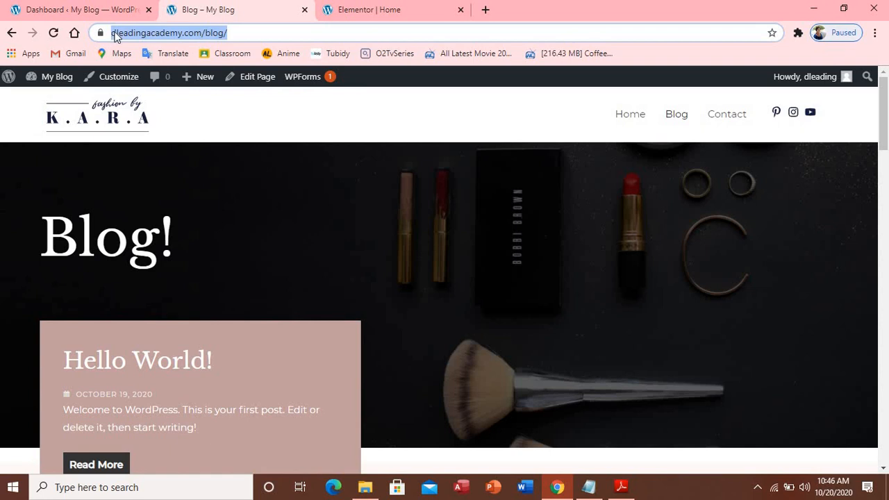
click(337, 11)
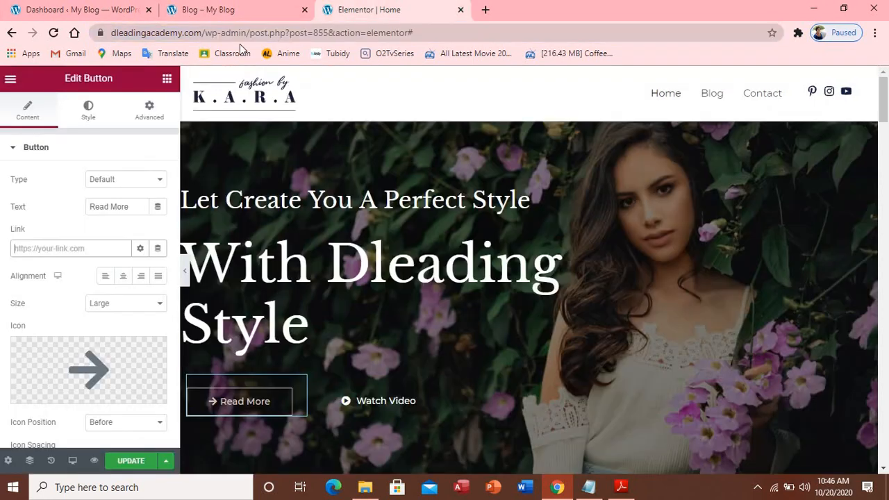
click(98, 248)
text(https://dleadingacademy.com/blog/)
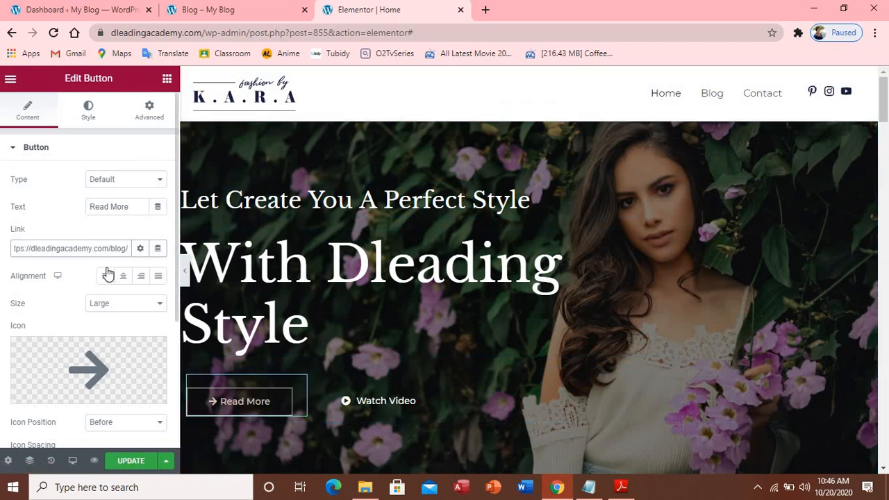
scroll(110, 266, down, 2)
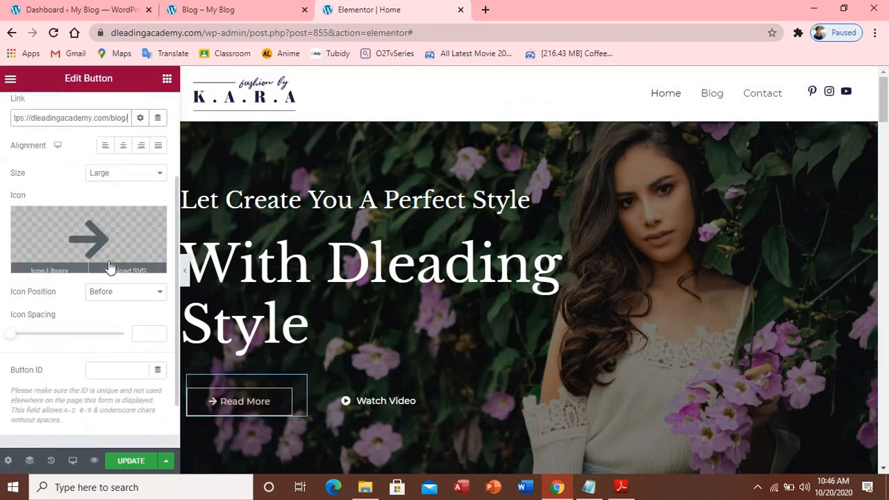
Save the page with UPDATE, then delete the Watch Video button from the hero
click(129, 462)
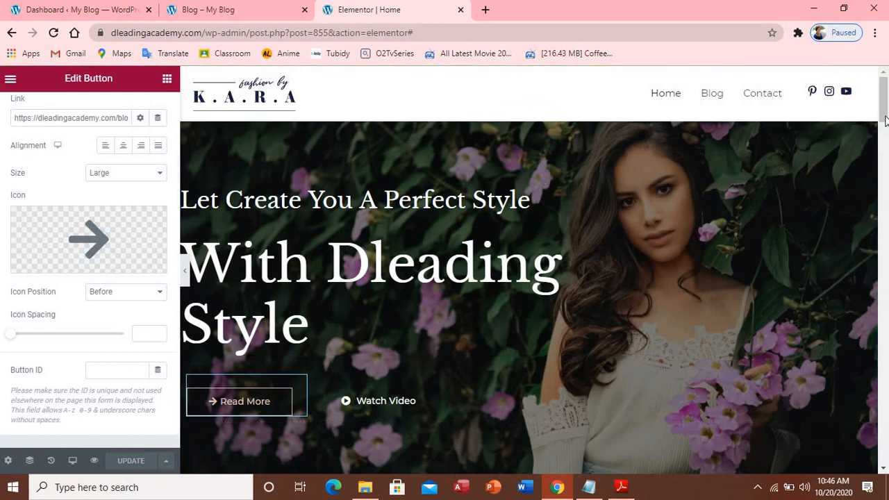
scroll(225, 247, down, 3)
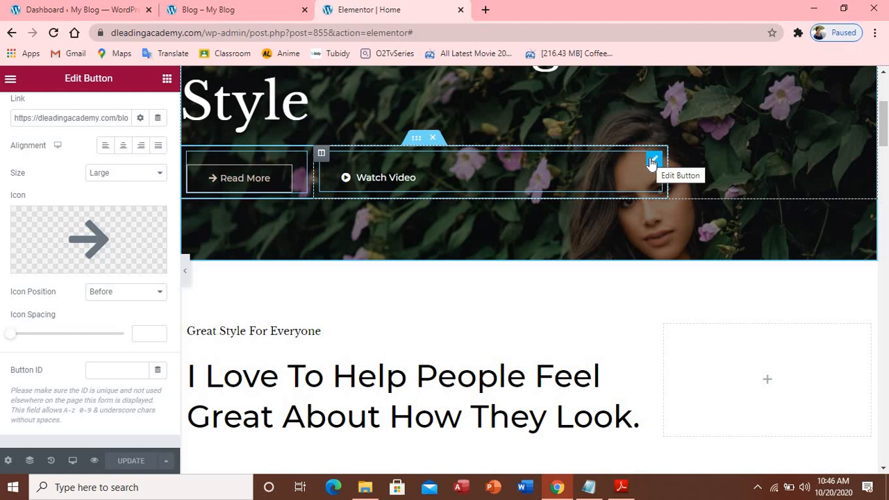
right_click(650, 161)
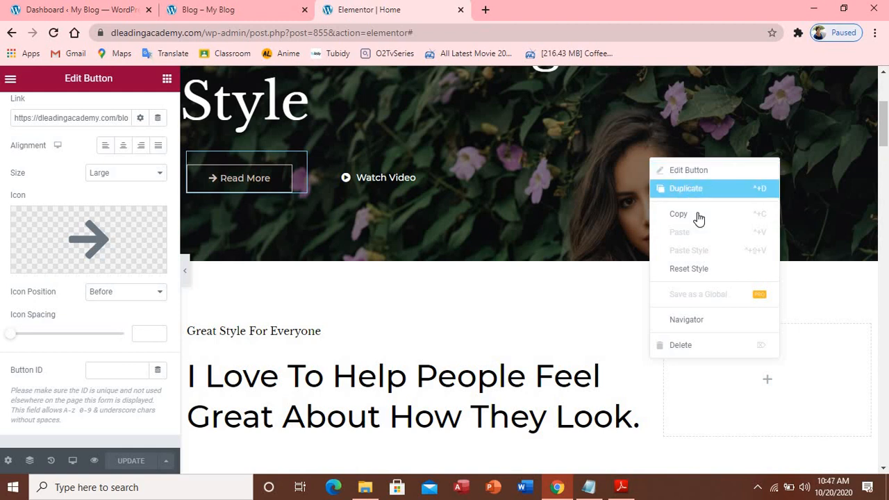
click(692, 348)
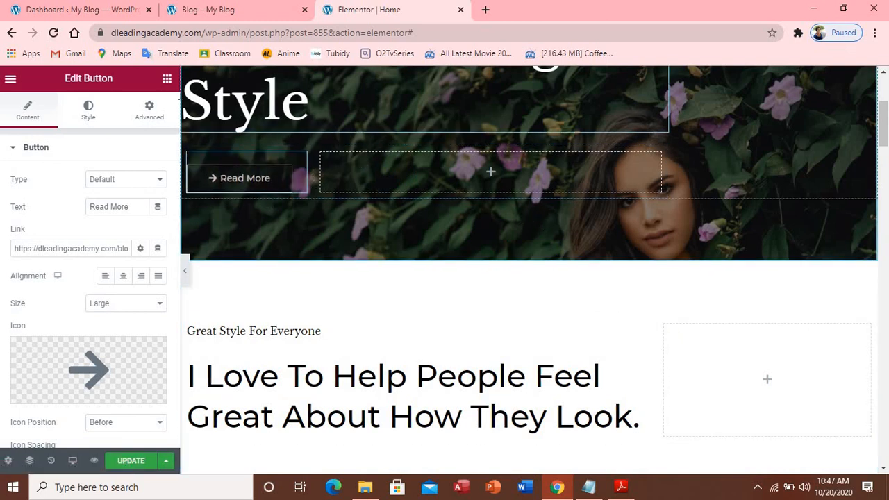
Load the live home page in the My Blog tab and scroll over the hero banner
click(212, 14)
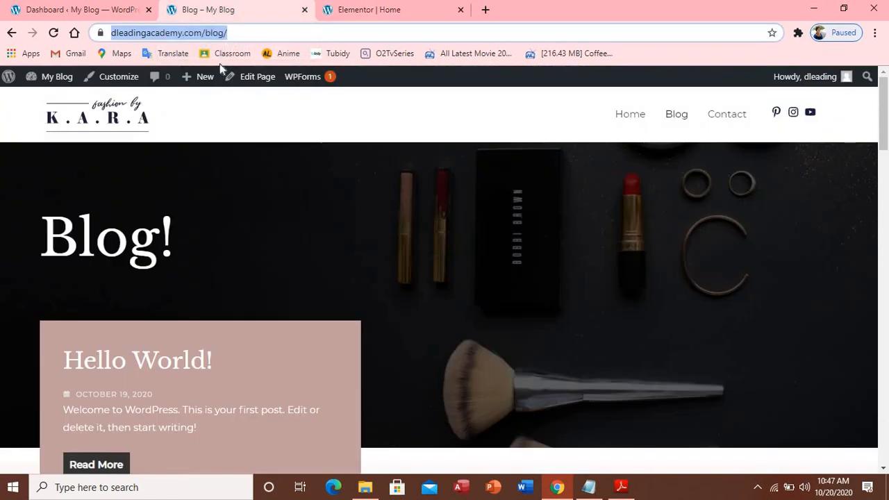
click(639, 118)
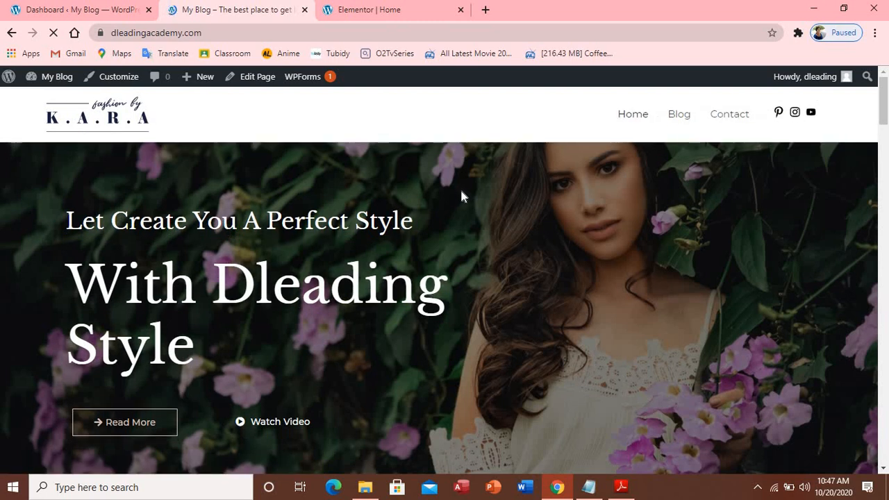
scroll(461, 195, down, 2)
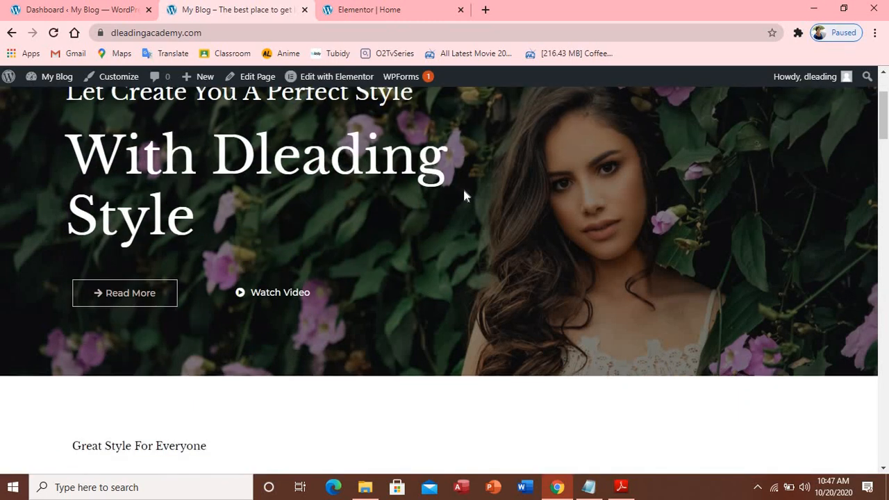
scroll(462, 194, up, 2)
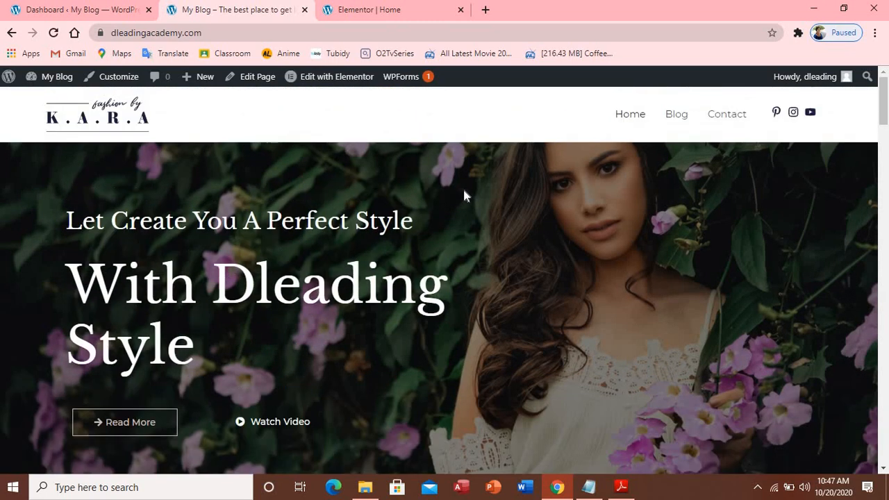
scroll(464, 196, down, 1)
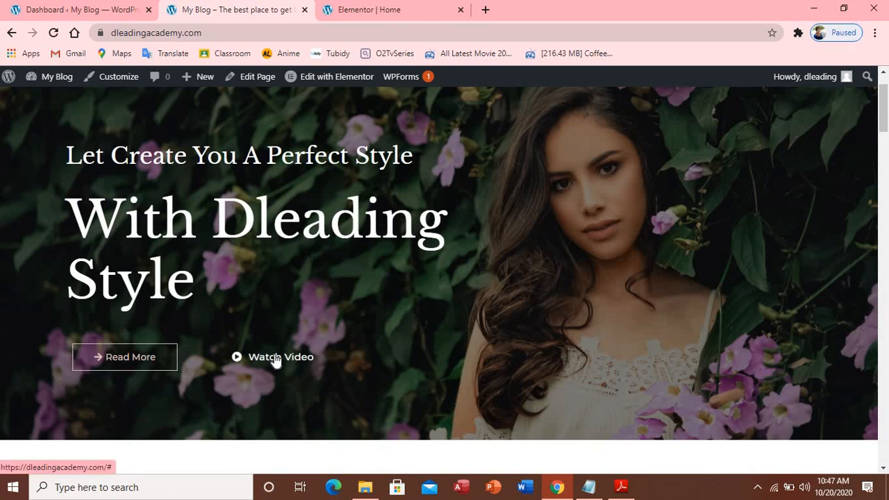
Check that the Read More button leads to the blog, then return to the home page
click(141, 358)
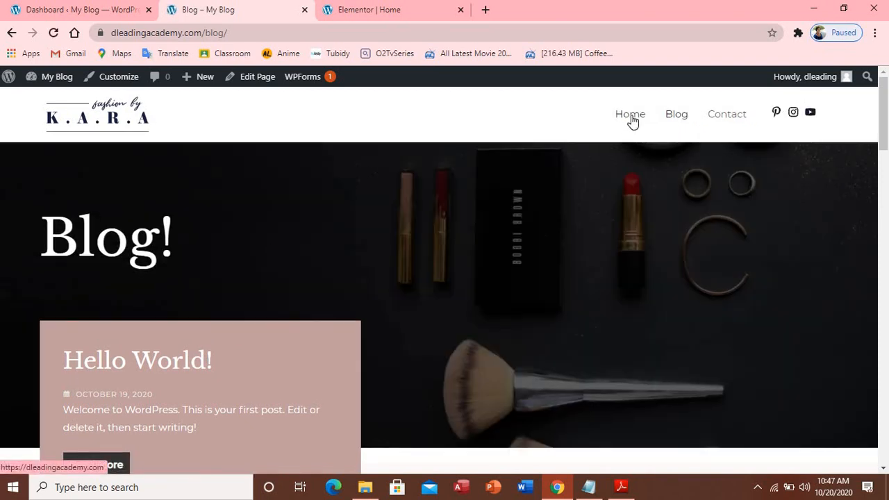
click(631, 116)
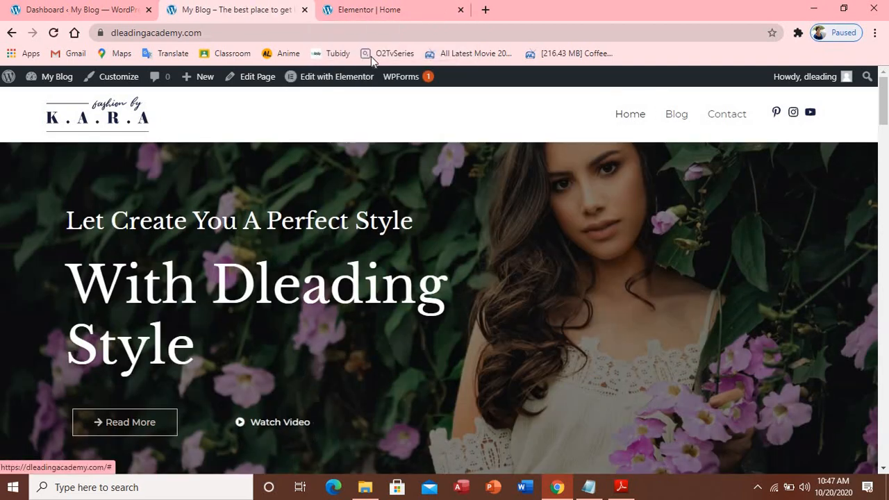
click(377, 9)
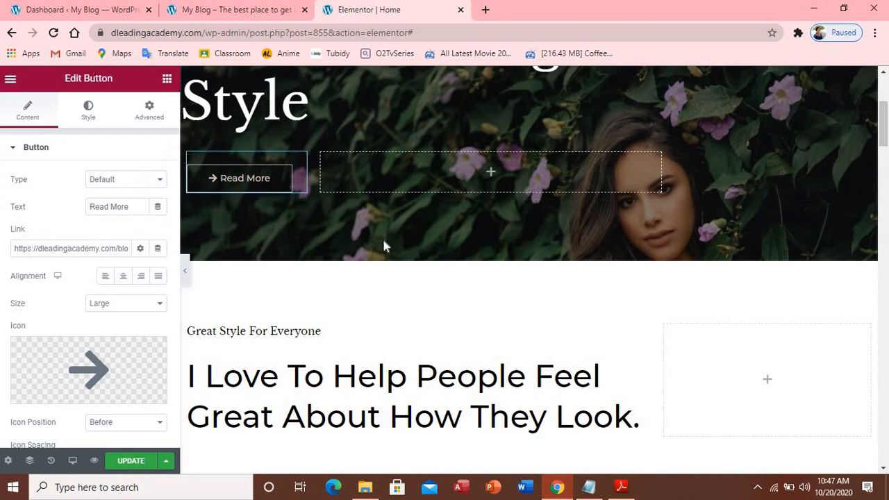
click(257, 9)
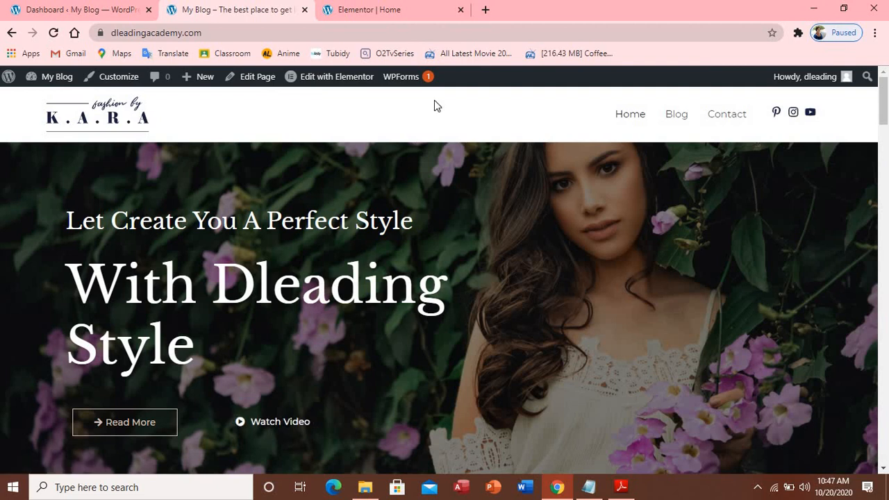
click(403, 12)
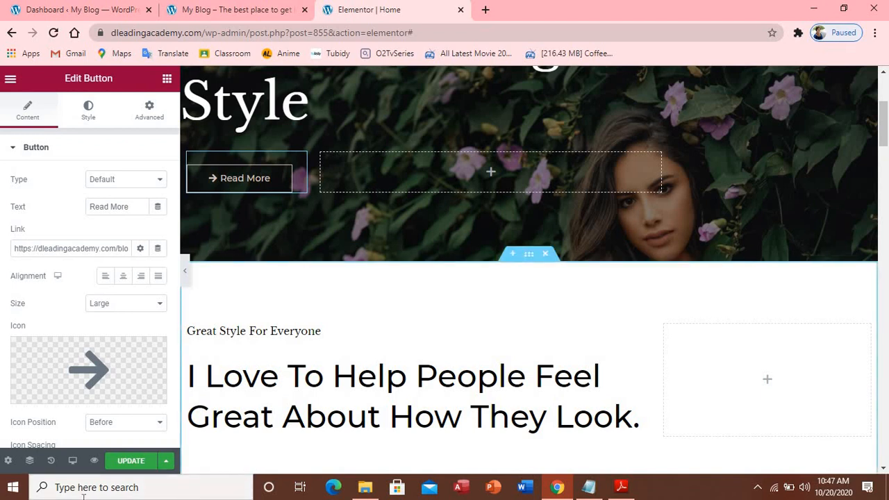
Save the page in Elementor and reload the live site to see the updated hero
click(131, 461)
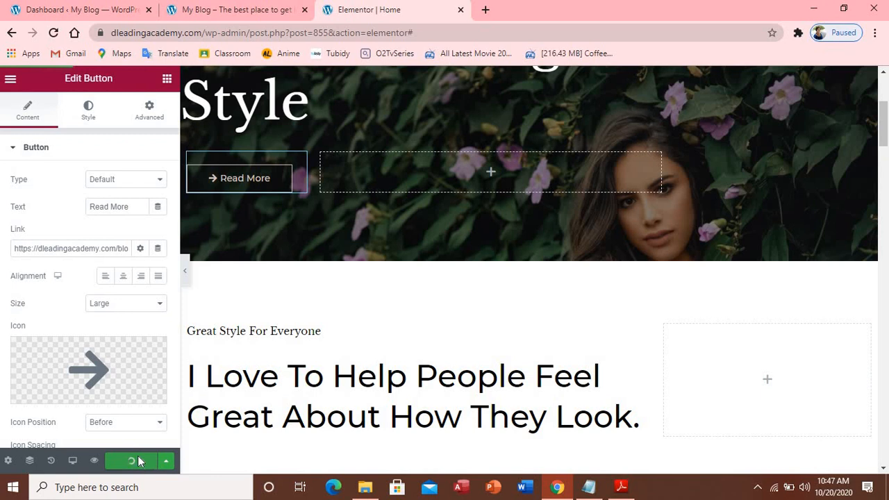
click(242, 12)
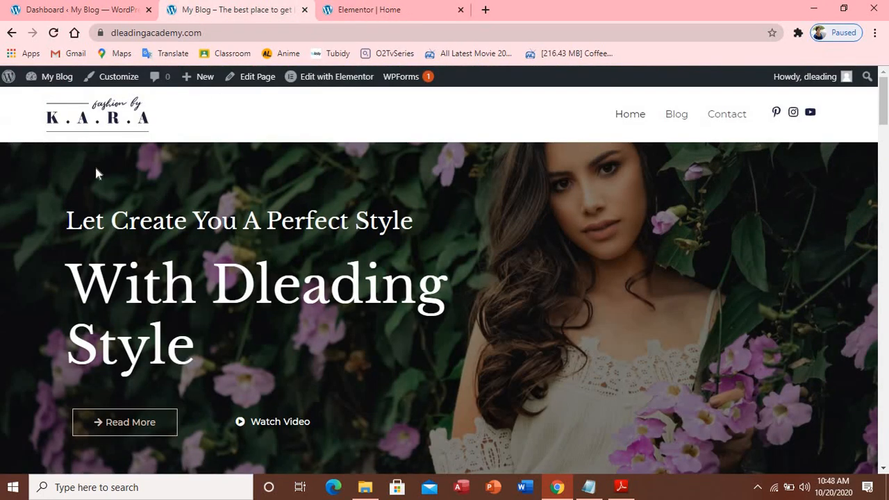
click(55, 34)
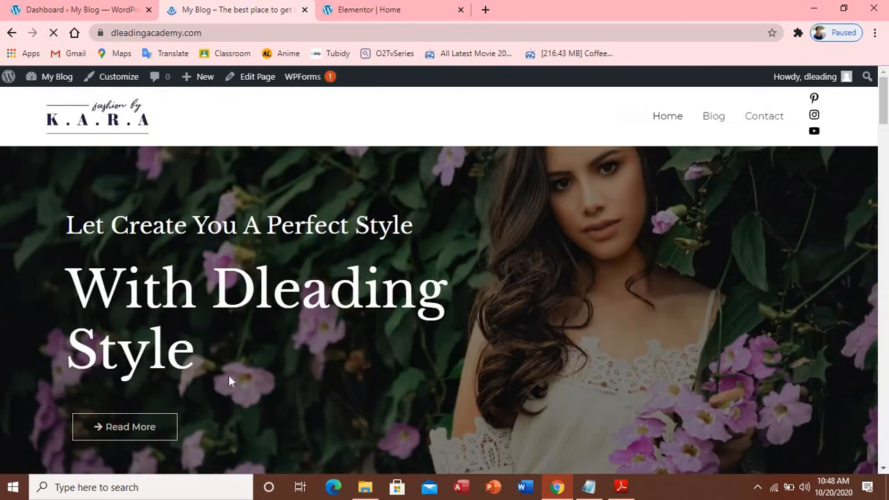
scroll(435, 372, down, 1)
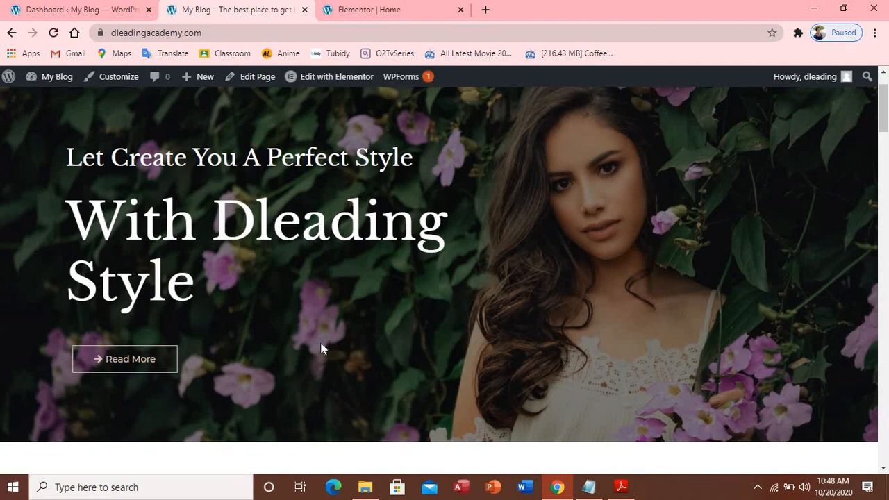
Change the small heading text from 'Great Style For Everyone' to 'Great Style For You'
click(421, 10)
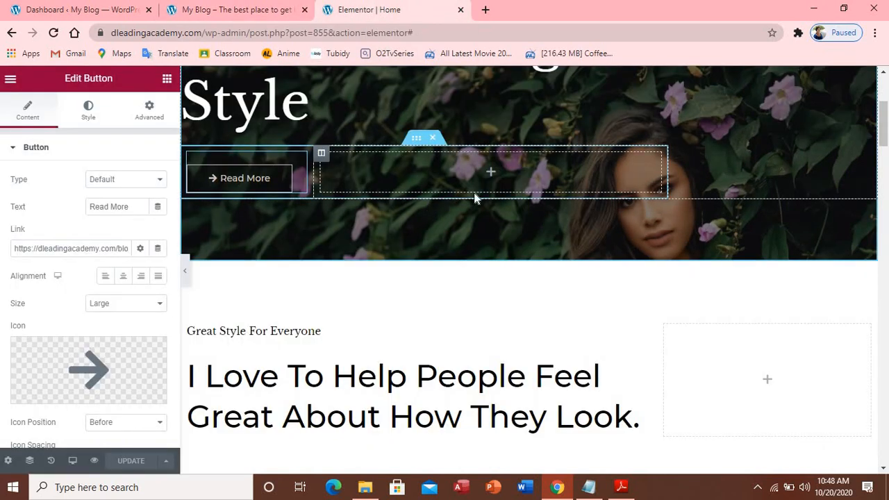
scroll(475, 198, down, 1)
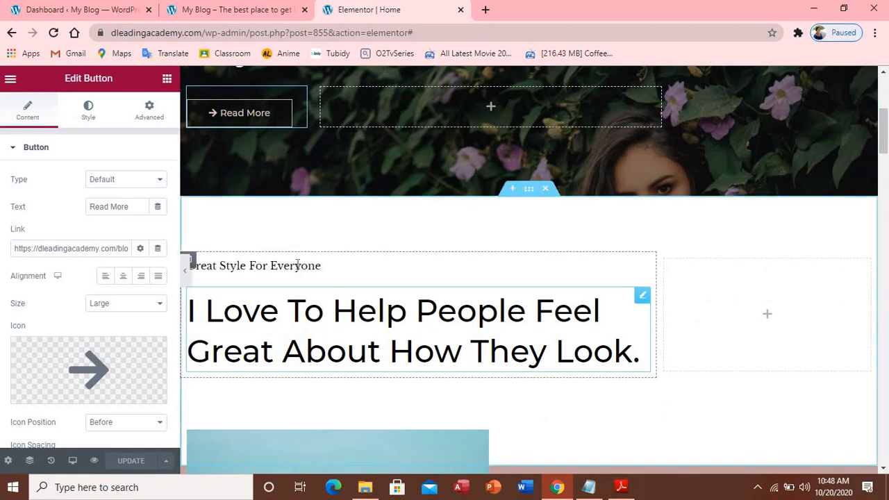
click(361, 265)
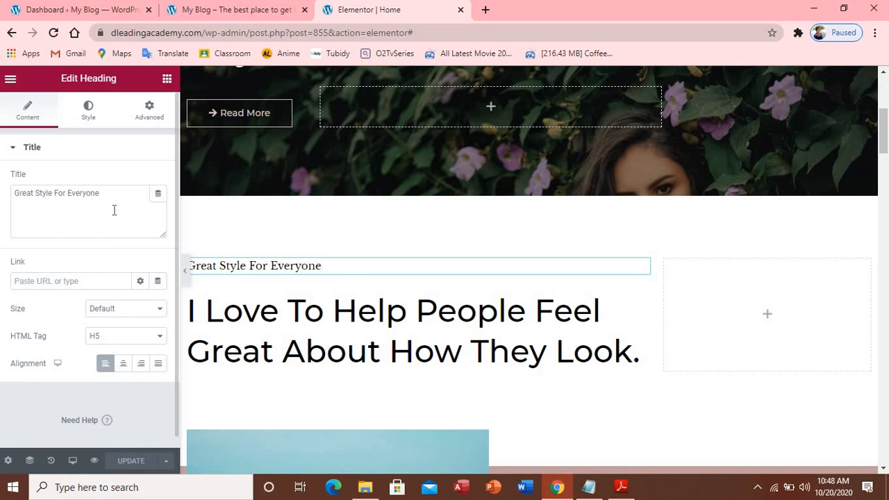
key(BackSpace)
key(BackSpace)
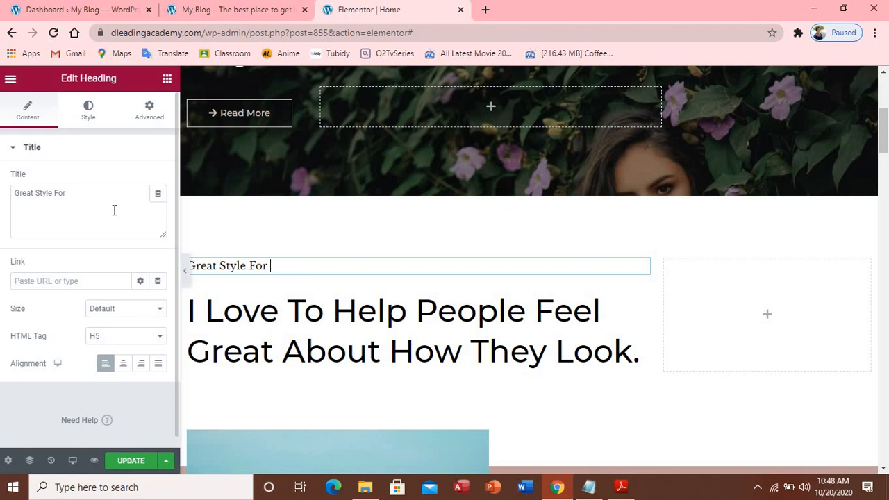
text(you)
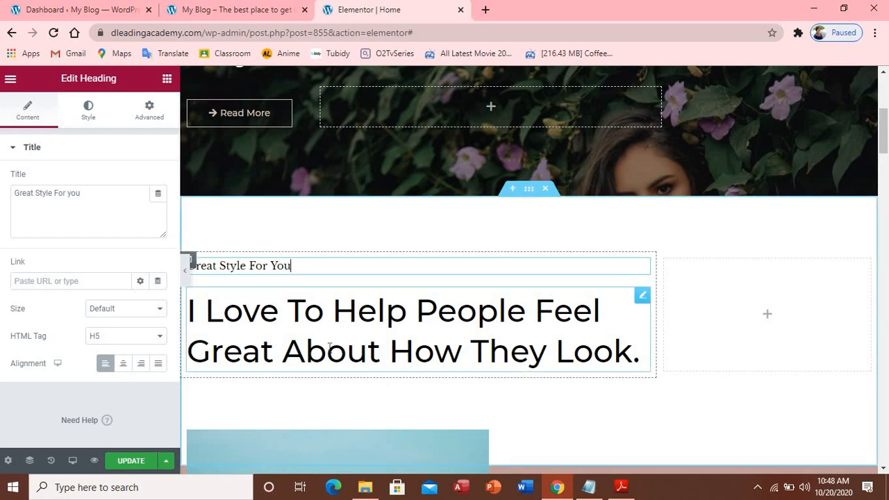
Select the 'I Love To Help People' heading and consult the page copy in Notepad
click(224, 328)
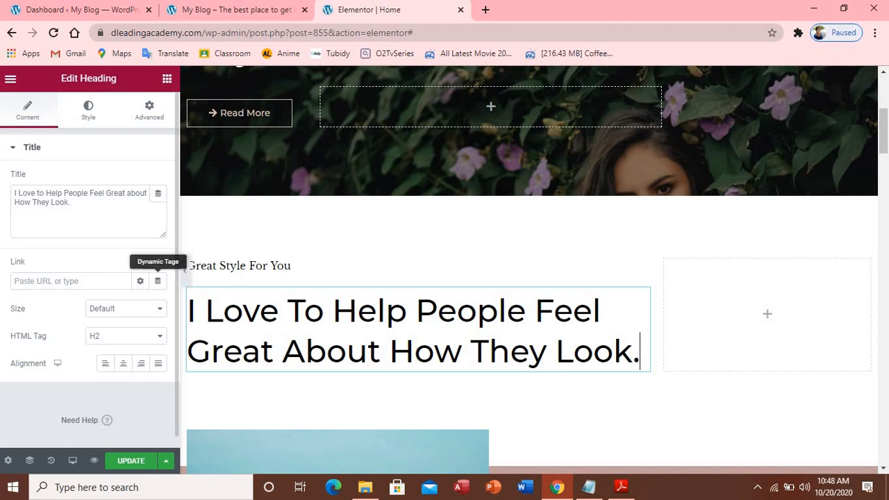
click(589, 487)
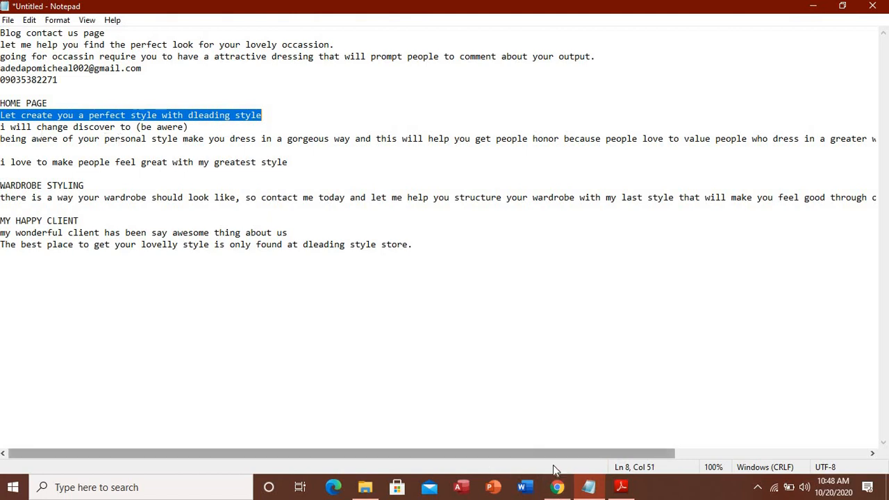
click(558, 488)
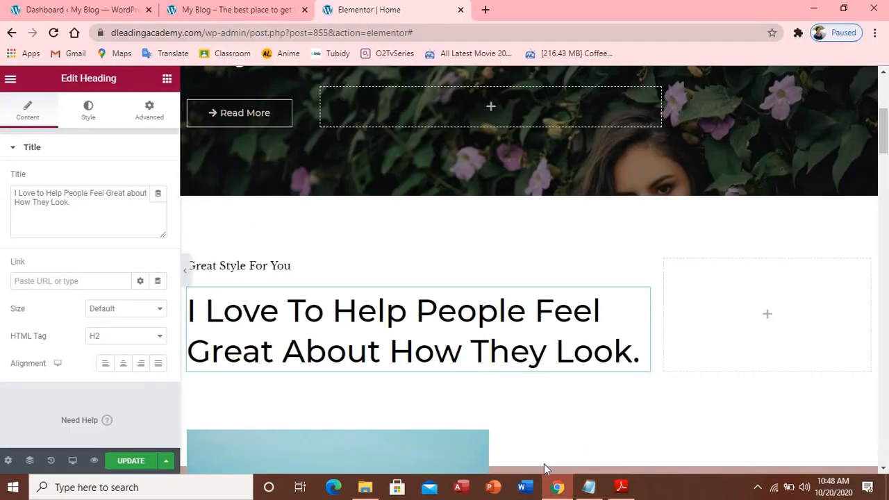
scroll(446, 316, down, 1)
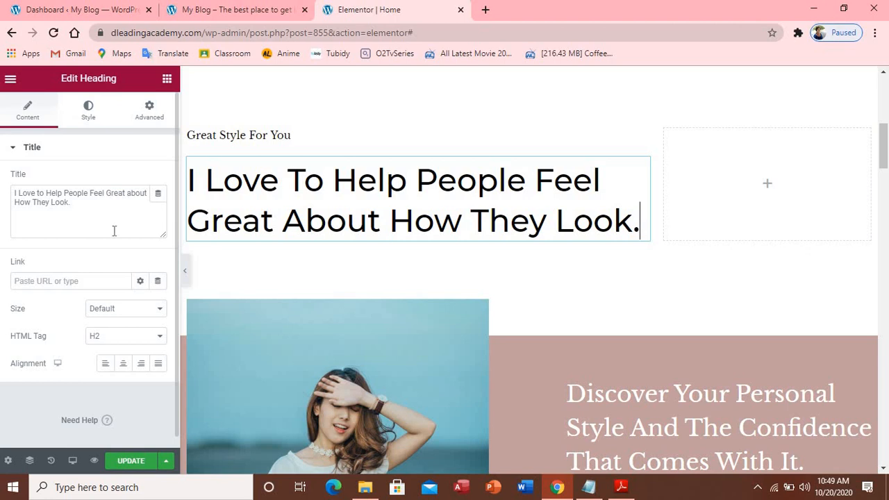
click(160, 335)
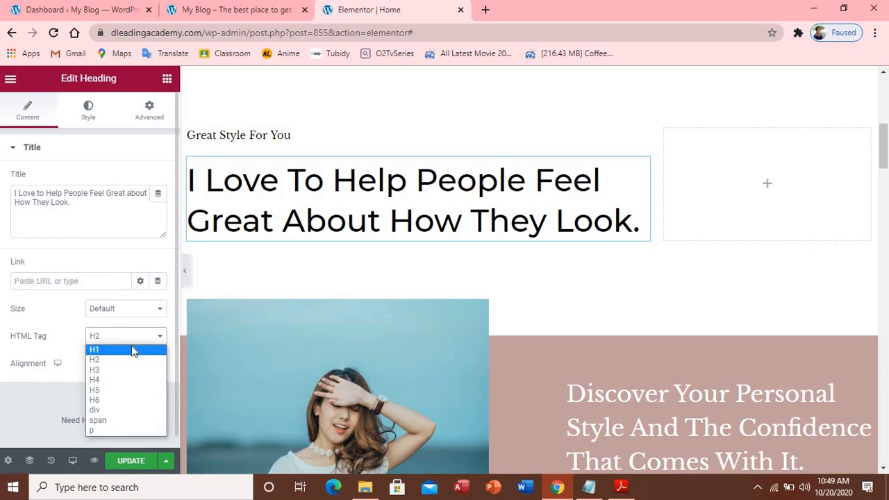
click(102, 380)
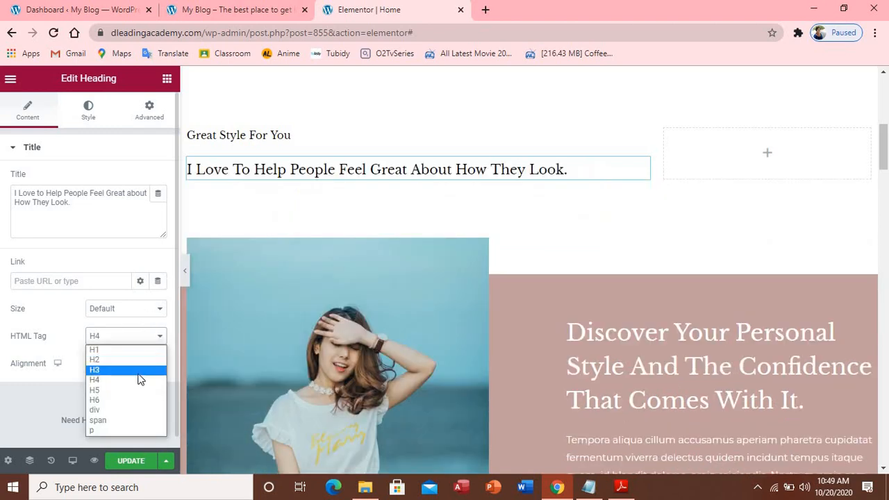
click(132, 401)
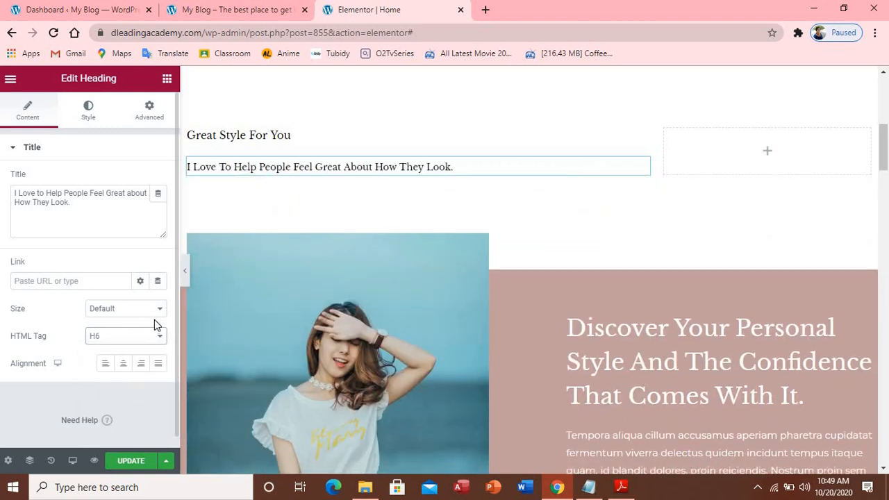
click(161, 343)
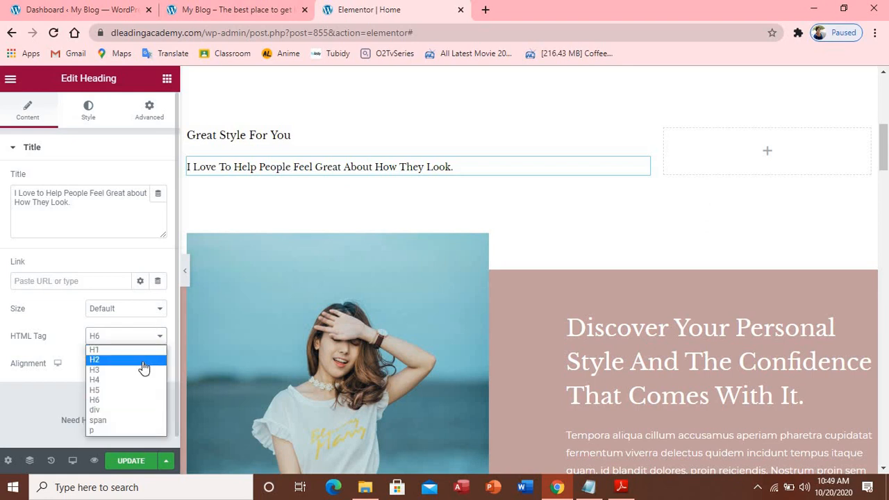
click(143, 360)
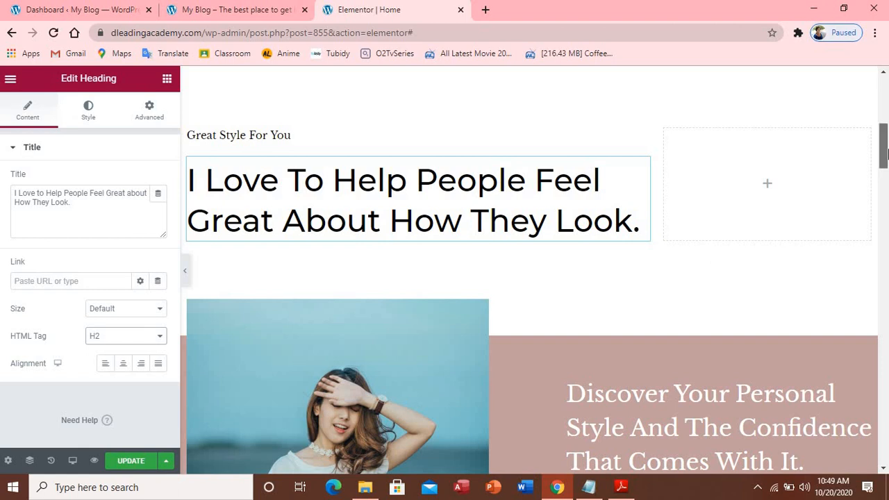
scroll(589, 183, down, 1)
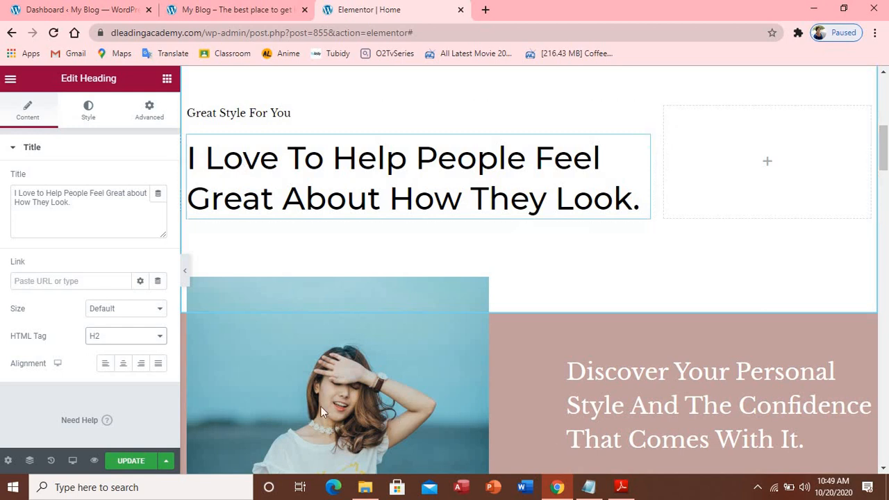
click(184, 271)
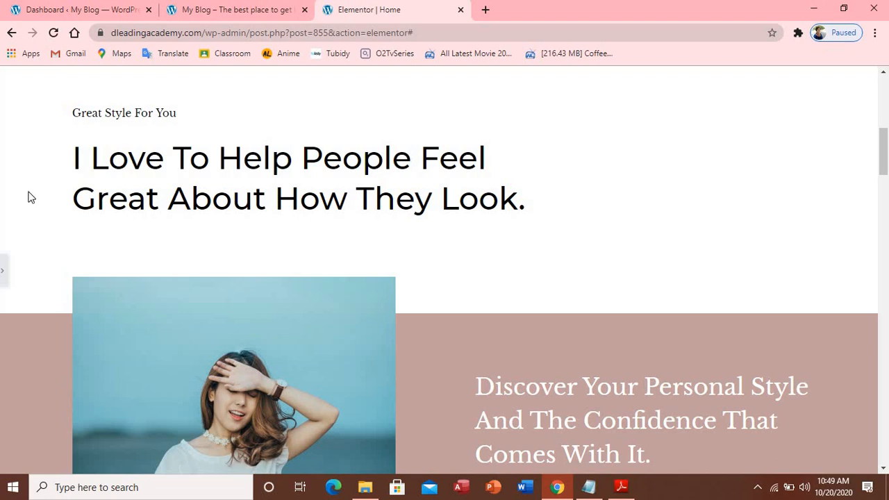
click(3, 271)
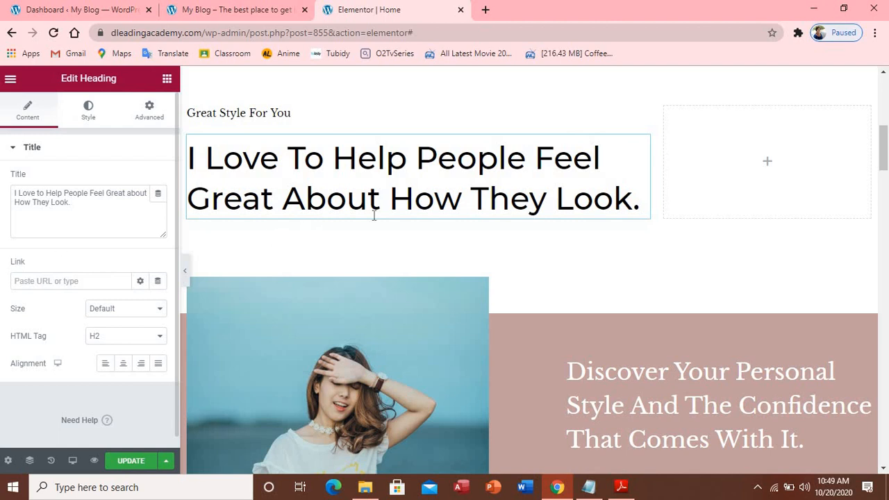
Add an Image widget to the empty right column with the Pixabay portrait of a woman in round glasses
click(769, 207)
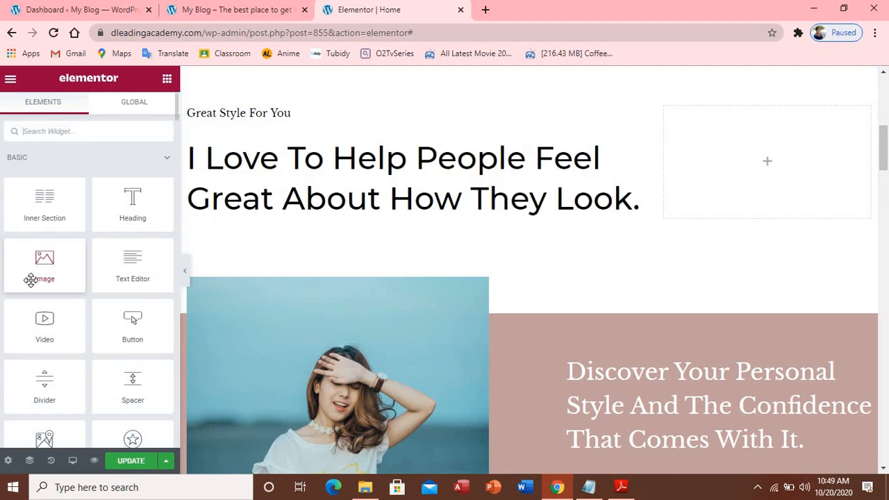
drag(34, 275, 761, 164)
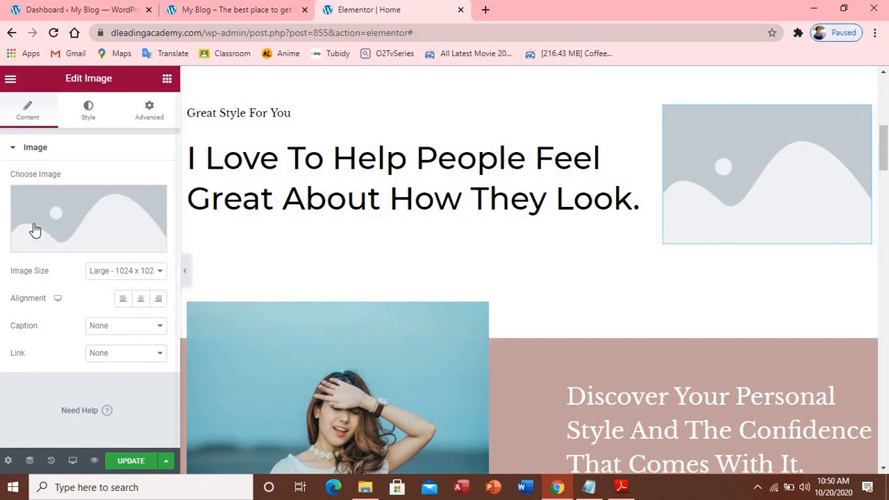
click(75, 244)
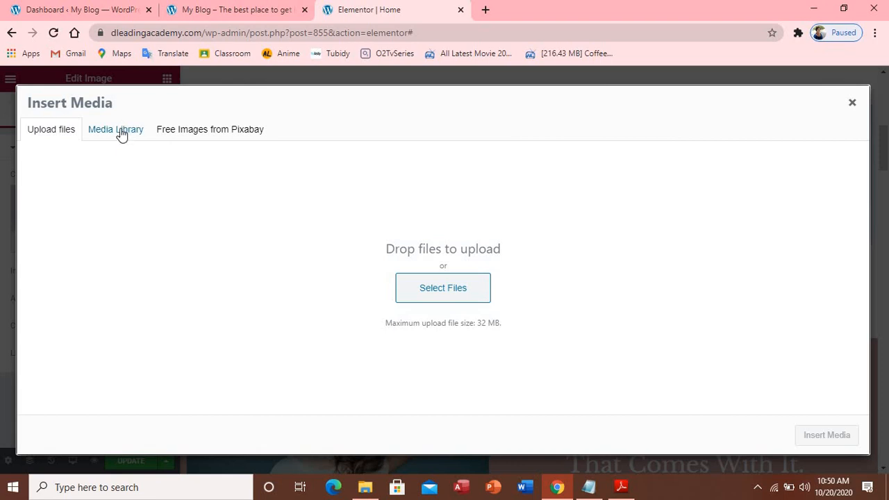
click(168, 137)
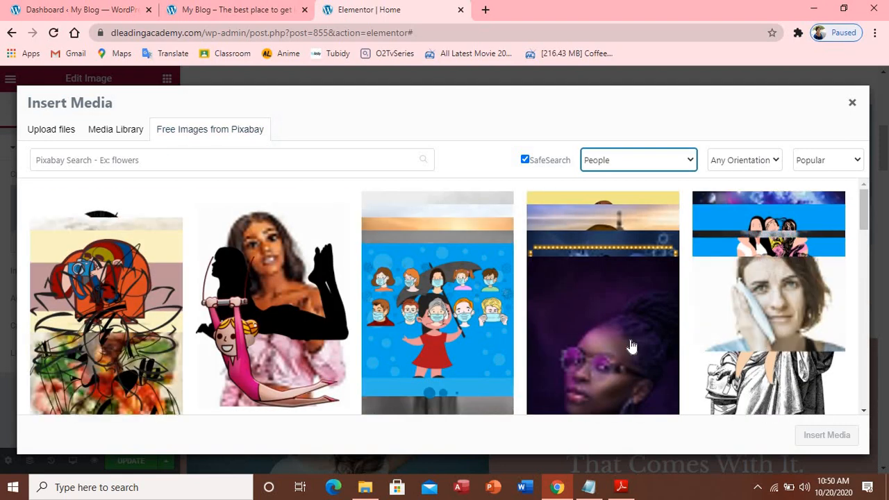
click(602, 373)
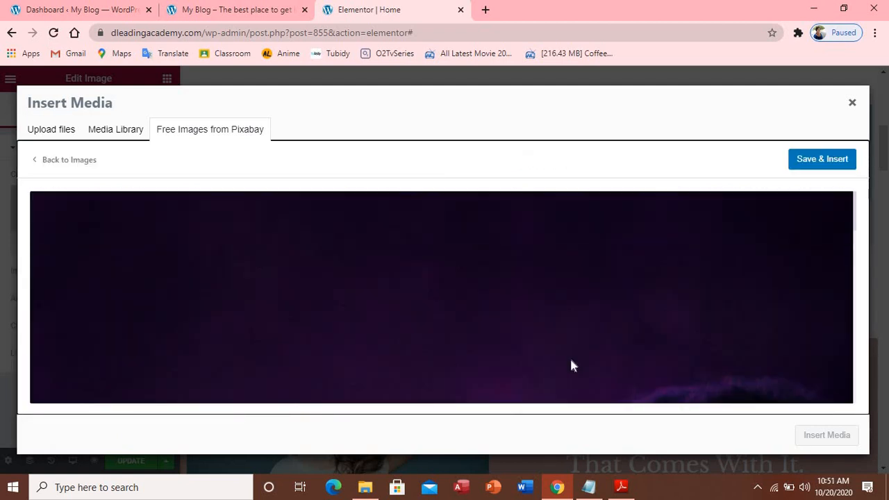
scroll(498, 375, down, 10)
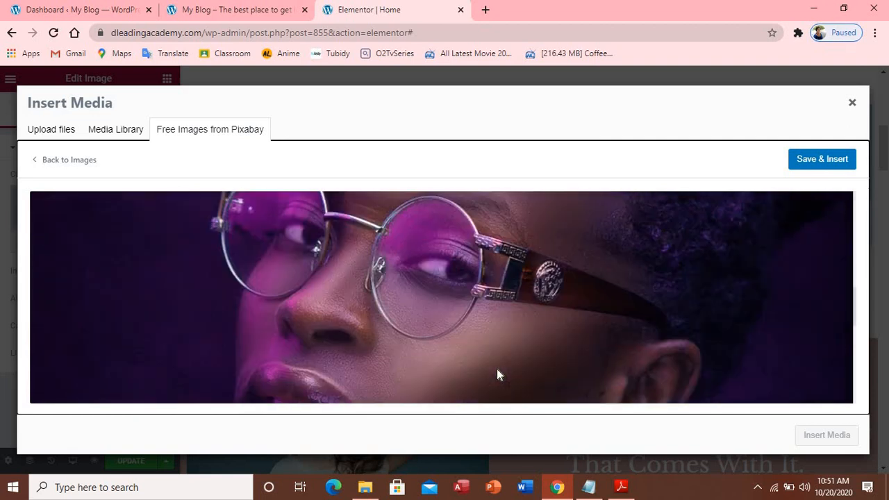
scroll(497, 375, up, 5)
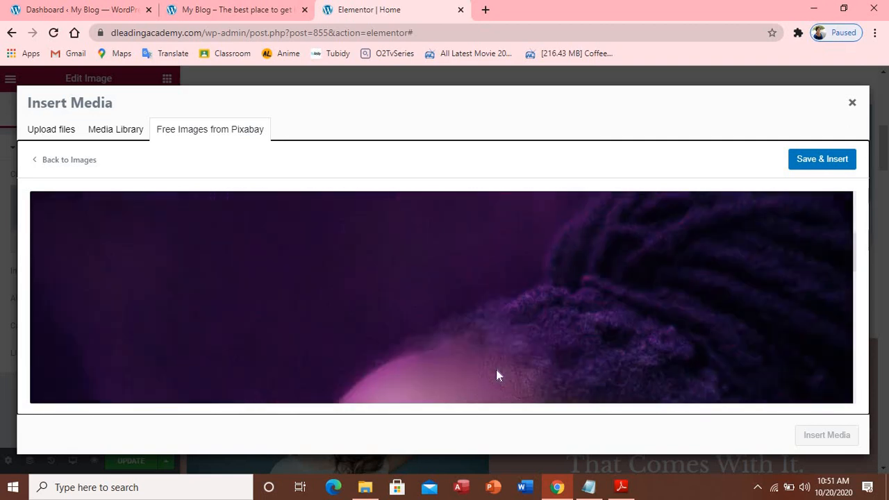
click(838, 162)
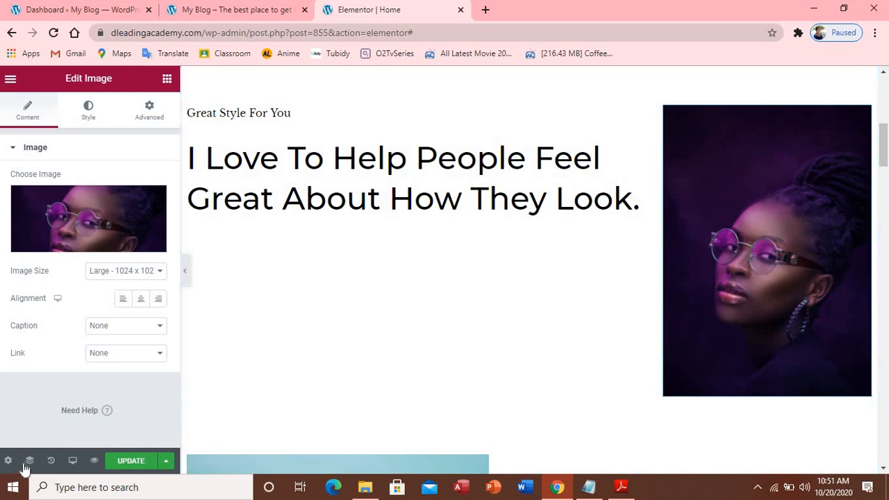
Publish the page changes and reload the live site
click(132, 461)
click(222, 11)
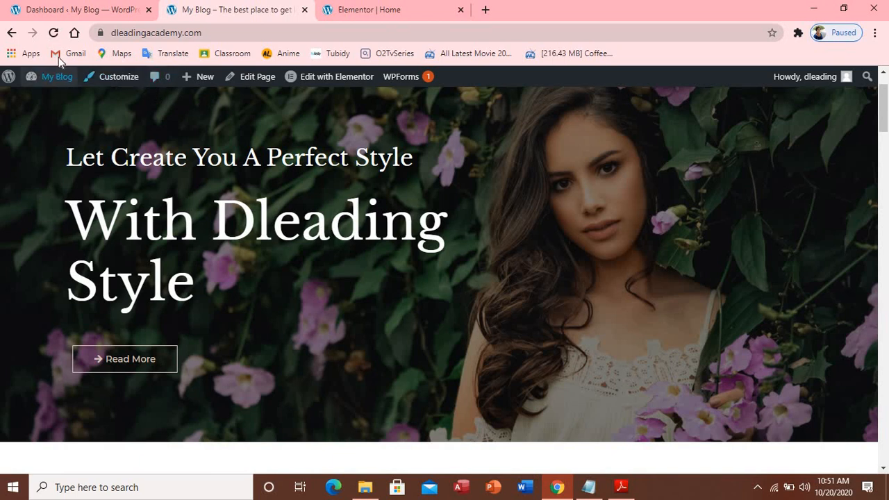
click(54, 32)
Scroll the live page to check the new portrait, then return to the Elementor Home editor
scroll(271, 305, down, 3)
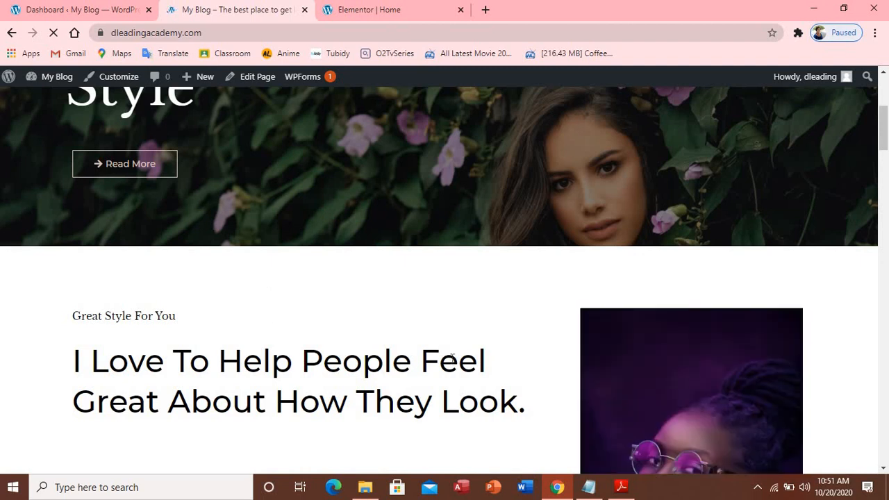
scroll(453, 356, down, 4)
scroll(451, 353, up, 1)
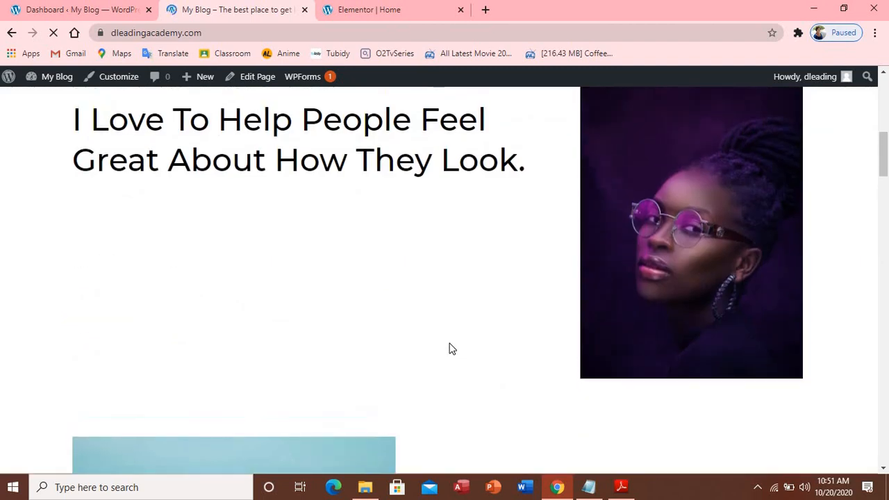
scroll(424, 341, up, 1)
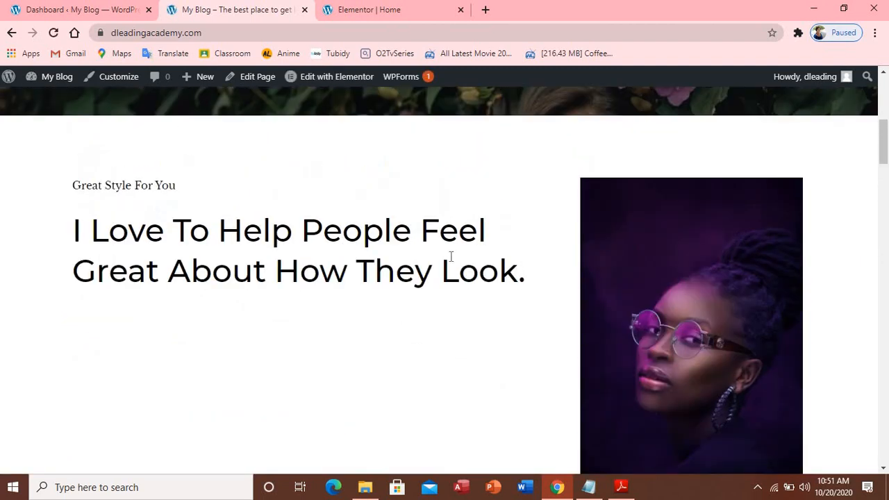
scroll(473, 258, down, 4)
scroll(474, 257, up, 4)
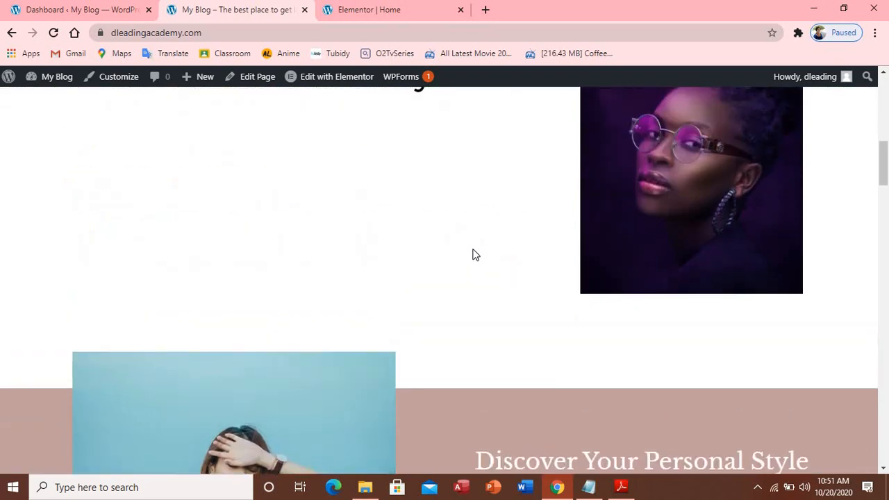
scroll(475, 246, up, 2)
scroll(475, 246, down, 5)
scroll(478, 244, up, 1)
scroll(475, 244, up, 2)
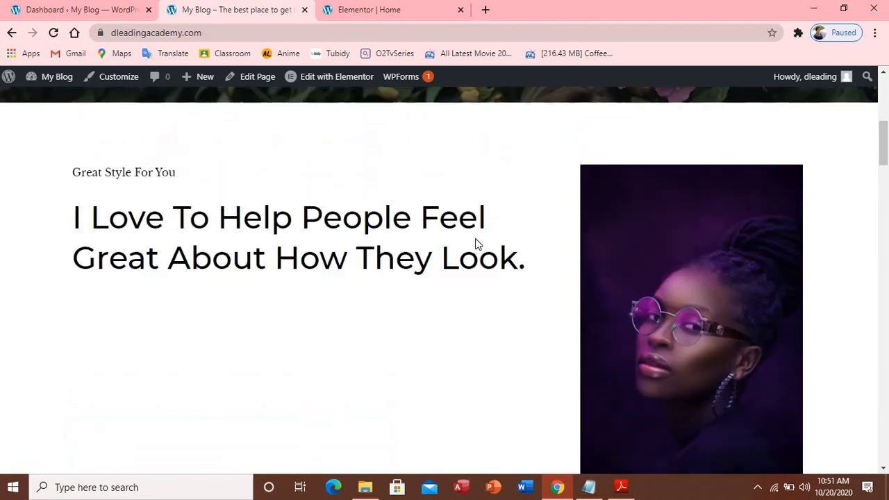
scroll(474, 241, down, 1)
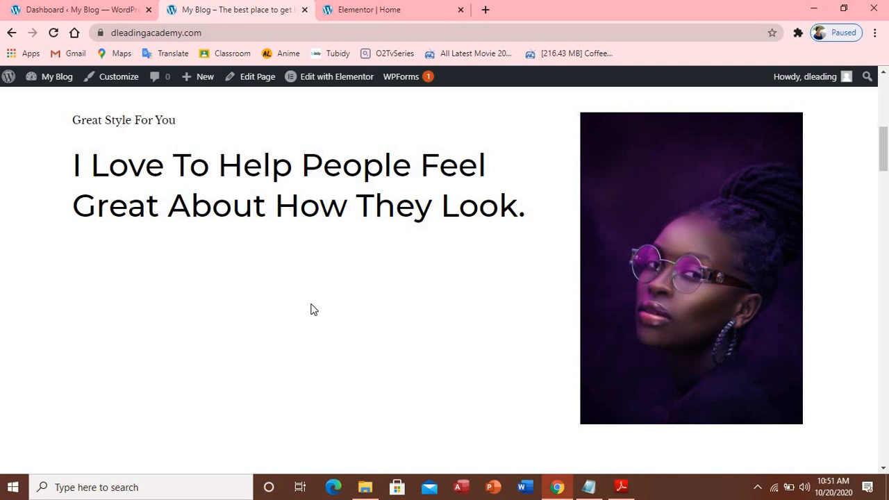
click(380, 12)
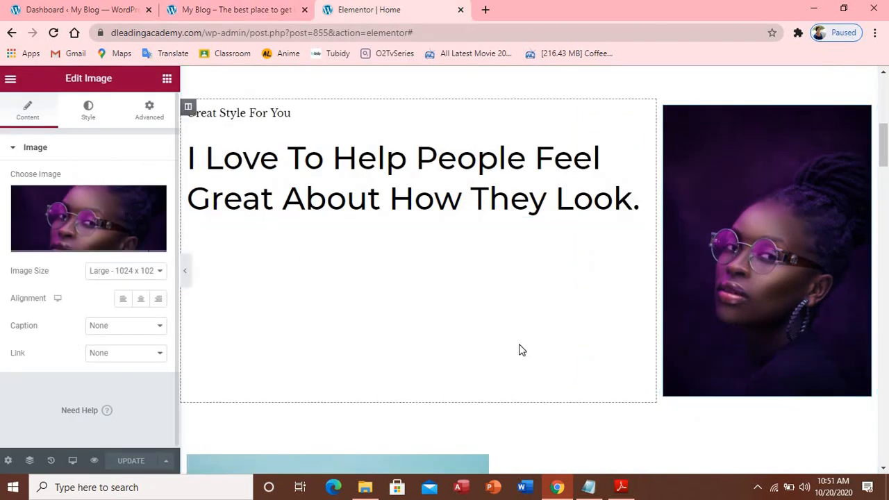
Add a Text Editor widget under the big heading and replace Lorem ipsum with 'i love to make people feel great…'
click(167, 80)
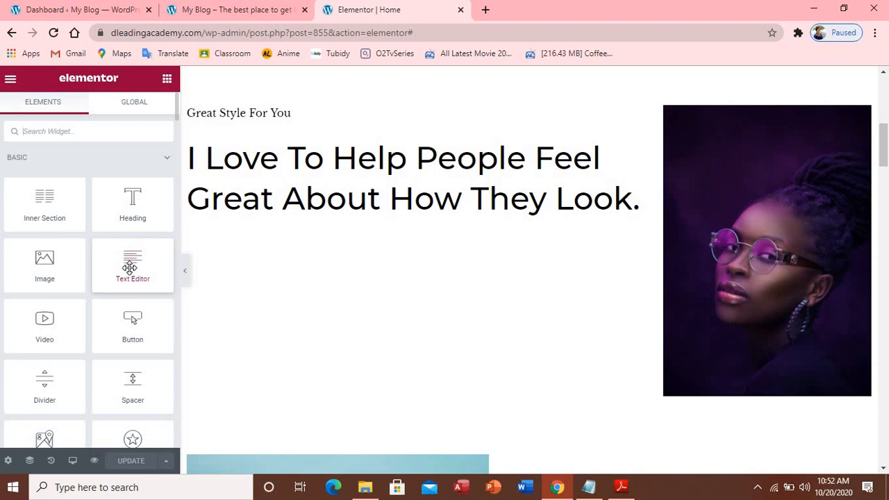
drag(130, 267, 360, 216)
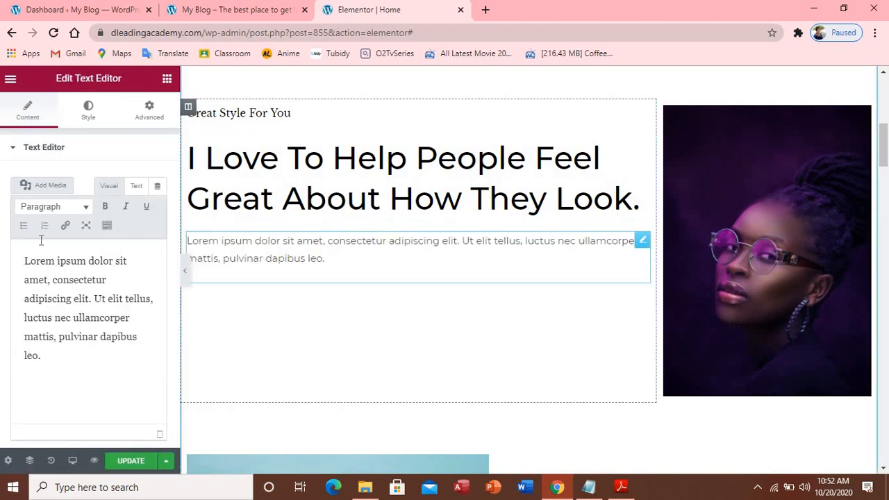
drag(24, 260, 93, 369)
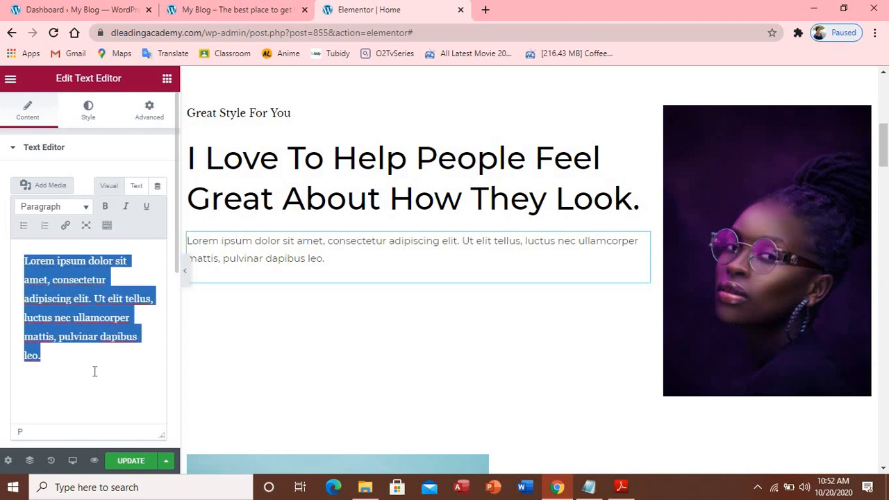
text(i love)
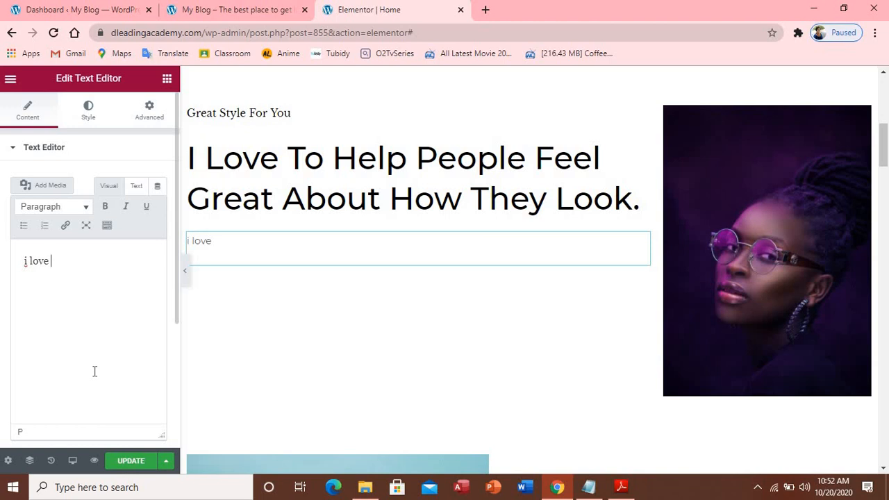
text( to makee)
key(BackSpace)
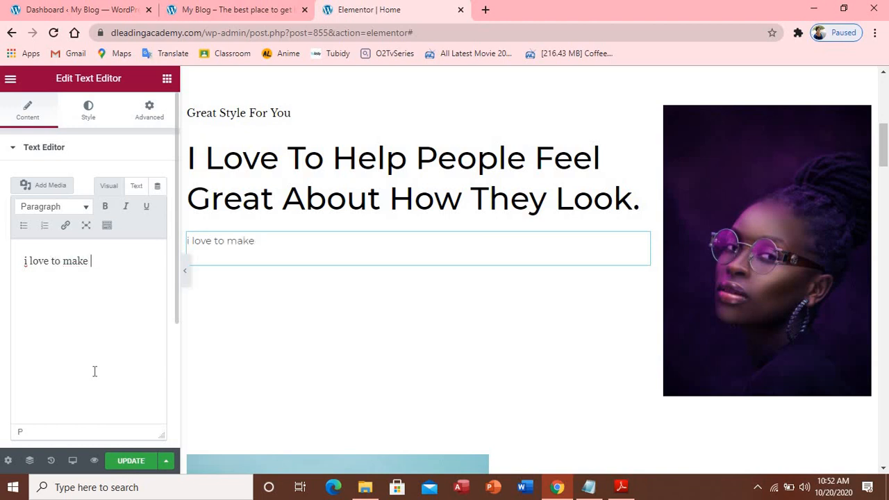
text(people b)
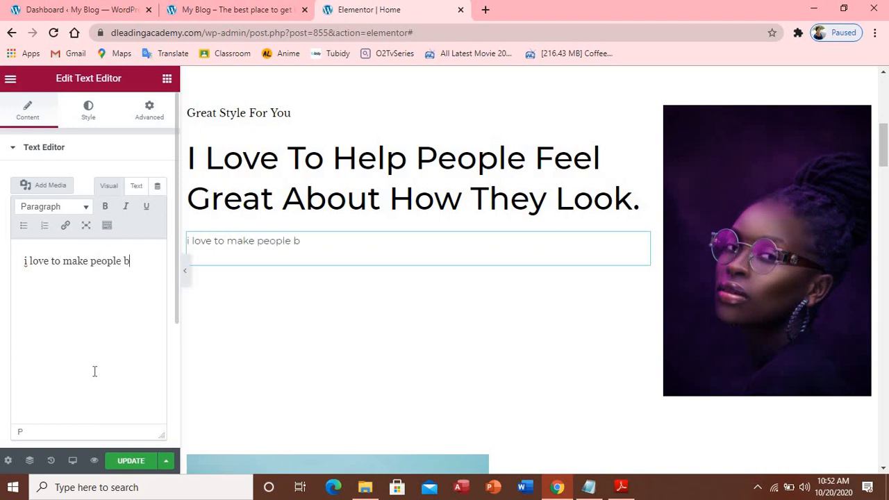
key(BackSpace)
text(feel great)
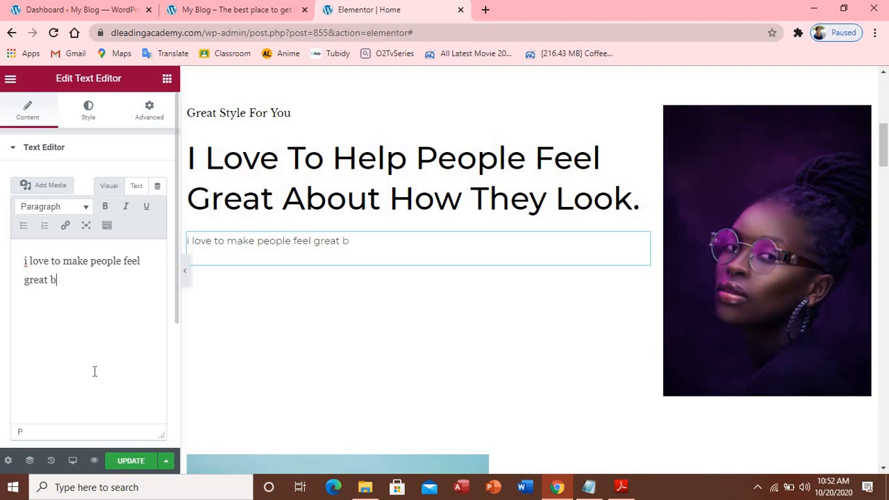
text( by giving them )
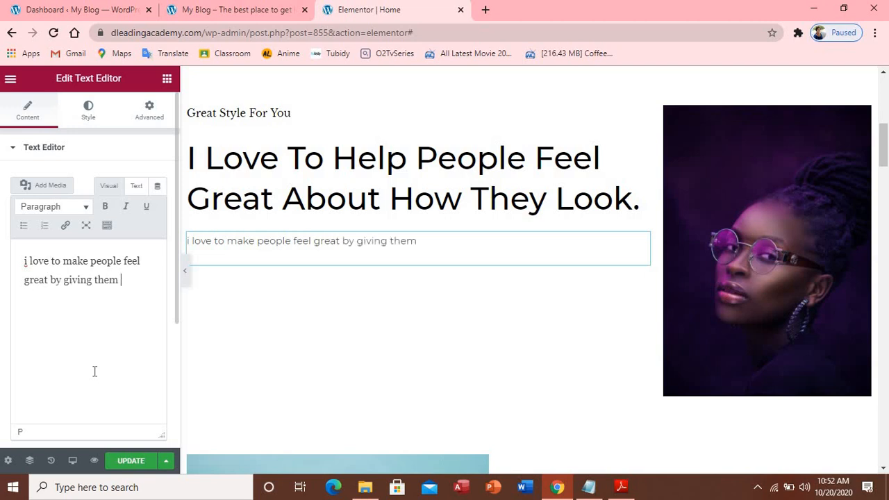
text(the best )
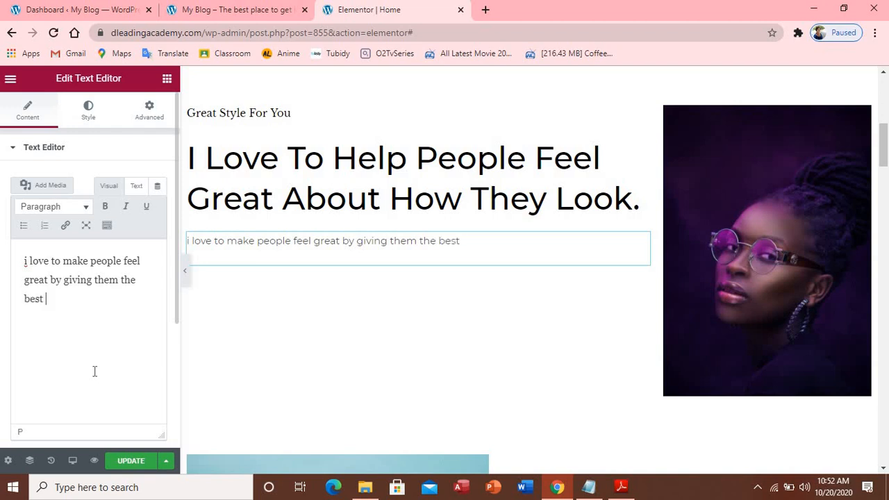
text(design the)
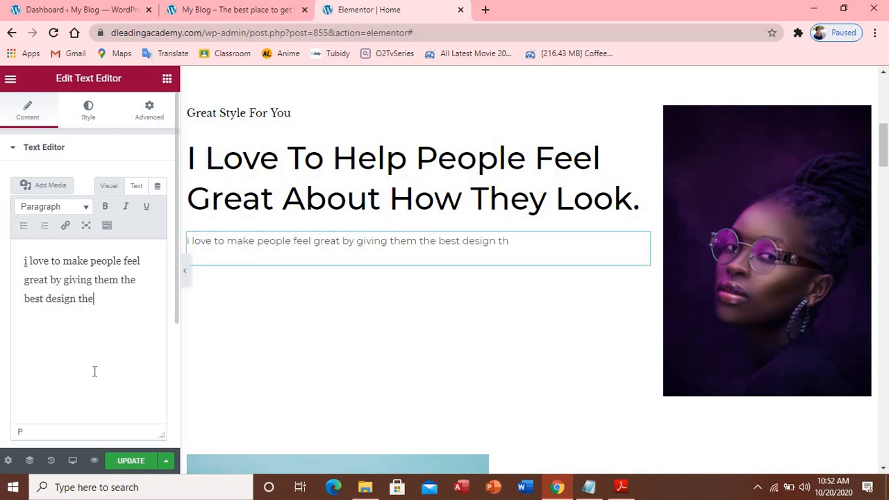
text(y can ever im)
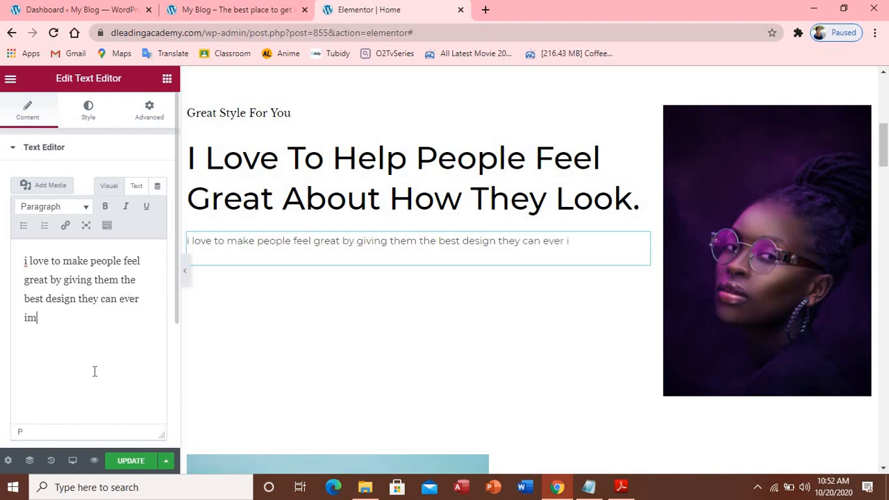
text(angine. pu)
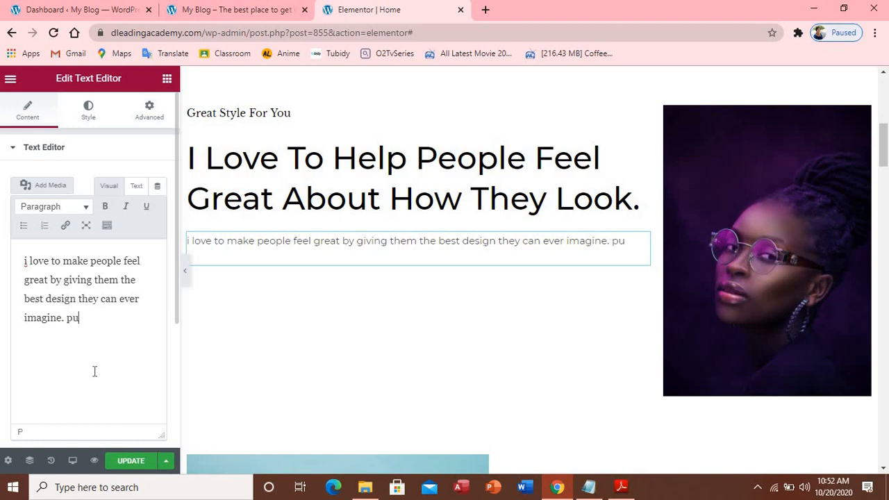
Continue the paragraph about quality dresses, ending 'offer you with my wonderful design'
text(ttion)
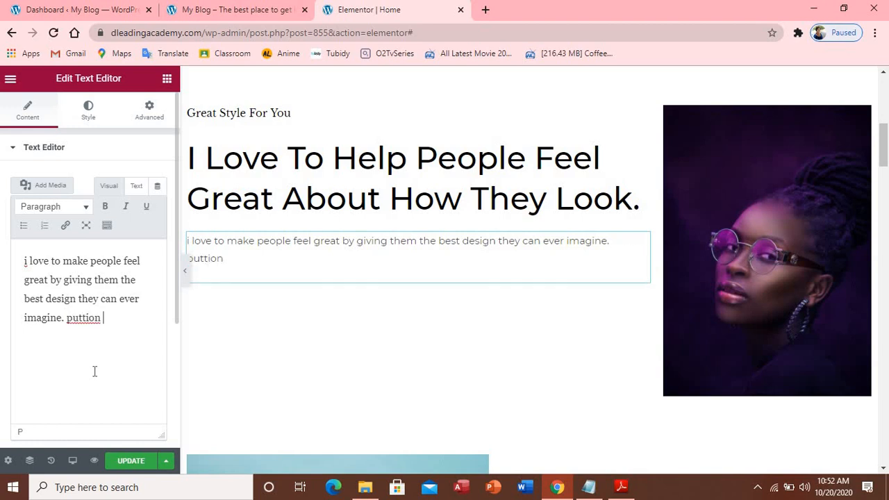
key(BackSpace)
key(BackSpace)
text(on q)
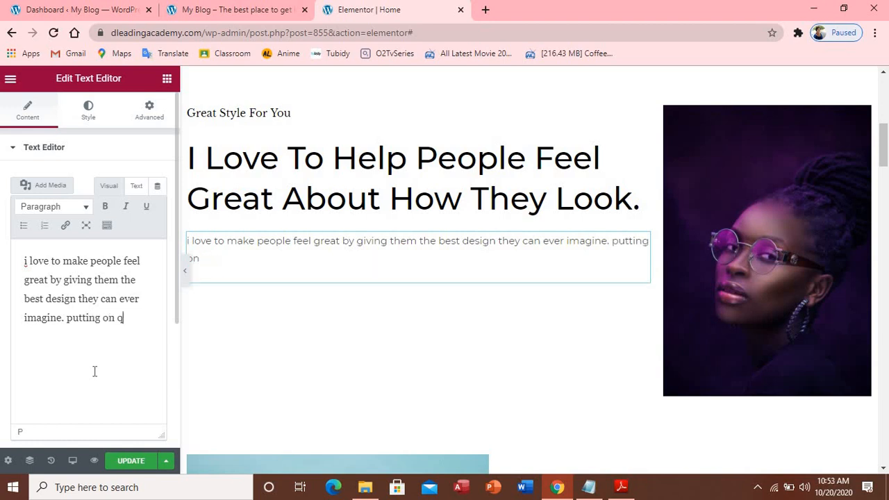
text(u)
text(ality dress )
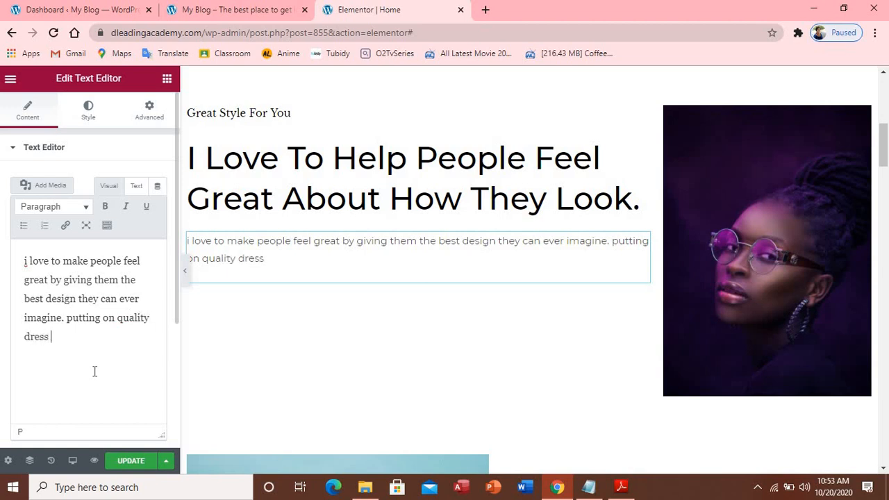
text(make you)
key(BackSpace)
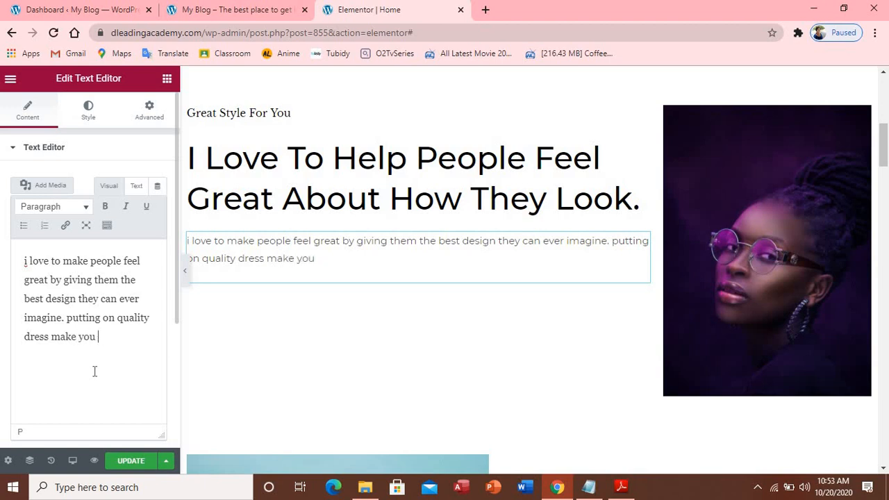
text(feel great )
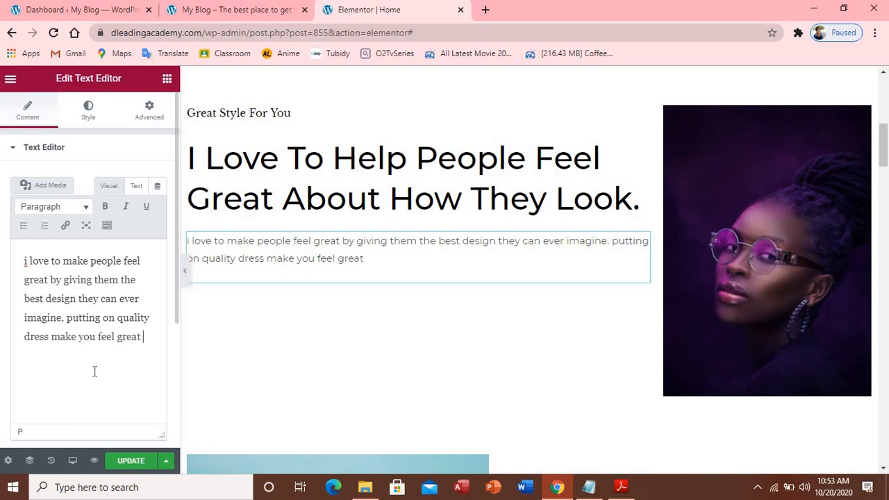
text(amonung your)
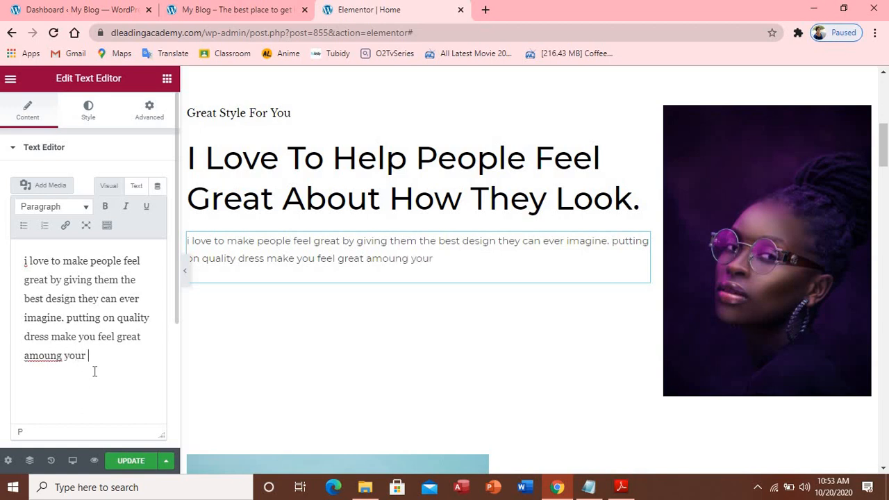
text( friend and that is )
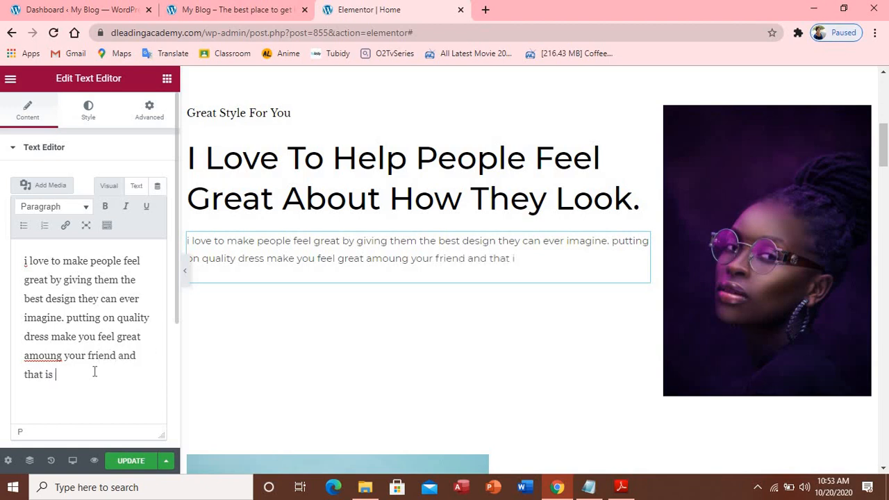
text(why have come with)
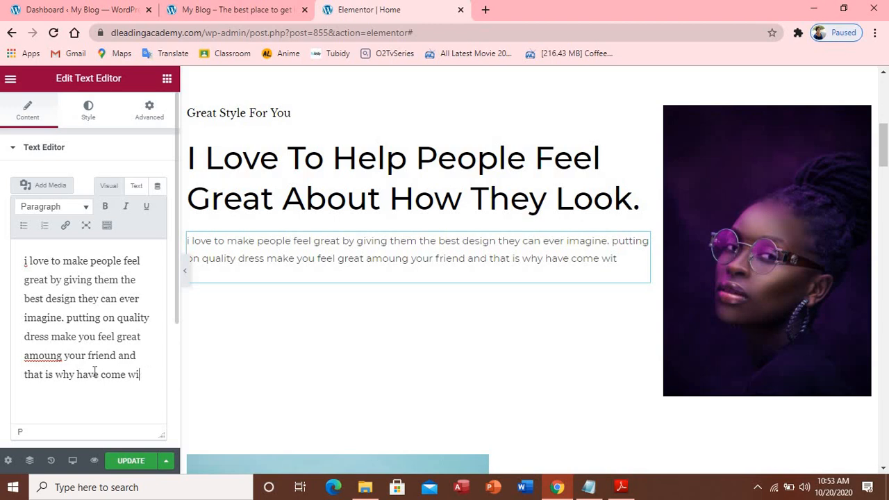
text(o offer you)
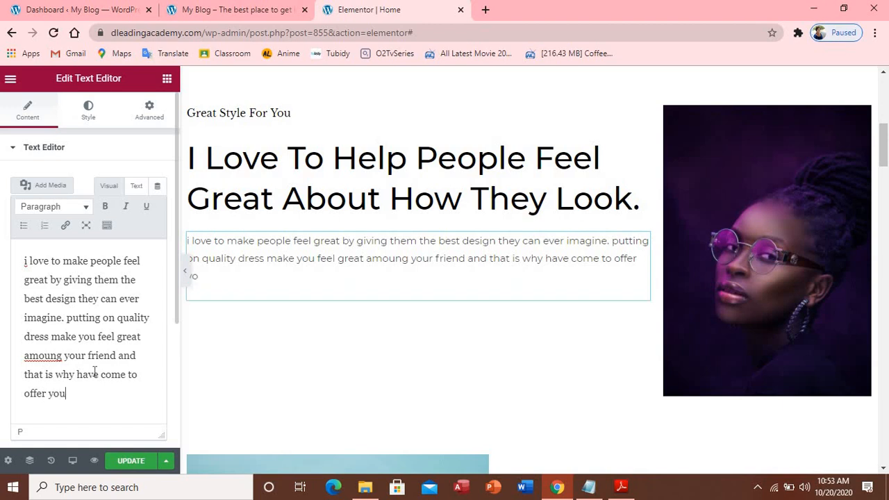
text( with my)
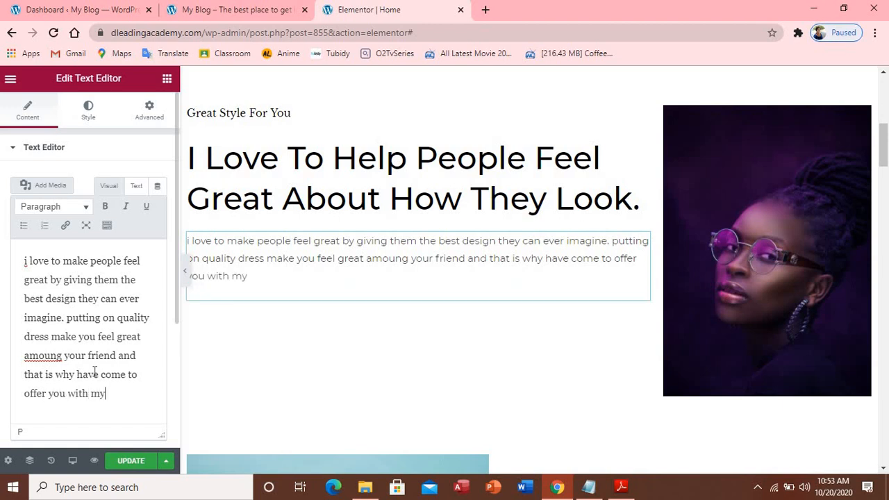
text( wonderfu)
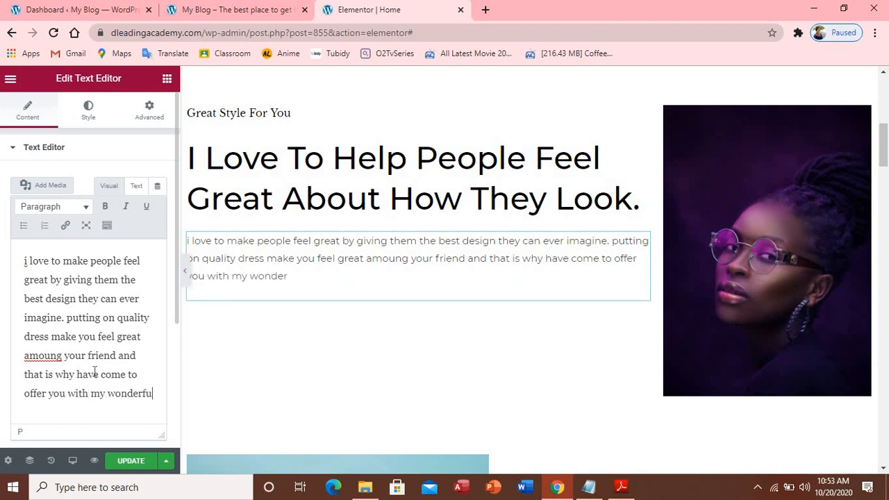
text(l)
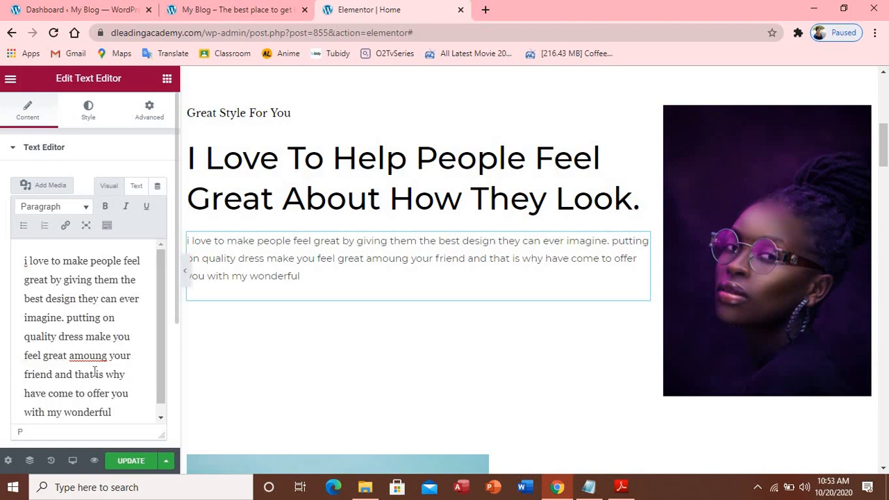
text( design.)
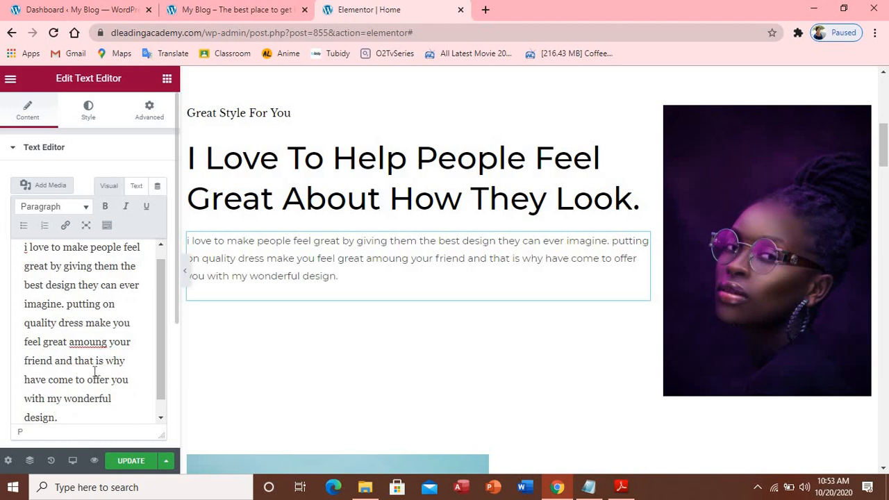
Correct 'amoung' to 'among' via spell-check and update the page
right_click(81, 342)
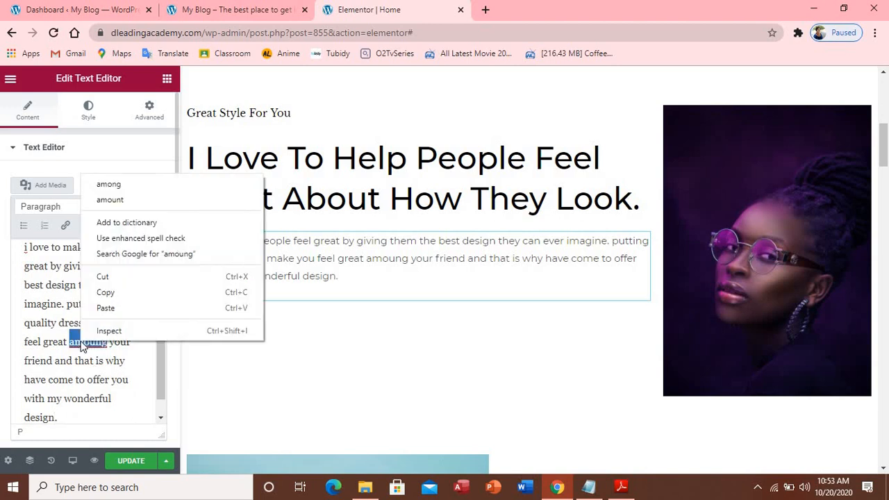
click(90, 186)
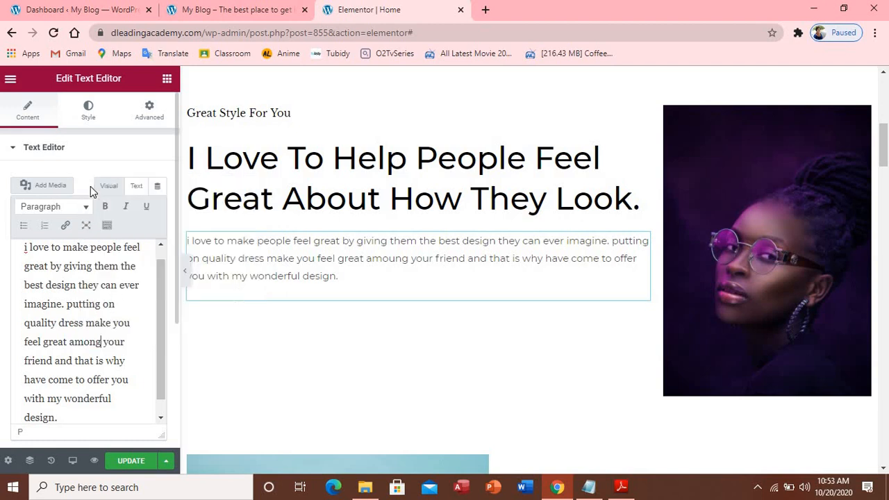
click(132, 463)
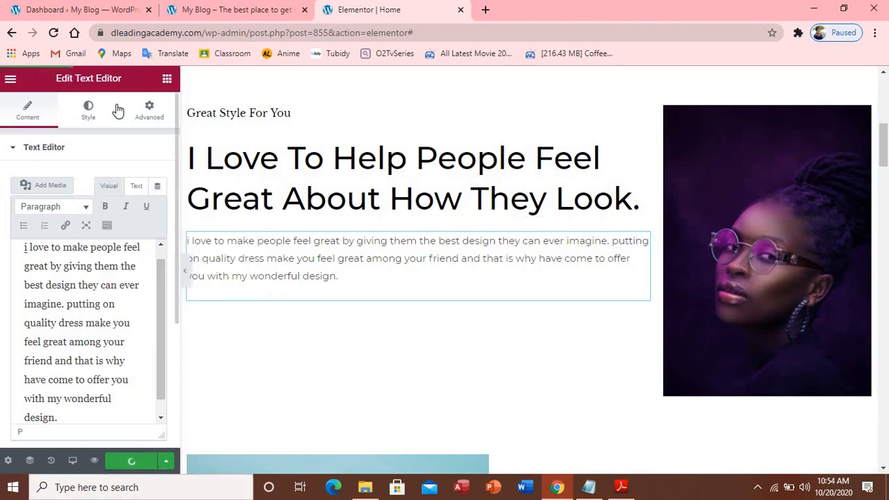
Reload the live site to check the saved paragraph, then return to Elementor
click(205, 9)
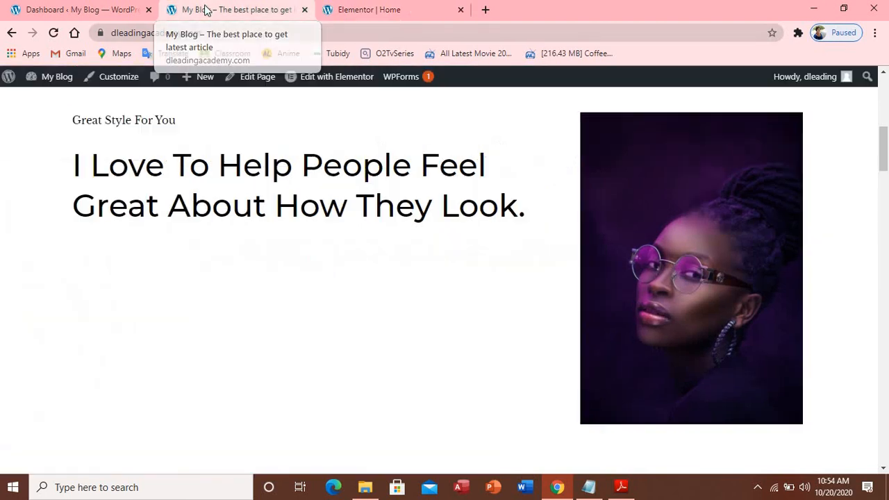
click(54, 32)
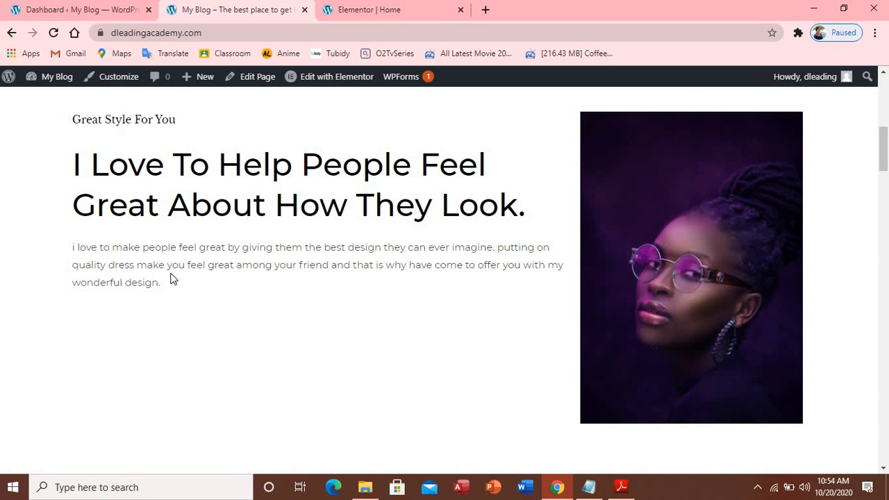
click(406, 10)
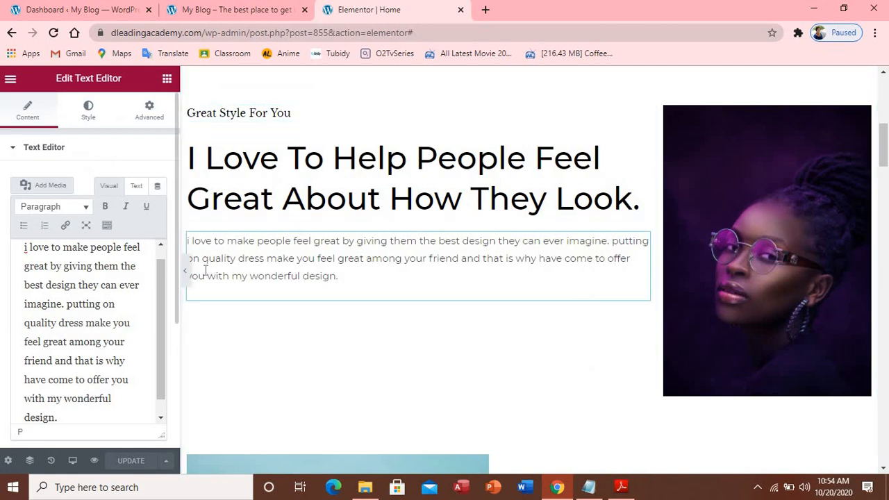
Format the paragraph below the main heading as Heading 5 and update the page
click(376, 199)
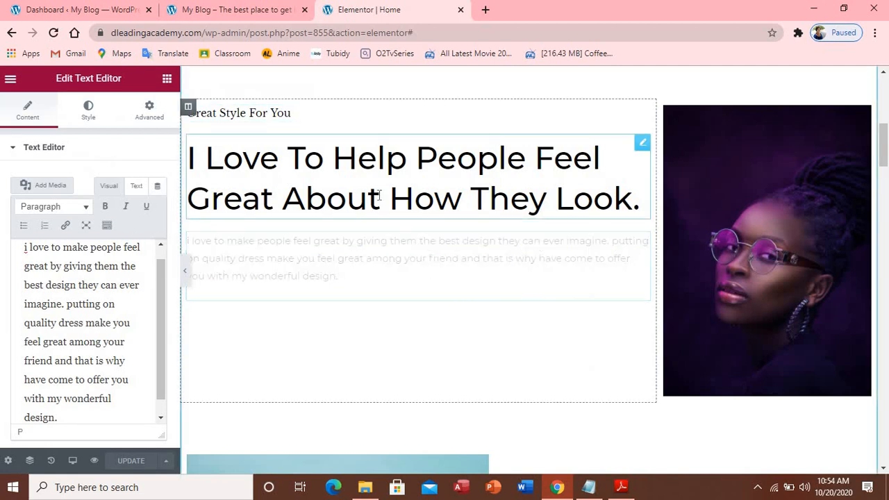
click(402, 259)
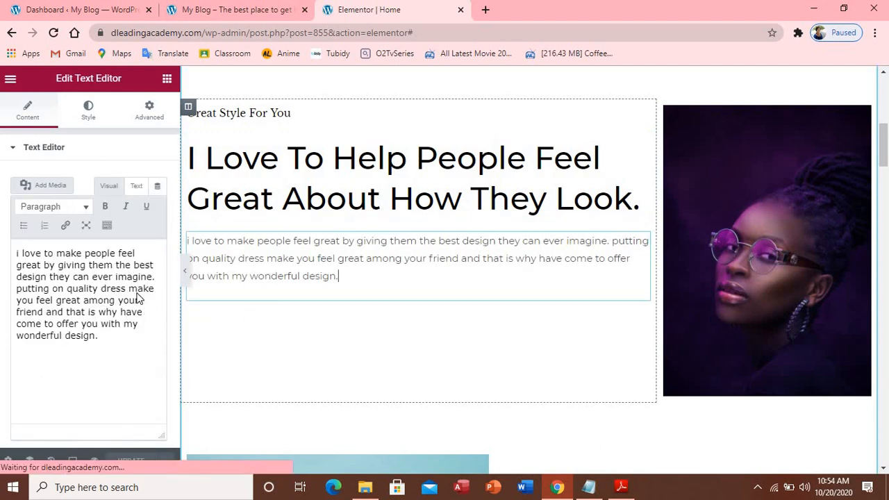
click(86, 209)
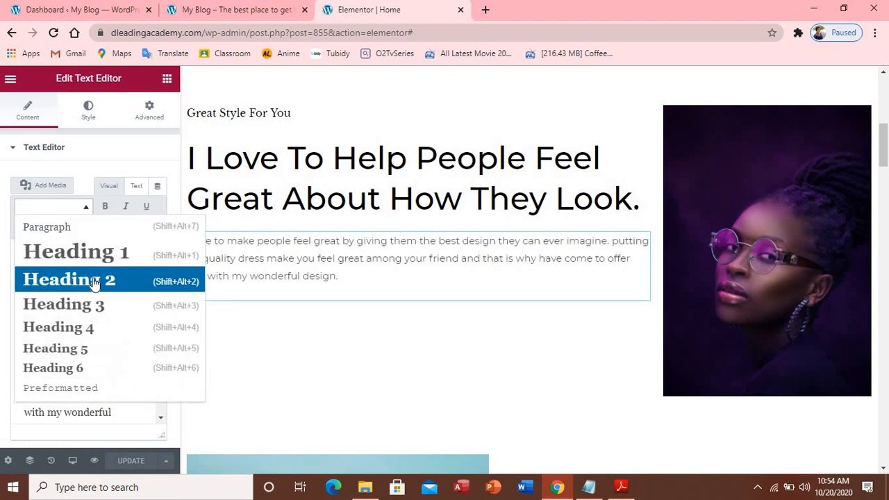
click(100, 335)
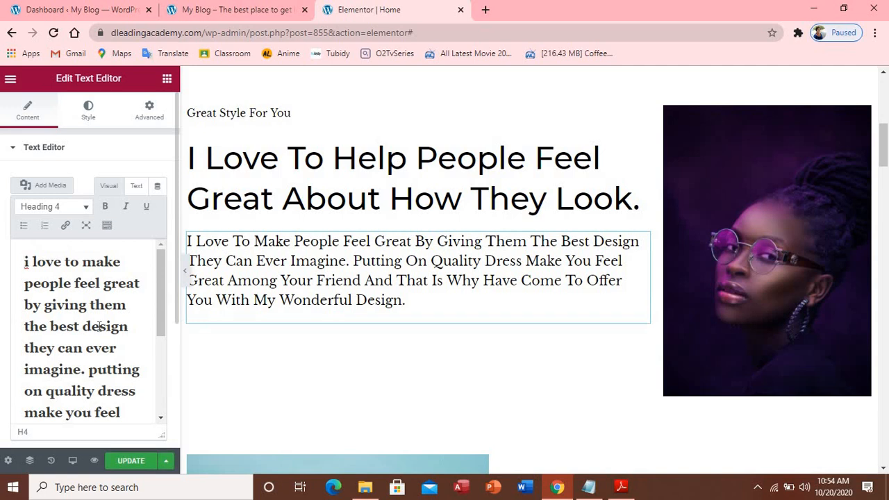
click(86, 208)
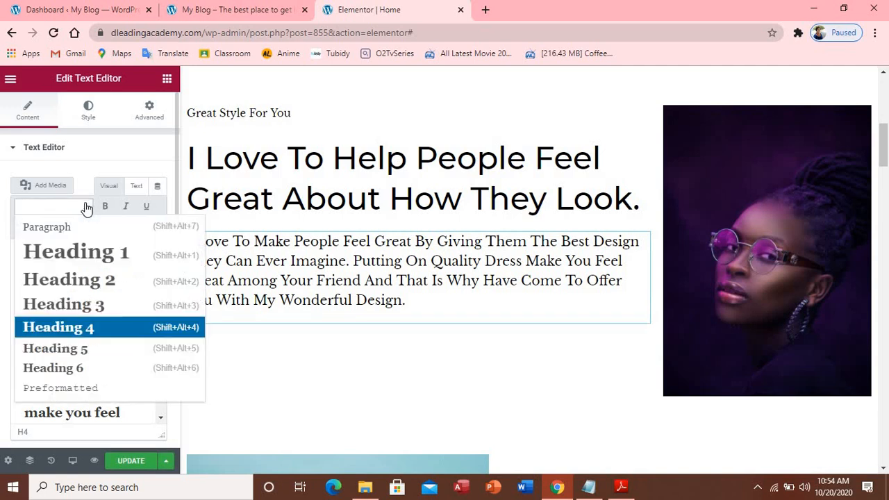
click(97, 346)
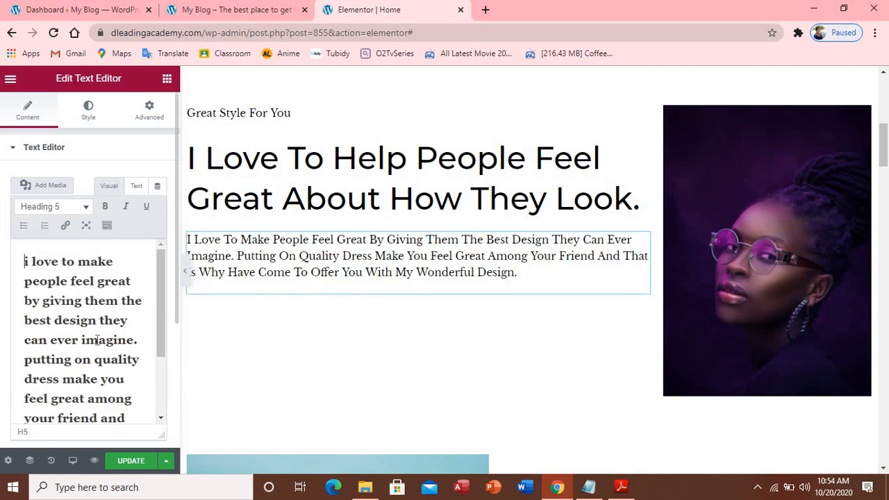
click(137, 464)
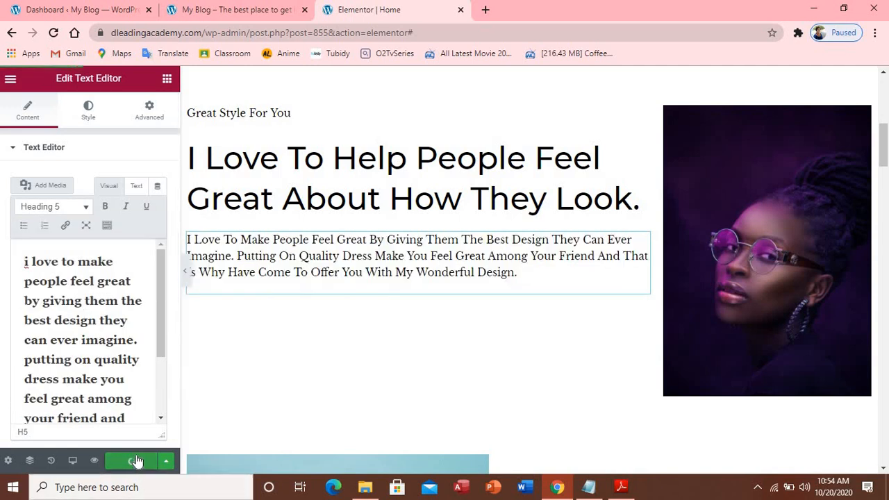
click(189, 15)
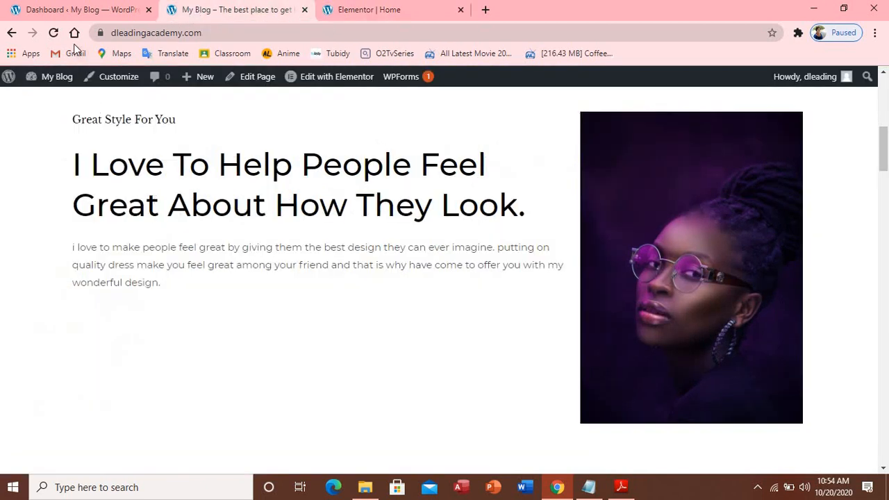
click(53, 33)
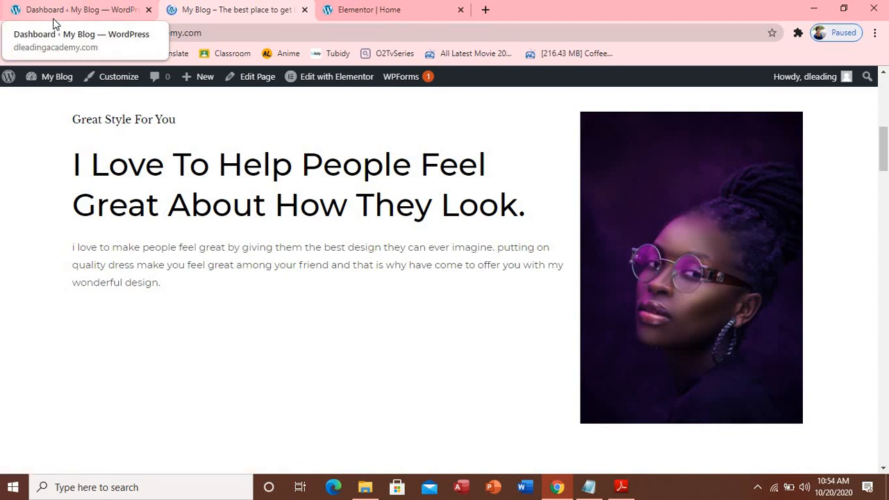
click(54, 33)
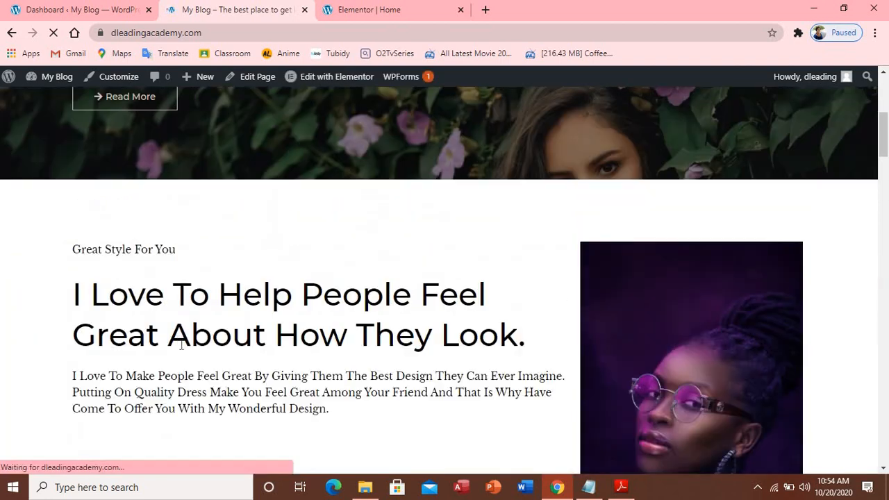
scroll(288, 402, down, 2)
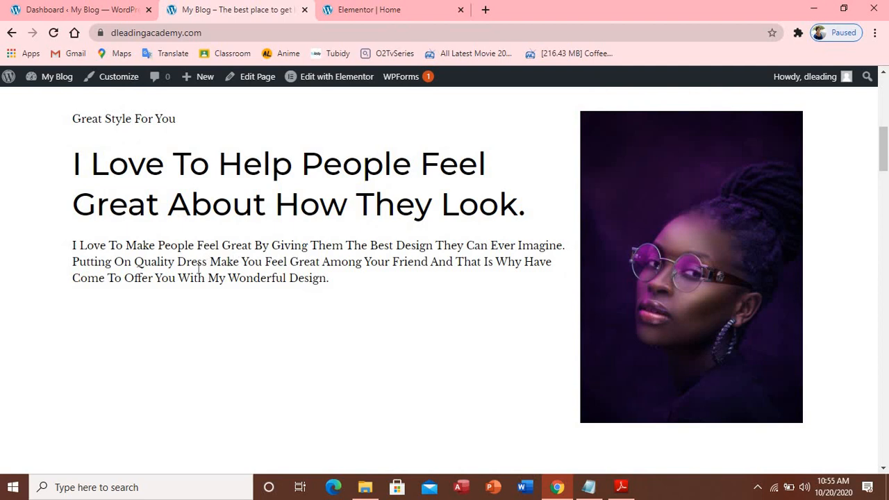
click(379, 10)
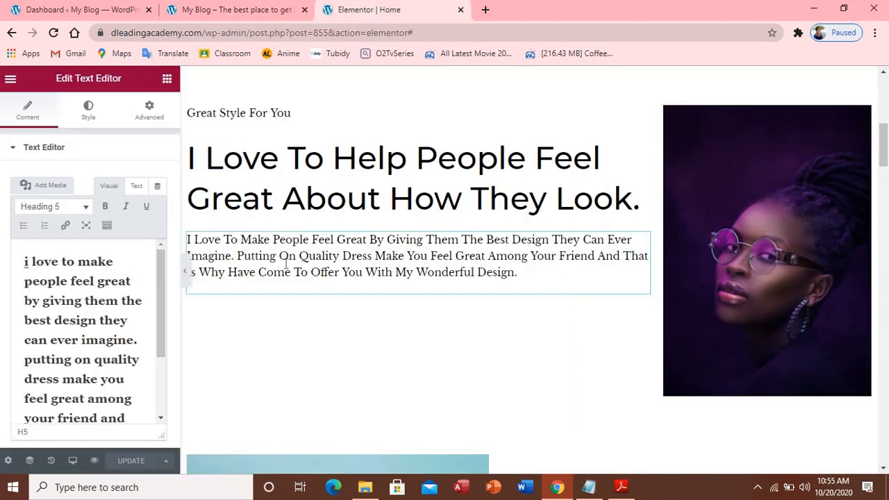
Open the paragraph's Typography settings on the Style tab
click(91, 112)
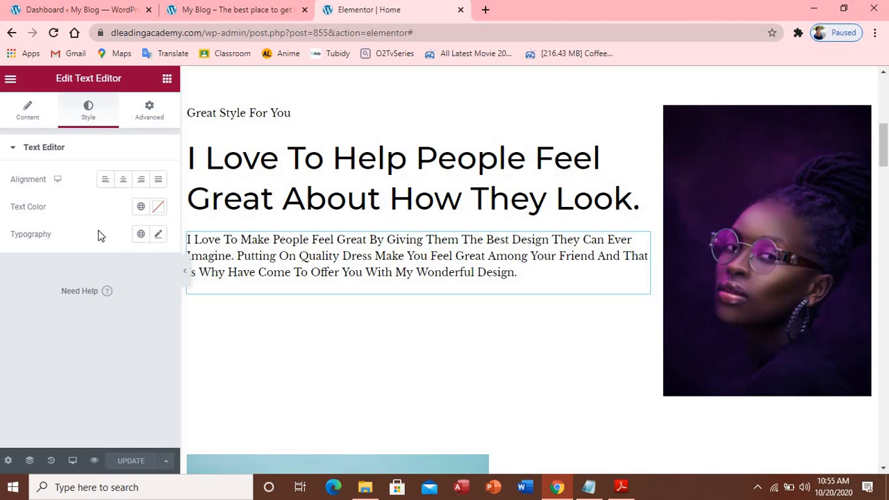
click(159, 235)
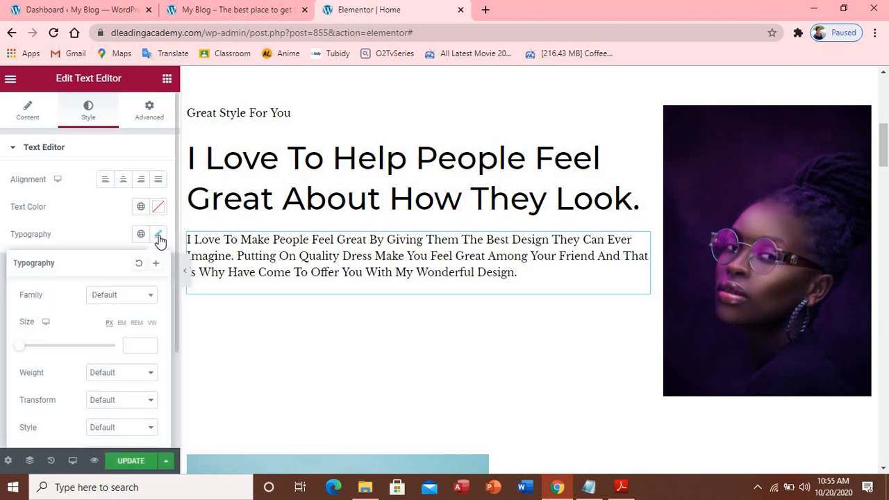
click(152, 299)
Browse the font family list and close it, leaving the family at Default
click(139, 294)
scroll(121, 401, down, 1)
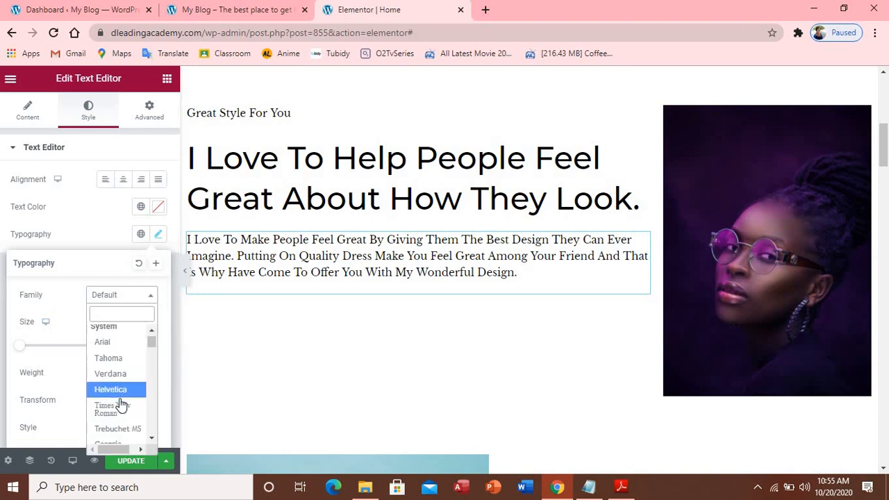
scroll(121, 401, down, 3)
scroll(121, 402, down, 2)
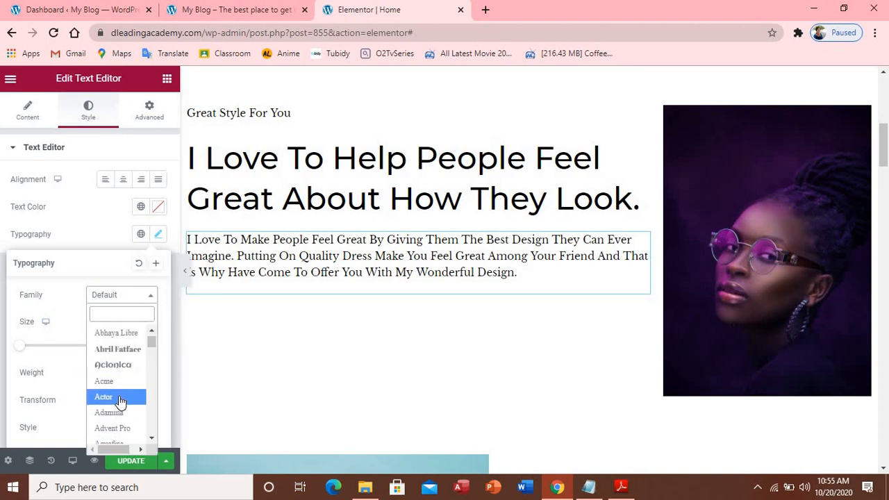
scroll(119, 401, down, 3)
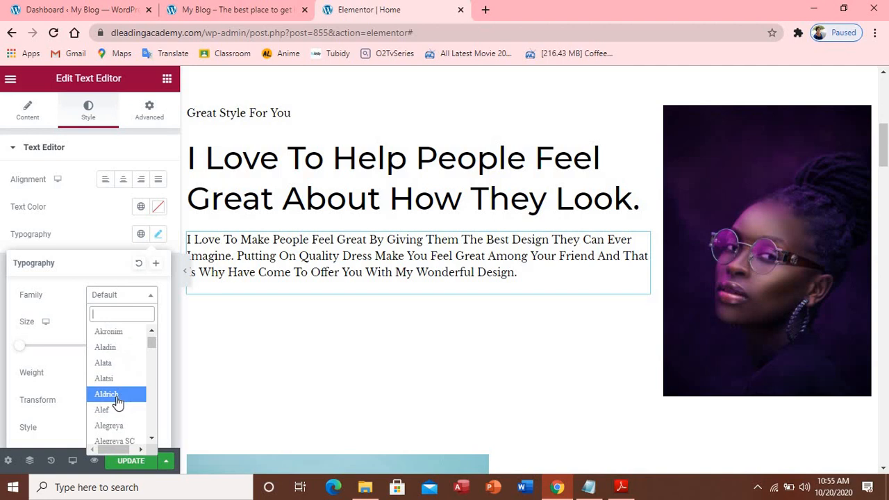
scroll(118, 403, down, 4)
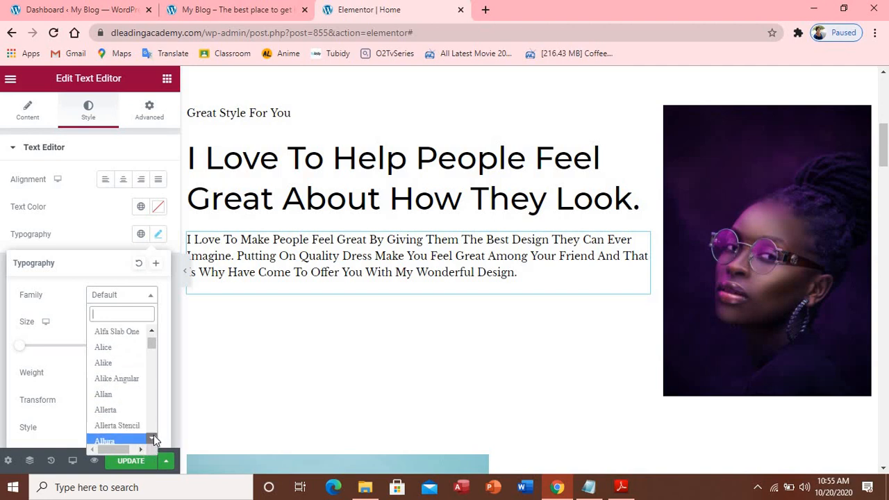
scroll(153, 435, down, 2)
scroll(153, 434, down, 3)
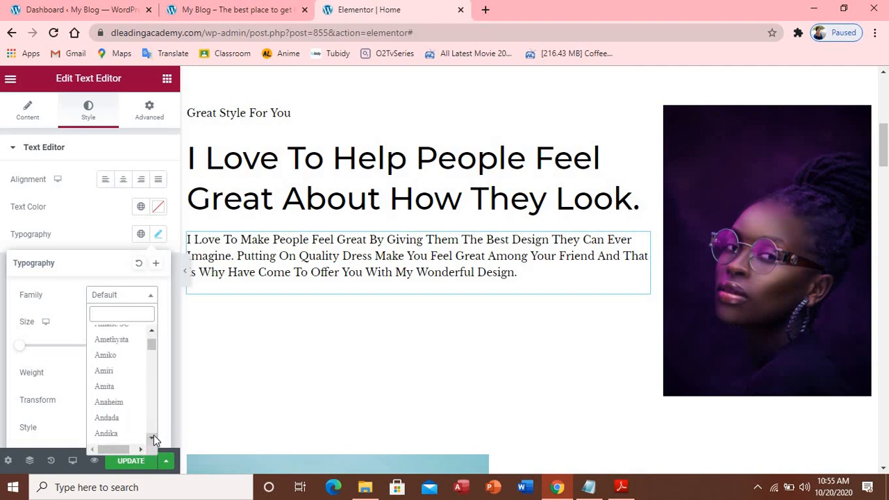
scroll(152, 334, up, 3)
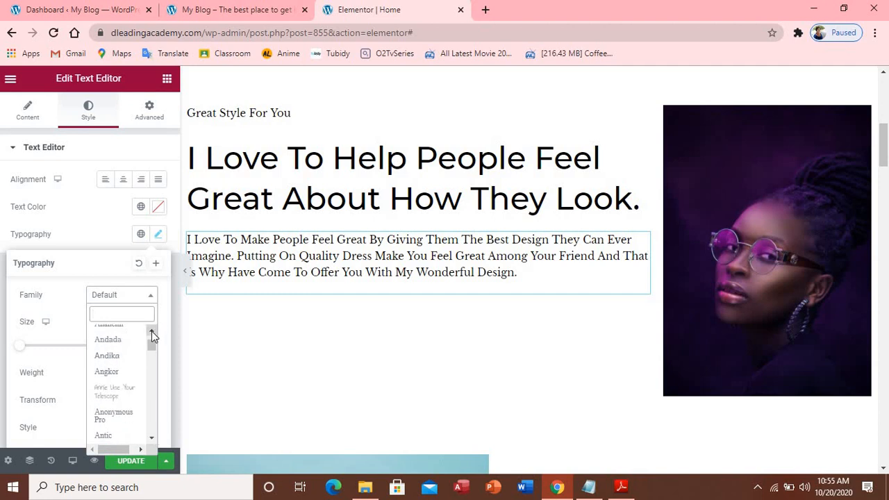
scroll(153, 336, up, 5)
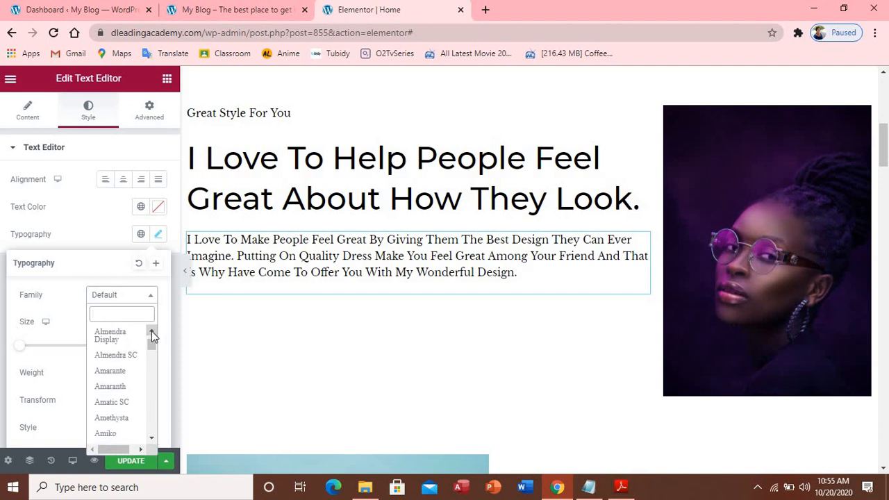
scroll(152, 332, up, 5)
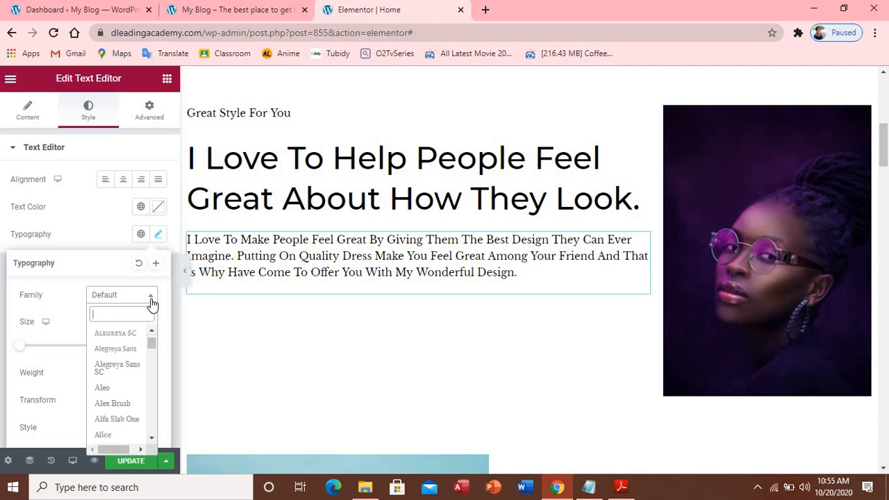
click(153, 300)
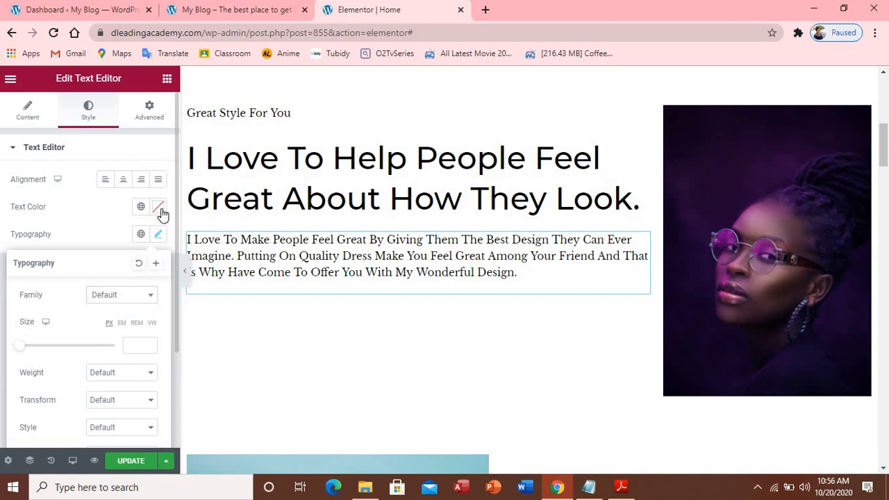
Glance at the paragraph's text colour picker, then bring up its Advanced margin and padding settings
click(160, 209)
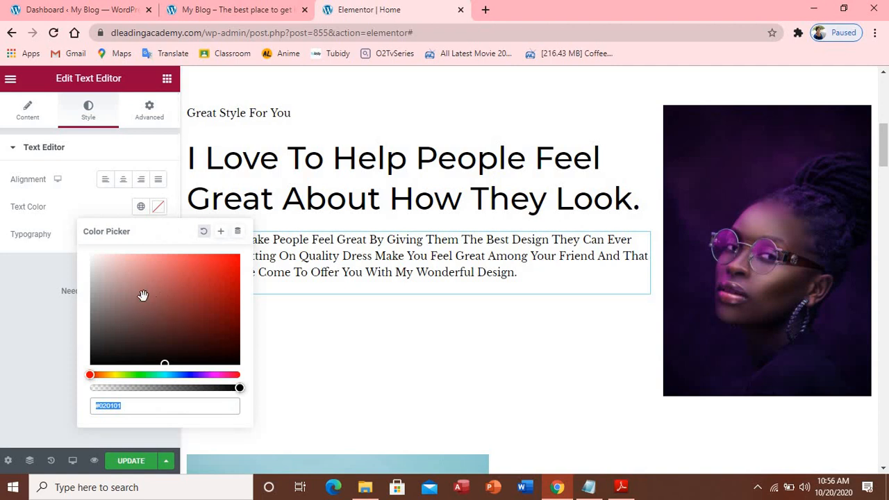
click(148, 113)
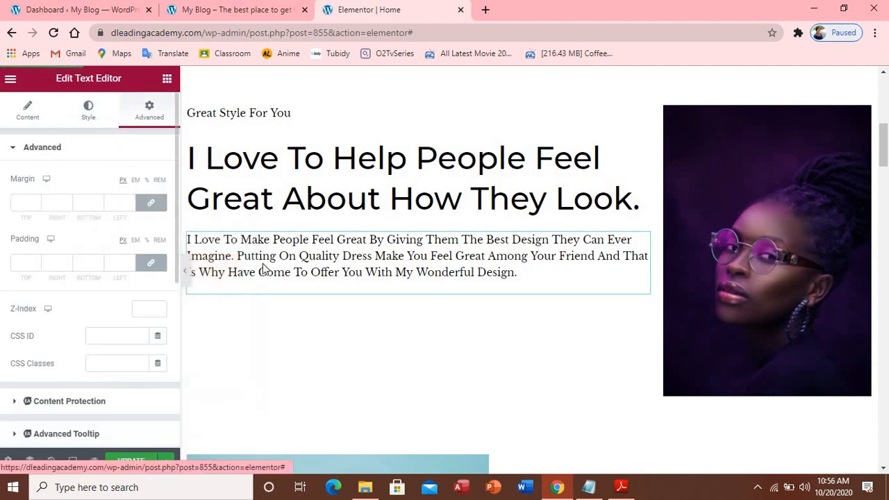
Raise the paragraph's linked margin to 30 px on every side
click(37, 200)
click(38, 200)
click(38, 200)
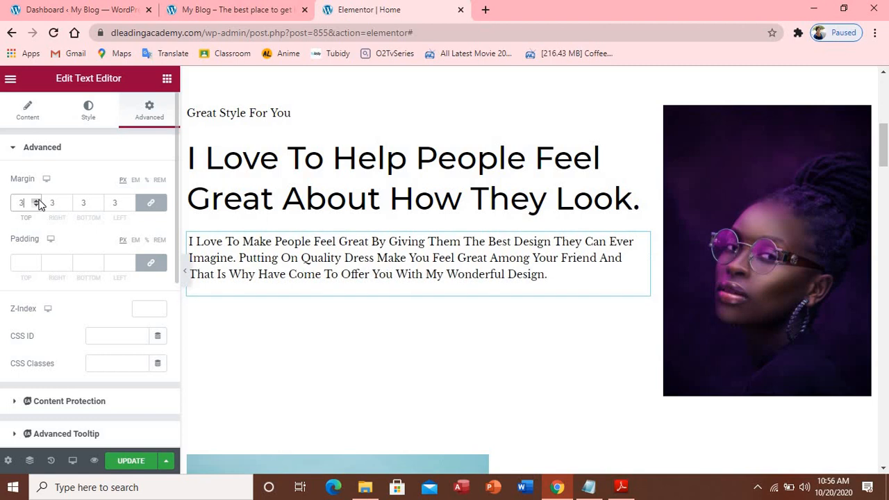
click(38, 200)
click(38, 200)
click(37, 200)
click(38, 201)
click(37, 201)
click(37, 201)
click(38, 201)
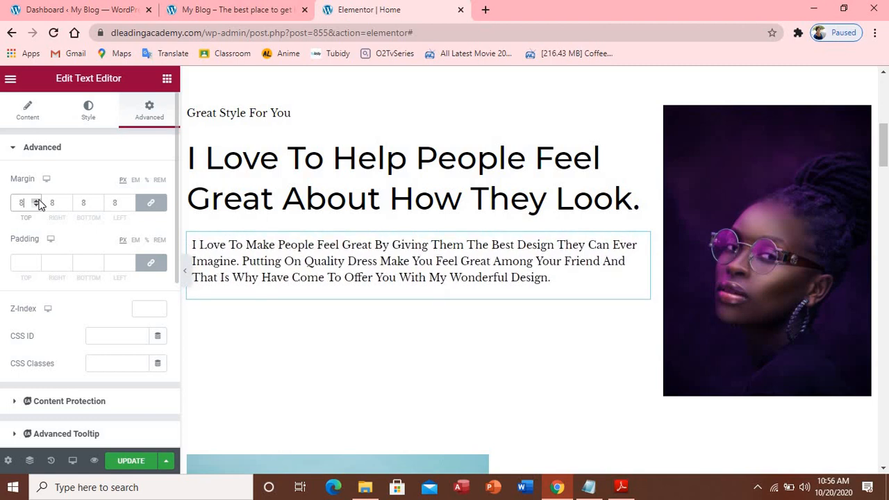
click(38, 200)
click(38, 200)
click(37, 201)
click(38, 201)
click(38, 201)
click(38, 201)
click(37, 201)
click(37, 201)
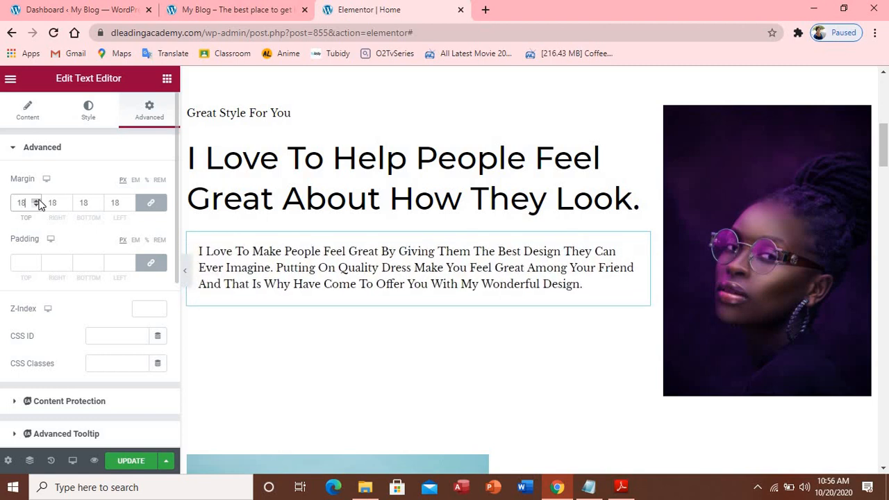
click(37, 201)
click(38, 201)
click(37, 200)
click(37, 201)
click(37, 201)
click(38, 200)
click(37, 201)
click(37, 200)
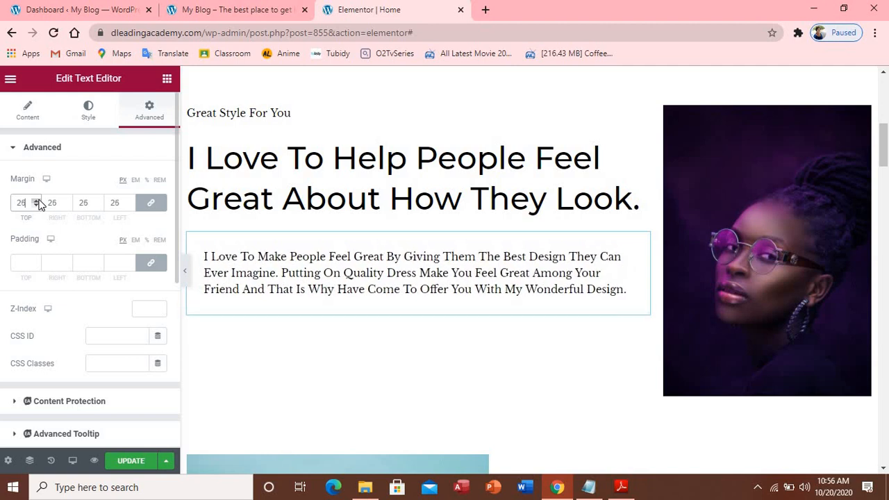
click(37, 201)
click(38, 200)
click(37, 200)
click(38, 201)
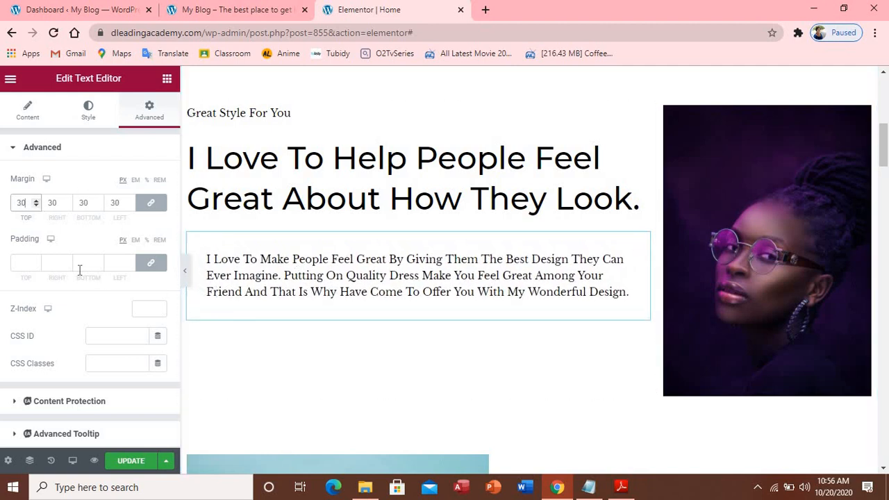
Raise the paragraph's linked padding to 10 px, update the page, and switch to the live site
click(34, 262)
click(34, 261)
click(34, 261)
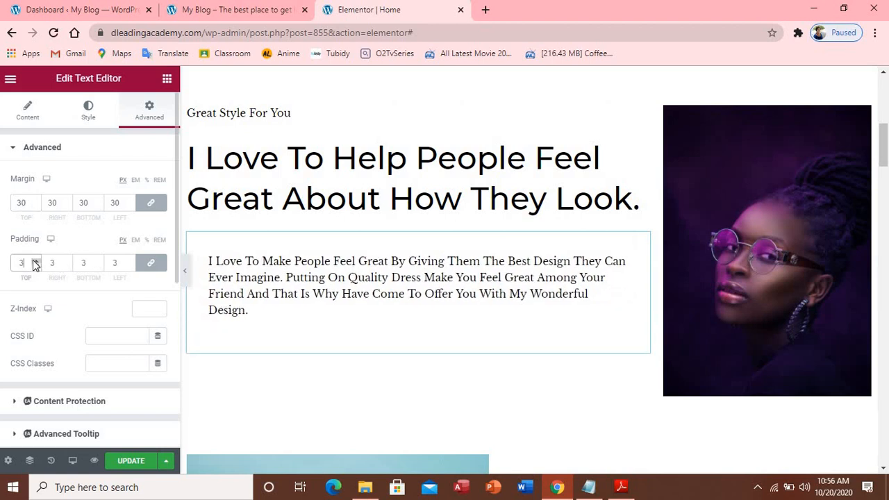
click(34, 262)
click(34, 262)
click(34, 262)
click(34, 261)
click(34, 262)
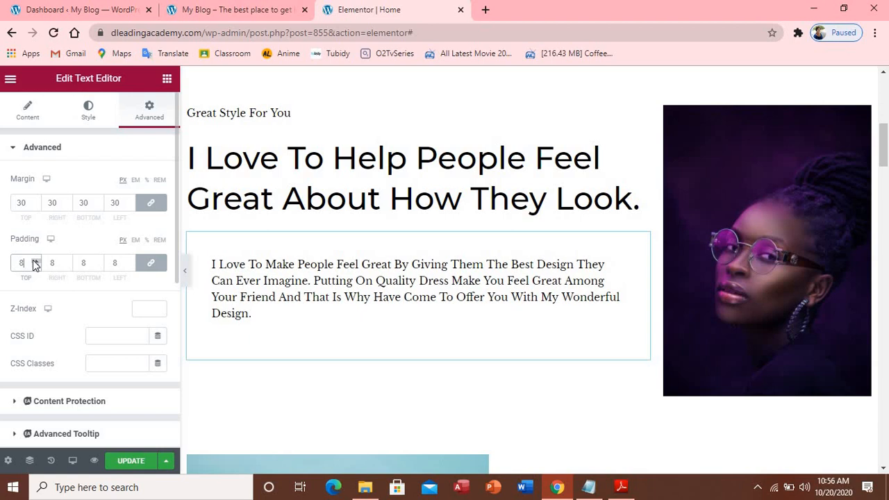
click(36, 262)
click(35, 261)
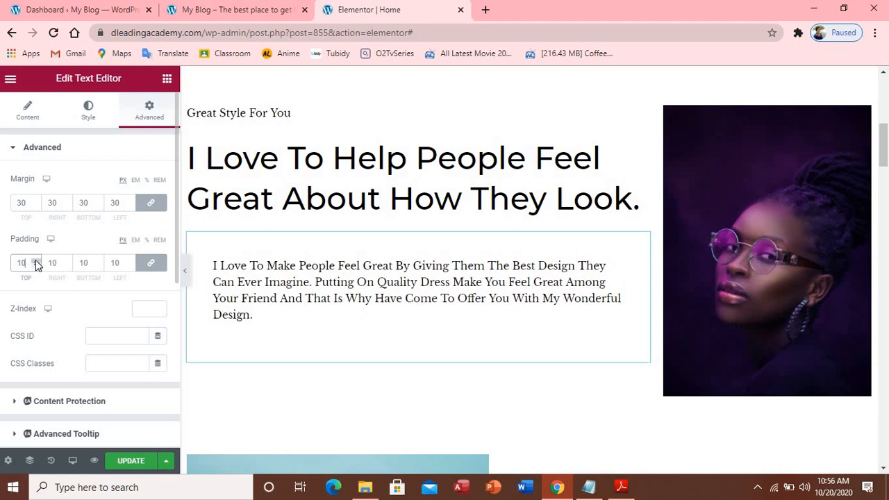
click(141, 460)
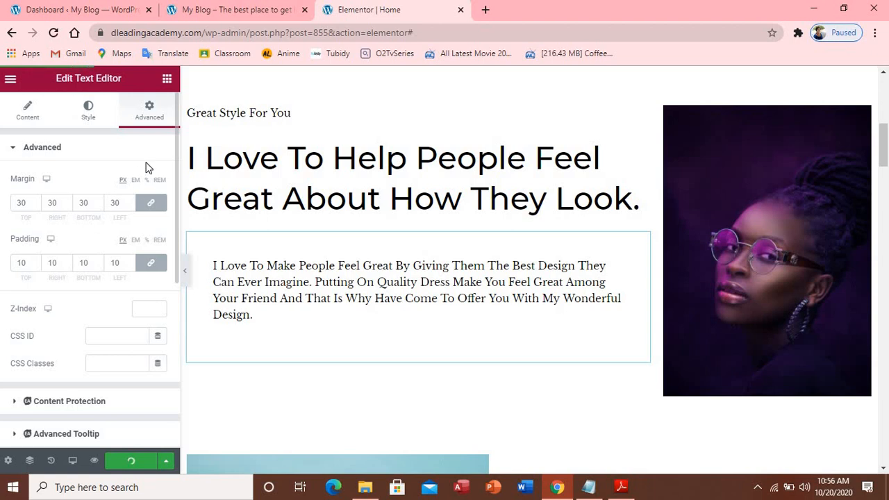
click(192, 14)
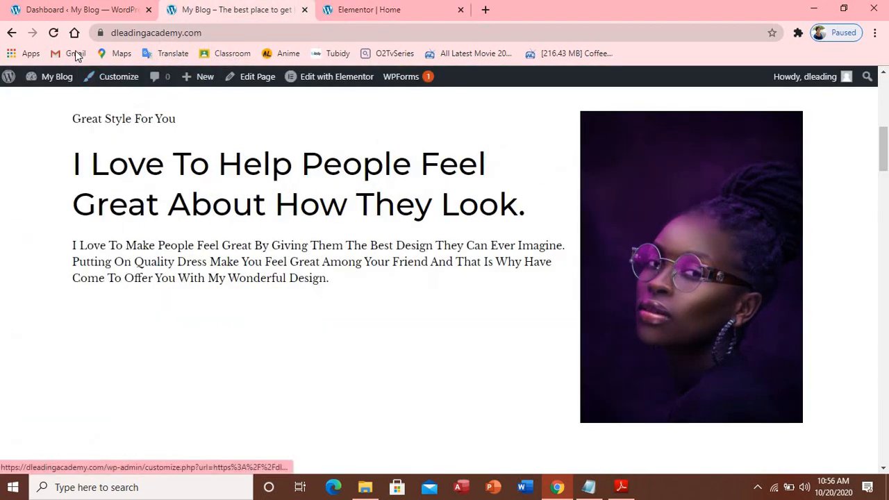
Reload the live home page to check the paragraph's new spacing, then return to the editor
click(55, 34)
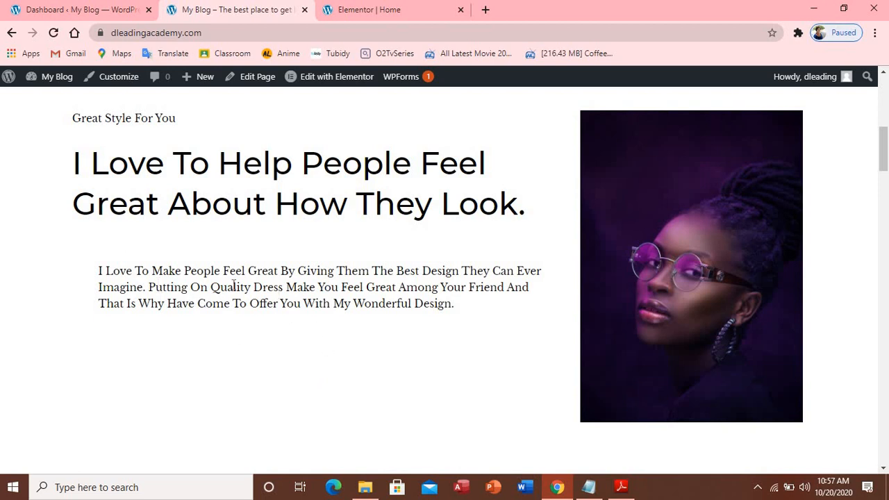
click(352, 10)
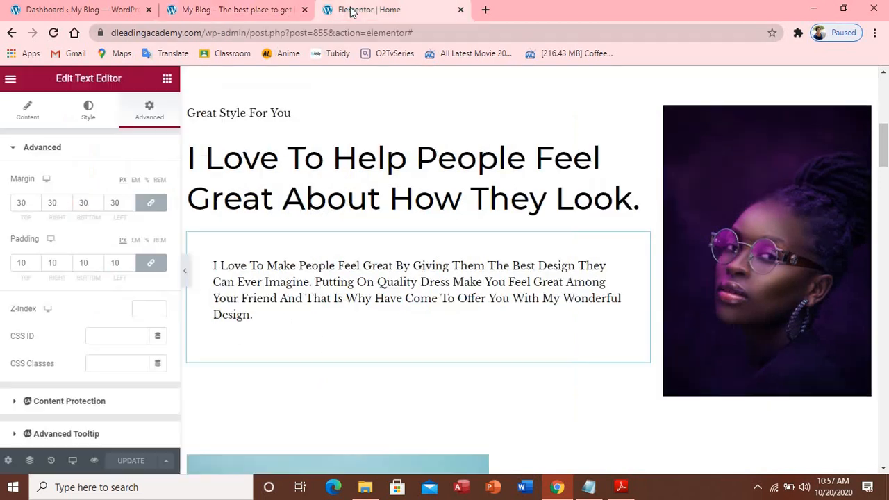
Bring the paragraph's linked padding down to 0 on all sides and update the page
click(36, 265)
click(35, 265)
click(36, 266)
click(35, 266)
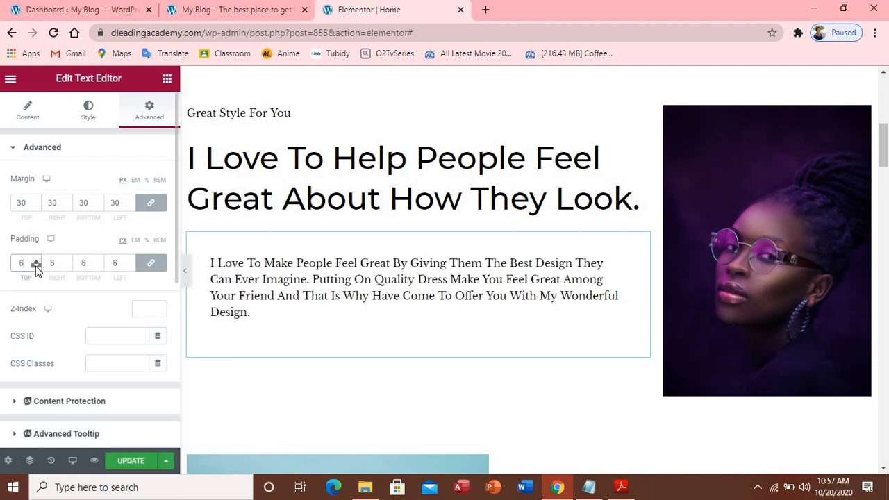
click(35, 266)
click(35, 266)
click(35, 266)
click(35, 266)
click(35, 266)
click(35, 266)
click(36, 266)
click(35, 266)
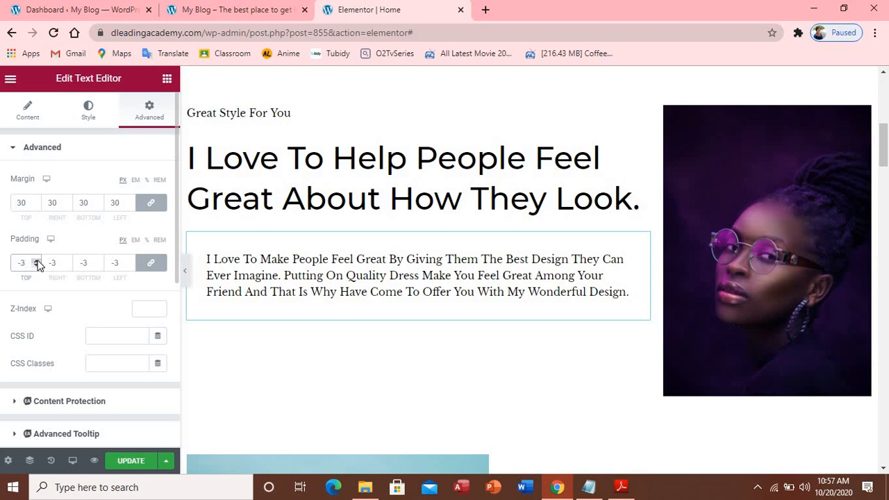
click(37, 261)
click(37, 260)
click(127, 460)
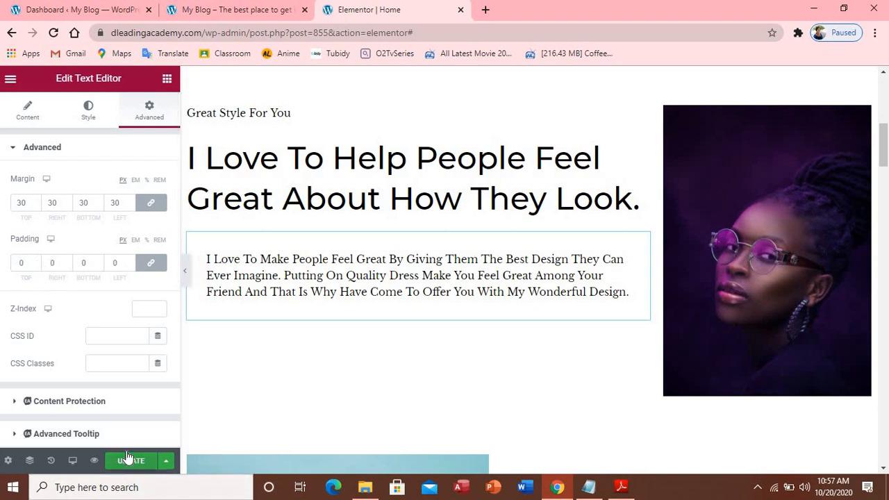
Reload the live page to check the reduced indent, then return to the Elementor tab
click(244, 9)
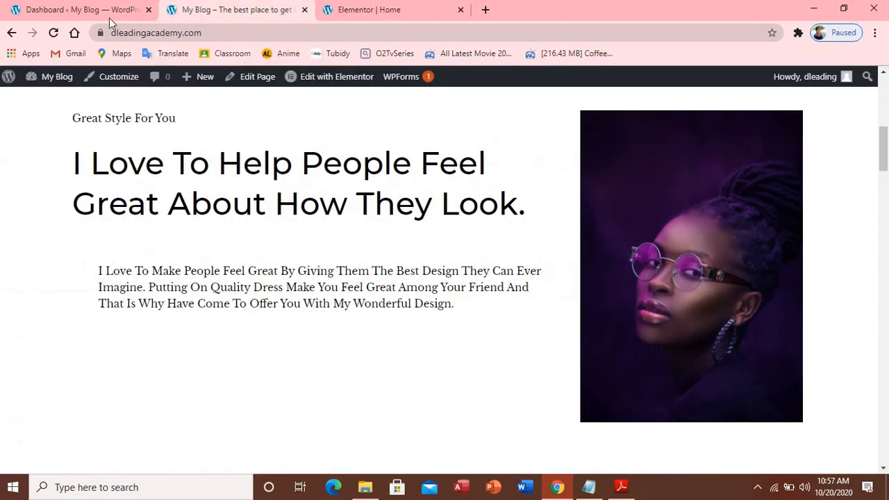
click(52, 34)
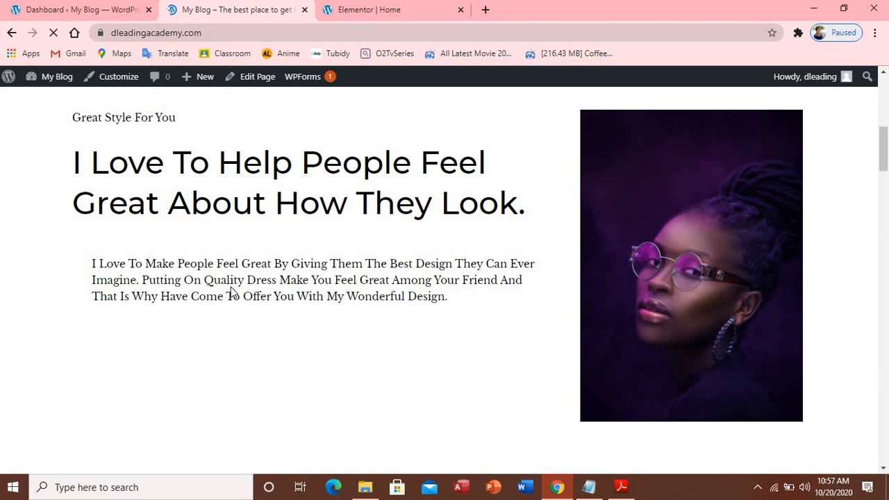
scroll(326, 273, up, 2)
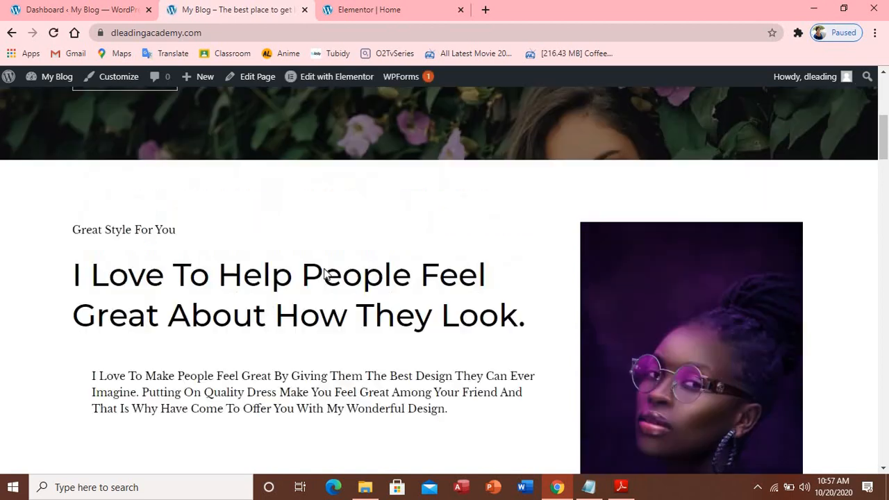
scroll(326, 274, up, 4)
scroll(327, 271, down, 8)
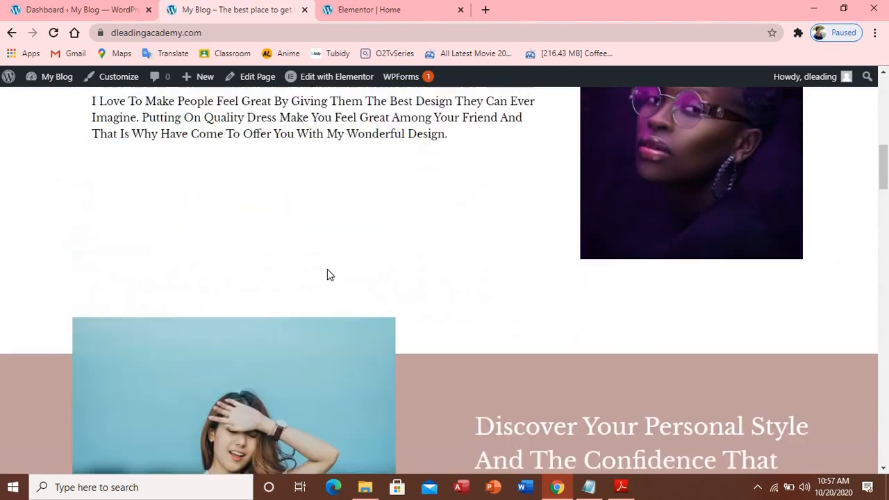
scroll(330, 275, down, 2)
click(360, 15)
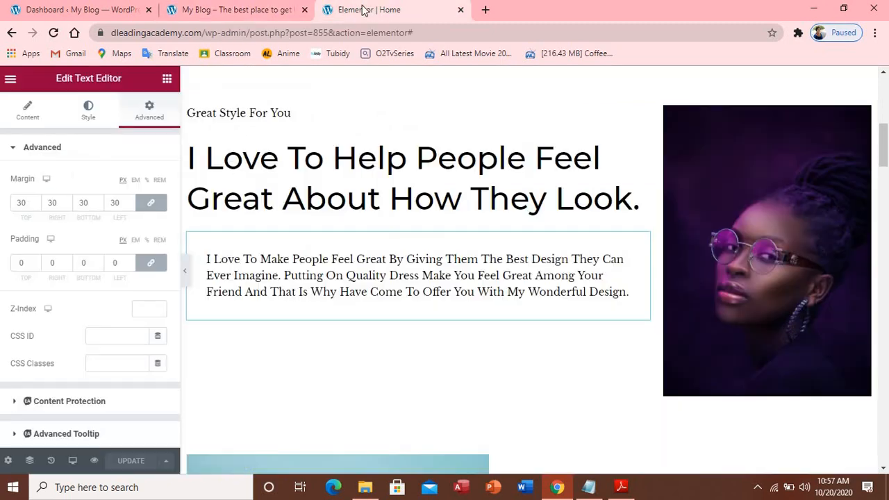
Replace the Discover Your Personal Style paragraph with 'There is an unnoticed confident that come with your personal dressing' and save
scroll(574, 340, down, 3)
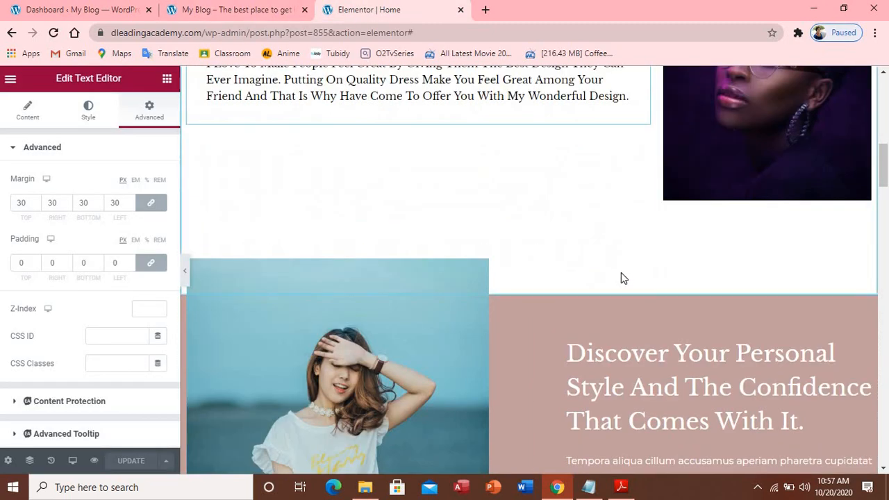
scroll(621, 273, down, 3)
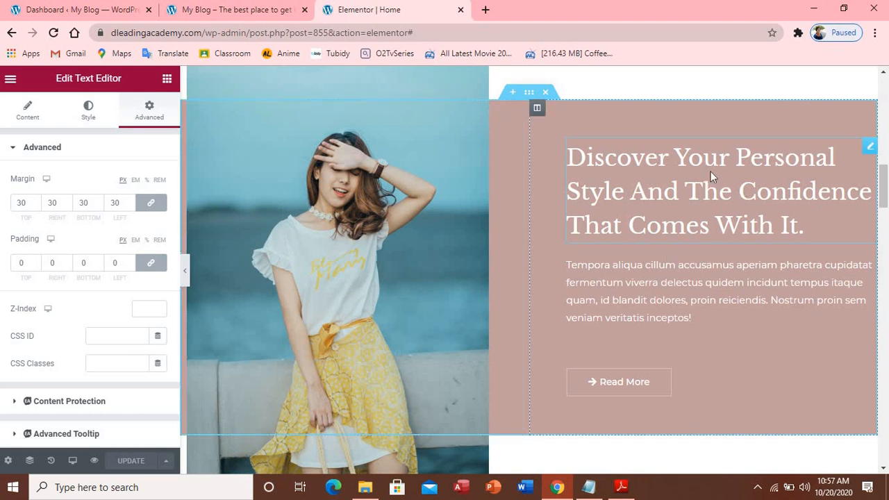
click(663, 275)
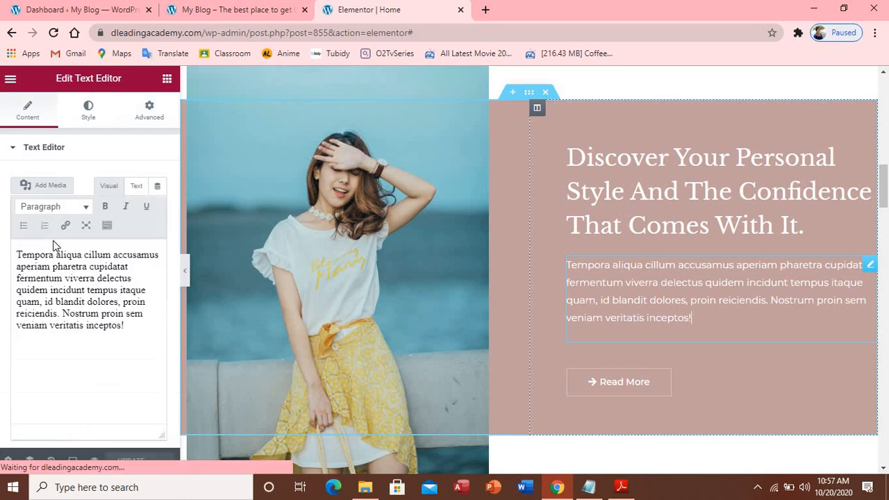
click(589, 487)
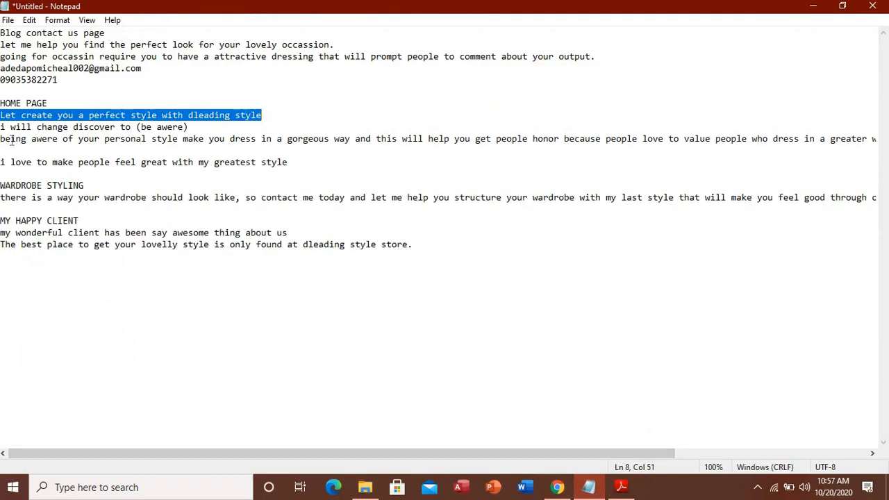
click(557, 487)
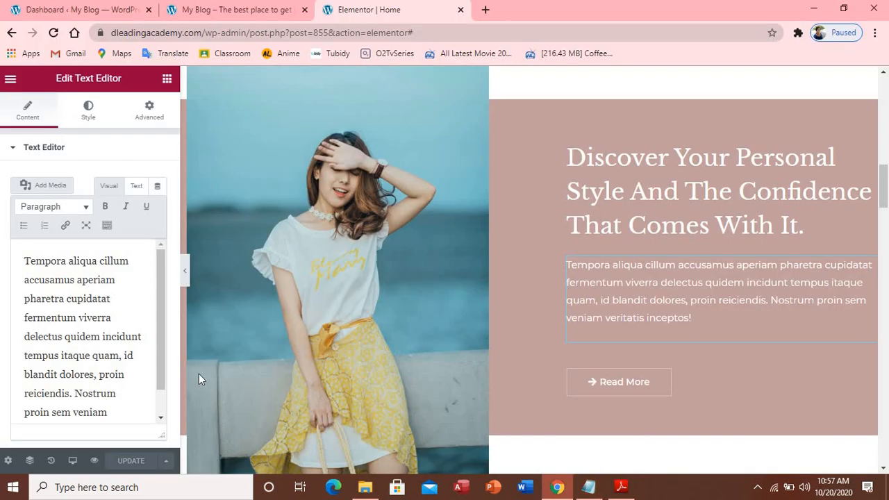
drag(31, 256, 119, 414)
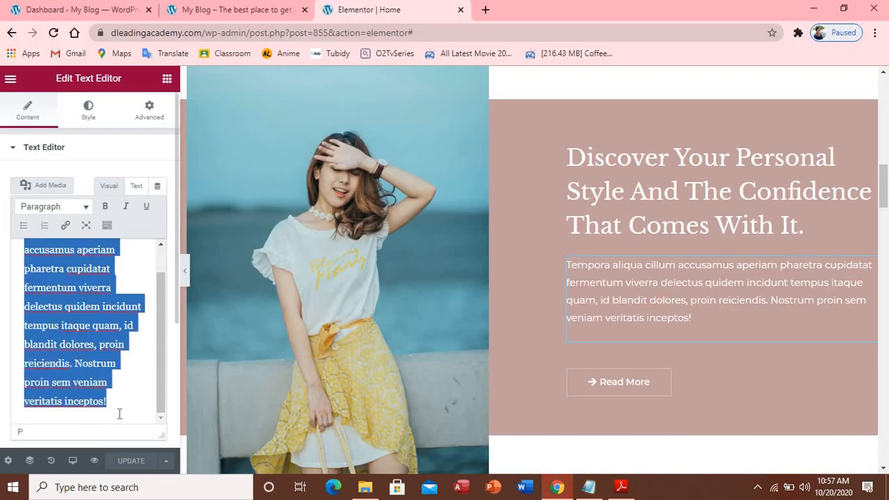
text(T)
key(BackSpace)
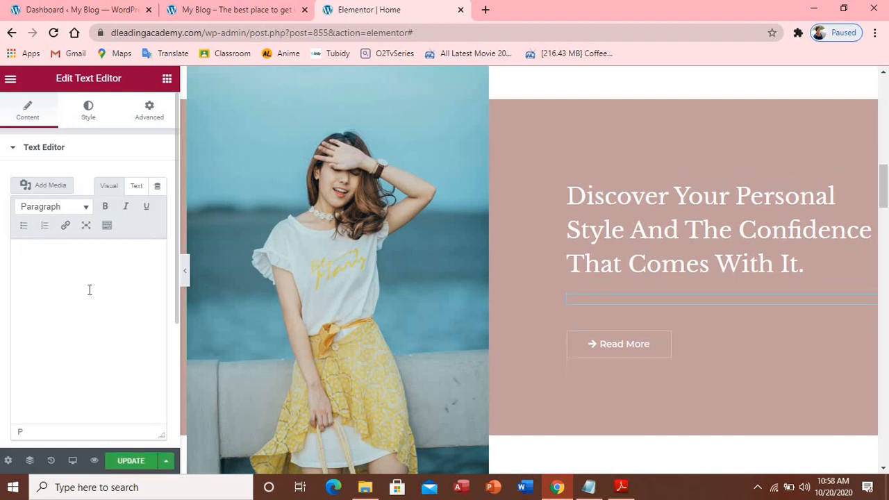
text(There is an unnoticed confident that come with your personal dressing.)
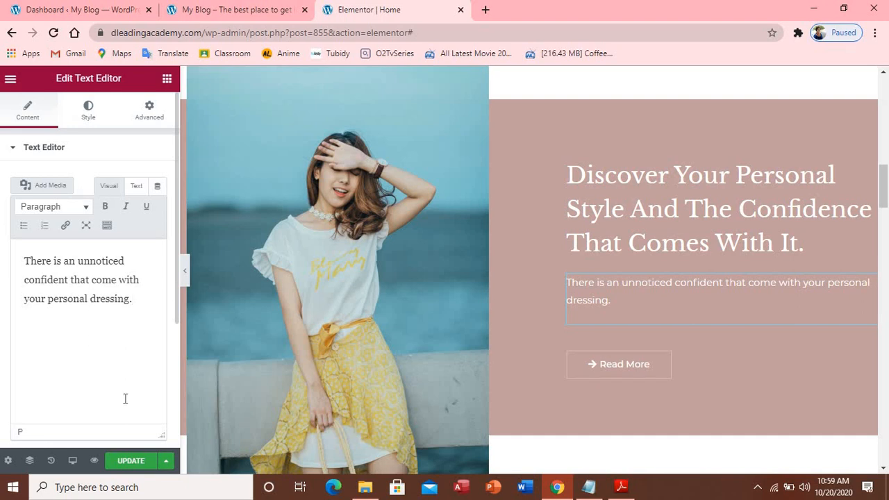
click(127, 463)
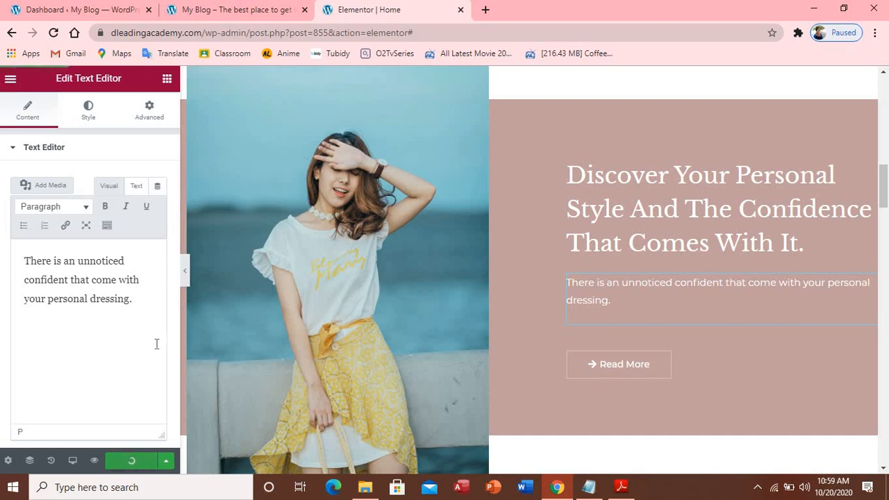
click(230, 16)
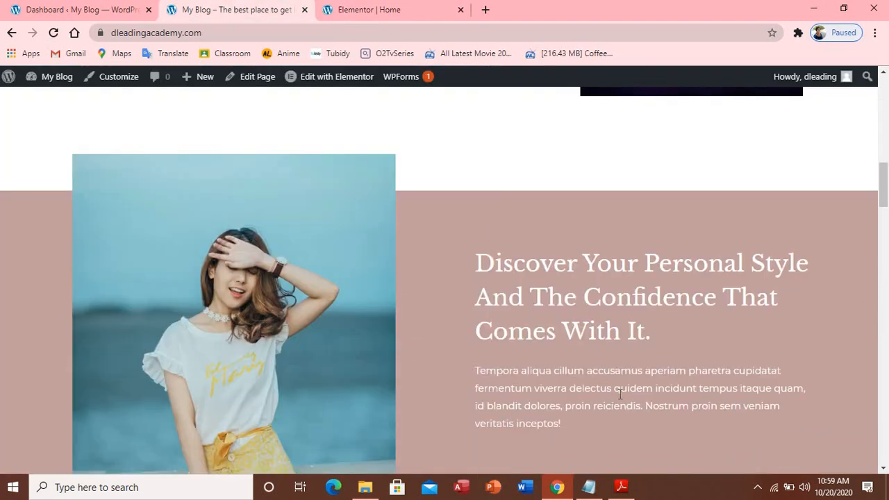
Reload the live home page, view the new description, and test the Read More button's destination
key(F5)
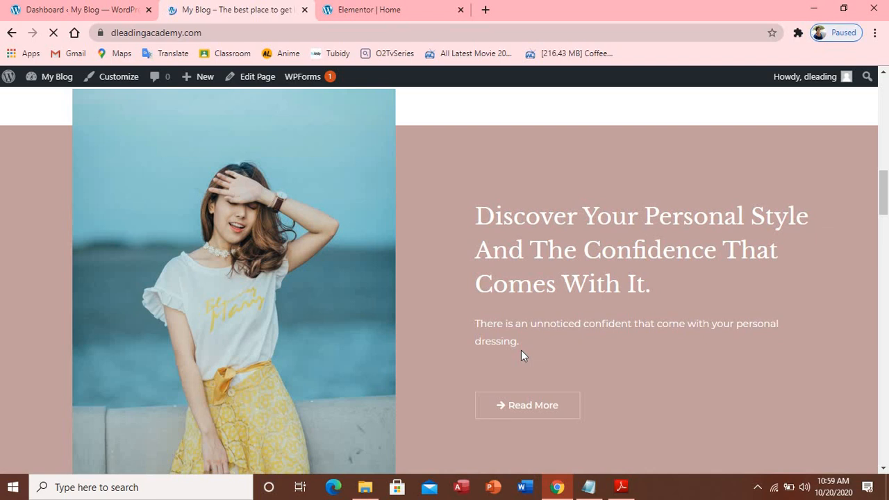
scroll(556, 342, down, 1)
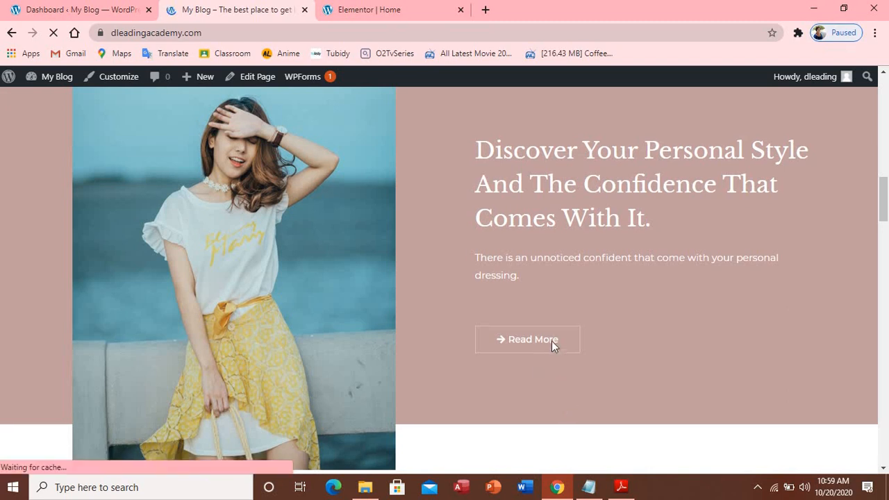
click(553, 345)
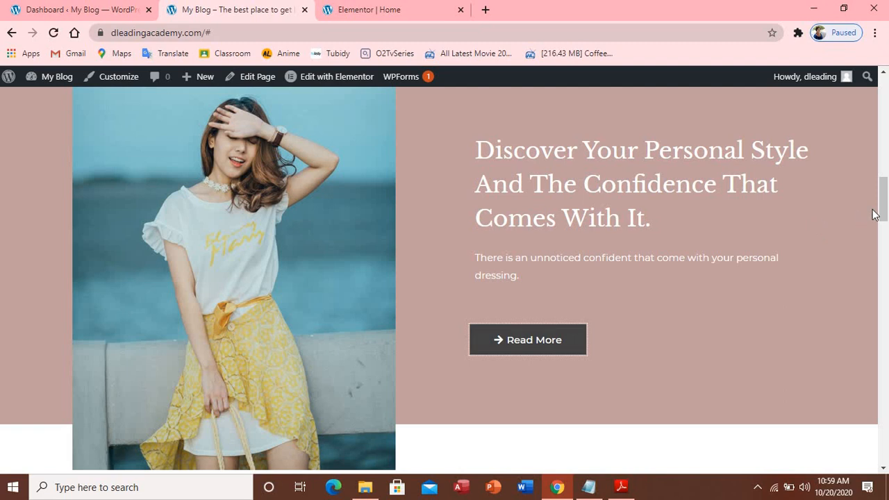
scroll(874, 215, up, 6)
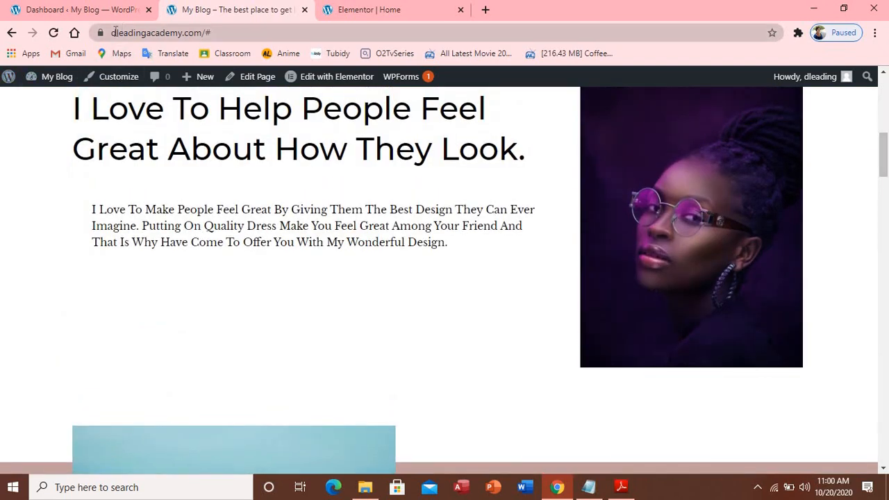
drag(112, 35, 212, 38)
key(ctrl+c)
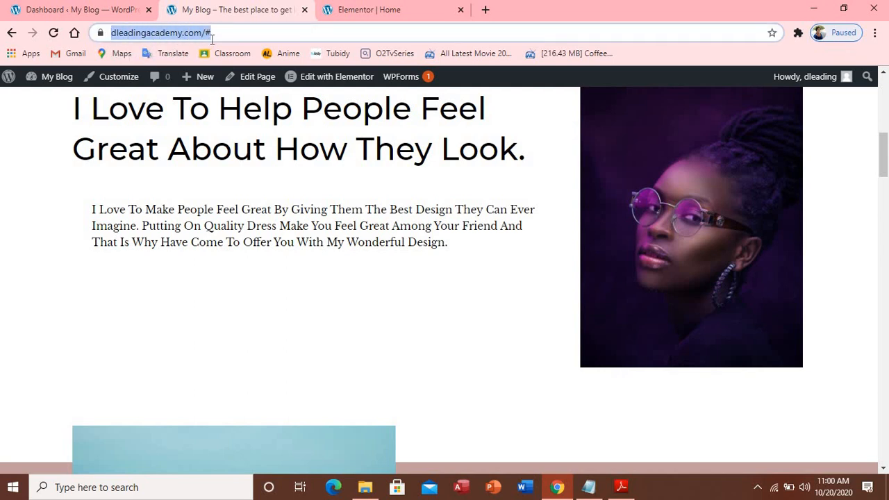
click(362, 17)
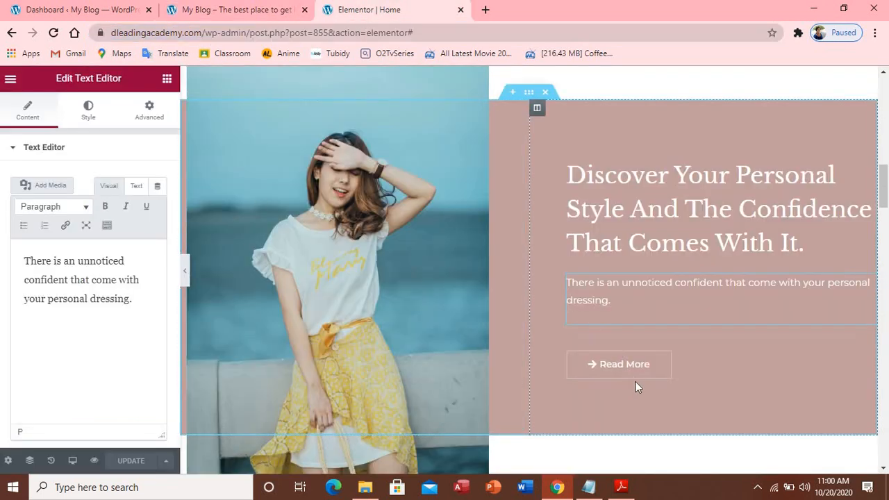
click(625, 366)
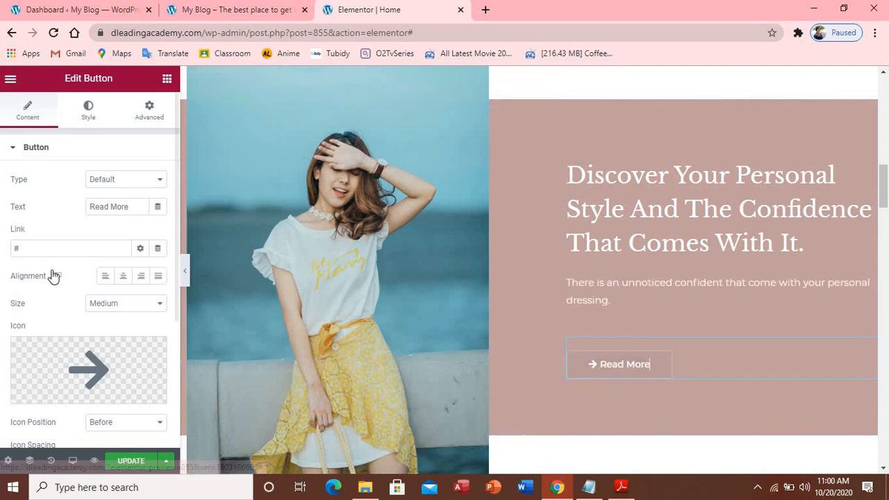
click(44, 248)
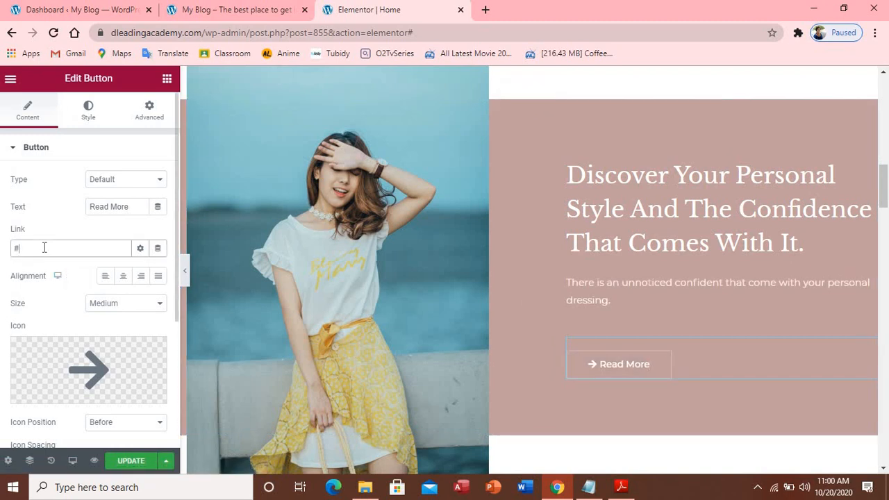
key(BackSpace)
key(ctrl+v)
text(blog/)
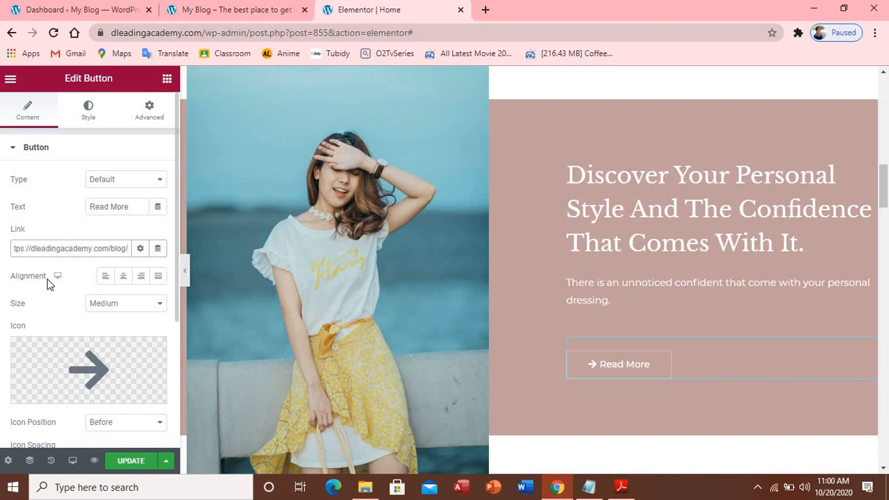
click(124, 462)
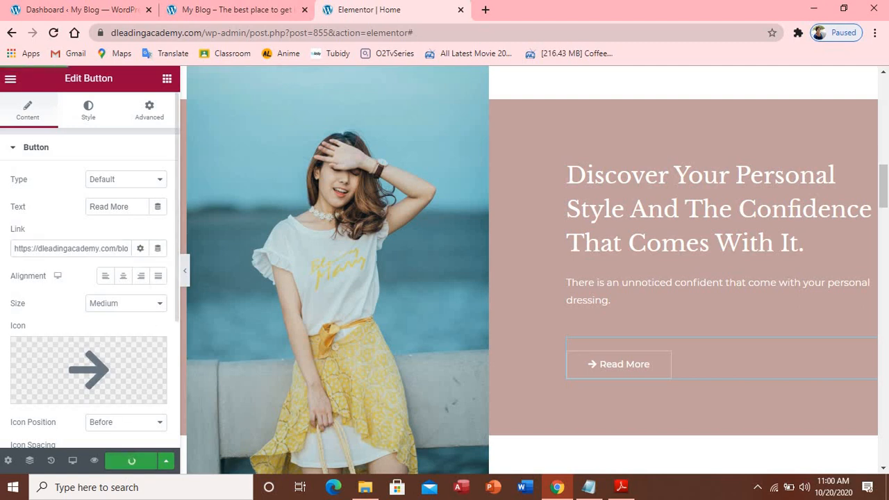
click(280, 13)
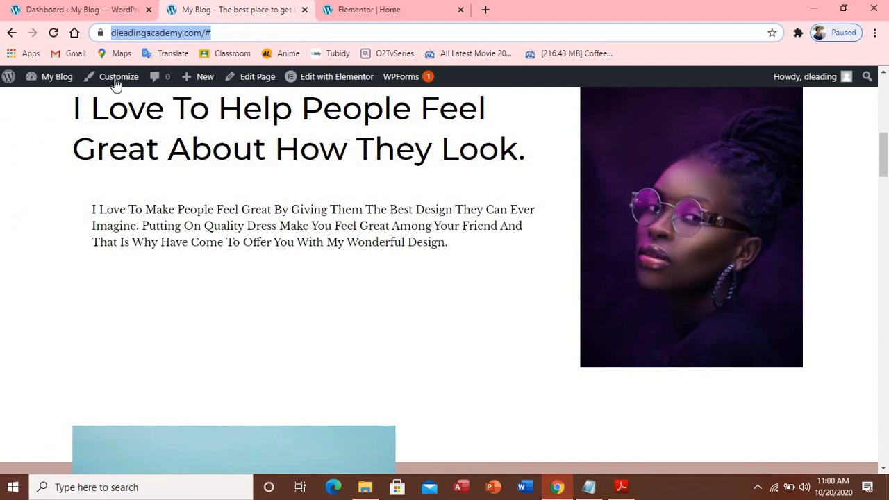
Reload the live site, follow Read More to the Blog page, browse it, then go Home
click(54, 34)
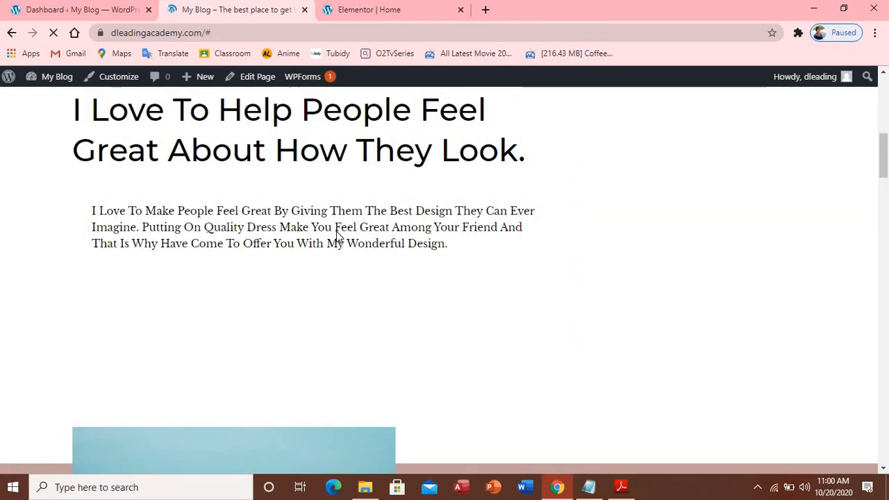
scroll(334, 222, down, 6)
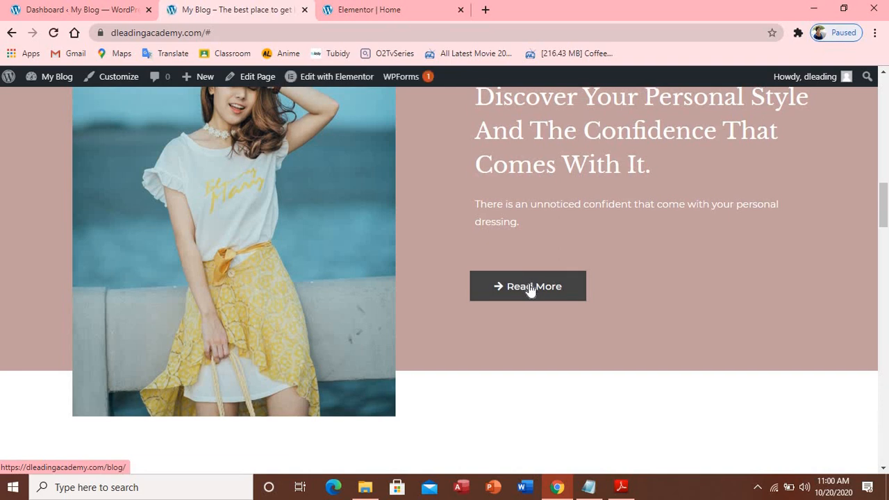
click(530, 291)
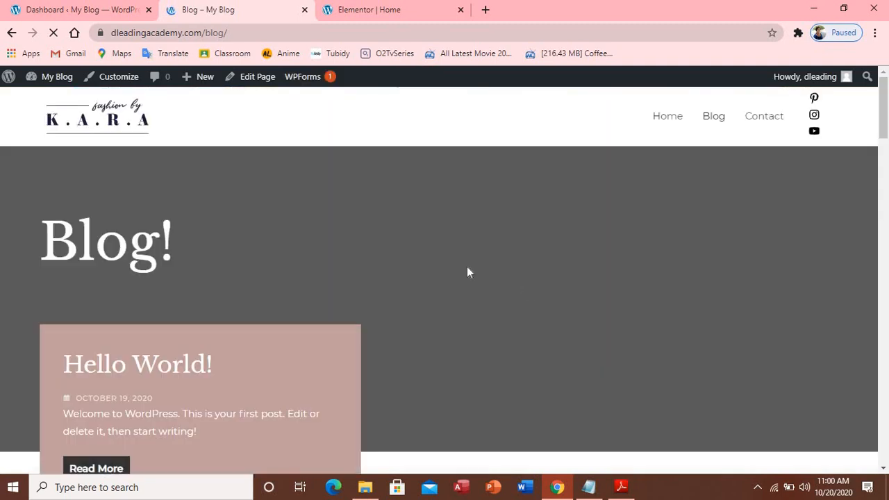
scroll(386, 240, down, 3)
scroll(387, 230, down, 15)
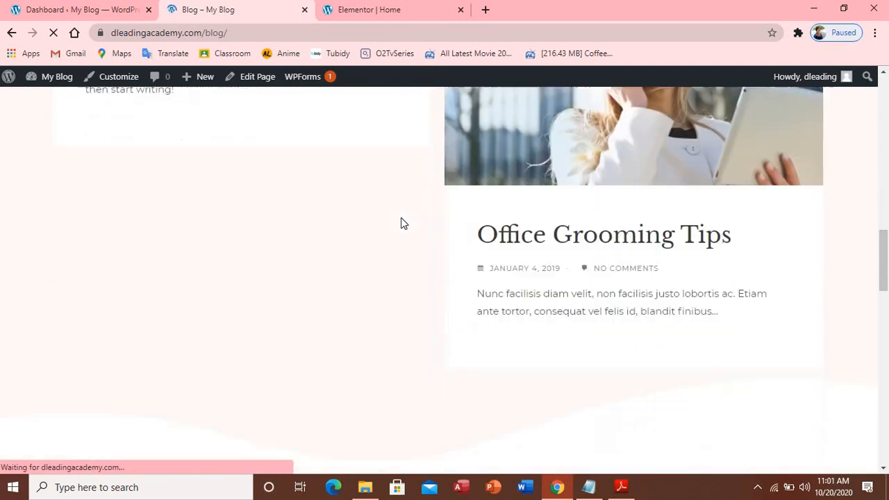
scroll(410, 212, up, 15)
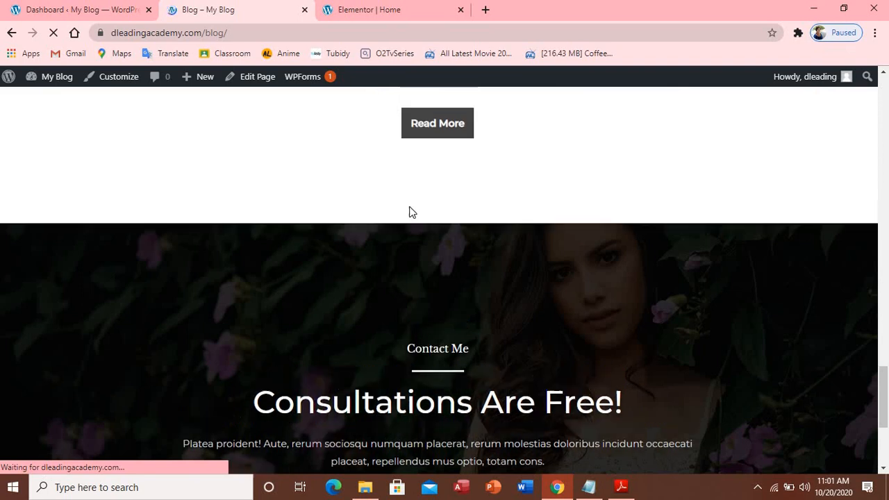
scroll(413, 208, up, 6)
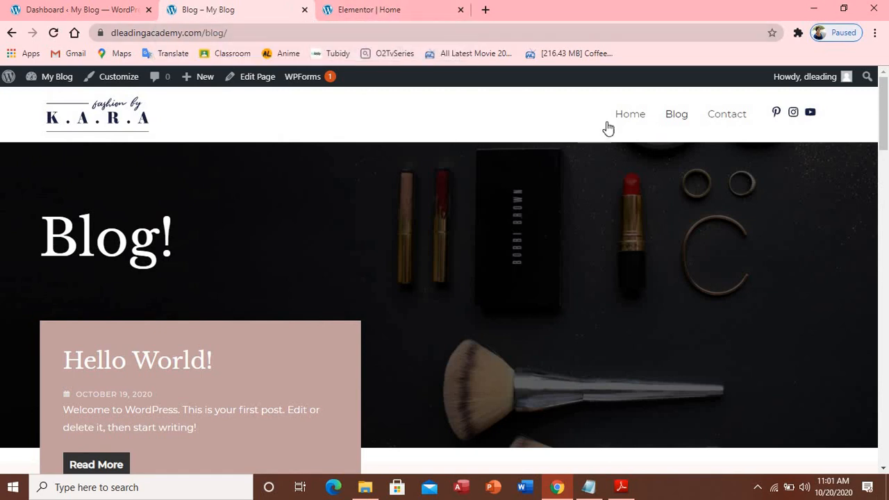
click(629, 116)
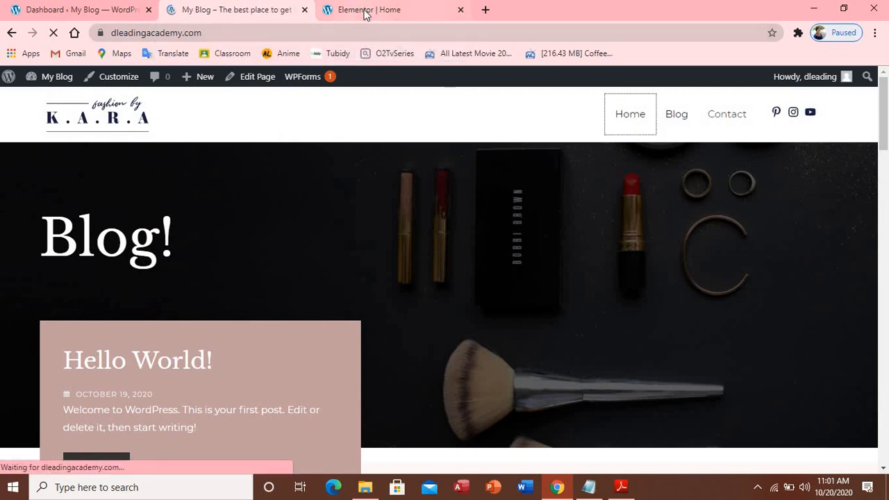
In the editor, select the Discover section photo and scroll to the Services For All Age Women heading
click(366, 11)
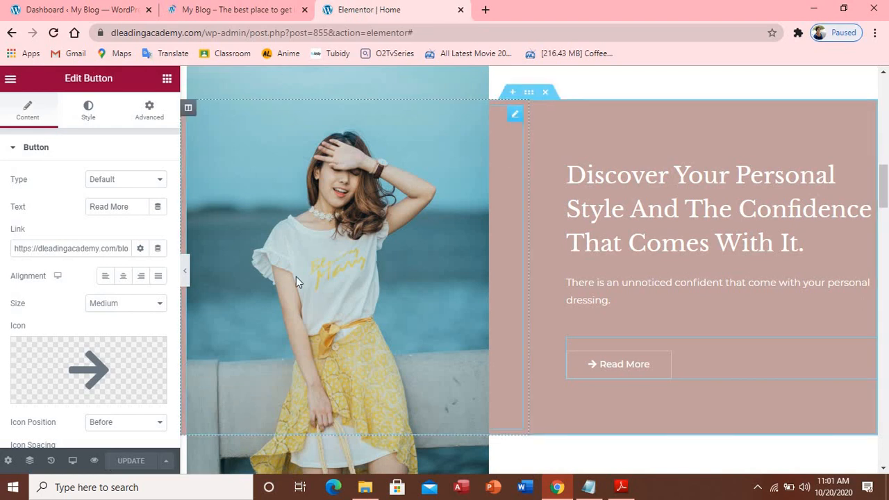
scroll(292, 257, down, 1)
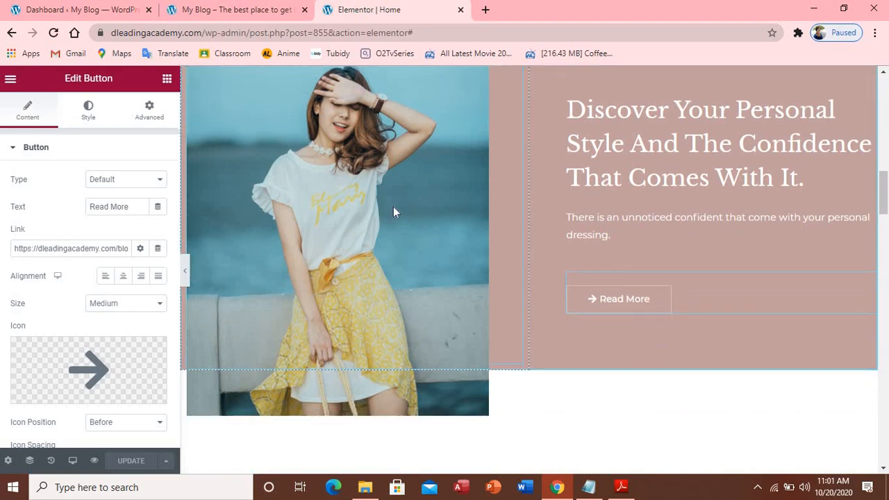
click(393, 207)
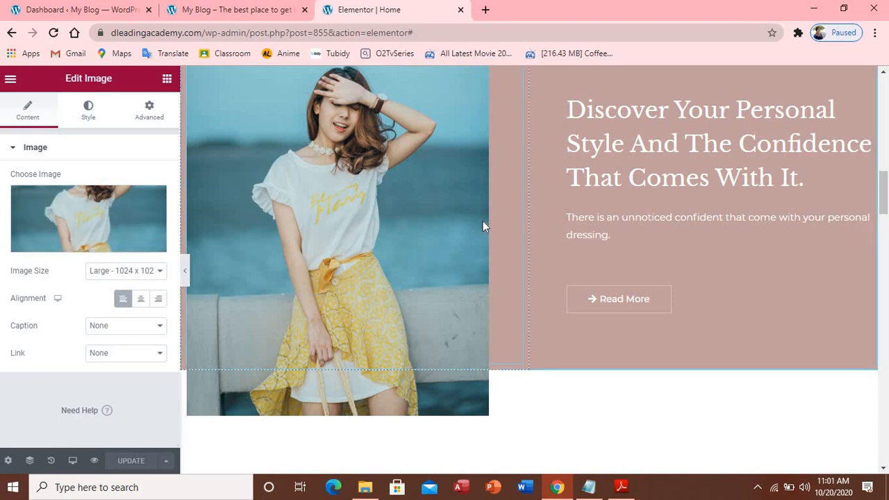
scroll(483, 221, down, 5)
scroll(483, 220, up, 3)
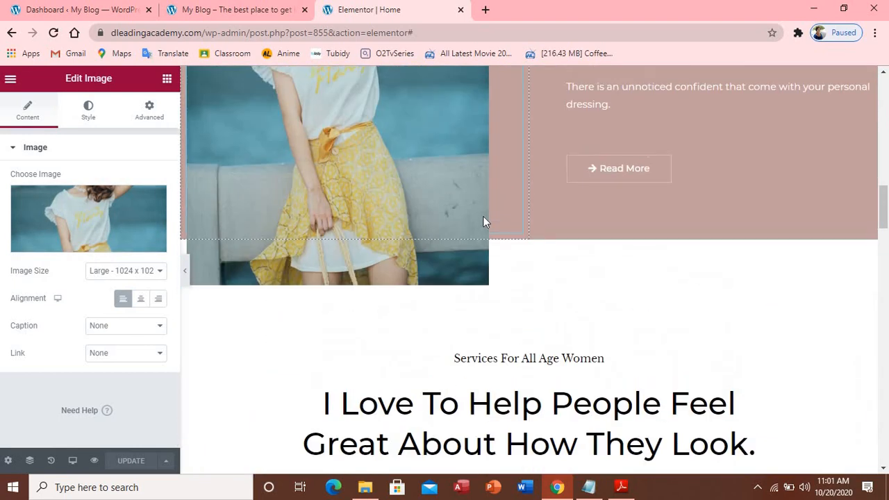
scroll(483, 216, up, 3)
scroll(484, 214, down, 6)
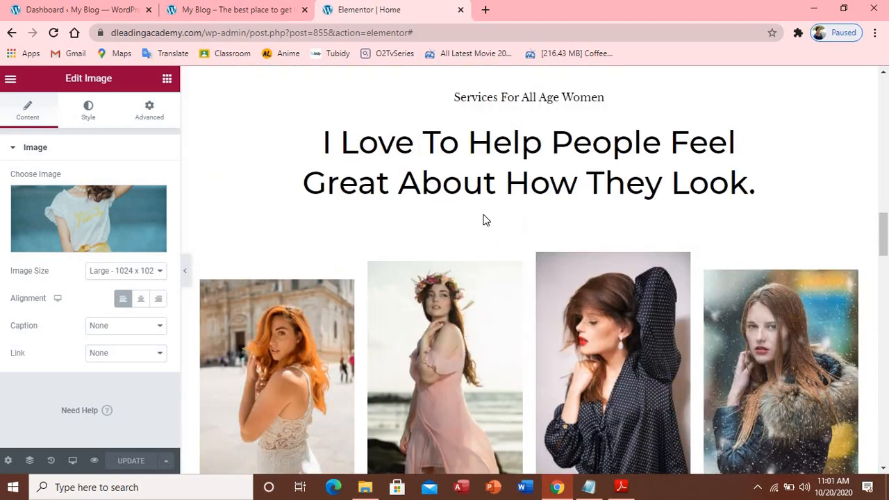
scroll(454, 197, up, 1)
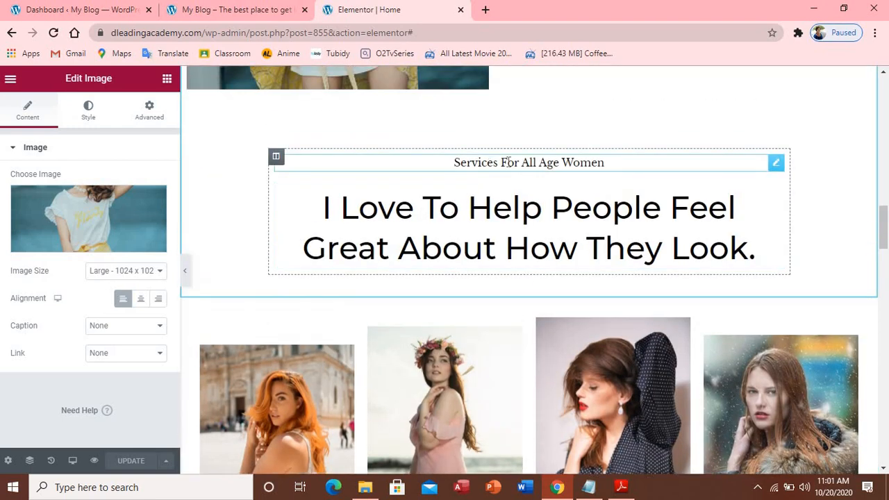
Retitle the services heading 'My Wonderful Services For All Age Women and Men' and update the page
click(656, 168)
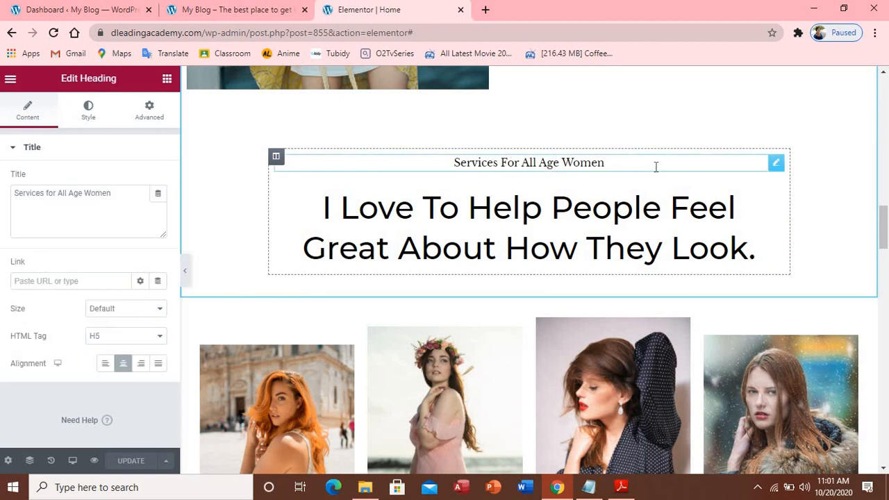
click(18, 194)
text(my)
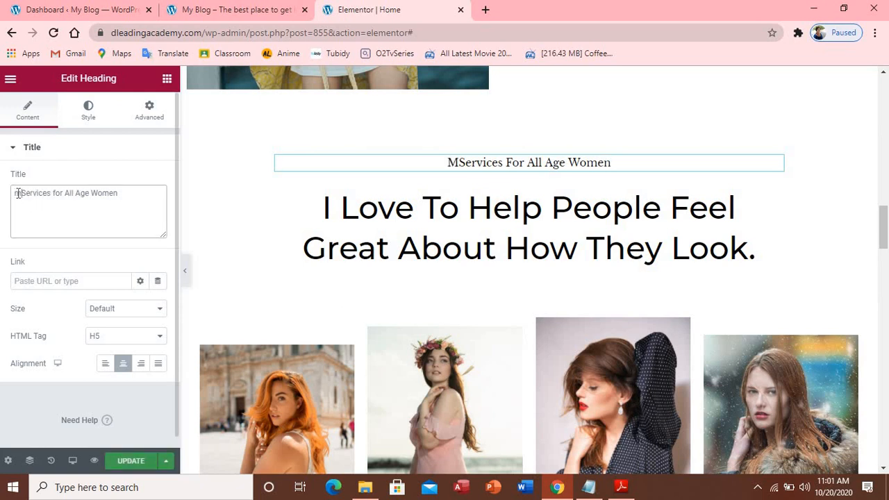
key(BackSpace)
key(BackSpace)
key(BackSpace)
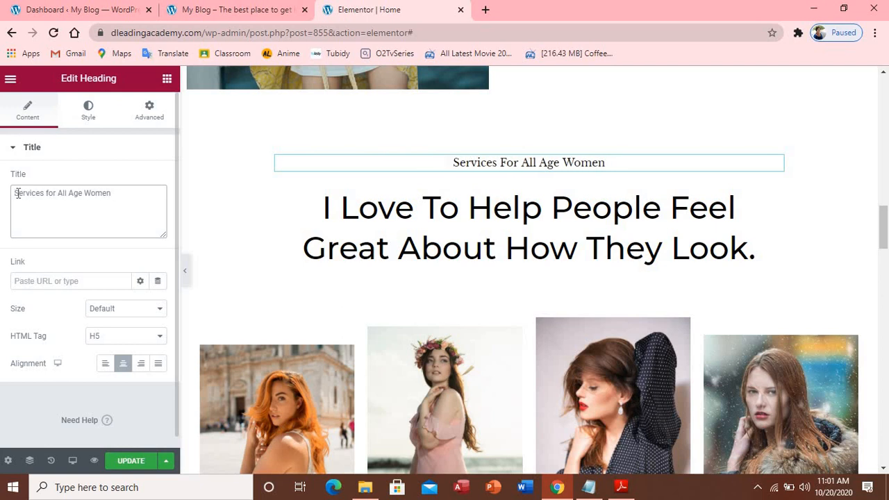
text(My )
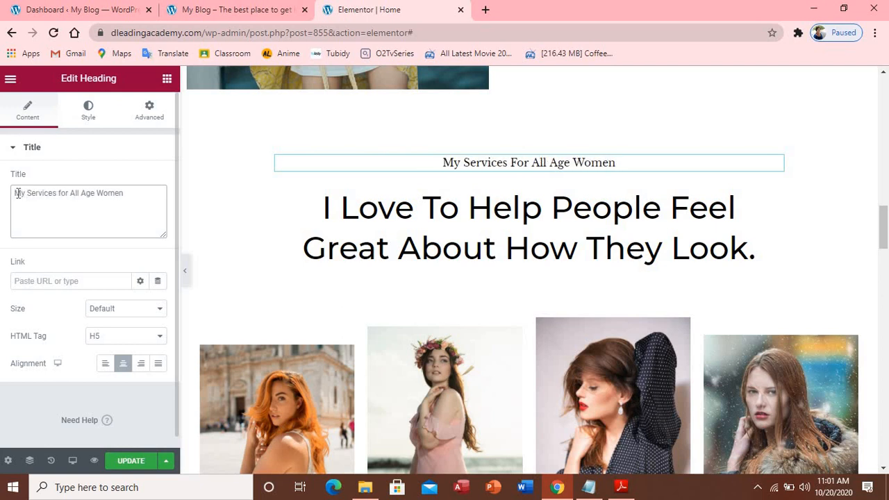
text(won)
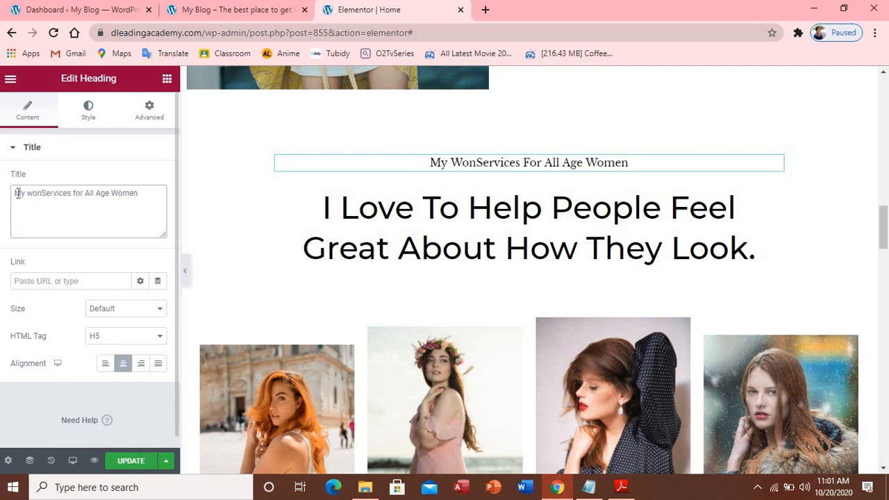
key(BackSpace)
key(BackSpace)
key(BackSpace)
text(W)
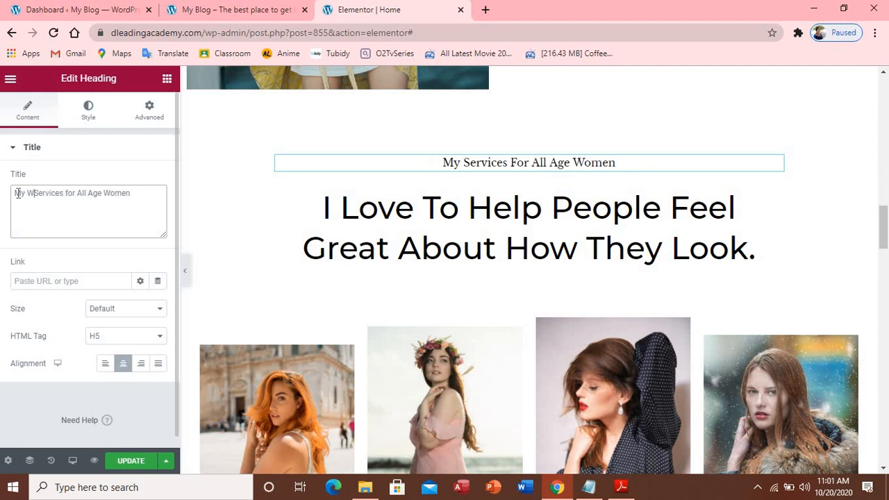
text(onderfu)
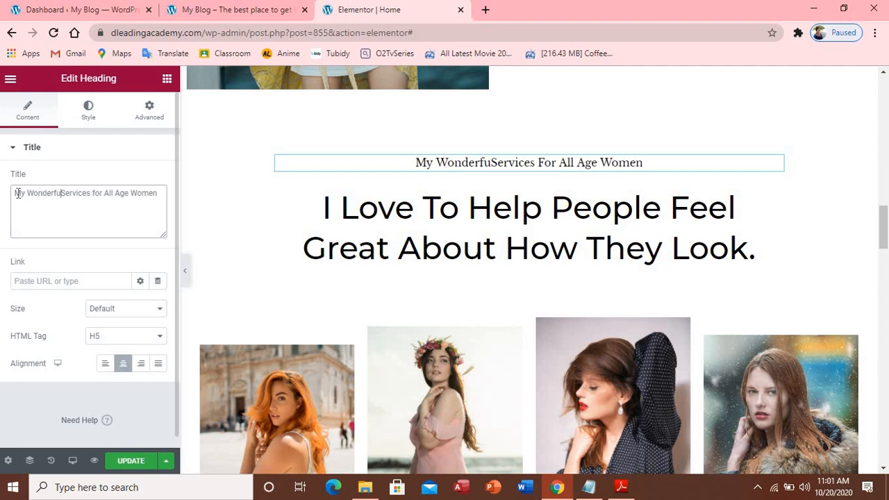
text(l)
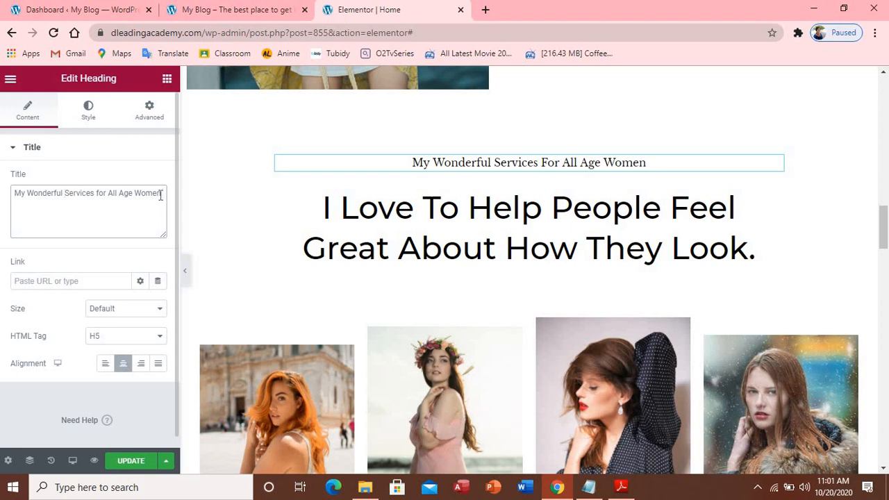
text(and)
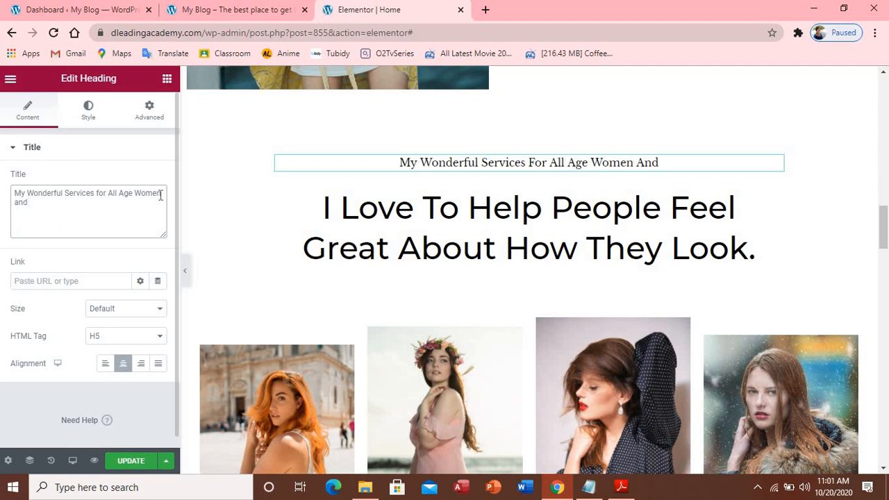
text( Me)
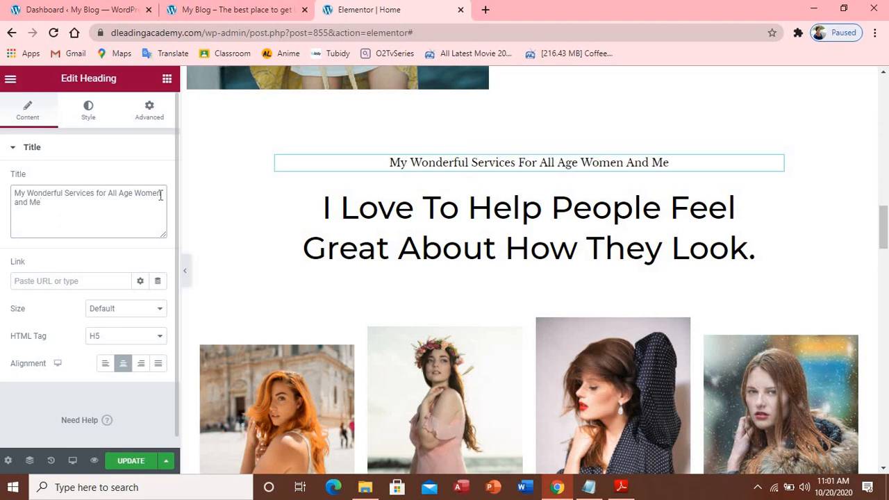
text(n)
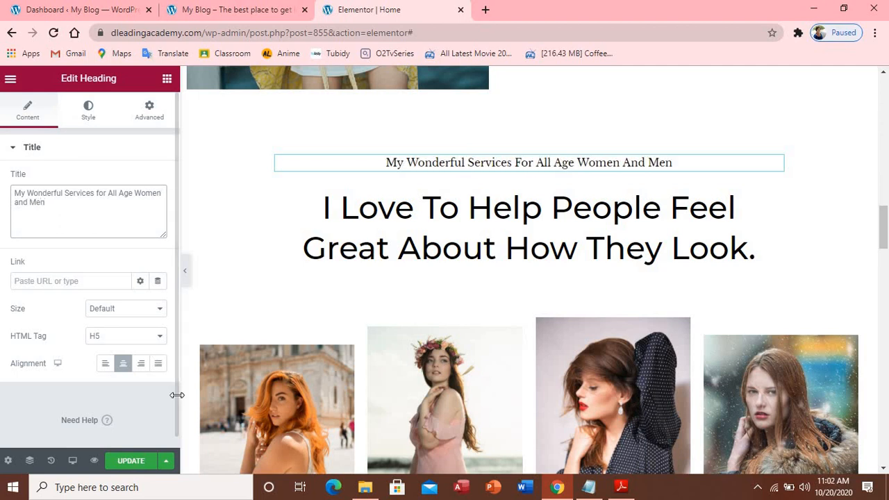
click(132, 463)
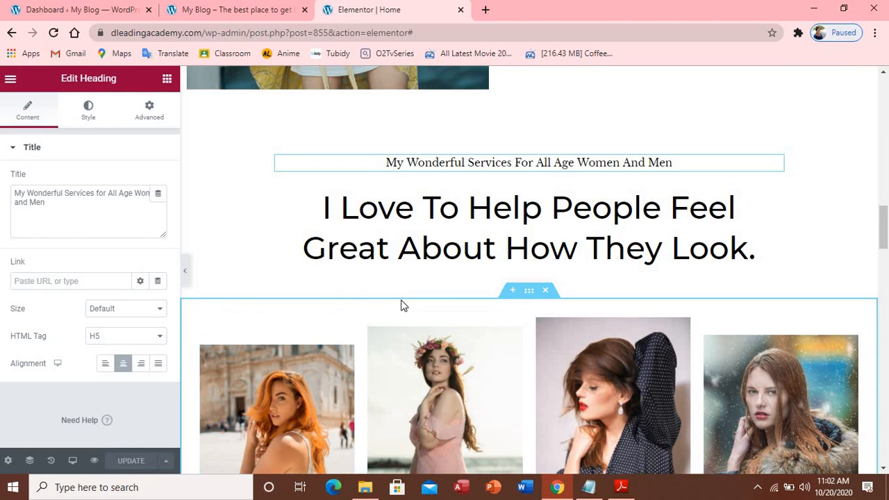
Duplicate the four-photo gallery section so an identical copy of the row sits beneath it
scroll(403, 306, down, 3)
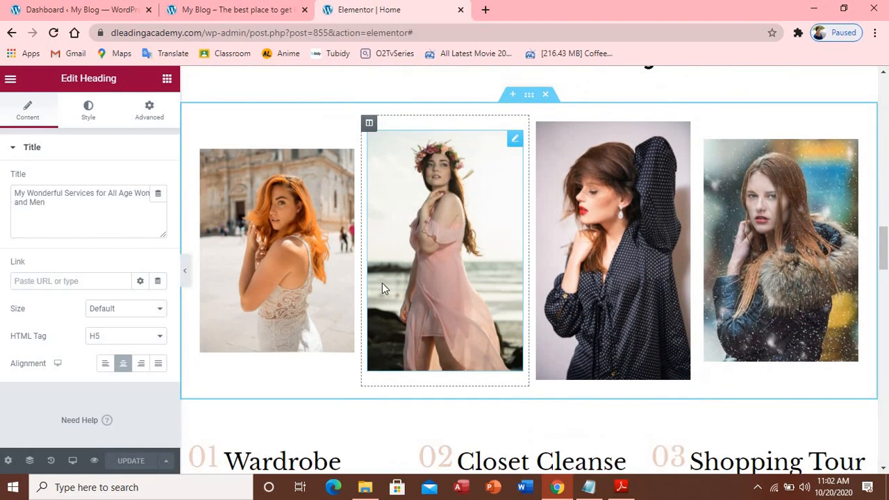
click(282, 290)
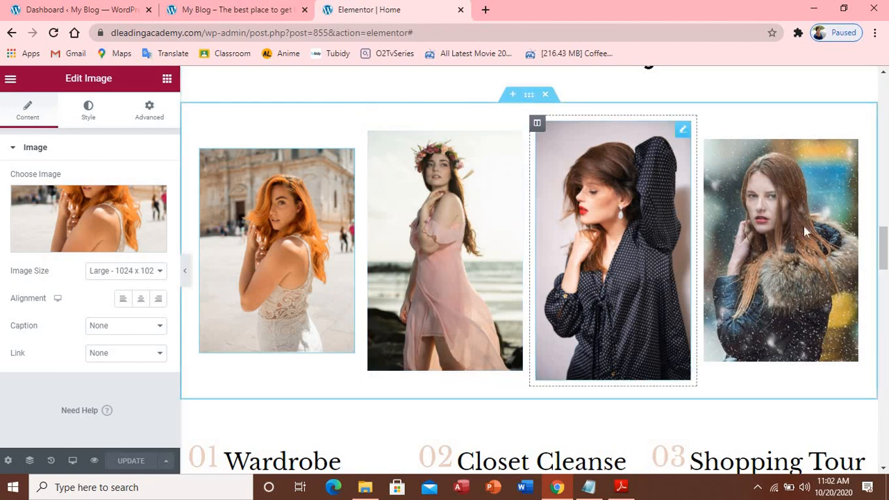
right_click(529, 96)
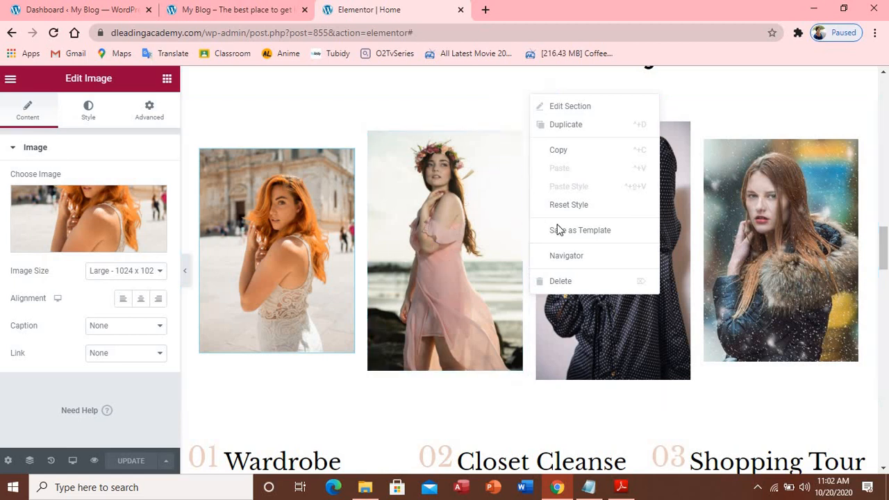
click(579, 129)
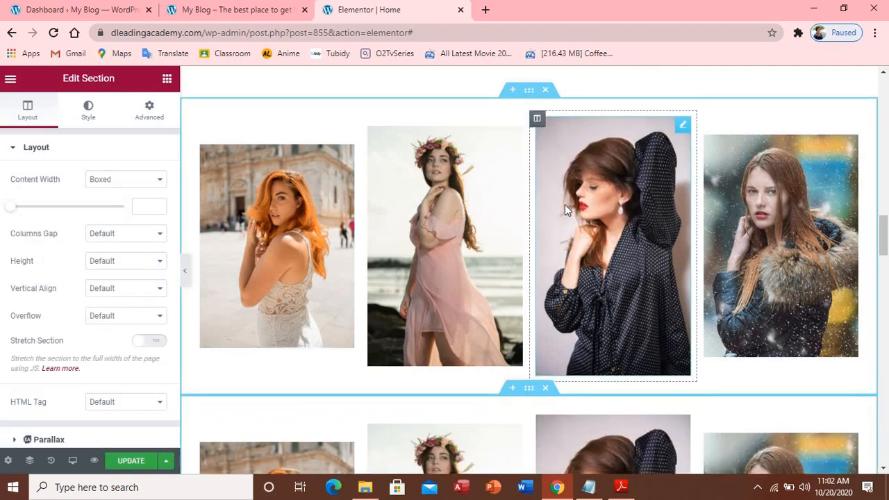
scroll(564, 209, down, 5)
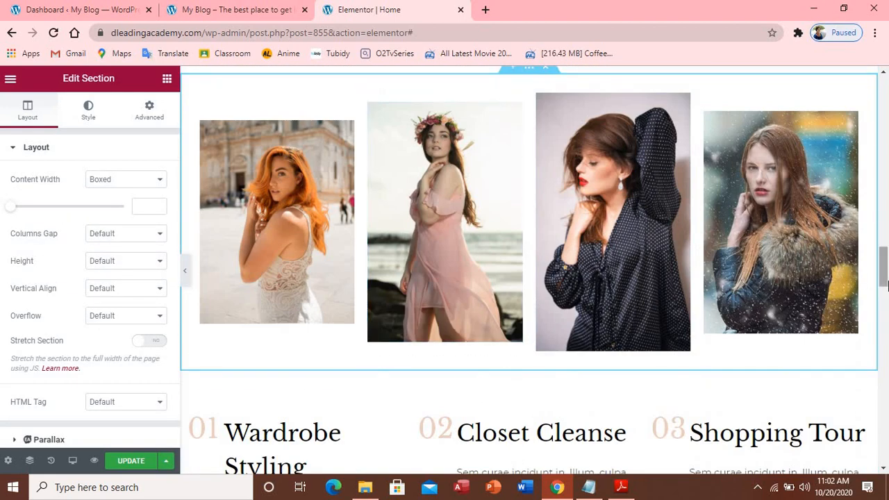
drag(886, 281, 885, 262)
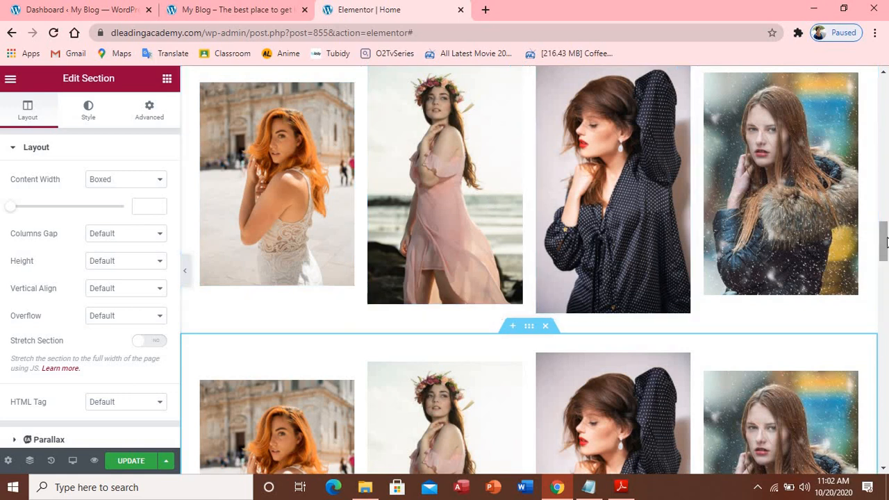
drag(887, 242, 865, 218)
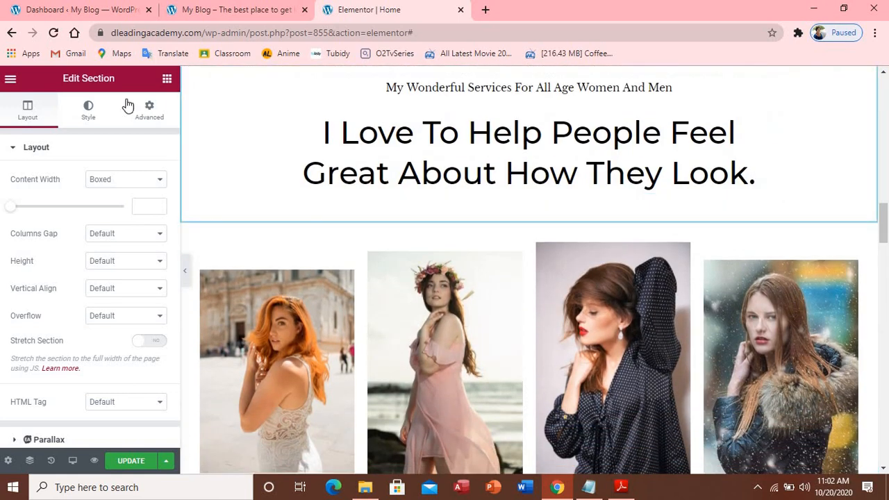
Add a Heading widget above the first gallery photo and title it 'The best deressing in town'
click(168, 79)
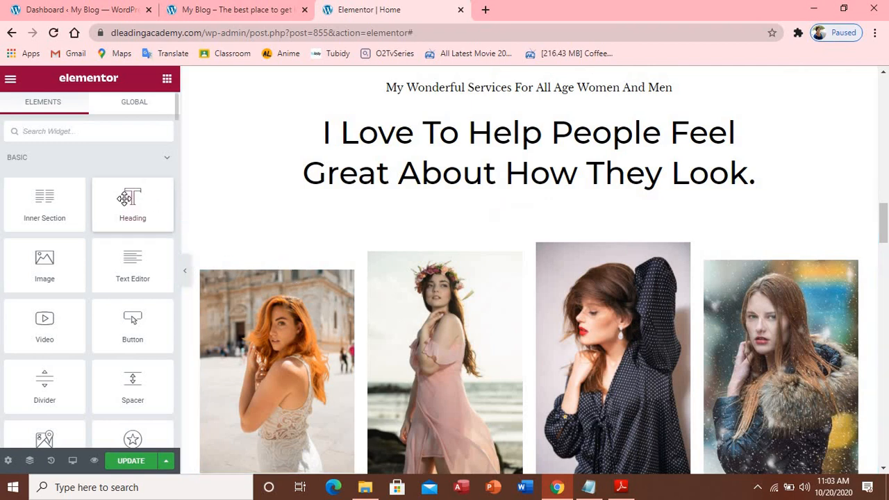
drag(139, 207, 282, 276)
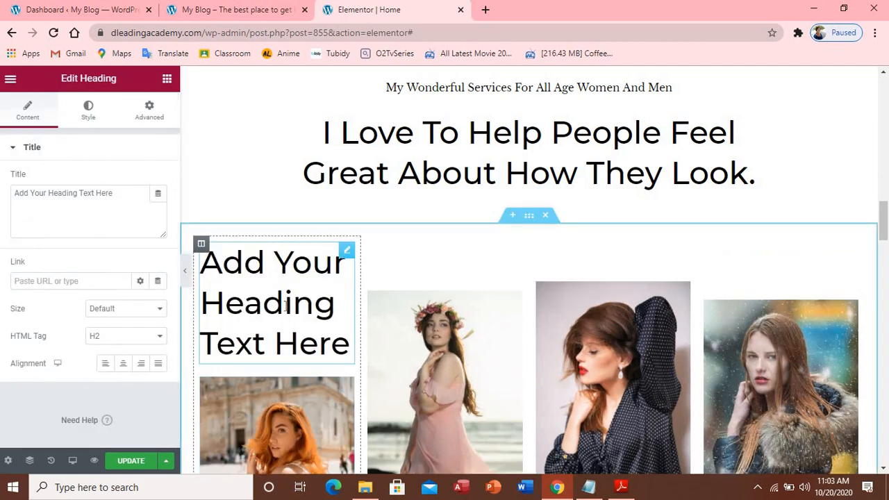
drag(113, 193, 16, 198)
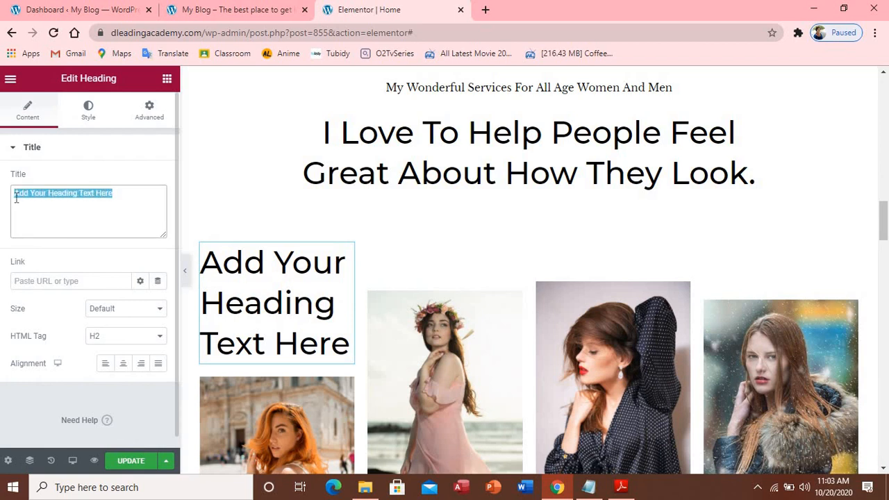
text(The)
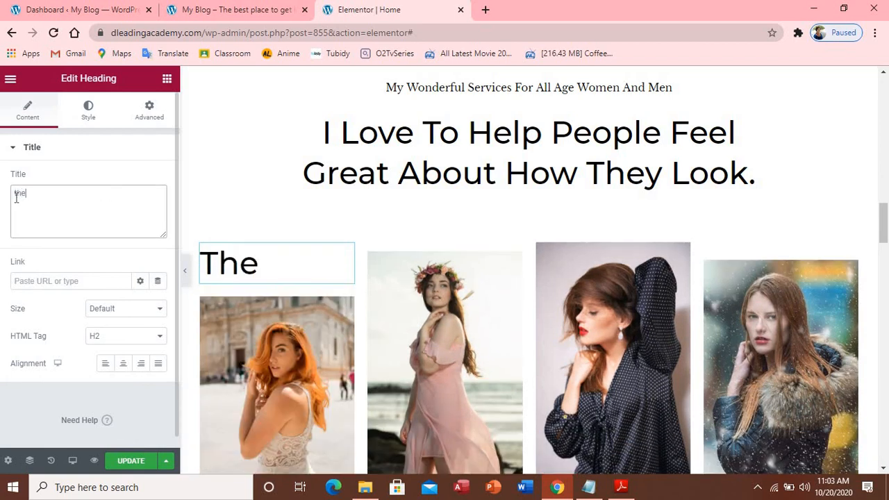
text( be)
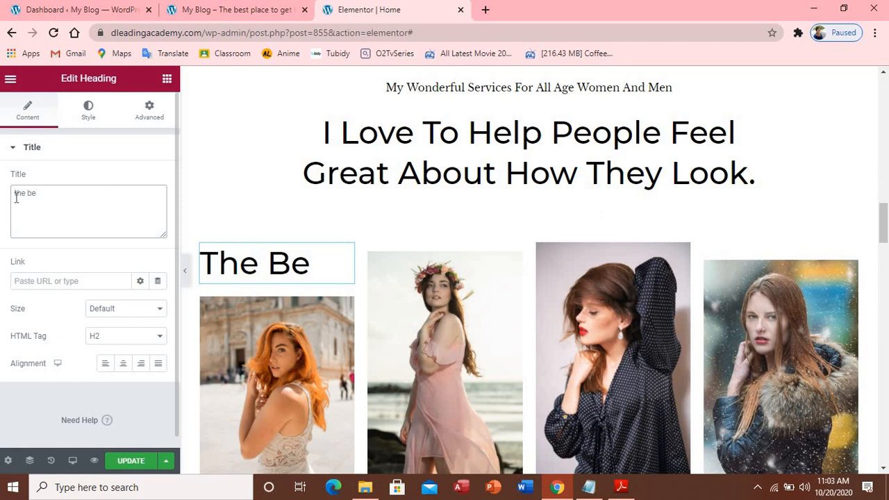
text(st )
text(de)
text(res)
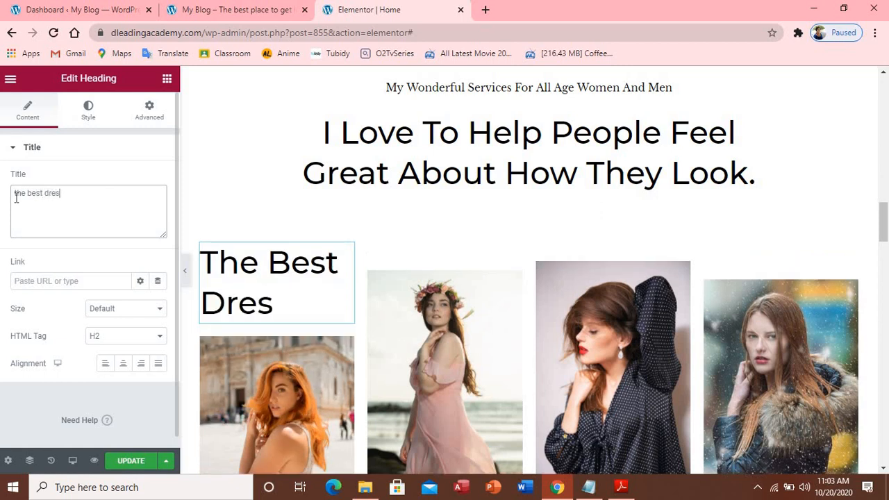
text(sing in)
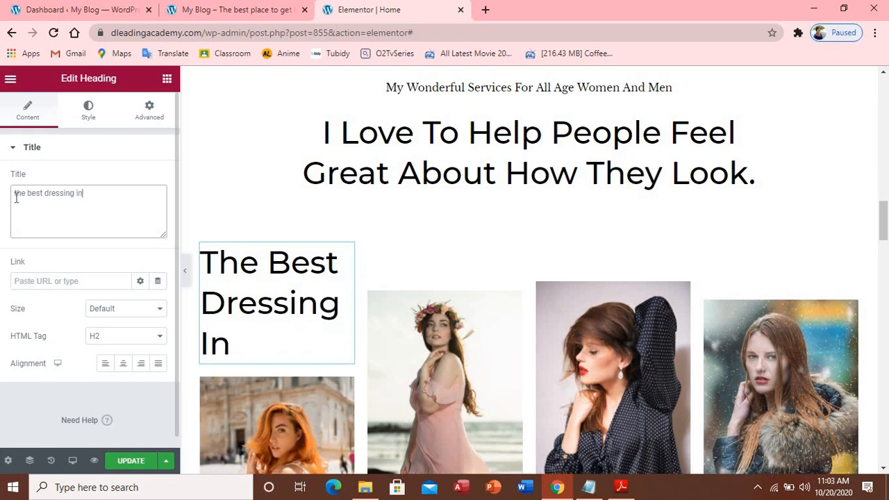
text( town)
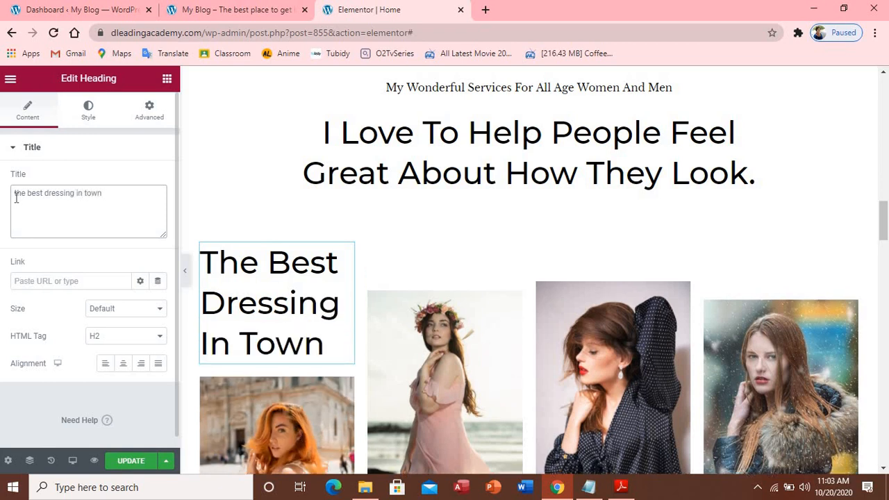
Set the new caption's HTML tag to H3, briefly trying H4, and bring back the widget library
click(160, 337)
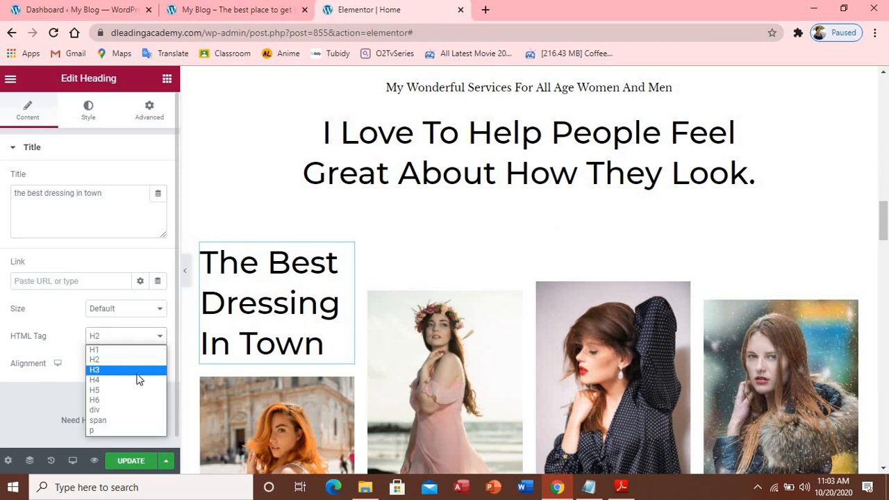
click(131, 380)
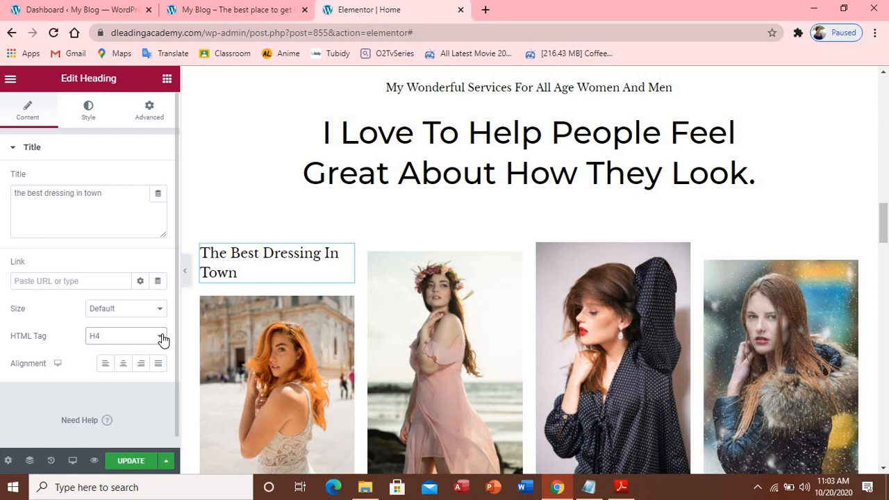
click(159, 337)
click(119, 369)
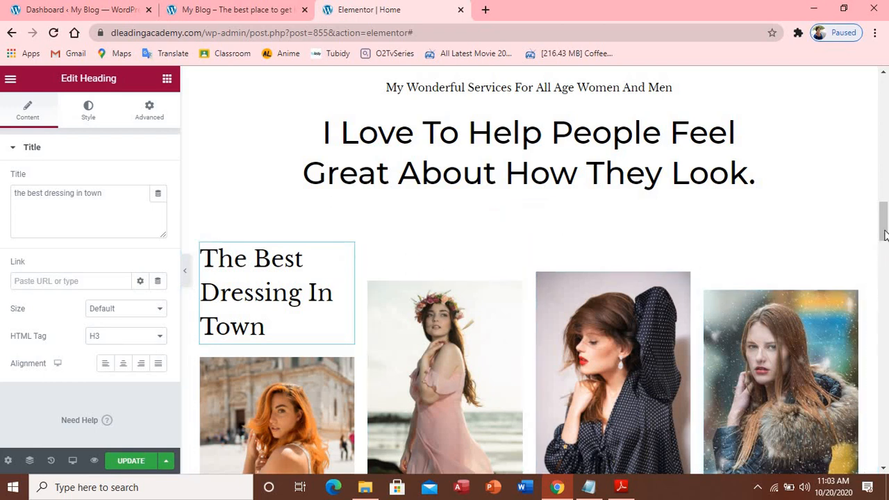
scroll(401, 307, down, 4)
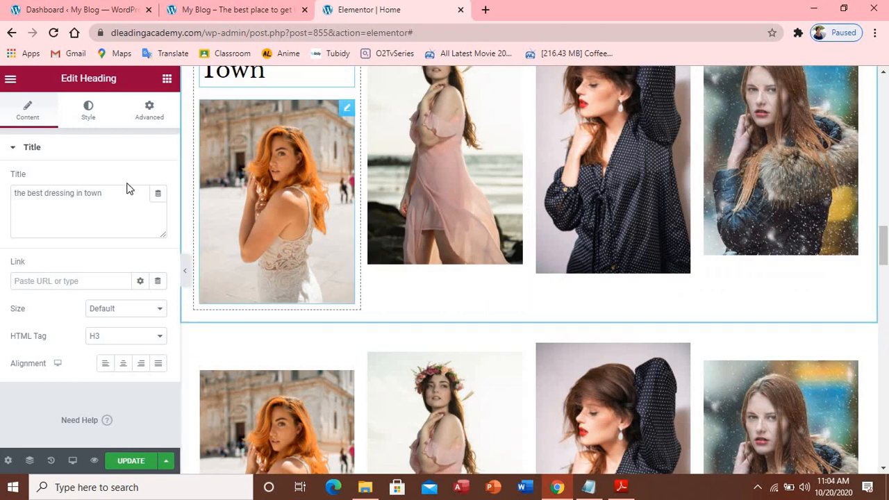
click(166, 81)
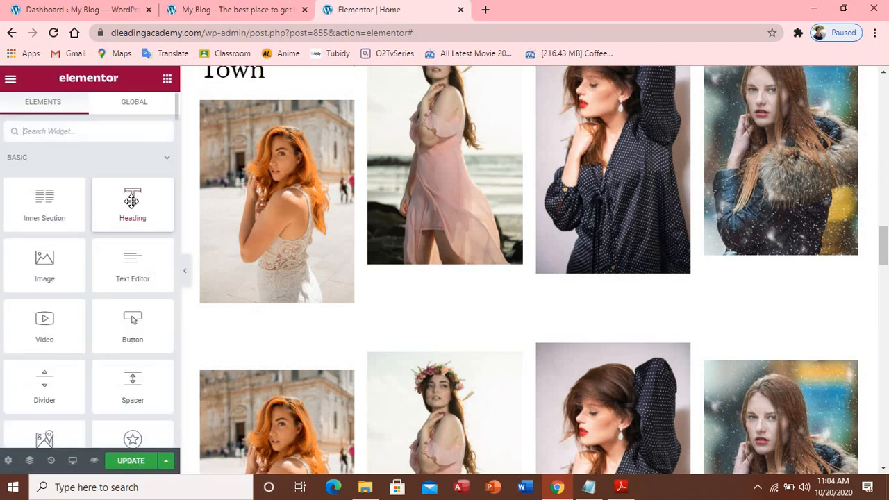
drag(131, 201, 446, 263)
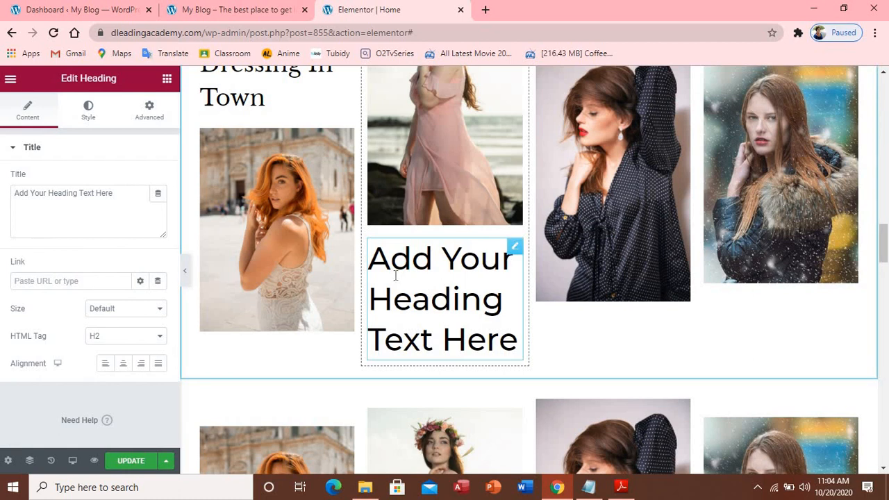
drag(114, 193, 20, 195)
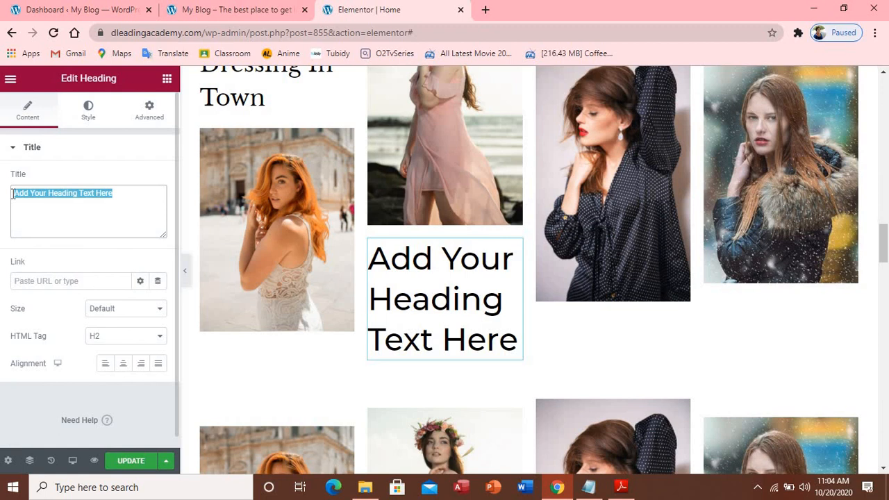
text(R)
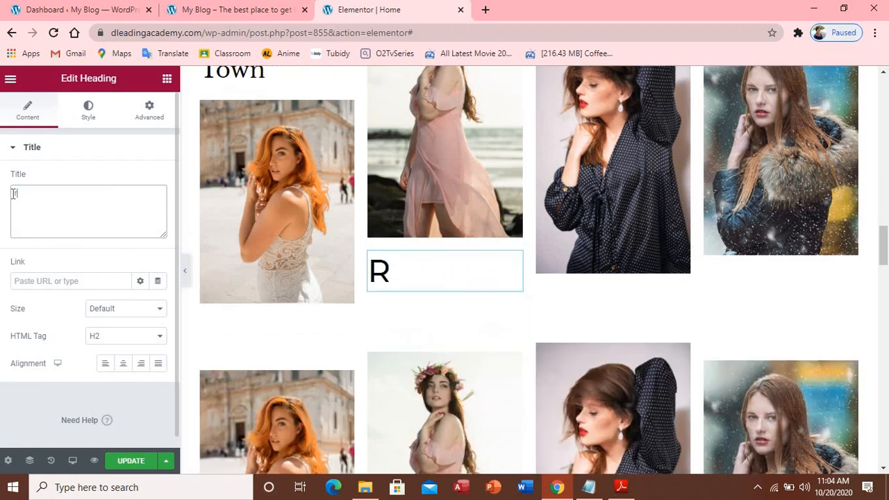
text(egi)
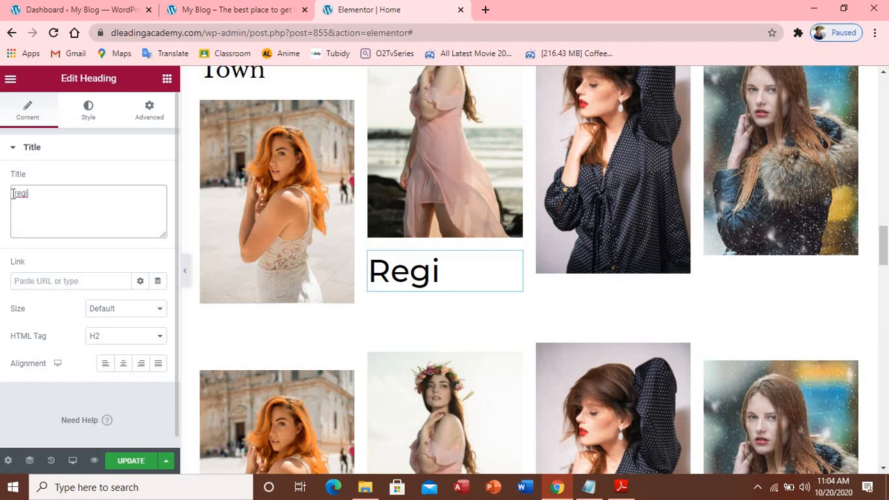
text(na)
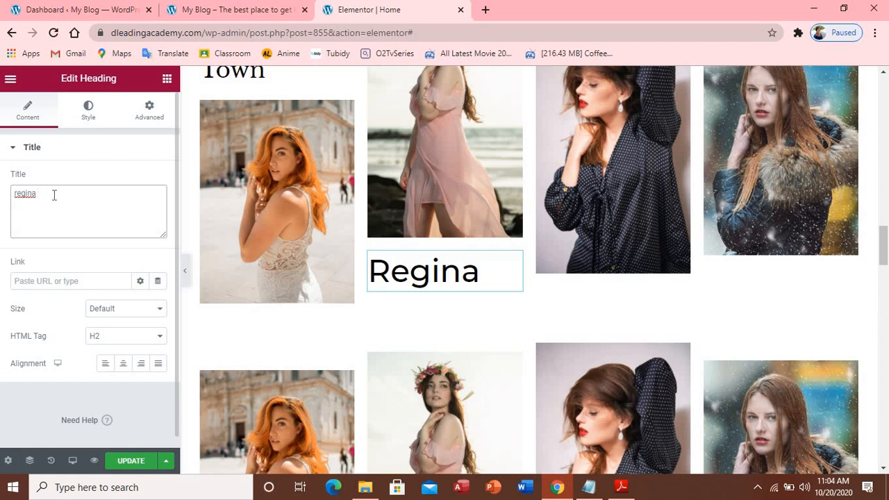
double_click(23, 192)
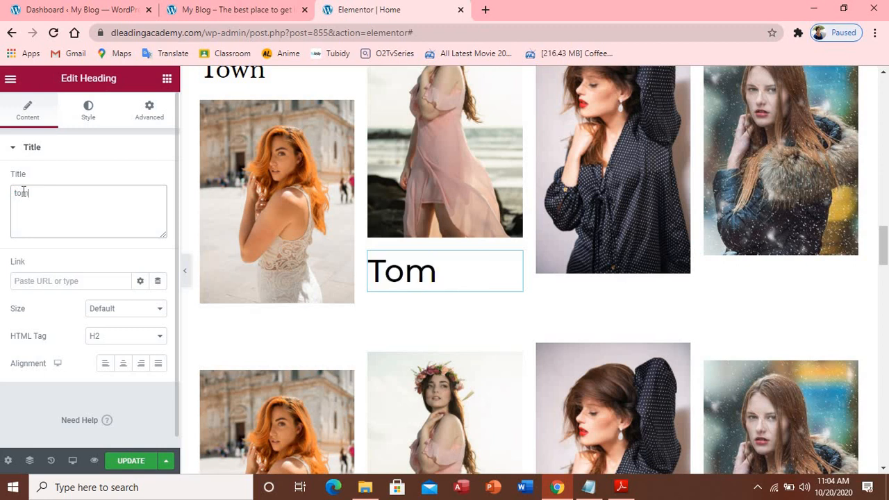
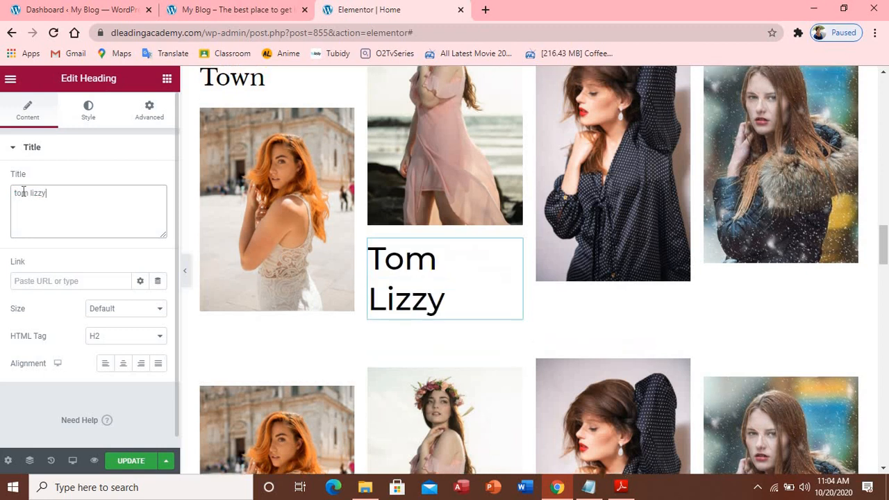
click(162, 336)
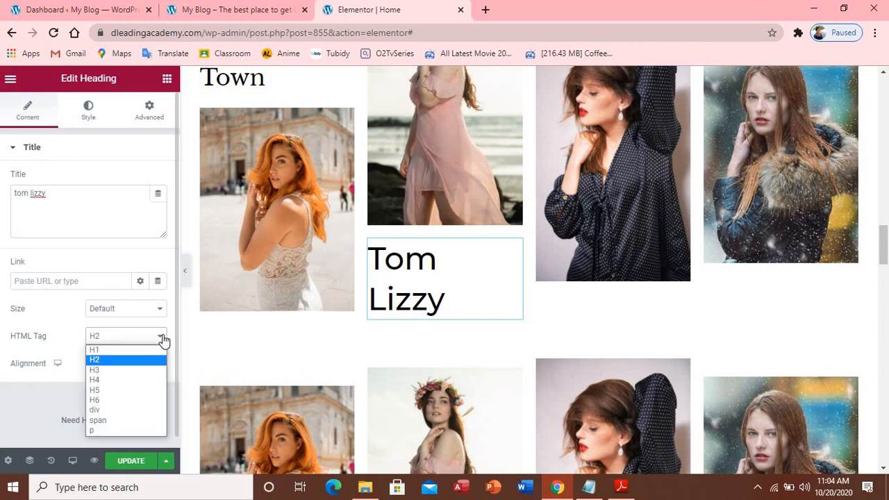
click(147, 371)
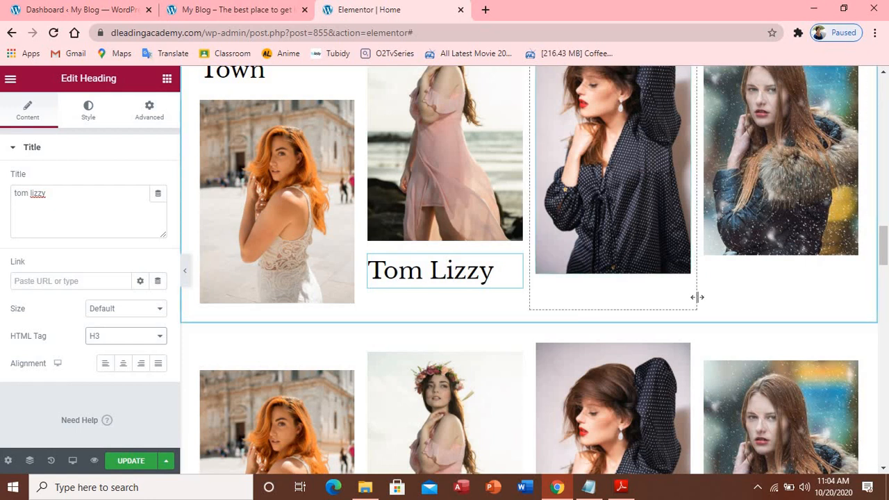
scroll(885, 306, up, 1)
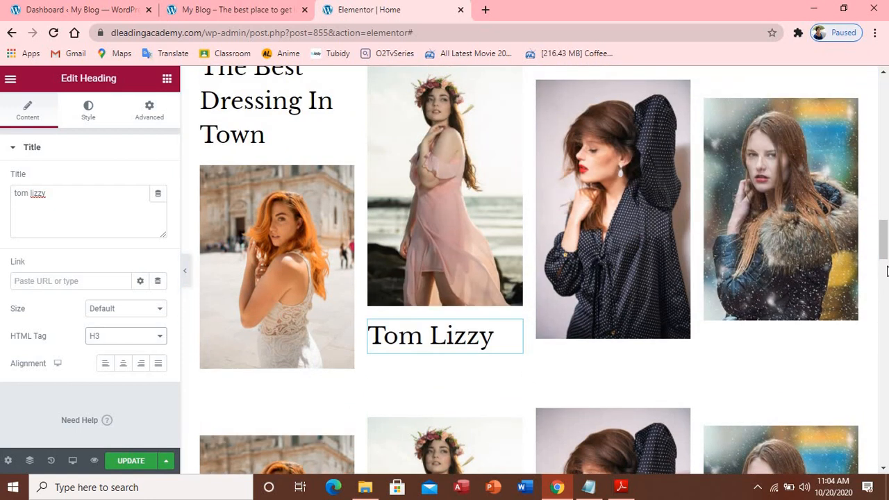
click(469, 226)
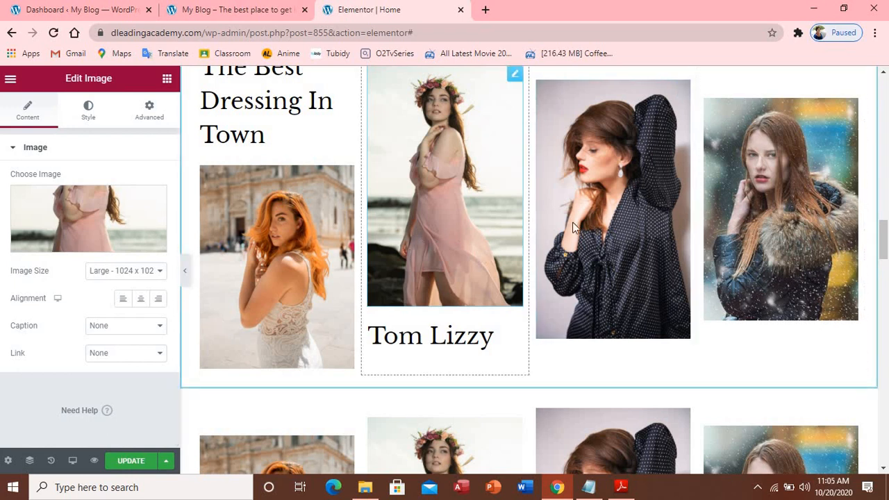
click(160, 354)
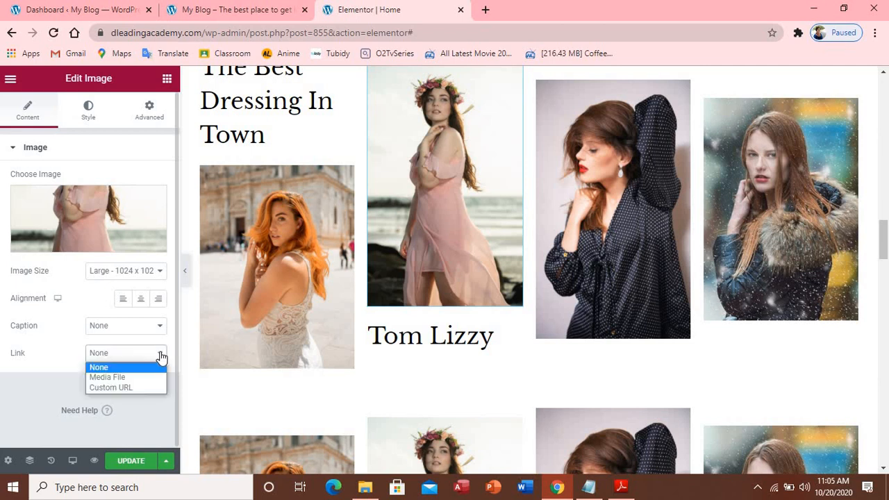
click(139, 389)
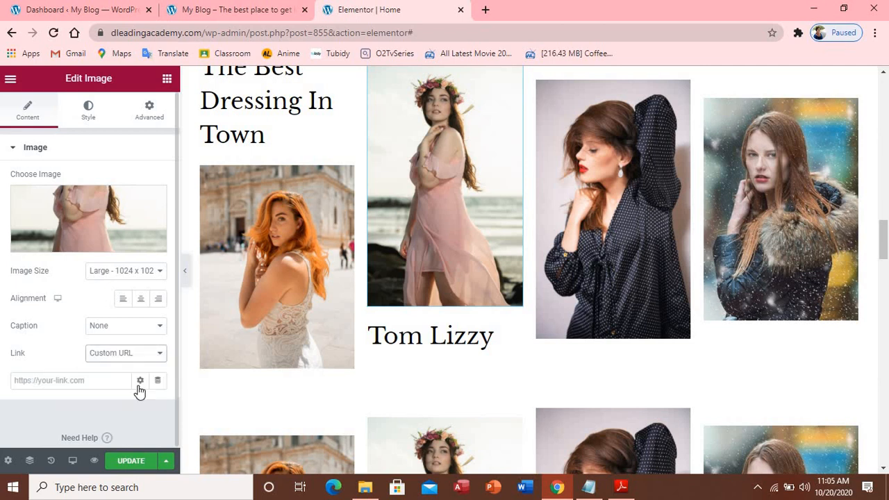
click(94, 382)
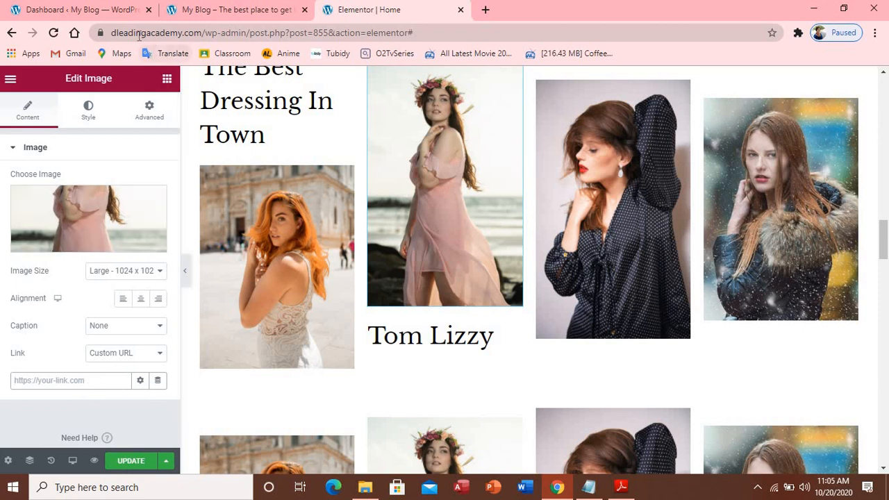
drag(112, 34, 205, 41)
key(ctrl+c)
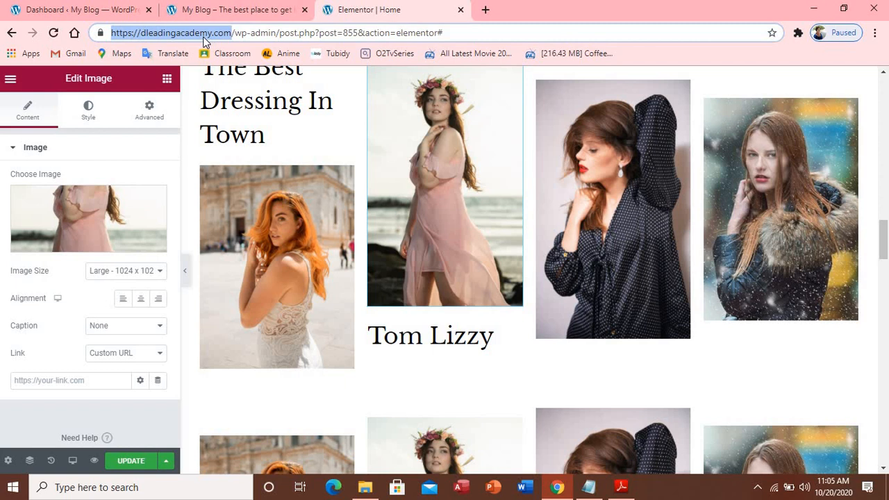
click(36, 379)
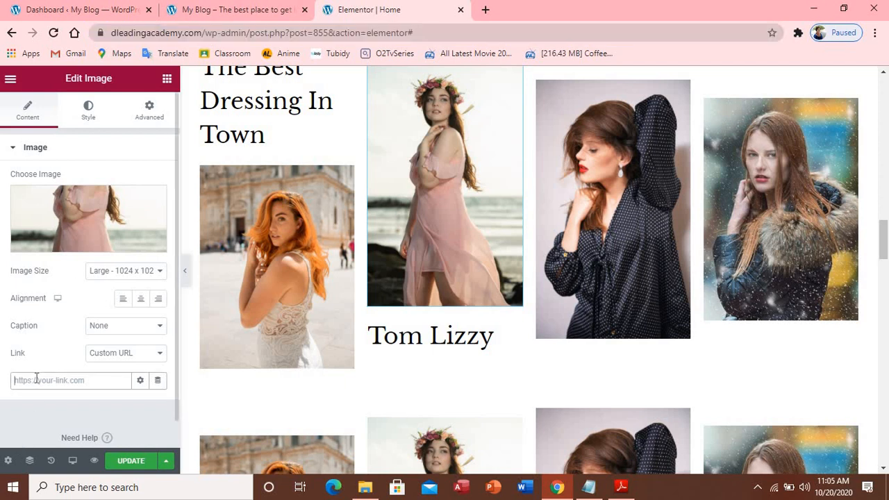
key(ctrl+v)
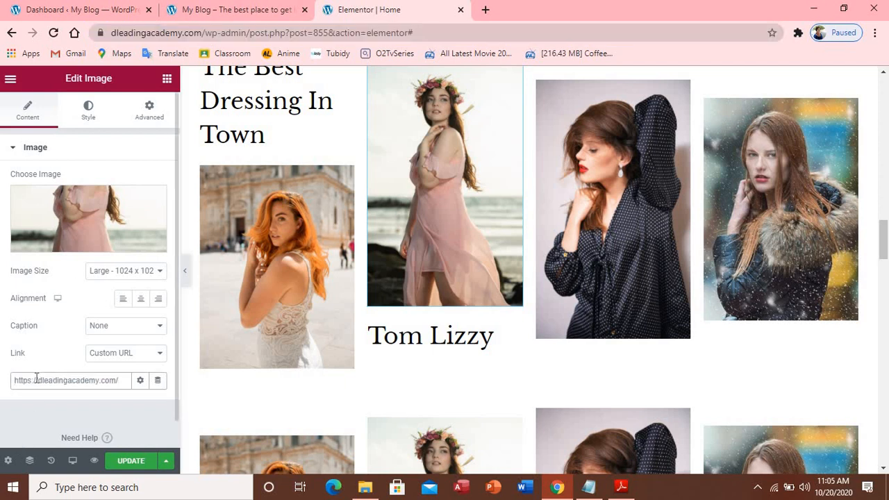
text(blog)
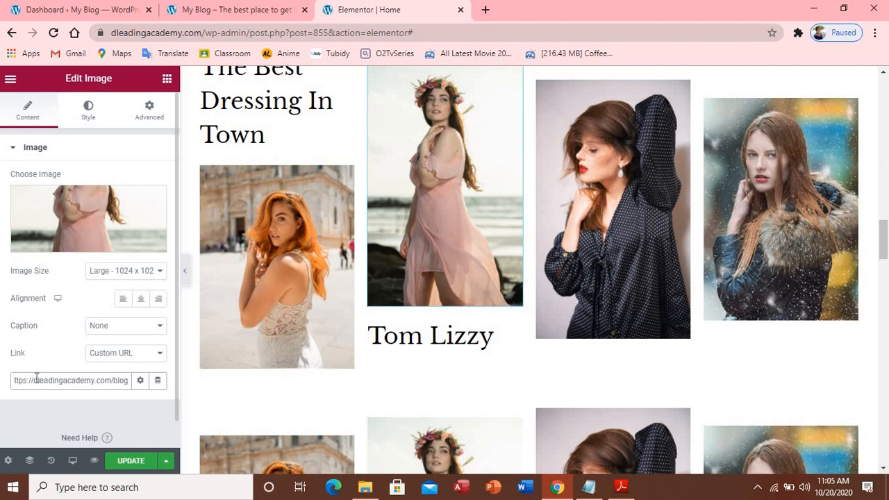
text(/)
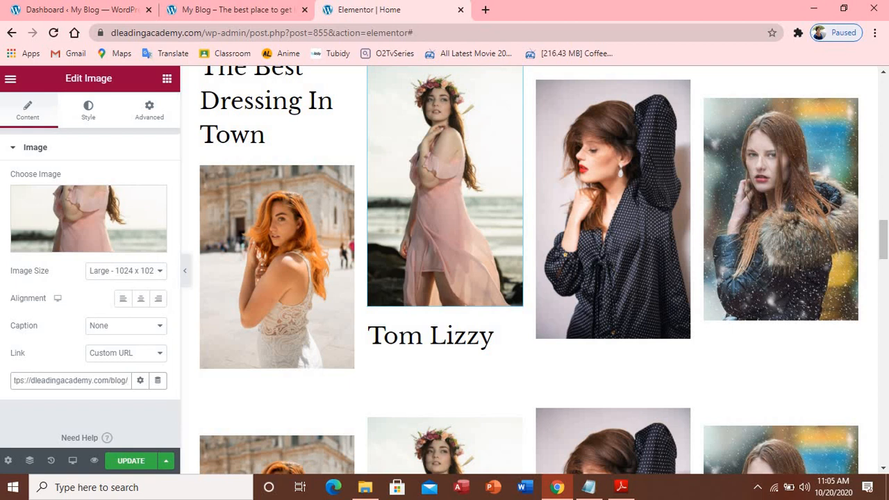
click(134, 462)
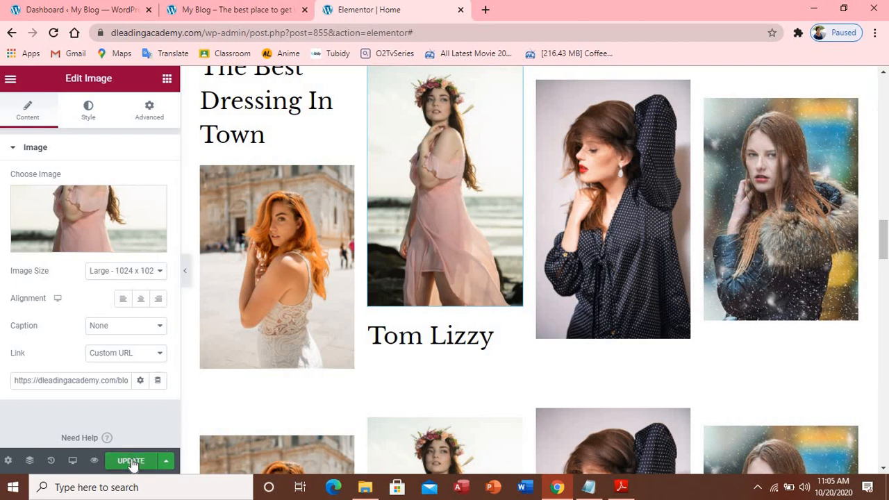
Reload the live K.A.R.A. home page and scroll to the four-portrait gallery to check the captions
click(204, 13)
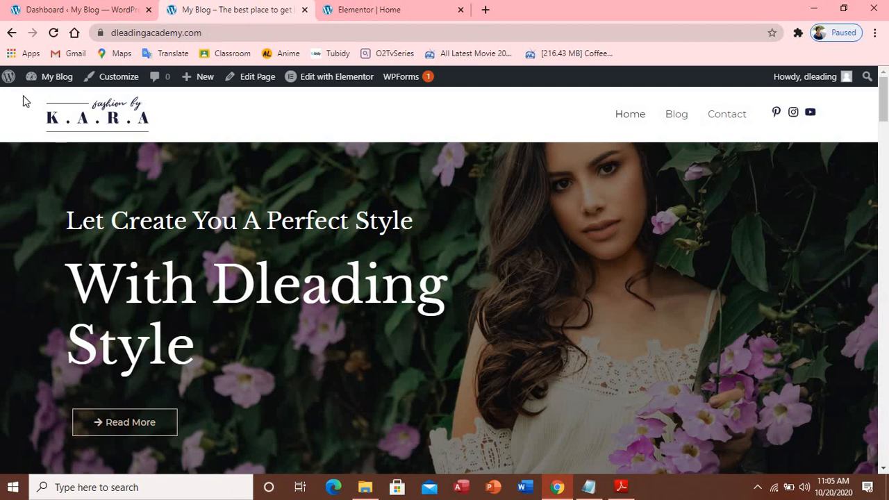
click(53, 35)
scroll(390, 195, down, 4)
scroll(393, 197, down, 9)
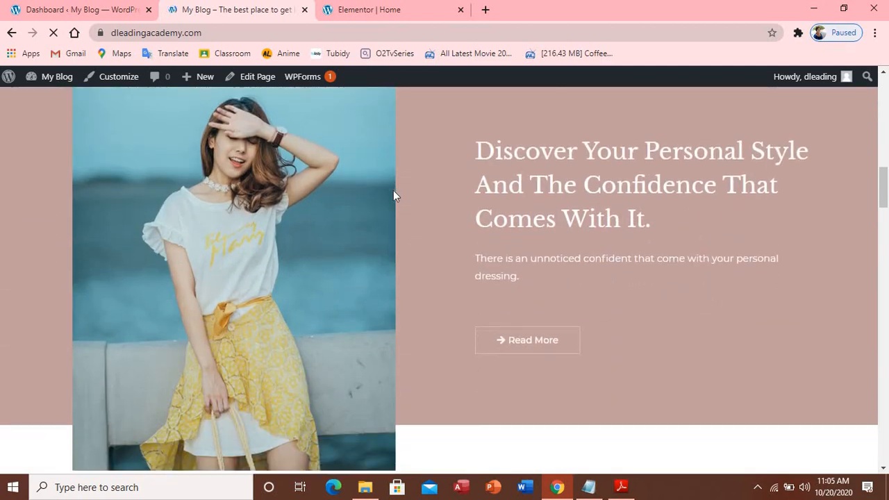
scroll(498, 225, down, 2)
scroll(499, 224, down, 2)
scroll(500, 224, down, 2)
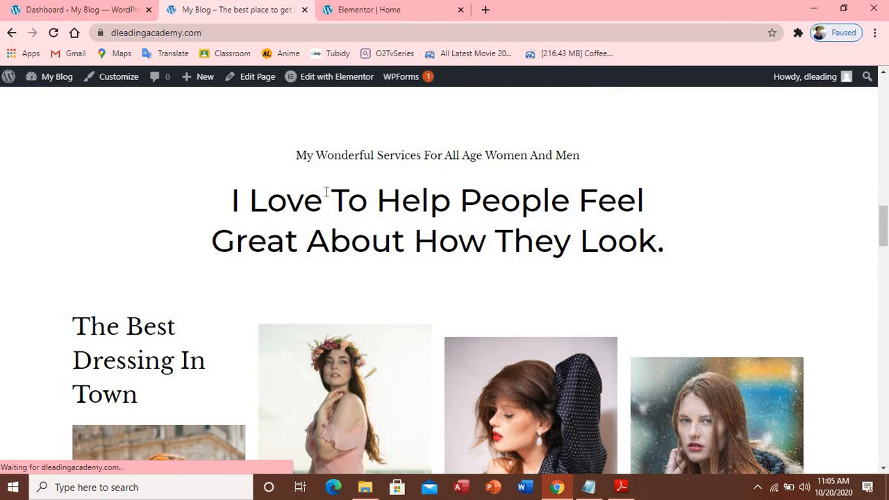
scroll(671, 227, down, 4)
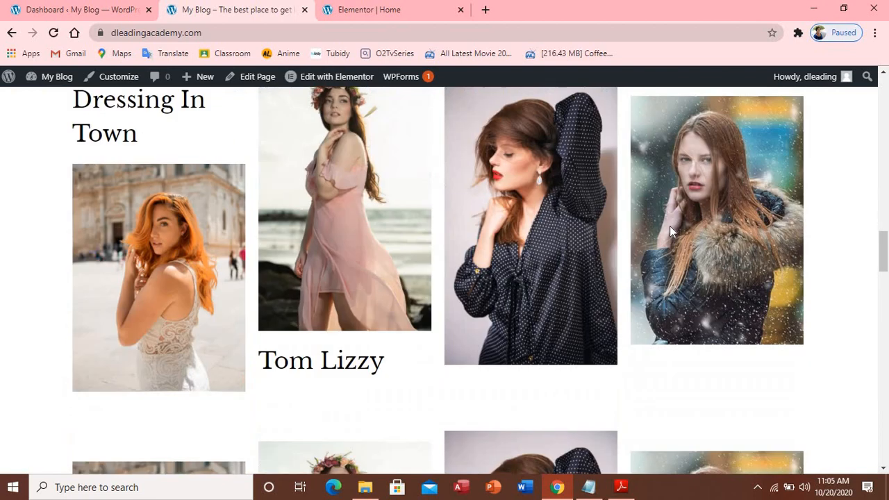
scroll(671, 229, up, 3)
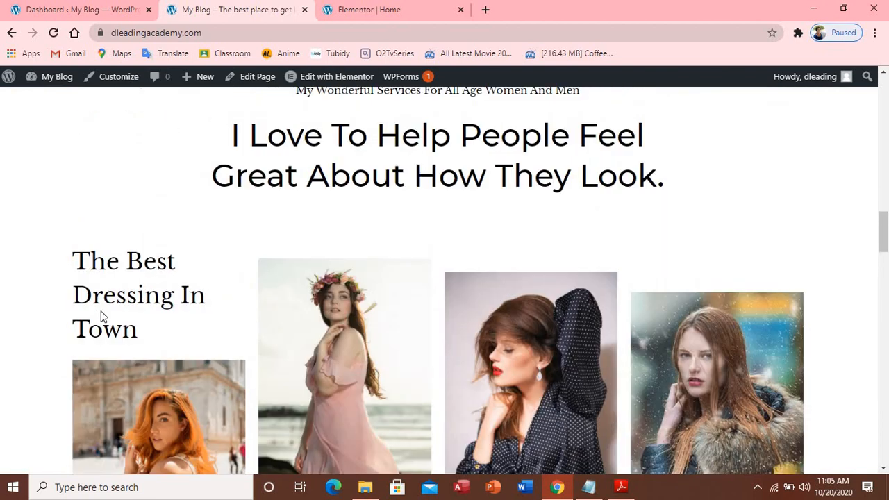
scroll(217, 211, down, 1)
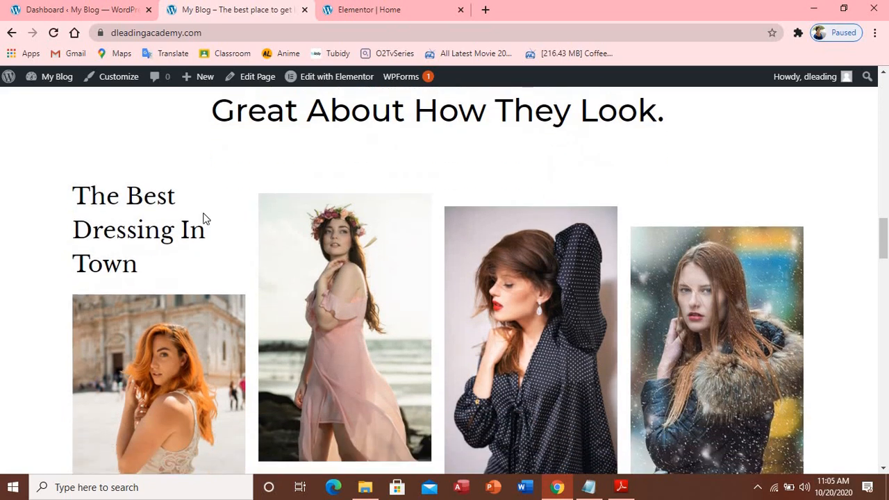
scroll(241, 324, down, 2)
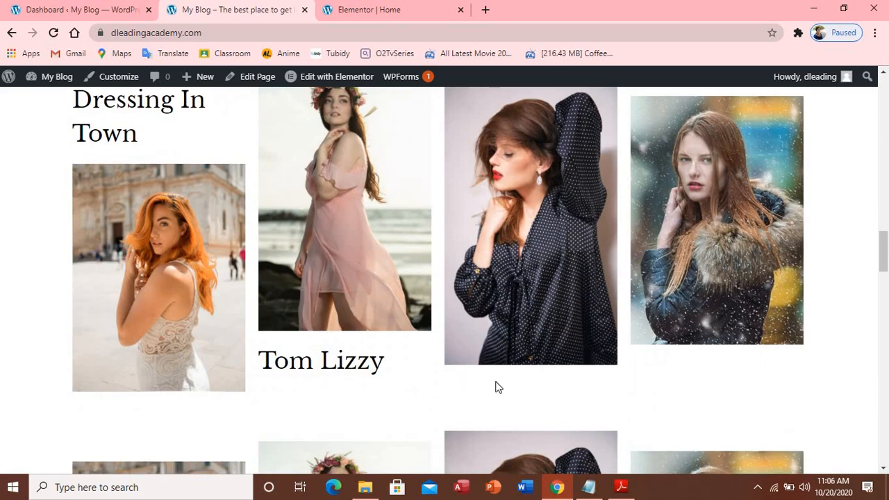
scroll(404, 351, up, 2)
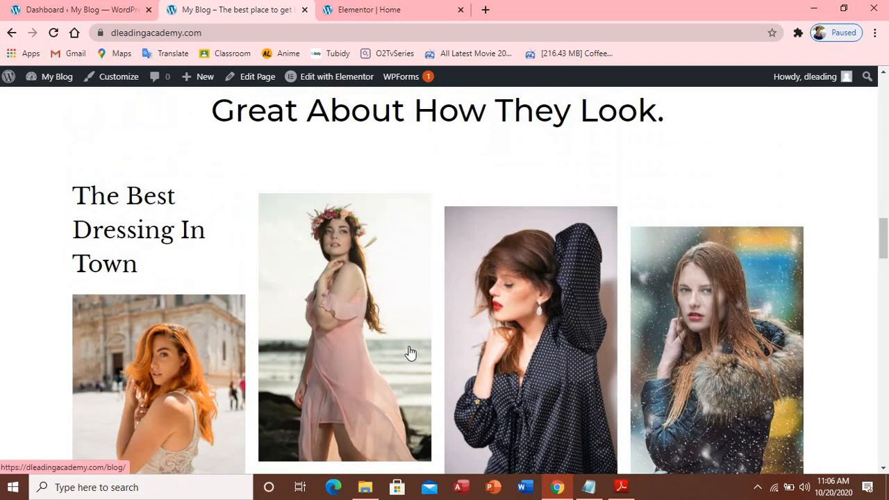
scroll(447, 342, down, 4)
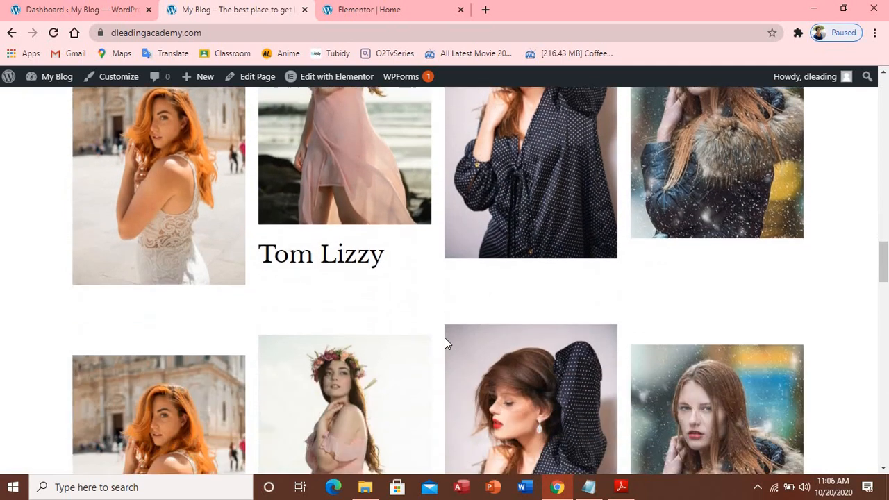
scroll(445, 337, down, 2)
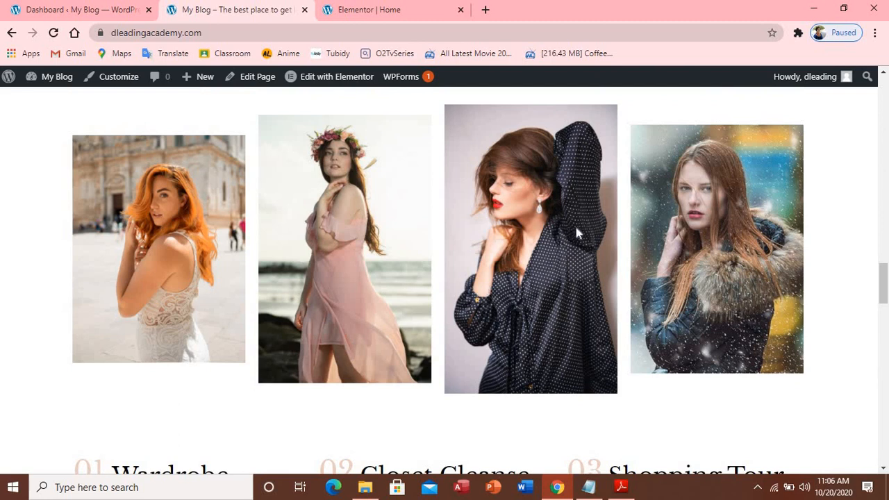
scroll(705, 250, down, 4)
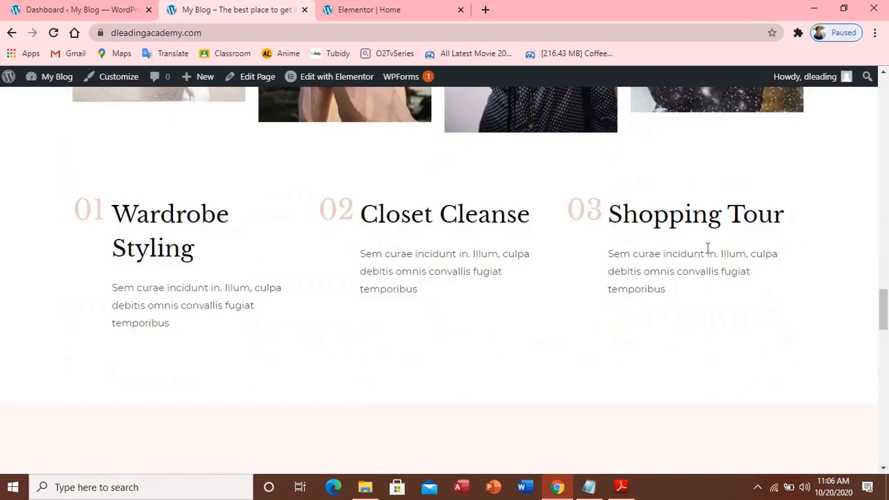
scroll(709, 243, up, 4)
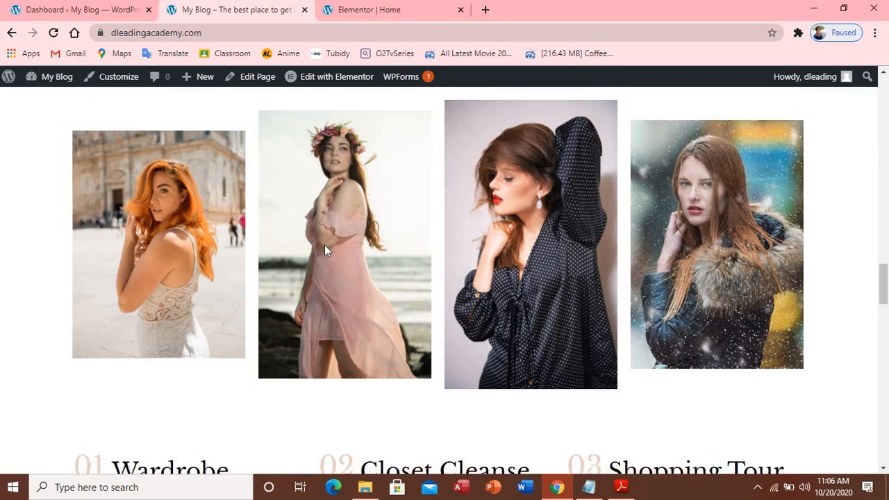
scroll(325, 245, up, 4)
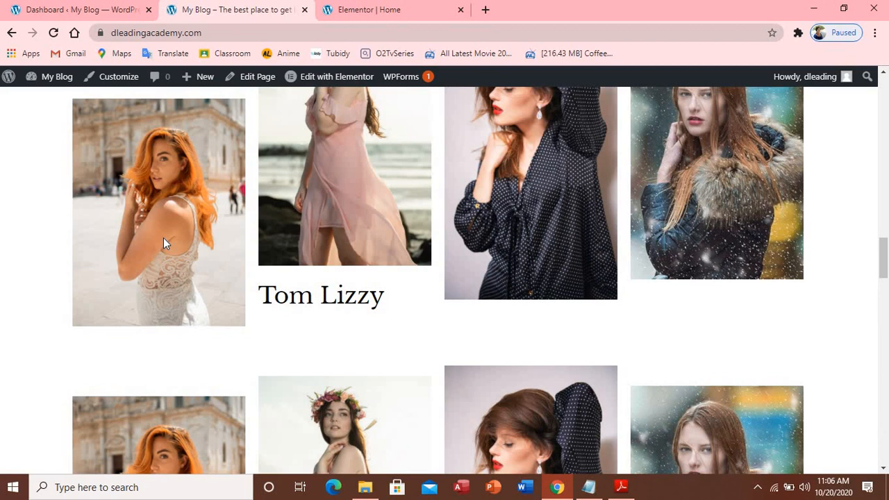
click(298, 213)
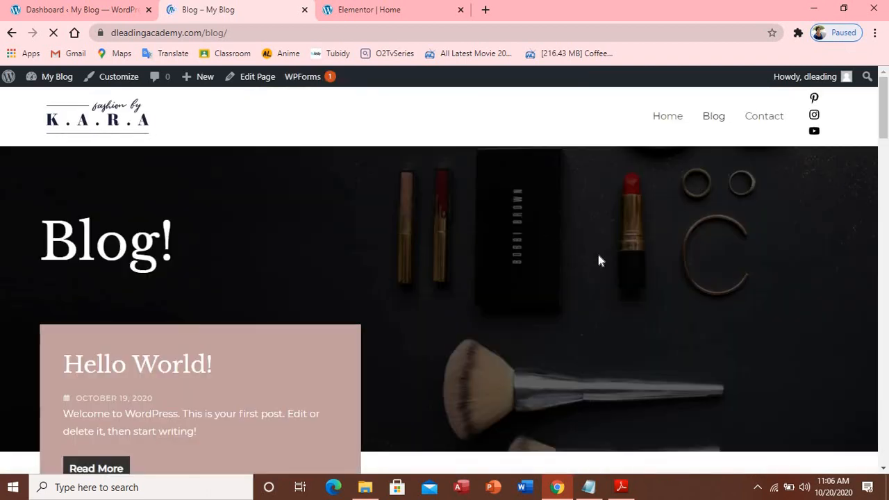
scroll(673, 249, down, 15)
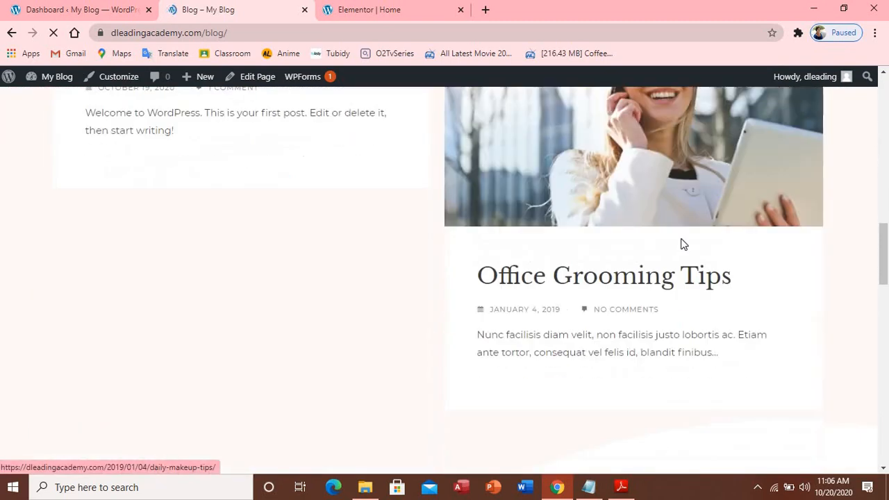
scroll(686, 243, up, 15)
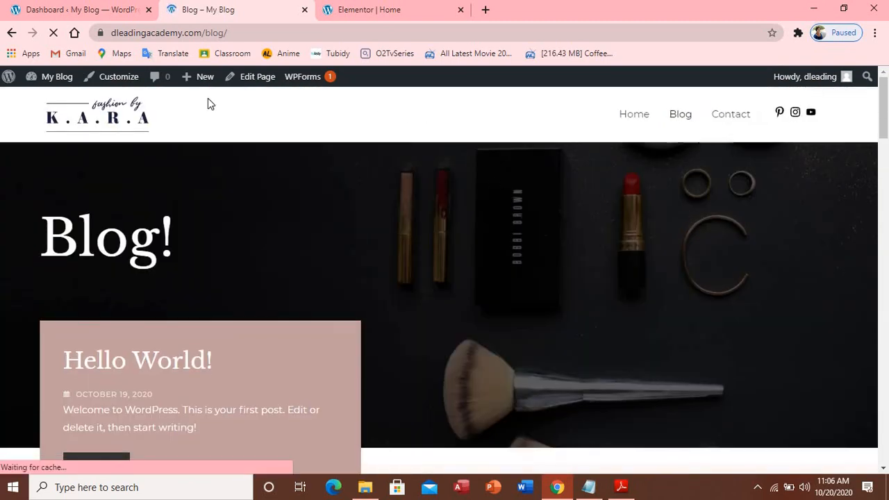
click(630, 118)
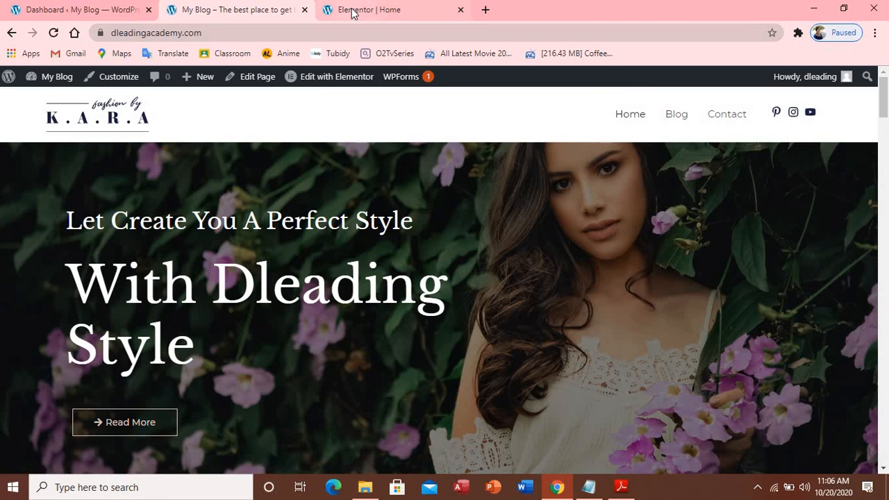
In the editor, delete the extra image section and return to the gallery row
click(351, 10)
scroll(886, 219, down, 4)
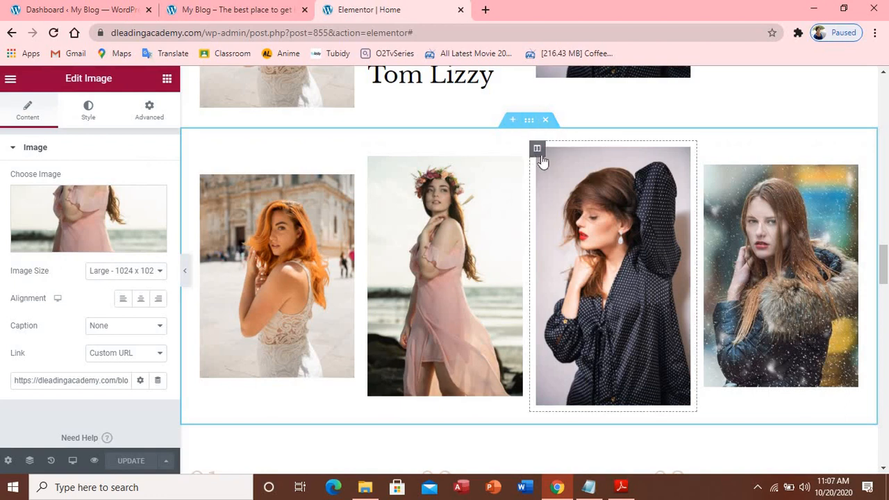
click(546, 120)
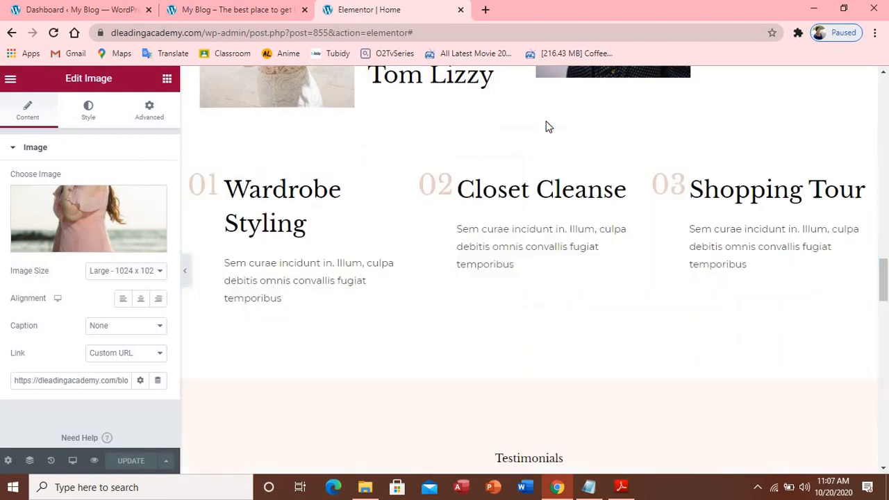
scroll(558, 173, up, 4)
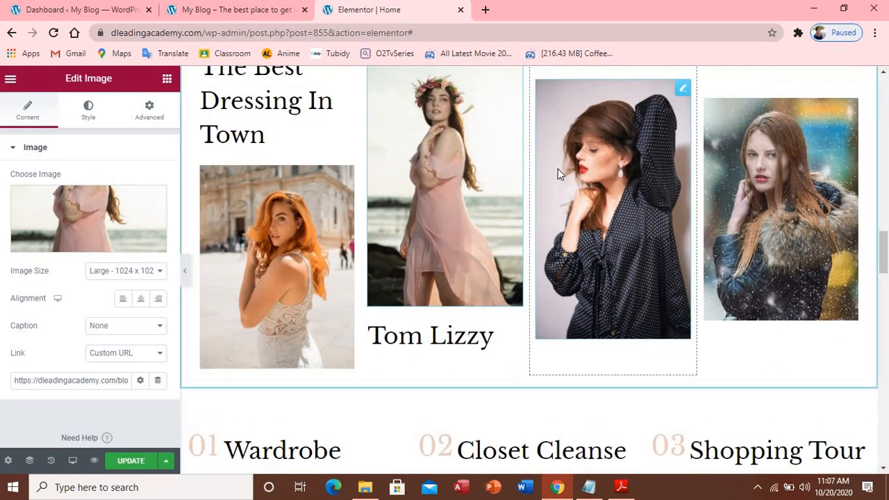
scroll(558, 173, up, 2)
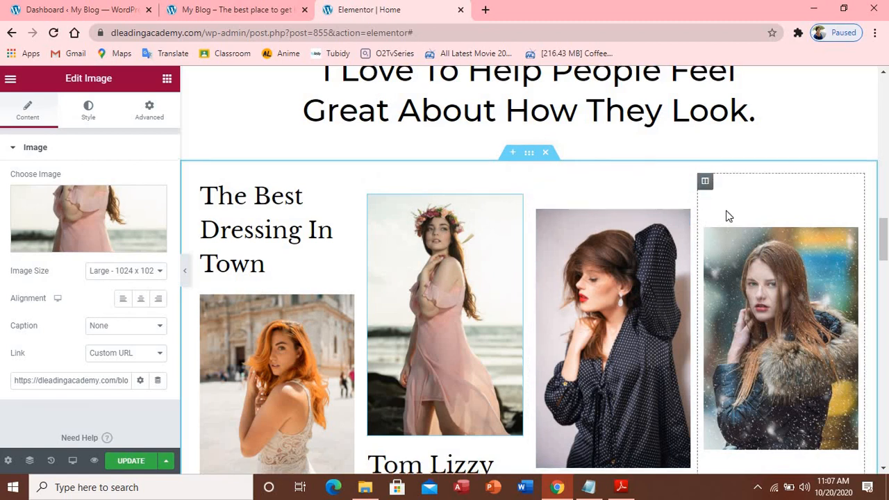
scroll(727, 215, down, 2)
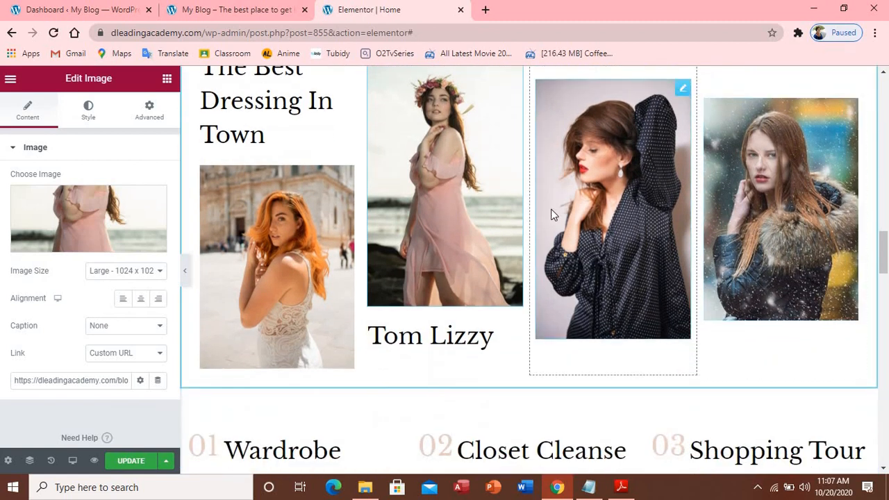
scroll(554, 212, up, 2)
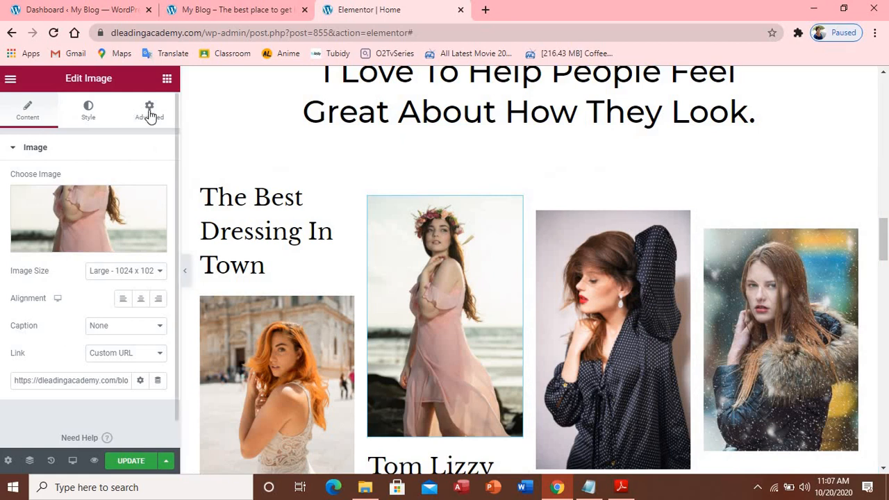
Add an H3 heading 'The latest style' atop the second gallery column, then begin placing another heading
click(166, 80)
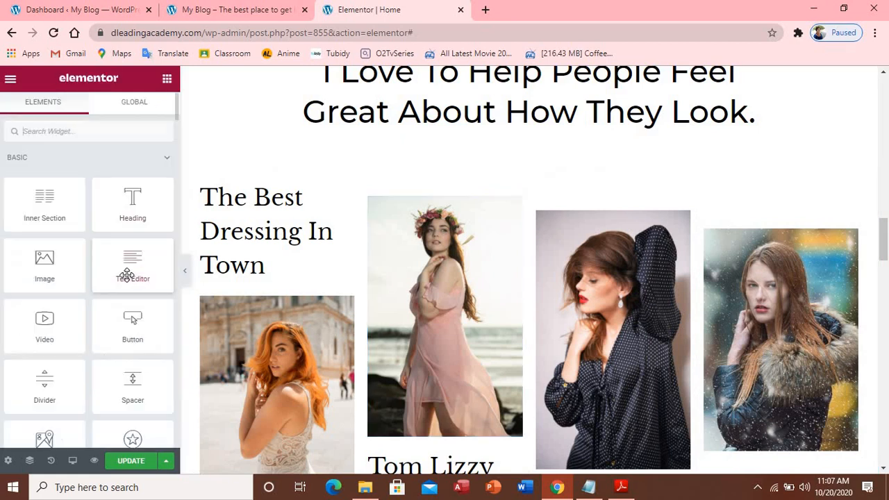
drag(132, 217, 439, 203)
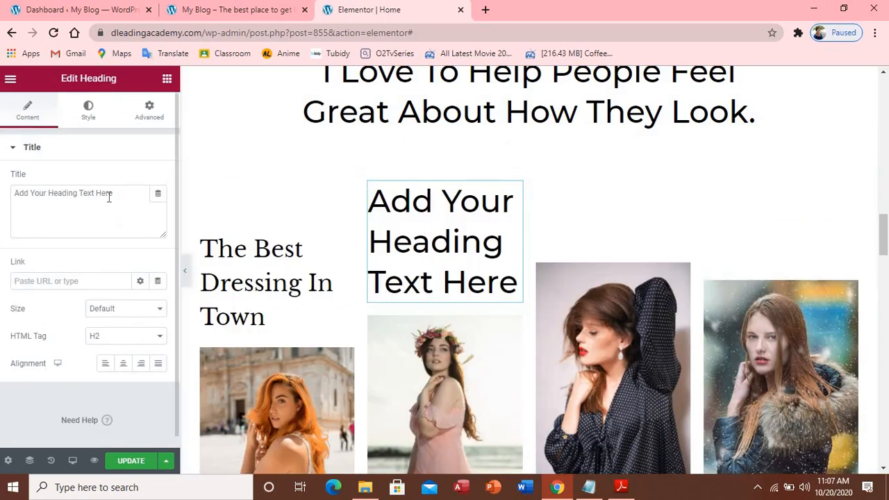
drag(109, 198, 19, 198)
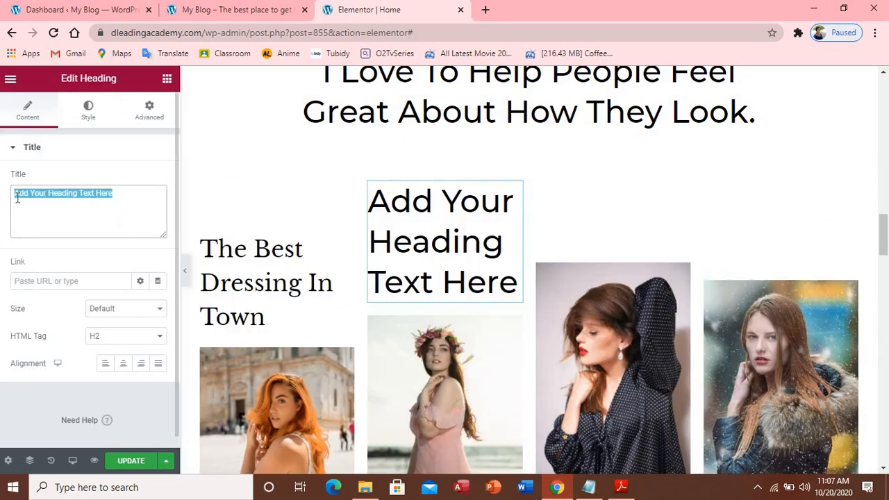
text(The )
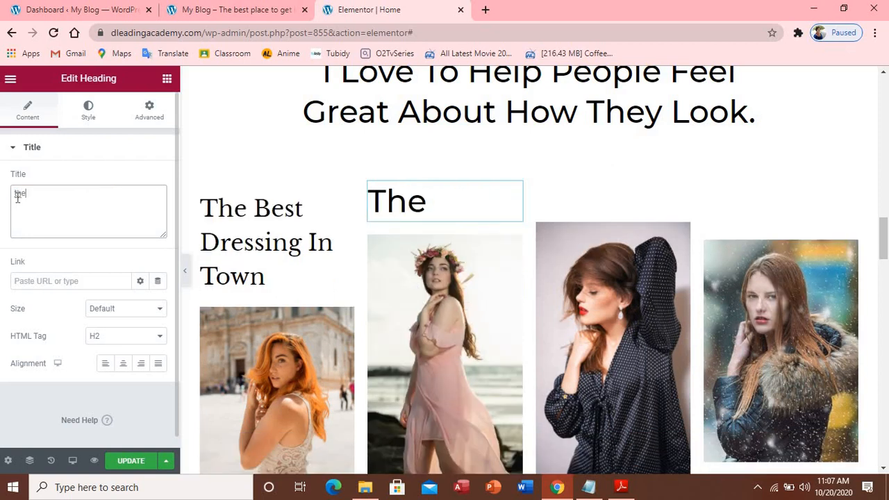
text(laste)
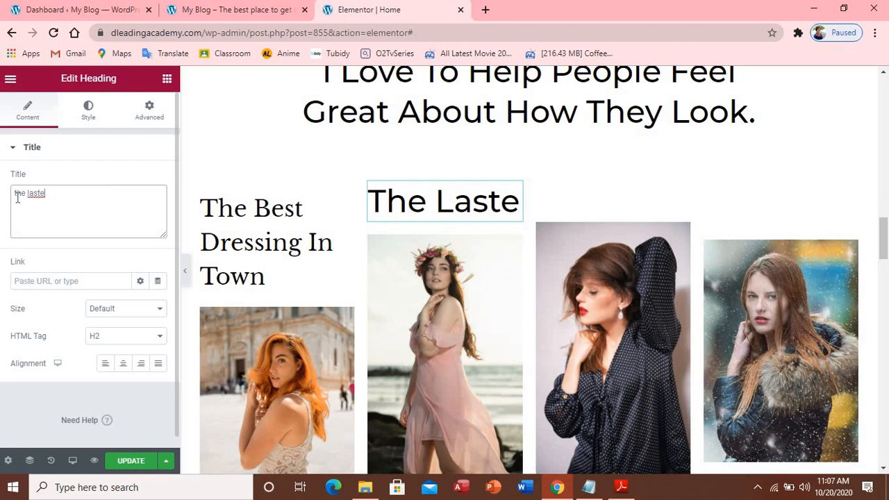
key(BackSpace)
key(BackSpace)
key(BackSpace)
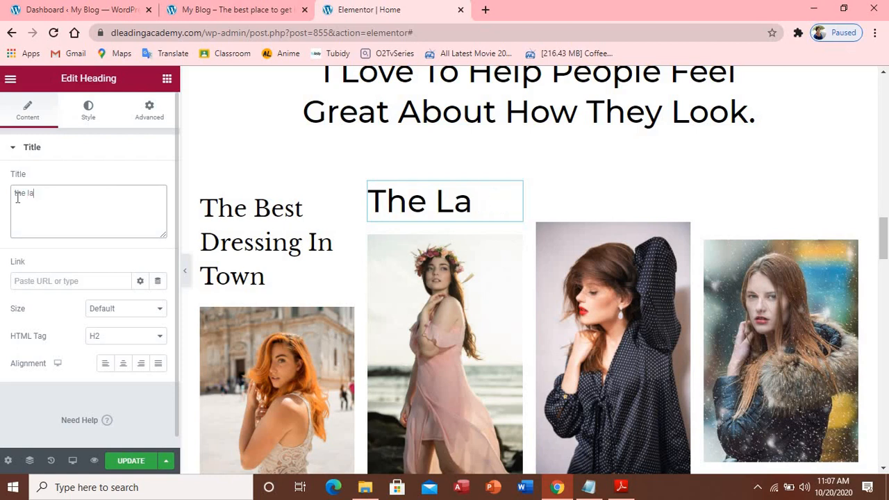
text(test )
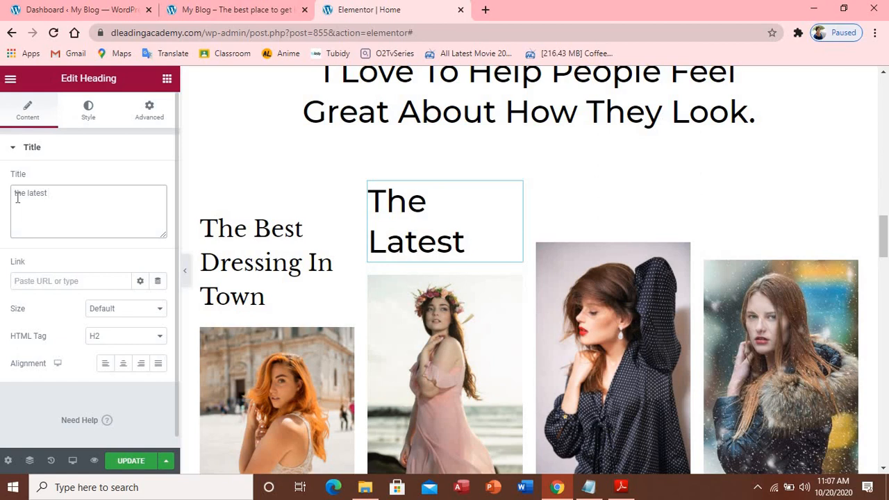
text(sty)
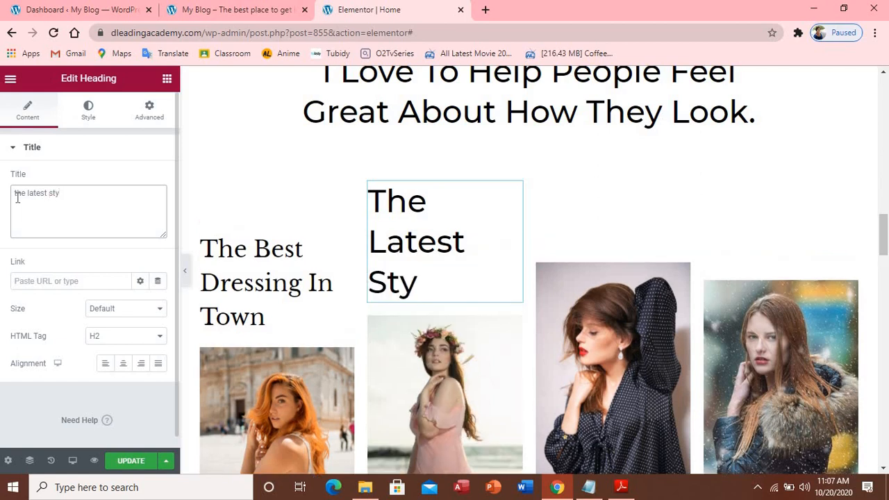
text(le)
click(160, 338)
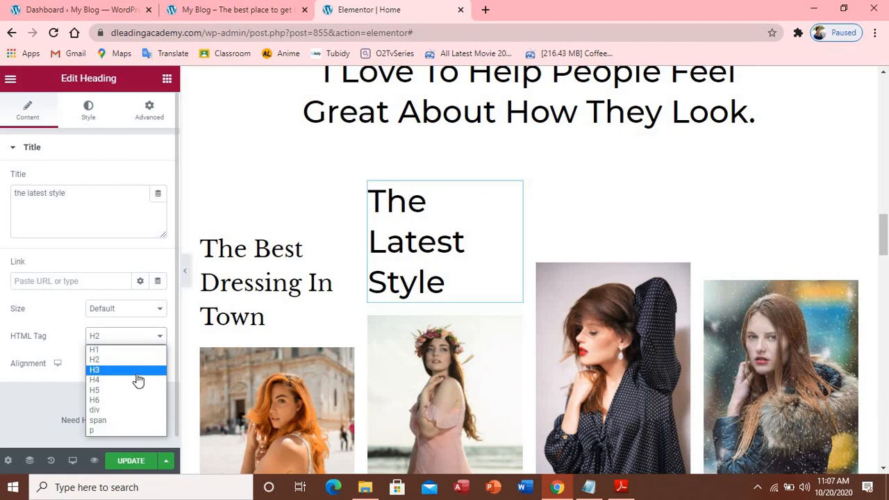
click(137, 375)
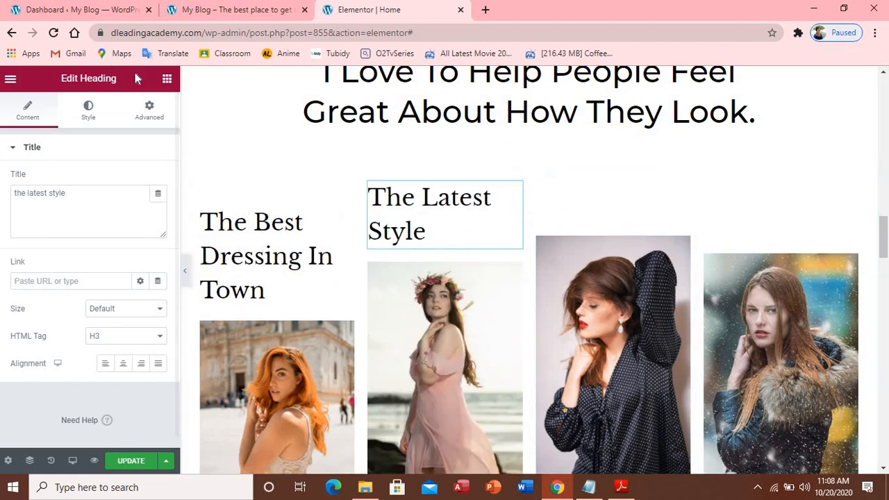
click(166, 80)
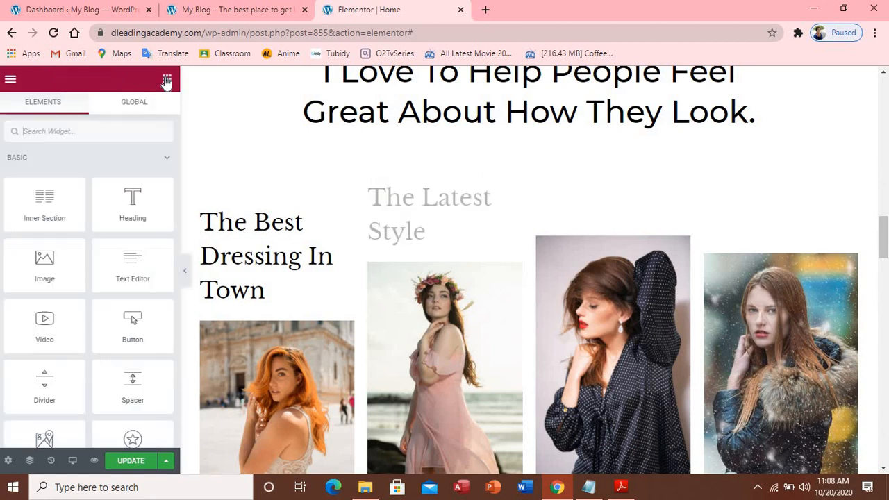
drag(134, 203, 597, 217)
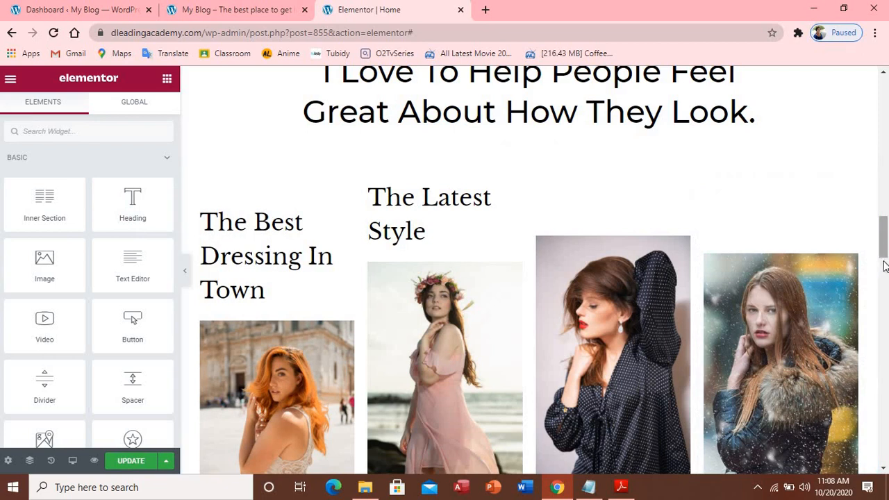
Add an H3 heading 'Dressing the right man' above the third gallery image, then select the fourth image
mouse_move(885, 266)
mouse_down()
mouse_move(886, 289)
mouse_move(884, 263)
mouse_up()
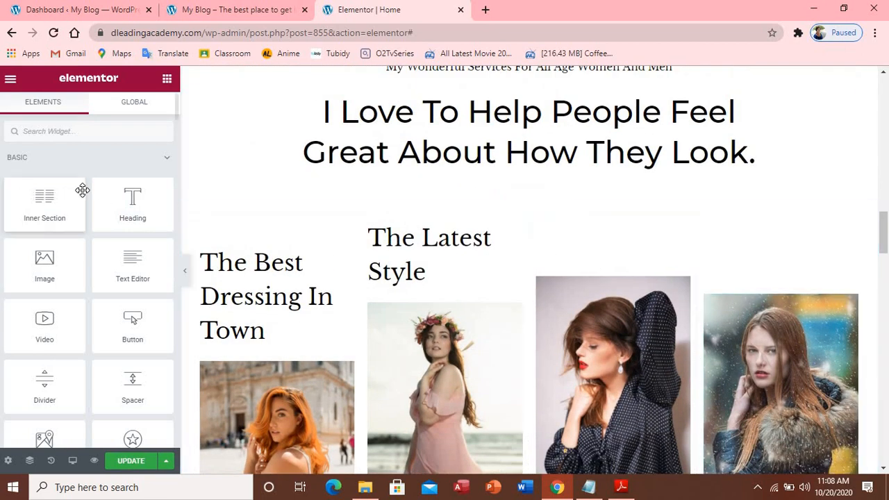
drag(132, 200, 605, 268)
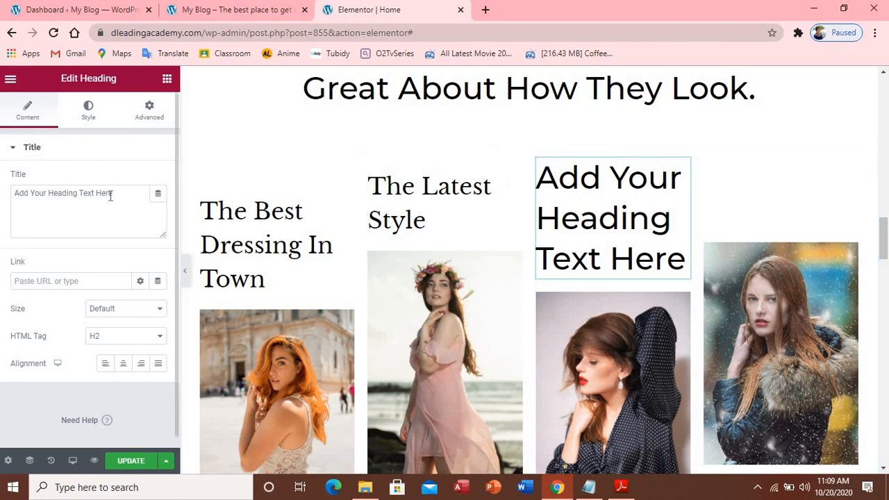
drag(109, 195, 13, 195)
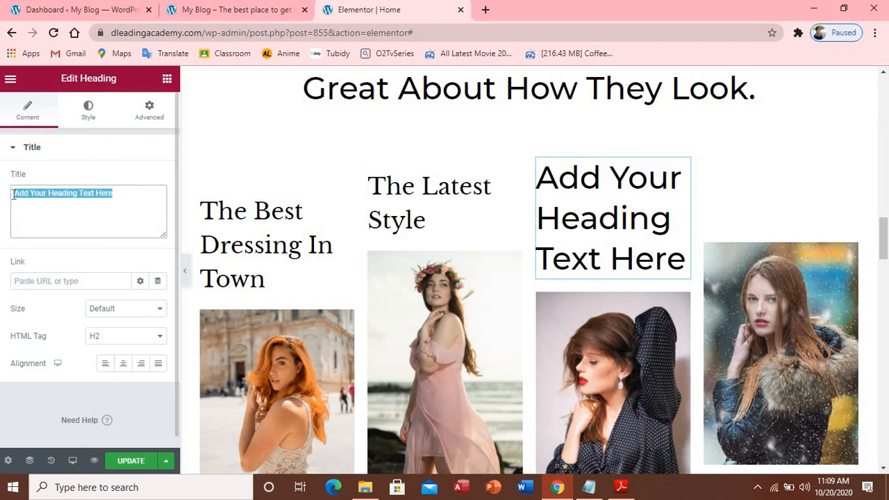
text(Dres)
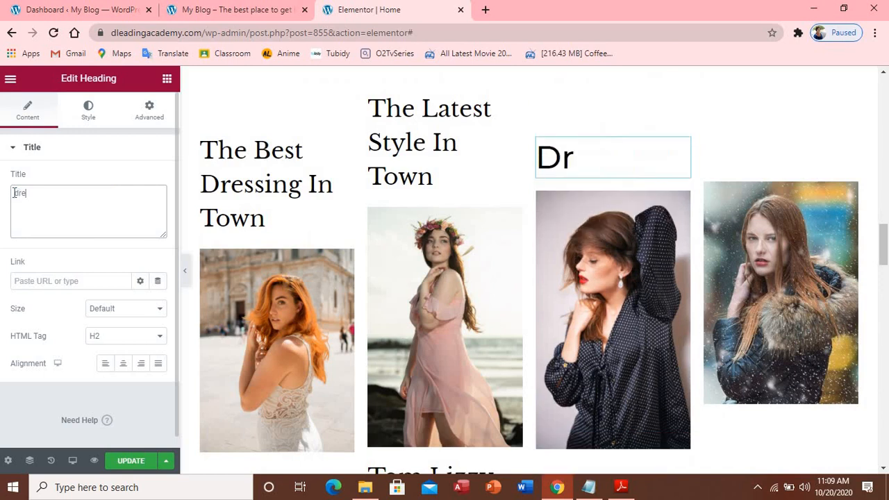
text(s)
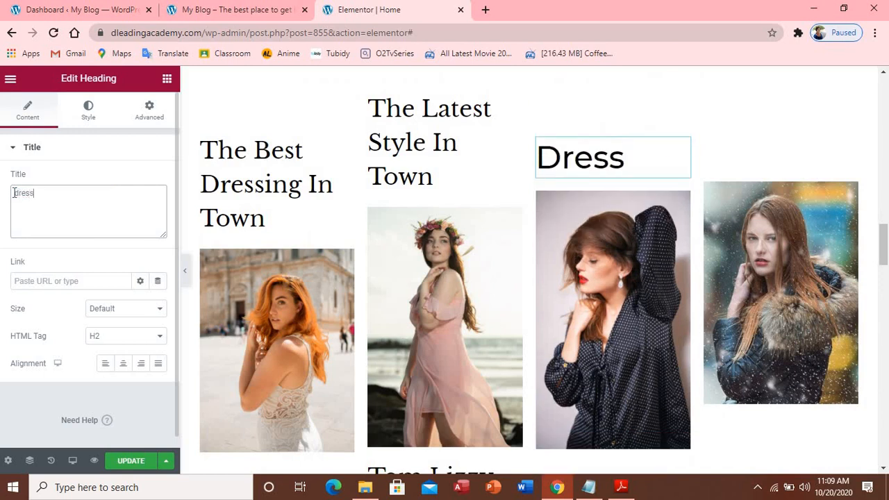
text(ing the r)
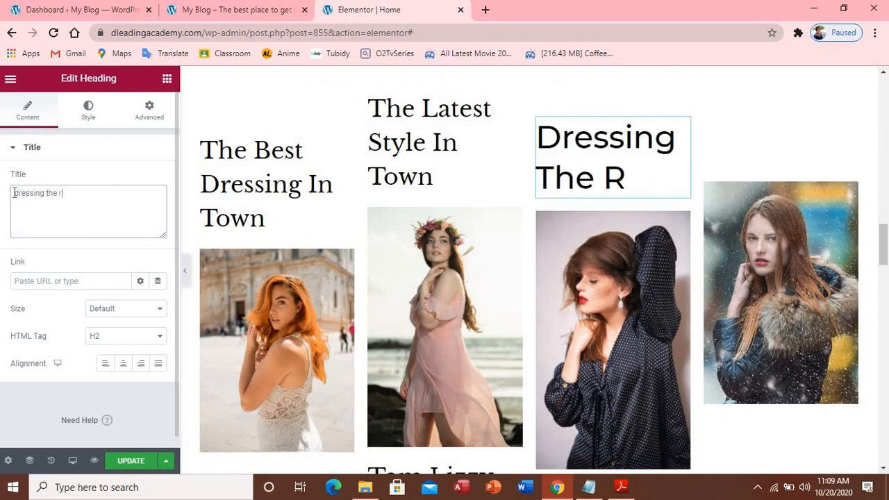
text(ight man)
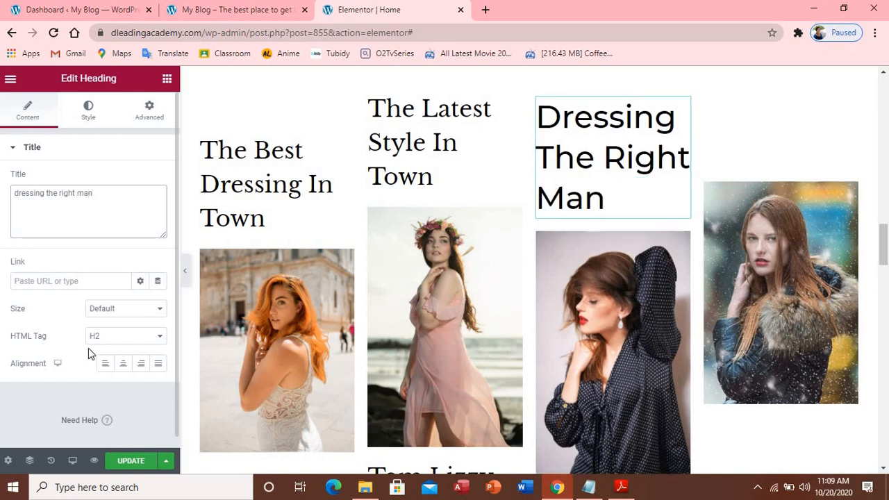
click(163, 336)
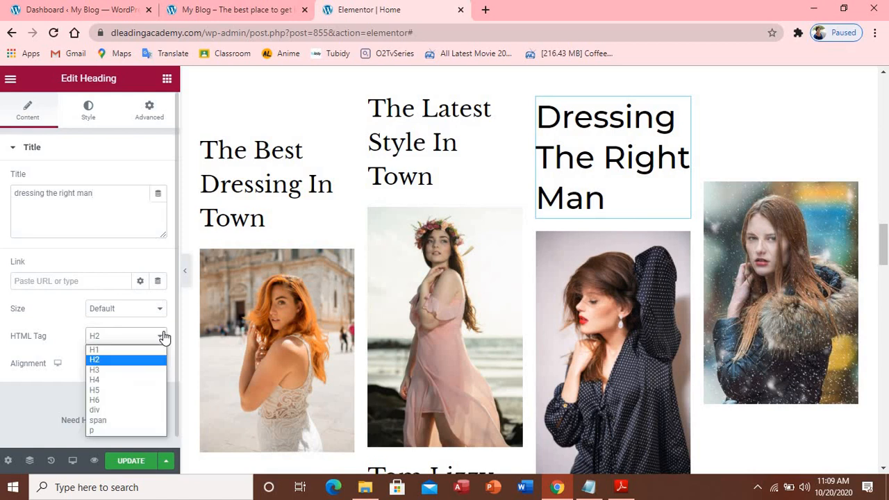
click(136, 371)
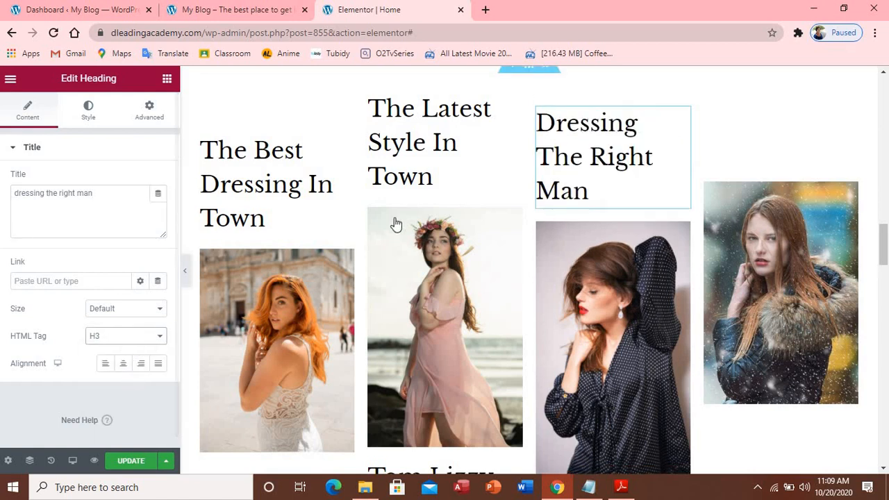
click(790, 242)
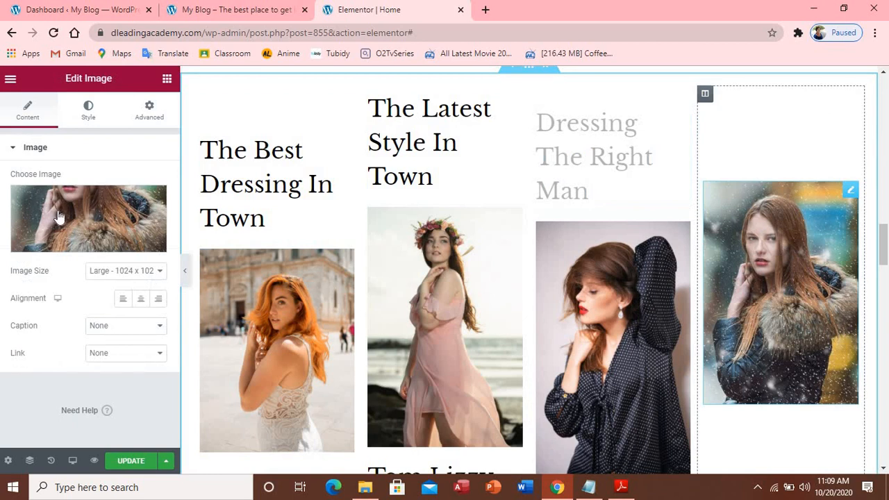
Add an H3 heading 'dressing make you feel good' above the fourth gallery image
click(168, 80)
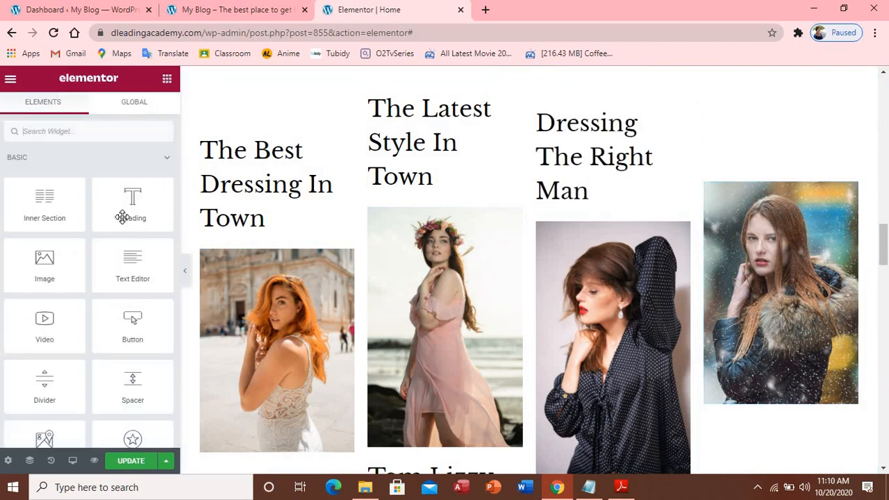
drag(128, 213, 801, 195)
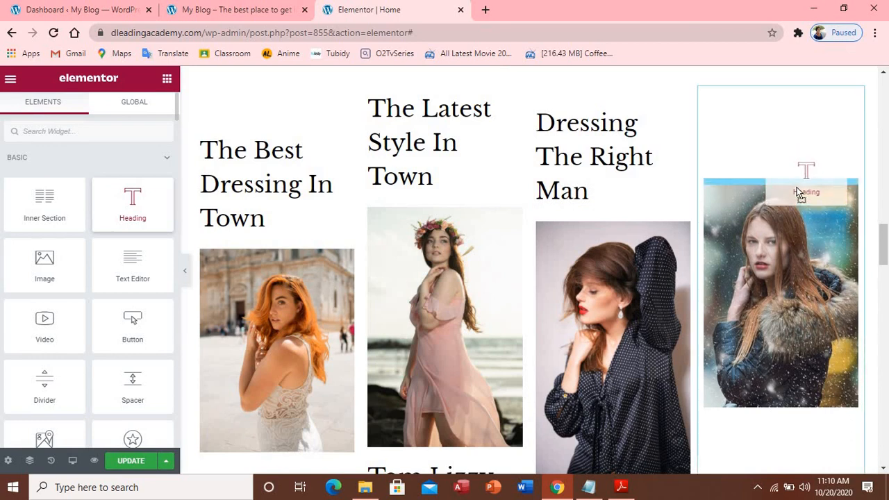
drag(800, 195, 789, 174)
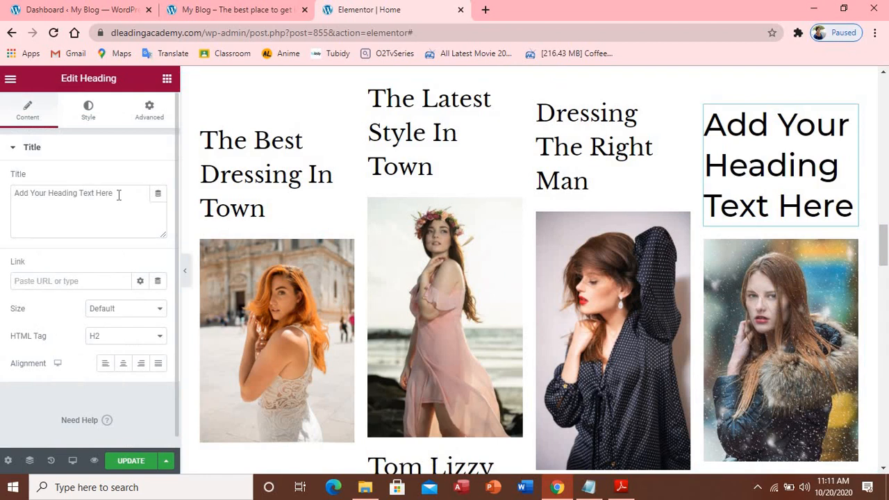
drag(119, 195, 16, 217)
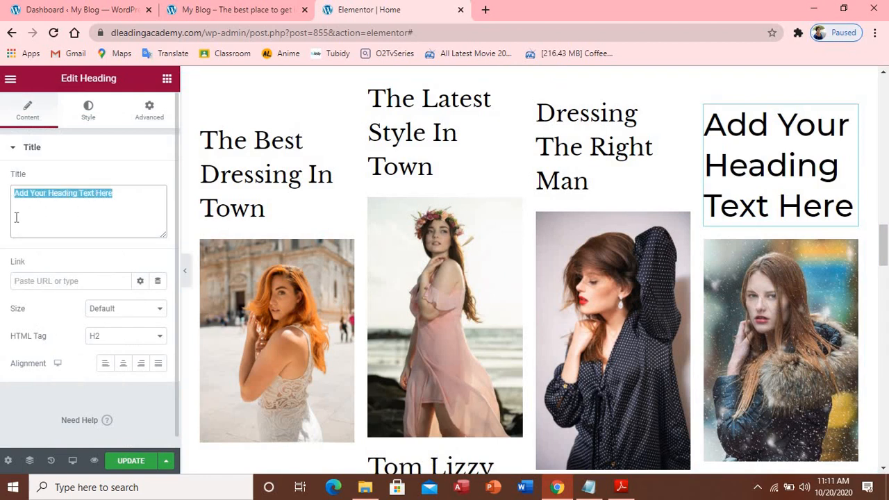
text(dre)
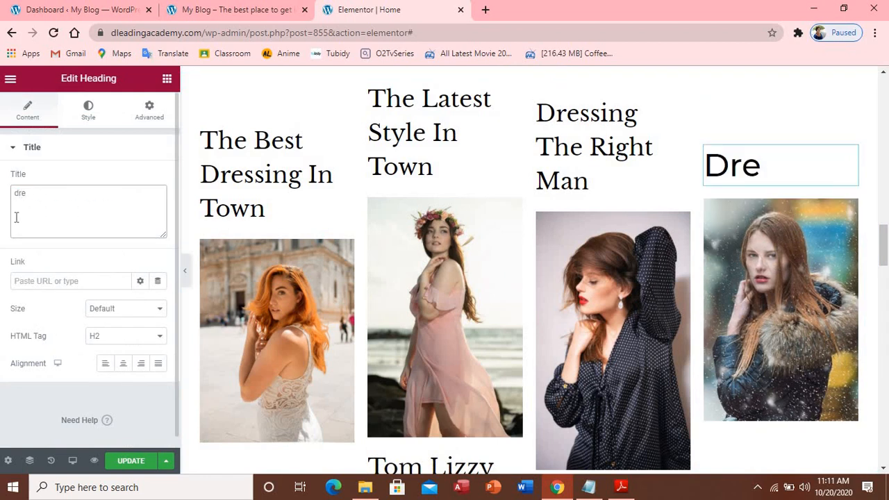
text(ssign)
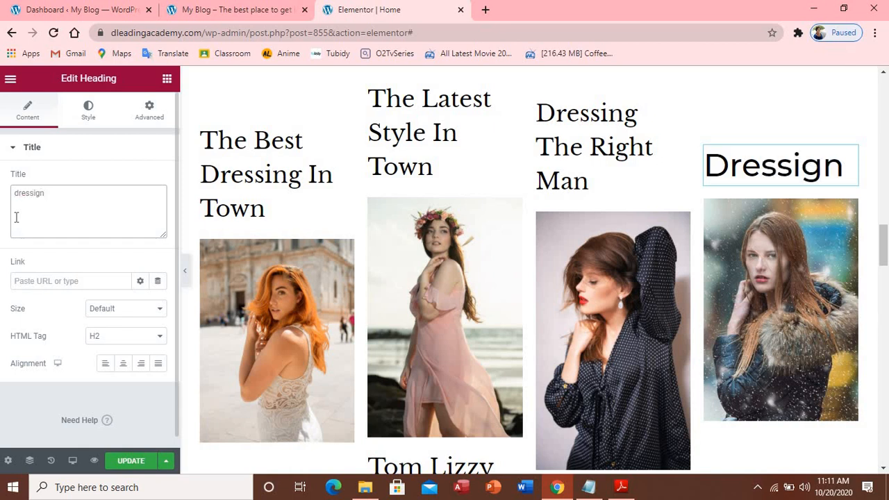
key(BackSpace)
key(BackSpace)
text(ng m)
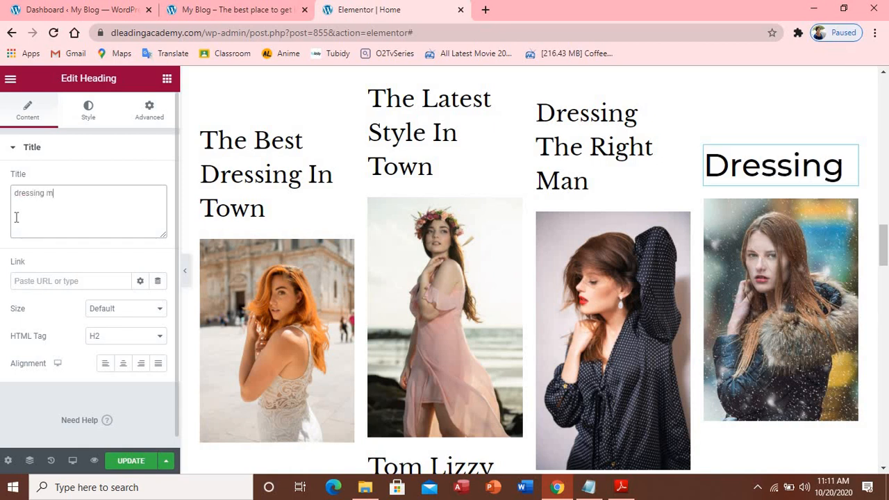
text(ake you )
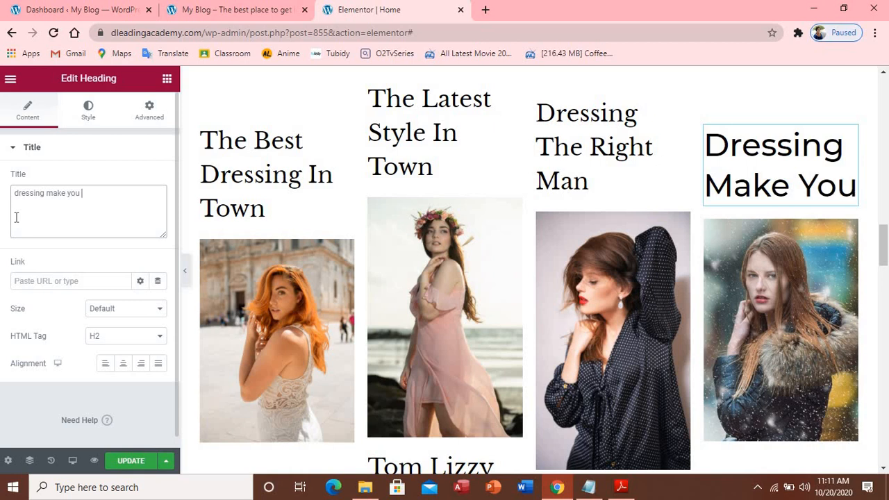
text(fee)
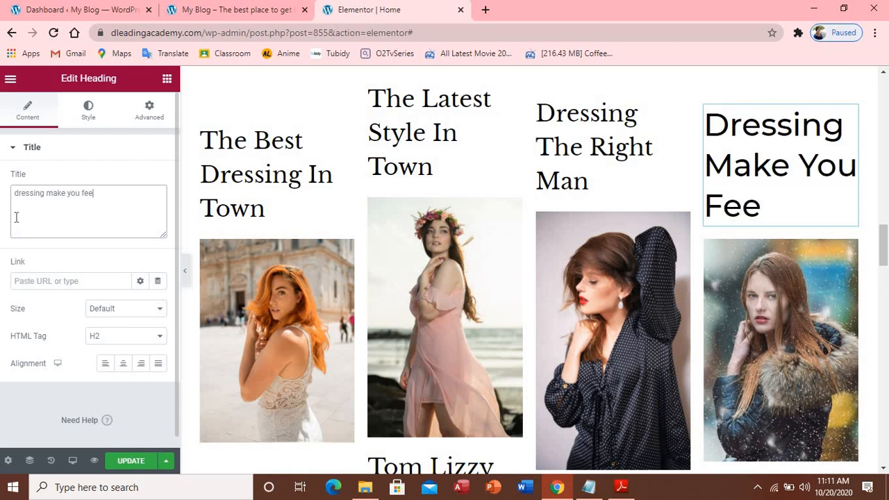
text(l good)
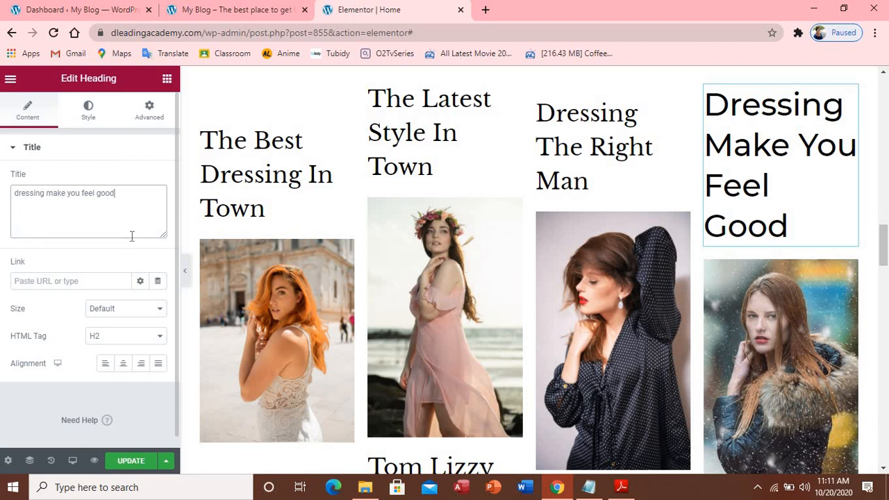
click(162, 340)
click(111, 370)
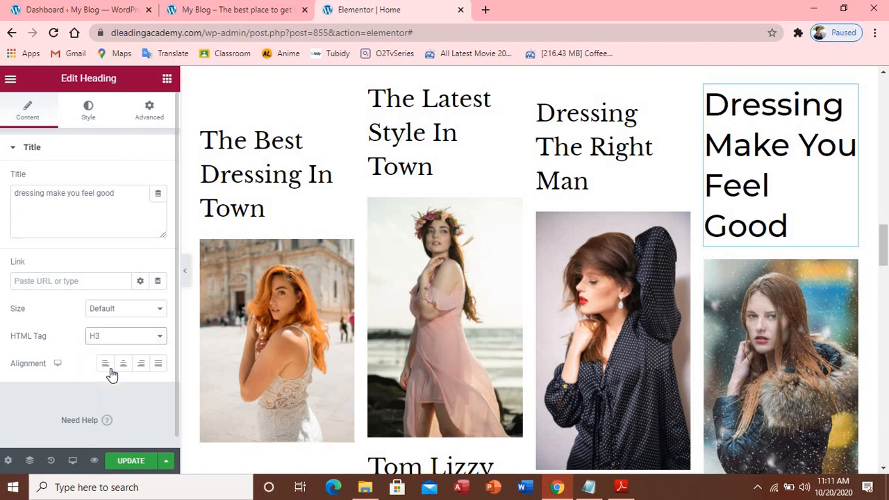
scroll(531, 338, down, 4)
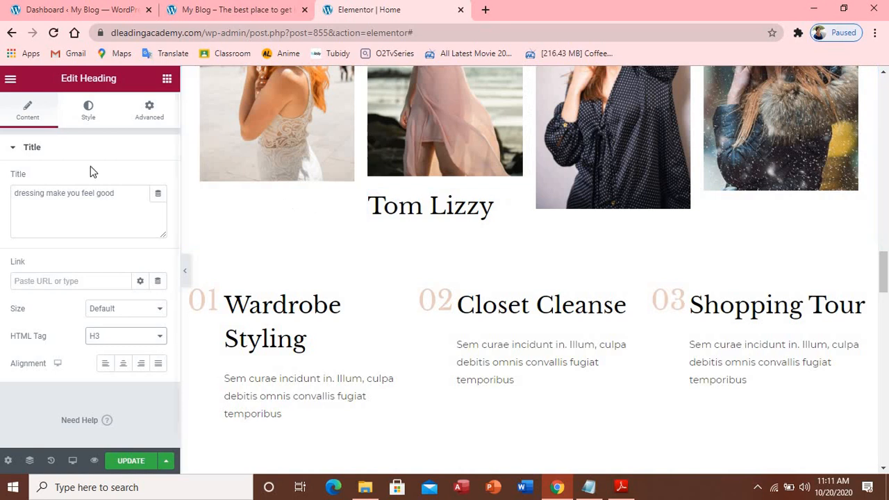
Add a Heading under the first portrait with the client's name as an H3
click(167, 81)
drag(143, 194, 289, 209)
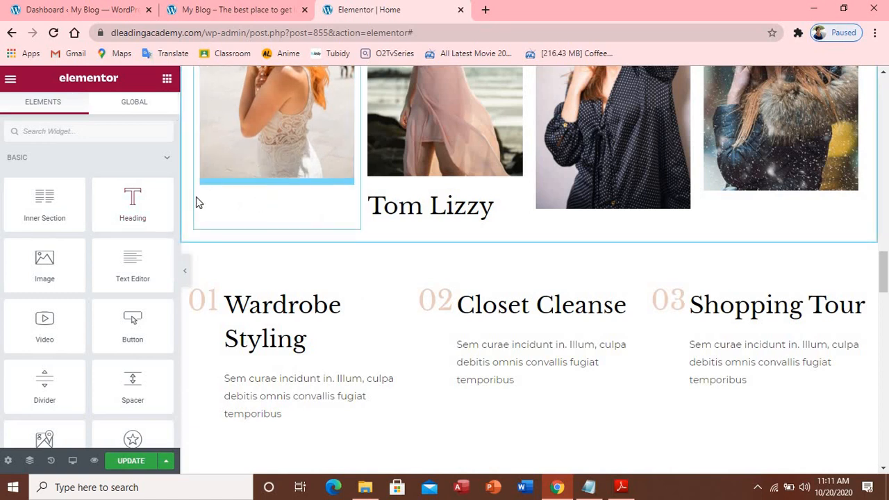
drag(137, 208, 278, 174)
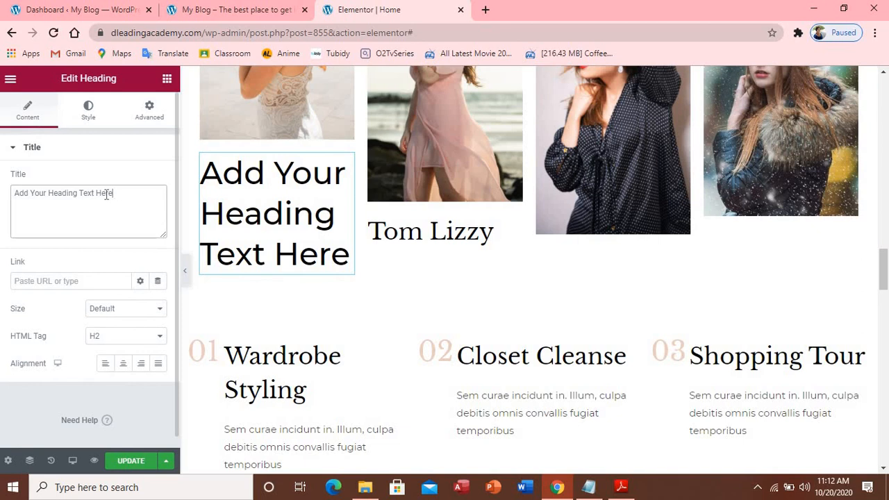
drag(112, 193, 17, 194)
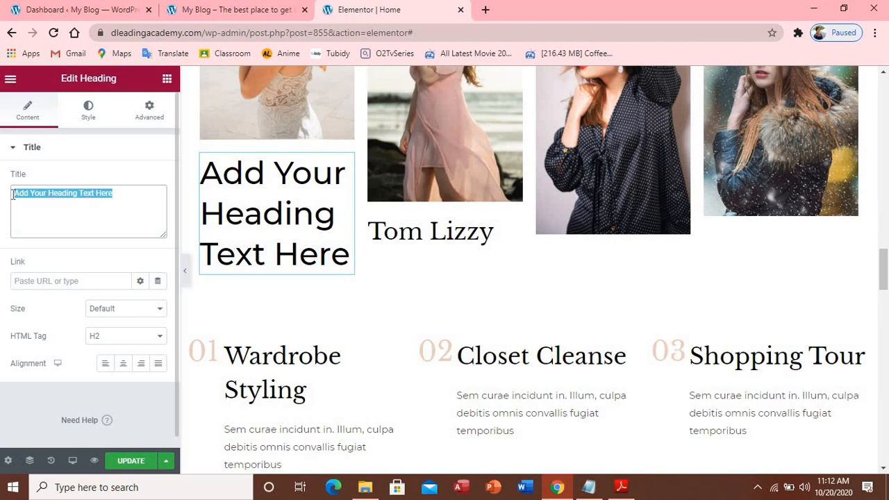
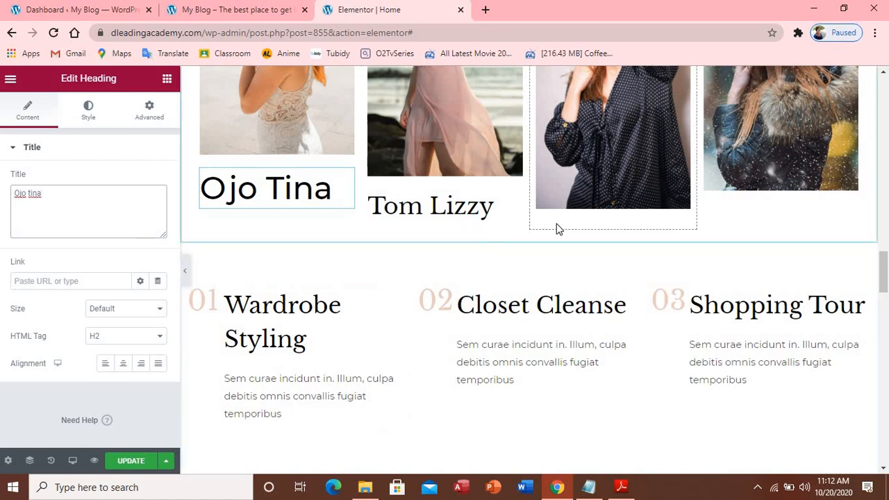
click(168, 80)
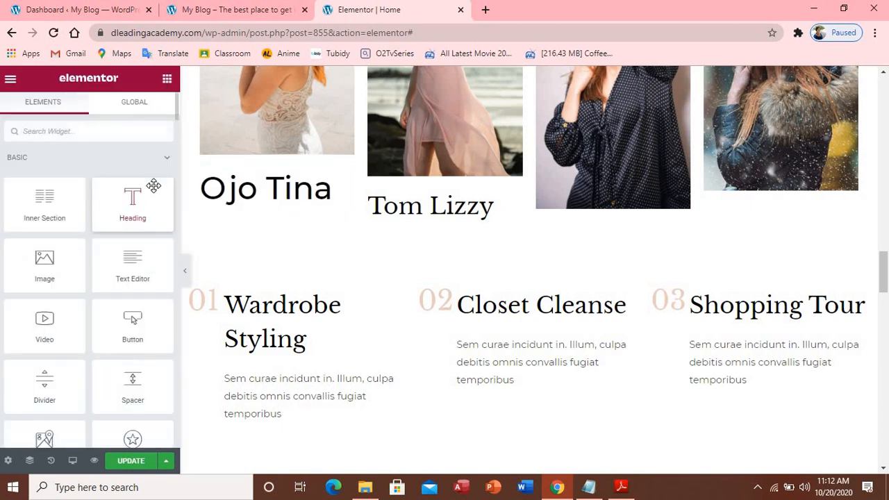
click(236, 202)
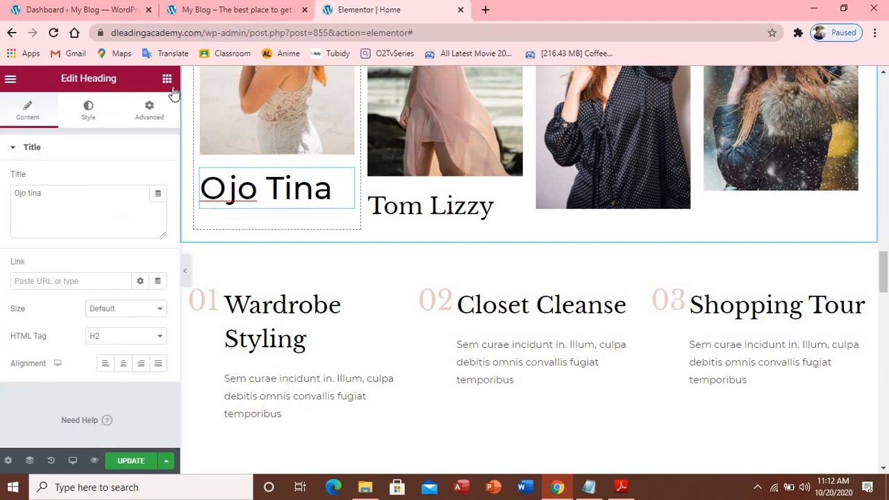
click(161, 340)
click(151, 370)
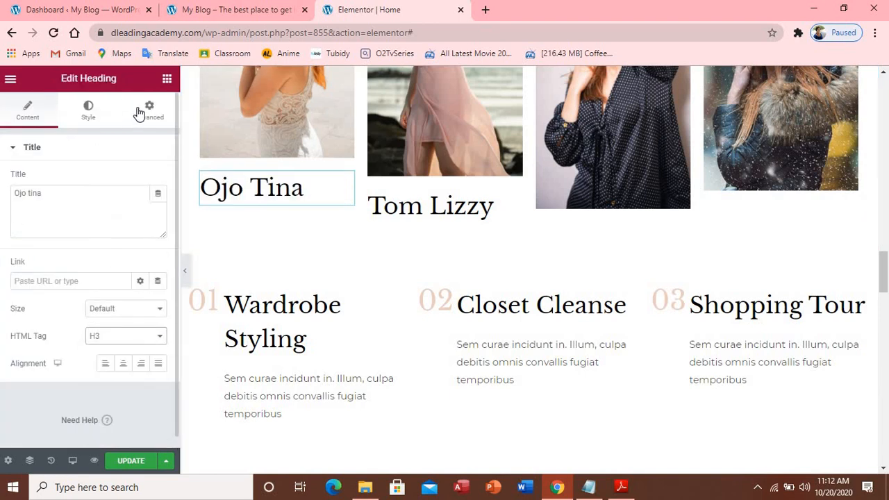
Add another Heading under the third portrait, then select the Wardrobe Styling image box
click(166, 79)
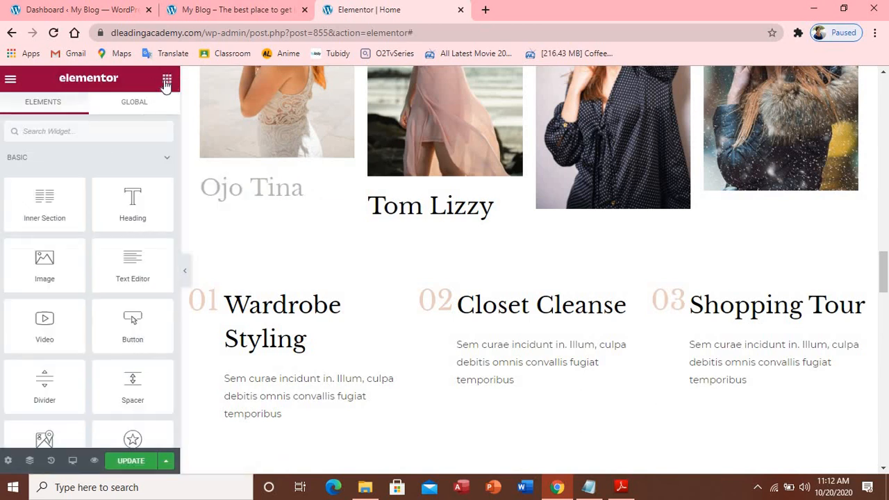
drag(127, 211, 595, 213)
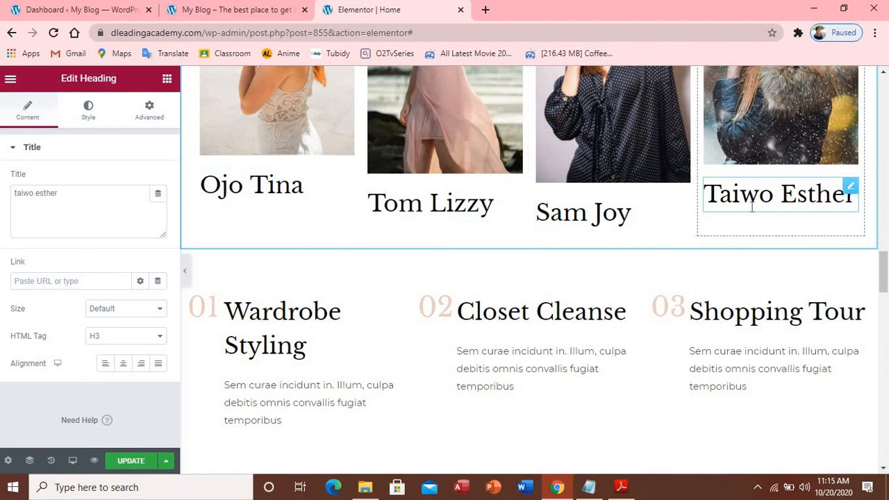
scroll(748, 212, down, 2)
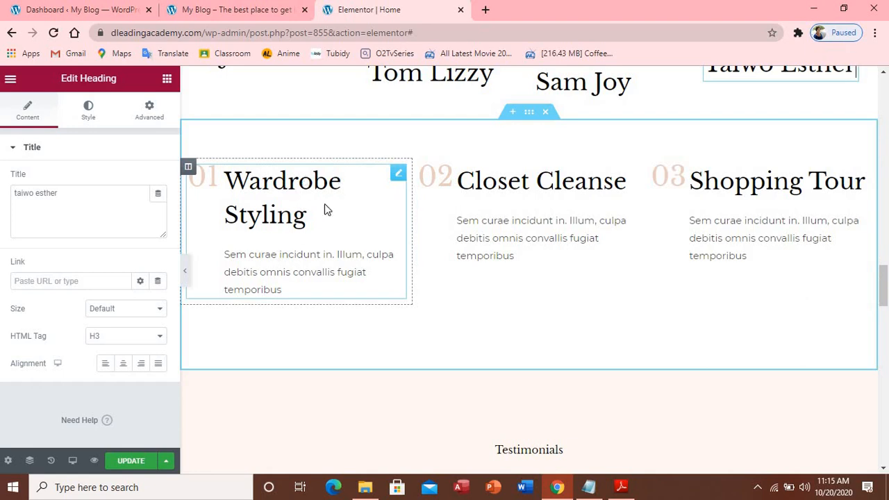
click(335, 259)
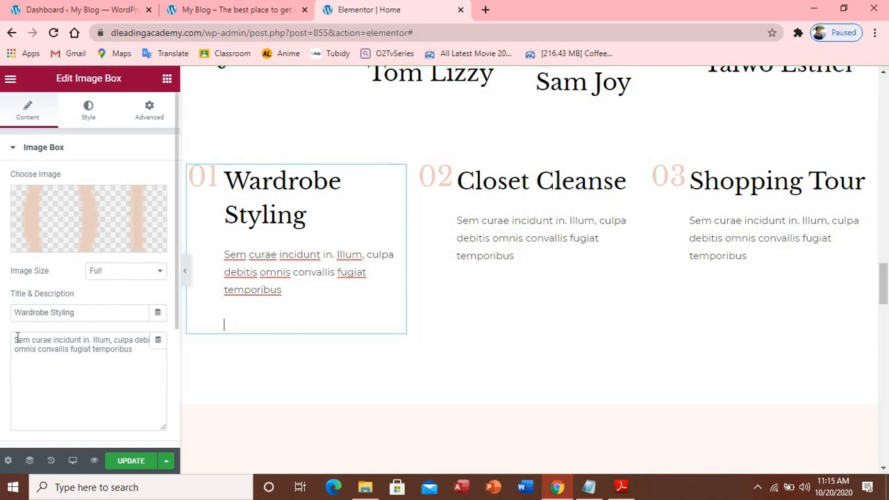
click(589, 491)
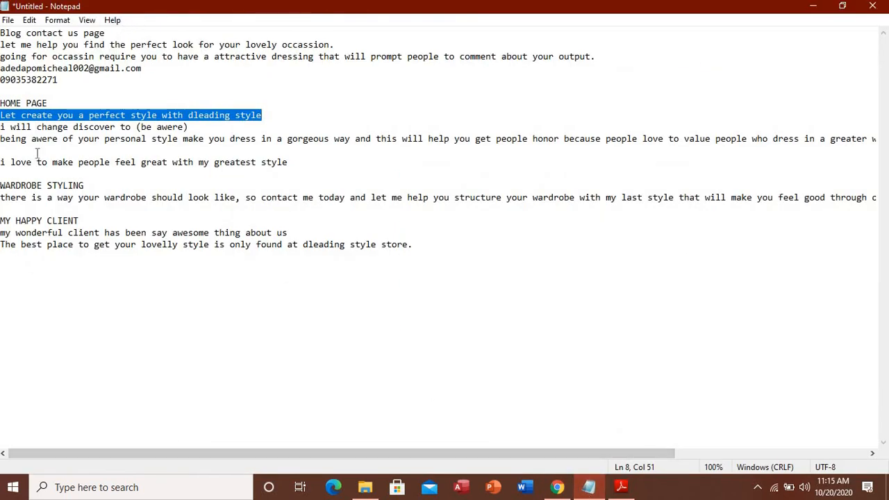
Select the one-line paragraph under WARDROBE STYLING in the Notepad notes
drag(2, 199, 235, 207)
key(ctrl+c)
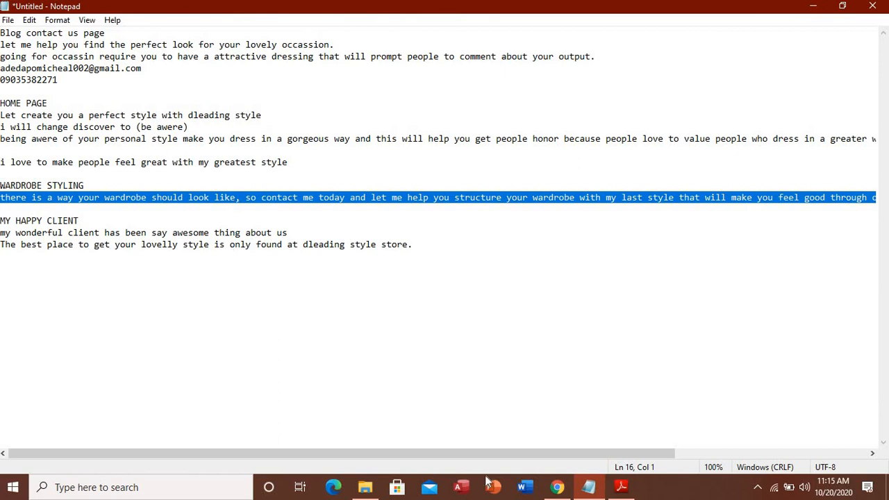
click(556, 489)
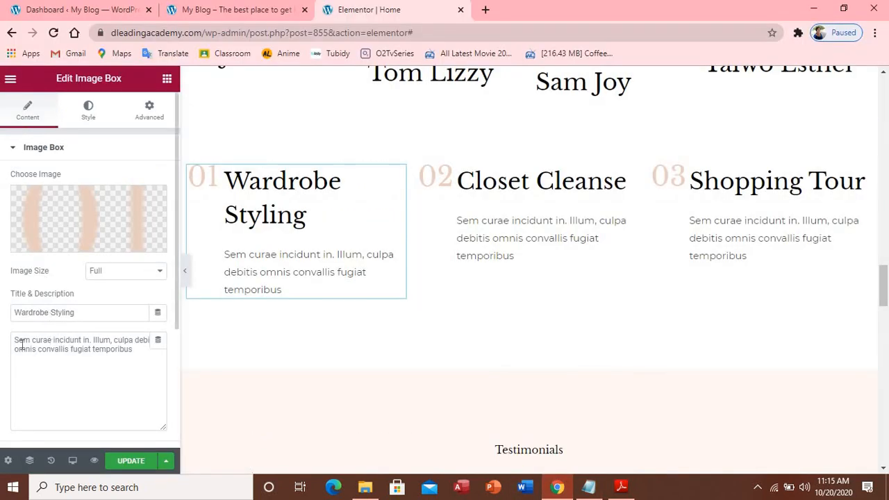
Replace the Wardrobe Styling placeholder description with the copied wardrobe paragraph
drag(17, 340, 128, 379)
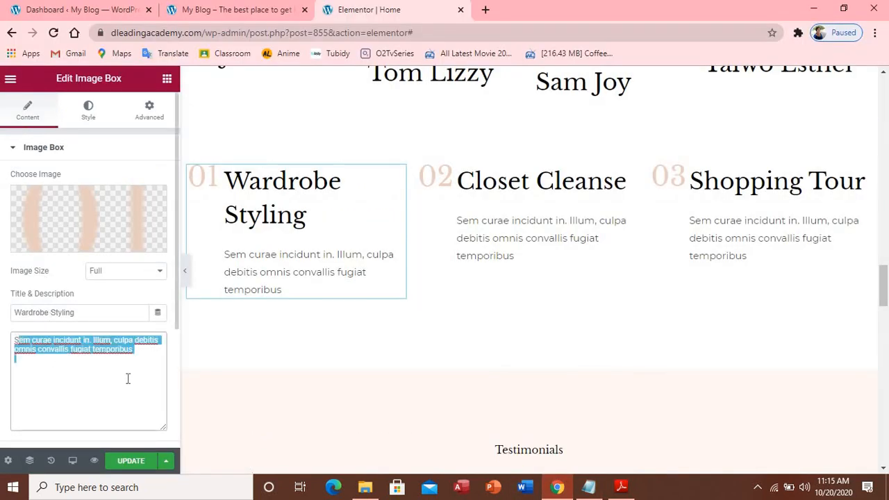
text(S)
key(BackSpace)
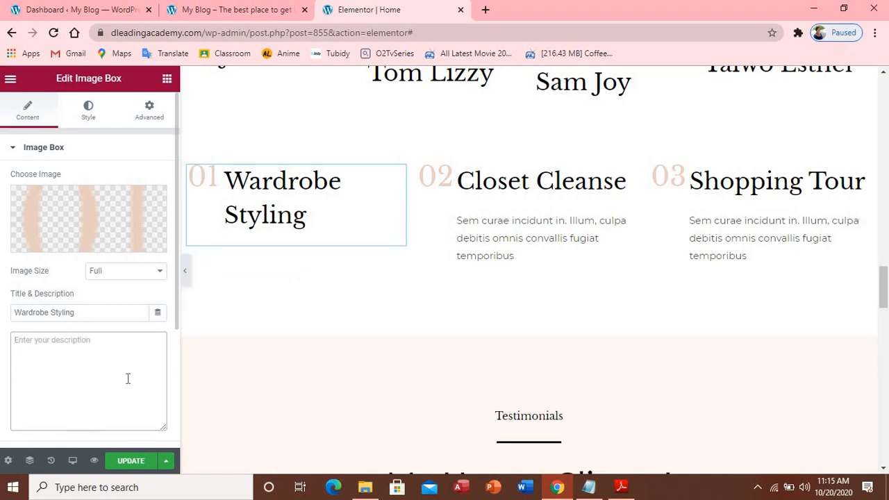
key(ctrl+v)
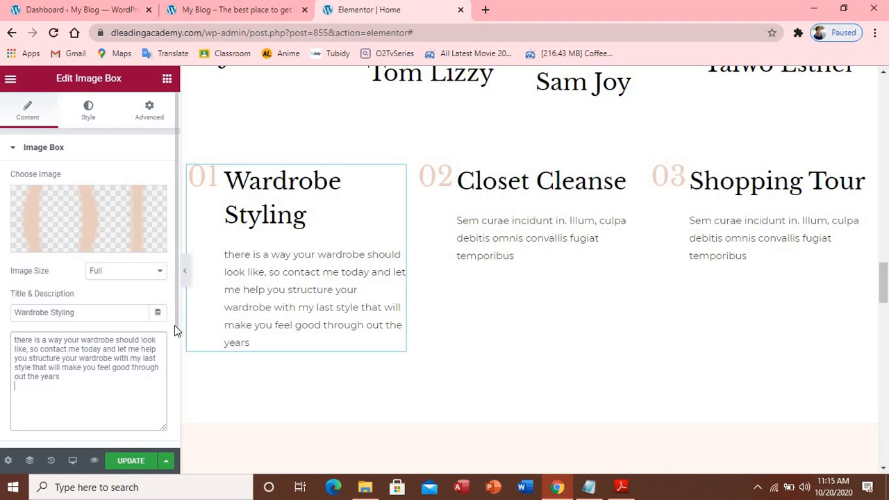
drag(175, 325, 168, 435)
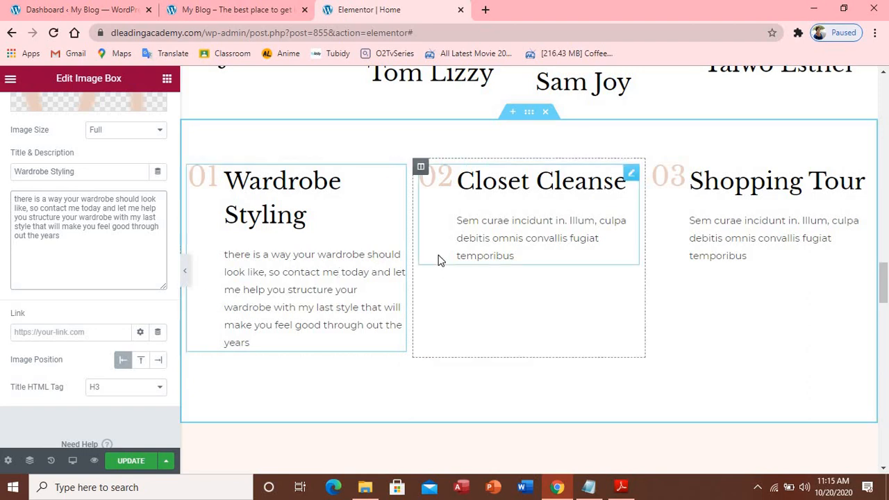
Paste the wardrobe paragraph into the Closet Cleanse and Shopping Tour descriptions, then Update the page
click(511, 237)
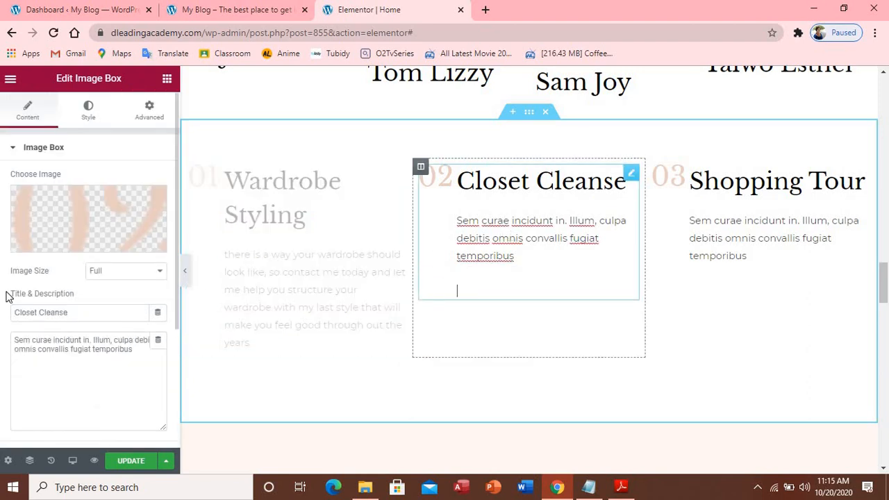
triple_click(32, 344)
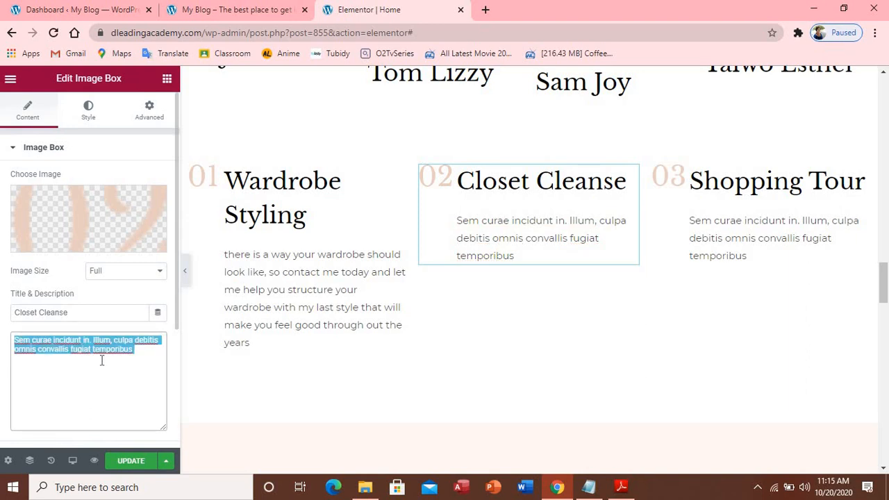
text(there is a way your wardrobe should look like, so contact me today and let me help you structure your wardrobe with my last style that will make you feel good through out the years)
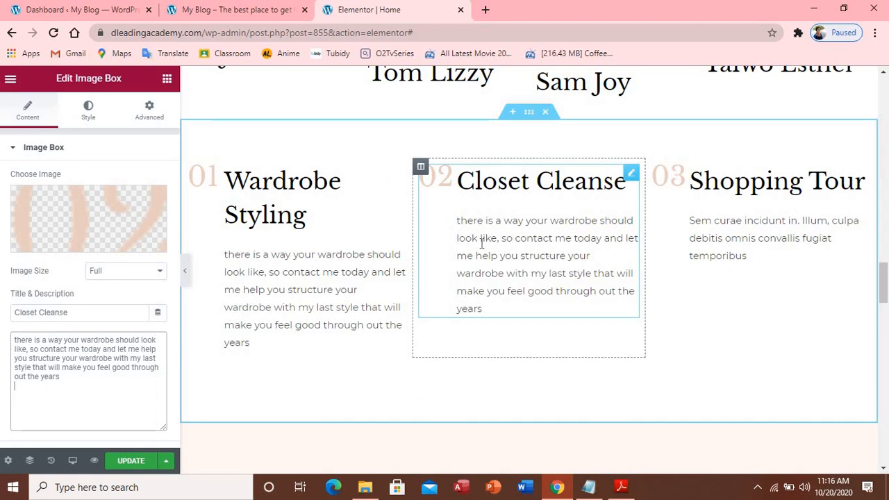
click(720, 241)
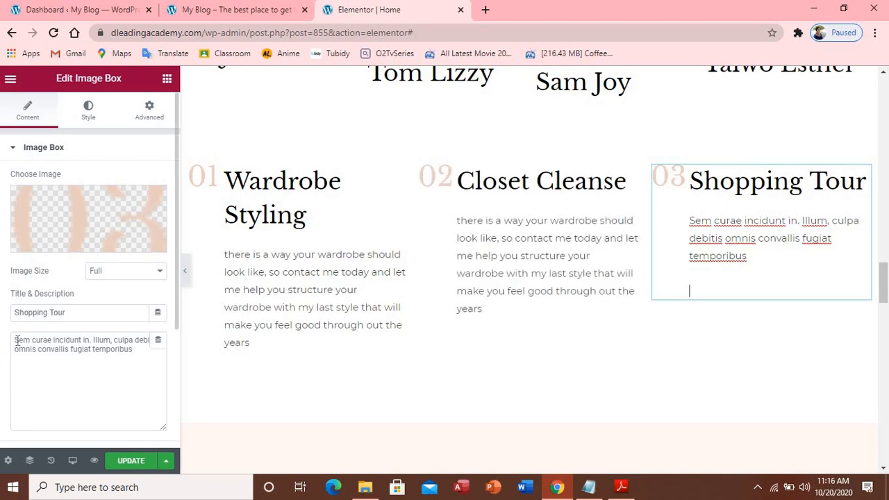
drag(15, 340, 135, 353)
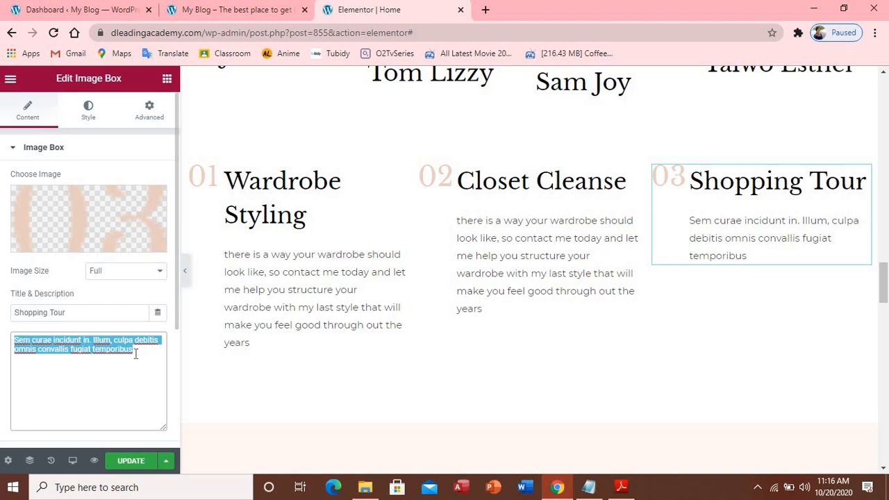
text(there is a way your wardrobe should look like, so contact me today and let me help you structure your wardrobe with my last style that will make you feel good through out the years)
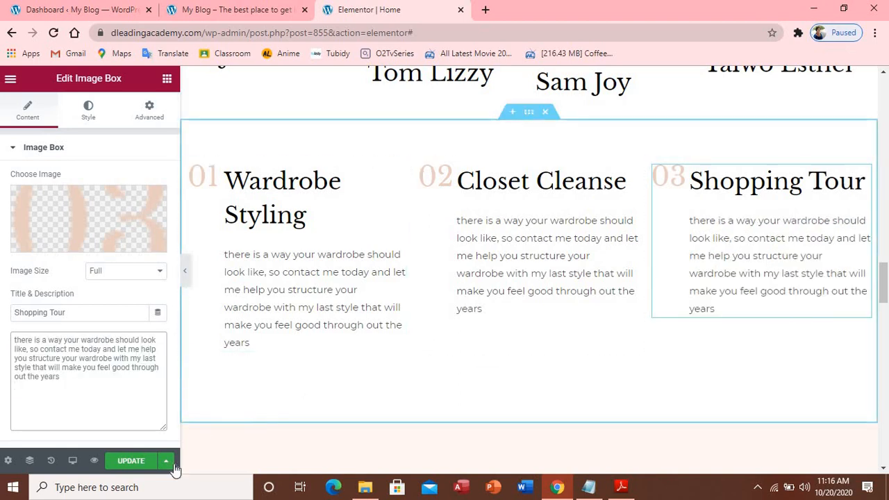
click(128, 466)
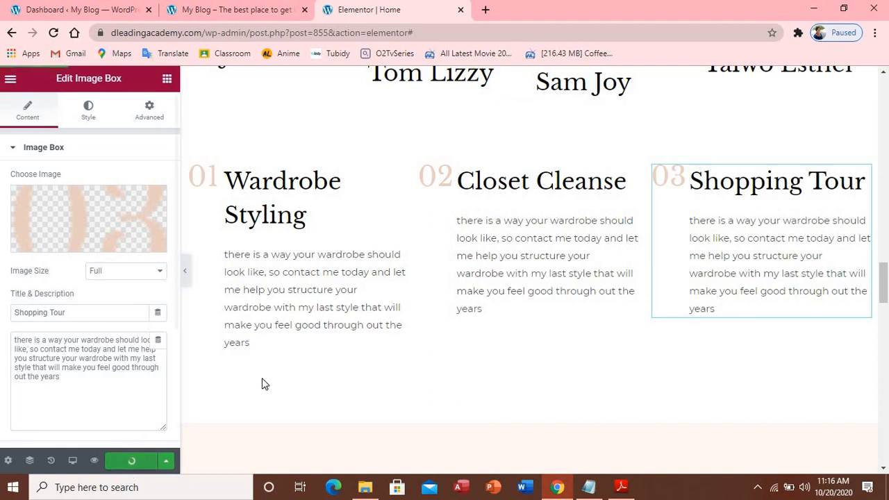
Reload the live My Blog home page and scroll through the client captions, services and testimonials
click(204, 11)
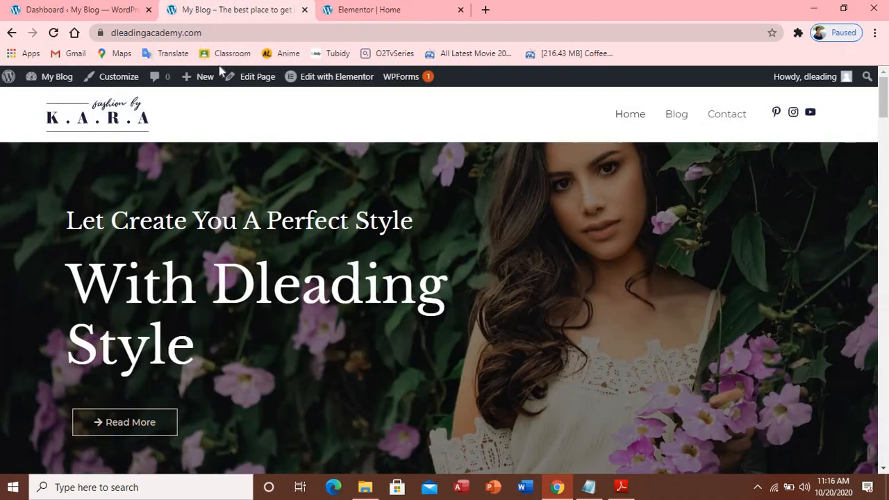
click(54, 33)
scroll(240, 144, down, 1)
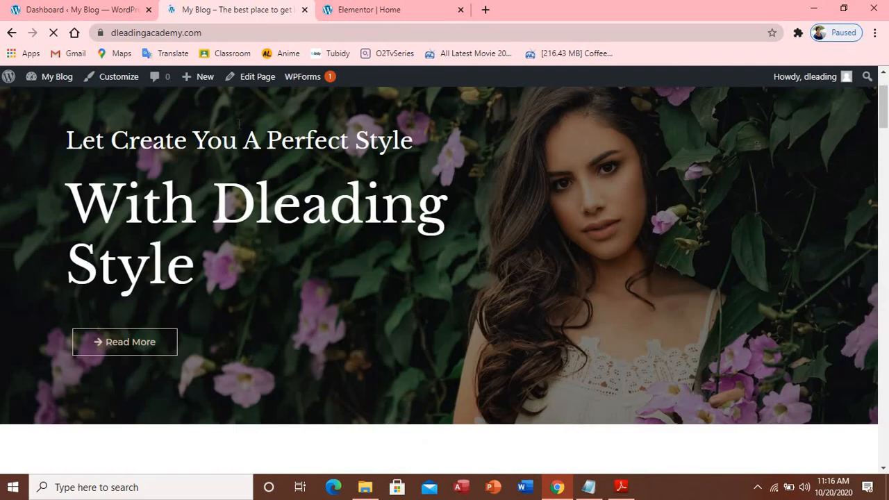
scroll(237, 125, down, 9)
scroll(233, 127, down, 13)
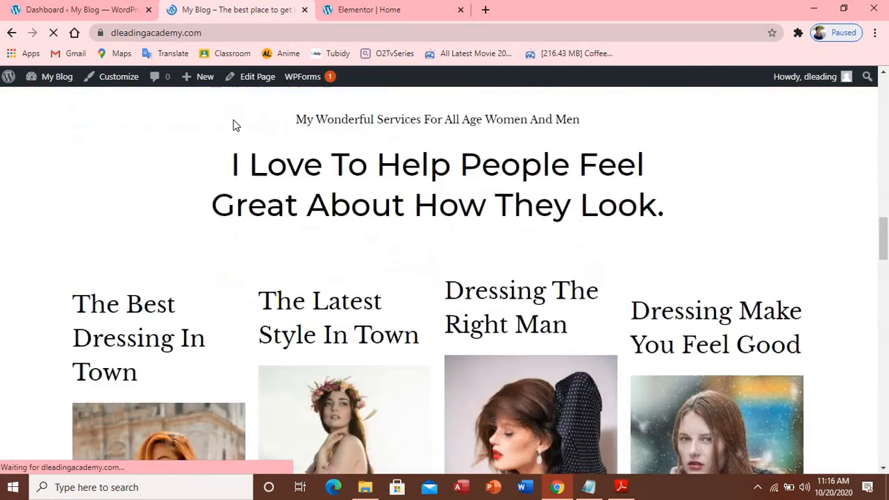
scroll(233, 126, up, 2)
scroll(234, 125, up, 1)
scroll(235, 118, down, 4)
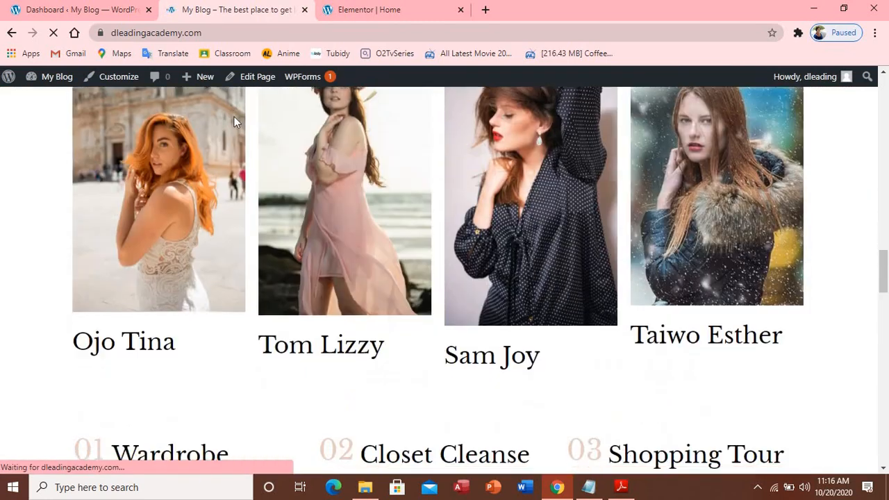
scroll(234, 118, up, 5)
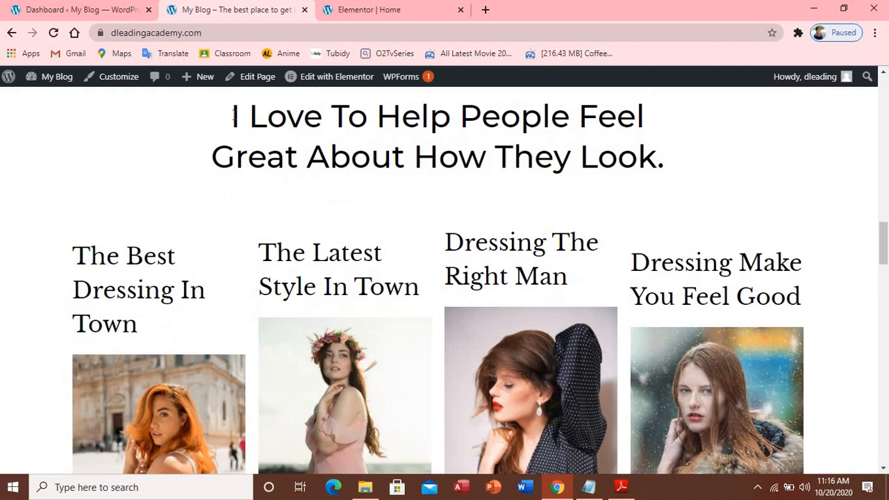
scroll(234, 118, down, 6)
scroll(234, 116, down, 1)
scroll(235, 119, up, 3)
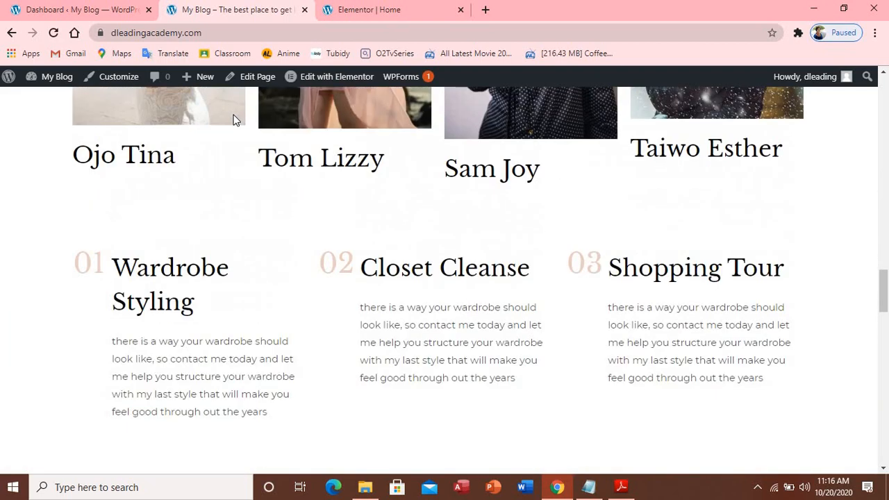
scroll(234, 119, down, 2)
scroll(229, 119, down, 5)
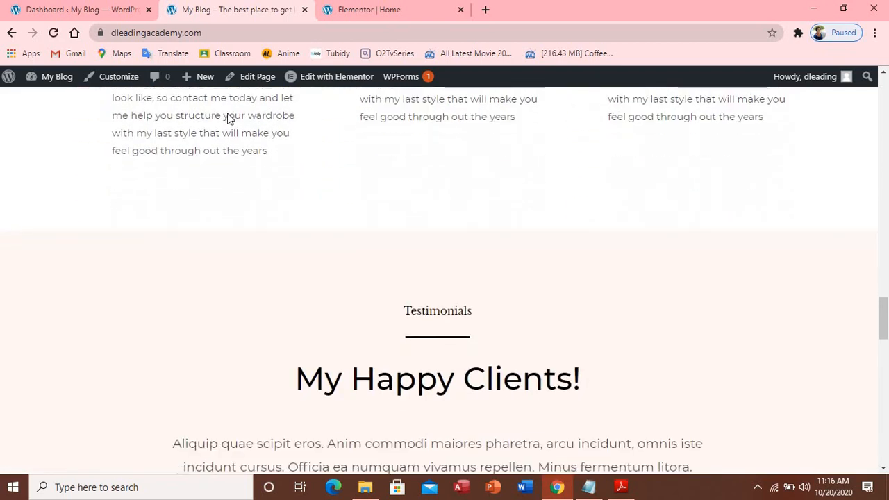
scroll(234, 118, up, 2)
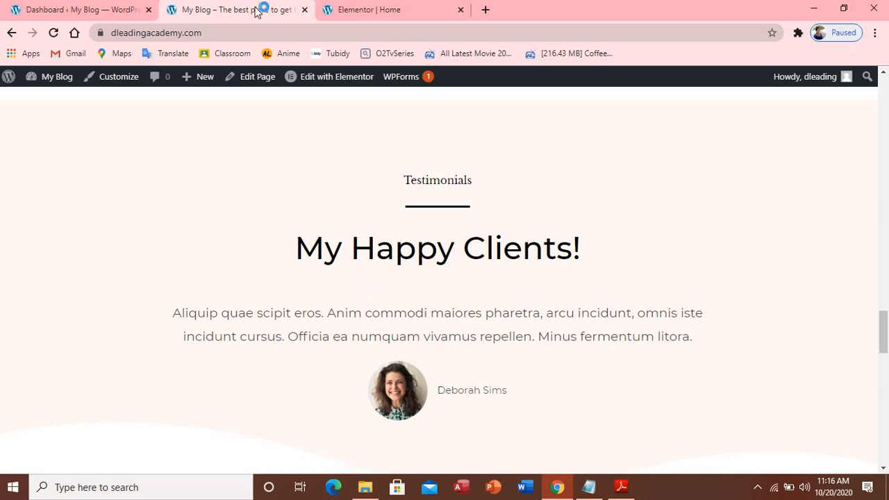
click(341, 14)
Retitle the 'My Happy Clients!' testimonial heading to 'My best client'
scroll(880, 451, down, 1)
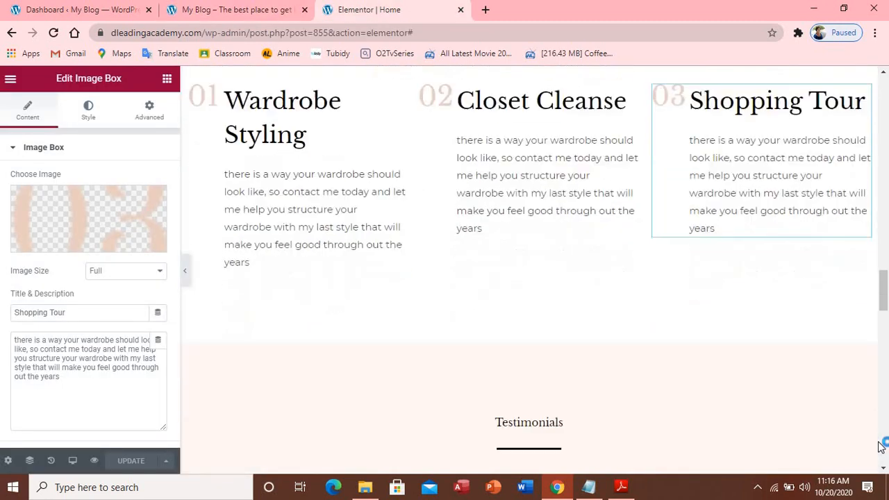
scroll(881, 447, down, 4)
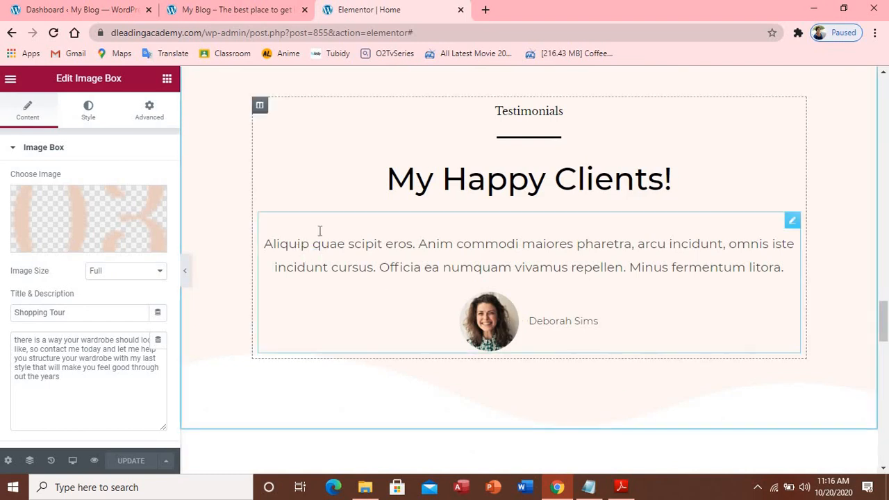
click(442, 185)
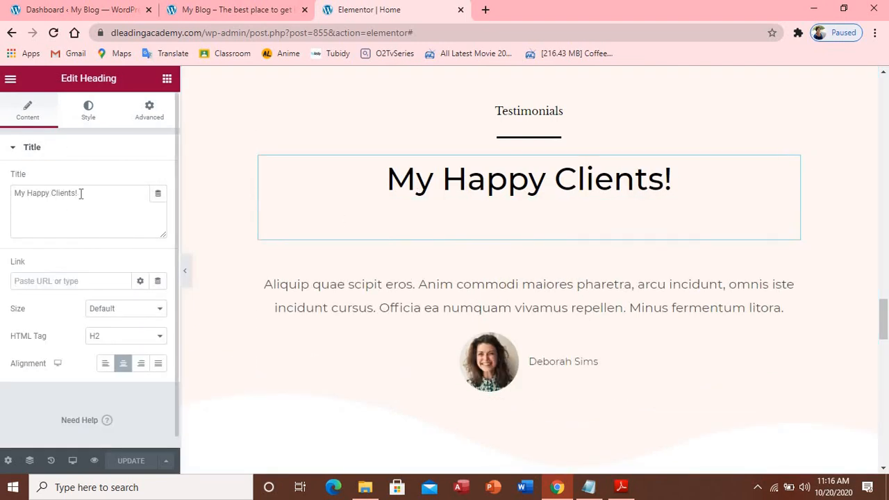
click(61, 200)
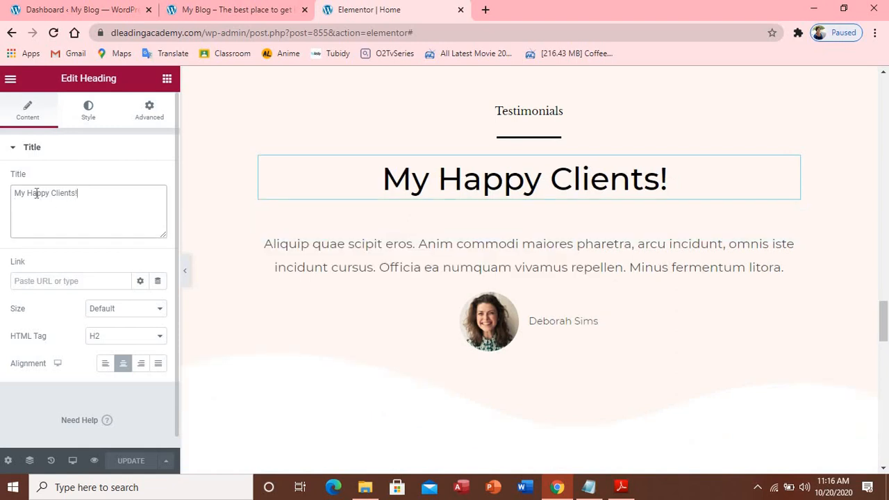
drag(36, 193, 15, 196)
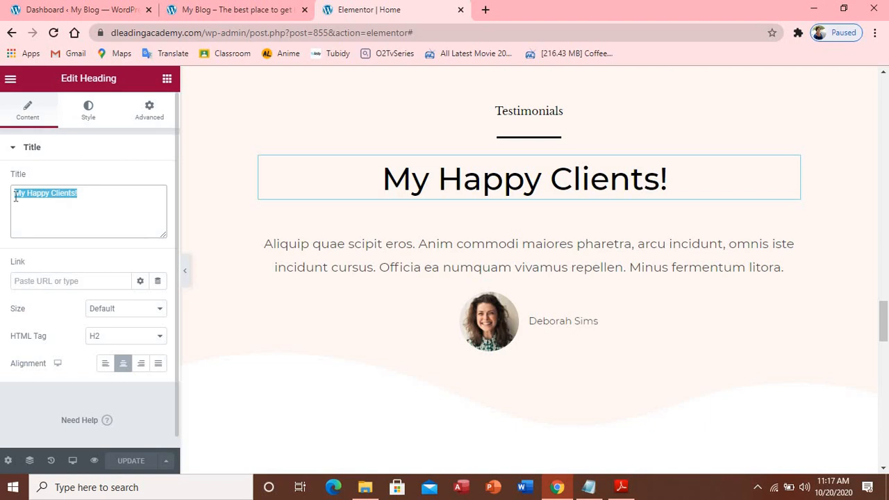
text(M)
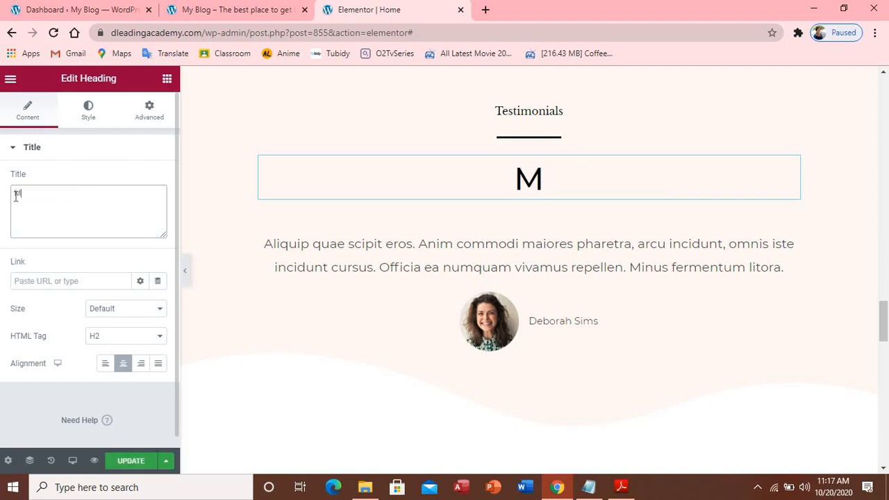
text(y be)
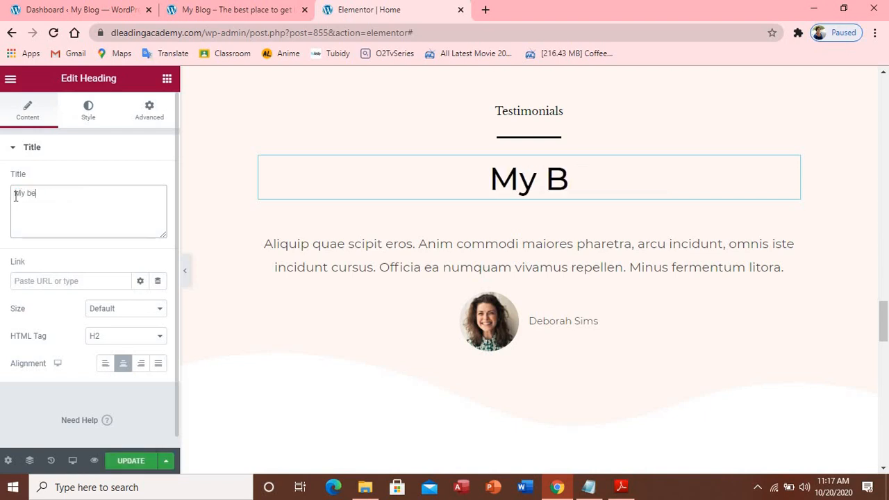
text(st )
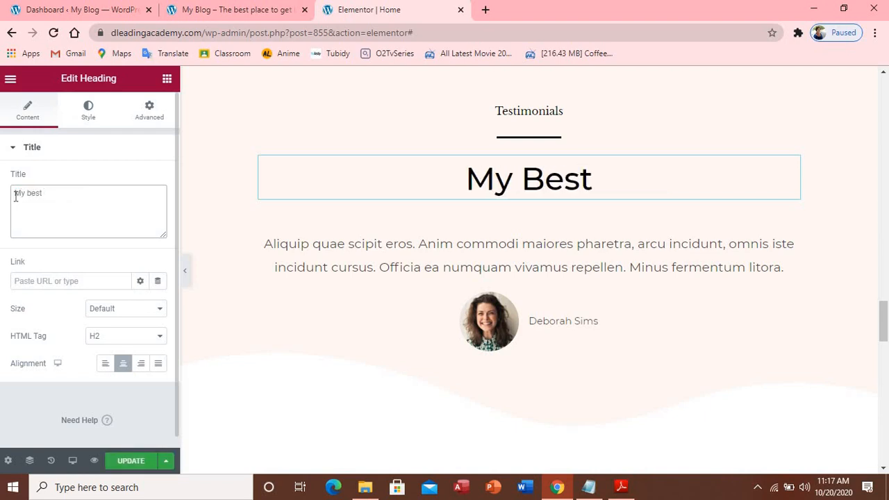
text(client)
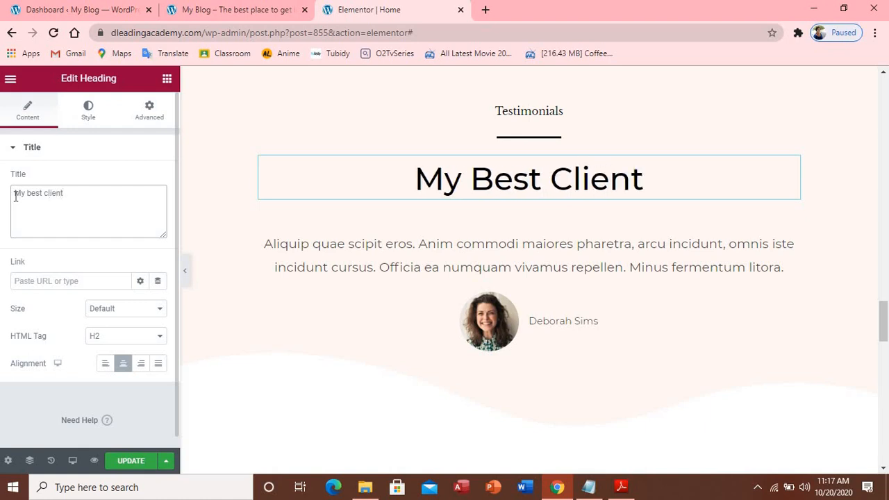
click(268, 245)
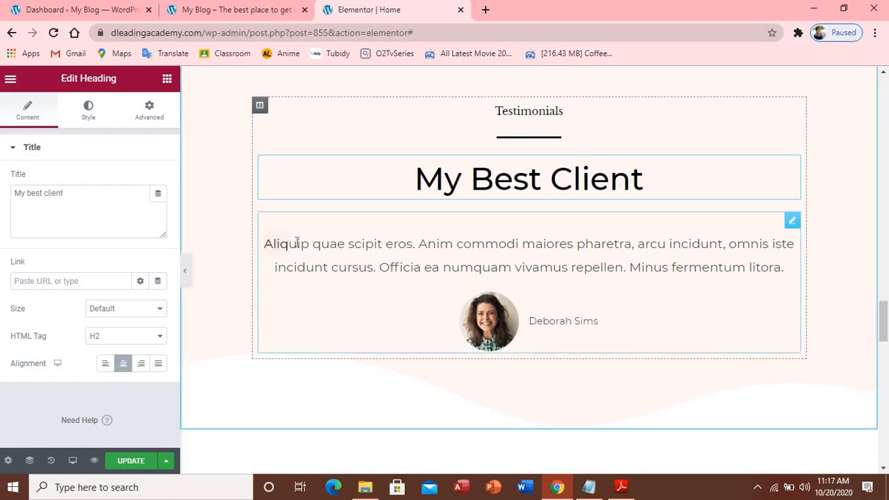
click(588, 487)
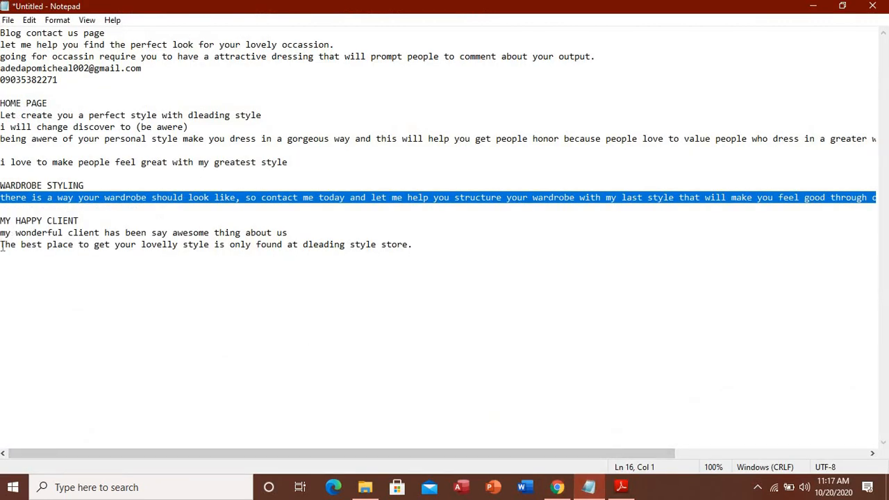
Select the line 'The best place to get your lovelly style…' under MY HAPPY CLIENT in the notes
drag(3, 249, 96, 260)
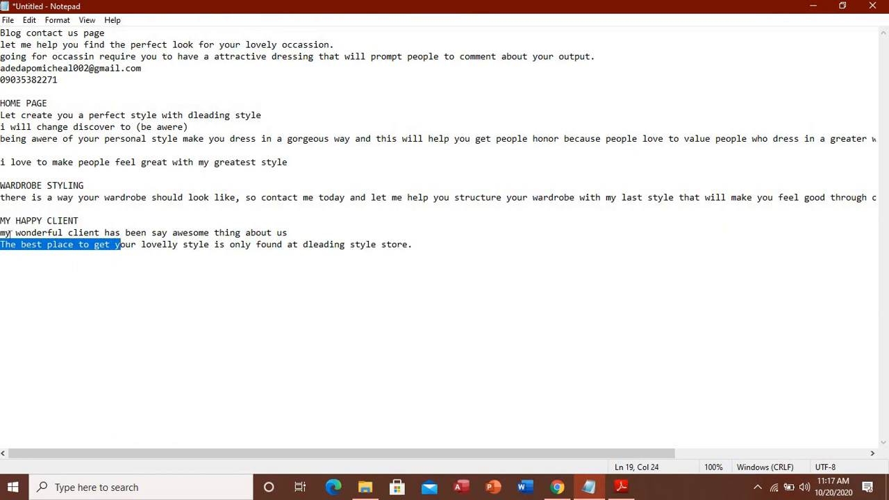
click(166, 283)
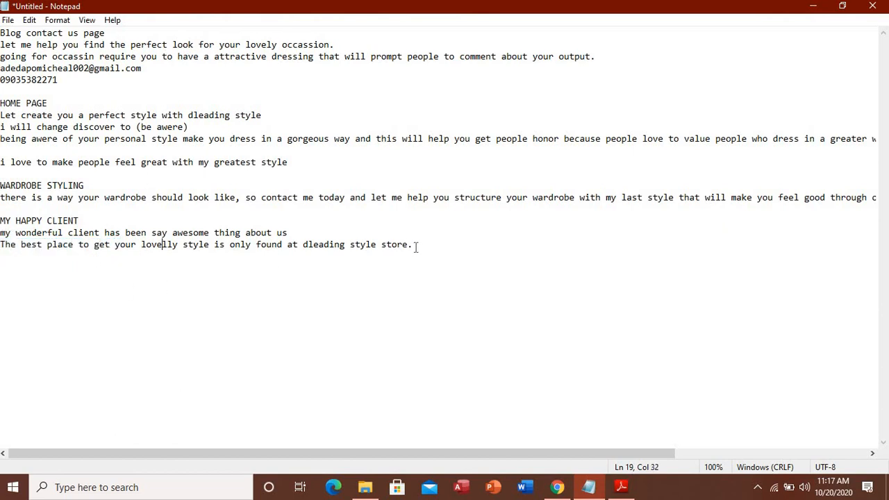
drag(415, 247, 1, 246)
key(ctrl+c)
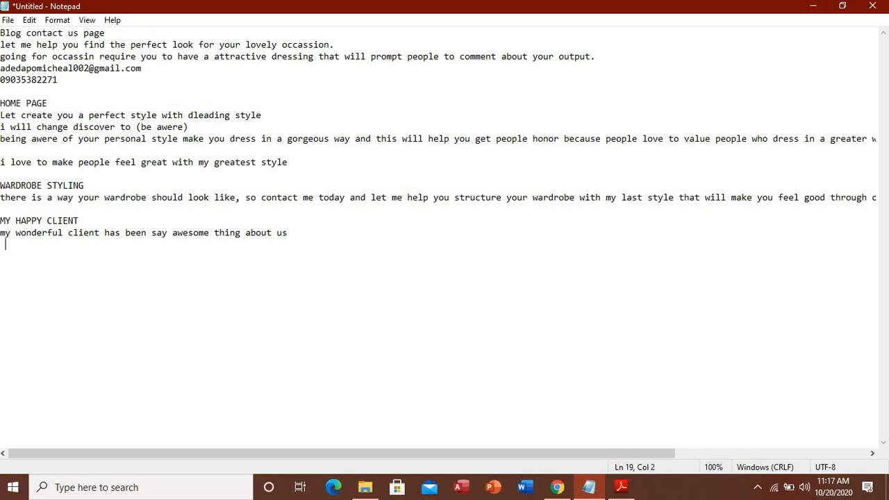
key(ctrl+v)
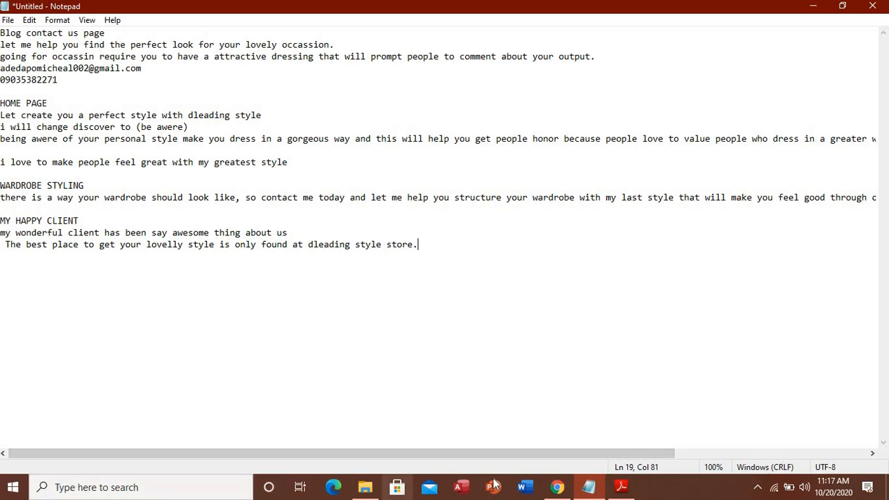
Paste 'The best place to get your lovelly style is only found at dleading style store.' as the testimonial quote
click(553, 488)
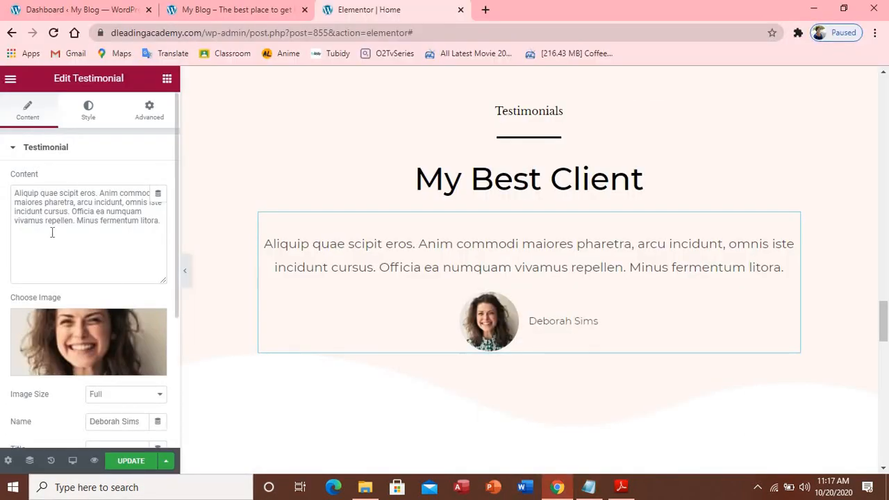
drag(15, 193, 163, 233)
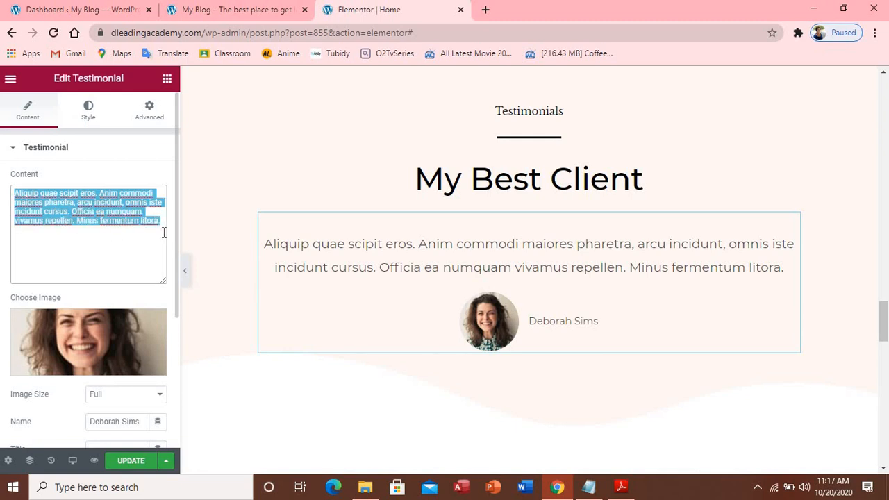
key(ctrl+v)
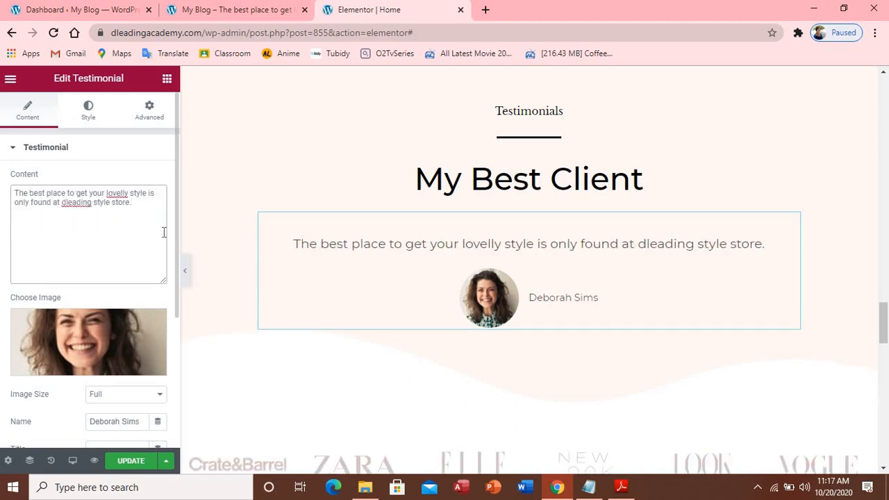
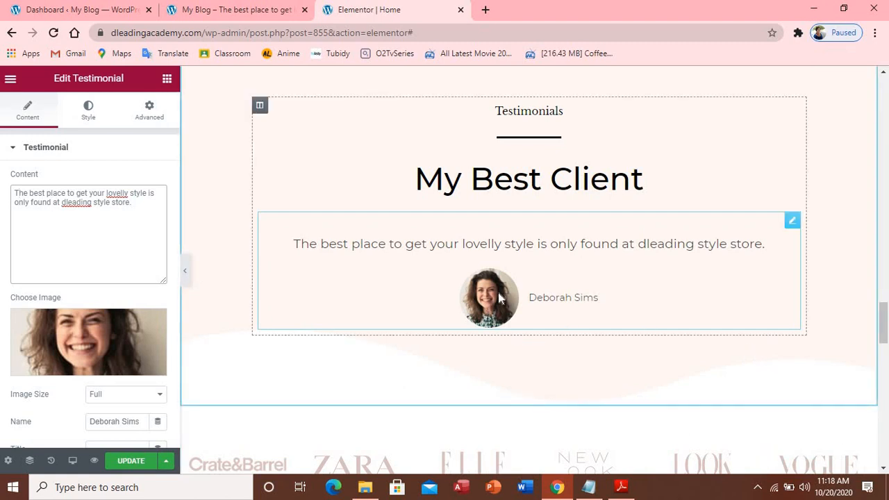
Open Insert Media from the testimonial's Choose Image thumbnail, browse the library, then switch to Upload files
click(58, 370)
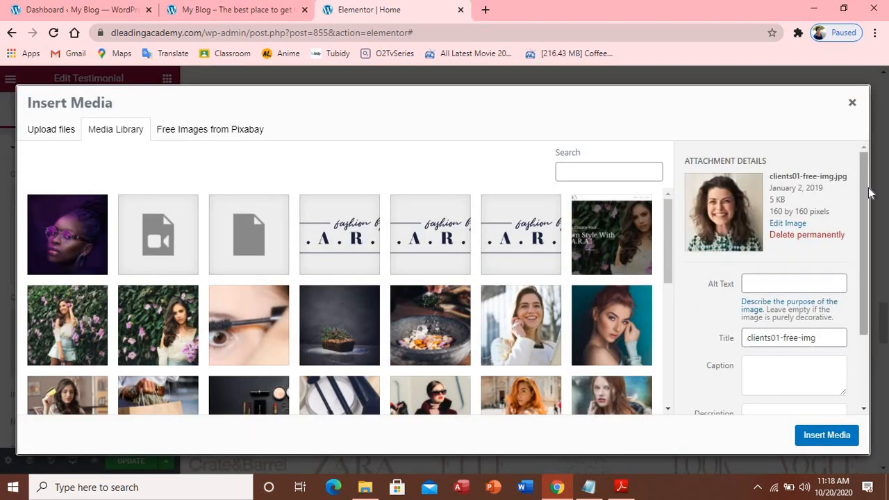
scroll(870, 202, down, 1)
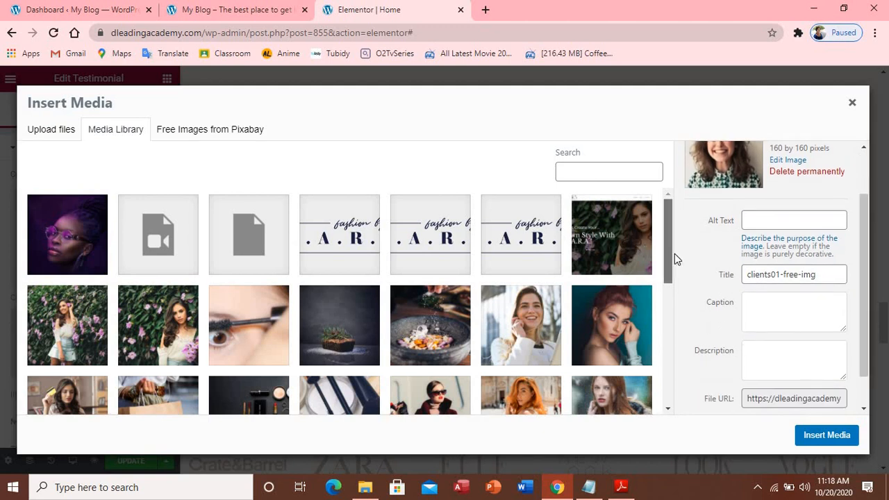
scroll(675, 253, down, 1)
scroll(681, 306, down, 3)
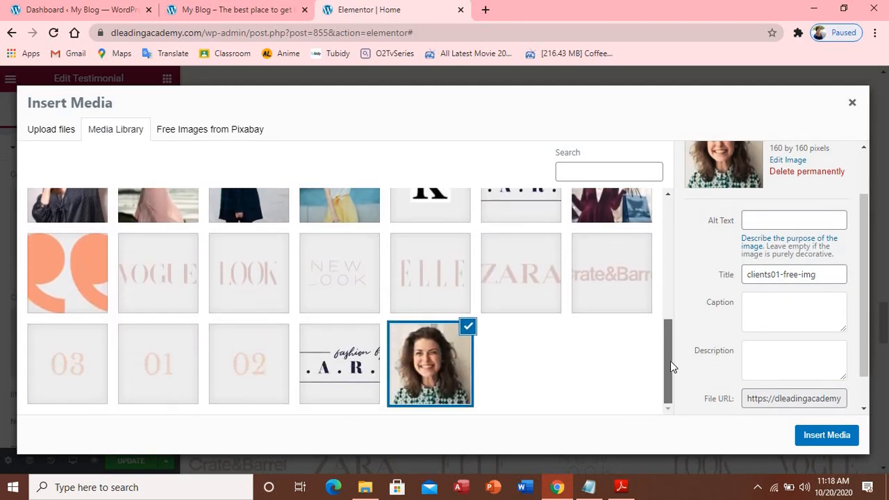
scroll(671, 324, up, 2)
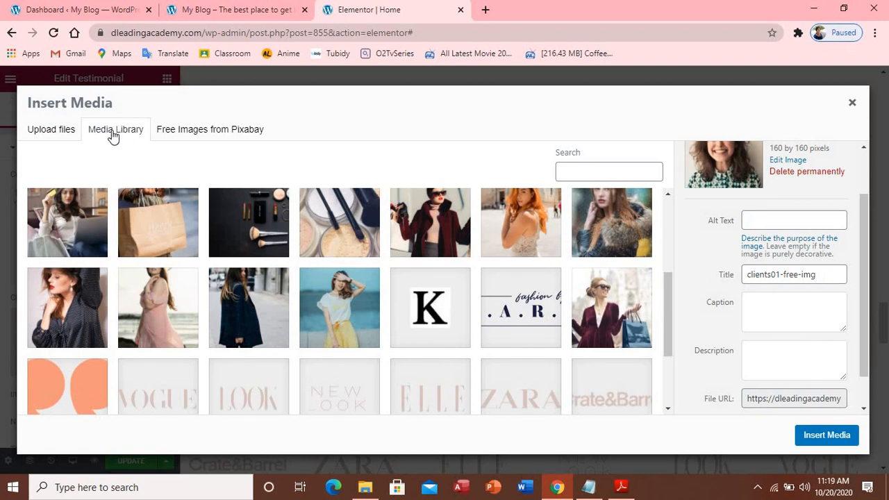
click(113, 136)
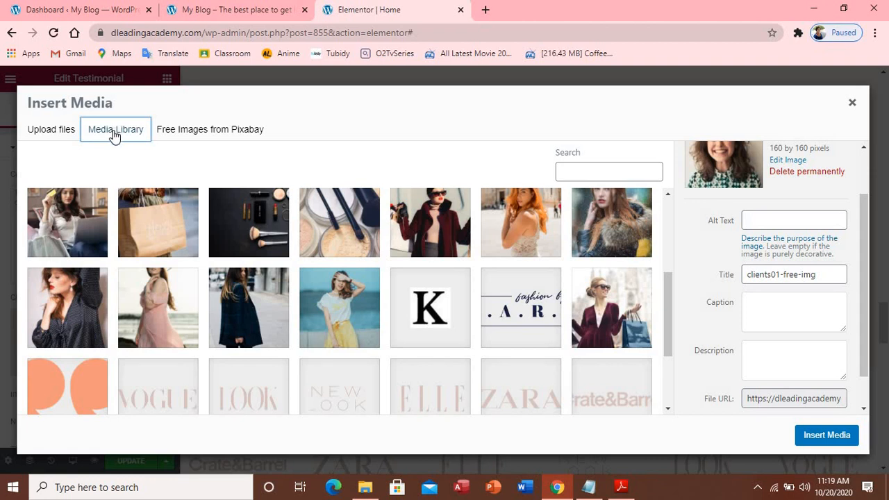
click(60, 129)
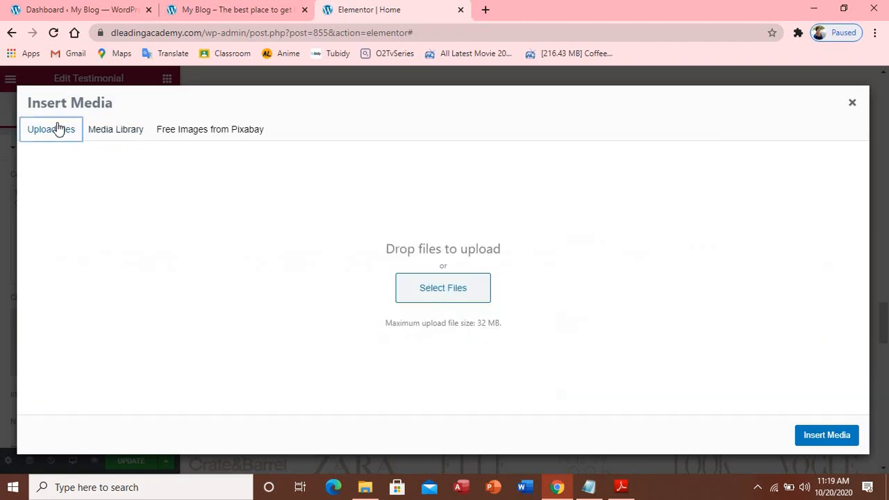
click(440, 296)
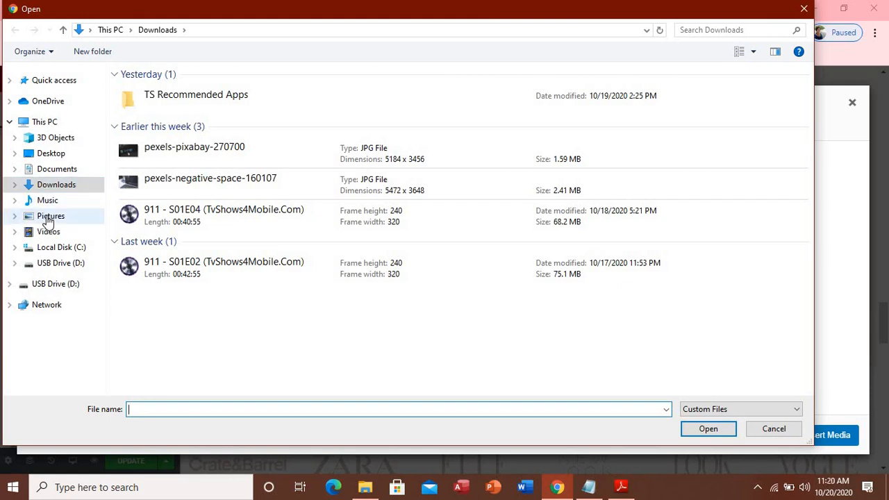
click(46, 219)
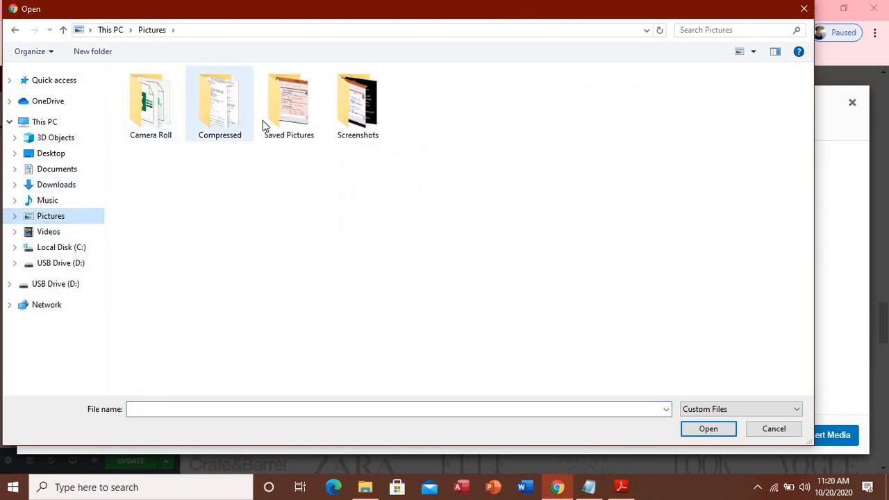
double_click(288, 119)
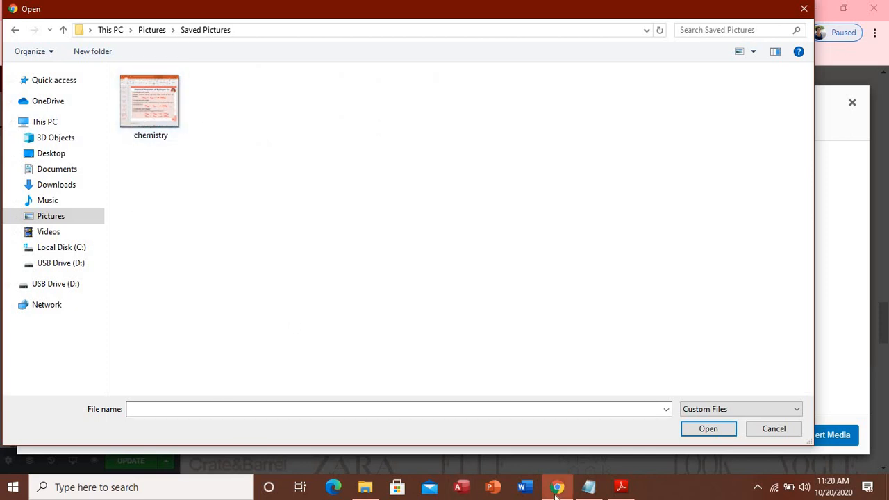
mouse_move(558, 487)
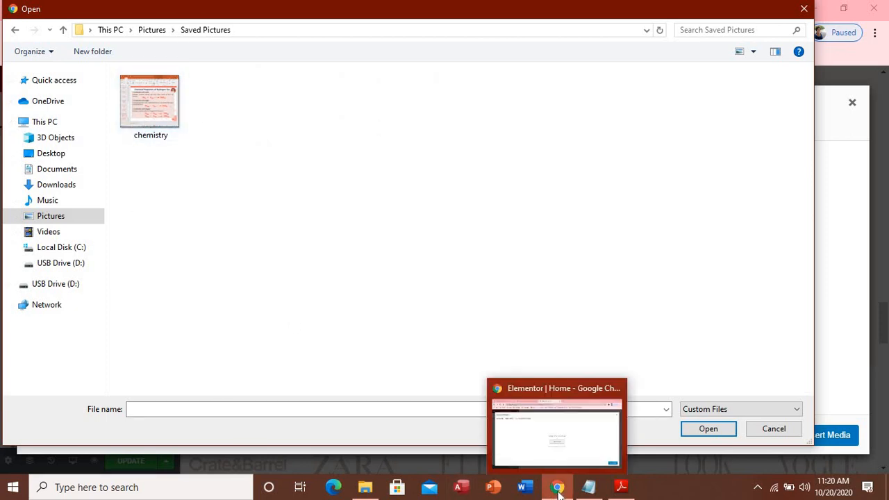
click(523, 426)
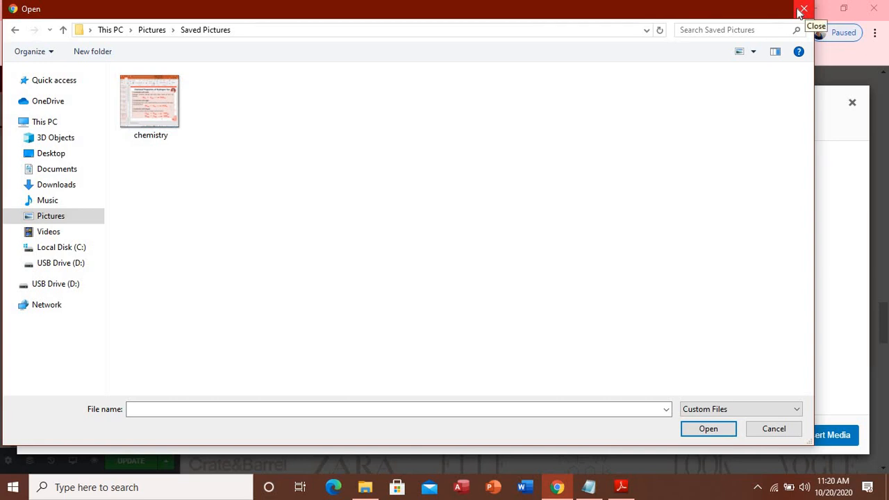
click(15, 30)
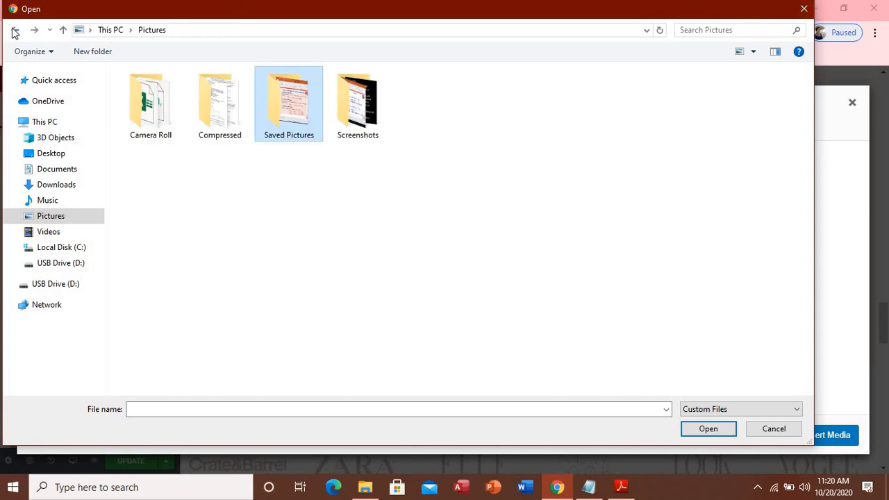
click(804, 10)
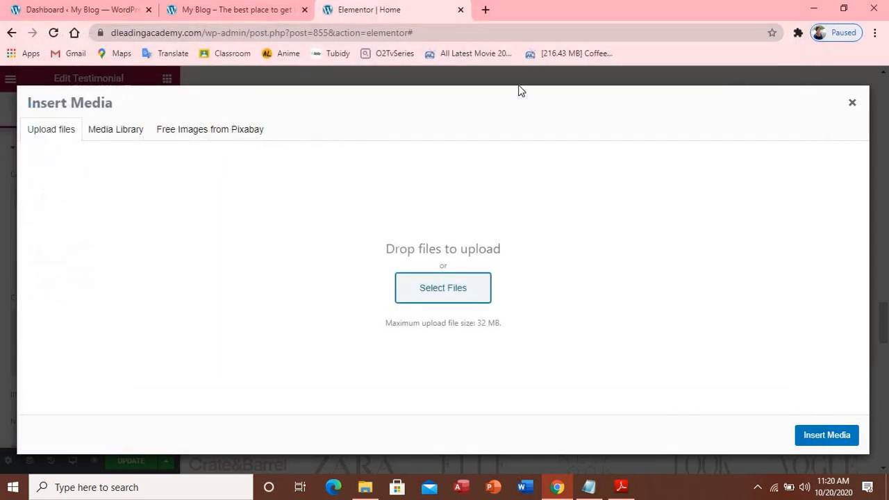
Search Google for 'nigeria het shot' in a new browser tab
click(490, 10)
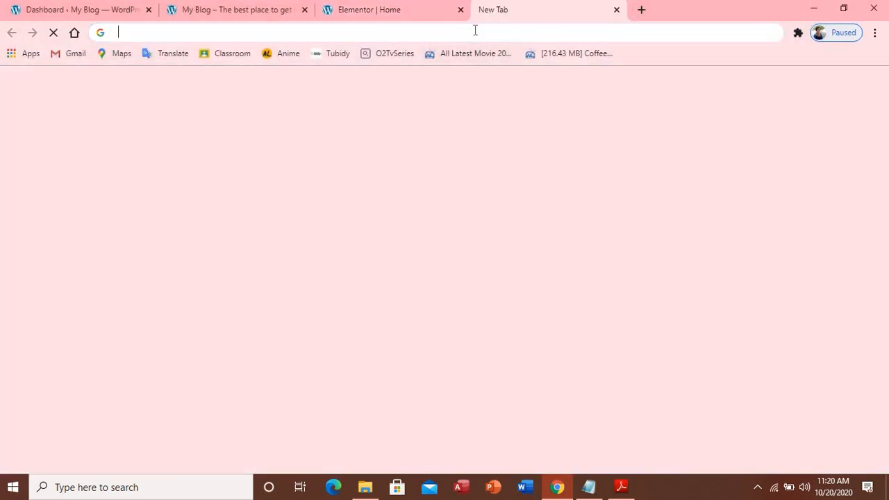
click(475, 30)
text(head)
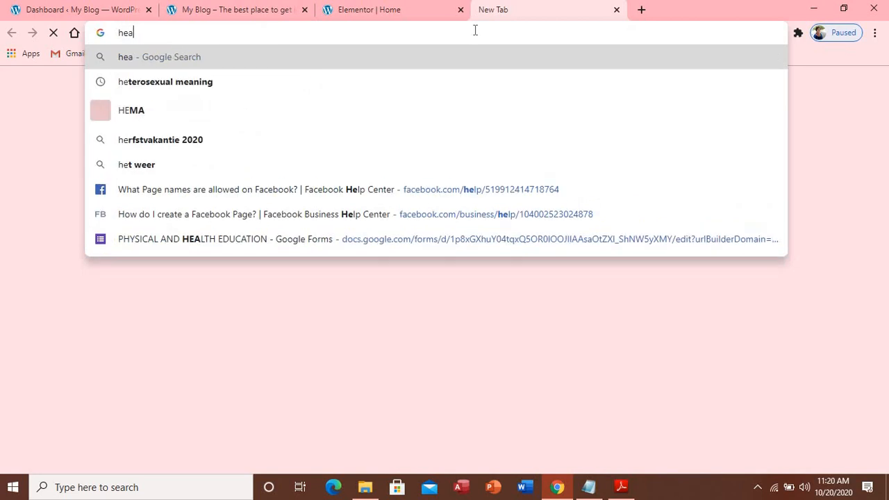
key(BackSpace)
key(BackSpace)
key(BackSpace)
key(BackSpace)
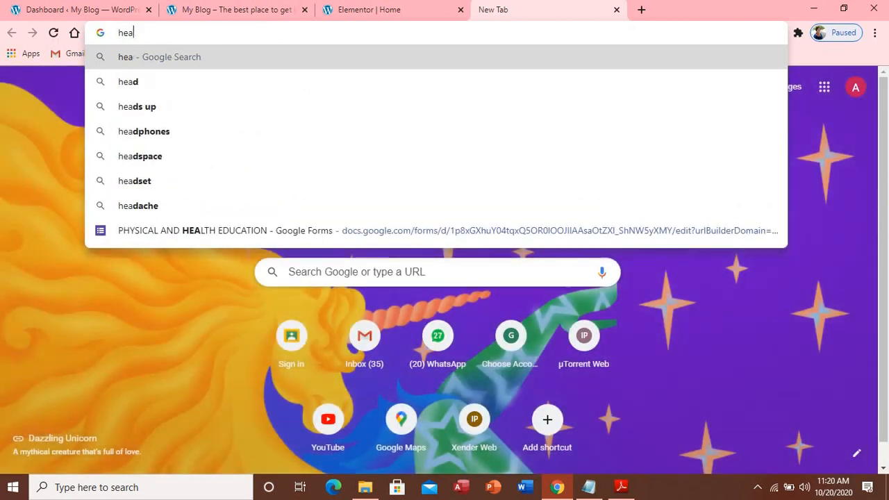
text(ni)
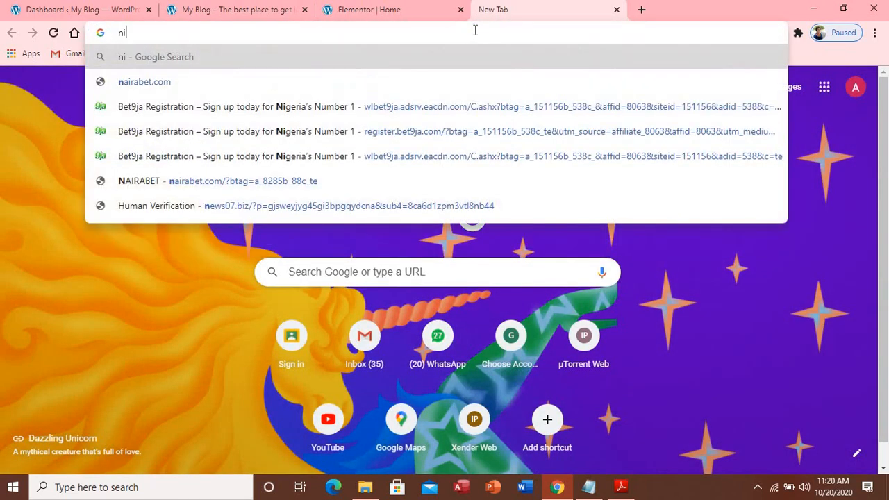
text(geria )
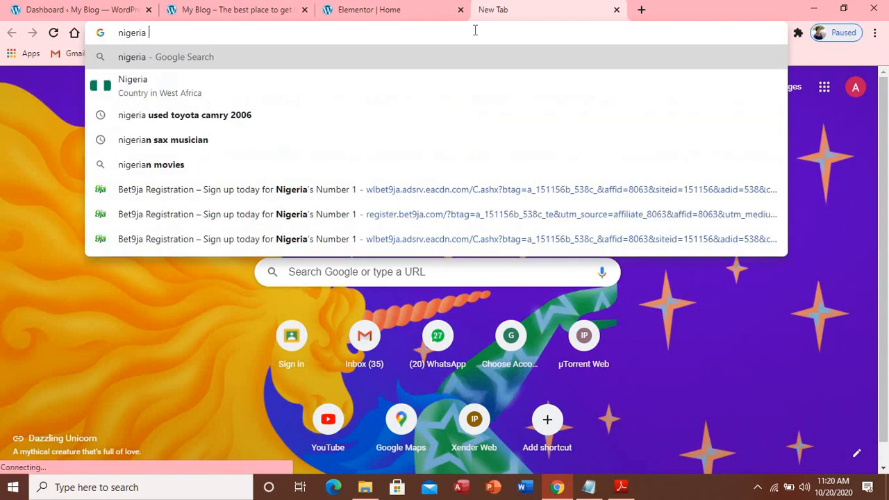
text(het shoy)
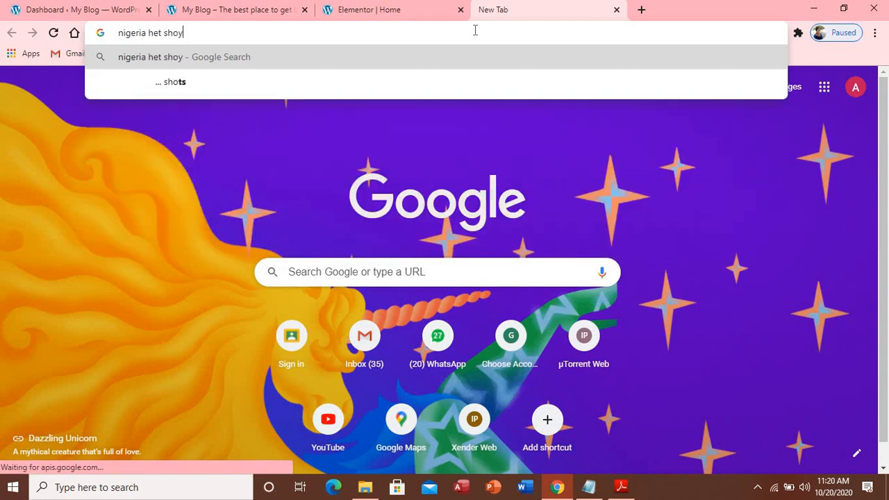
key(BackSpace)
text(t)
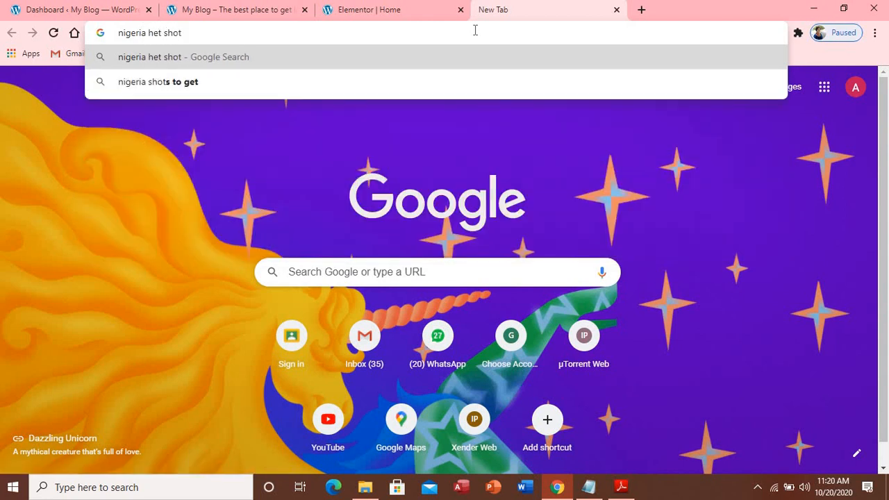
key(Return)
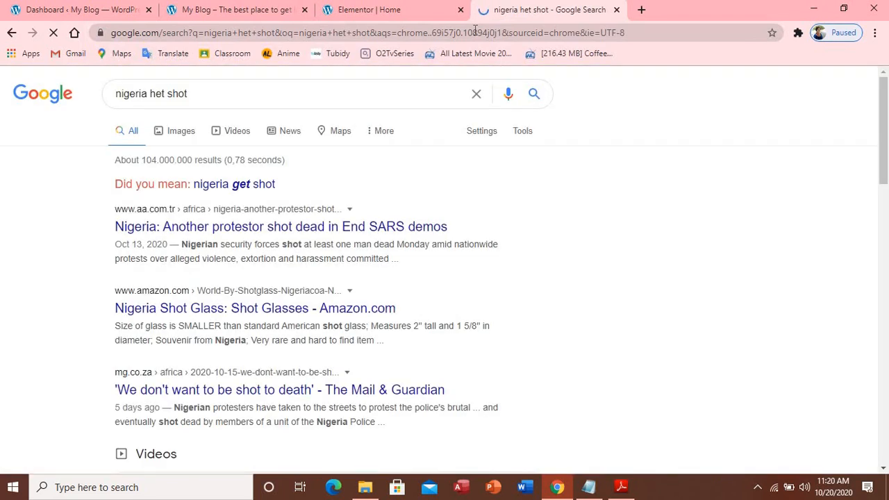
Save the yellow-jacket portrait from the Images results as tutorial.jpg
click(182, 132)
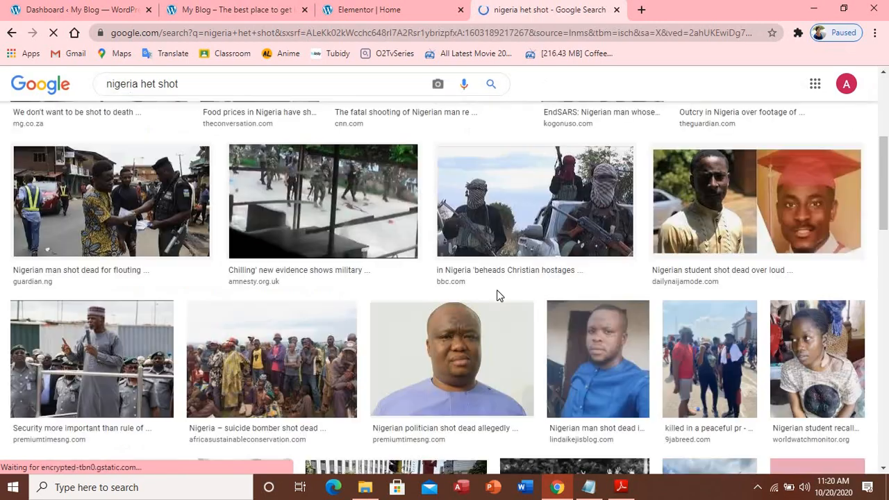
scroll(496, 294, down, 3)
scroll(496, 296, down, 1)
scroll(496, 297, down, 3)
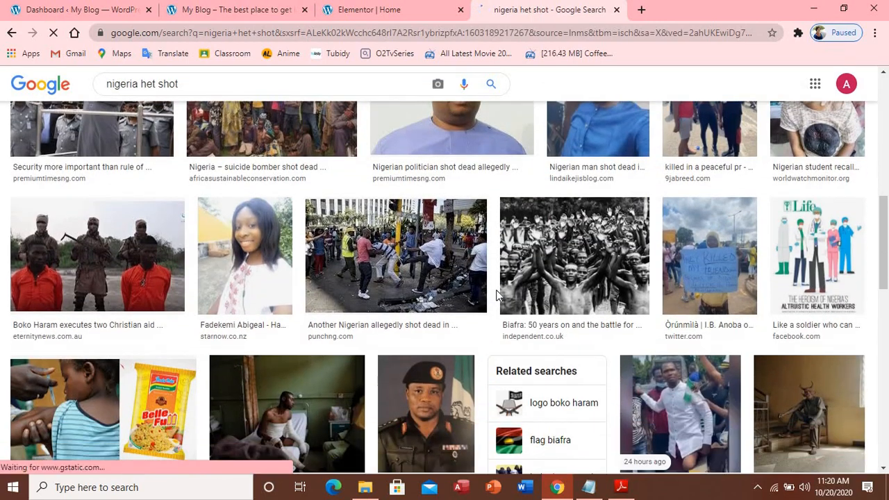
scroll(496, 297, down, 1)
scroll(496, 295, down, 2)
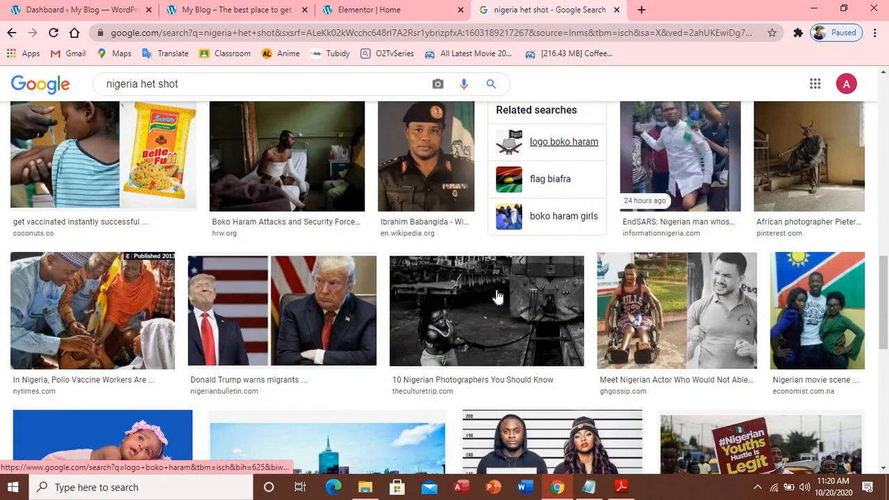
scroll(495, 295, down, 2)
scroll(495, 295, down, 5)
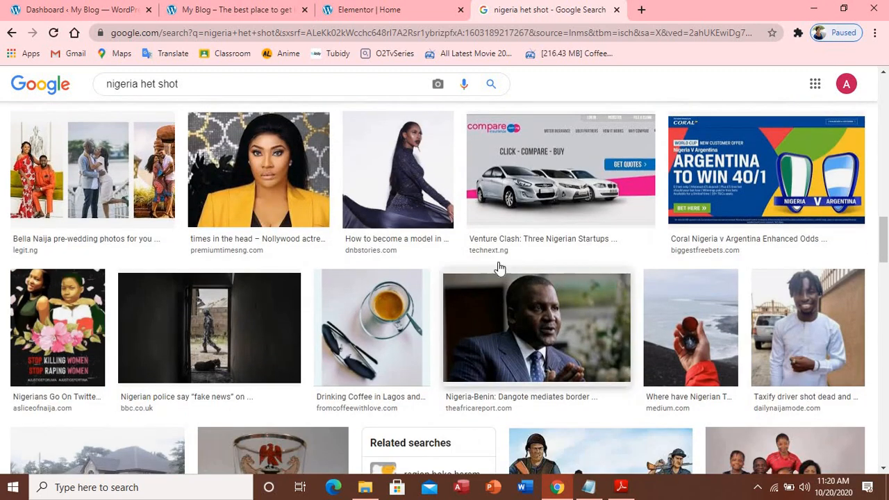
right_click(250, 202)
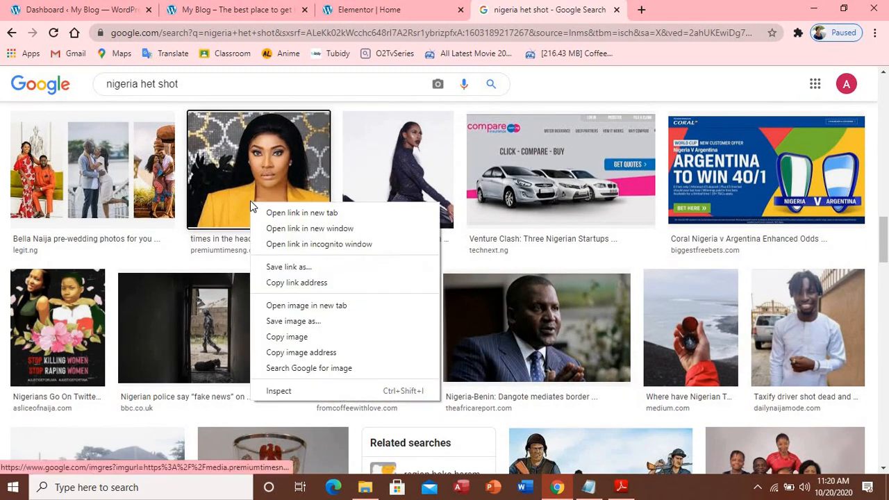
click(295, 323)
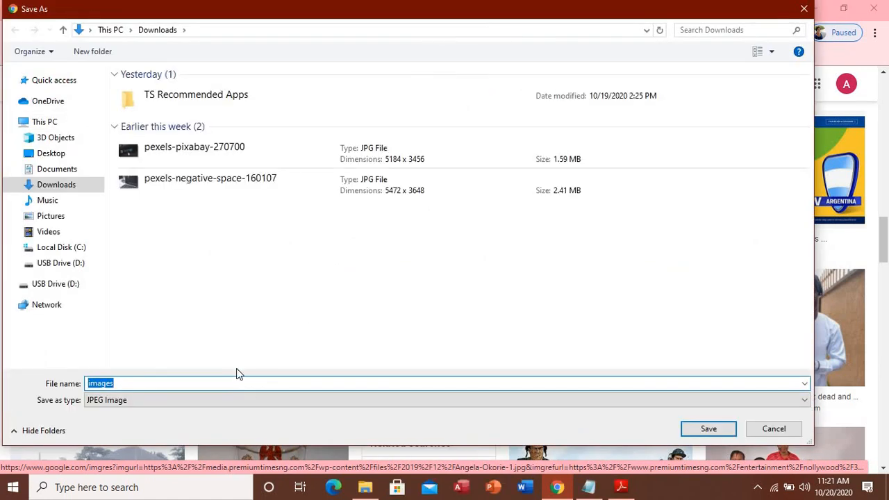
text(tutorial)
key(Return)
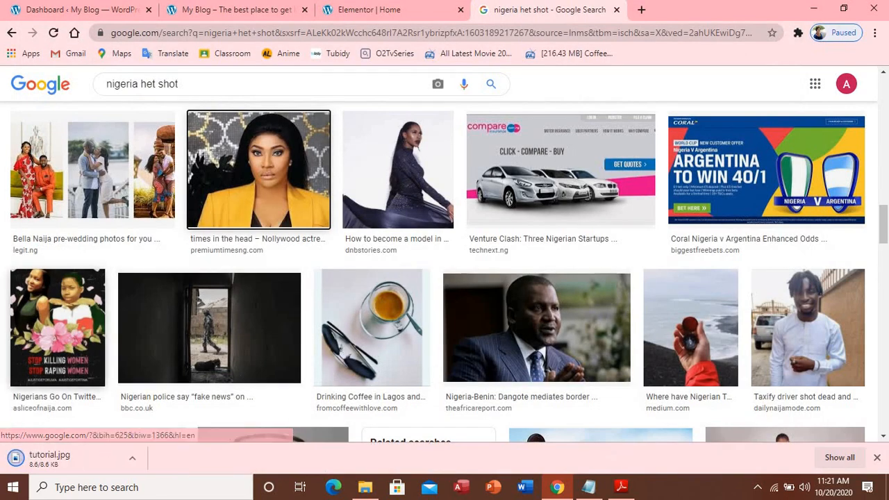
Upload tutorial.jpg into Insert Media and insert it as the testimonial's client photo
click(371, 10)
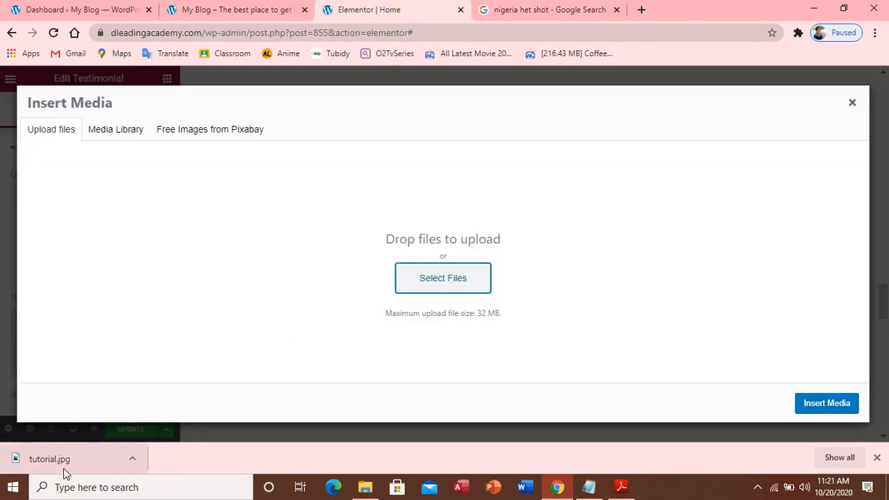
drag(71, 455, 436, 277)
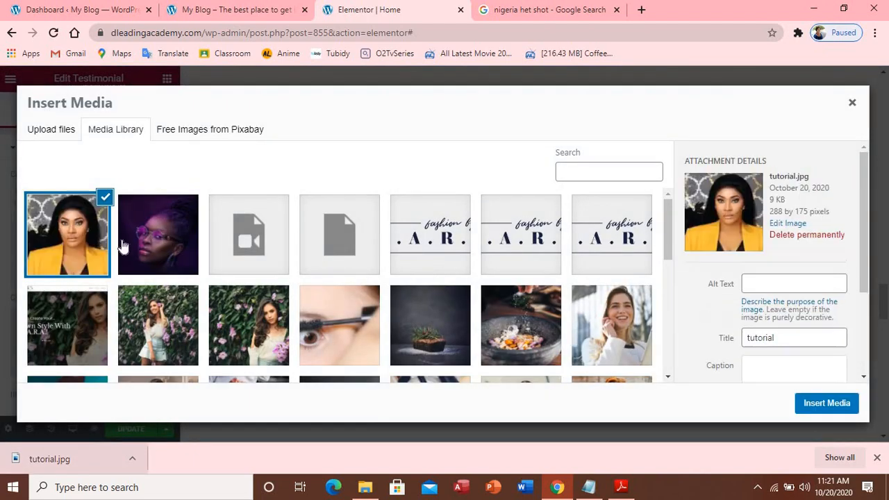
click(821, 403)
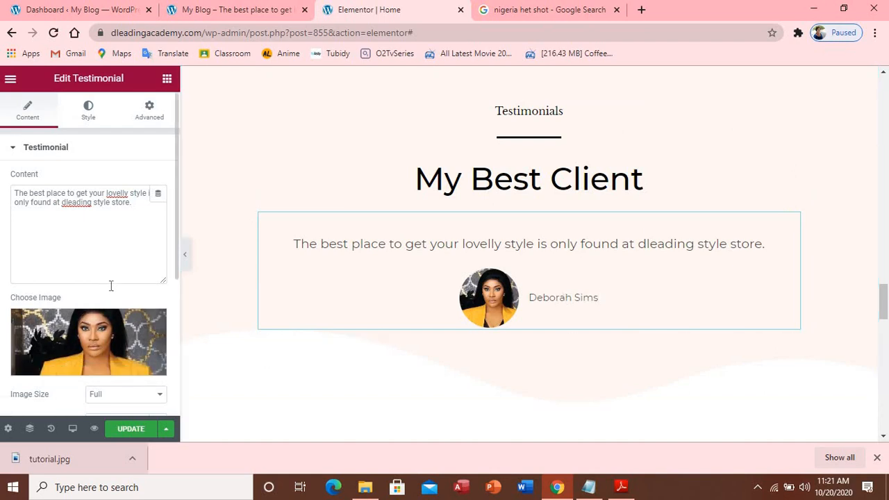
Replace the testimonial Name field with the new client's full name and save with Update
scroll(111, 285, down, 2)
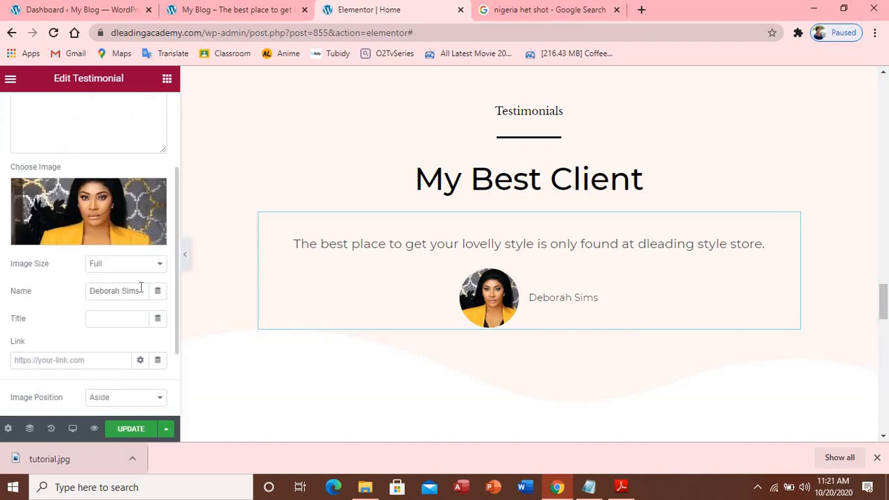
click(140, 291)
drag(140, 292, 94, 291)
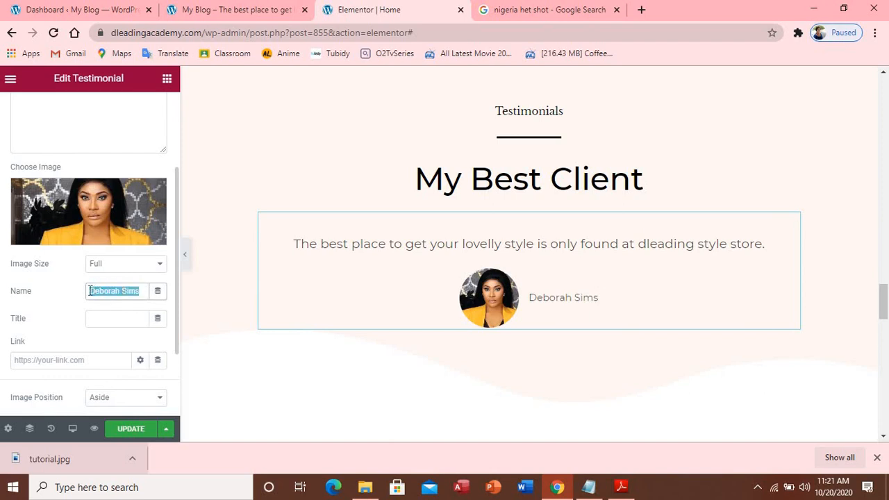
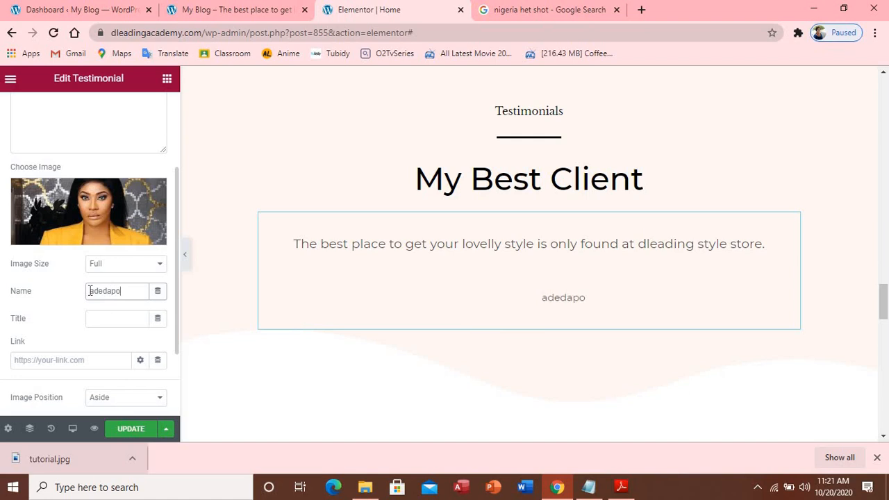
key(BackSpace)
key(BackSpace)
key(BackSpace)
key(BackSpace)
key(BackSpace)
key(BackSpace)
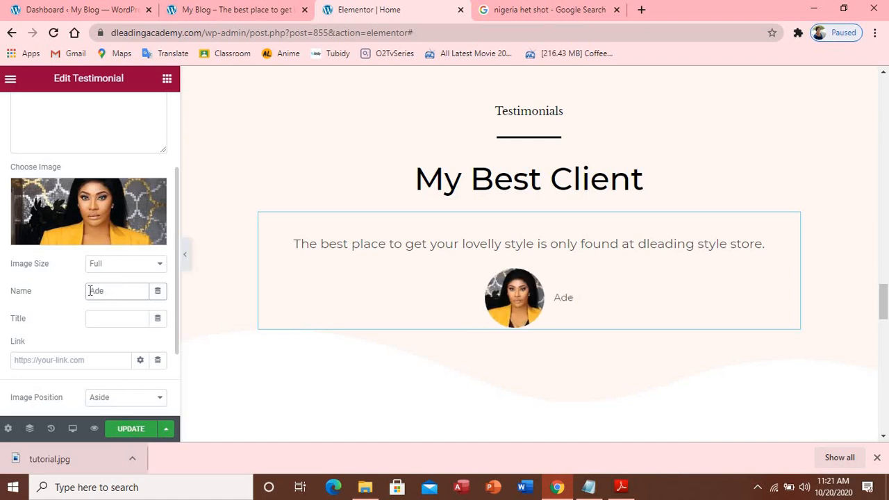
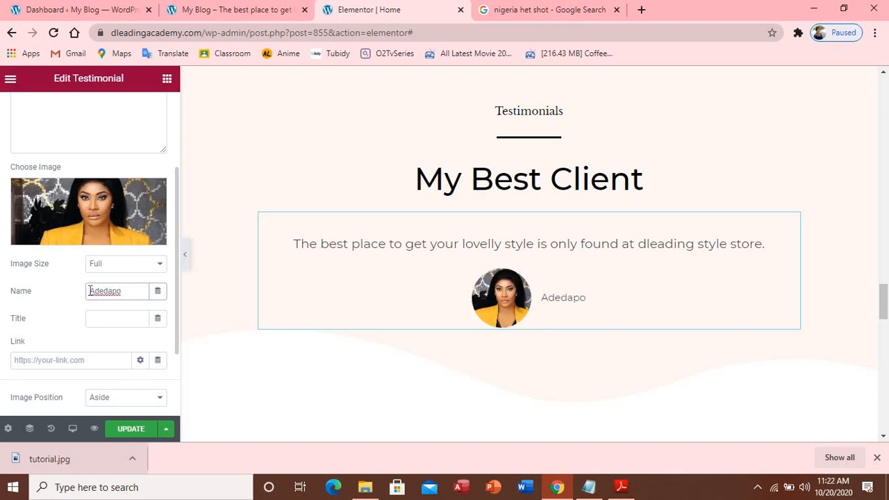
key(BackSpace)
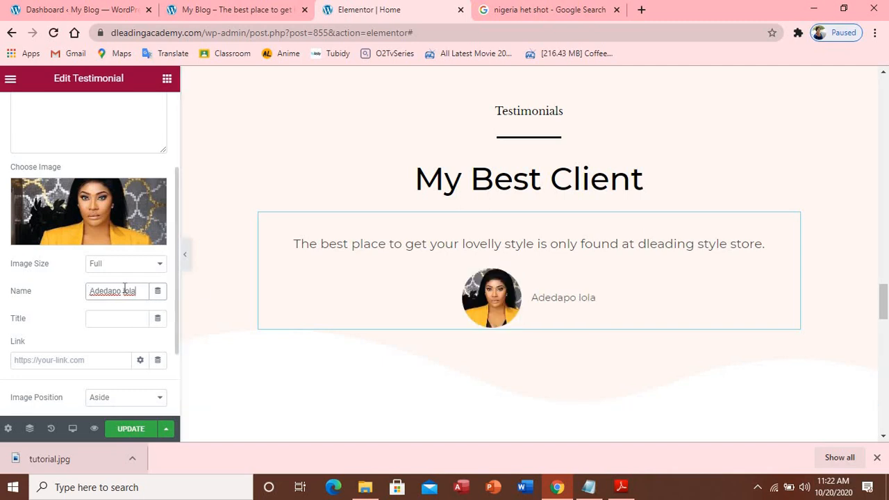
key(BackSpace)
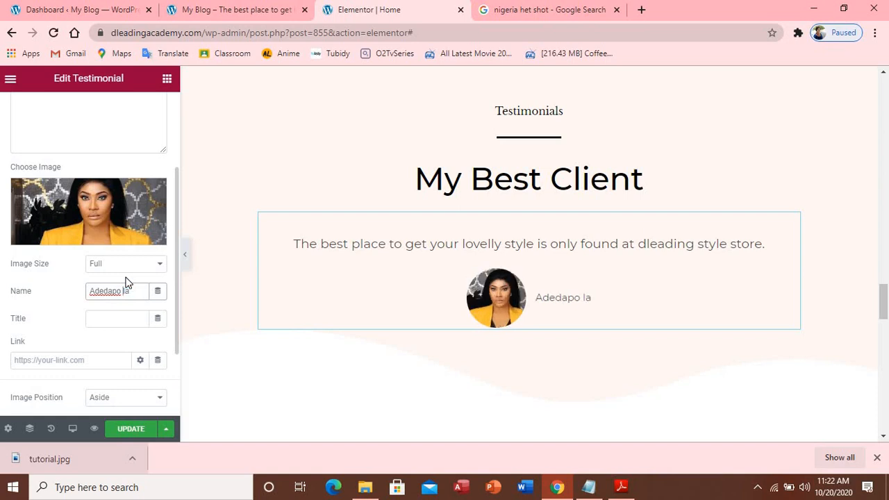
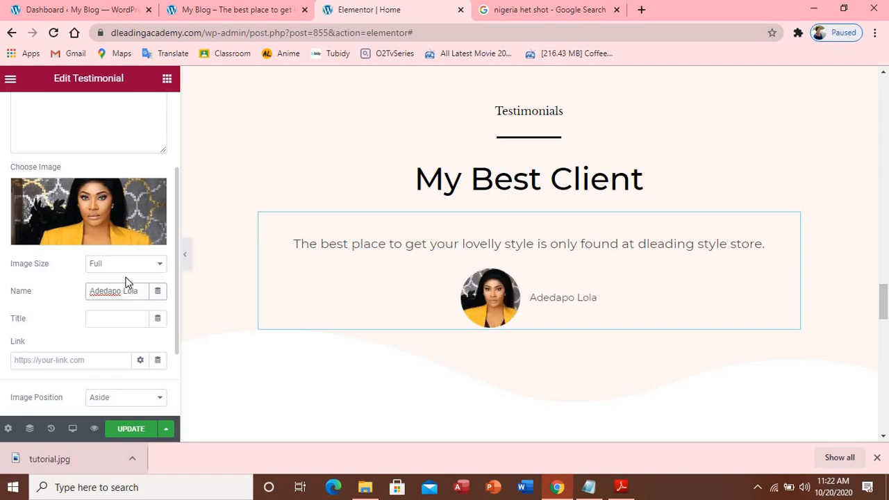
click(116, 431)
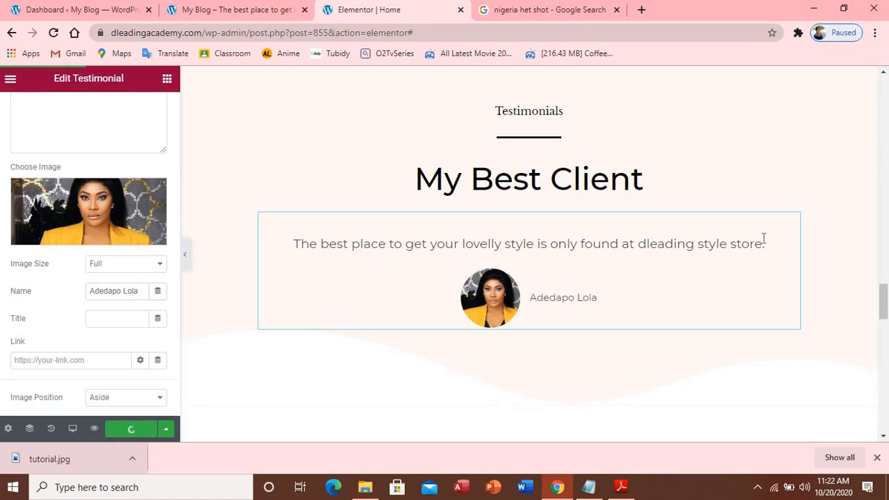
scroll(756, 248, down, 2)
Delete the brand-logos section and open the Area Of Expertise toggle's Style item for editing
scroll(757, 248, down, 3)
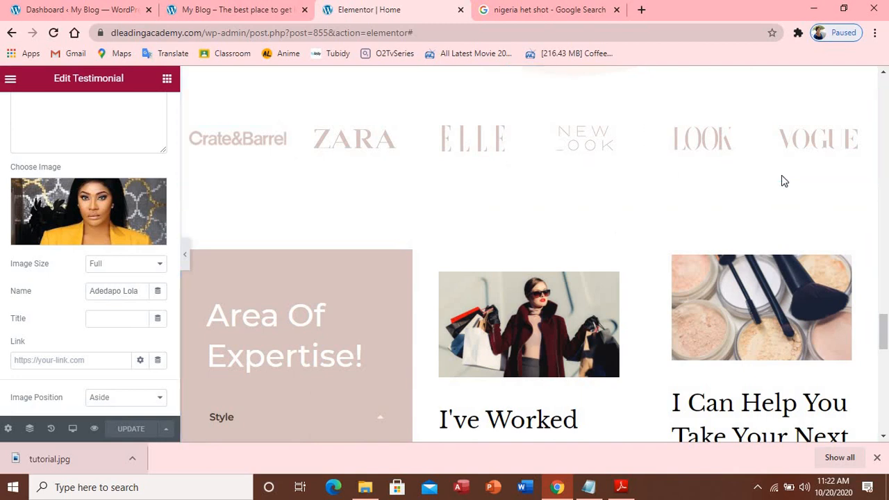
scroll(639, 143, up, 1)
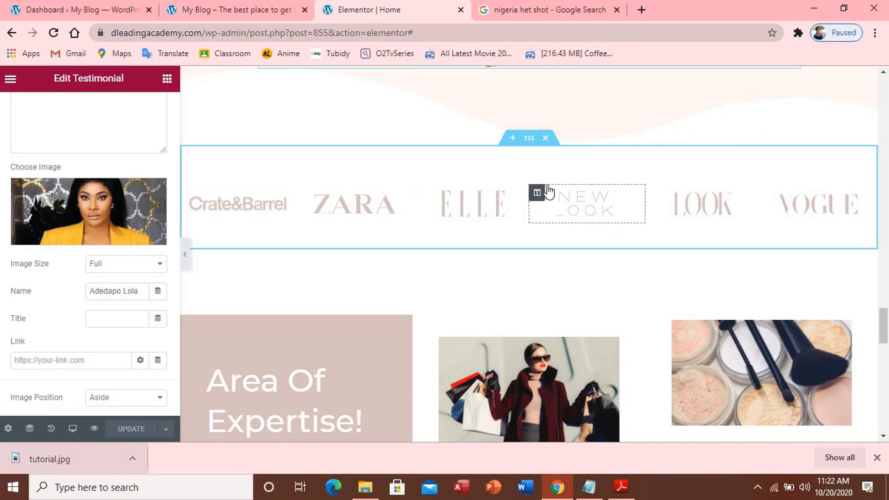
click(546, 138)
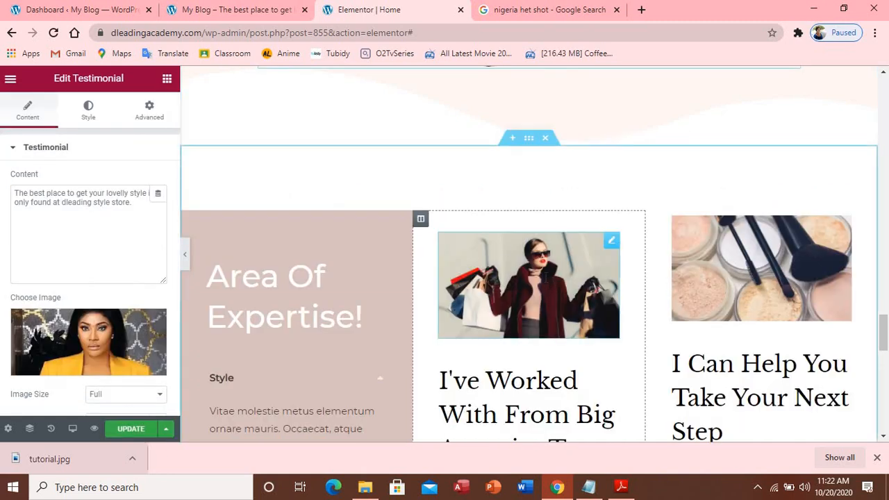
scroll(545, 278, down, 3)
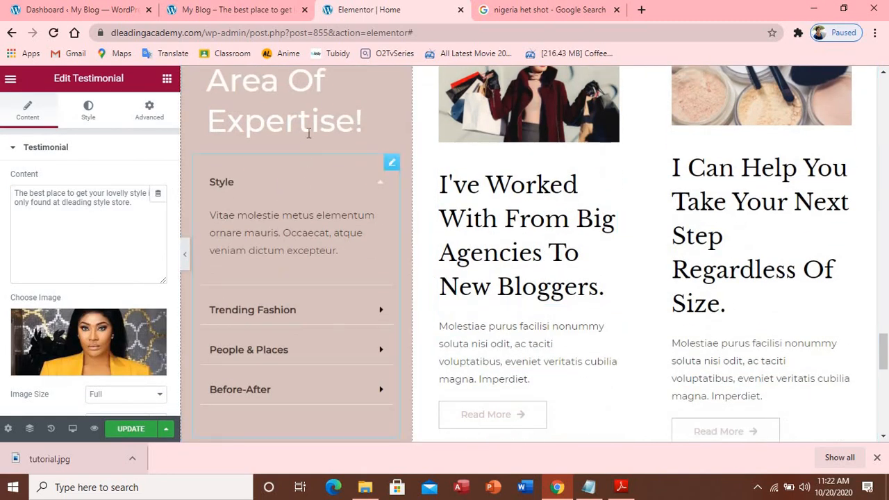
click(380, 184)
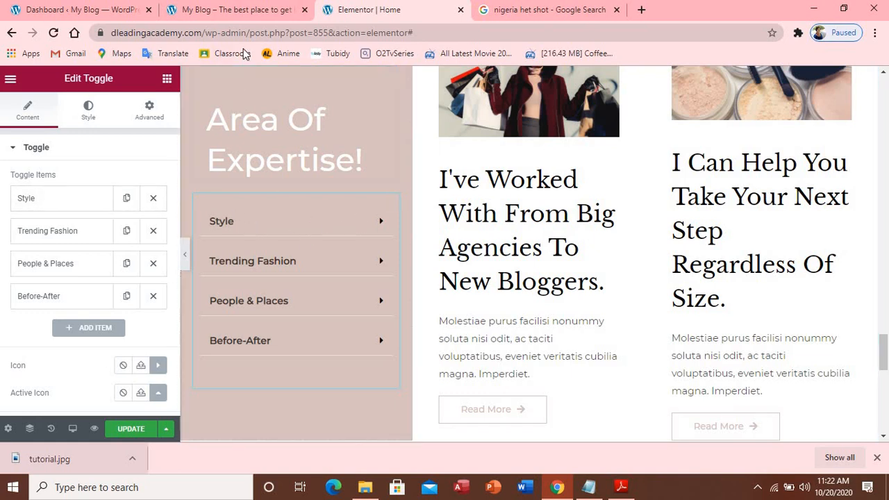
Reload the live home page and scroll through it to check the new testimonial
click(232, 11)
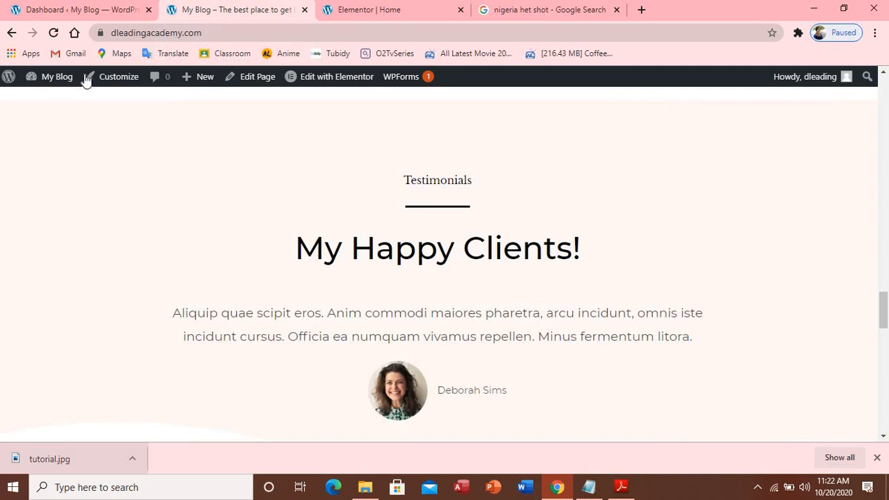
click(55, 32)
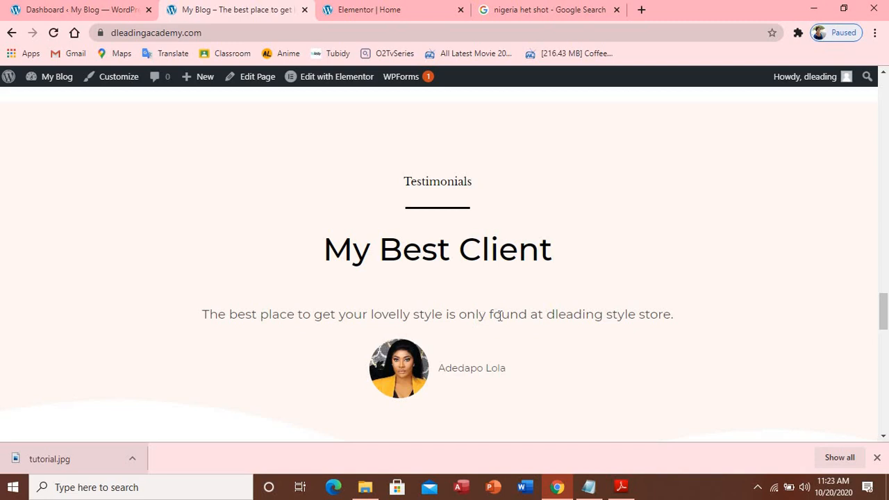
scroll(609, 313, down, 4)
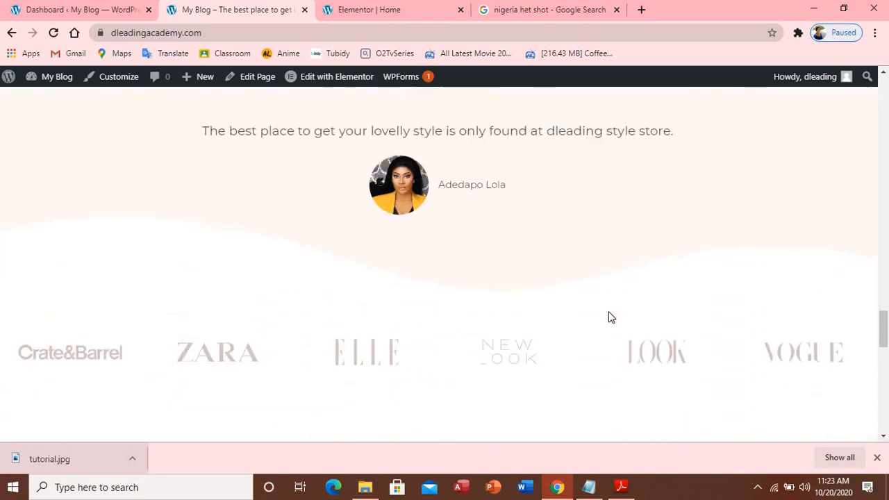
scroll(302, 333, up, 1)
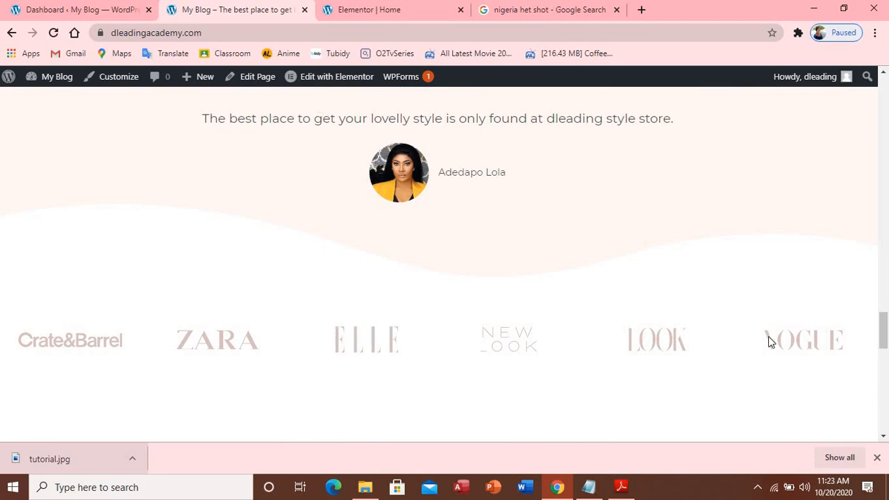
scroll(829, 313, down, 3)
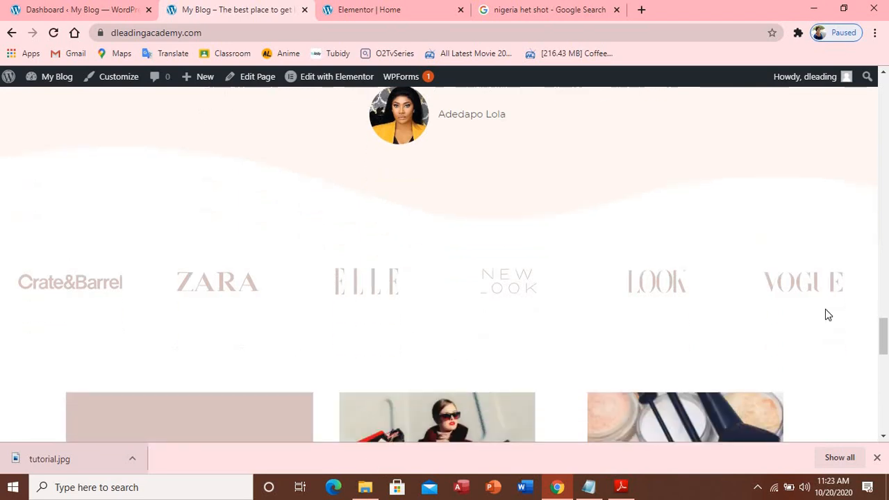
scroll(835, 310, down, 3)
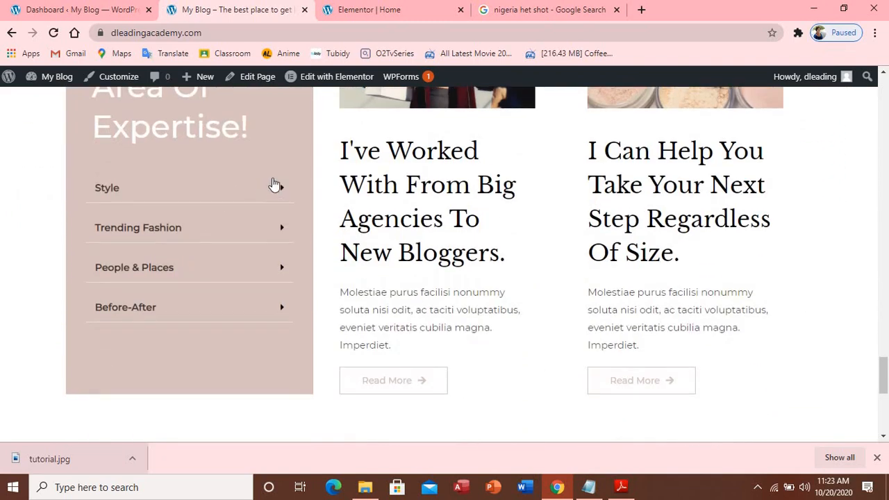
Expand and collapse the Style and Trending Fashion toggles, then return to the editor
click(282, 193)
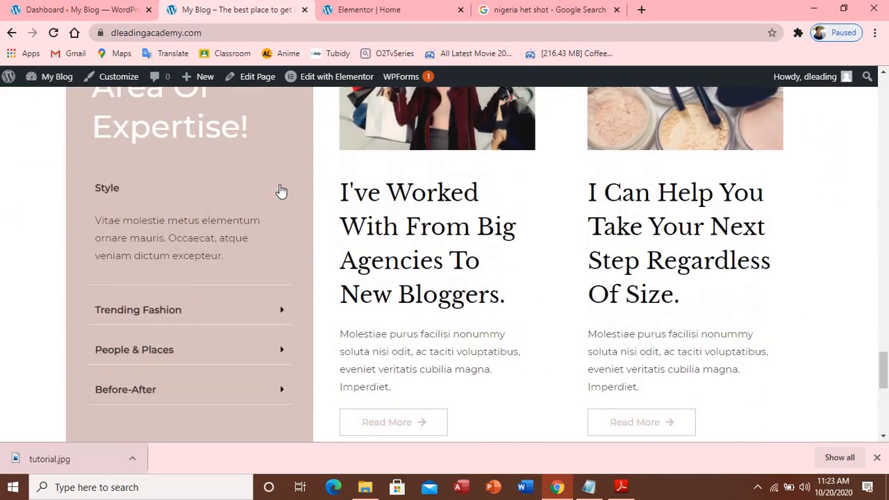
click(281, 199)
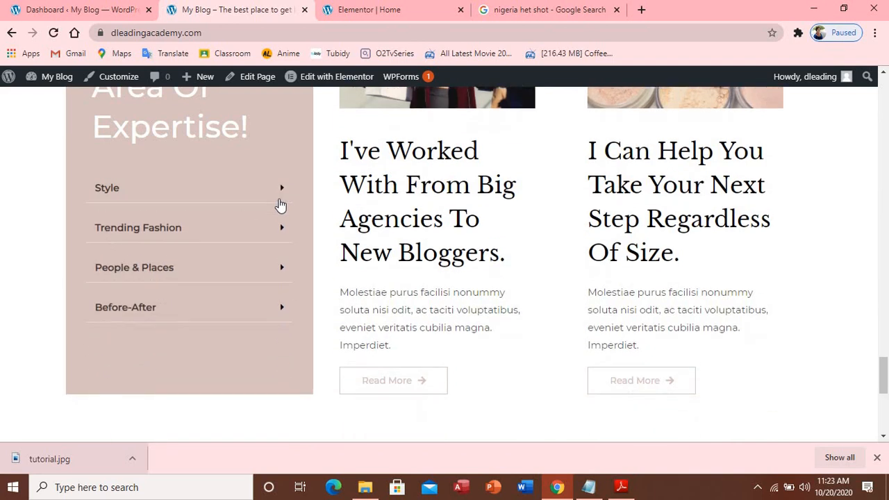
click(282, 233)
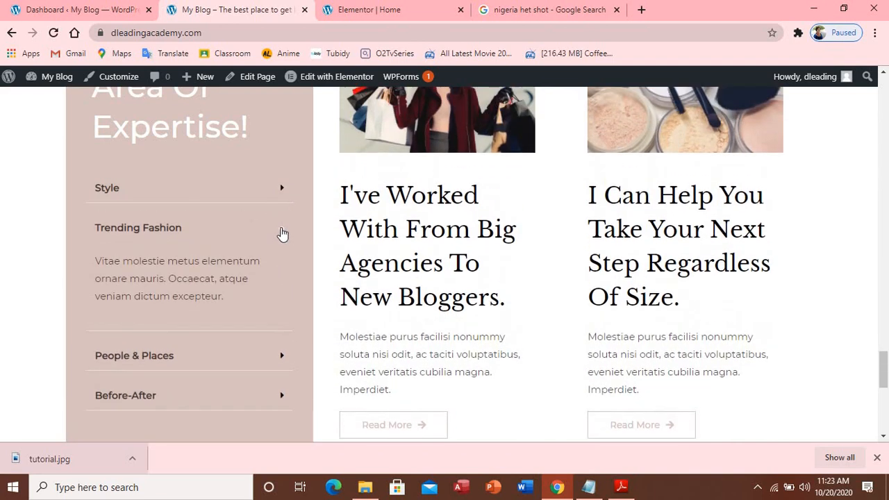
click(281, 234)
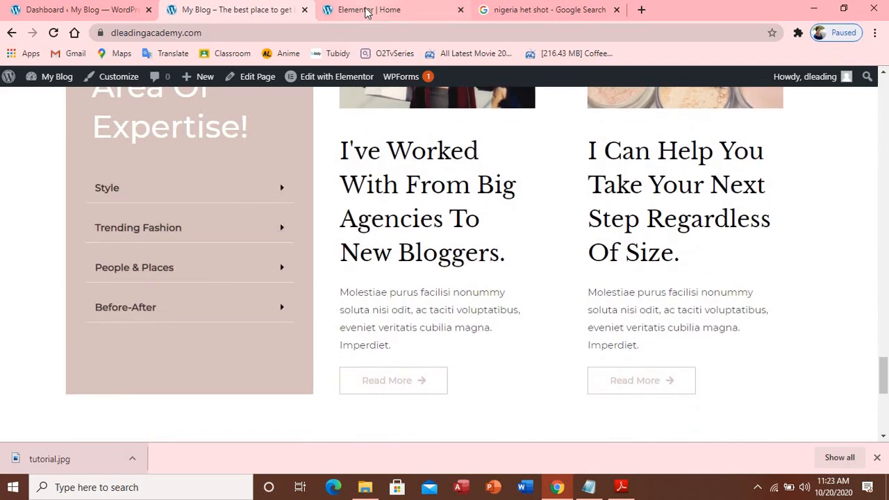
click(368, 13)
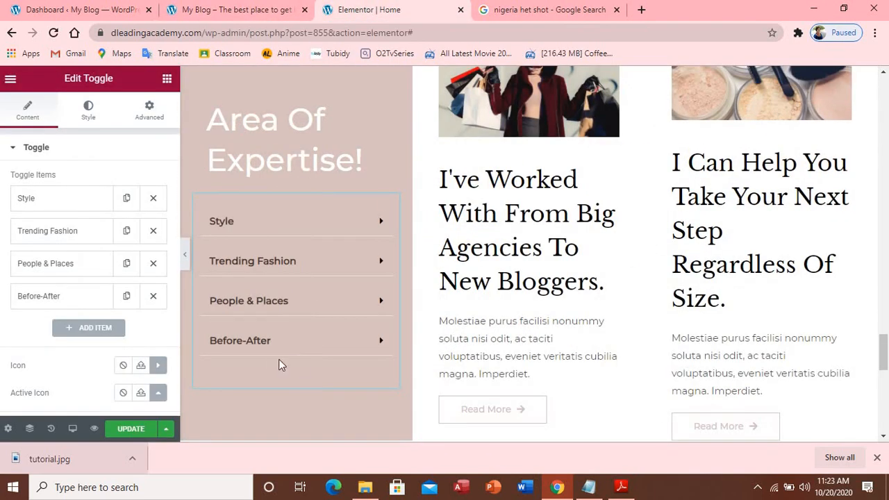
click(584, 491)
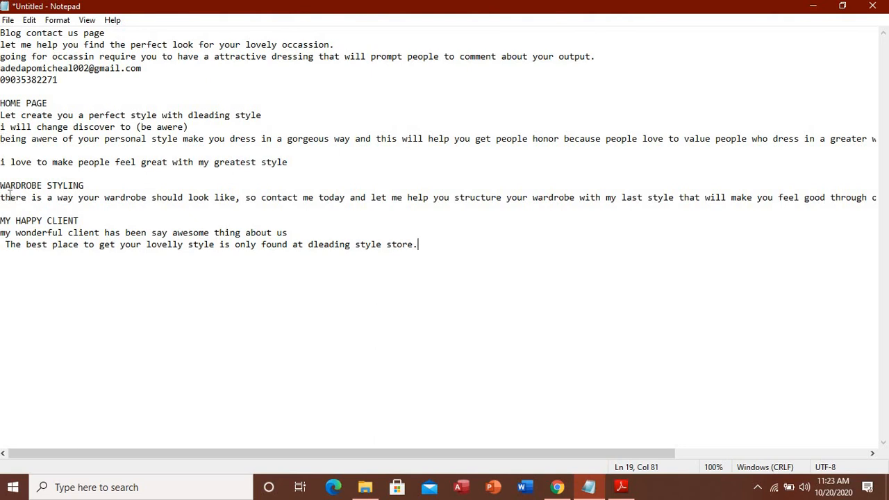
drag(2, 196, 112, 201)
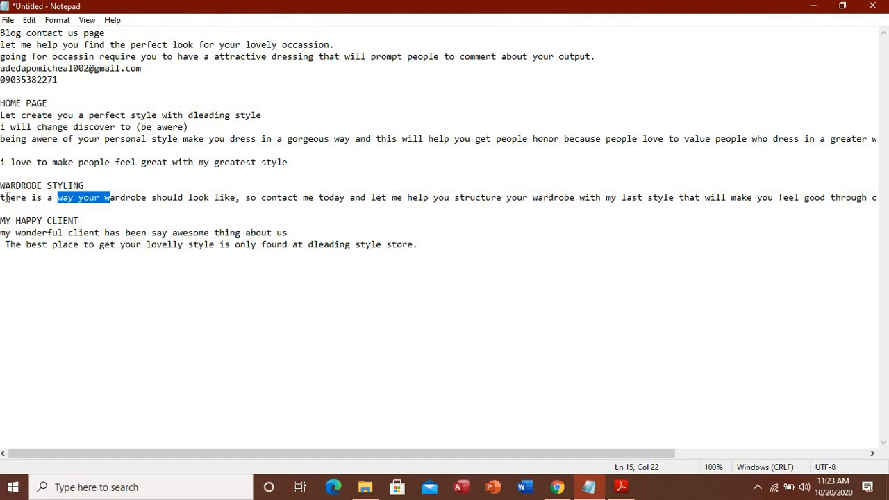
drag(2, 197, 816, 143)
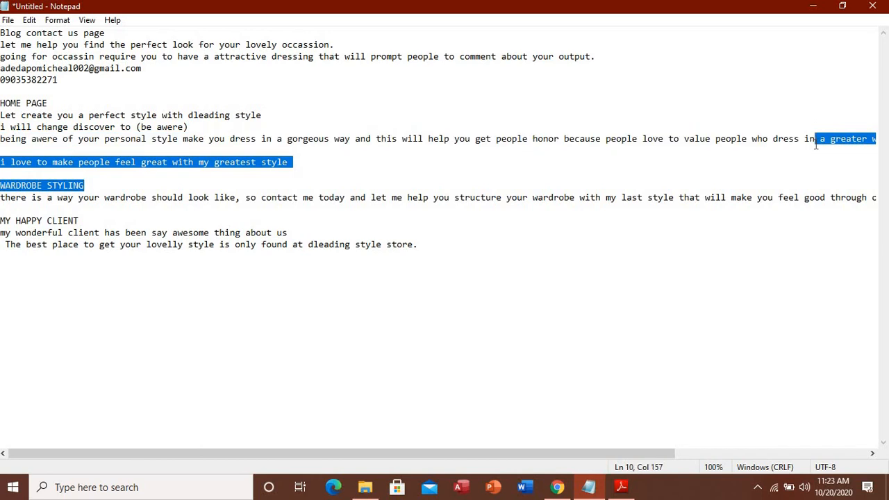
drag(115, 244, 131, 245)
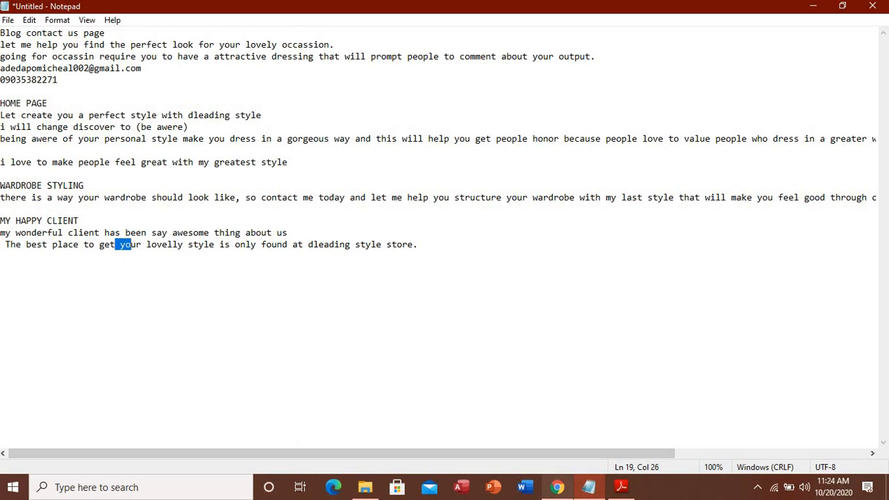
click(547, 492)
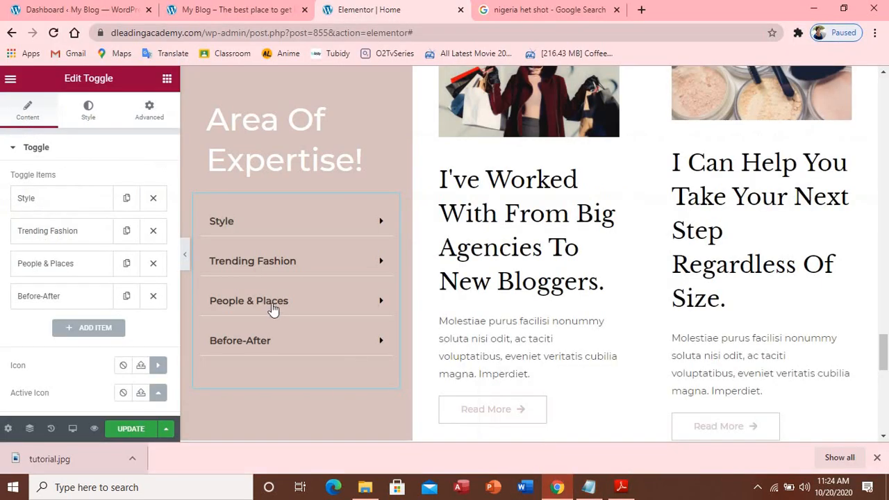
Replace the Style item's placeholder description with the pasted wardrobe paragraph
click(72, 206)
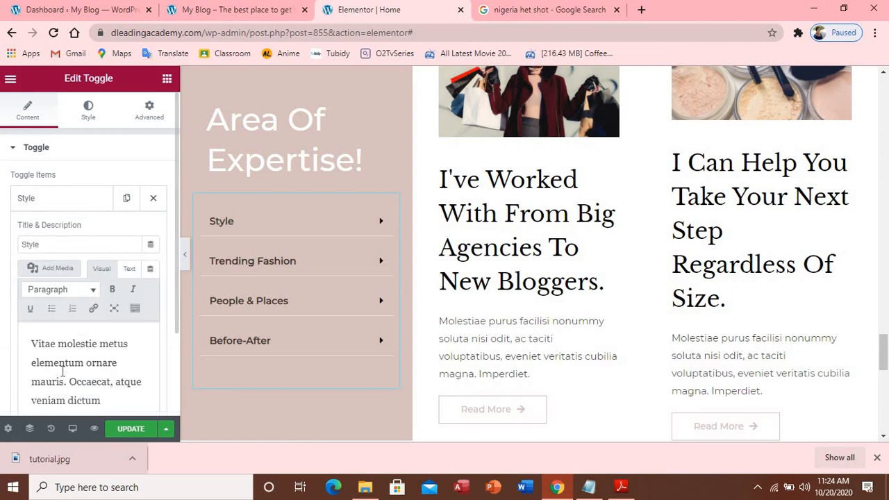
drag(31, 343, 152, 397)
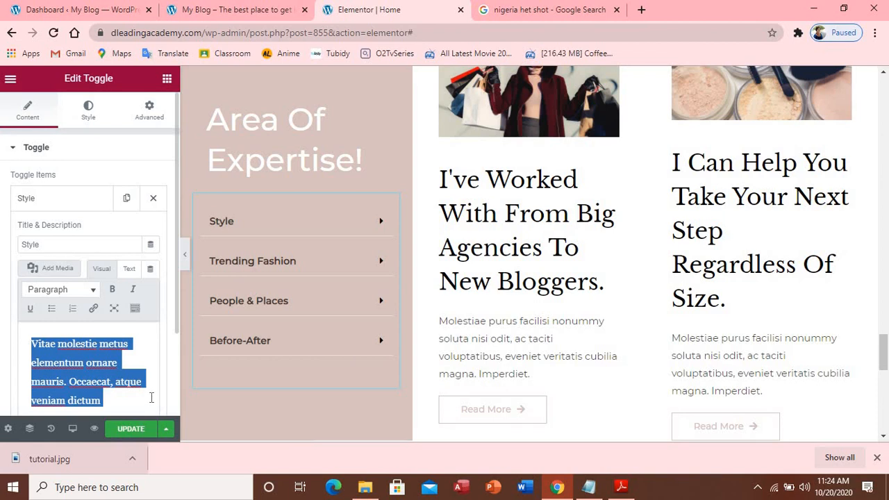
text(there is a way your wardrobe should look like, so contact me today and let me help you structure your wardrobe with my last style that will make you feel good through out the years excepteur.)
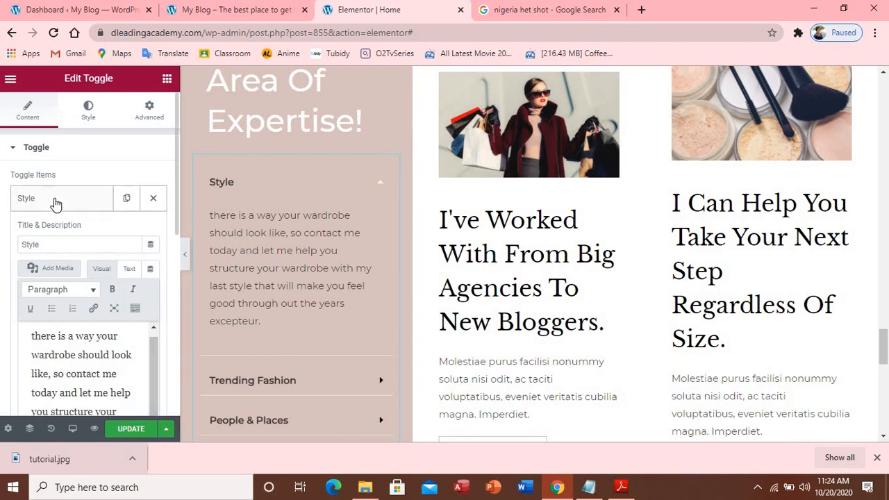
Retitle the item 'My Style' and collapse its settings
click(45, 243)
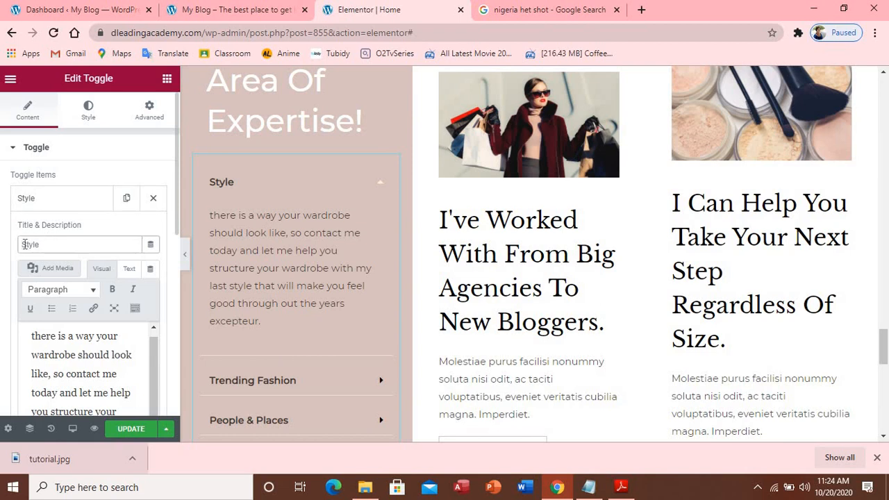
click(24, 245)
text(m)
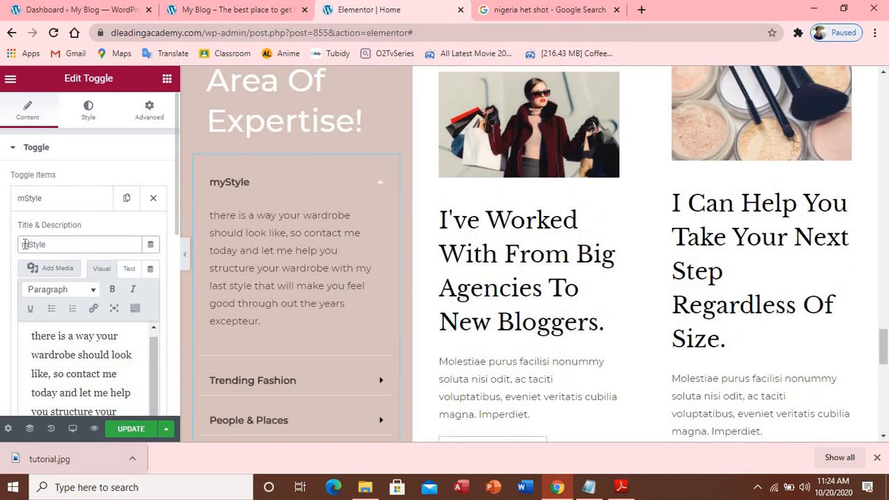
key(BackSpace)
text(My)
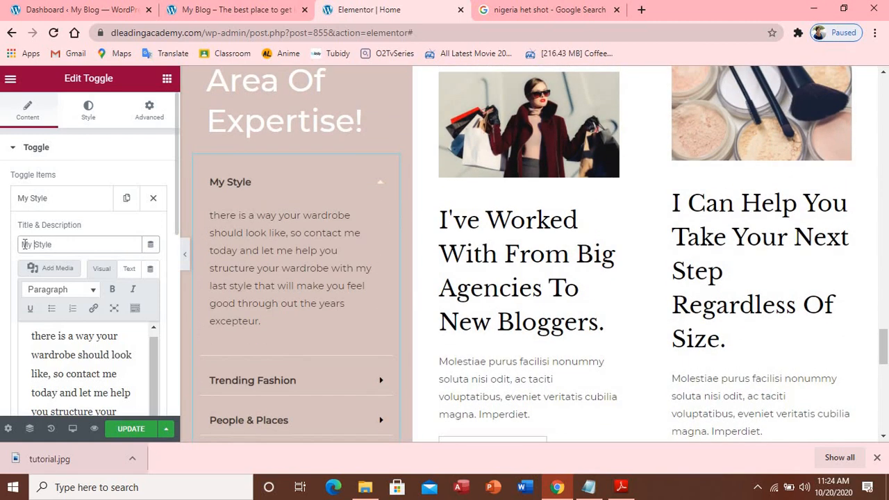
click(30, 200)
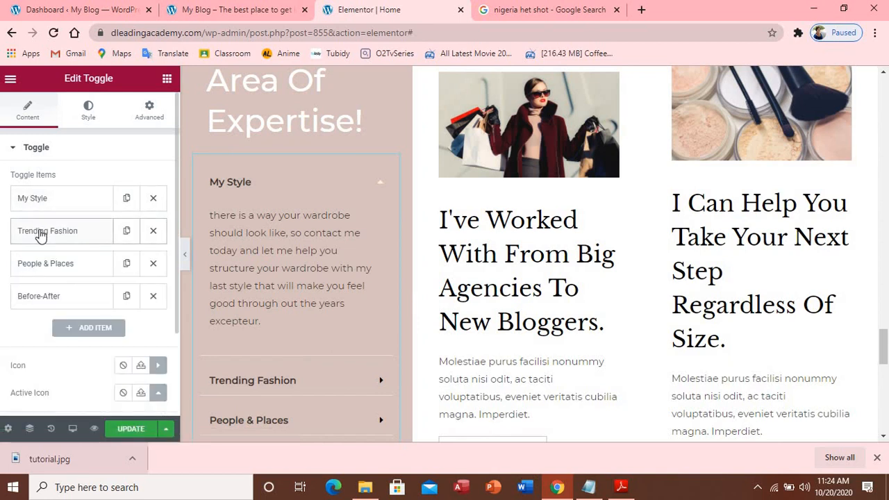
Prefix the Trending Fashion item's title with 'Latest'
click(40, 237)
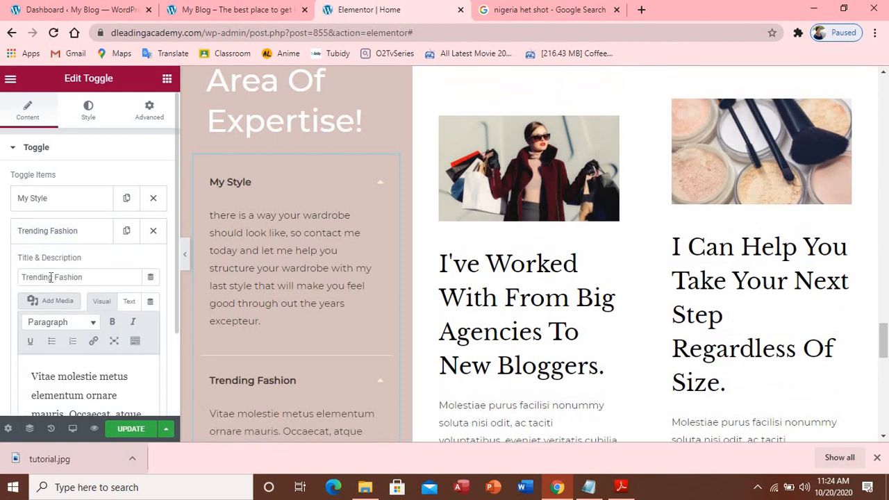
click(22, 276)
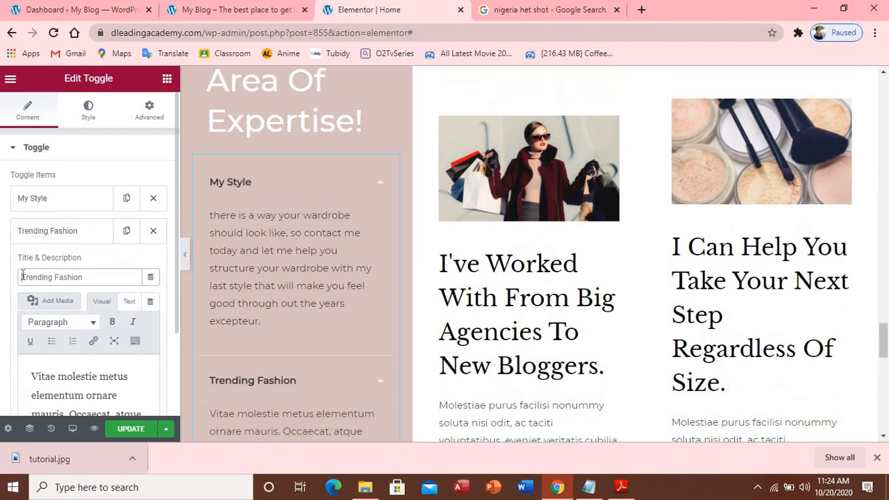
text(Late)
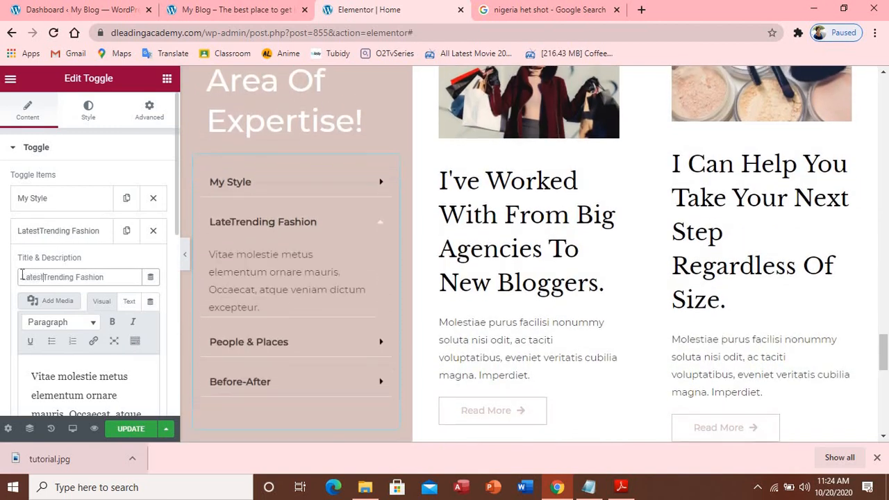
text(st)
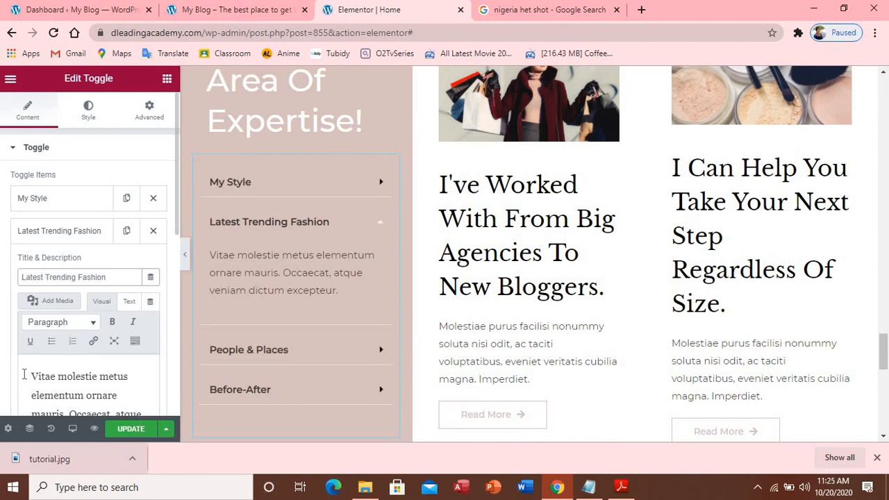
Select the item's whole placeholder description and paste the wardrobe paragraph over it
drag(24, 375, 144, 391)
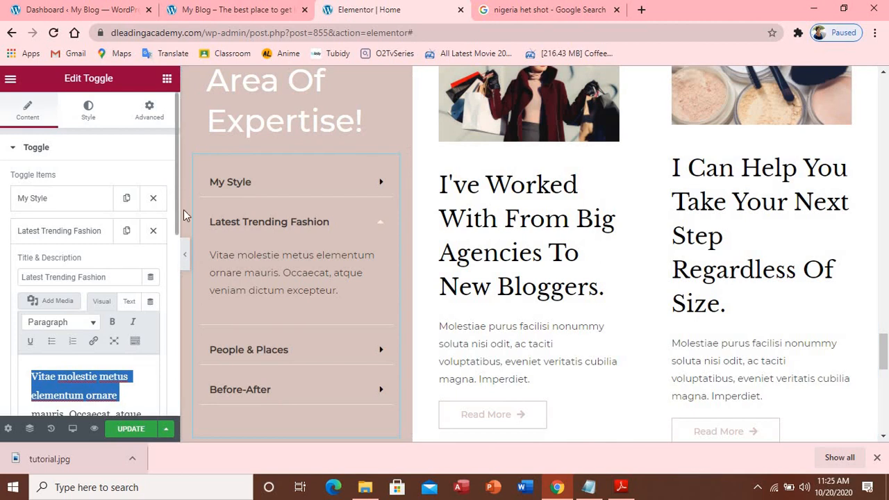
scroll(140, 196, down, 5)
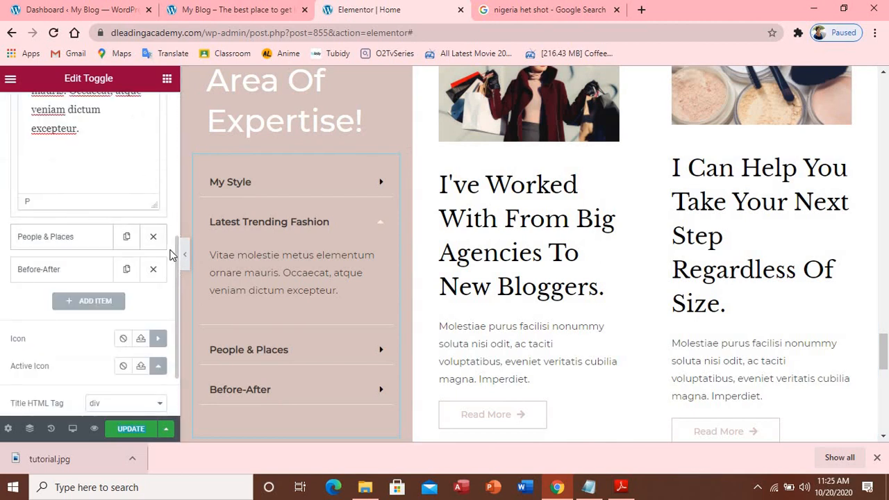
drag(175, 248, 160, 209)
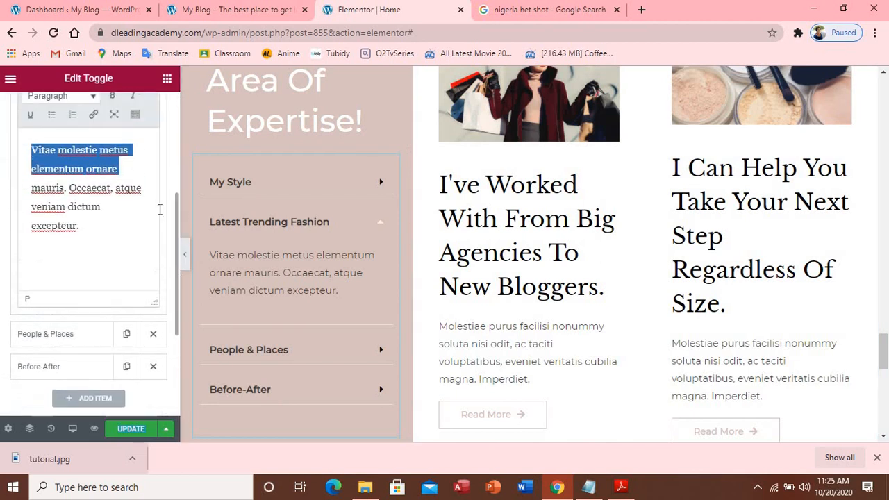
drag(32, 148, 109, 226)
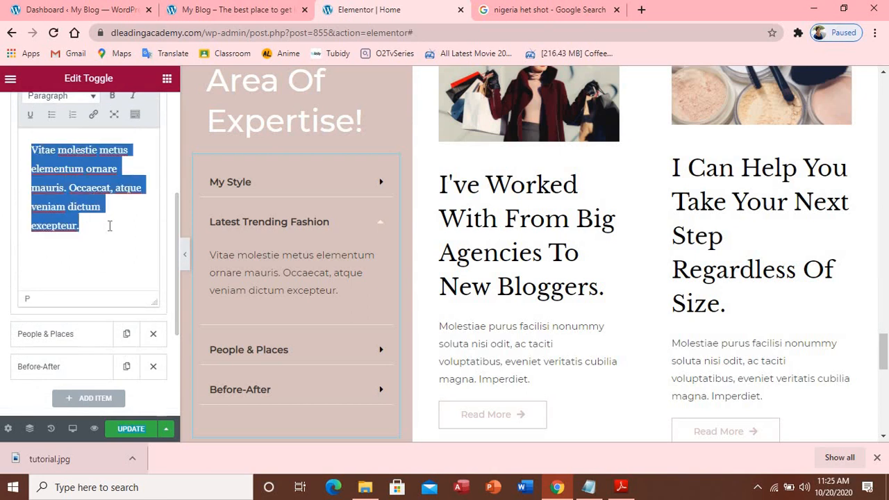
text(there is a way your wardrobe should look like, so contact me today and let me help you structure your wardrobe with my last style that will make you feel good through out the years)
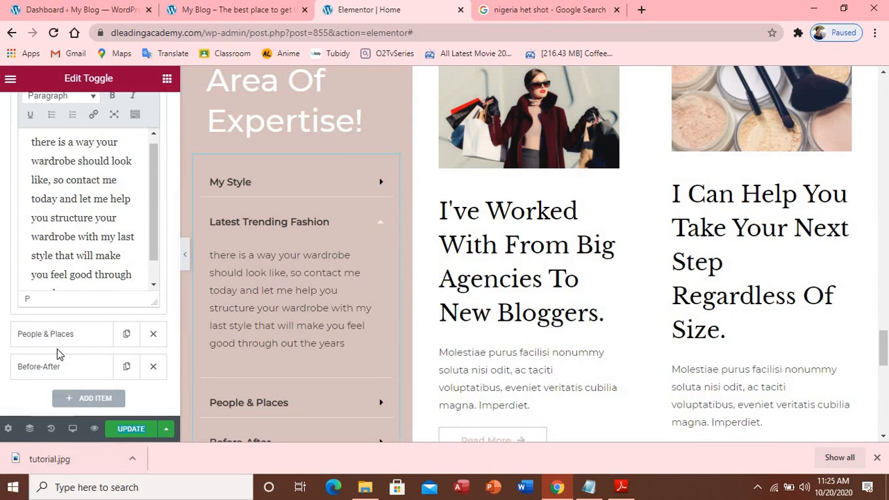
Paste the wardrobe paragraph as the People & Places item's description
click(55, 339)
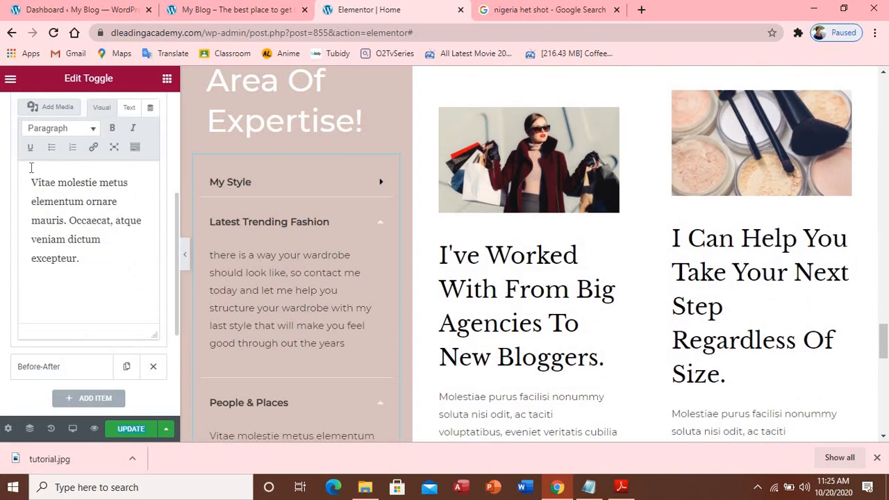
drag(83, 216, 115, 267)
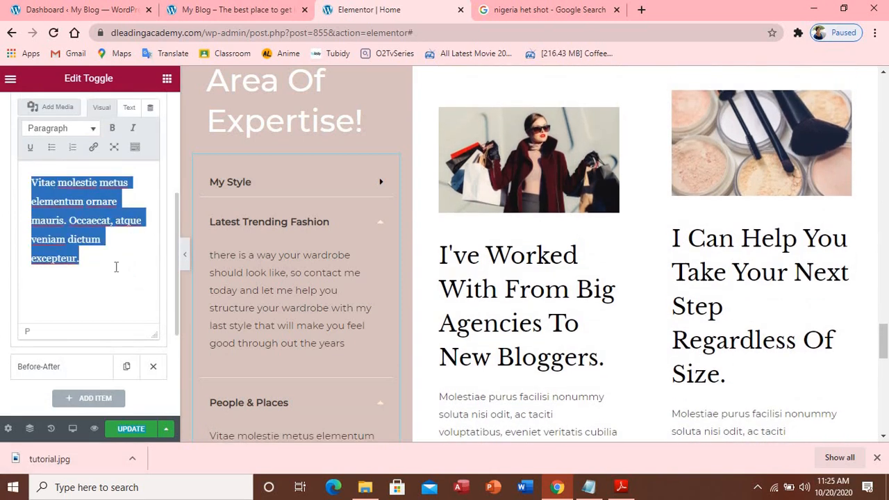
text(there is a way your wardrobe should look like, so contact me today and let me help you structure your wardrobe with my last style that will make you feel good through out the years)
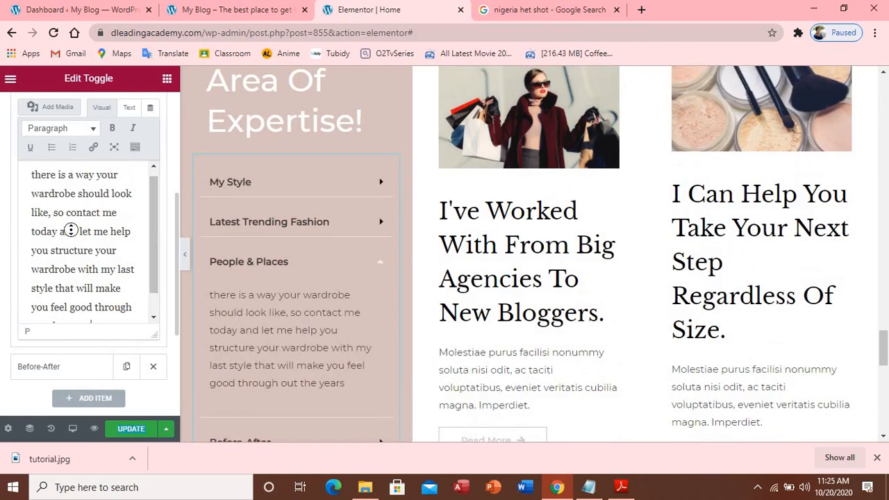
Collapse the People & Places item and delete the Before-After toggle item
scroll(75, 189, up, 1)
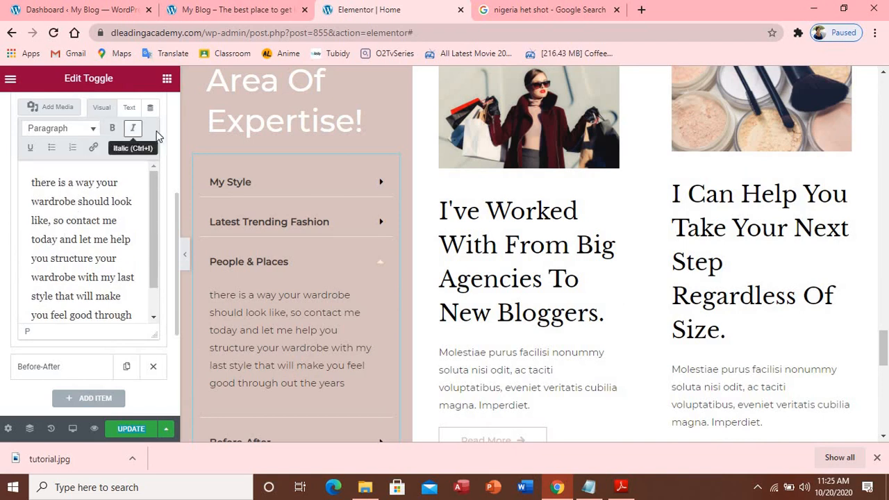
scroll(173, 141, up, 1)
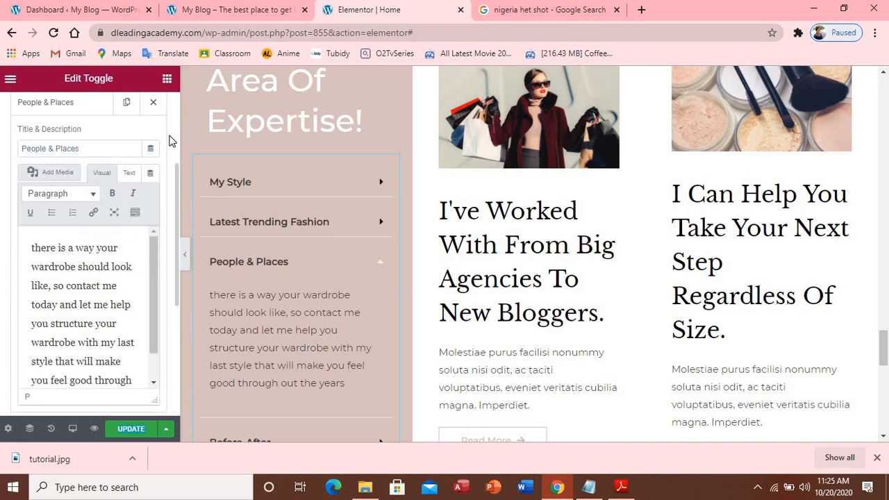
click(64, 143)
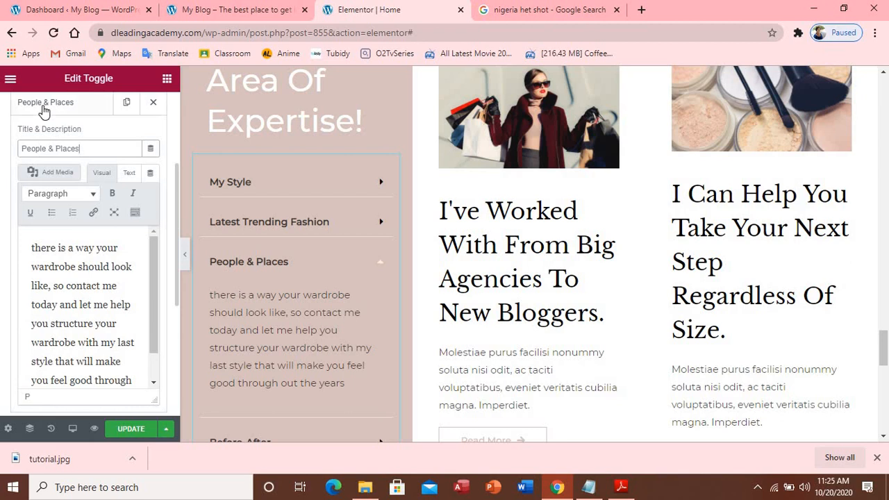
click(43, 108)
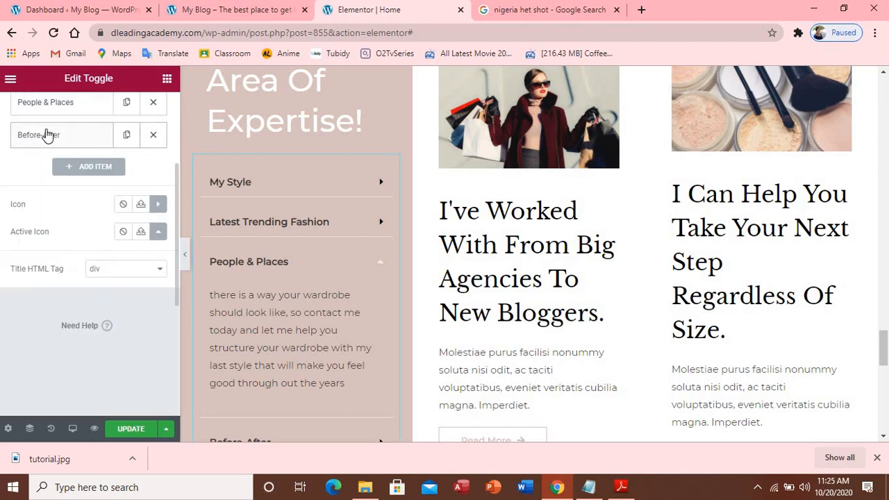
click(153, 138)
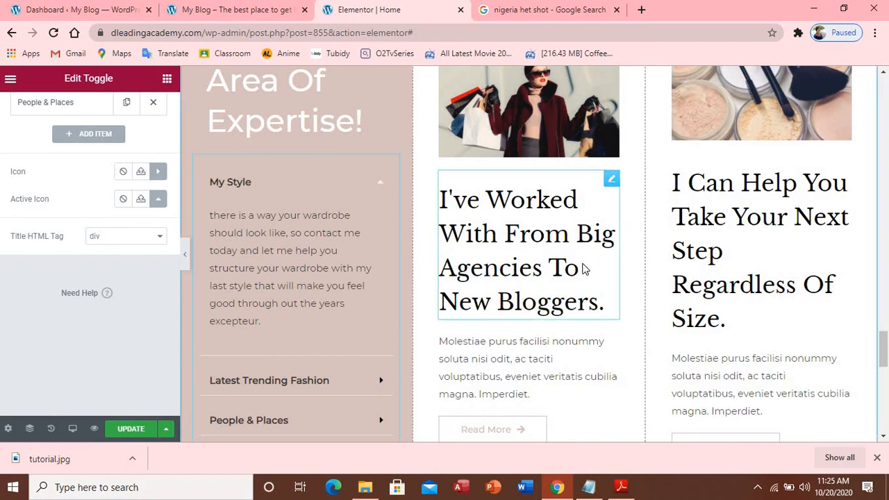
Draft the heading as 'I love blogging and that is why i leave my work for blogging'
click(512, 221)
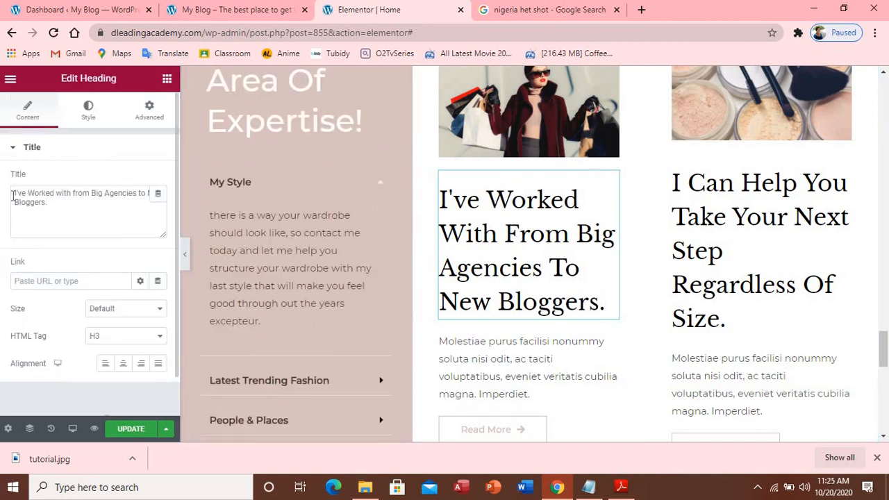
drag(11, 197, 43, 205)
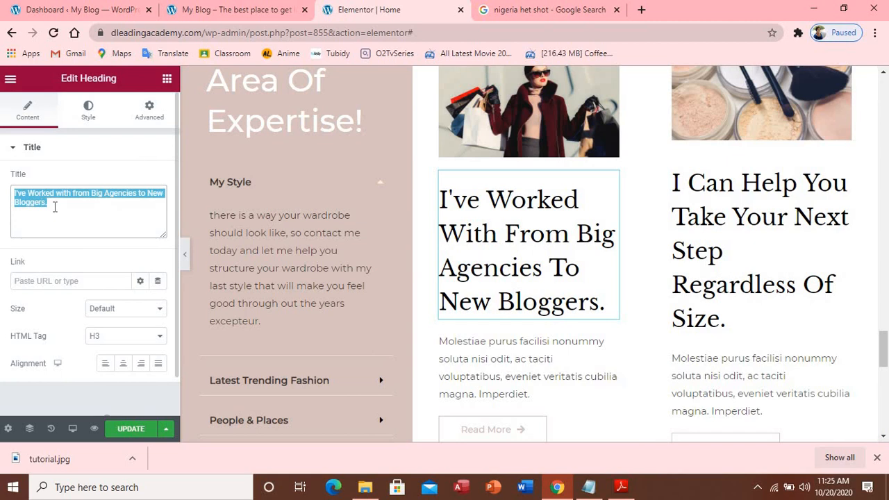
text(I lo)
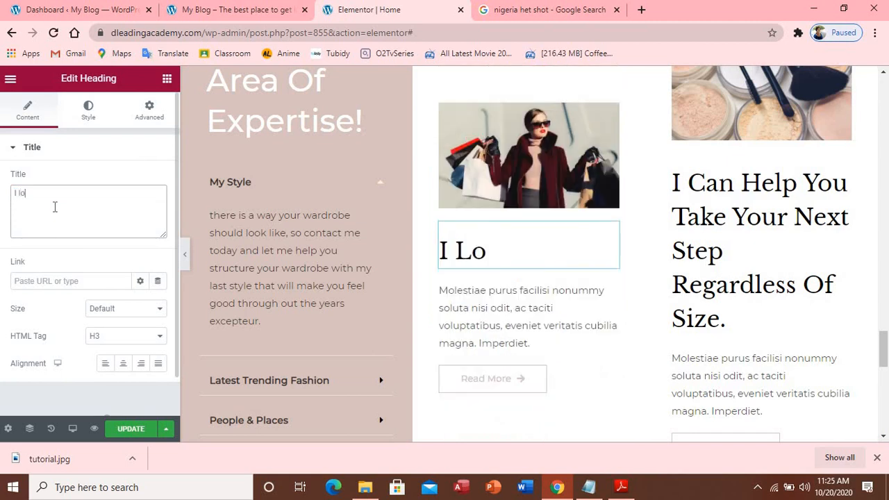
text(ve blo)
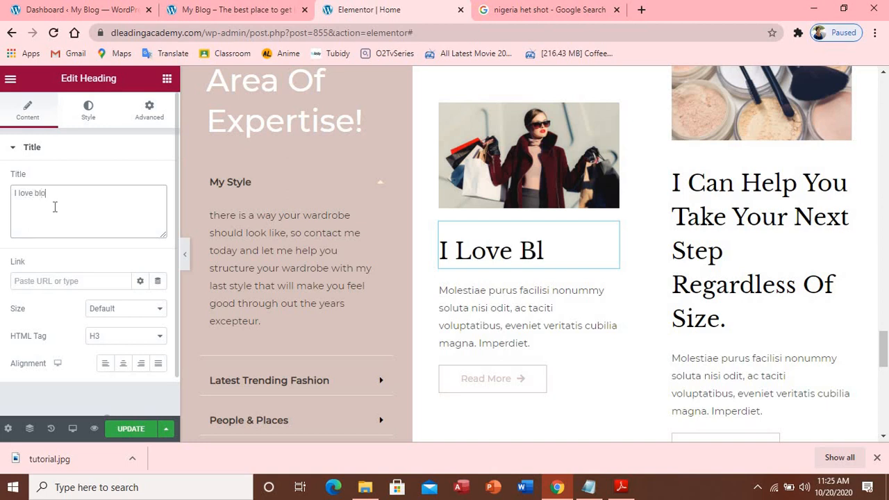
text(ggih)
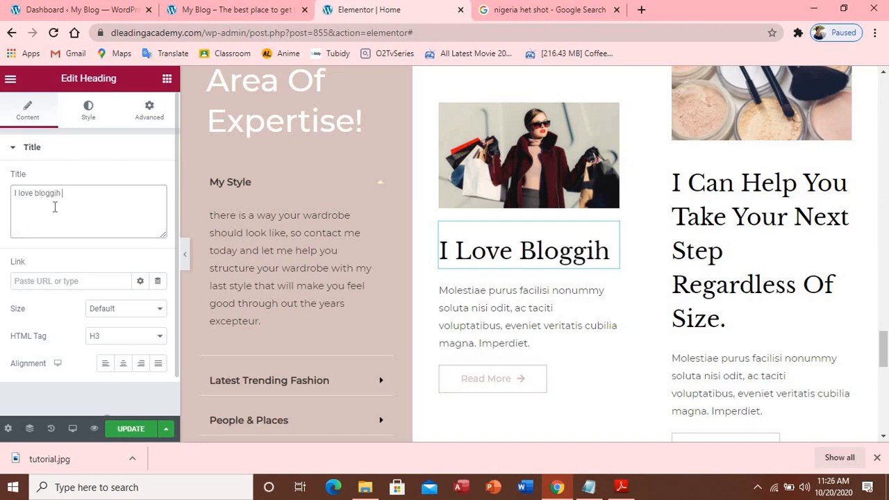
key(BackSpace)
text(n and )
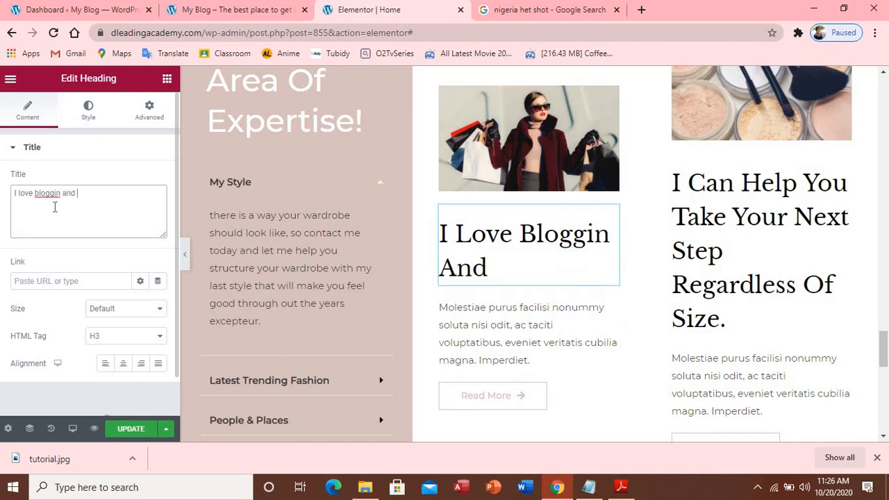
text(that i)
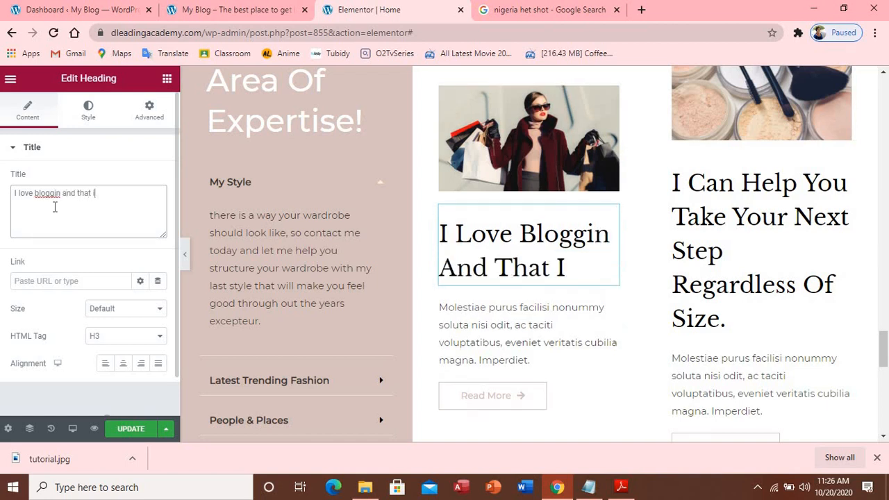
text(s why i)
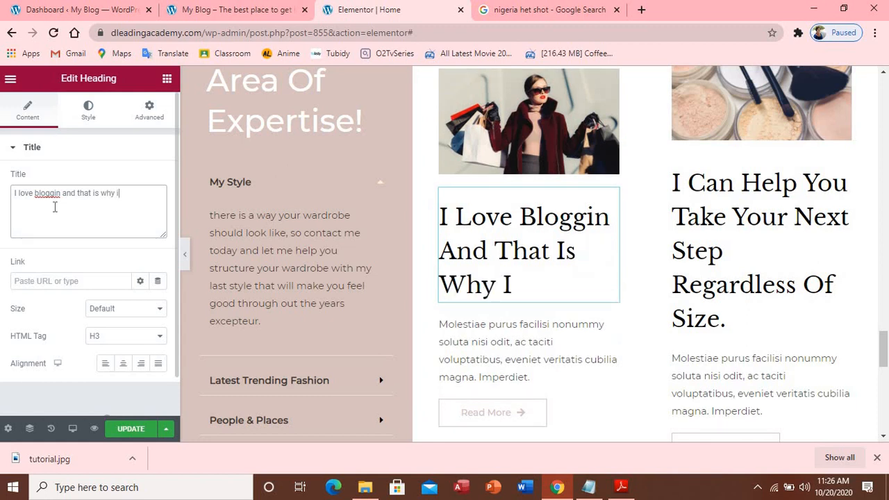
text( leave)
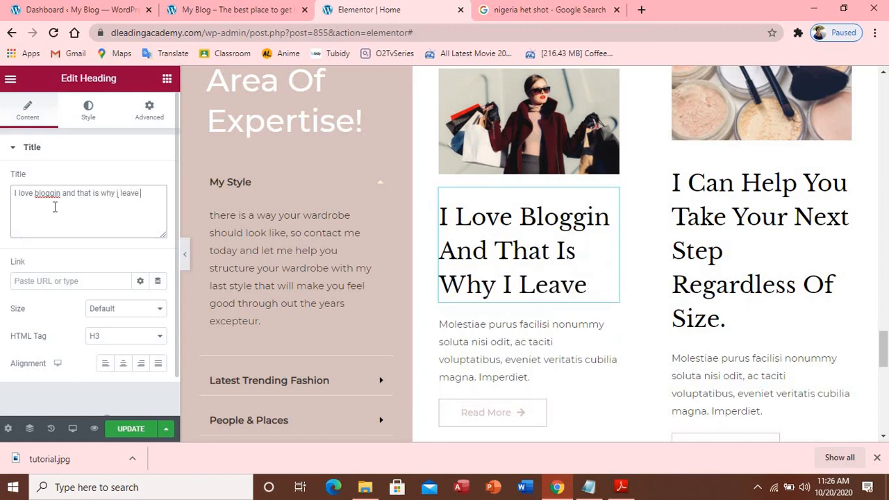
text( my )
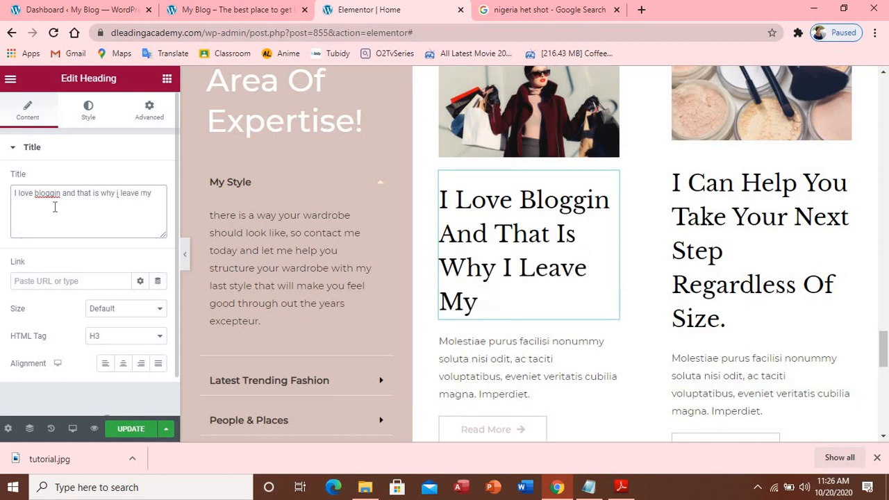
text(wo)
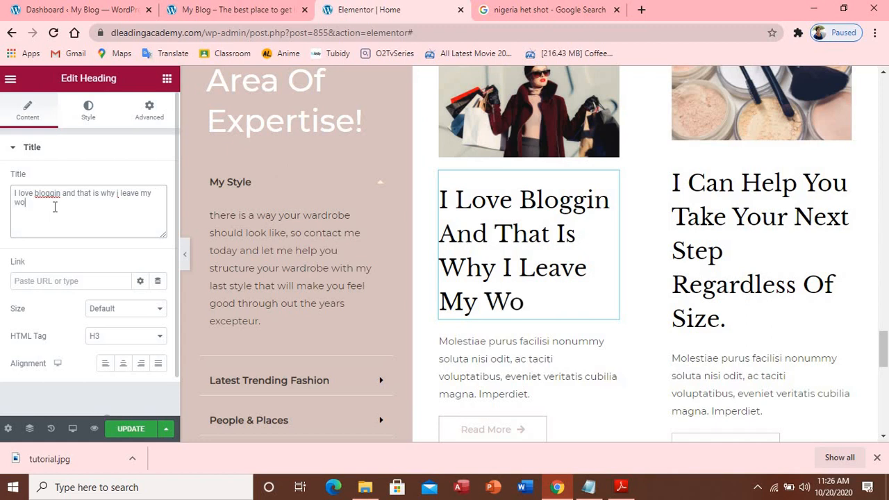
text(rk for )
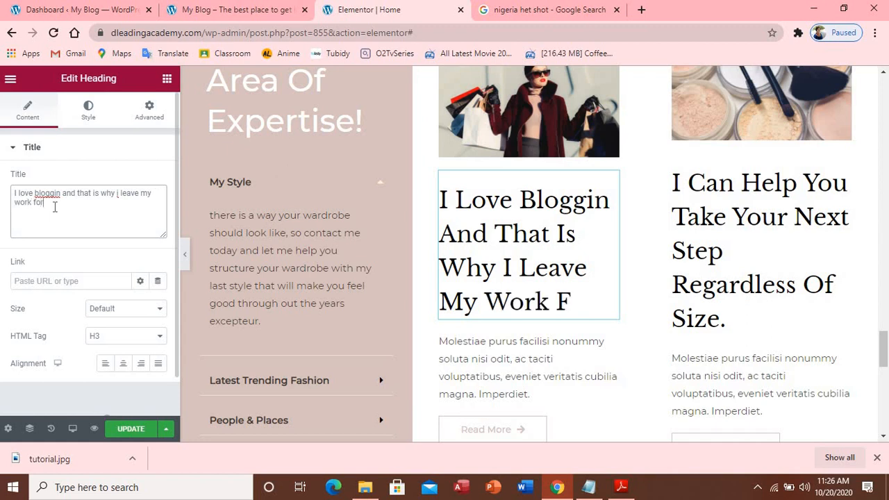
text(bloo)
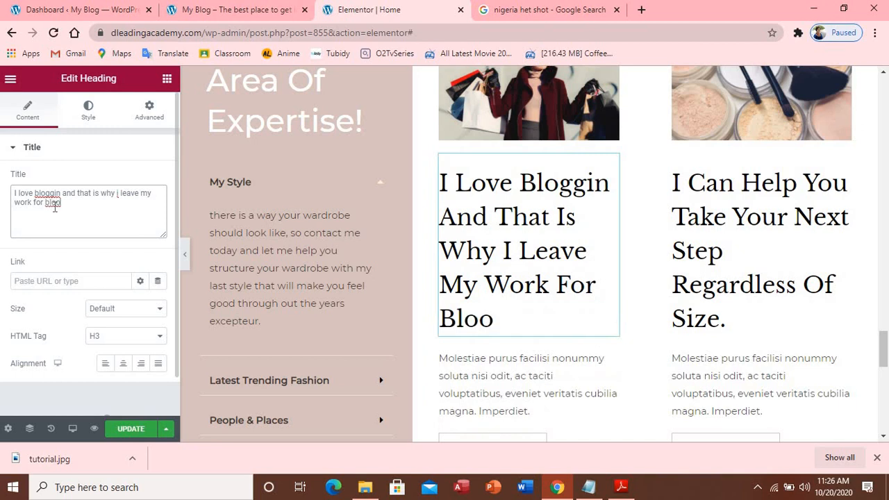
key(BackSpace)
text(gginh)
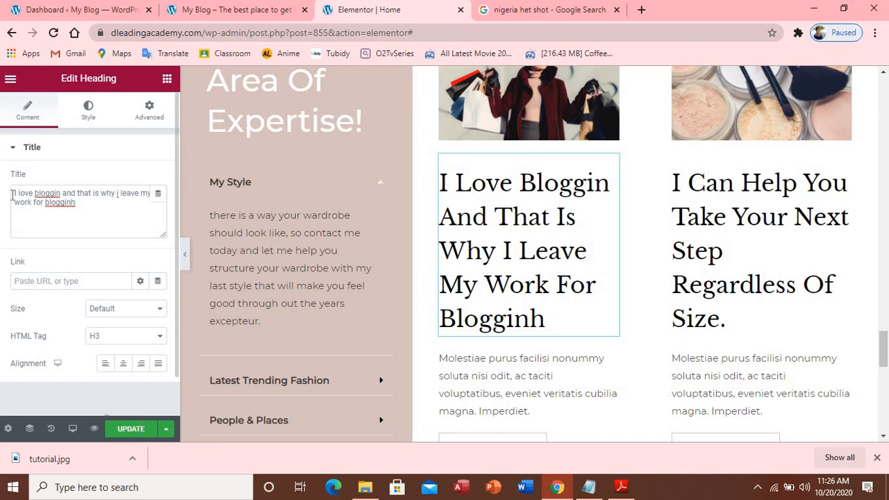
Retype the heading as 'I Drop My Work Because I Want To Focus On Blogging'
drag(13, 197, 87, 210)
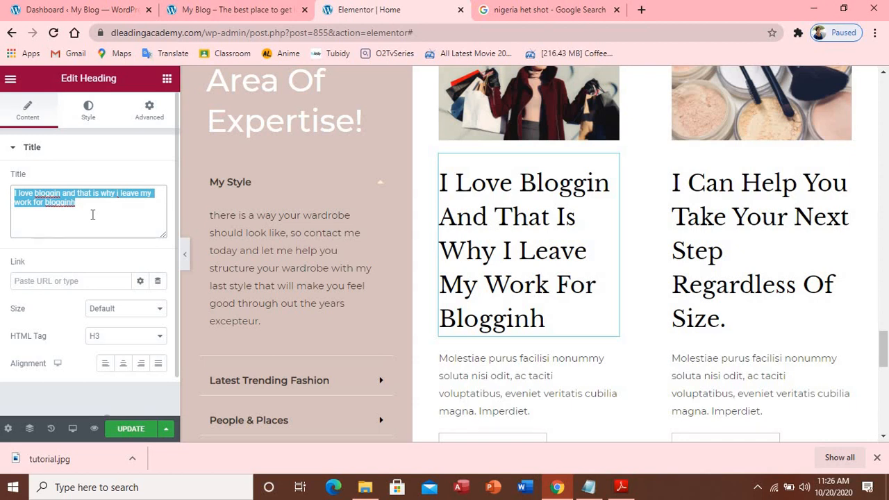
text(I d)
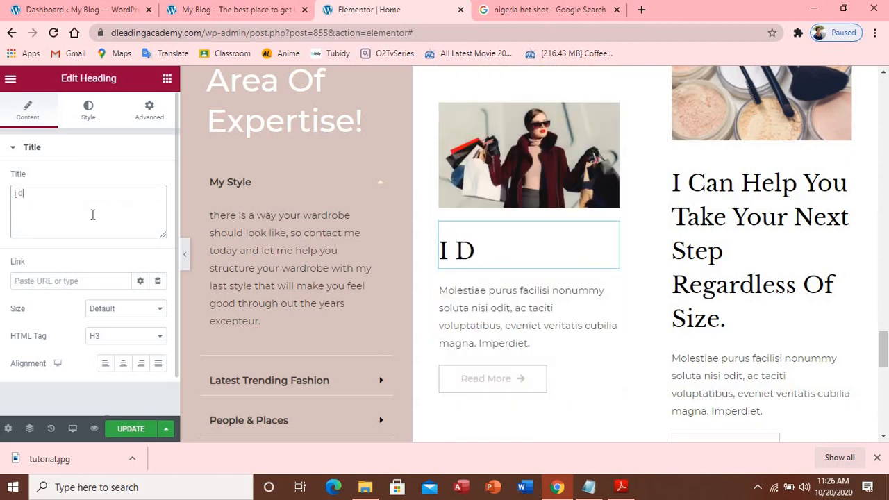
text(rop my work)
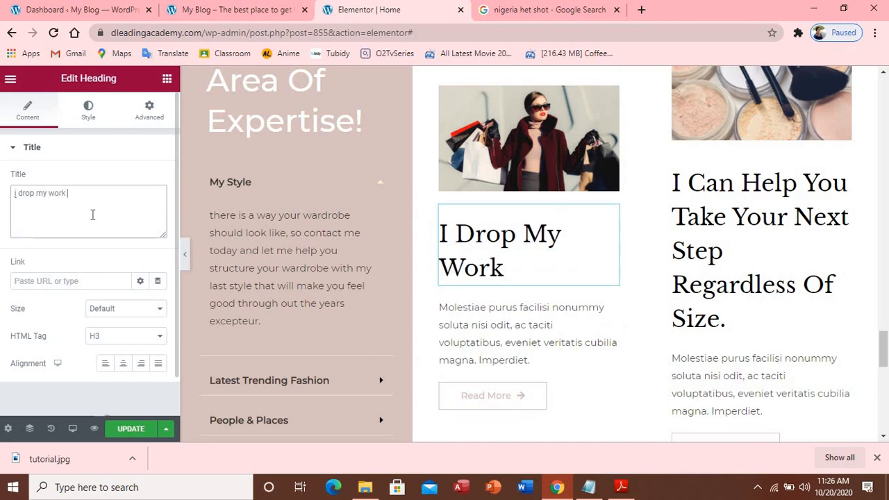
text( bec)
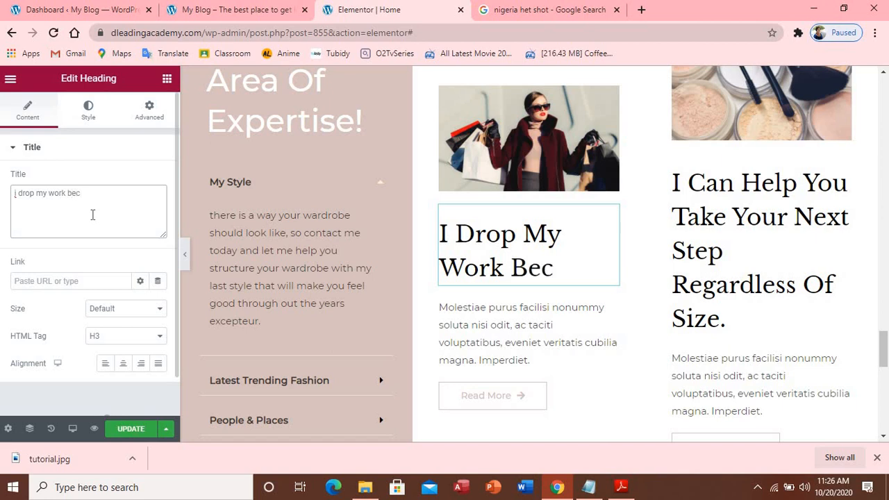
text(ause i)
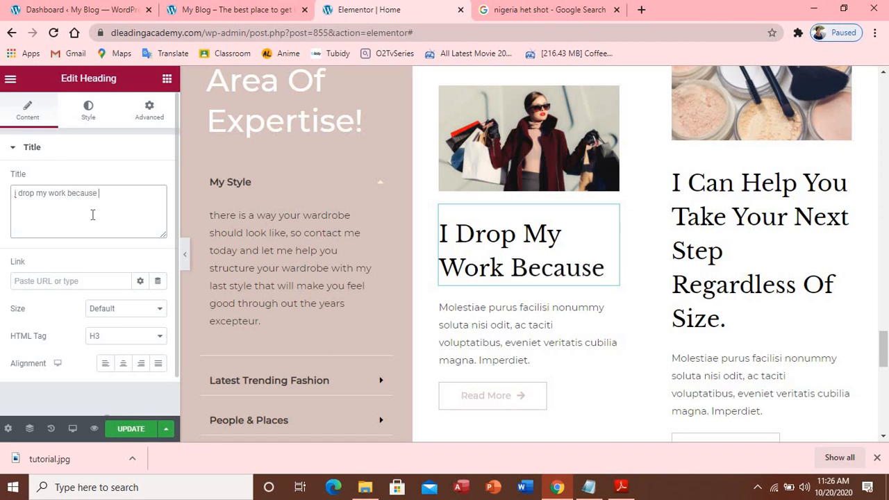
text( want )
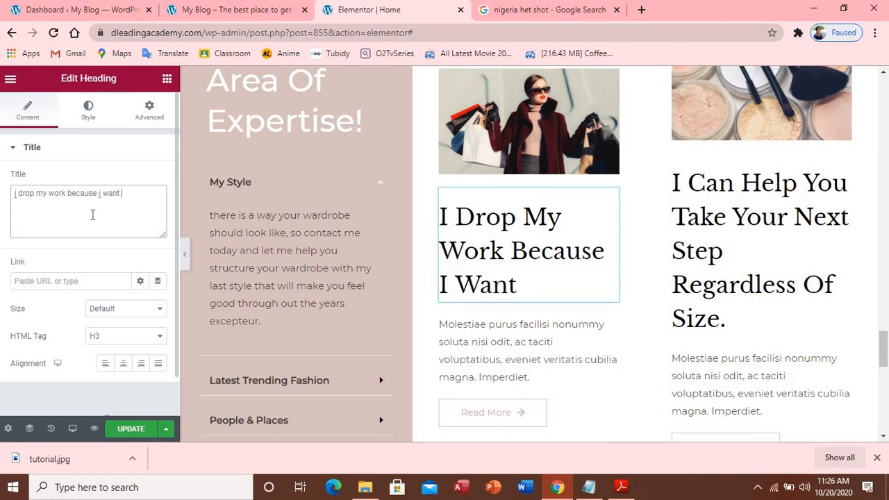
text(to focus o)
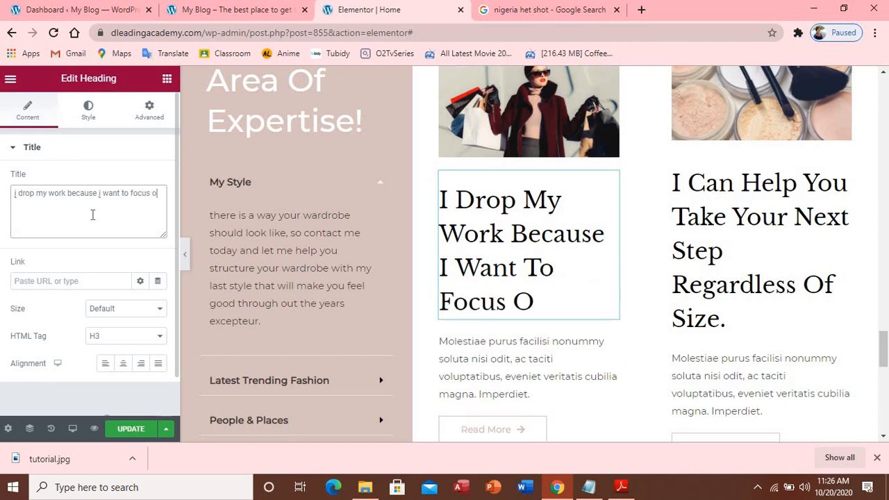
text(n blogi)
text(n)
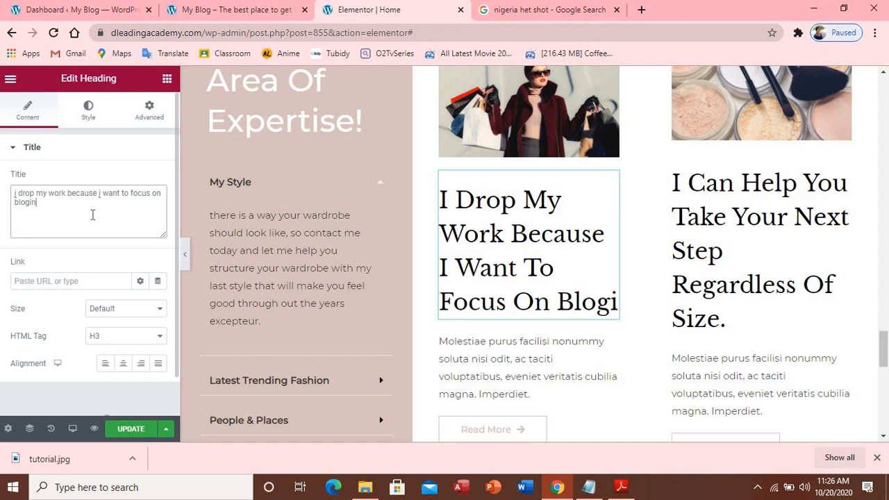
key(BackSpace)
text(gingv)
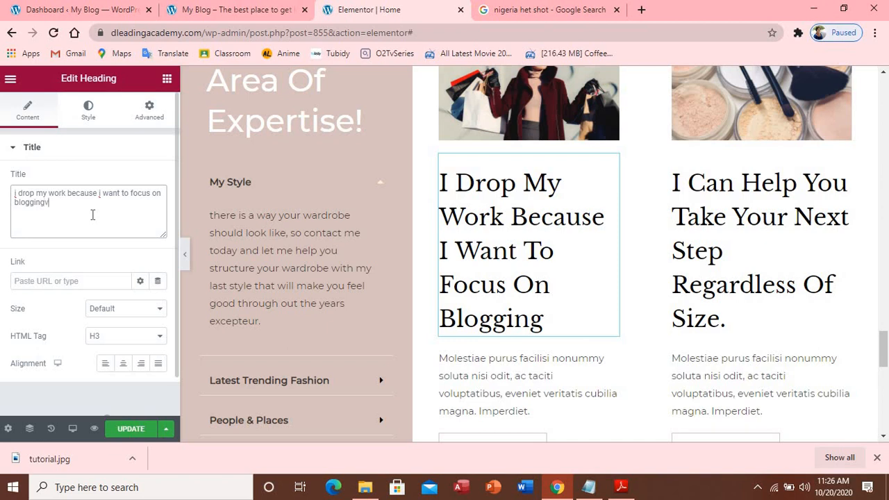
key(BackSpace)
Replace the middle card's Molestiae placeholder paragraph with the copied wardrobe text
click(565, 393)
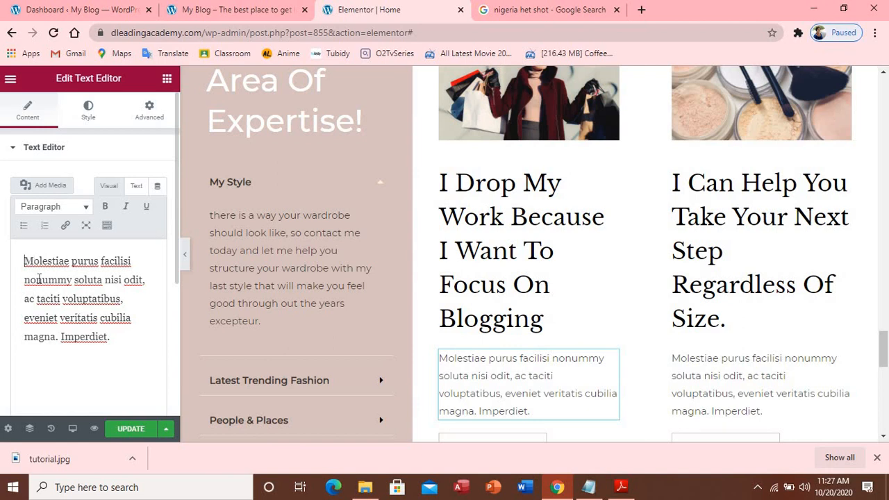
drag(24, 261, 128, 352)
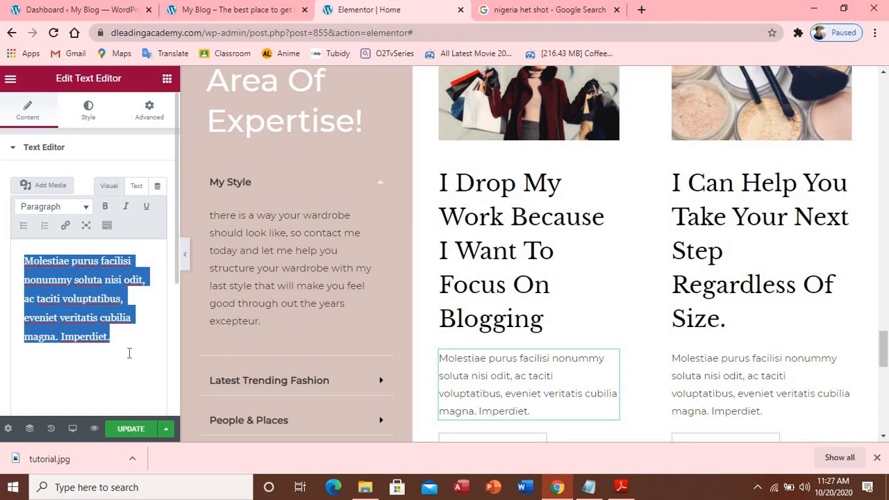
text(there is a way your wardrobe should look like, so contact me today and let me help you structure your wardrobe with my last style that will make you feel good through out the years)
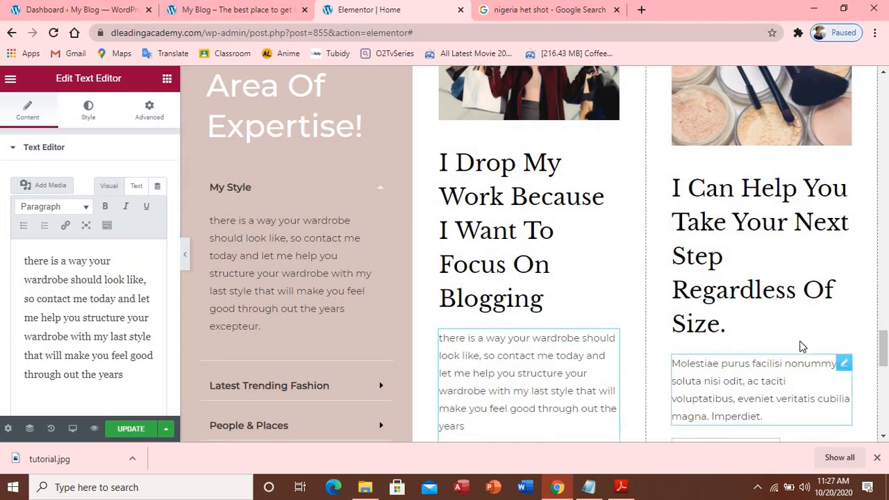
click(757, 310)
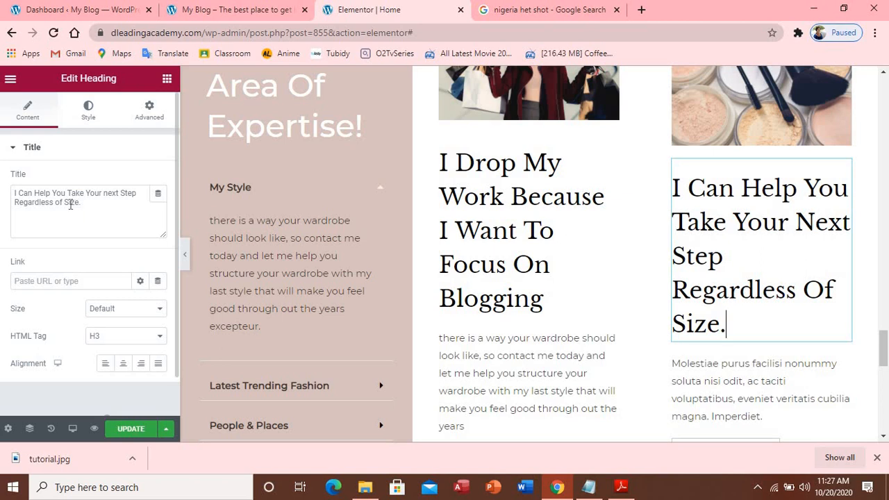
Retype the right-column card heading as 'I can help you advertise your work on my blog website'
double_click(27, 195)
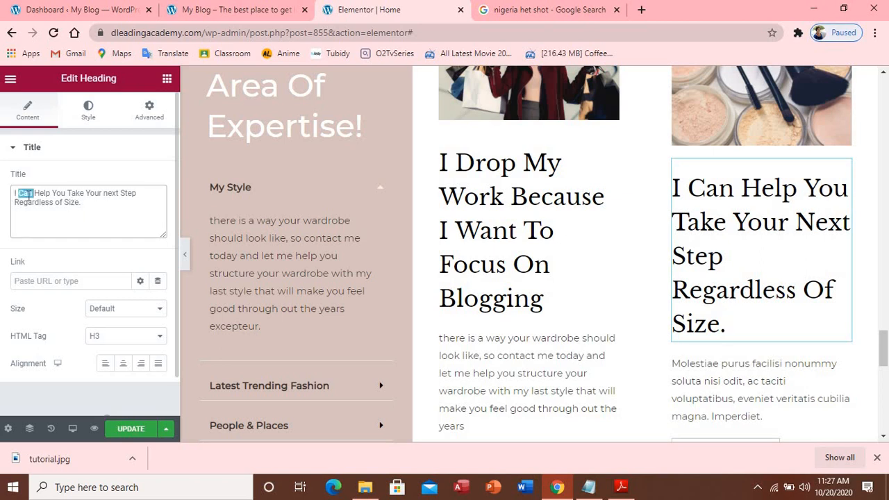
drag(81, 203, 3, 200)
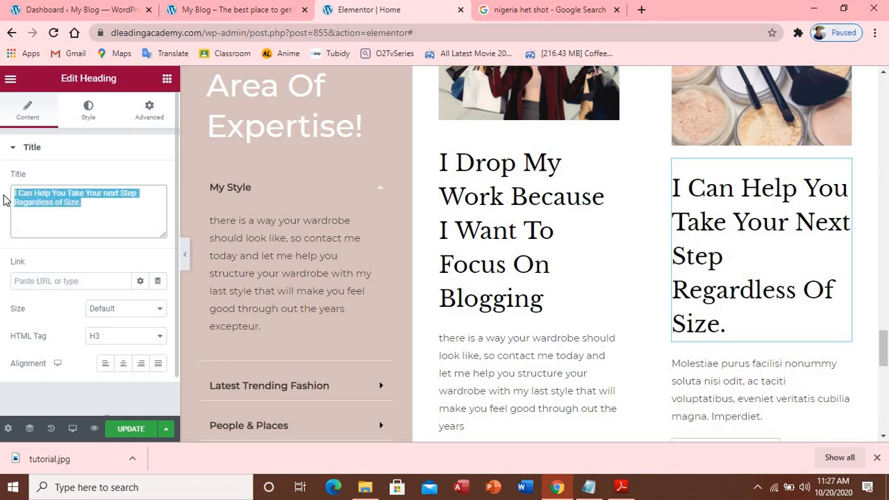
text(I)
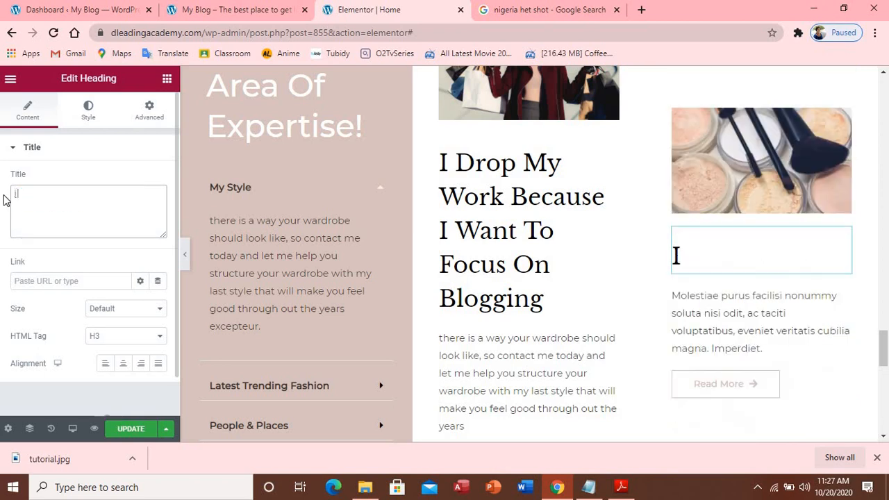
text( can he)
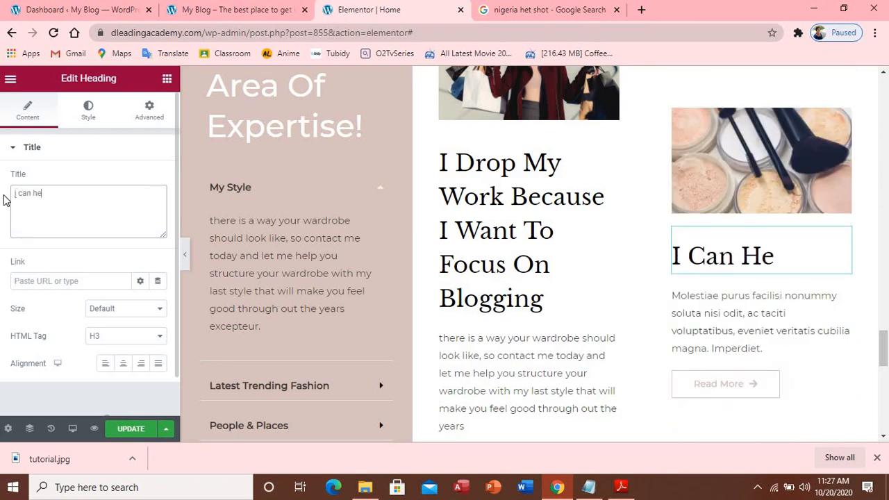
text(lp you)
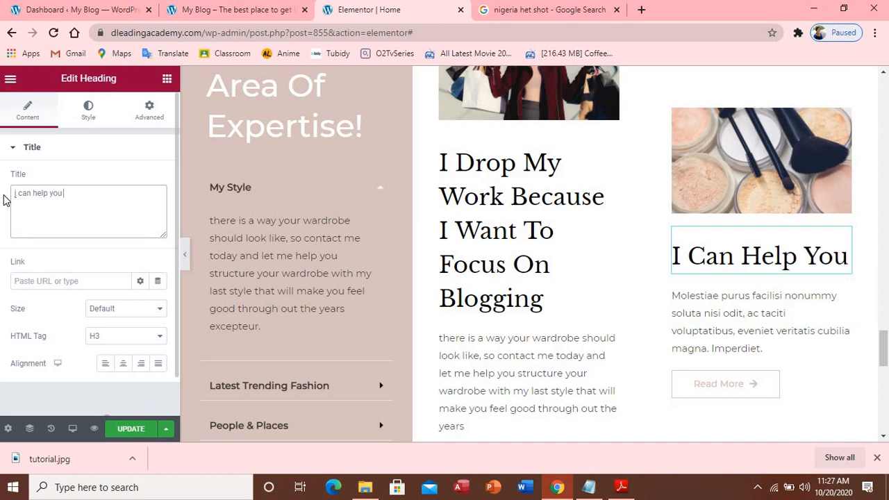
text( adver)
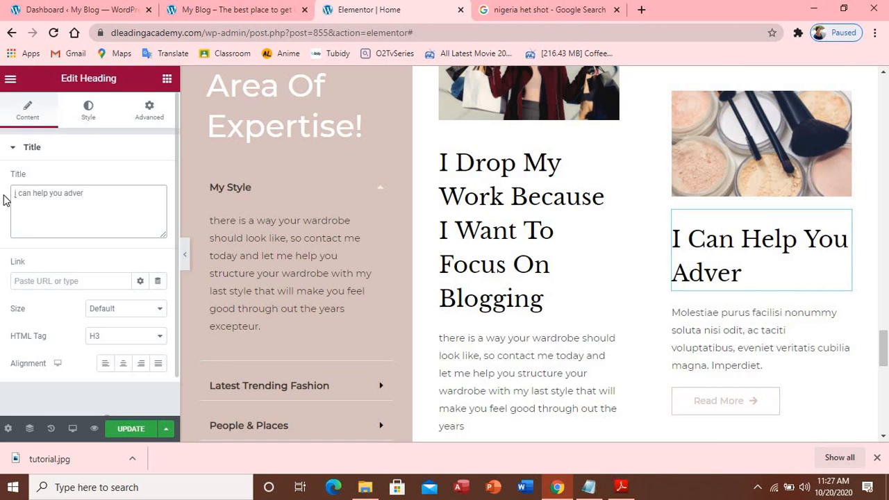
text(tise y)
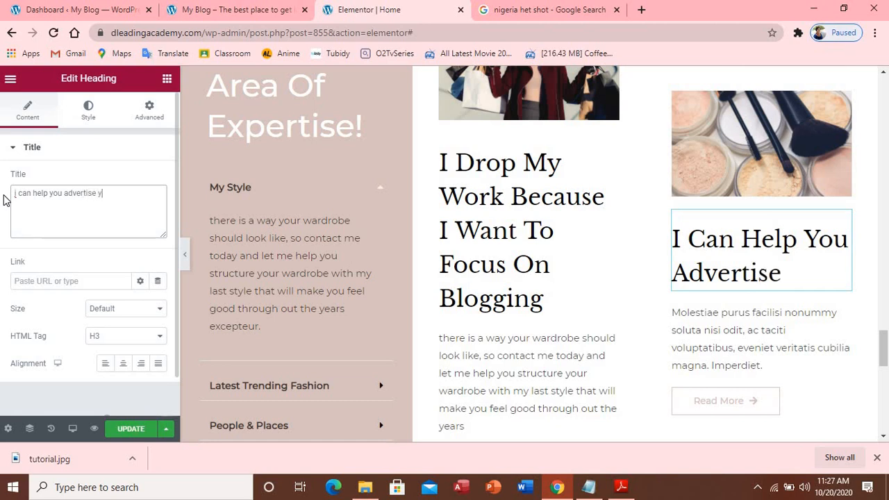
text(our wo)
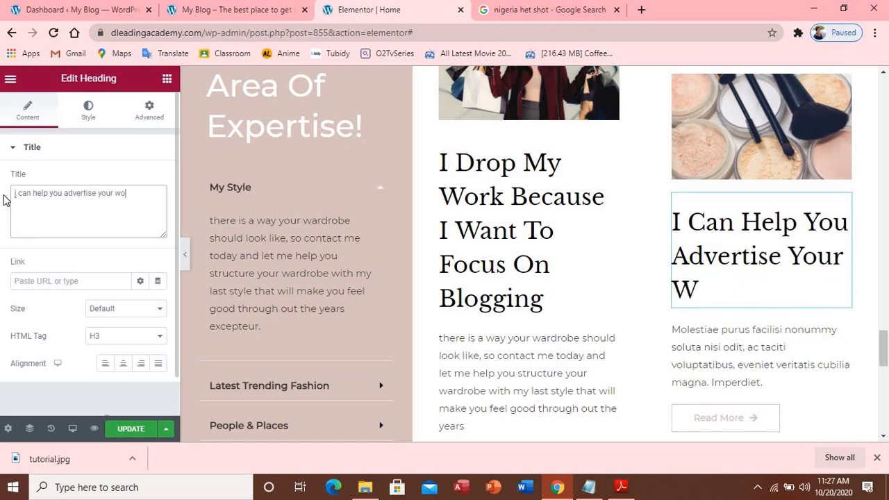
text(rk o)
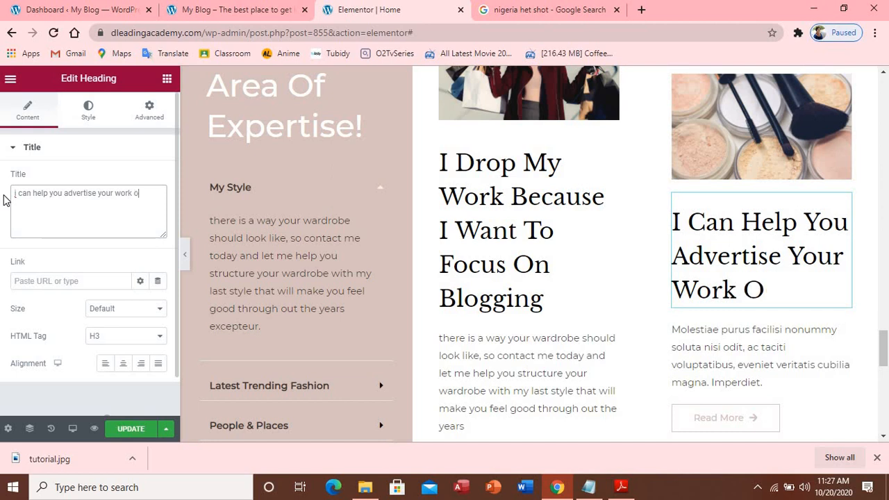
text(n my)
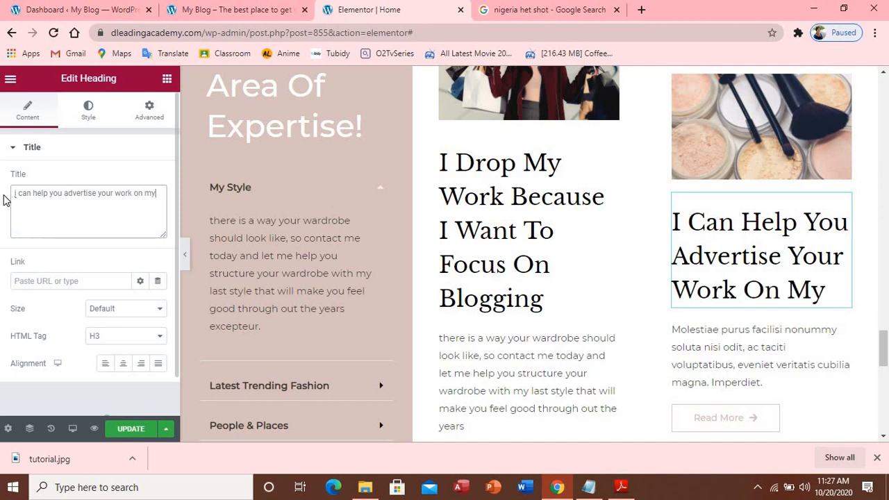
key(BackSpace)
text(y blog )
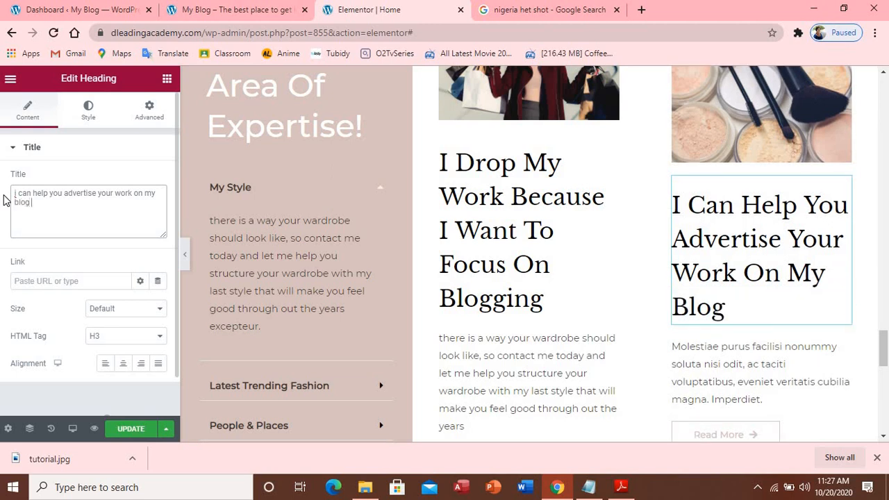
text(website)
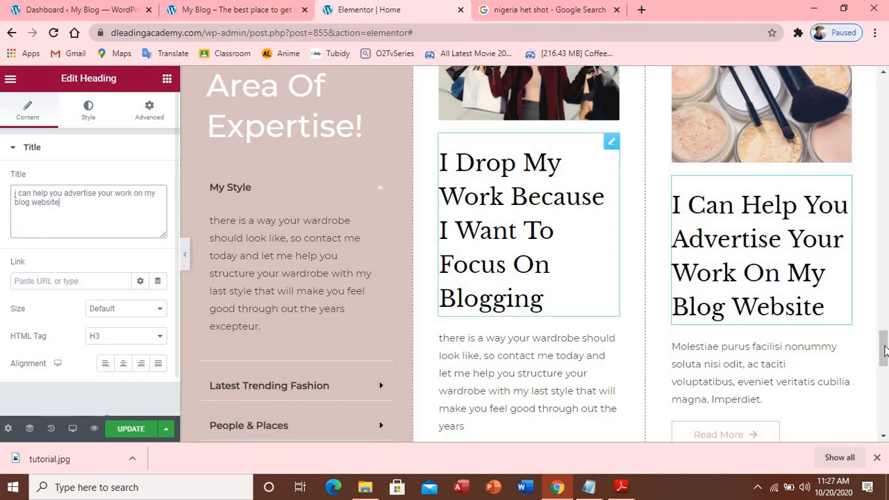
Paste the wardrobe text over the third card's Molestiae placeholder paragraph
click(769, 381)
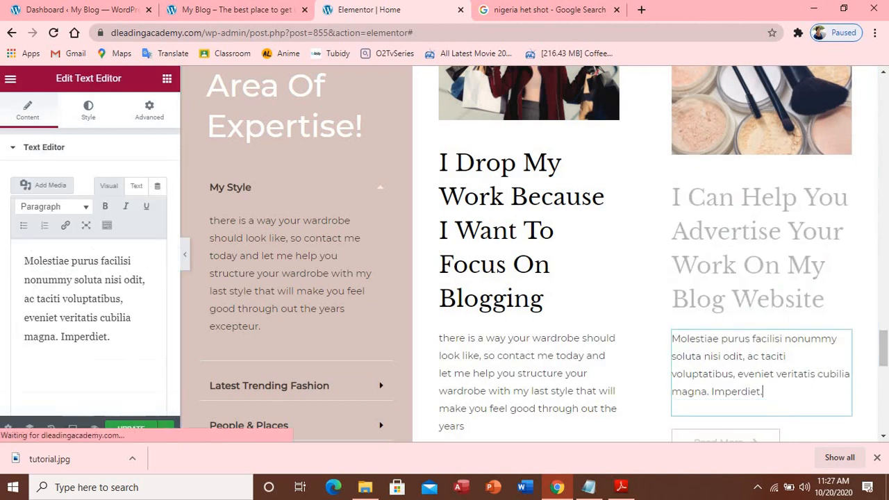
drag(25, 261, 145, 339)
text(there is a way your wardrobe should look like, so contact me today and let me help you structure your wardrobe with my last style that will make you feel good through out the years)
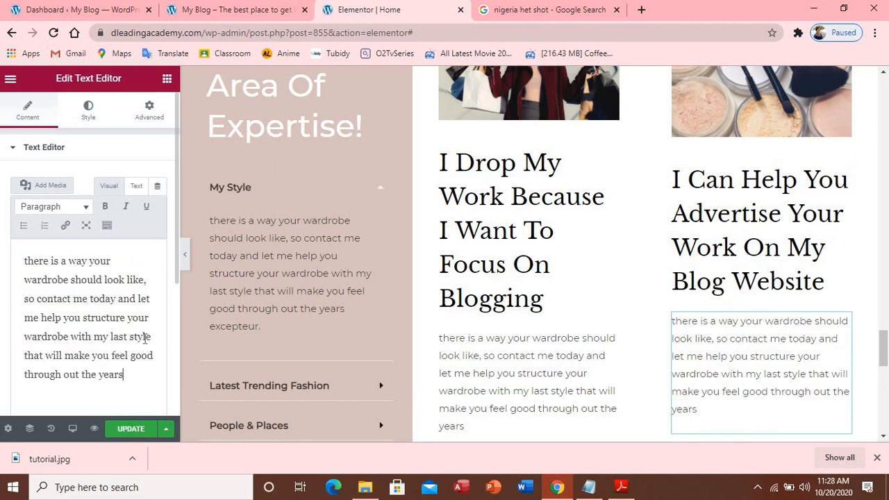
Open the middle card's Read More button settings and select the site URL in the address bar
scroll(324, 295, down, 6)
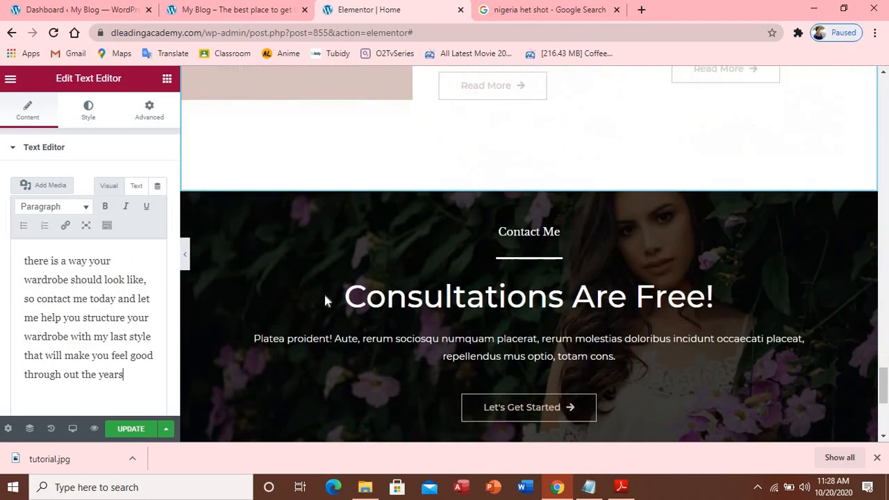
click(524, 99)
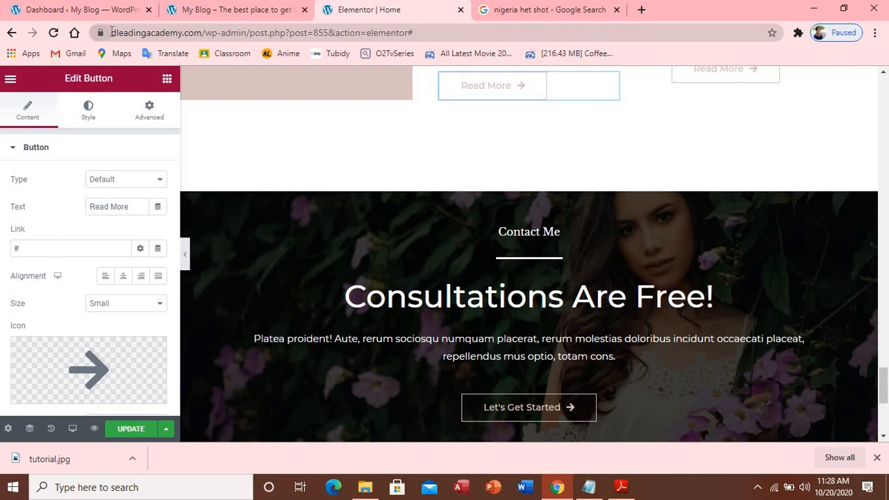
drag(112, 32, 205, 39)
key(ctrl+c)
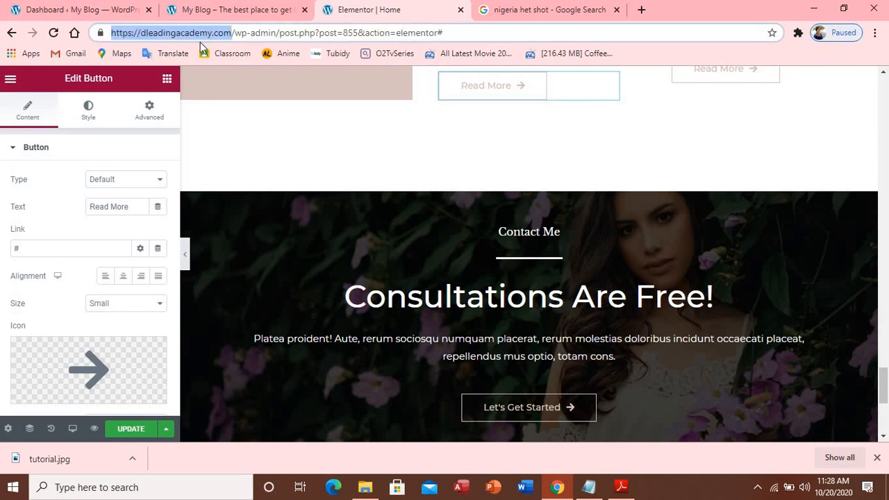
click(91, 246)
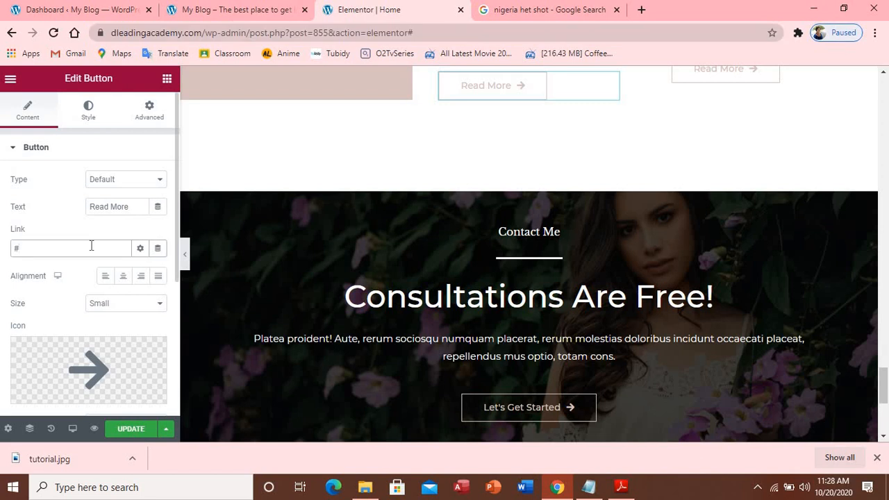
key(BackSpace)
key(ctrl+v)
text(blo)
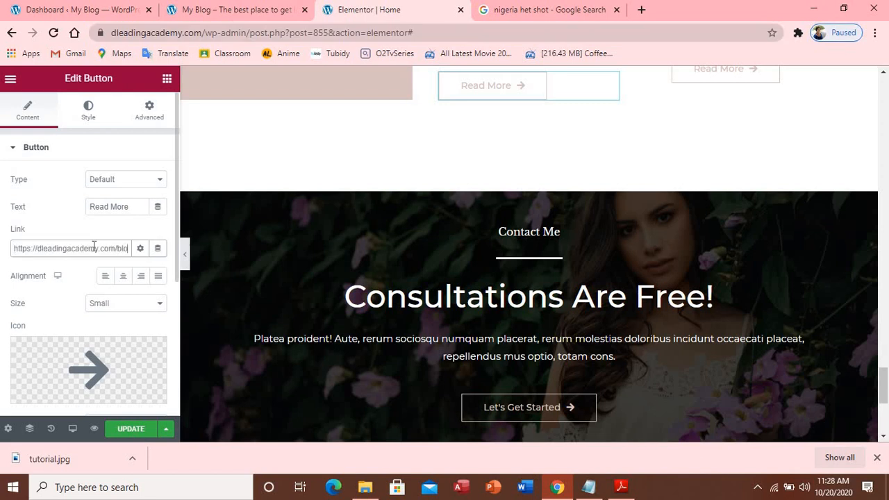
text(g)
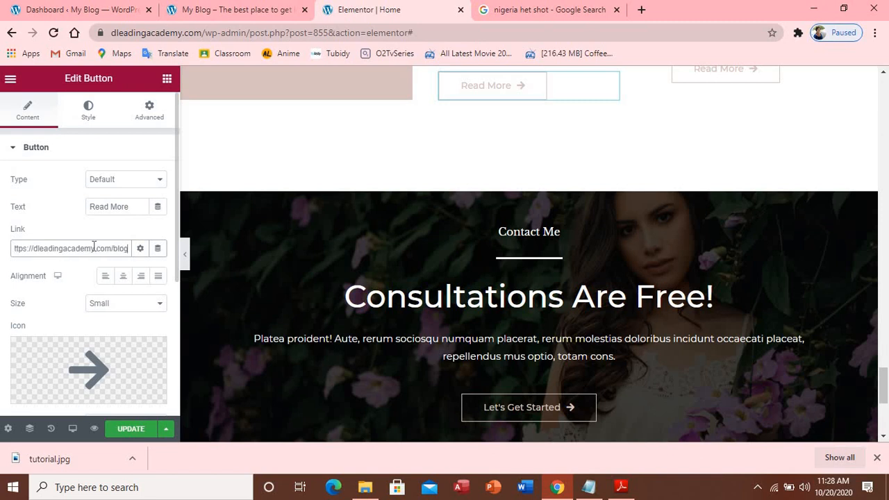
text(/)
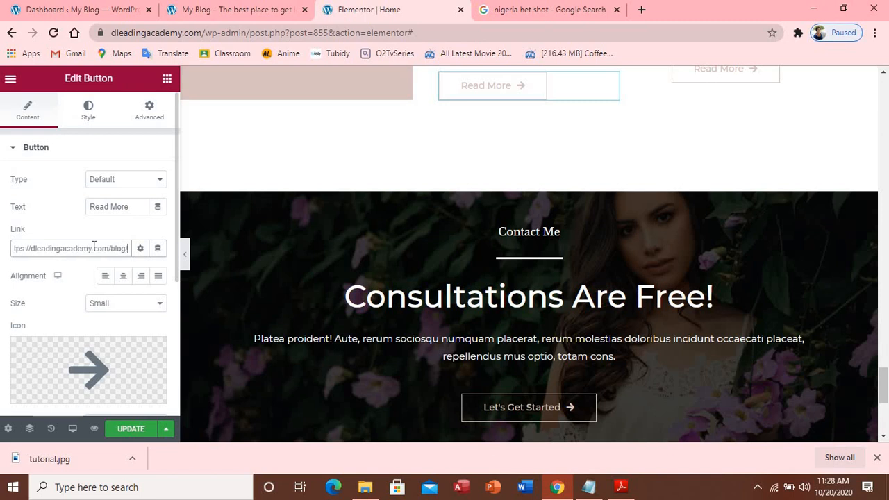
double_click(16, 249)
drag(128, 248, 38, 242)
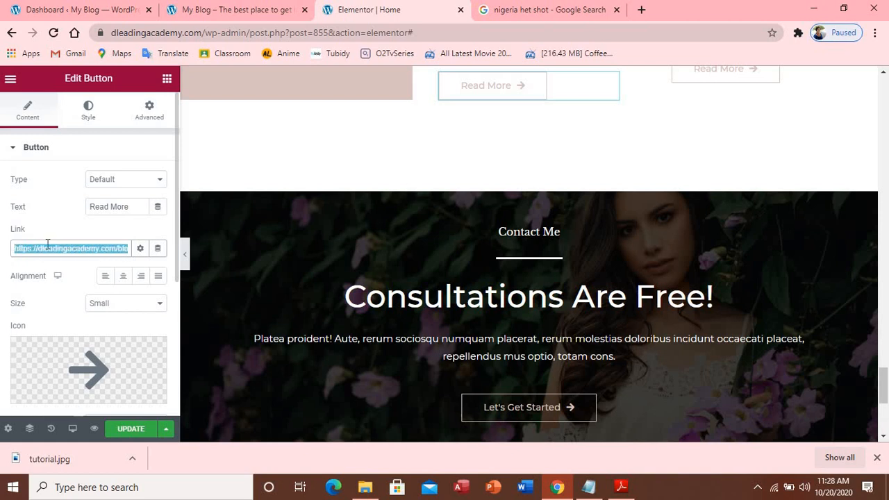
Paste the same blog link into the third card's Read More button, replacing '#'
click(715, 79)
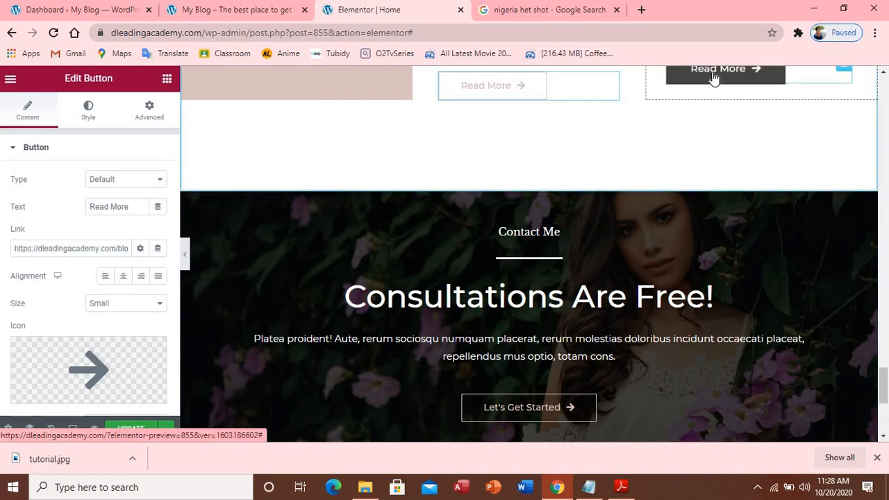
click(37, 250)
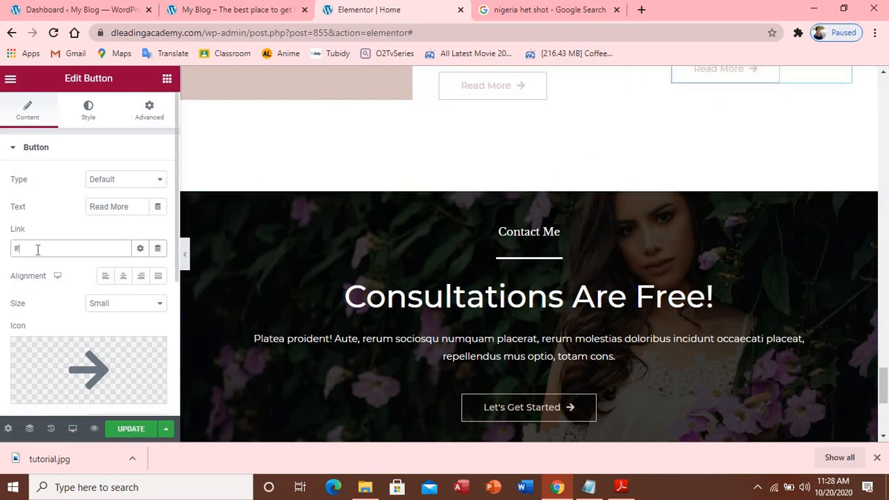
key(BackSpace)
key(ctrl+v)
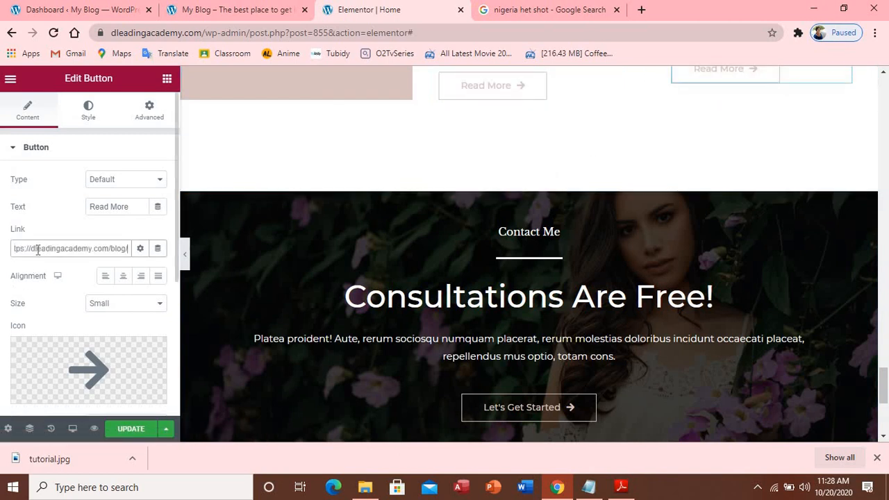
scroll(123, 255, down, 2)
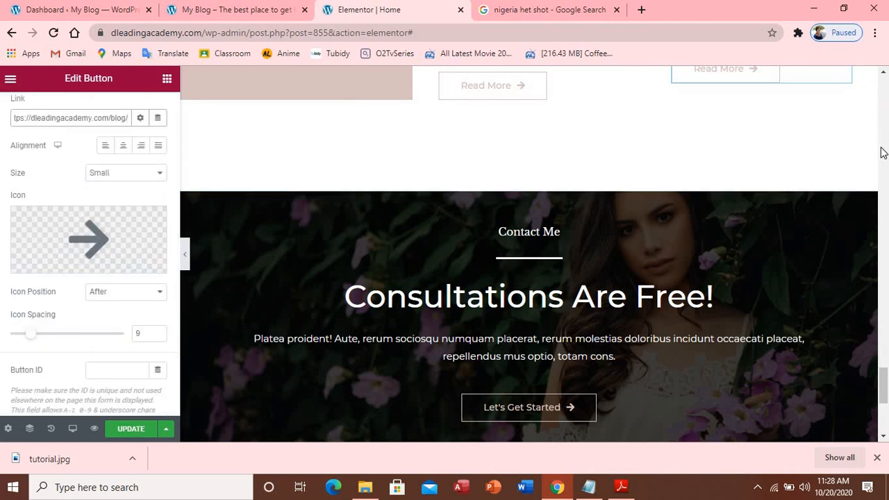
scroll(709, 240, up, 2)
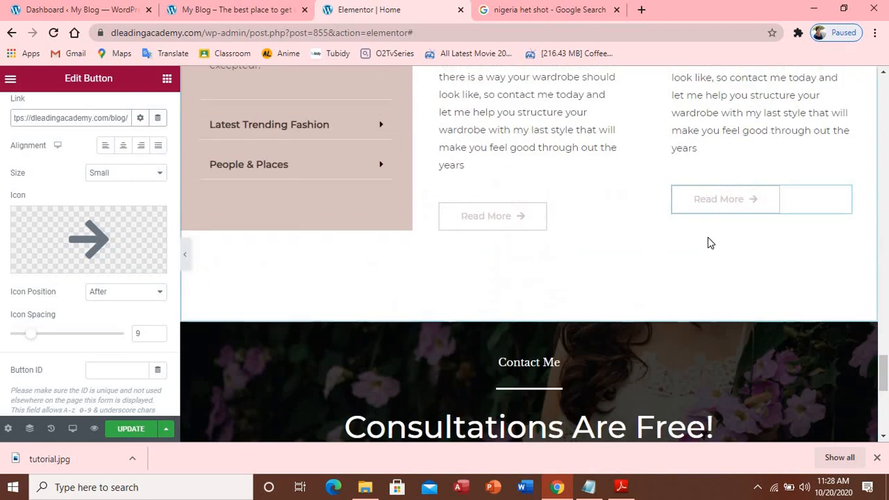
scroll(710, 231, up, 12)
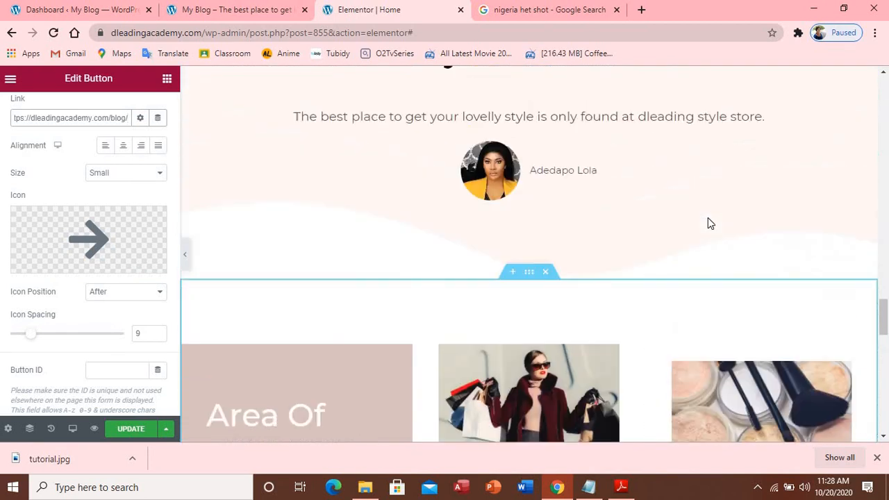
scroll(639, 195, up, 1)
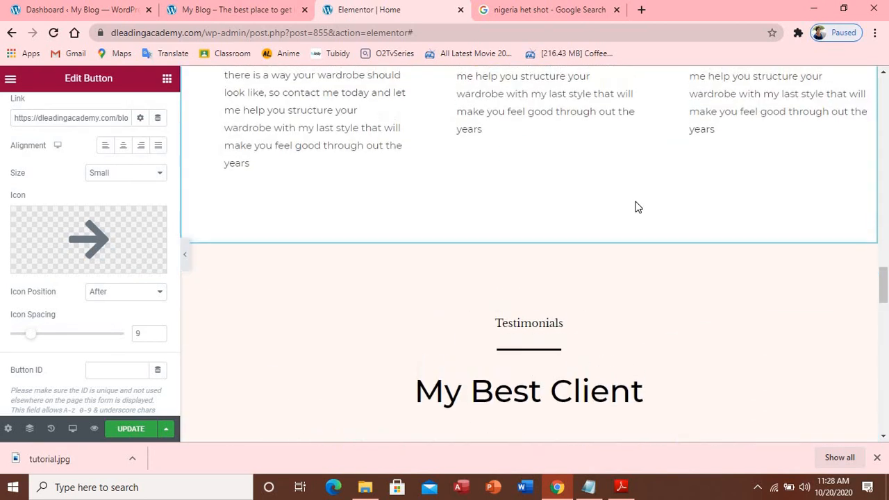
scroll(638, 202, up, 6)
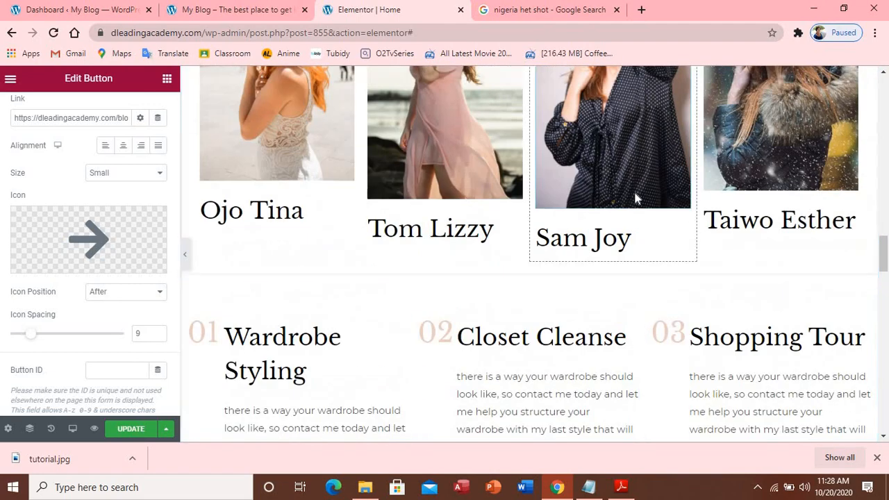
scroll(635, 195, up, 5)
scroll(585, 320, down, 10)
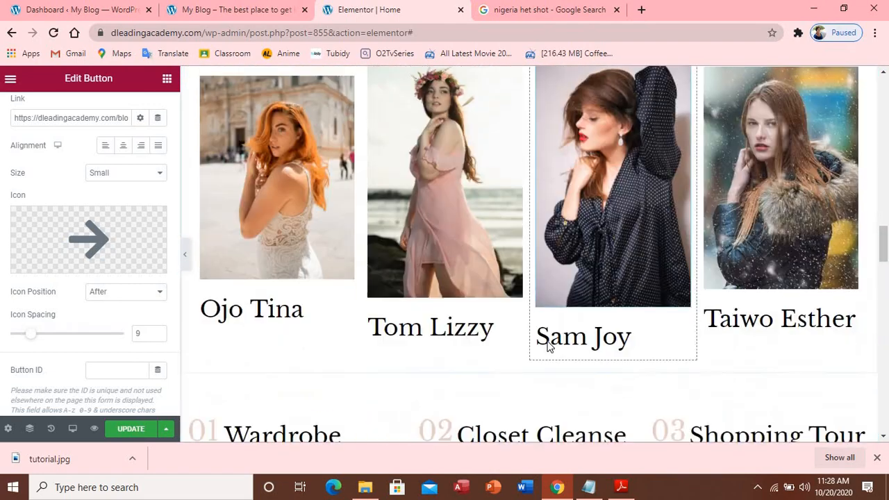
scroll(546, 347, down, 10)
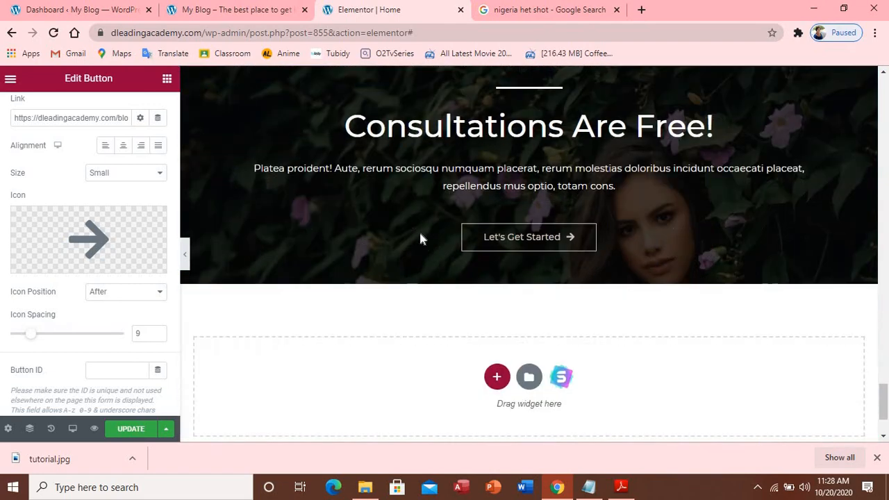
scroll(430, 223, up, 2)
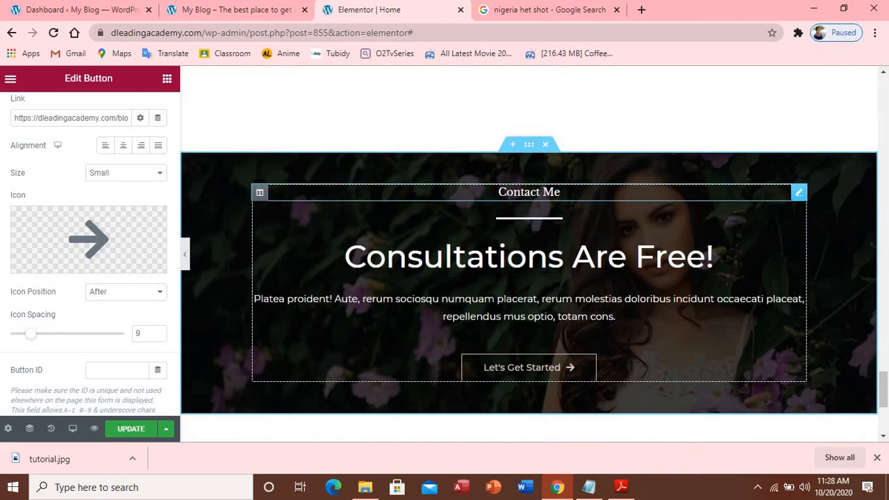
Change the contact section's 'Contact Me' heading title to 'Get In Touch With Me'
click(529, 192)
drag(67, 199, 11, 198)
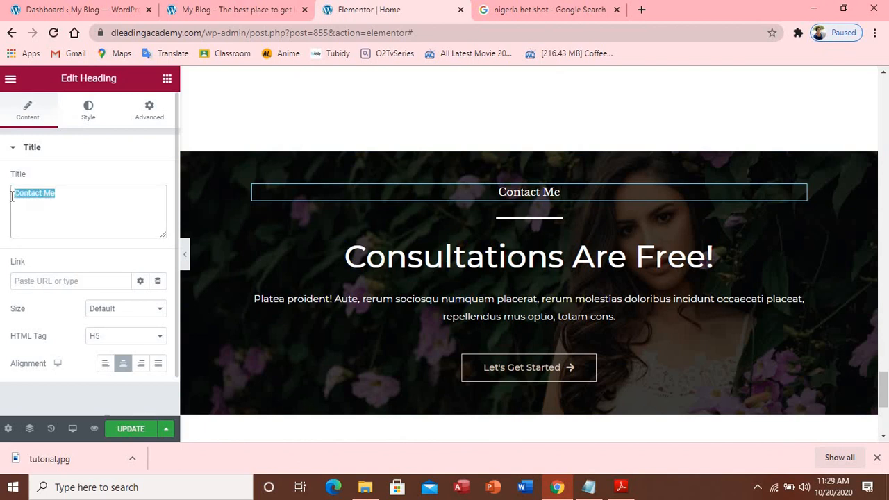
text(Get)
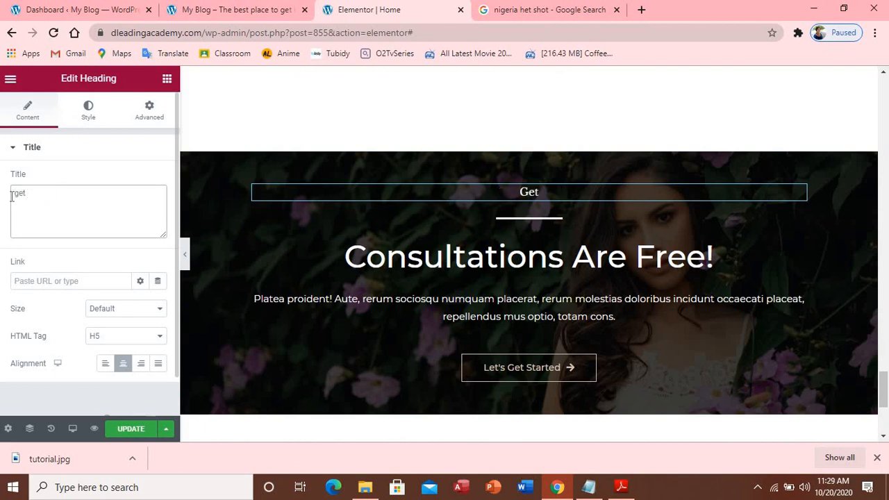
text( In Touch)
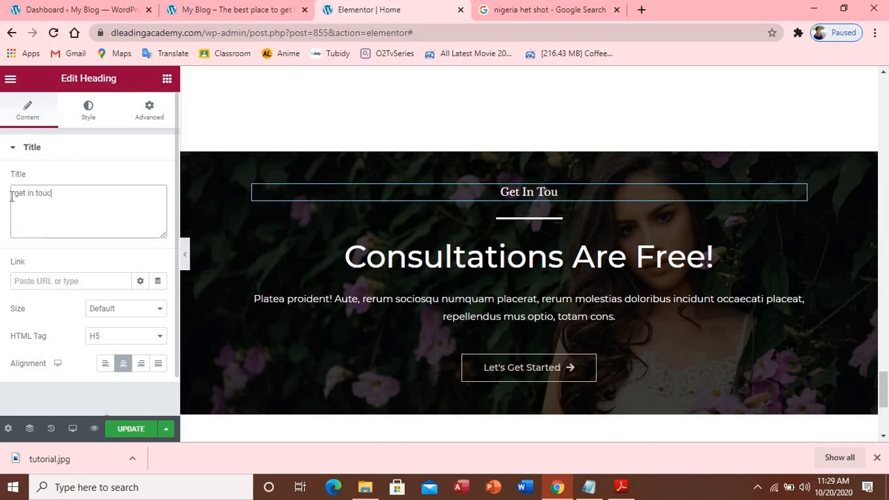
text(wi)
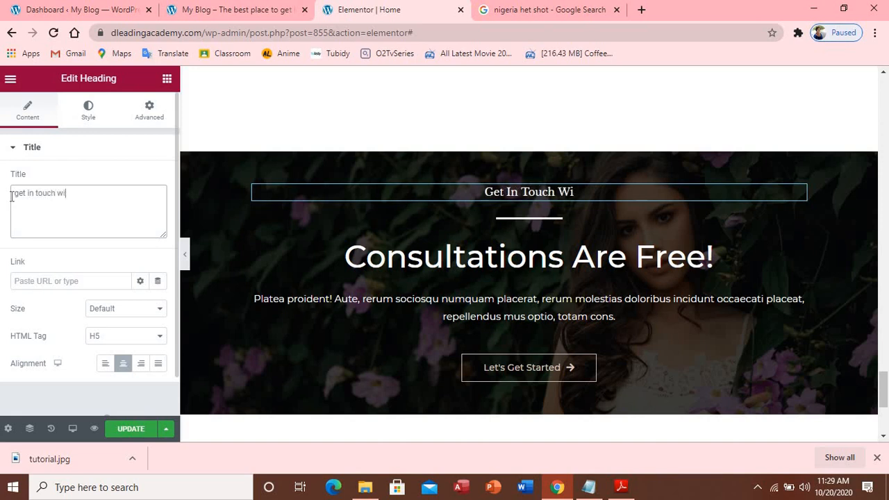
text(th me)
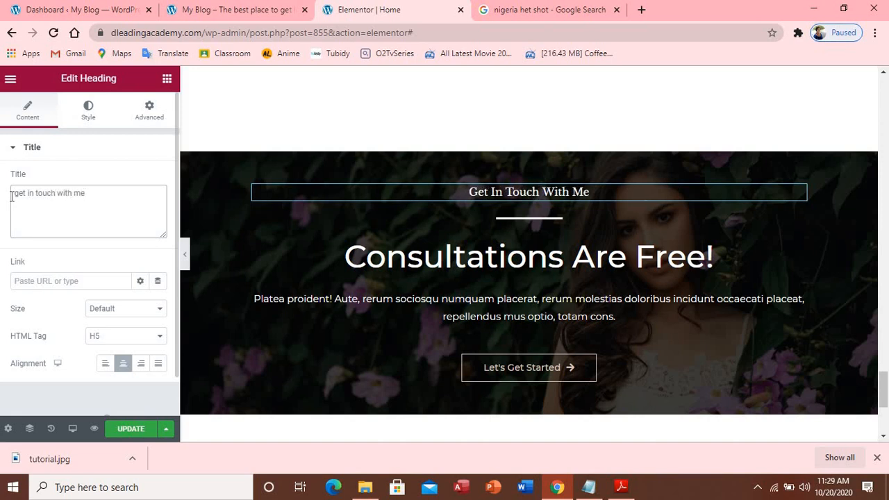
click(343, 260)
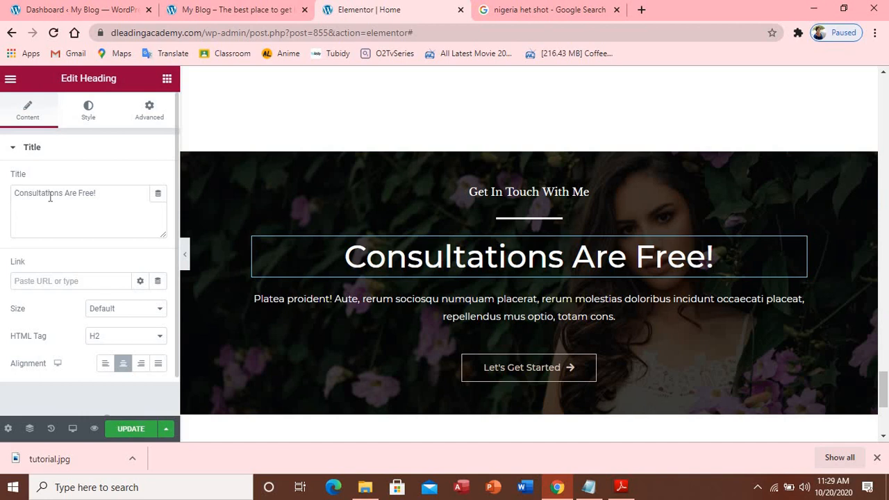
Reword the large contact heading from 'Consultations Are Free!' to 'My Consultation IsFree!'
drag(50, 197, 98, 199)
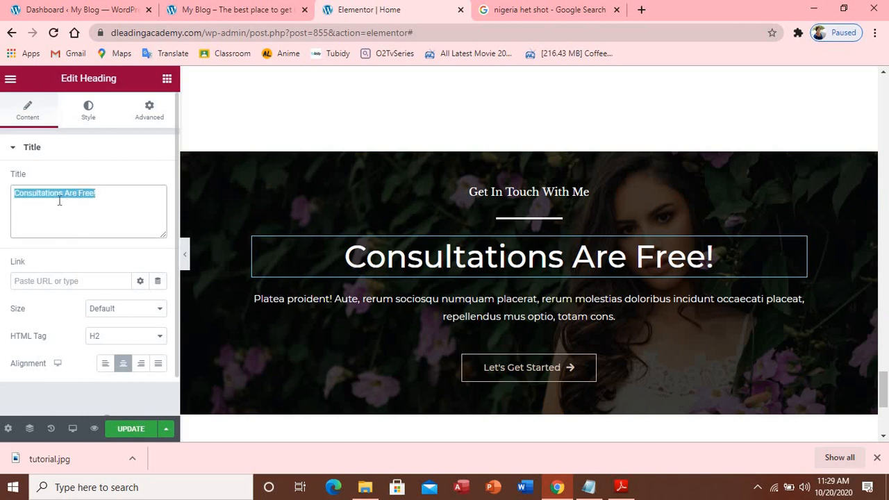
click(18, 195)
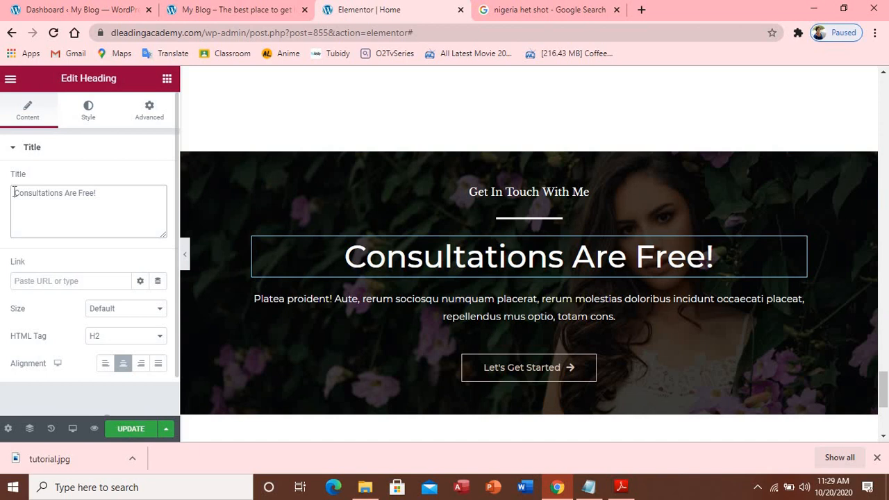
text(M)
text(t)
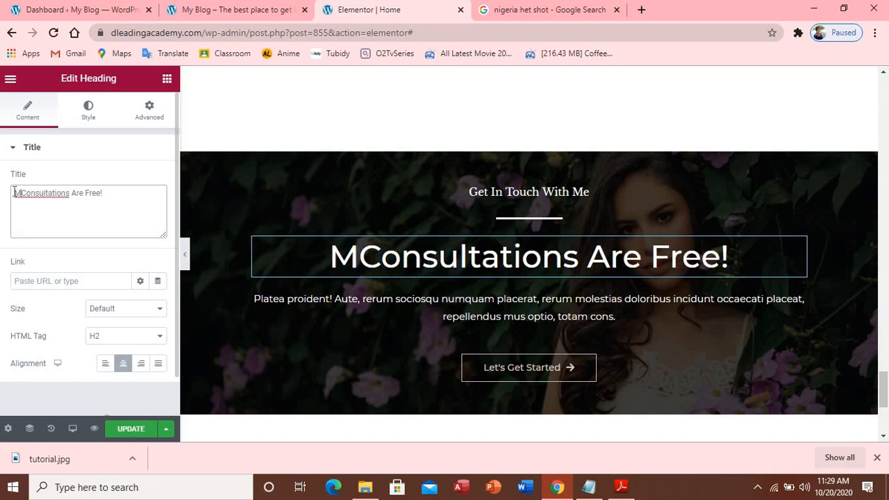
key(BackSpace)
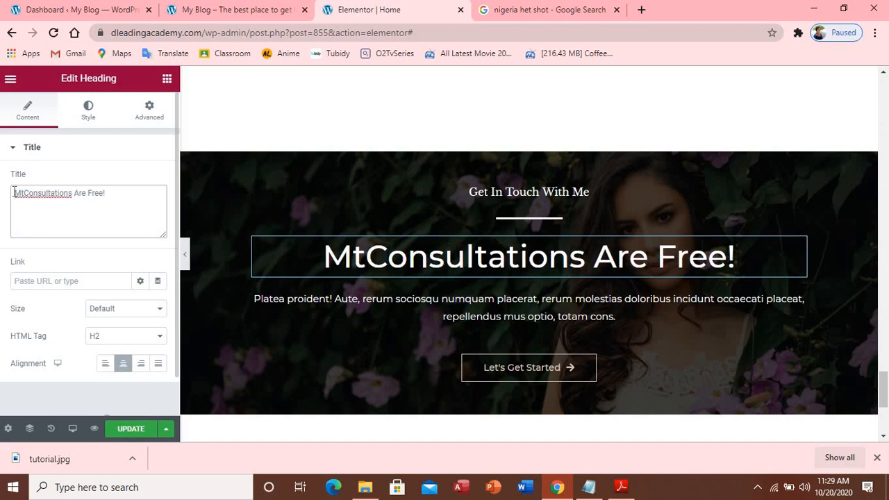
text(y)
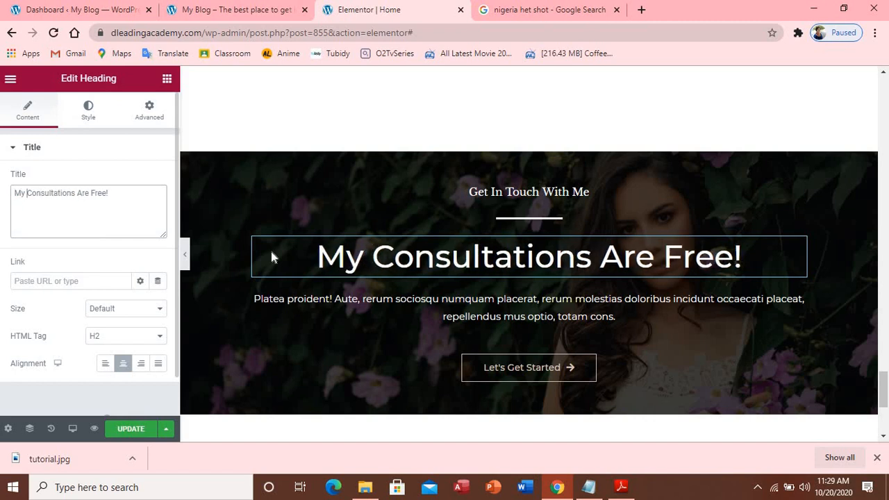
click(76, 193)
key(BackSpace)
double_click(76, 194)
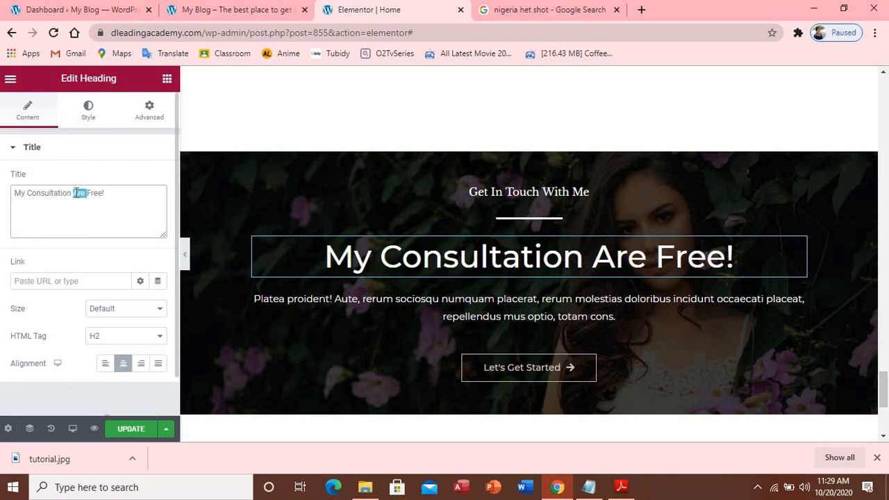
text(is)
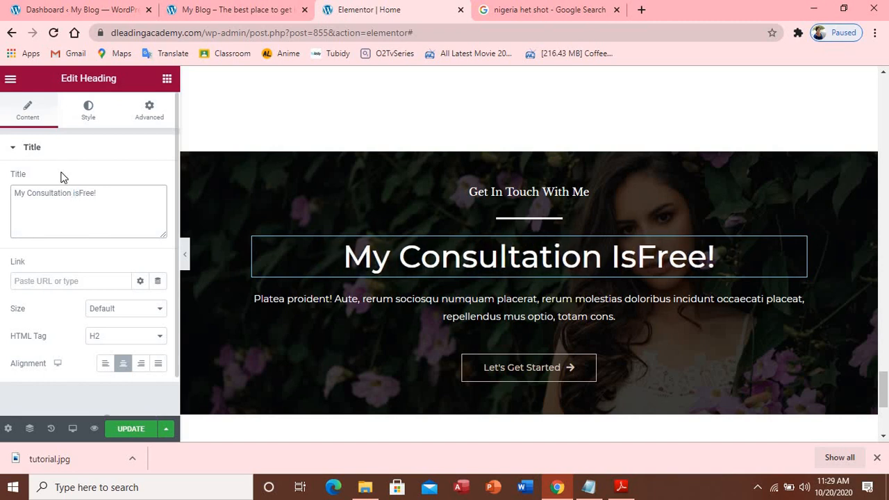
click(262, 301)
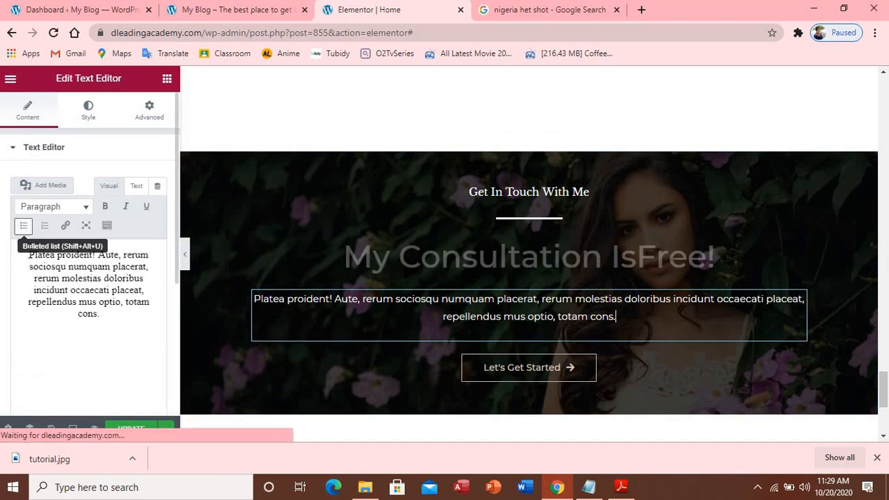
Replace the contact paragraph with 'hurry up now and get your free consultation for free'
drag(28, 260, 146, 385)
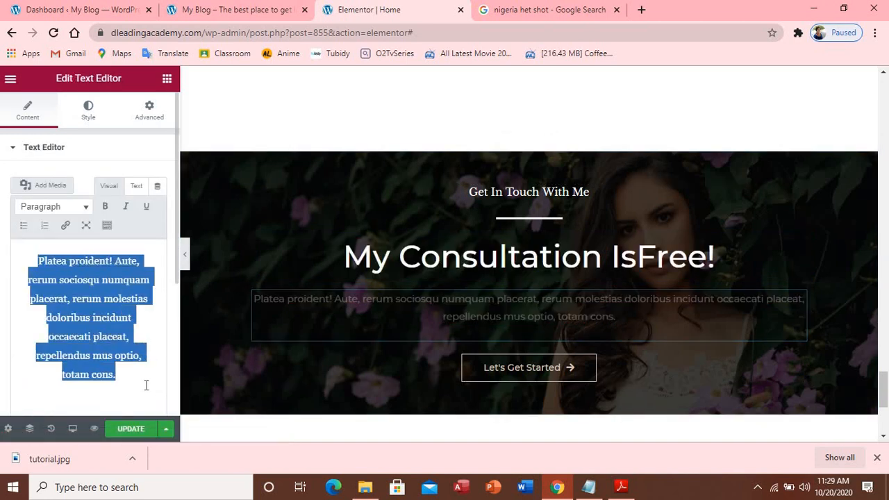
text(hurry)
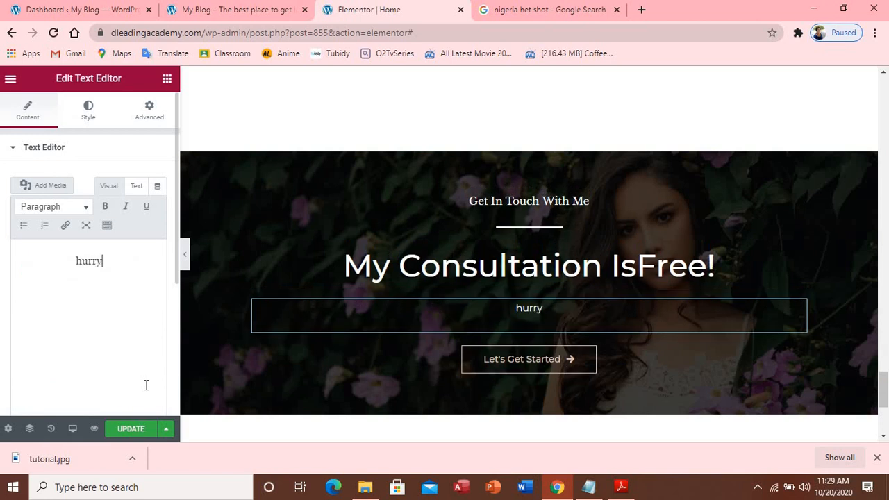
text( up)
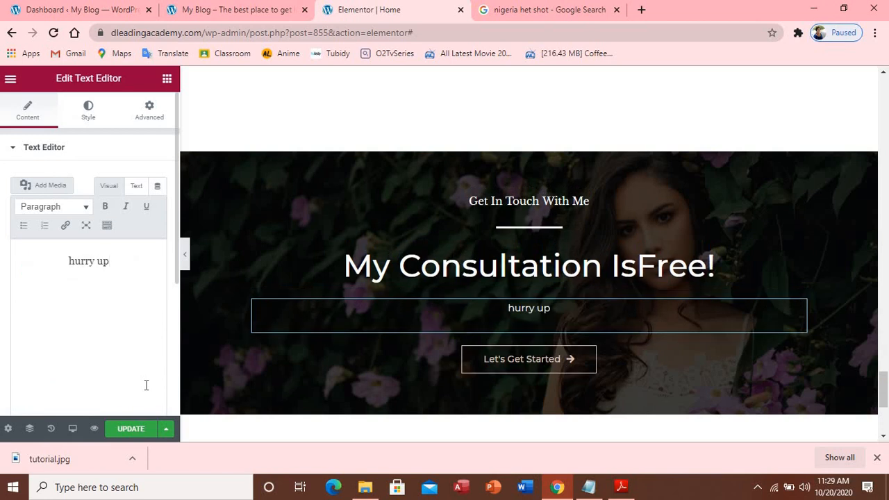
text( now and)
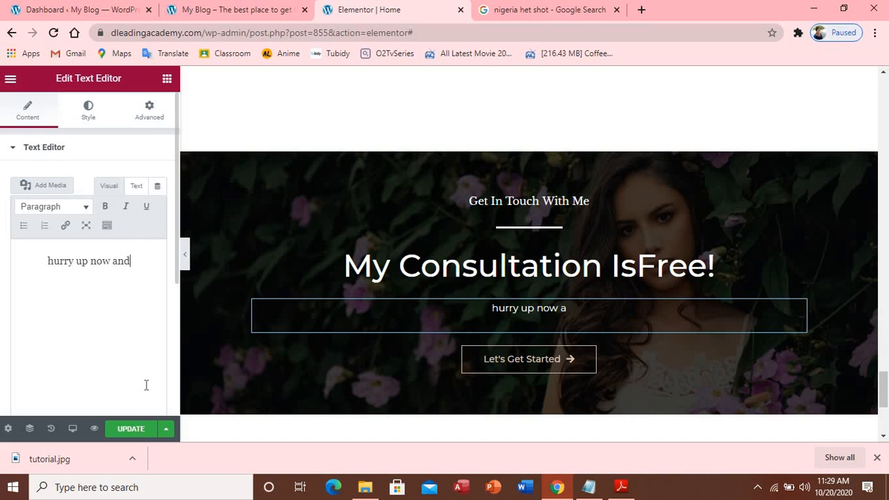
text( get )
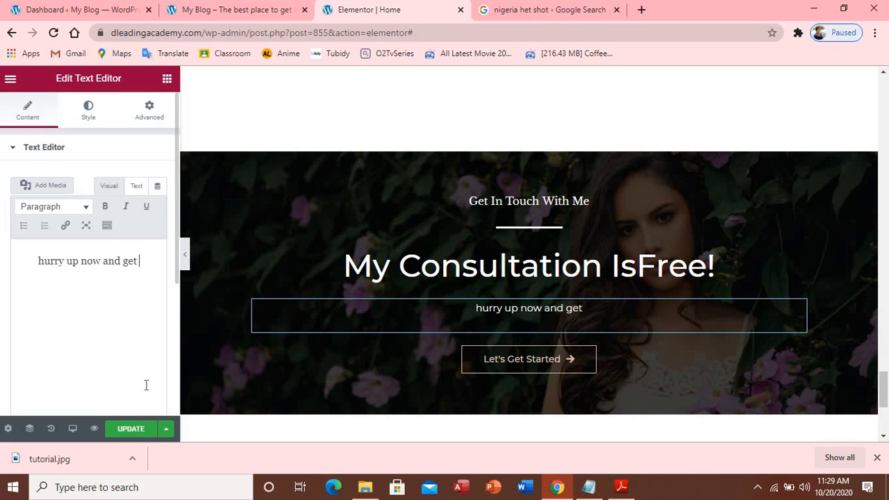
text(the)
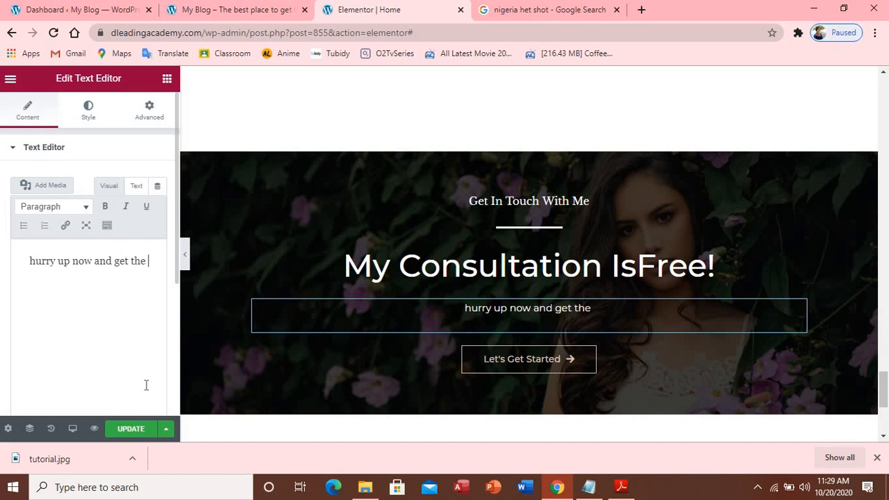
text( best )
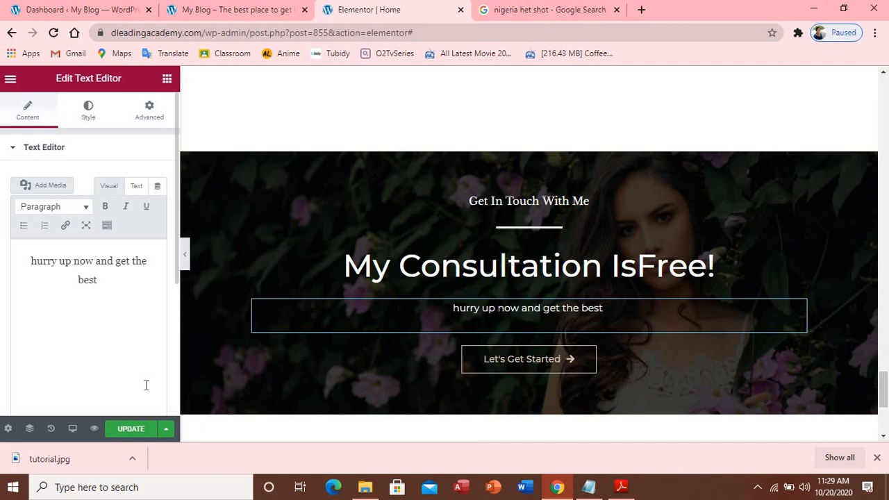
text(cons)
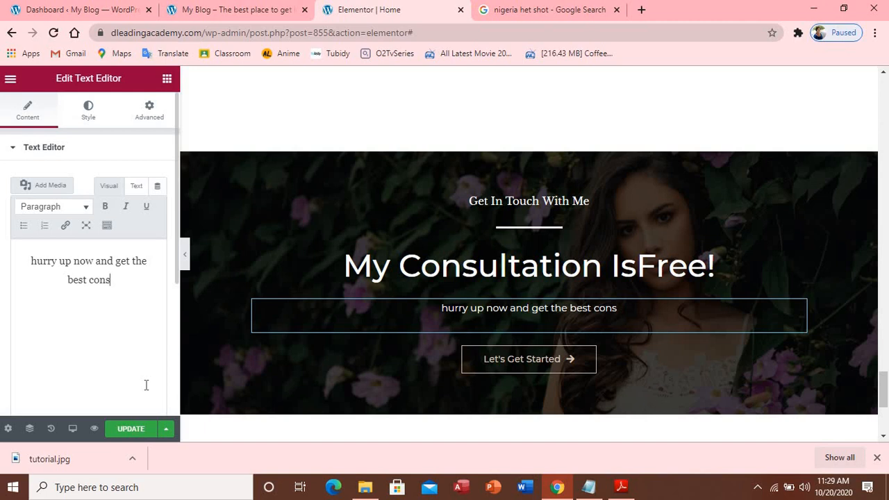
key(BackSpace)
key(BackSpace)
key(BackSpace)
key(BackSpace)
key(BackSpace)
key(BackSpace)
key(BackSpace)
key(BackSpace)
key(BackSpace)
key(BackSpace)
key(BackSpace)
key(BackSpace)
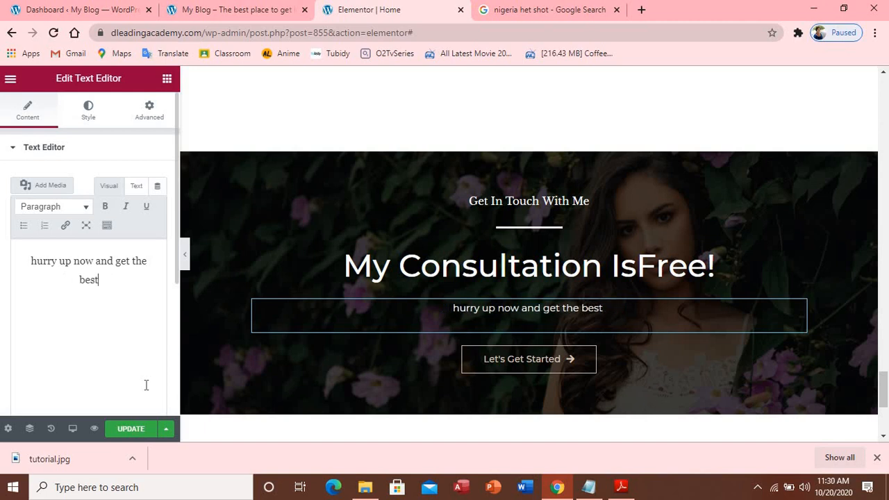
key(BackSpace)
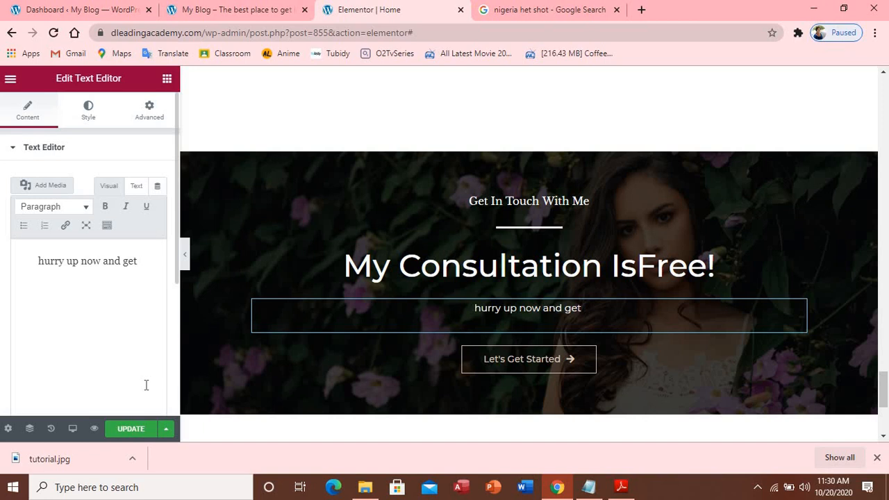
text(your free)
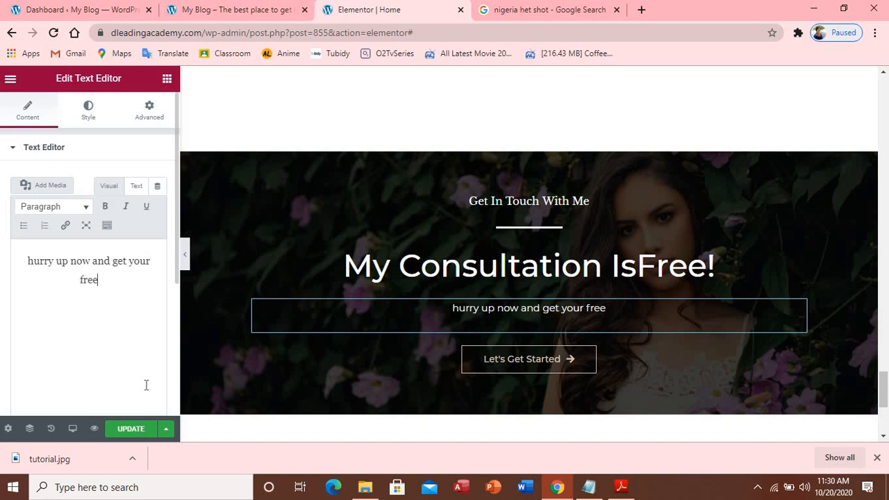
text( consult)
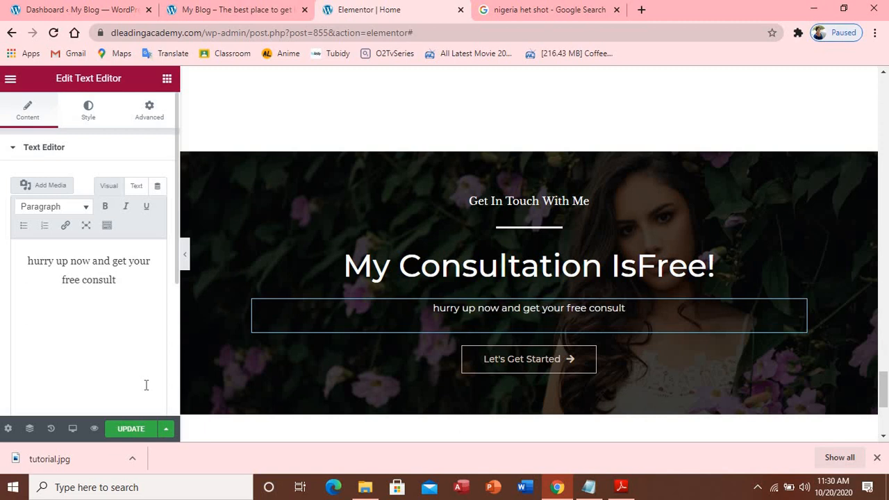
text(ation )
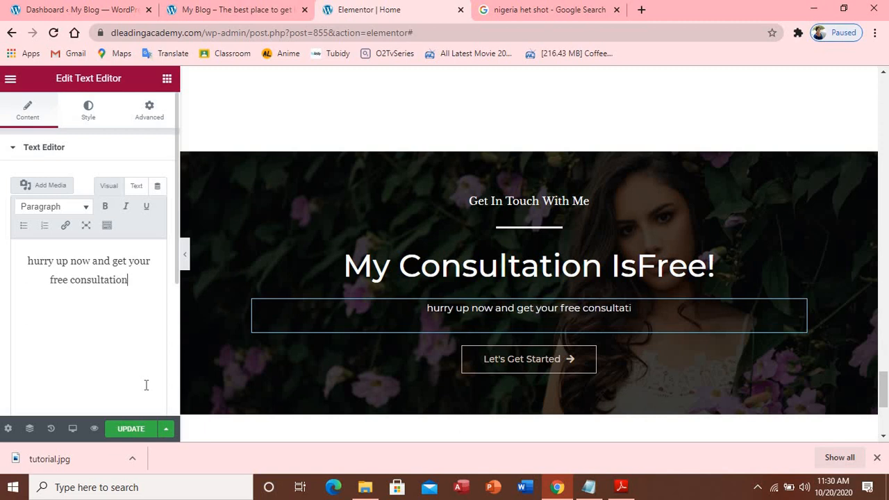
text(for)
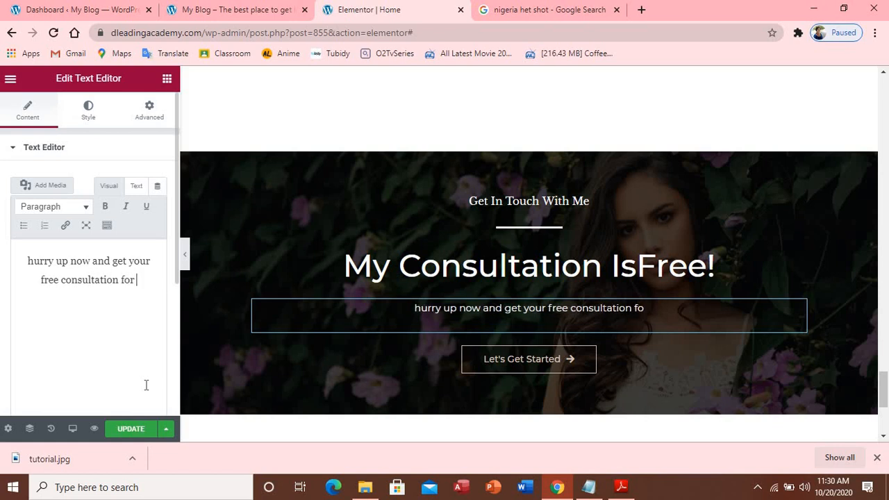
text( free)
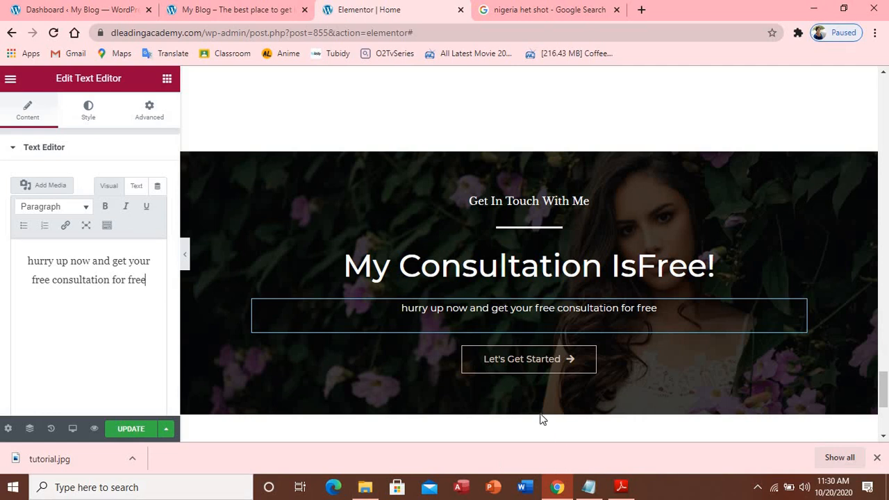
click(523, 370)
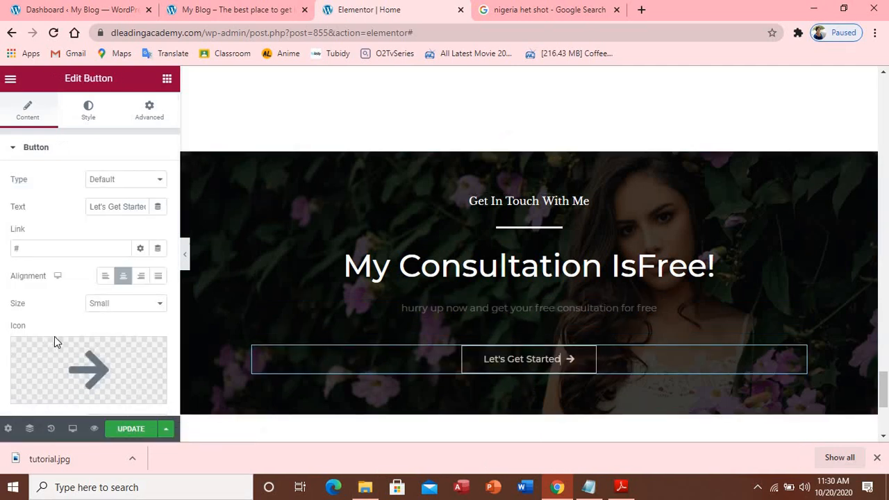
Set the Let's Get Started link to the site address plus 'contact us', checking the live site
click(47, 249)
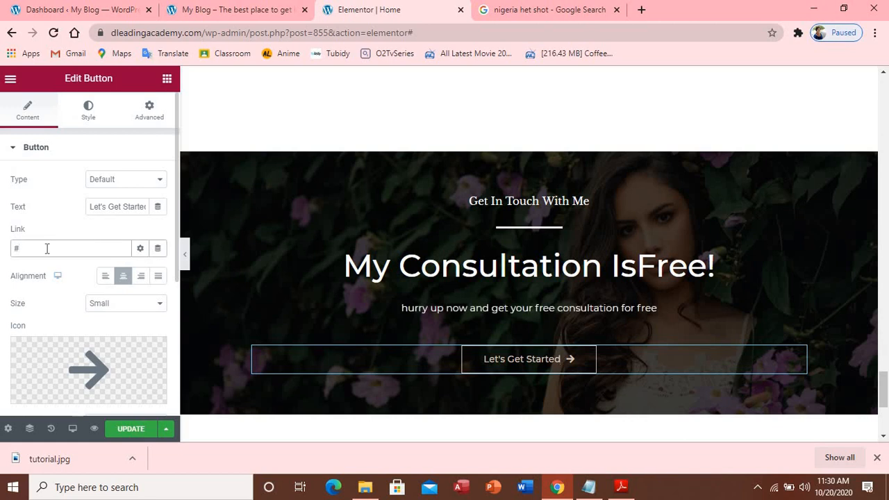
key(BackSpace)
key(ctrl+v)
key(BackSpace)
key(BackSpace)
key(BackSpace)
text(contact us)
click(219, 12)
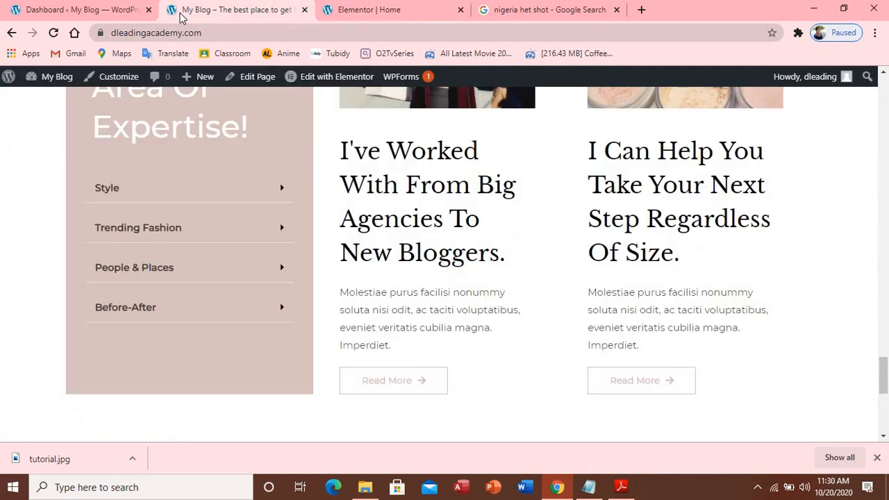
click(113, 15)
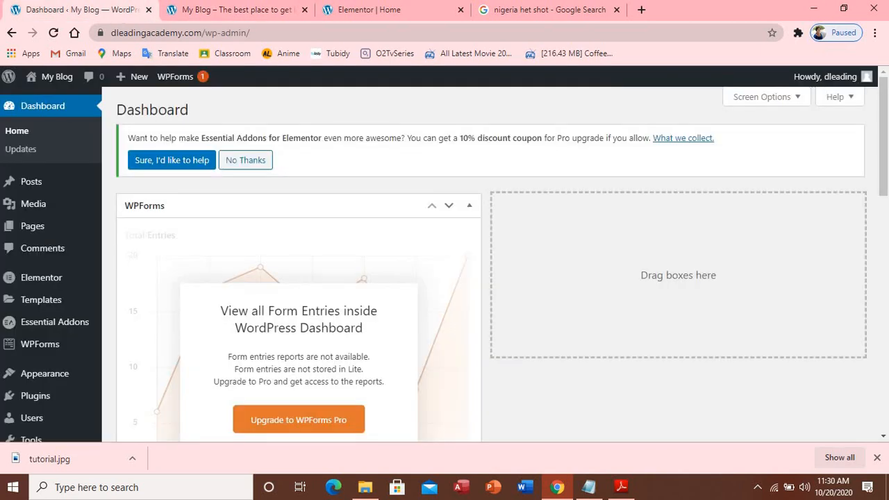
click(215, 16)
scroll(441, 284, up, 3)
scroll(448, 271, up, 20)
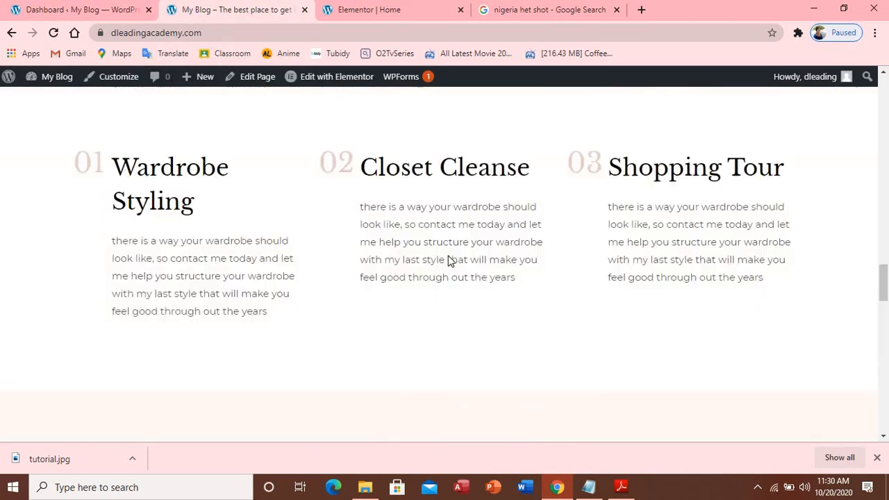
scroll(469, 150, up, 10)
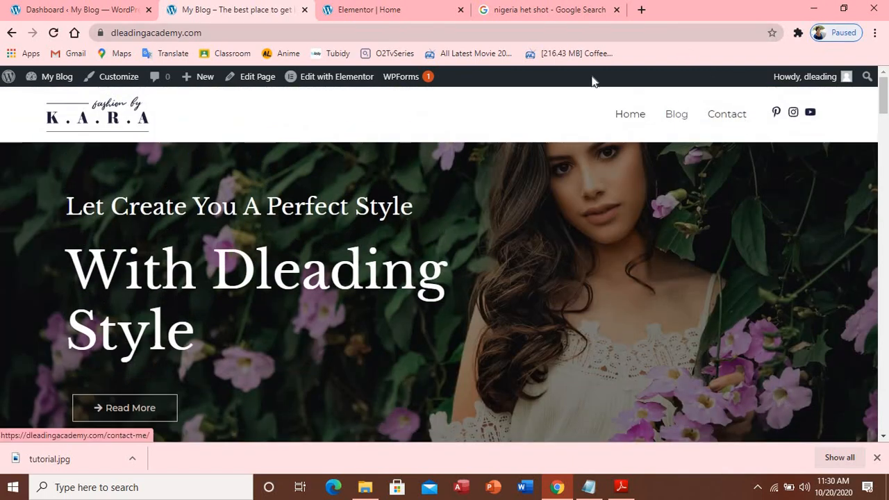
click(344, 15)
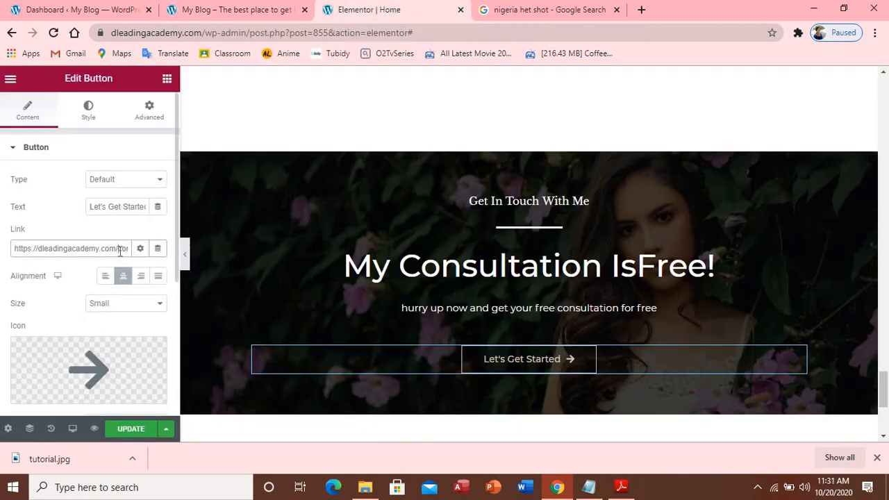
key(Right)
key(Right)
key(Right)
key(Right)
key(Right)
key(Right)
key(Right)
key(Right)
key(Right)
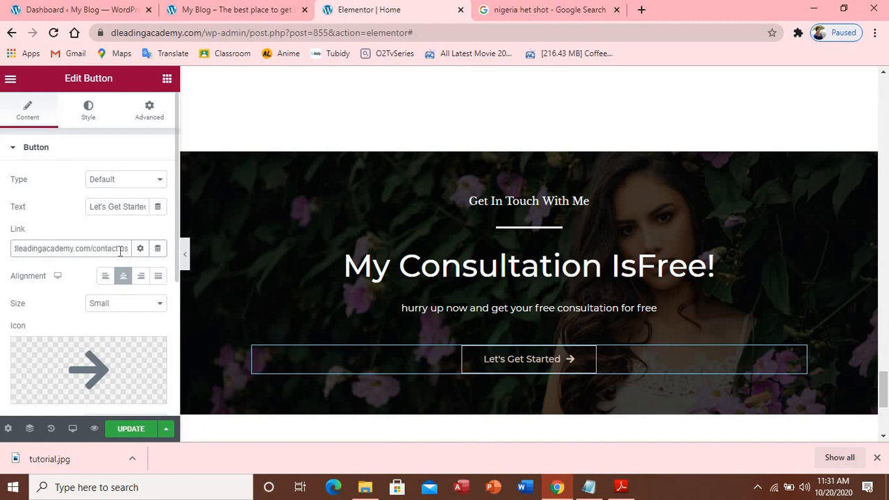
key(BackSpace)
key(BackSpace)
key(BackSpace)
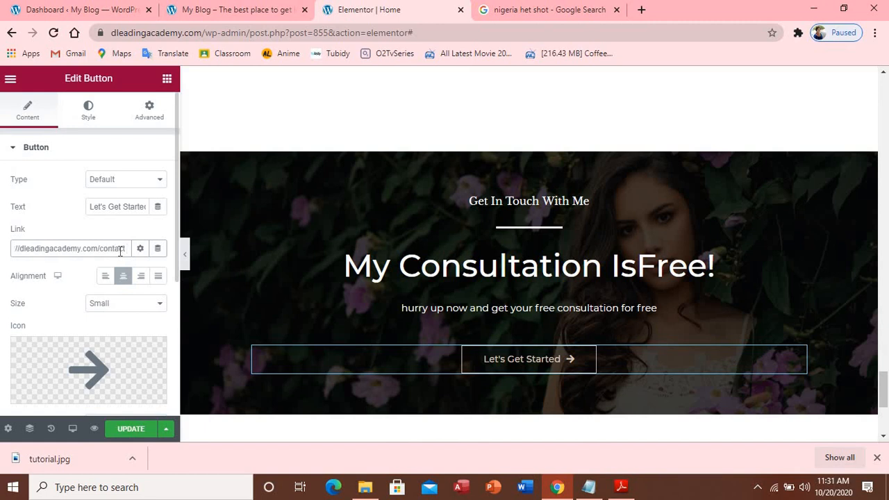
text(me)
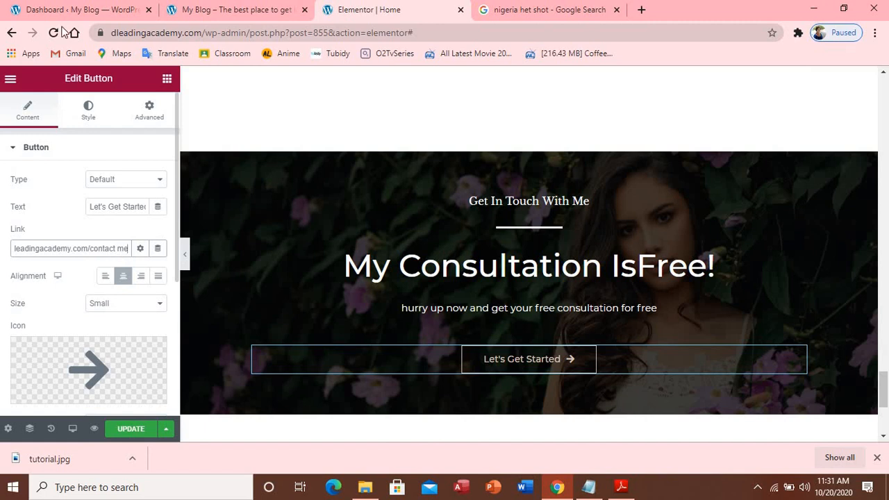
click(280, 12)
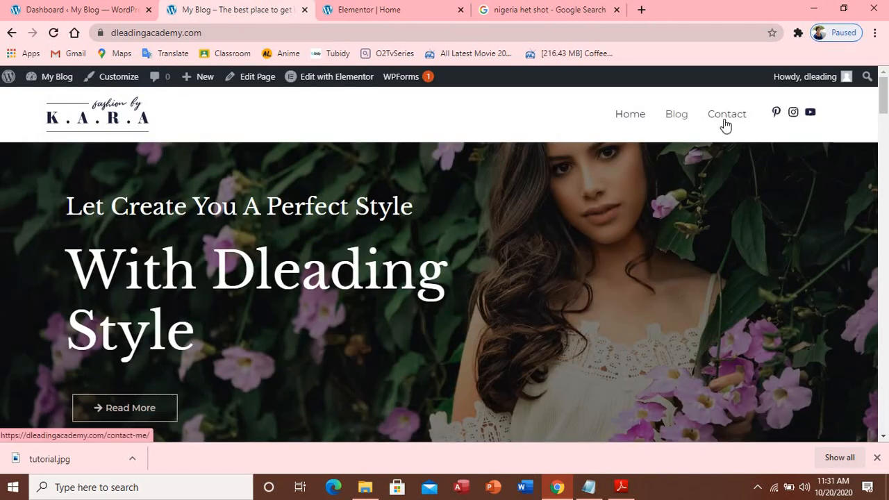
click(372, 10)
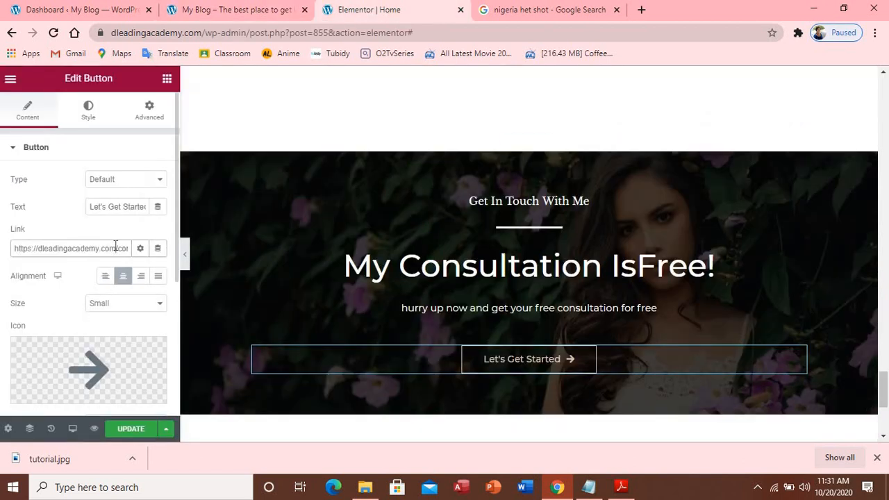
key(Right)
key(Right)
key(Right)
key(Right)
key(Right)
key(Right)
key(Right)
key(Right)
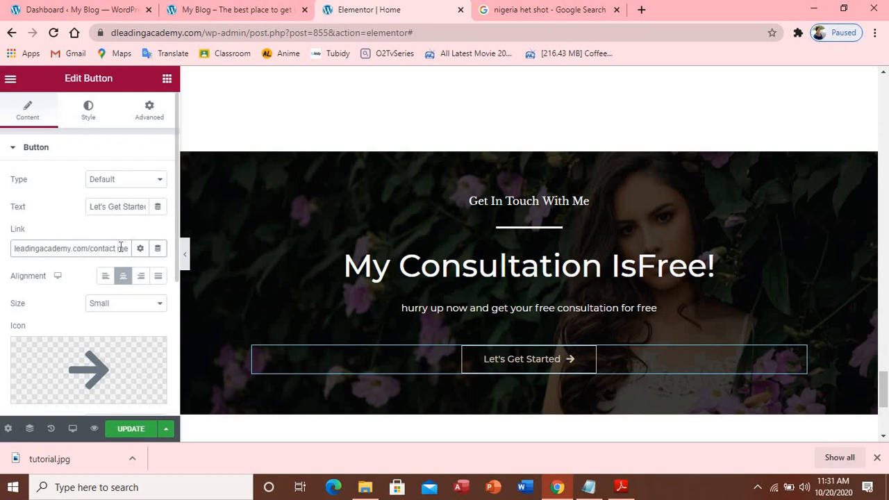
key(BackSpace)
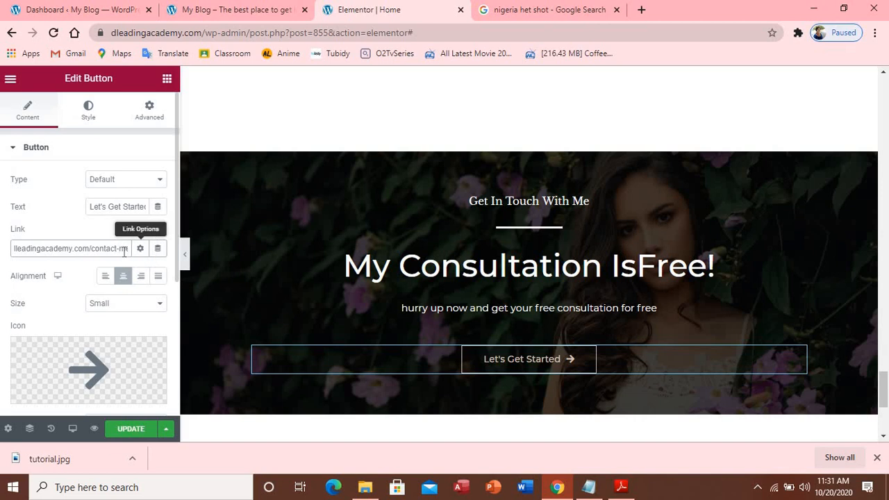
click(137, 429)
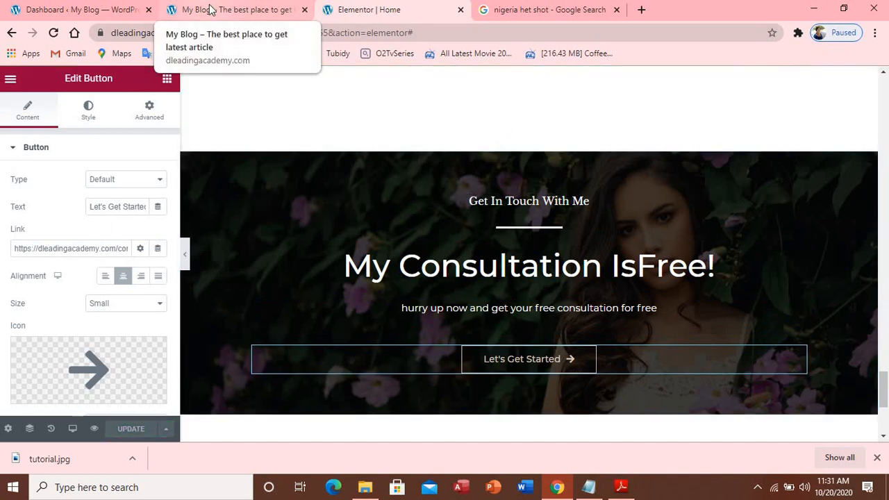
Reload the live K.A.R.A home page and scroll to the 'My Consultation IsFree!' section
click(212, 10)
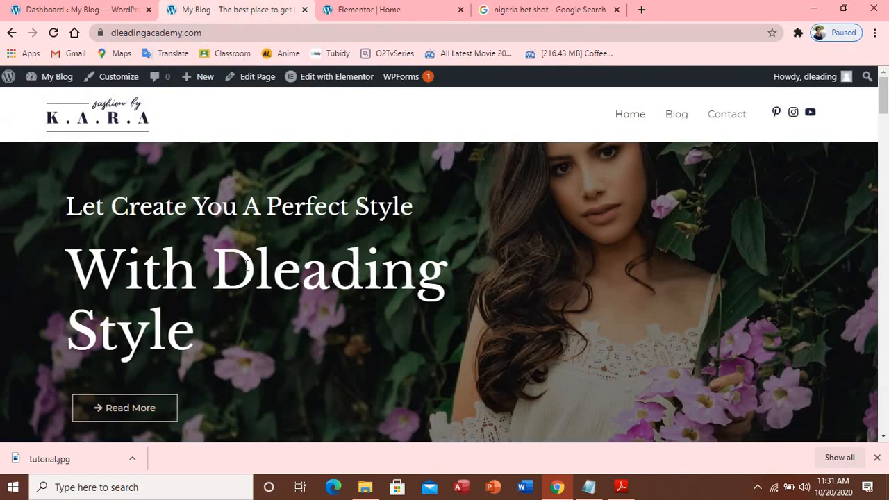
click(54, 34)
scroll(309, 150, down, 10)
scroll(308, 138, down, 15)
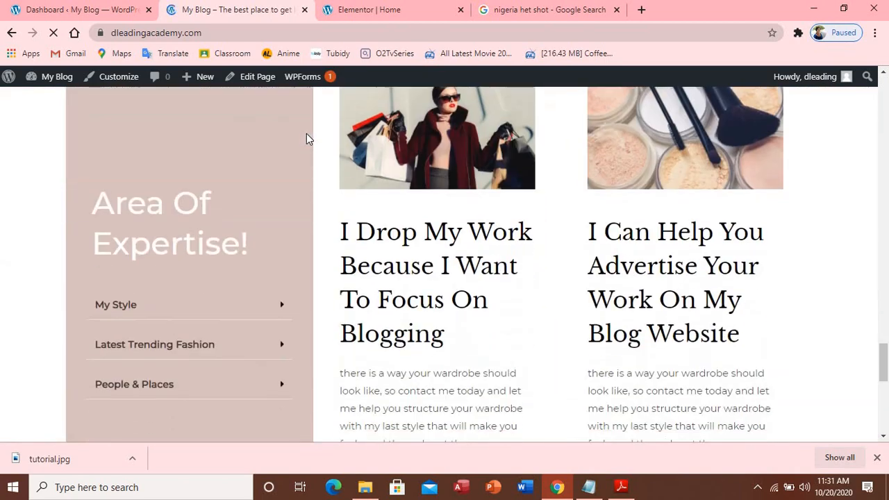
scroll(310, 139, up, 20)
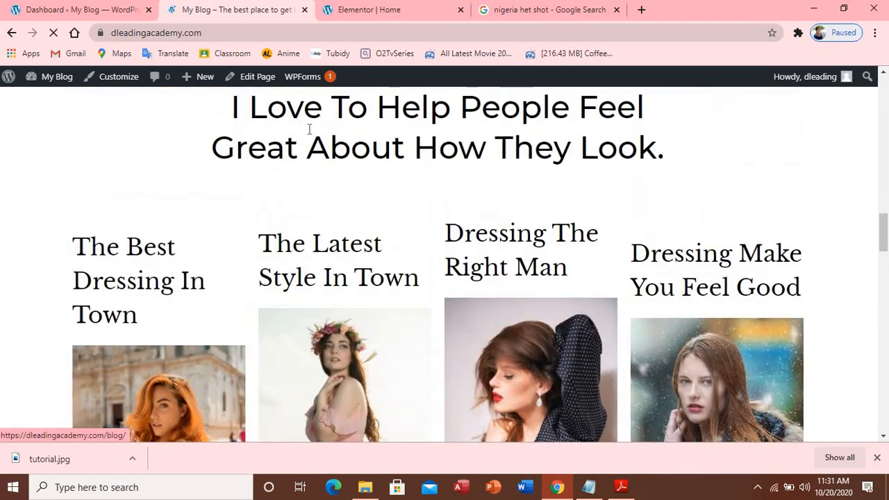
scroll(309, 132, down, 4)
scroll(309, 130, down, 9)
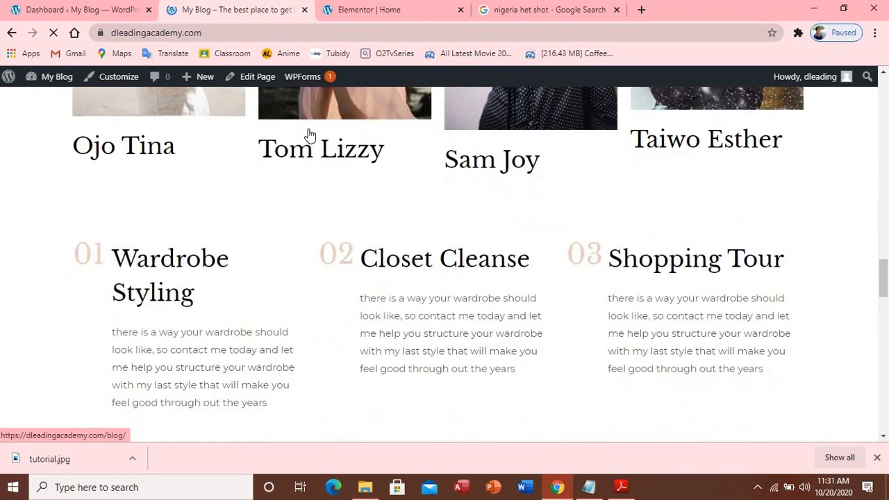
scroll(310, 134, up, 5)
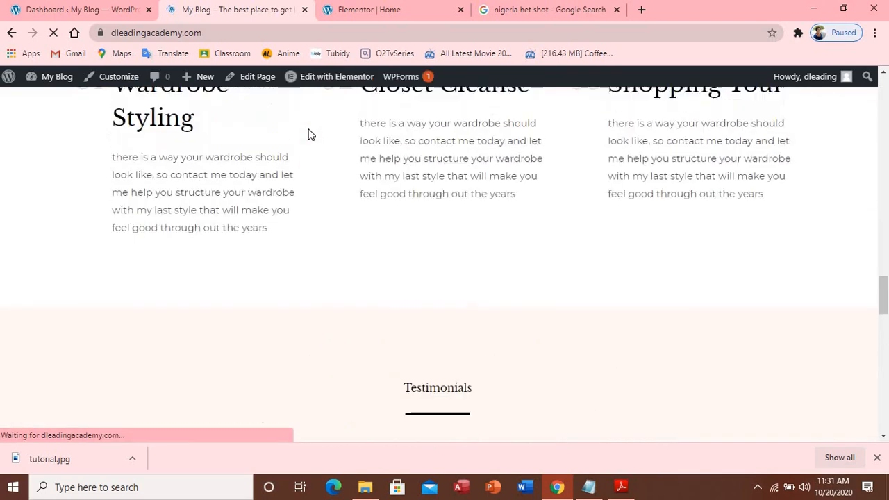
scroll(311, 134, down, 3)
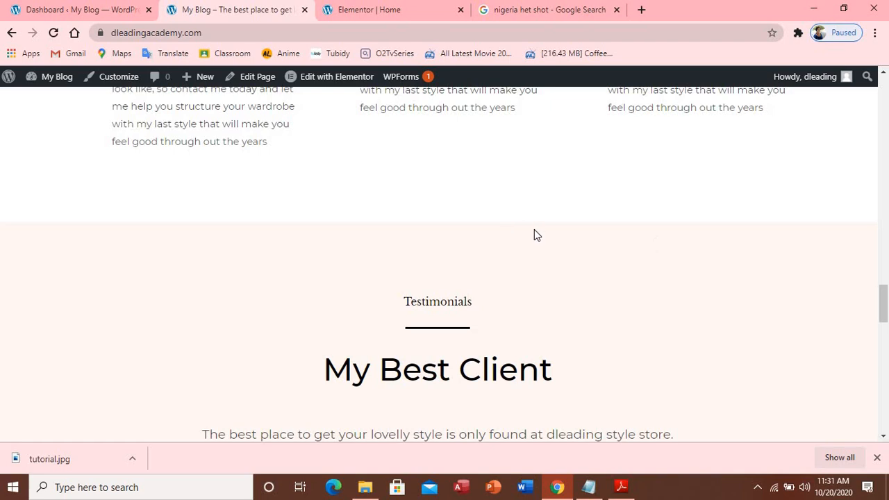
scroll(536, 235, down, 15)
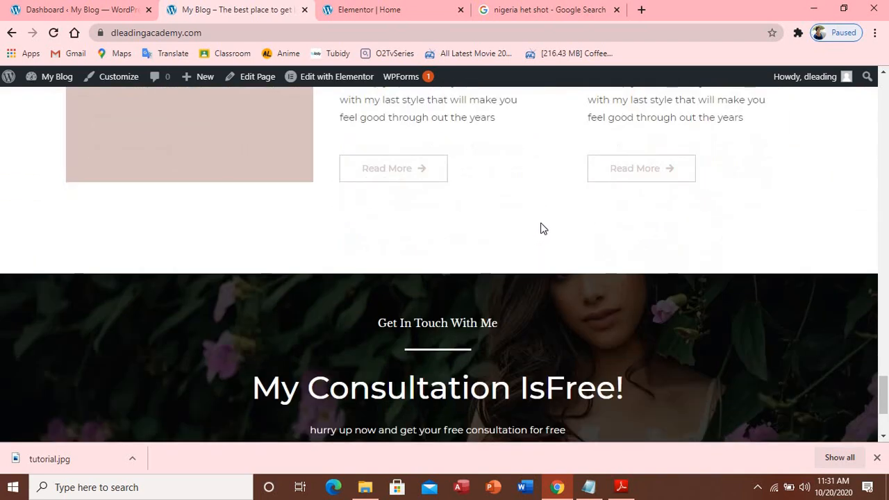
scroll(543, 229, down, 3)
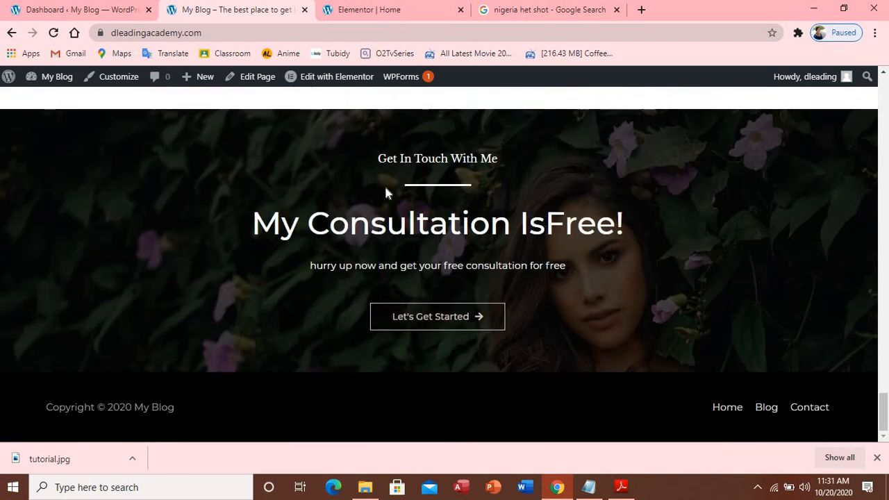
Follow Let's Get Started to the contact-me page and scroll through it to confirm
click(448, 325)
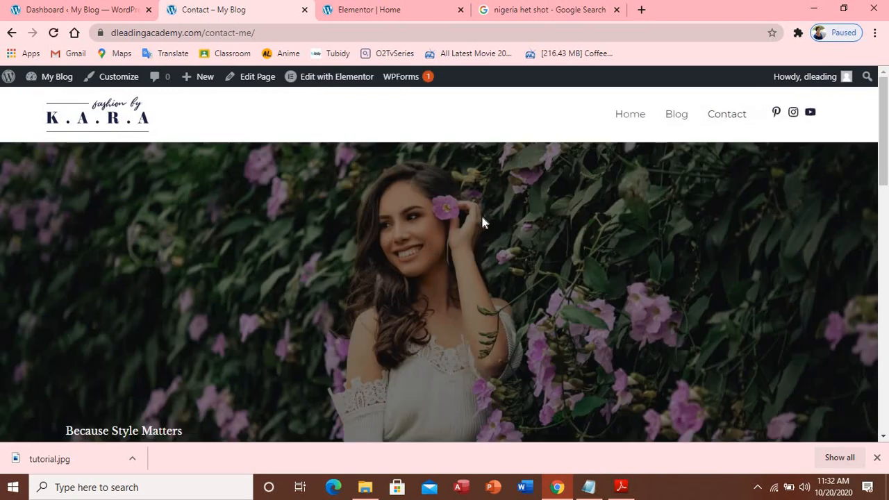
scroll(480, 215, down, 7)
scroll(469, 220, down, 5)
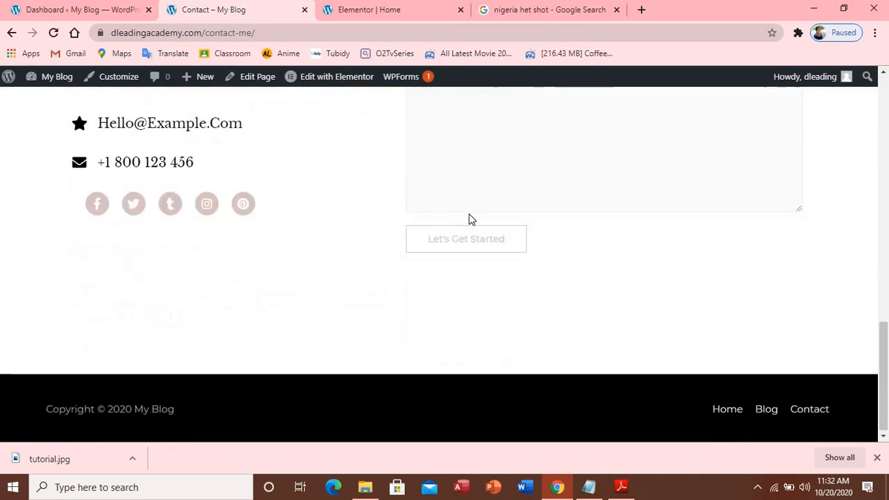
scroll(467, 209, up, 10)
scroll(467, 202, up, 4)
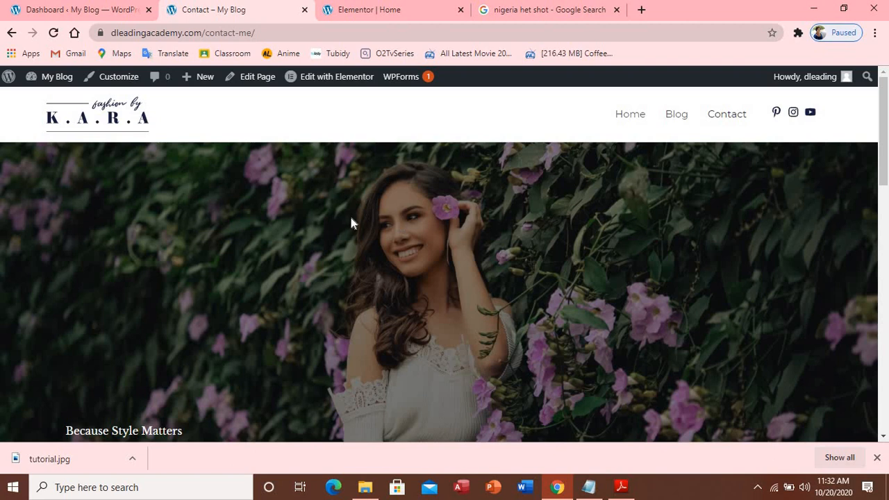
Return to the Elementor editor for the home page and open the Responsive Mode device options
click(383, 14)
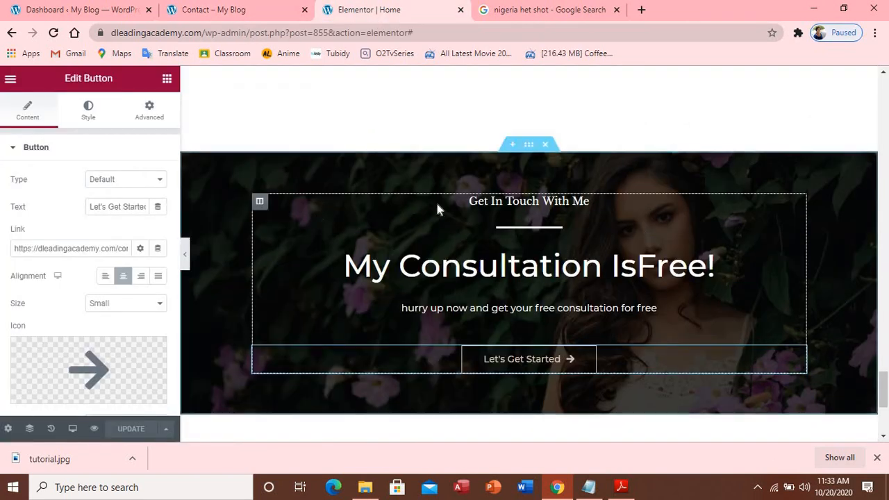
scroll(812, 189, down, 3)
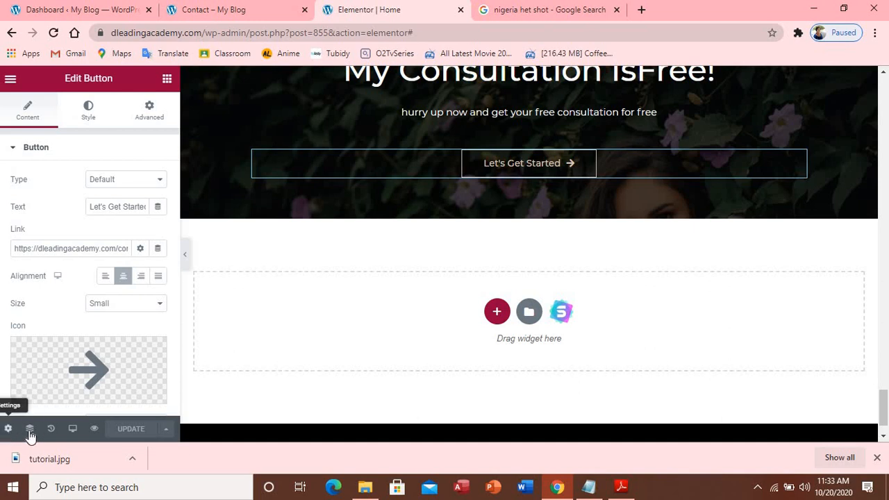
click(73, 432)
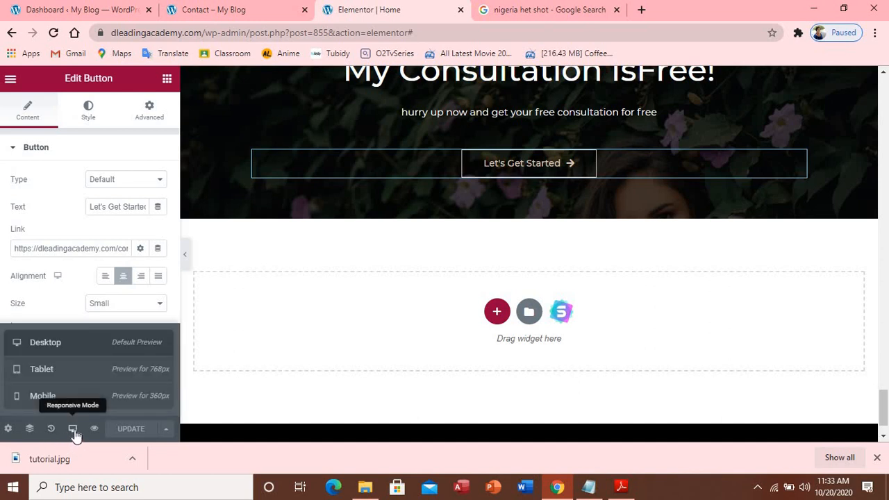
Preview the home page at tablet width and scroll through its layout
click(79, 375)
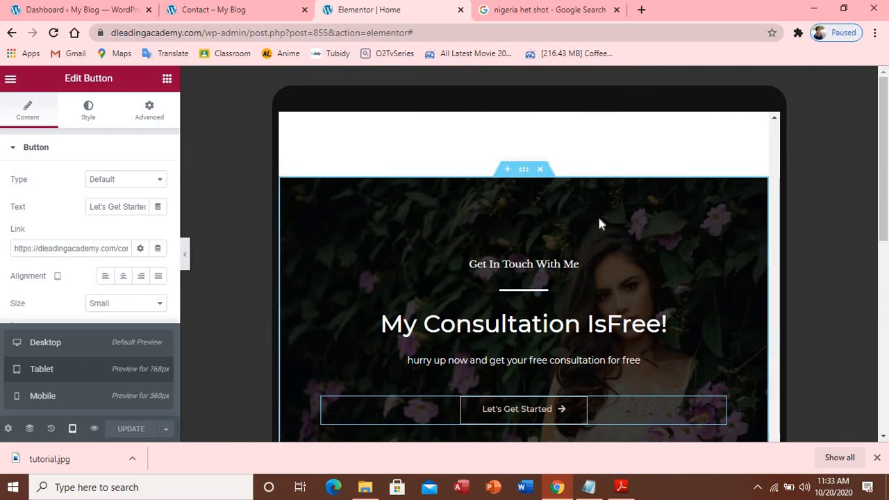
scroll(602, 222, down, 7)
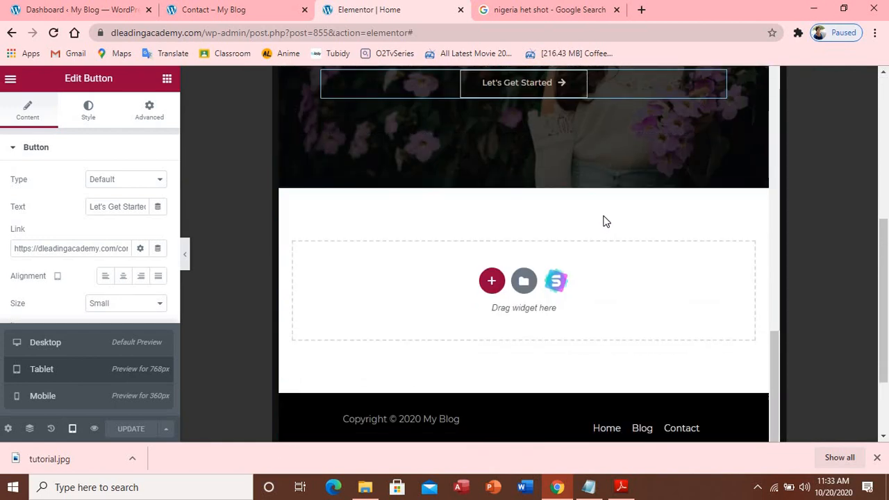
scroll(604, 221, up, 8)
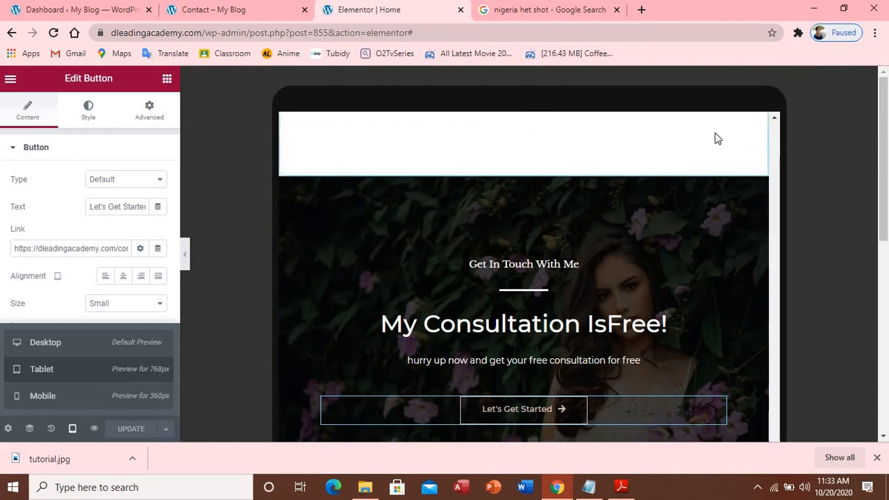
click(775, 118)
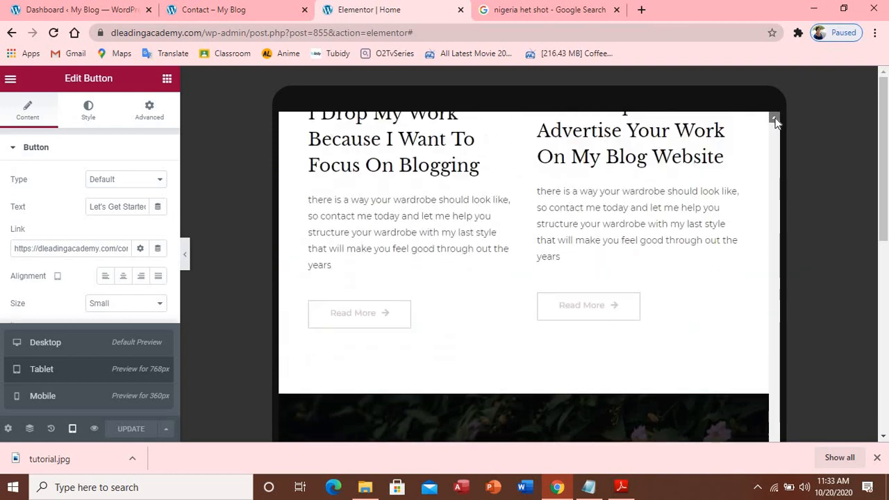
drag(775, 118, 783, 254)
drag(780, 313, 781, 430)
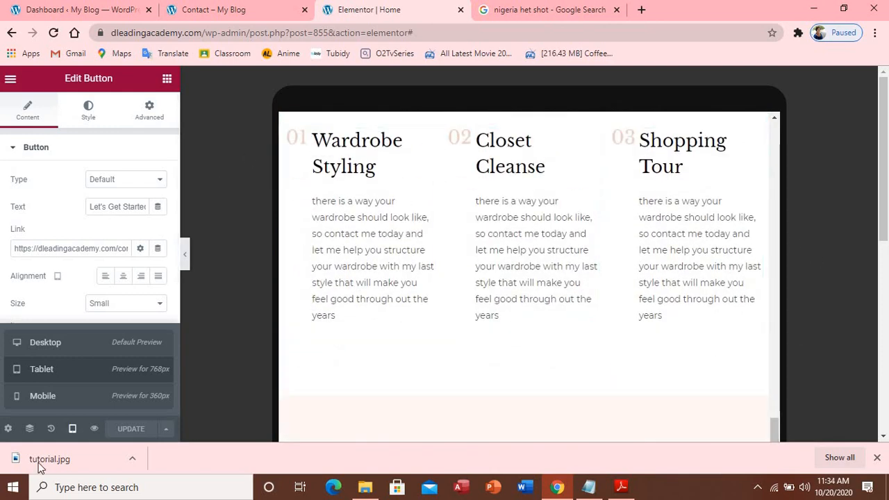
Switch the preview to mobile width and scroll through the stacked phone layout
click(51, 399)
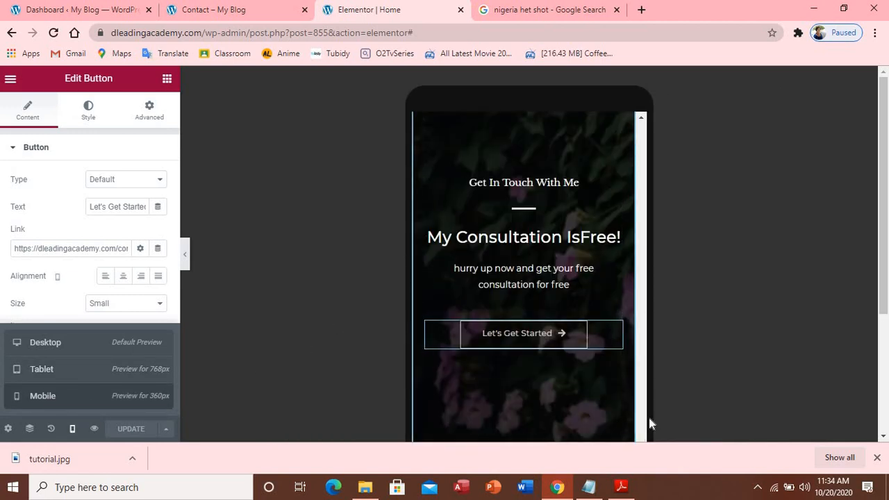
drag(641, 422, 623, 225)
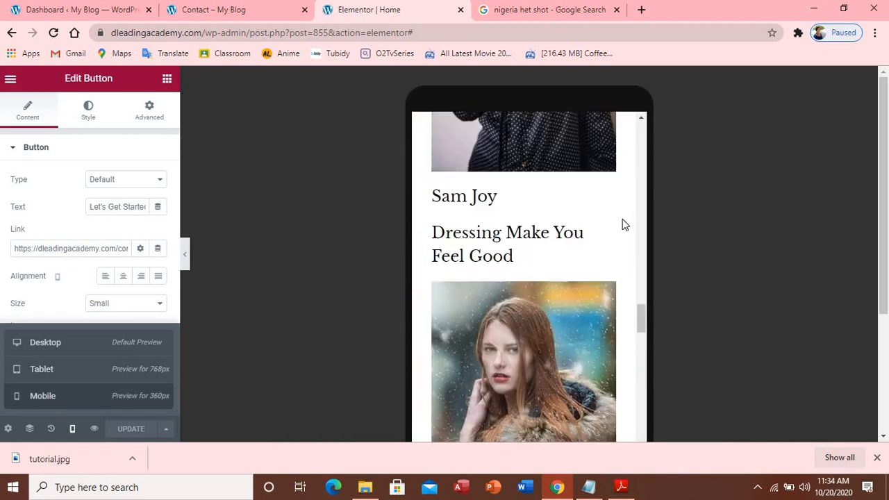
scroll(639, 132, up, 10)
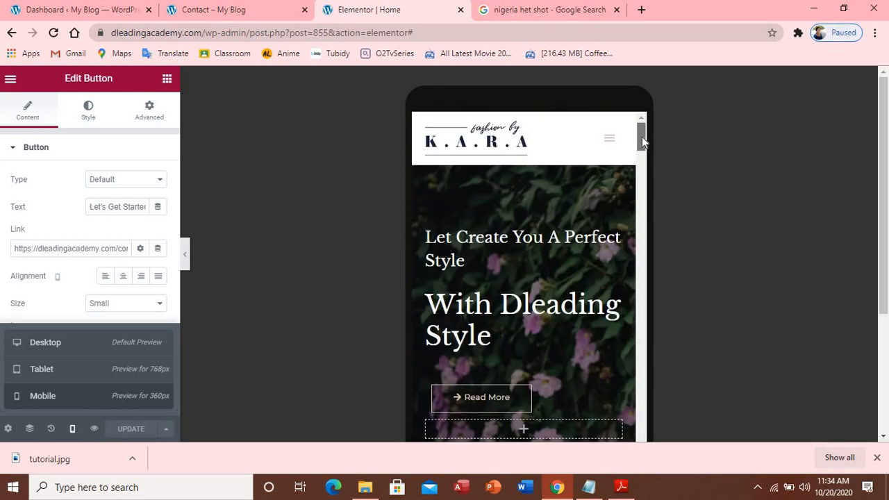
scroll(642, 141, down, 1)
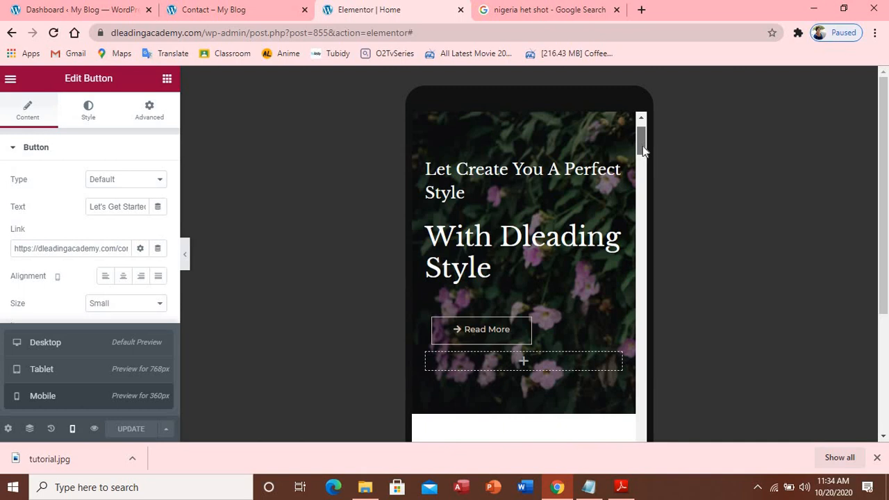
scroll(642, 146, down, 1)
scroll(643, 146, up, 2)
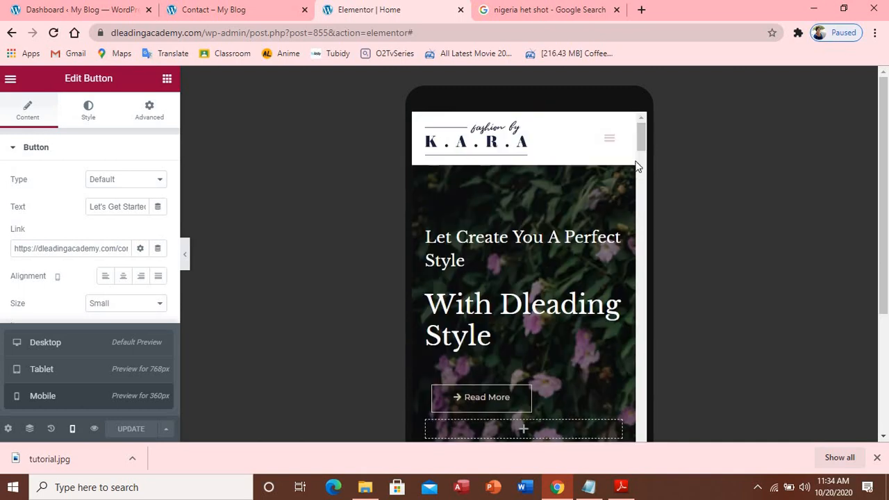
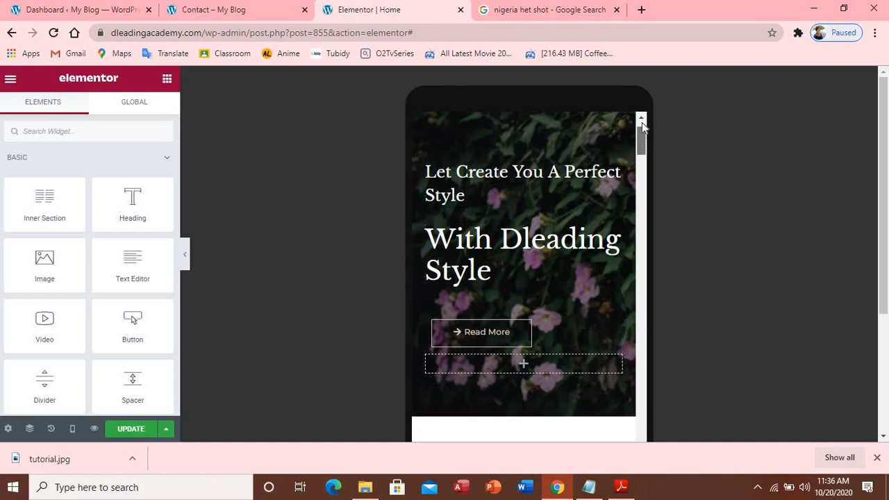
Set the hero section's background Position to Center Center on mobile and update the Home page
scroll(638, 136, up, 1)
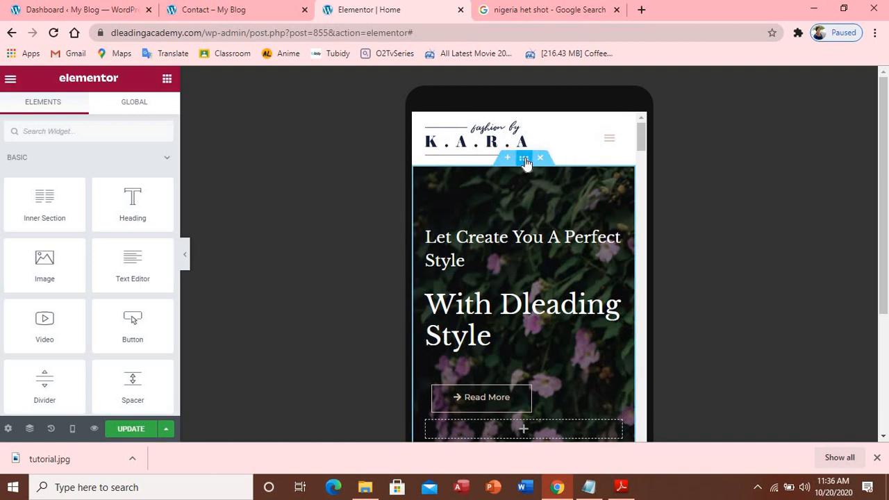
click(525, 158)
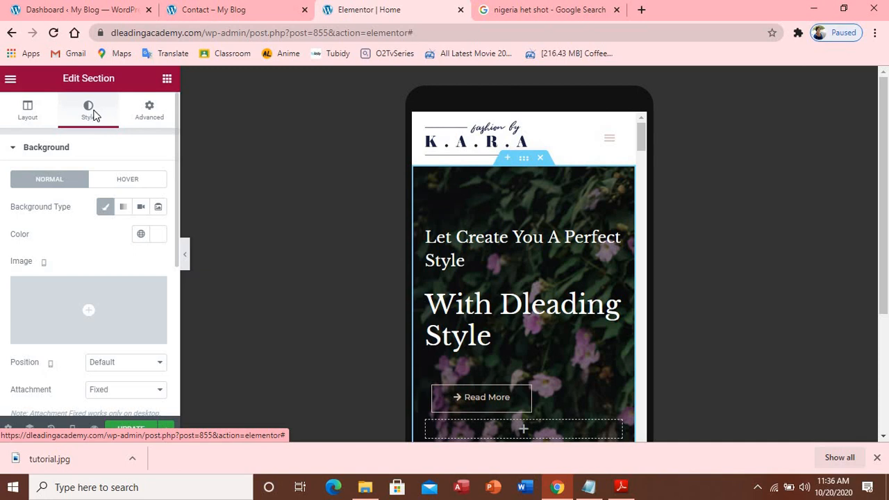
scroll(94, 115, down, 2)
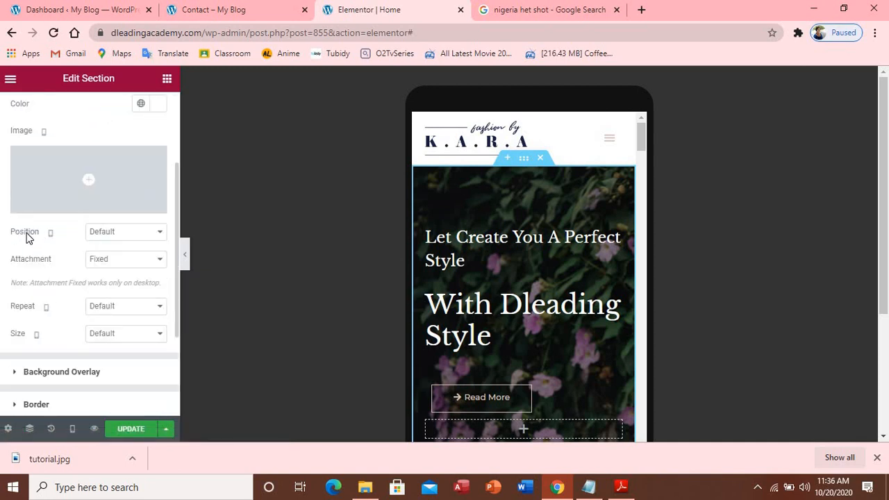
click(162, 235)
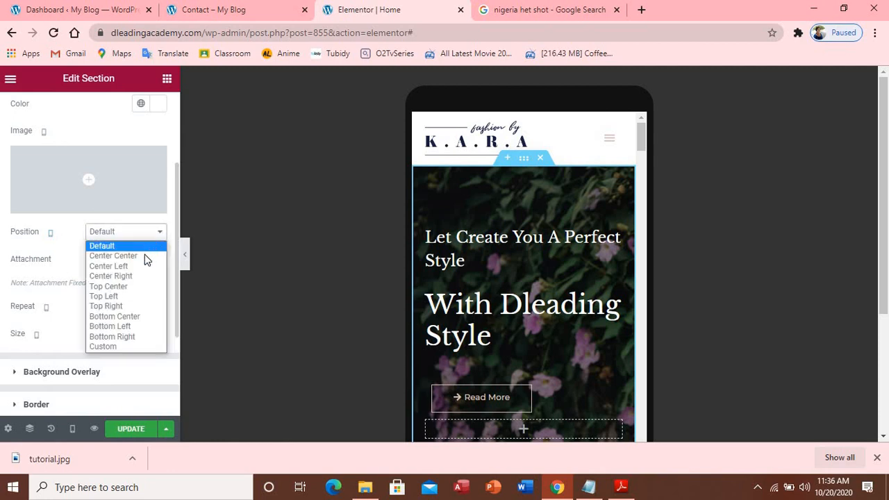
click(145, 257)
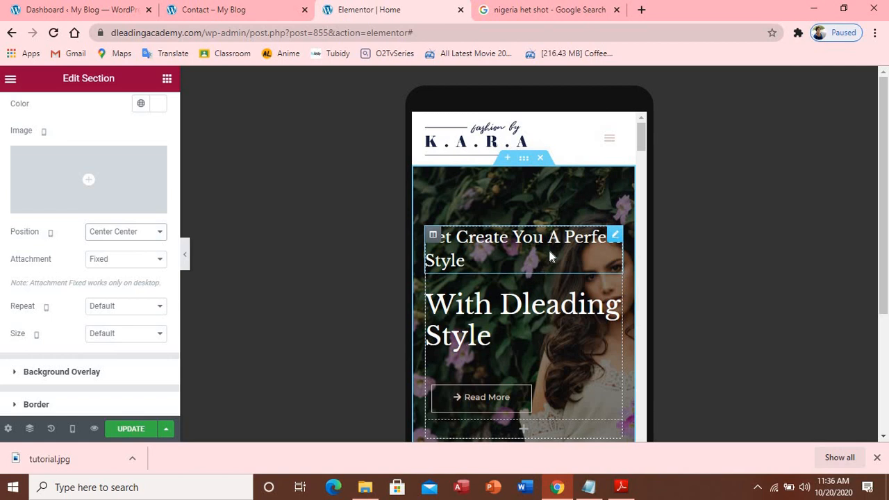
click(135, 430)
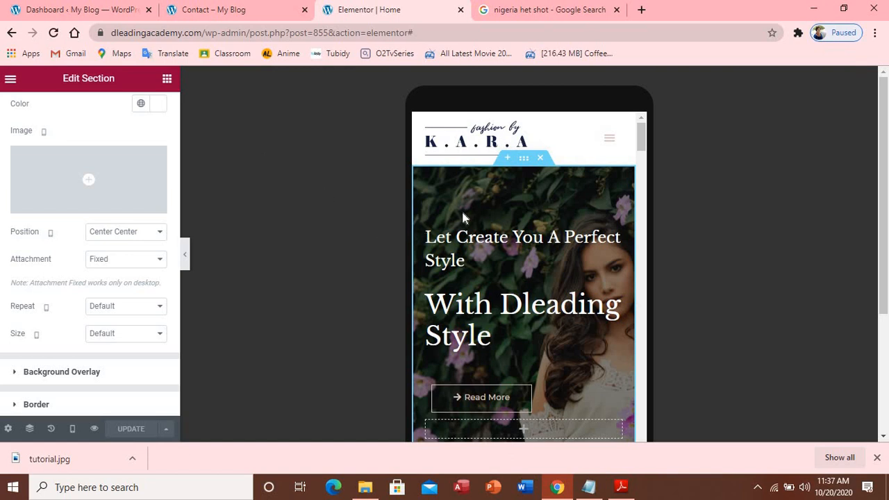
Scroll through the entire mobile layout, then return the preview to Desktop width
scroll(462, 215, down, 5)
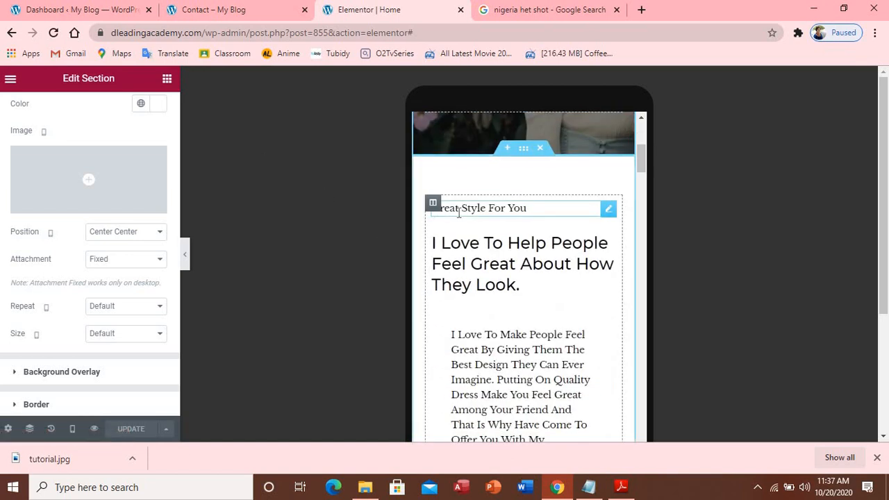
scroll(458, 214, down, 2)
scroll(459, 215, down, 2)
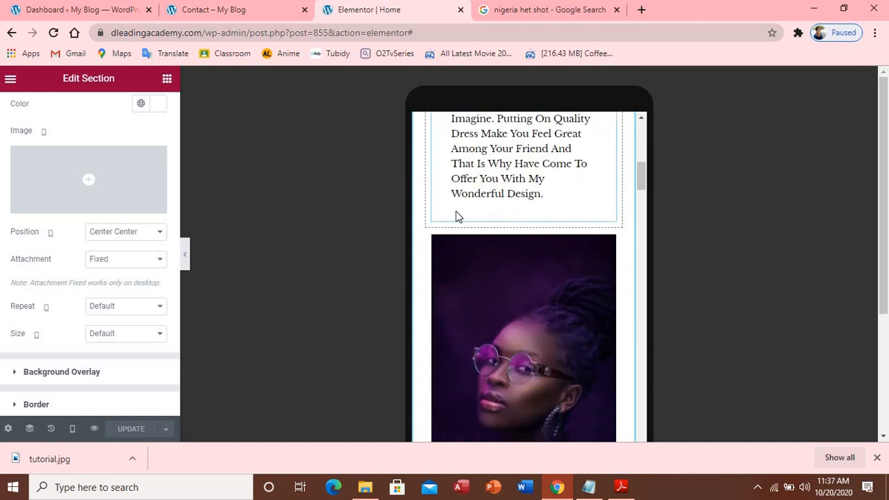
scroll(455, 216, down, 6)
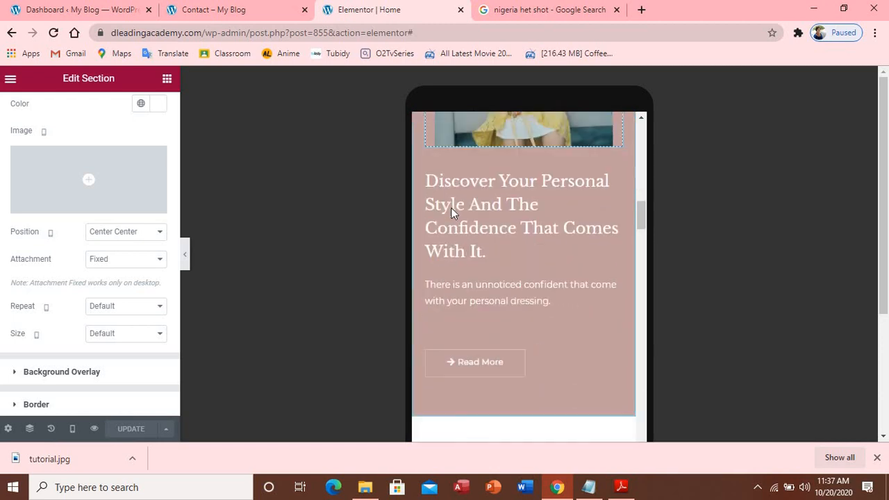
scroll(451, 212, down, 8)
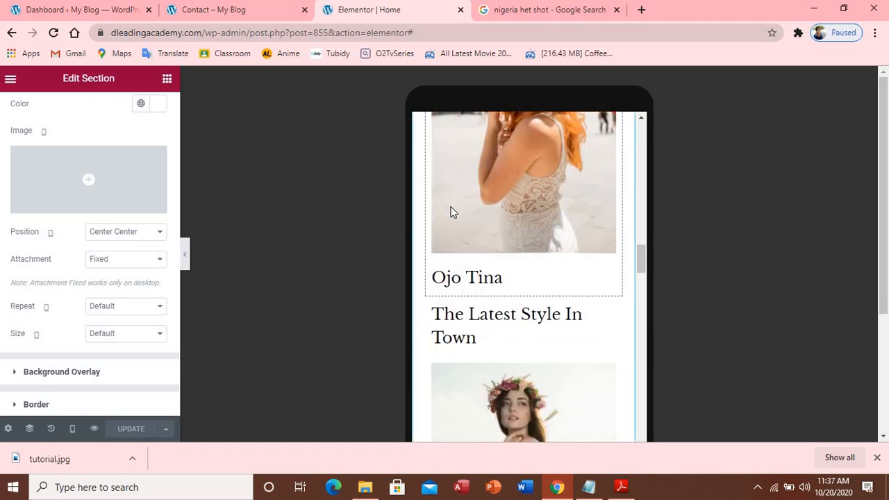
scroll(450, 212, down, 8)
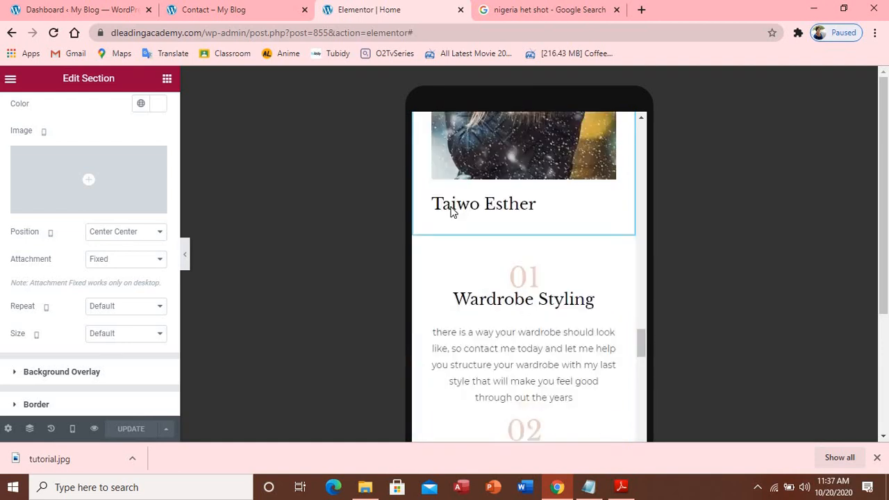
scroll(450, 212, down, 10)
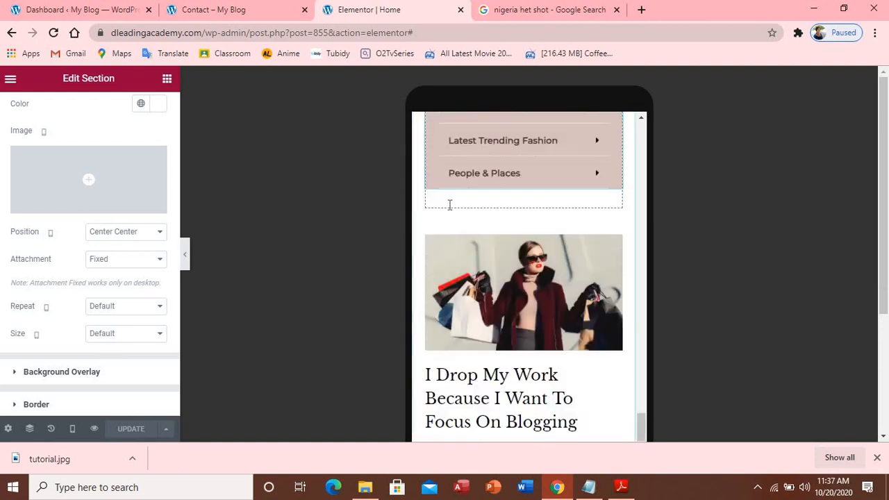
scroll(449, 205, down, 10)
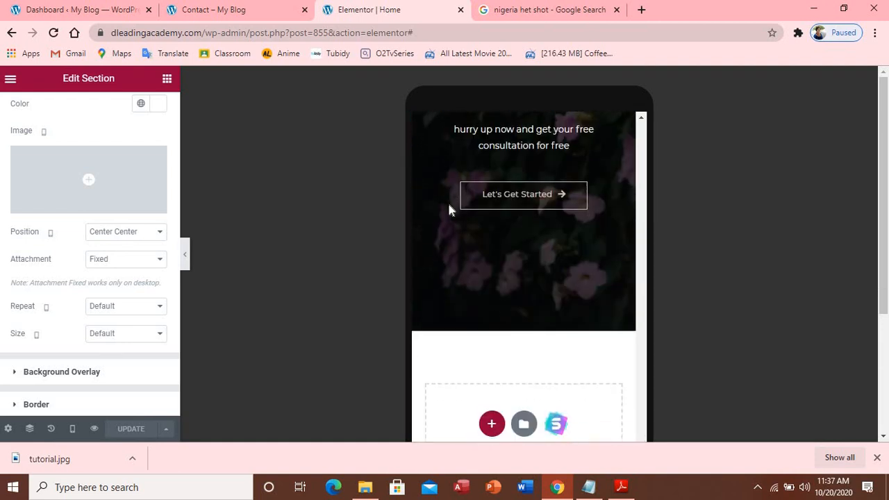
scroll(447, 200, down, 1)
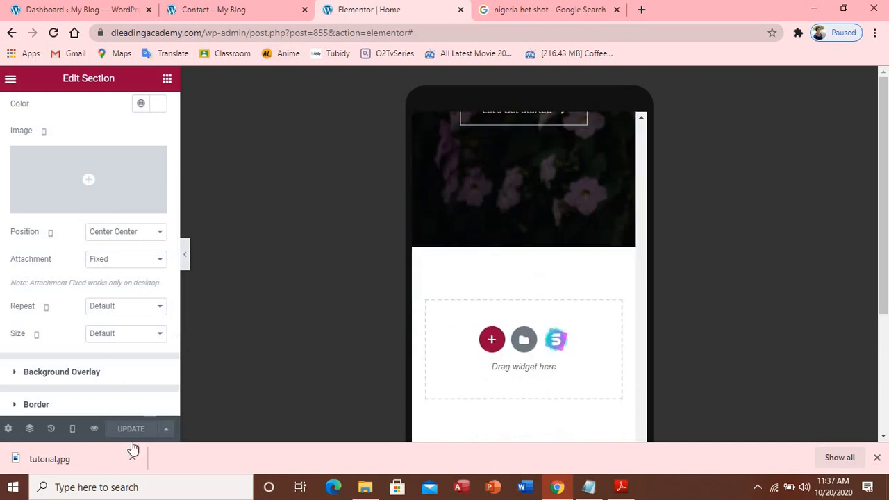
click(73, 430)
click(45, 343)
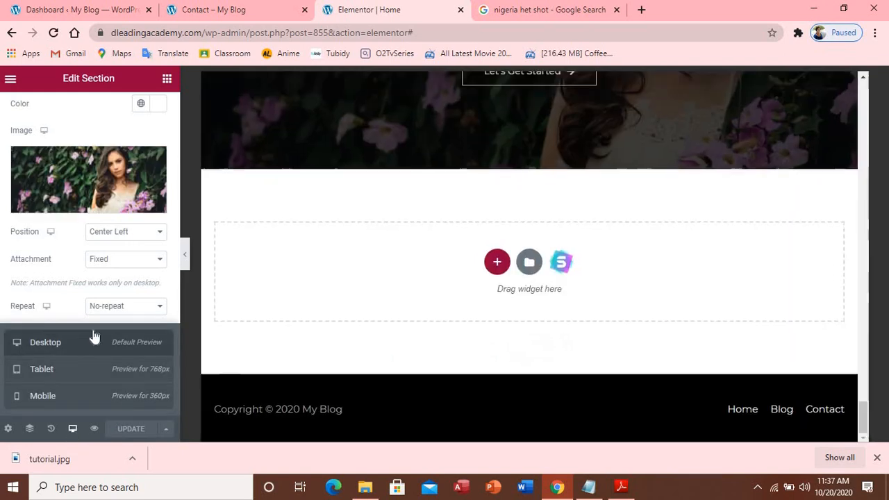
scroll(500, 283, up, 15)
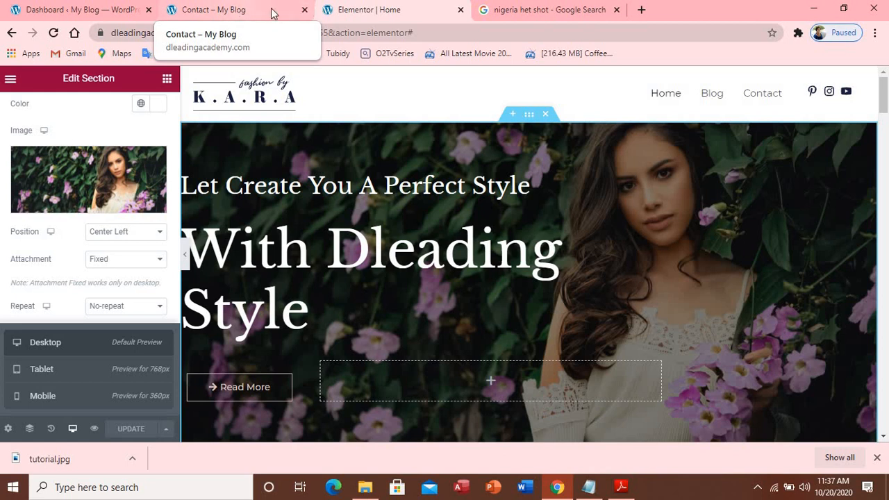
Close the Home editor tab and open the live Contact page with Edit with Elementor
click(461, 10)
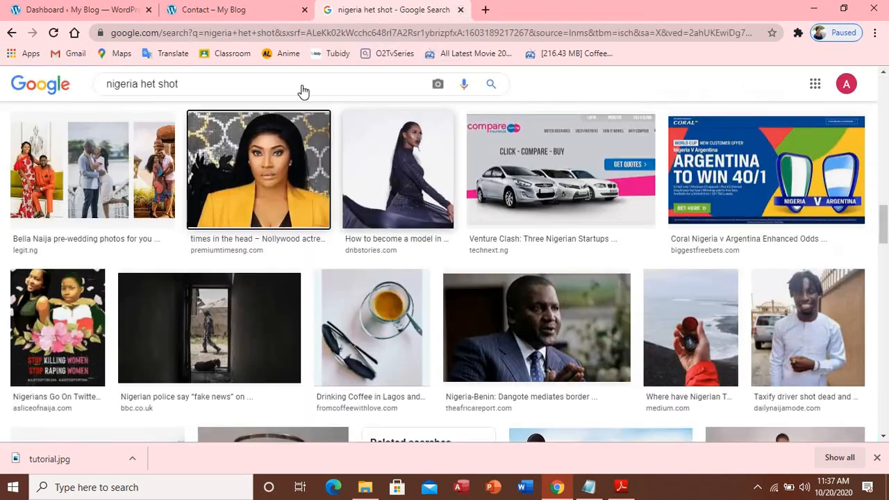
click(241, 10)
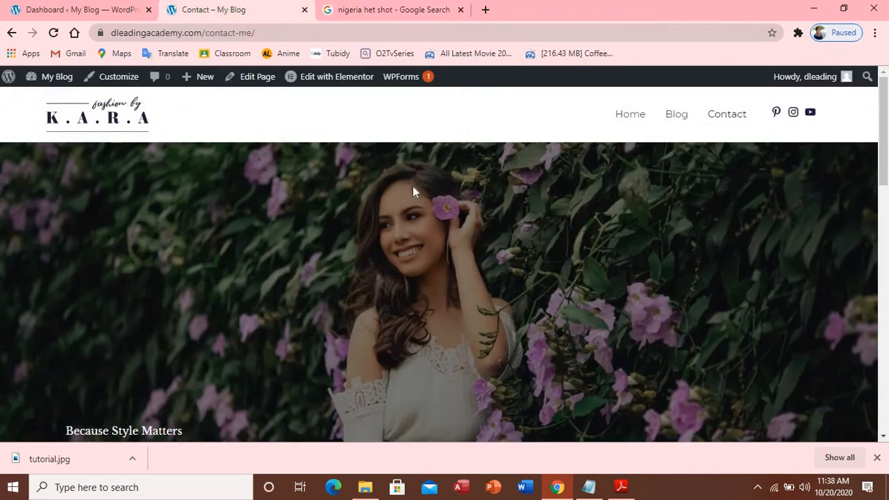
scroll(495, 159, down, 15)
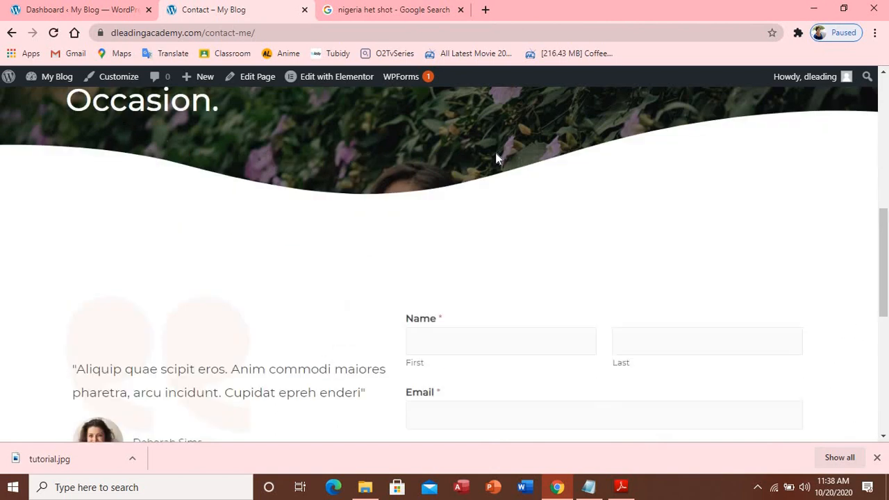
scroll(497, 151, up, 15)
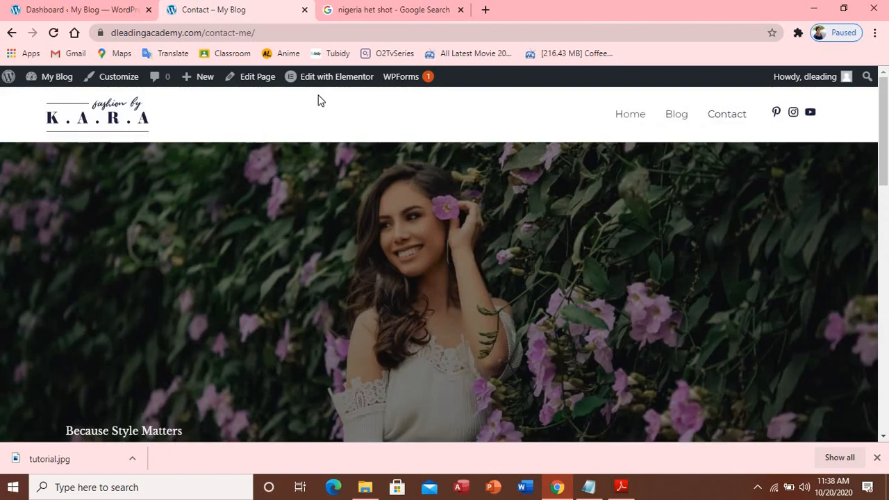
mouse_move(324, 77)
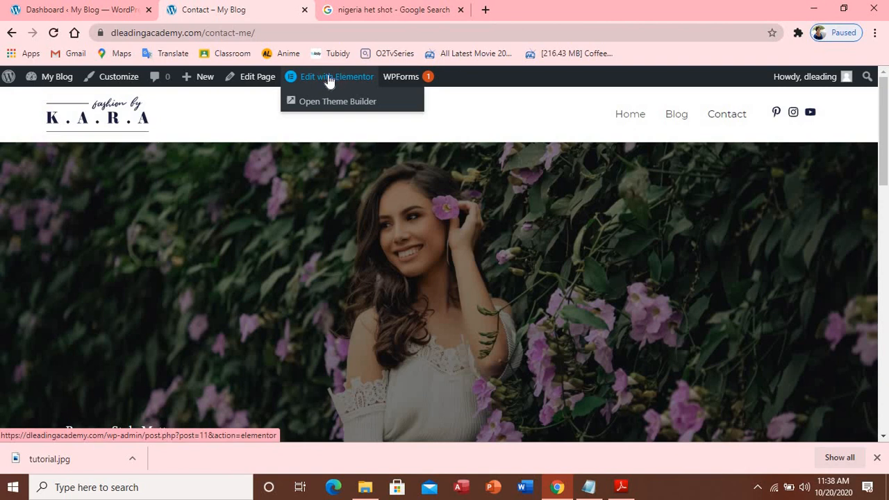
click(329, 82)
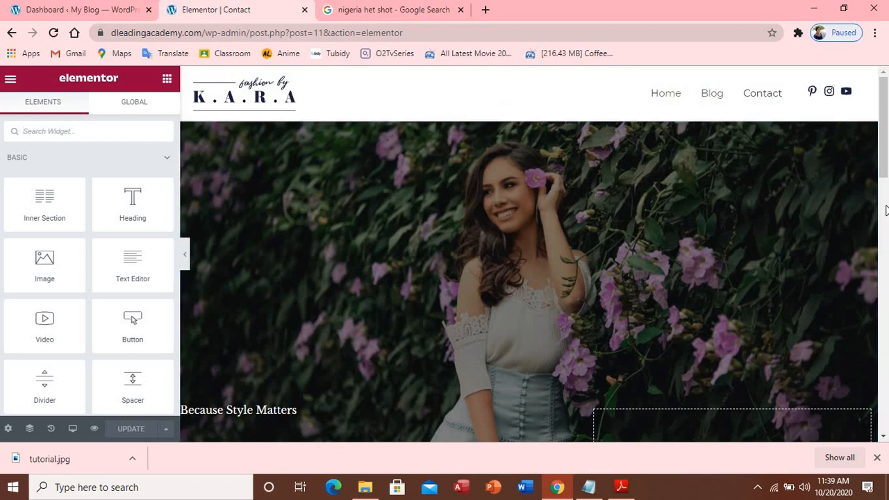
drag(886, 174, 885, 214)
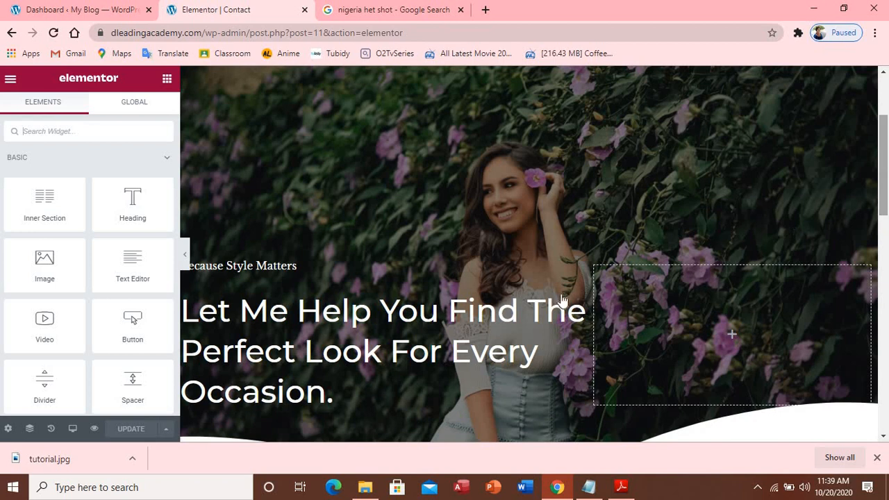
Change the 'Because Style Matters' heading's Title to 'Dleading Style Matters a lot'
click(356, 269)
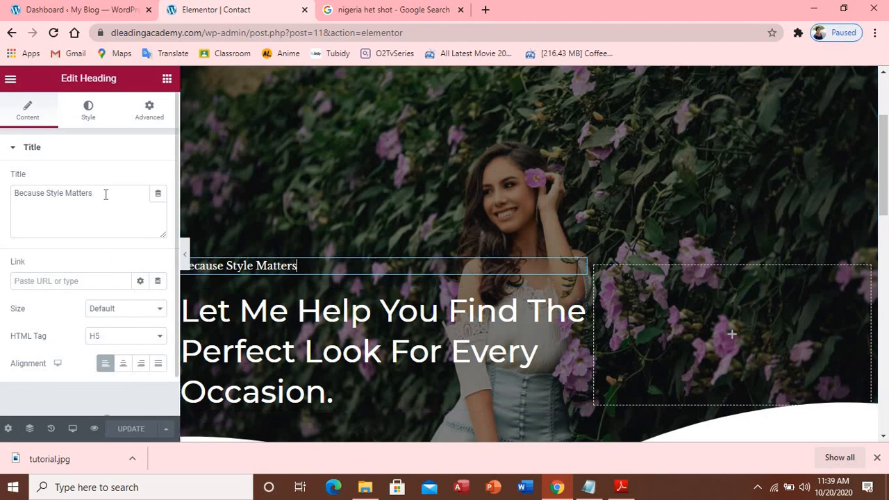
drag(105, 194, 18, 208)
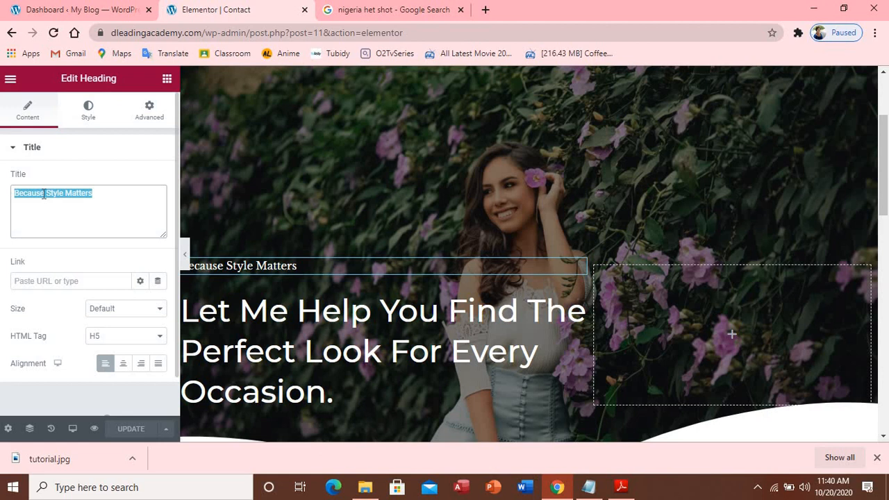
click(43, 194)
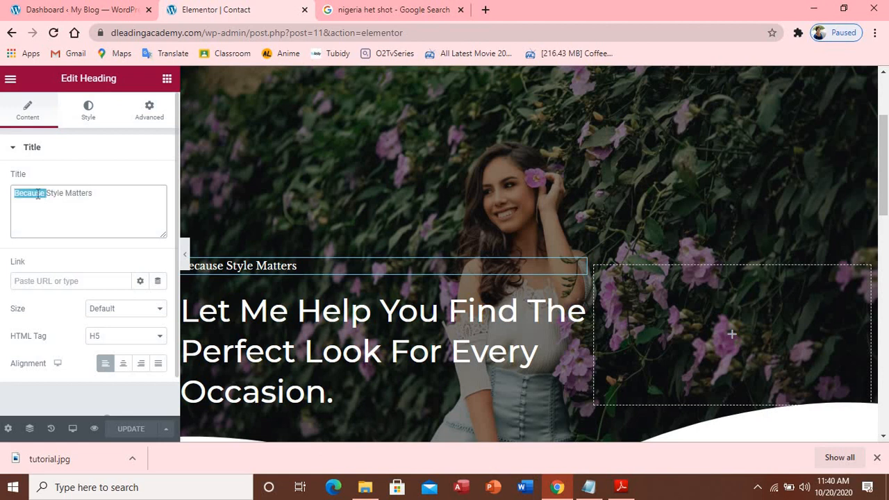
text(dle)
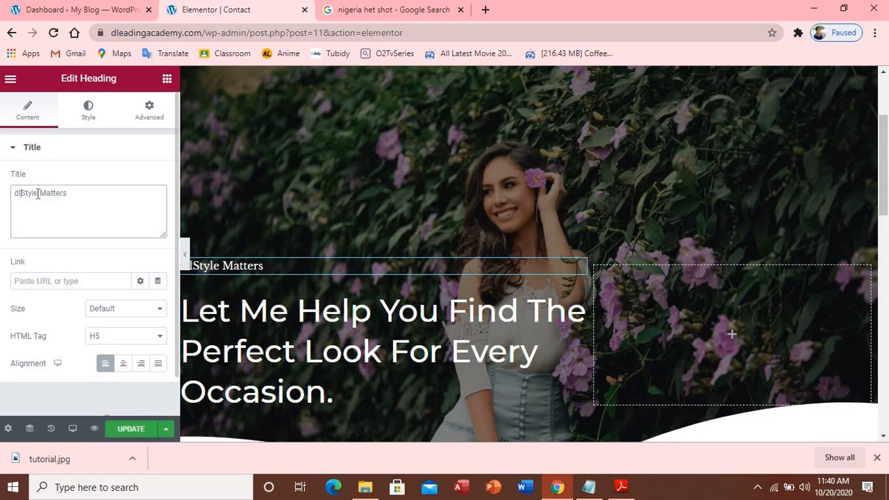
text(ading)
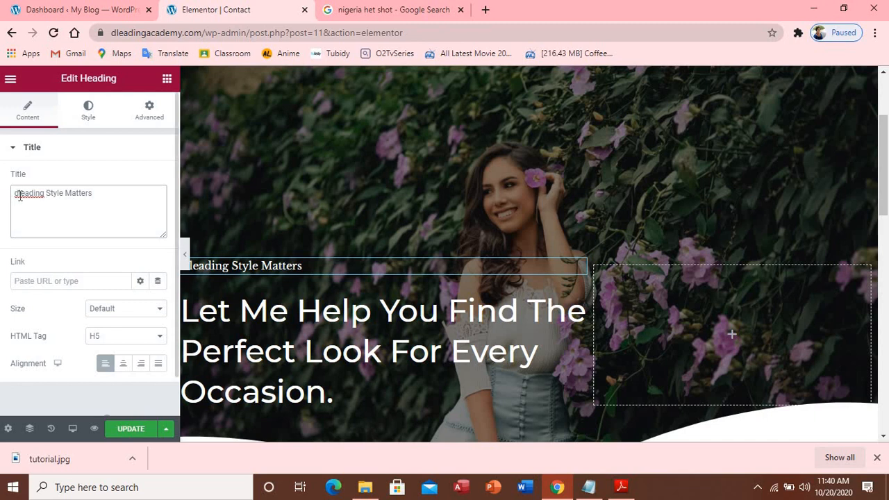
key(BackSpace)
text(D)
text(alo)
text( lot)
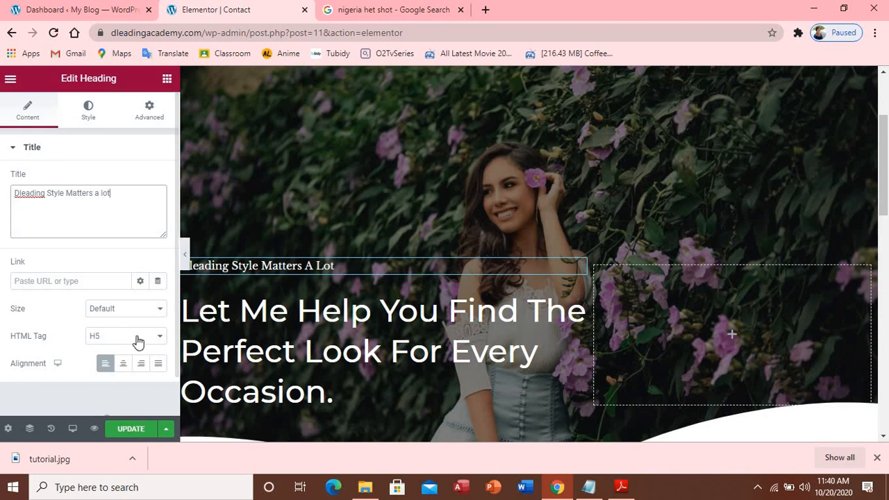
Paste the Notepad line over the hero title: 'Let Me Help You Find The Perfect Look For Your Lovely Occassion'
click(234, 313)
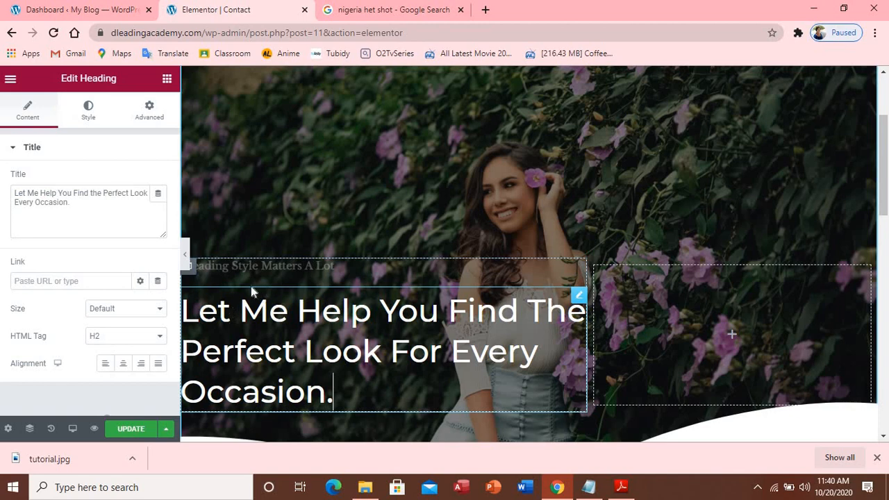
click(589, 488)
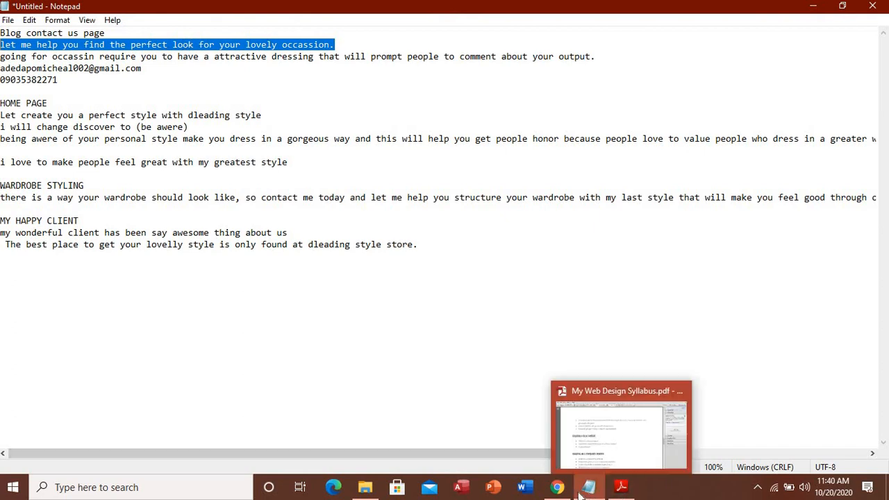
click(558, 490)
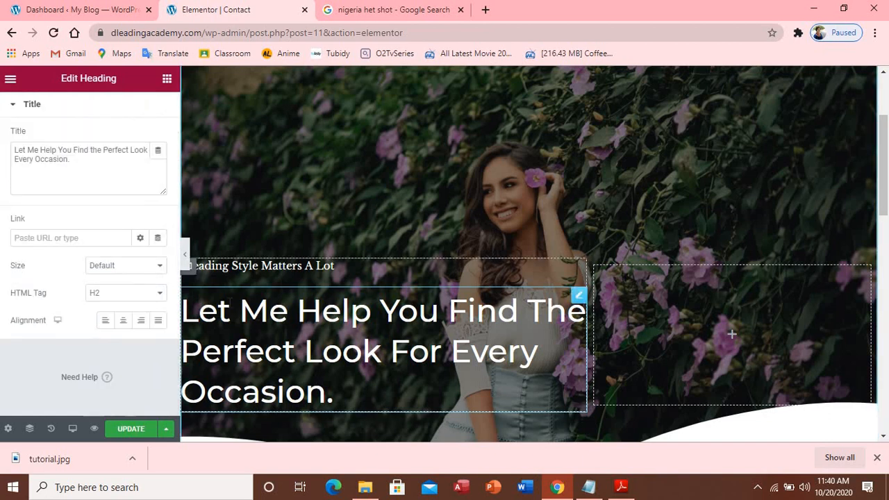
drag(16, 150, 91, 170)
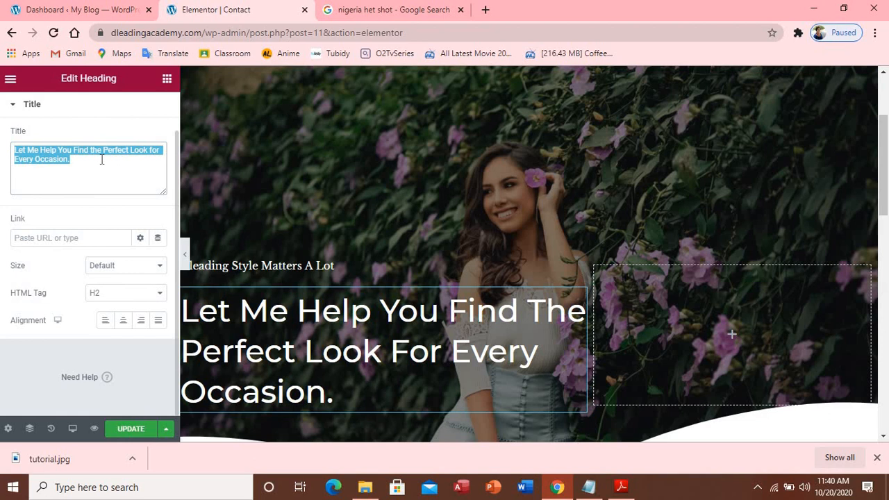
text(let me help you find the perfect look for your lovely occassion.)
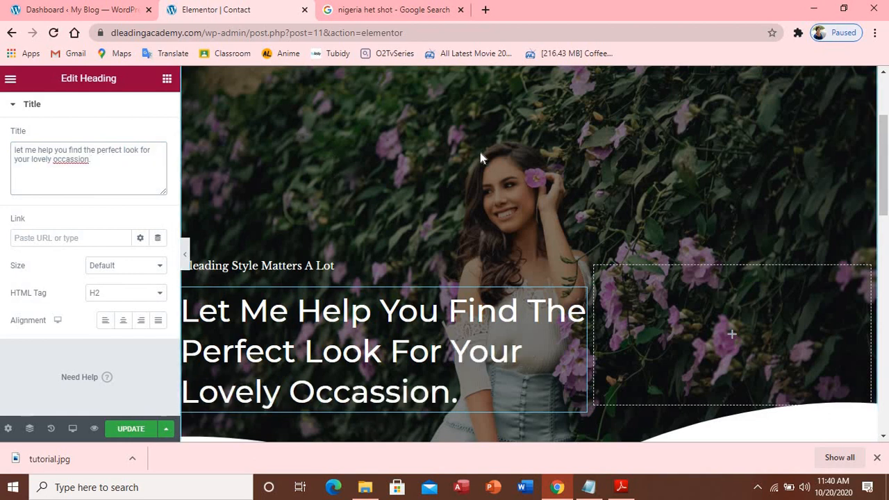
scroll(494, 155, down, 6)
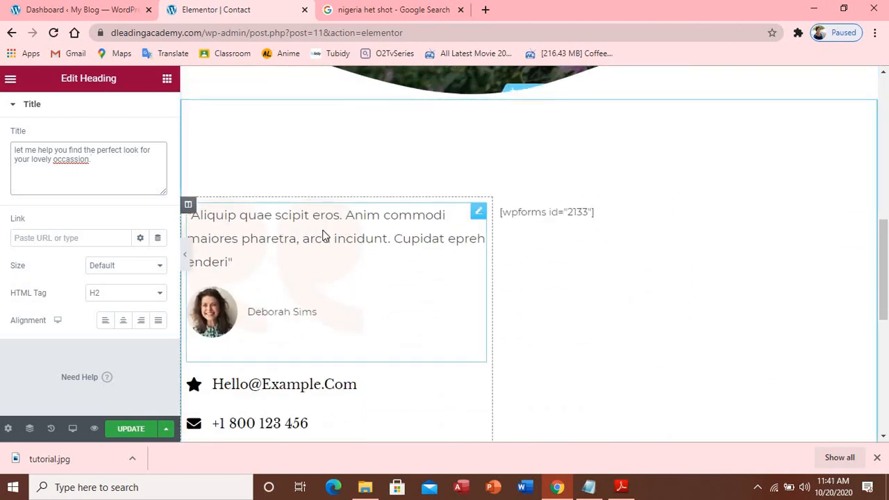
Replace the testimonial Content with the Notepad sentence about attractive dressing for occasions
click(322, 235)
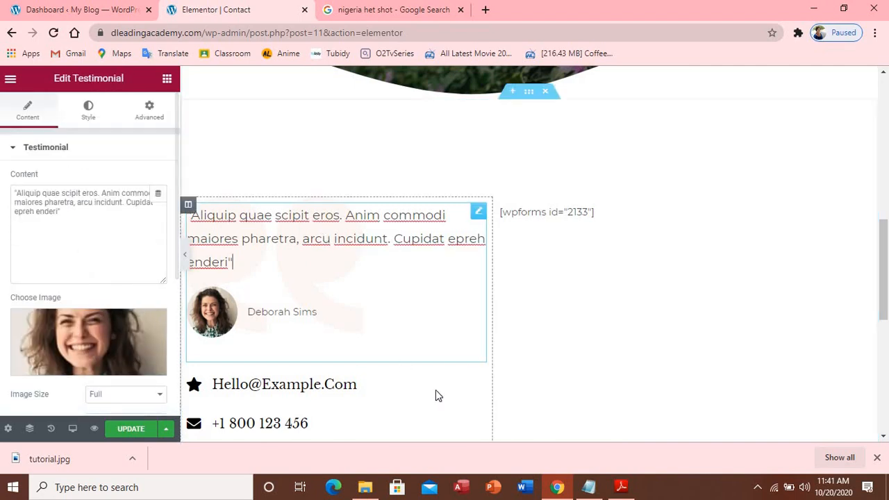
click(587, 487)
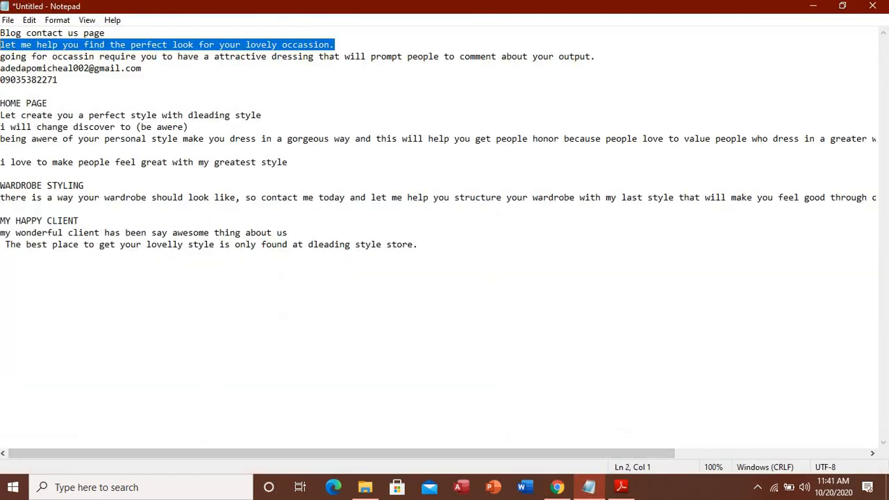
drag(3, 56, 597, 55)
key(ctrl+c)
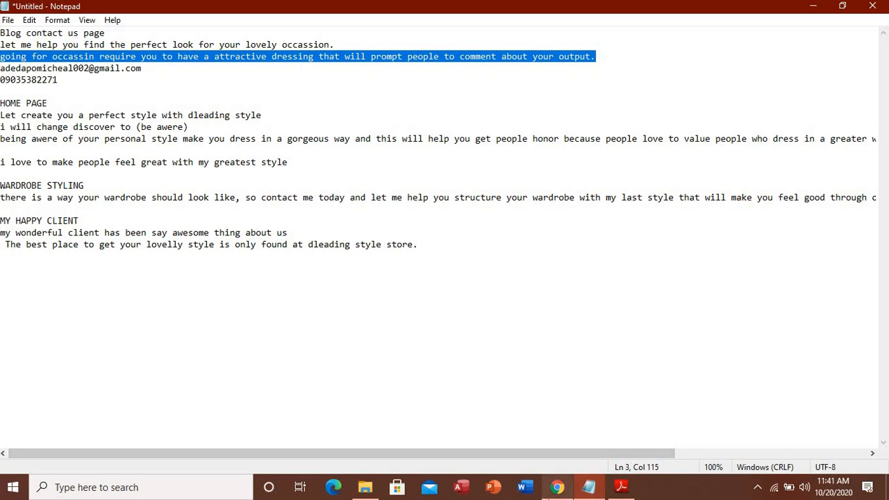
click(554, 491)
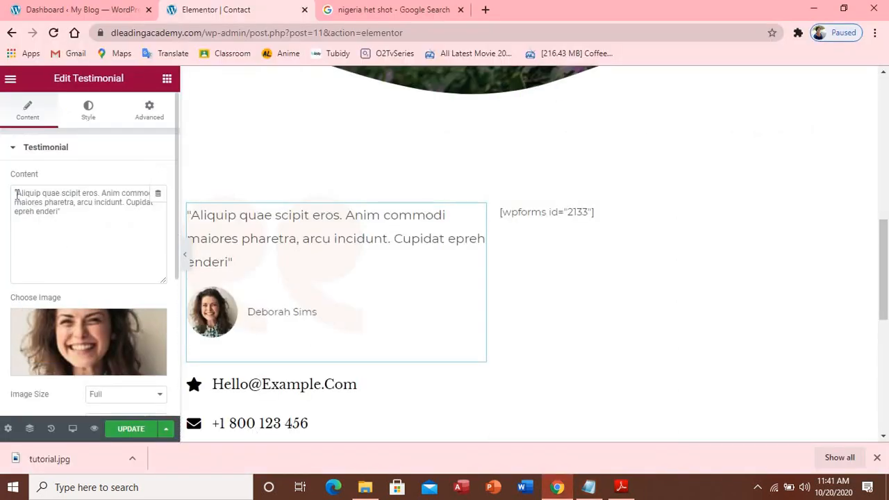
drag(16, 194, 70, 215)
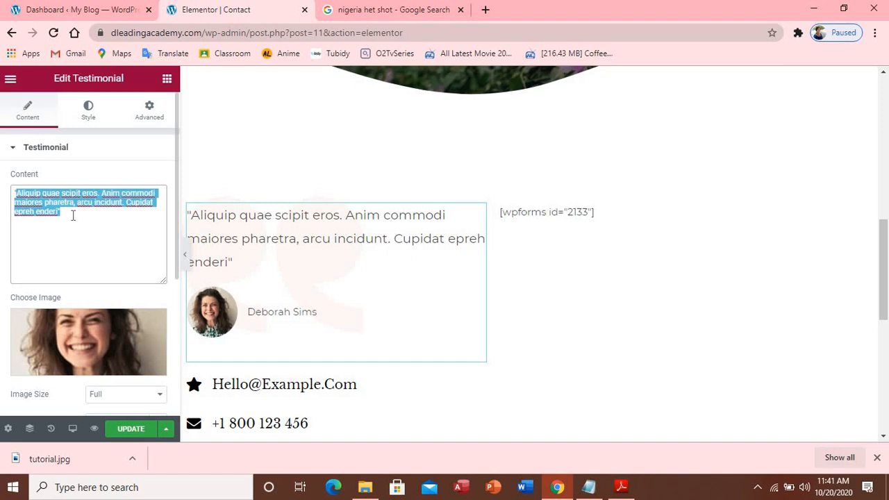
key(ctrl+v)
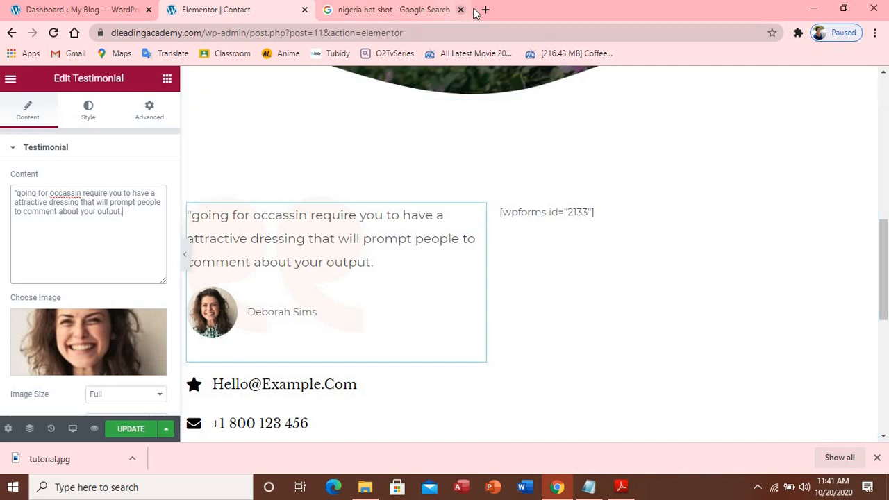
Save the First Nigerian Actor photo from Google Images to Downloads as tutorial11.jpg
click(436, 14)
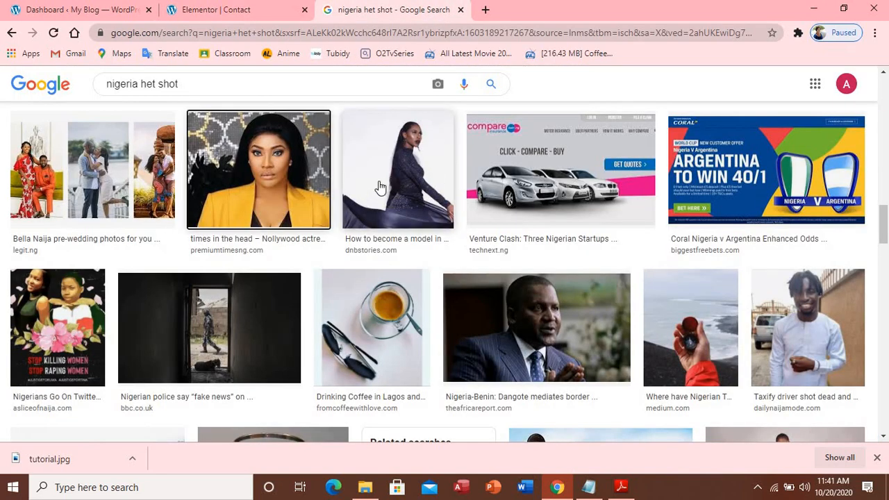
scroll(380, 187, down, 5)
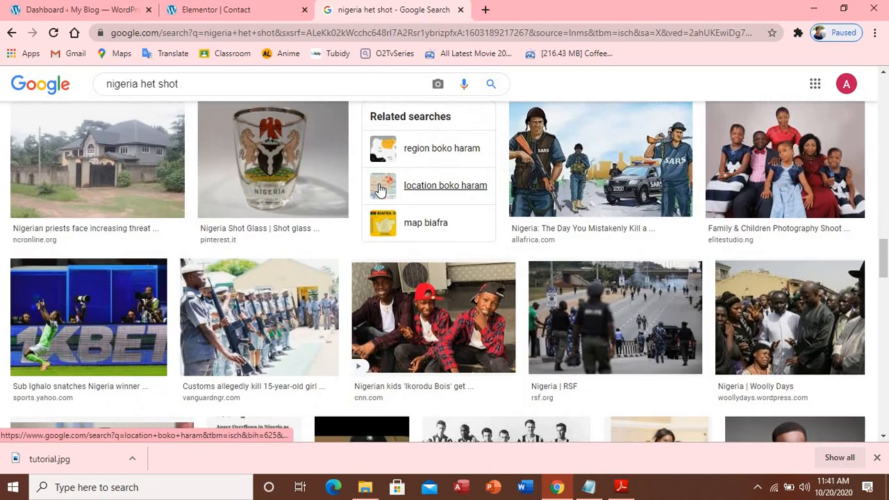
scroll(380, 189, down, 7)
scroll(380, 189, up, 4)
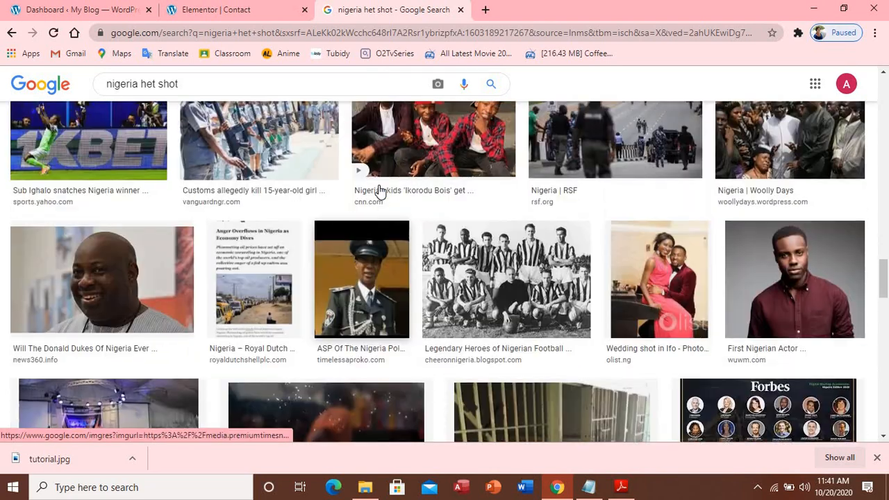
right_click(778, 288)
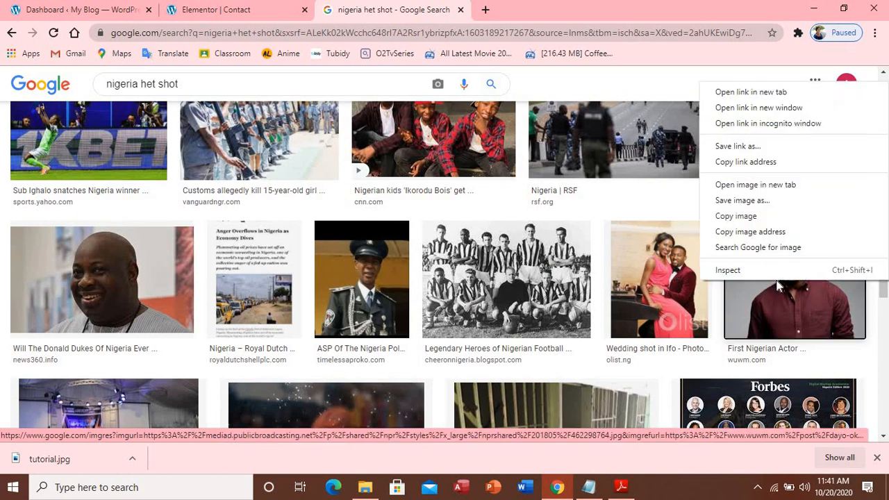
click(760, 200)
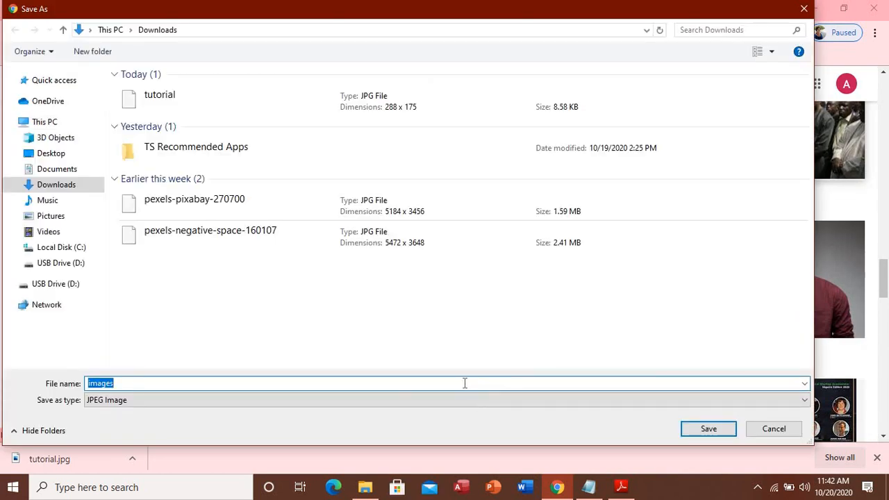
text(t)
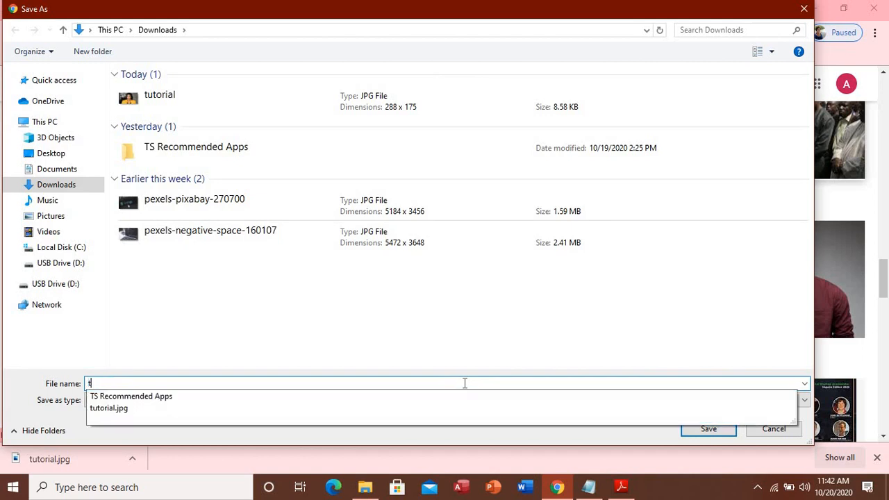
text(uto)
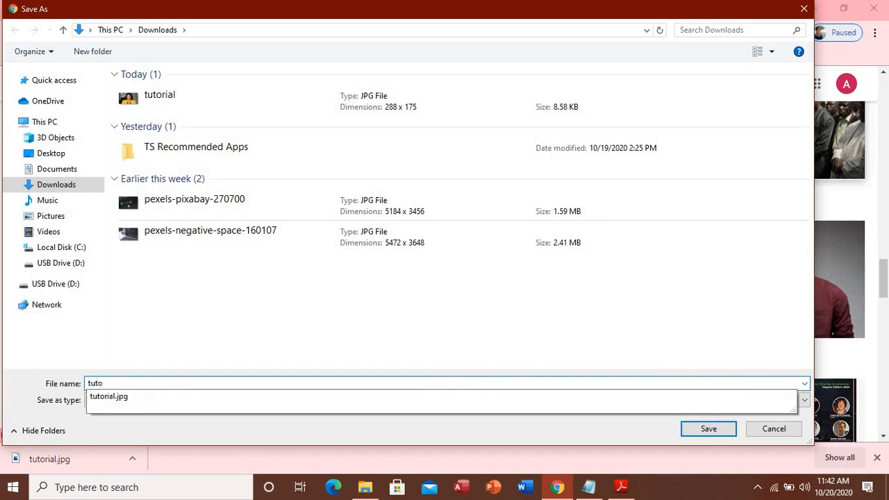
text(rial11)
key(Return)
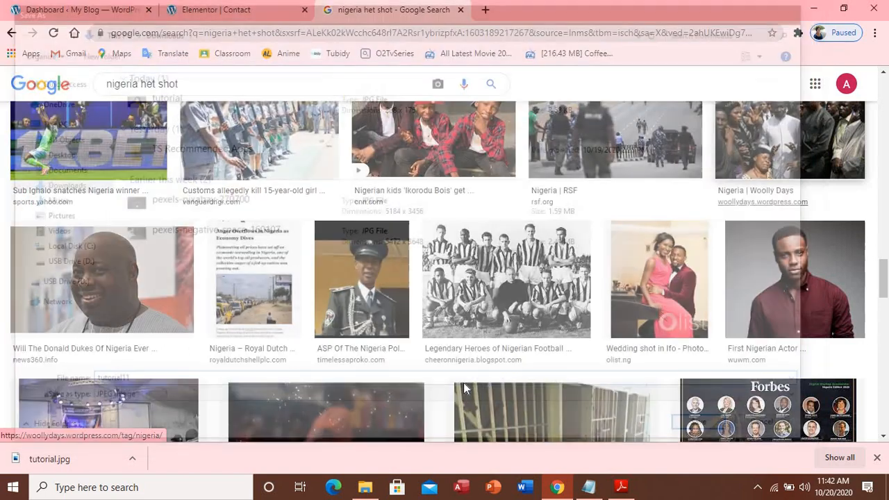
click(232, 10)
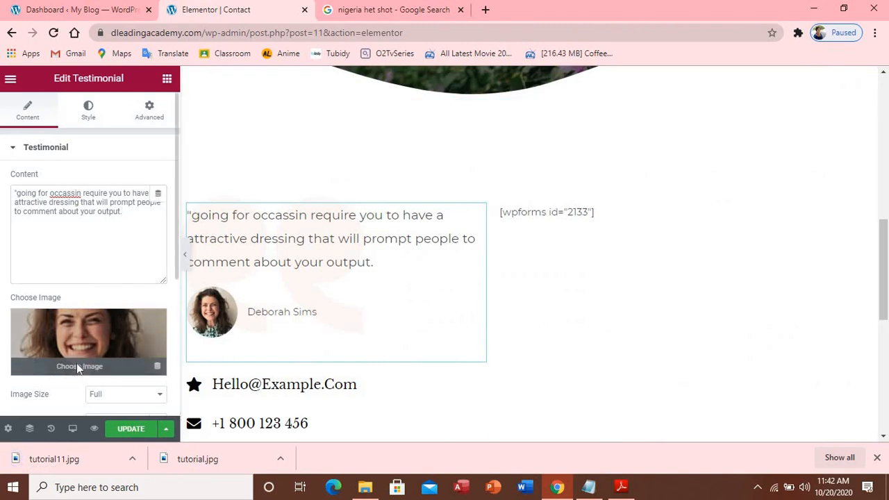
Upload tutorial11.jpg to the media library and insert it as the testimonial photo
click(78, 367)
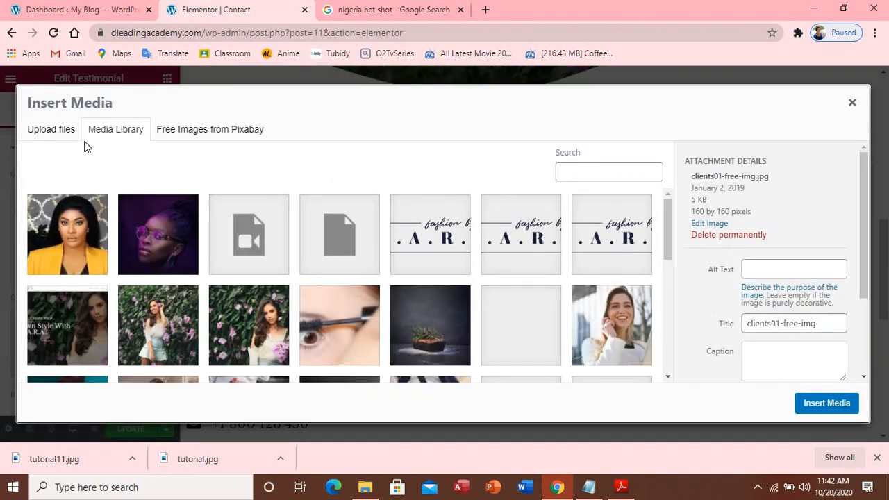
click(60, 137)
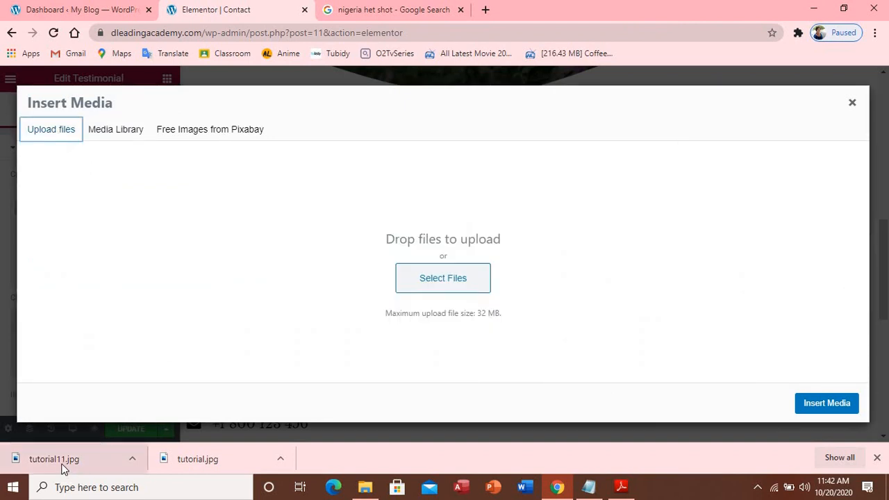
drag(63, 467, 428, 275)
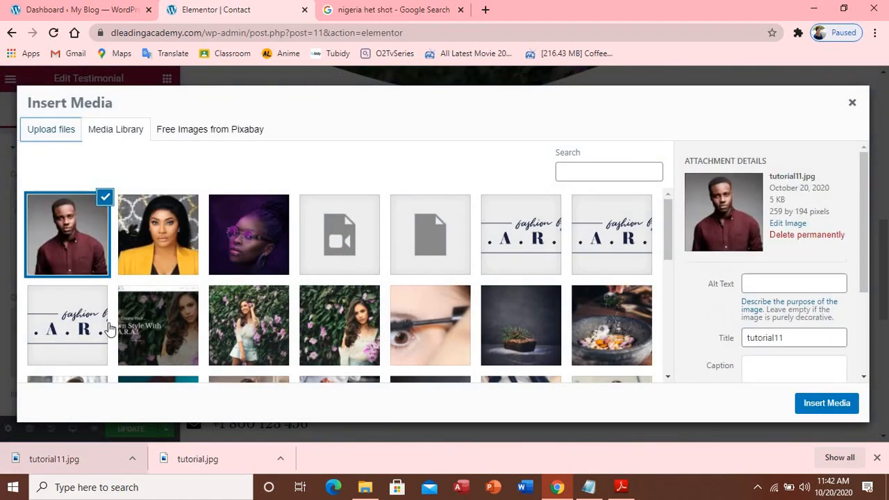
click(847, 405)
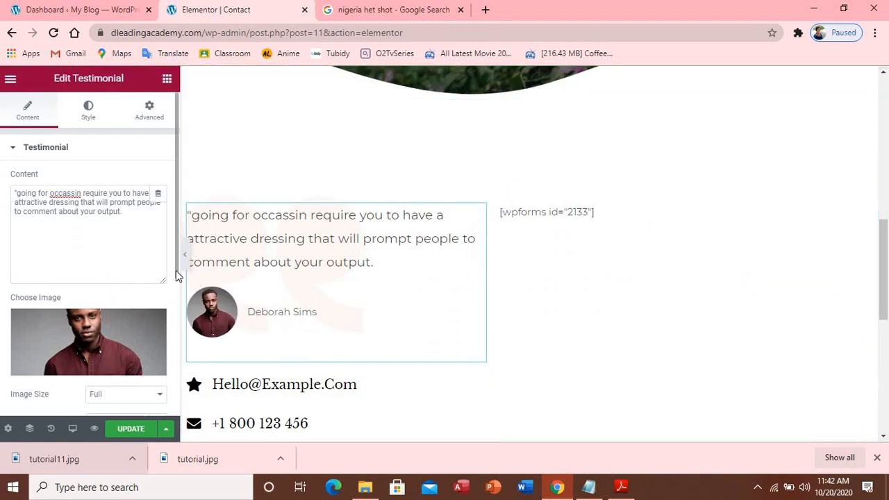
Clear the placeholder reviewer name and type a new reviewer name with the Dr title
scroll(176, 271, down, 3)
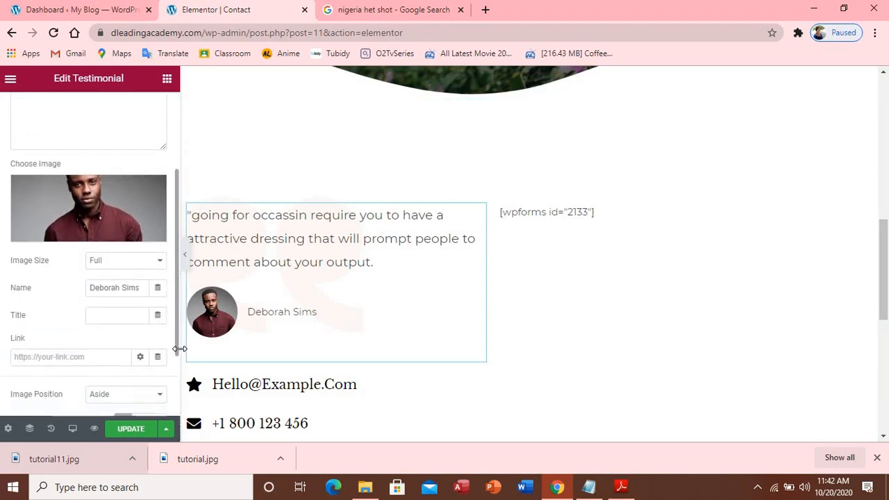
double_click(111, 284)
click(144, 286)
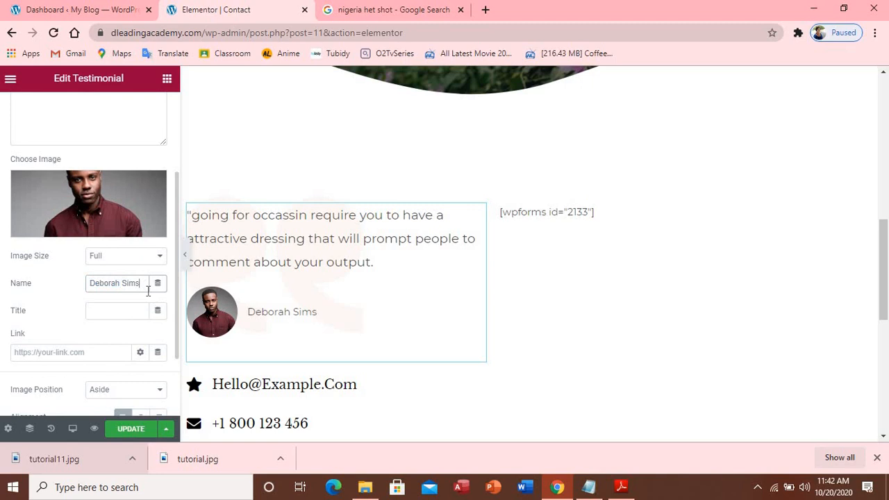
key(BackSpace)
key(BackSpace)
key(BackSpace)
key(BackSpace)
key(BackSpace)
key(BackSpace)
key(BackSpace)
key(BackSpace)
key(BackSpace)
key(BackSpace)
key(BackSpace)
key(BackSpace)
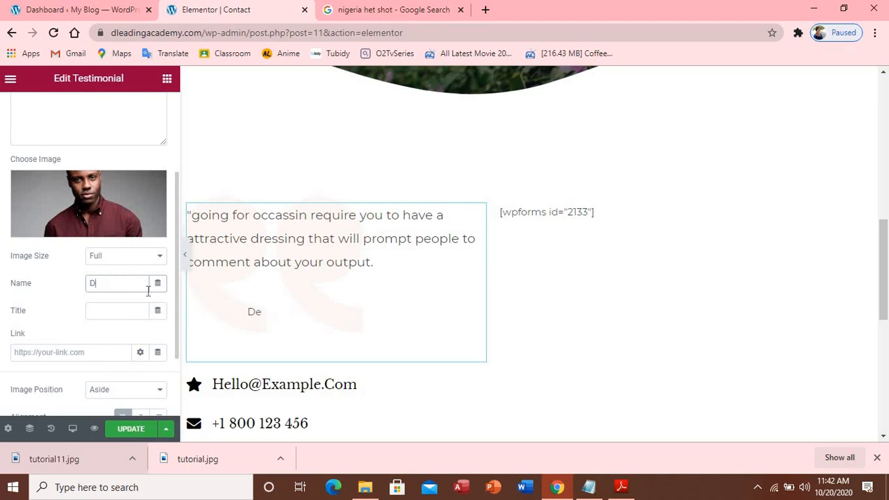
text(d)
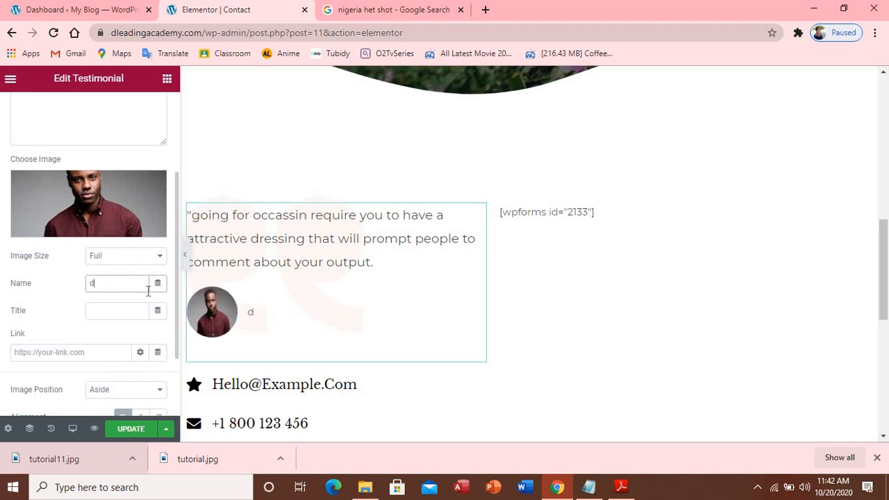
text(Dr )
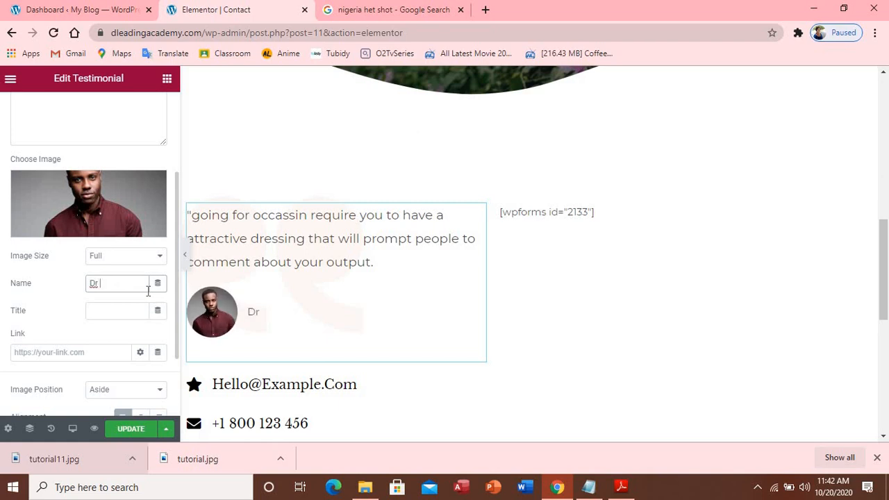
text(Adeda)
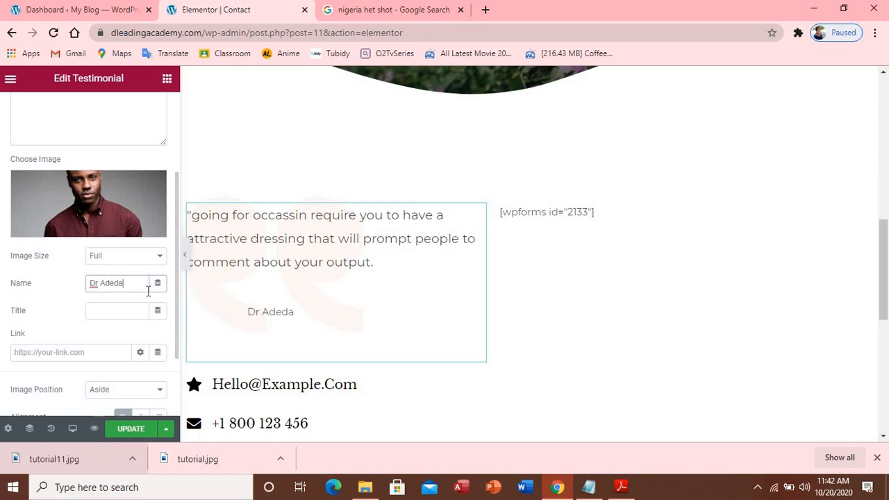
text(po)
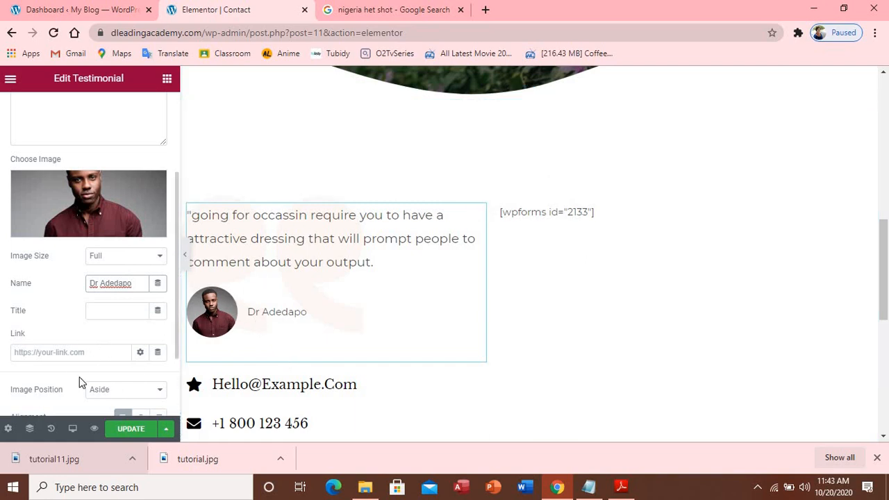
Replace the first contact line's sample email title with the owner's e-mail address
click(237, 384)
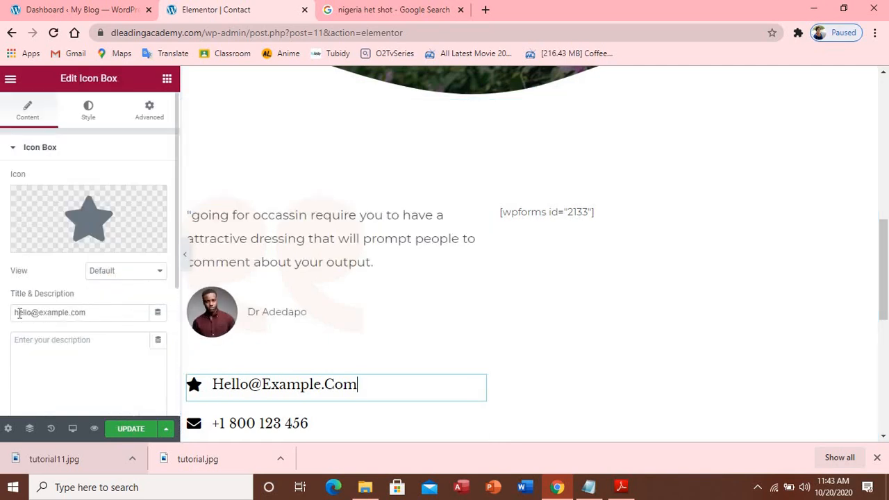
drag(85, 314, 15, 313)
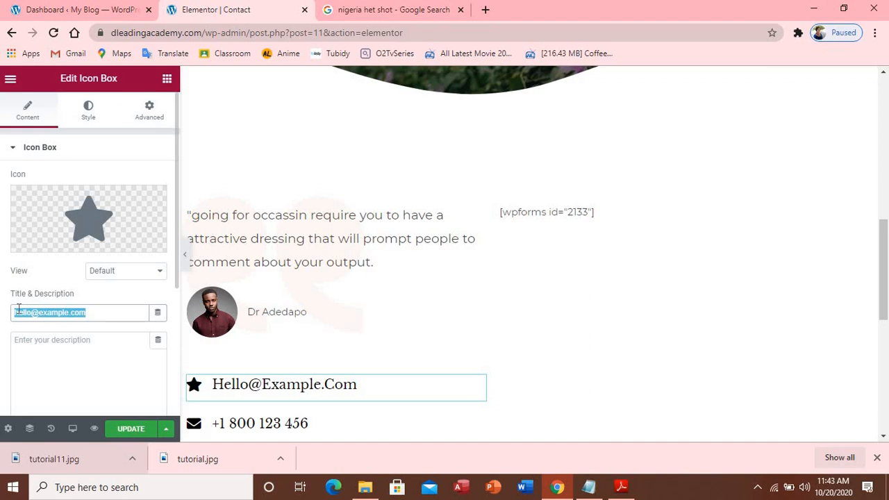
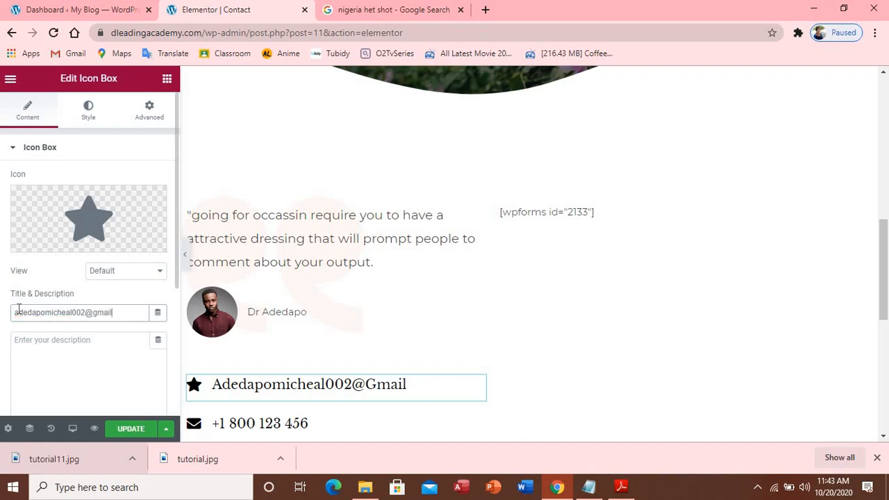
Swap that contact line's icon for the Envelope icon from the Icon Library
mouse_move(74, 247)
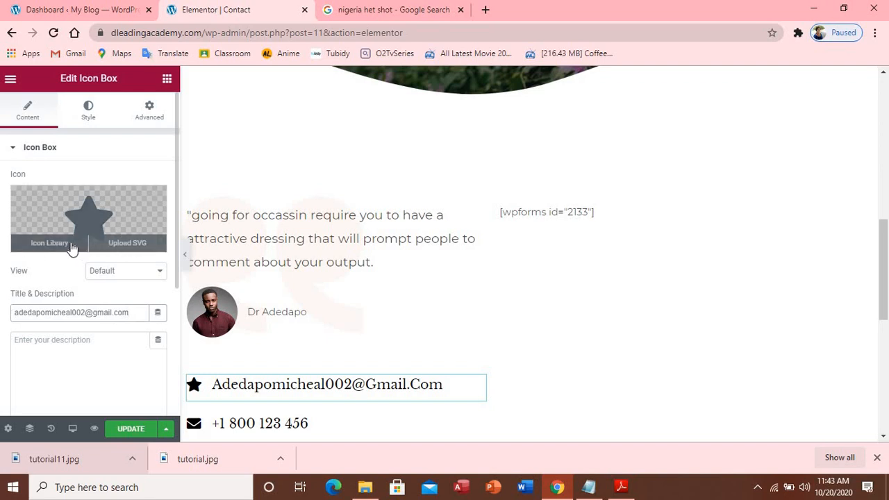
click(44, 247)
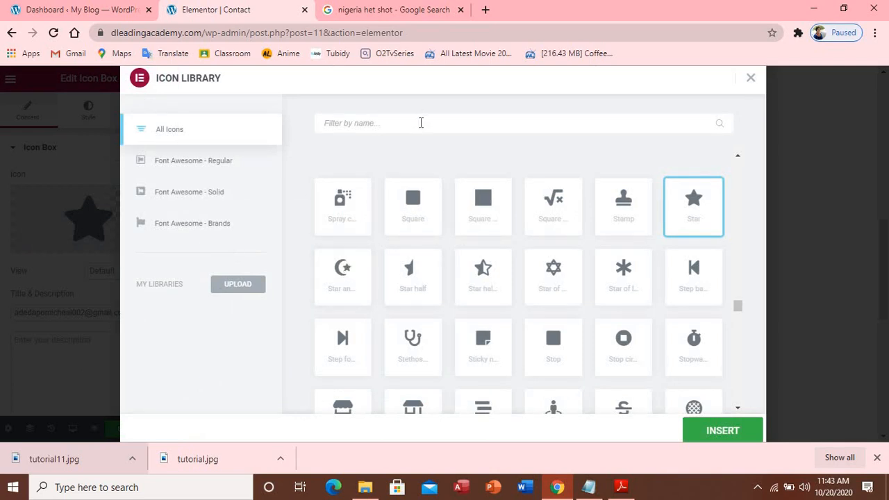
text(g)
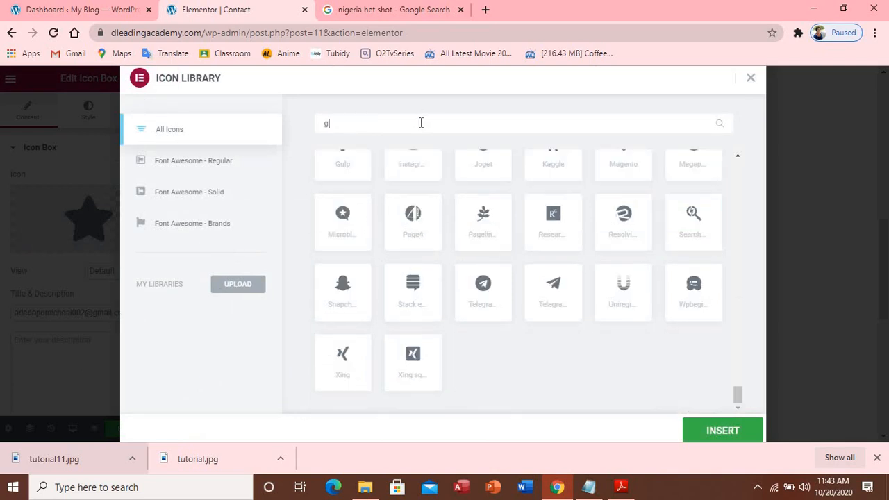
text(m)
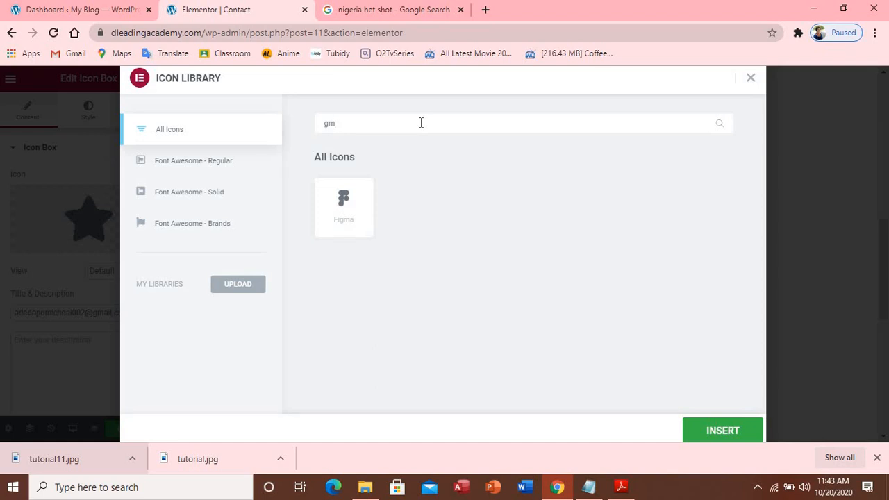
key(BackSpace)
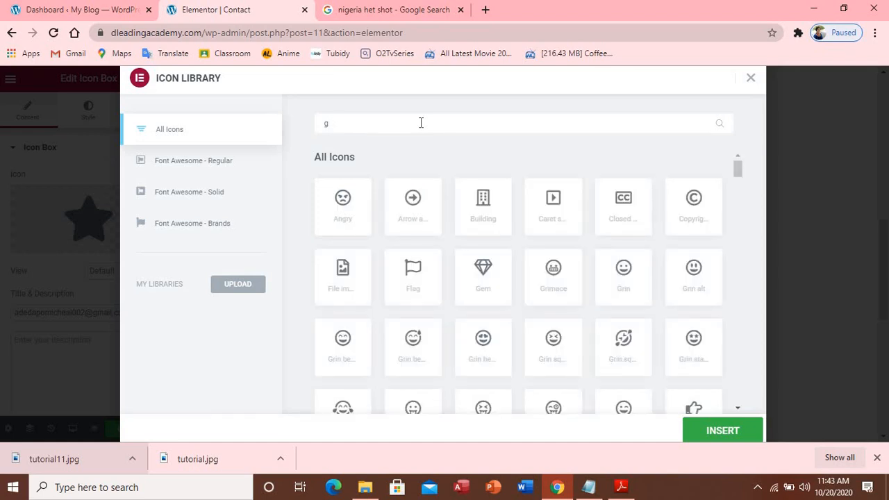
key(BackSpace)
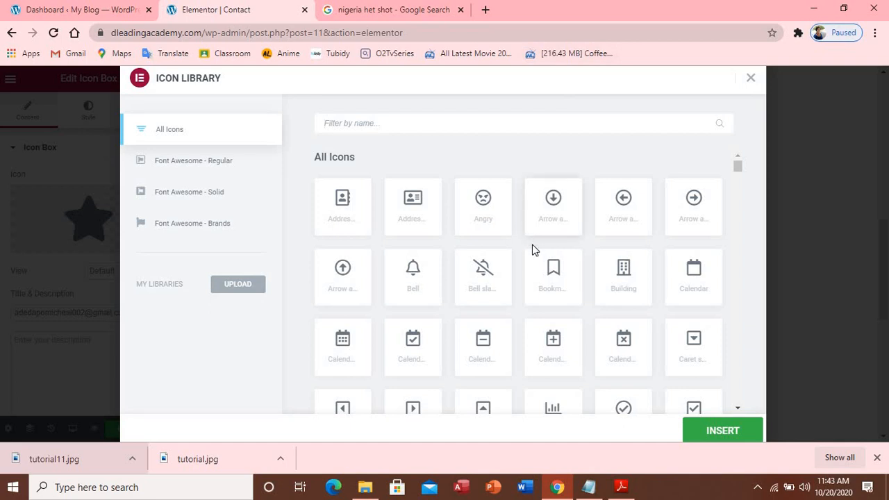
scroll(531, 264, down, 2)
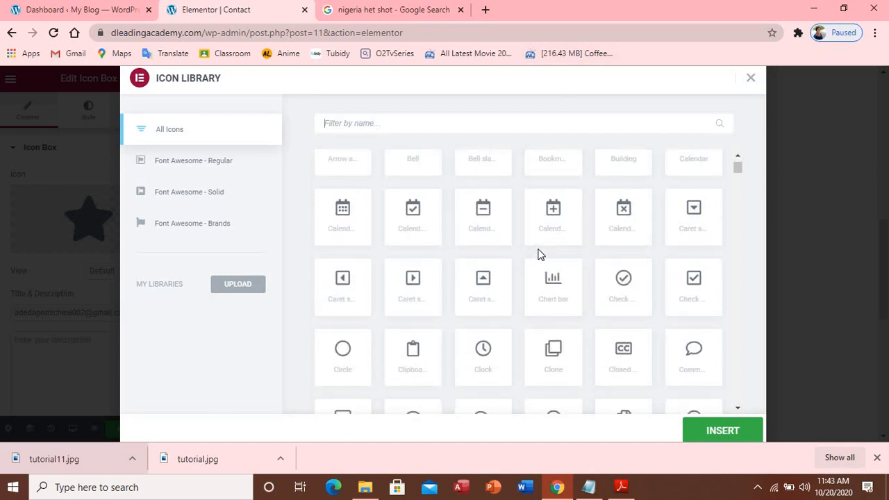
scroll(538, 257, down, 3)
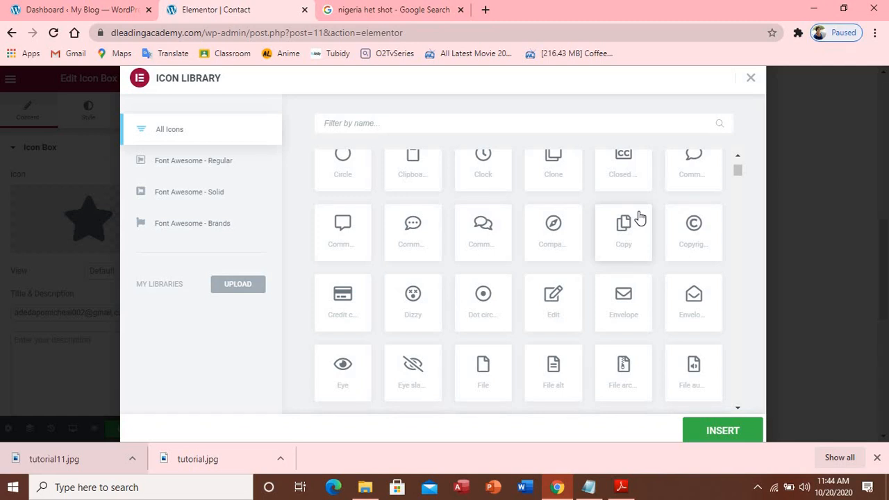
scroll(626, 177, down, 2)
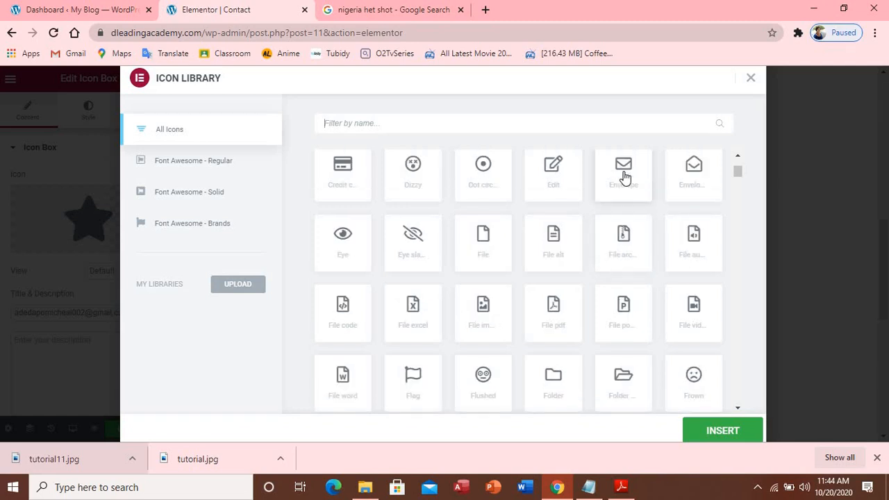
click(625, 179)
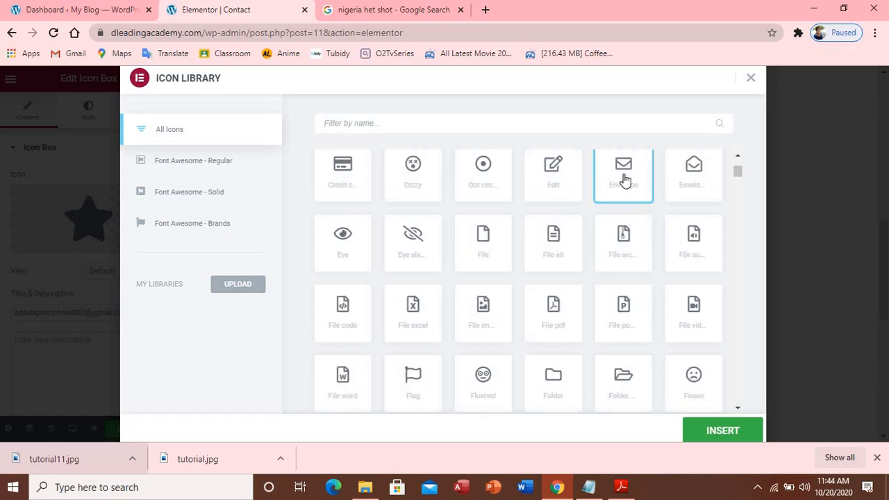
click(728, 429)
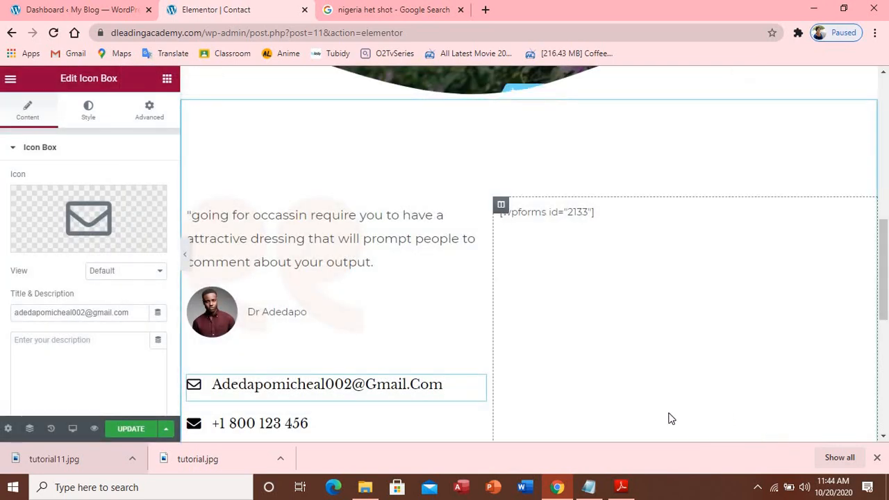
mouse_move(623, 492)
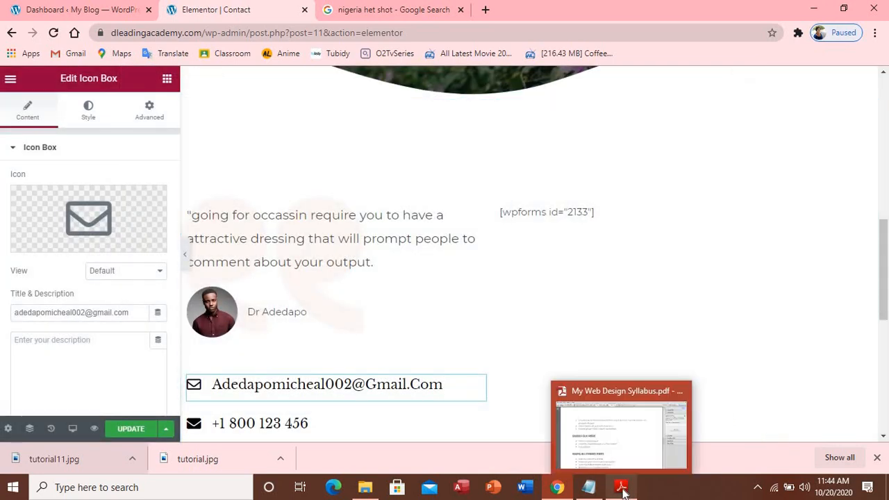
Give the contact line below the email the WhatsApp icon from the Icon Library
click(312, 425)
mouse_move(84, 255)
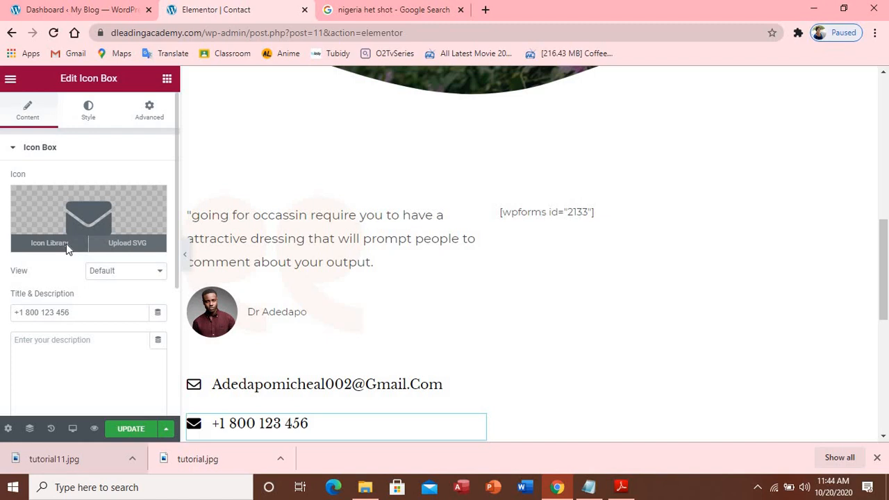
click(49, 243)
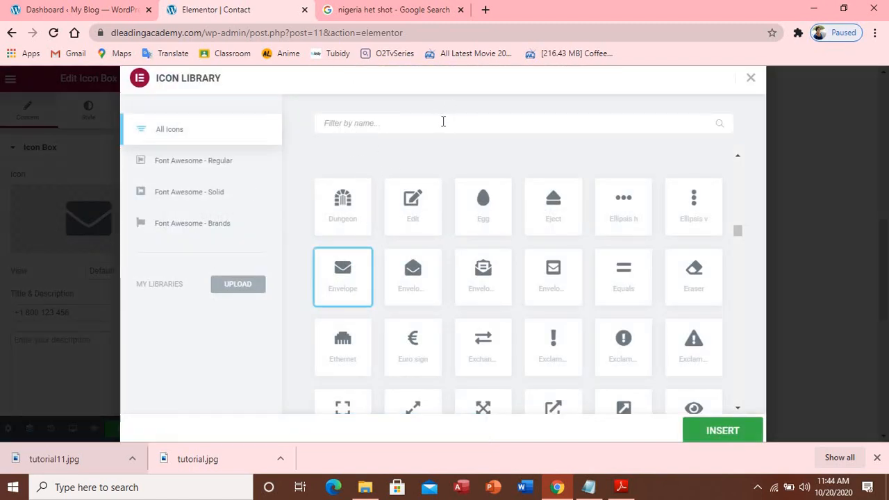
text(ca)
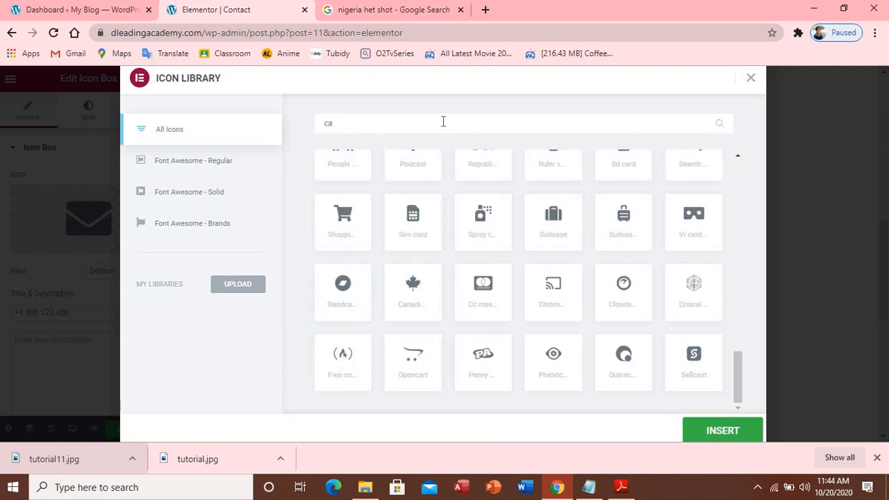
text(l)
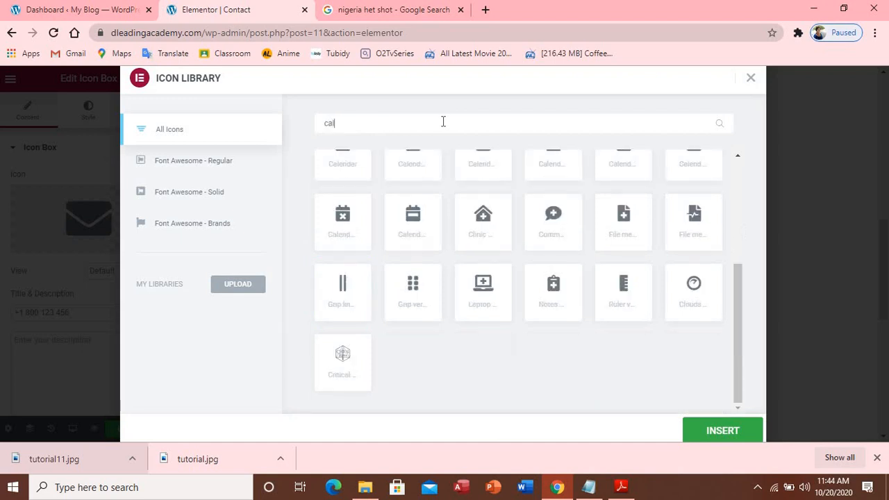
text(l)
key(BackSpace)
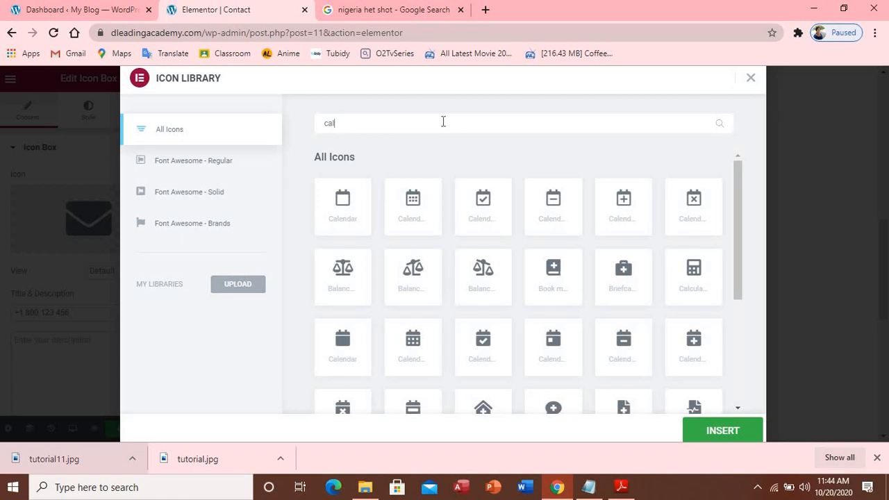
key(BackSpace)
key(BackSpace)
key(BackSpace)
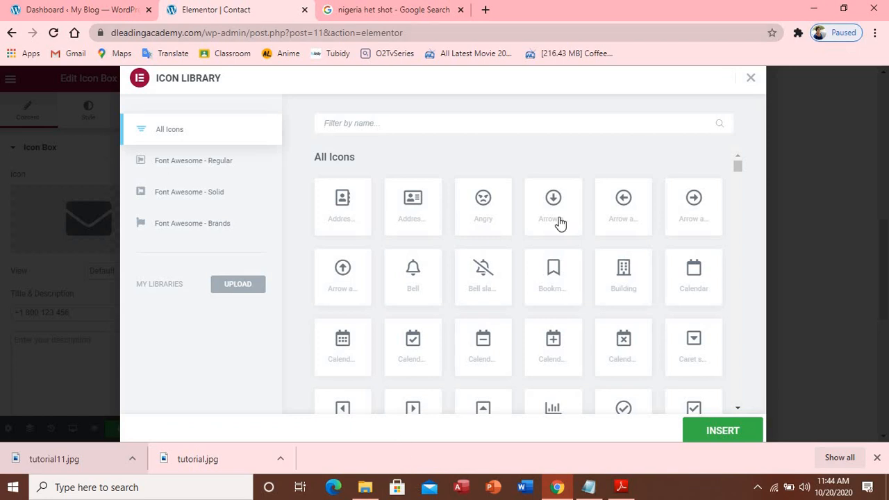
text(wh)
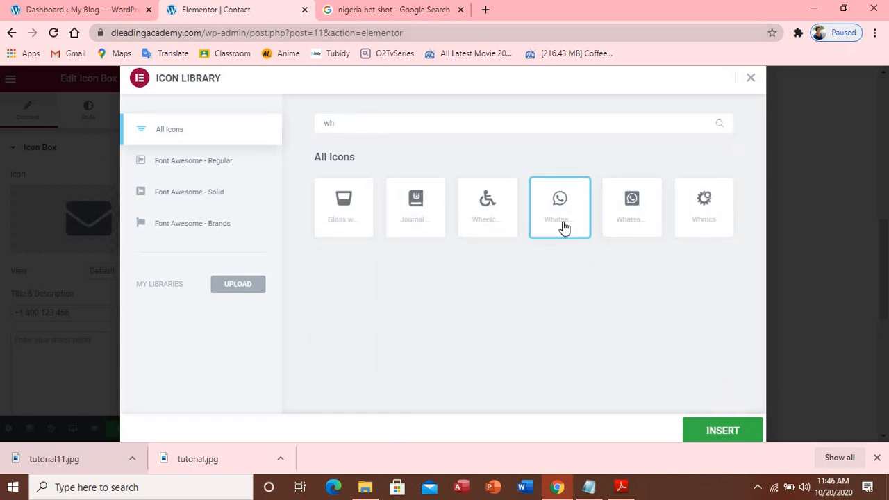
click(723, 432)
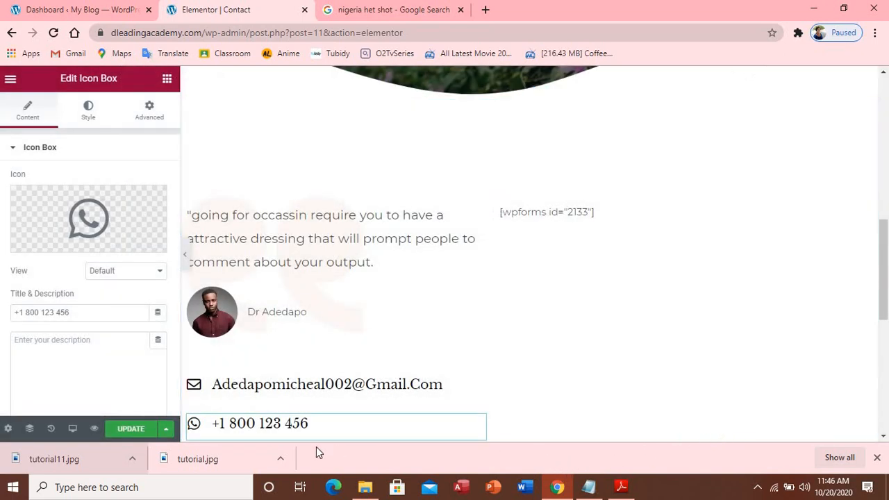
Replace the sample title with the WhatsApp phone number
click(120, 312)
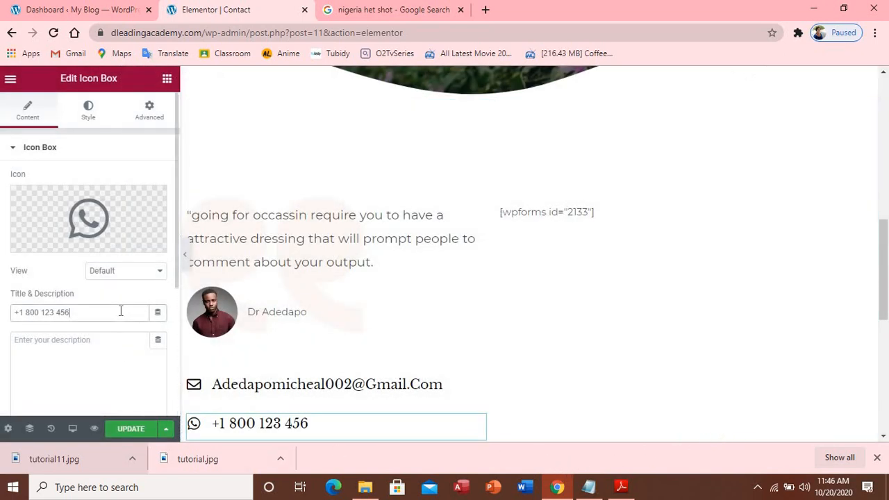
key(BackSpace)
key(BackSpace)
key(BackSpace)
key(BackSpace)
key(BackSpace)
key(BackSpace)
key(BackSpace)
key(BackSpace)
key(BackSpace)
key(BackSpace)
key(BackSpace)
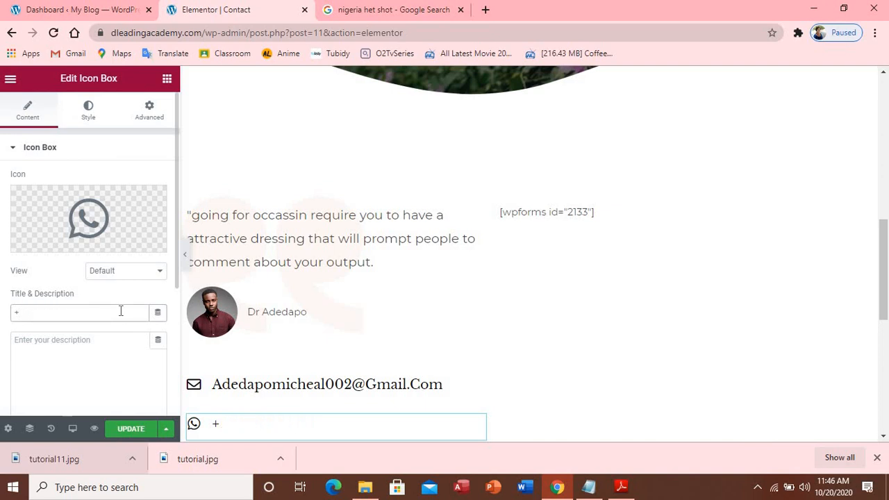
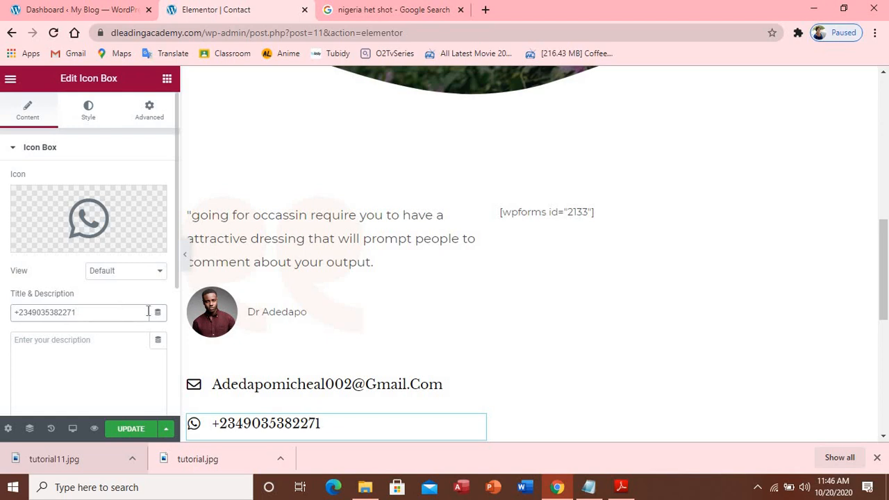
scroll(288, 276, down, 4)
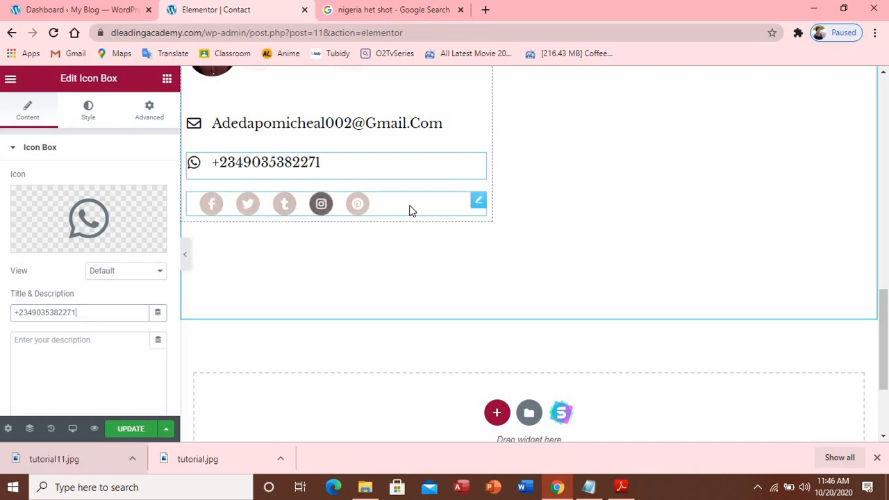
Select the Social Icons row and expand its Facebook F entry
click(372, 207)
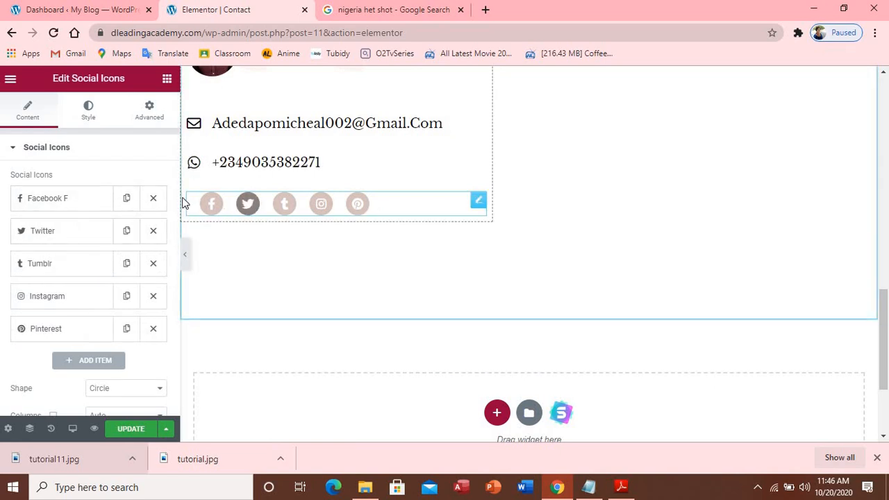
click(78, 206)
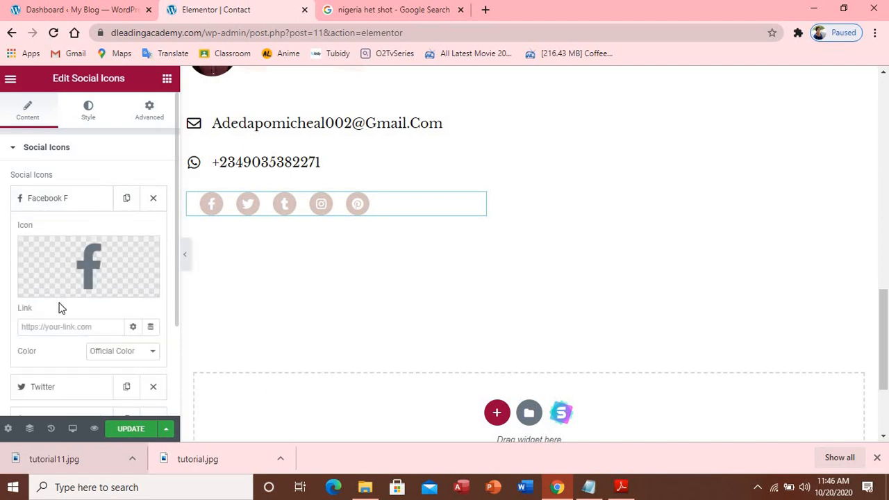
mouse_move(94, 276)
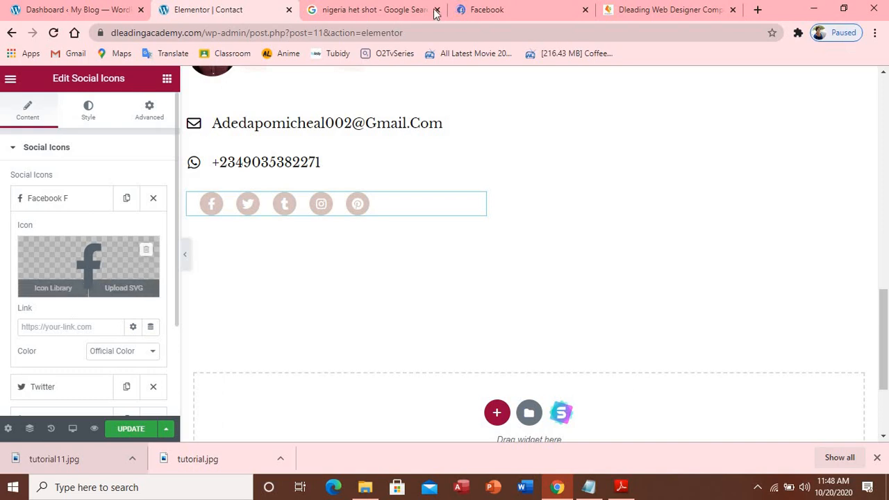
Go to the account owner's Facebook profile and select its URL in the address bar
click(487, 10)
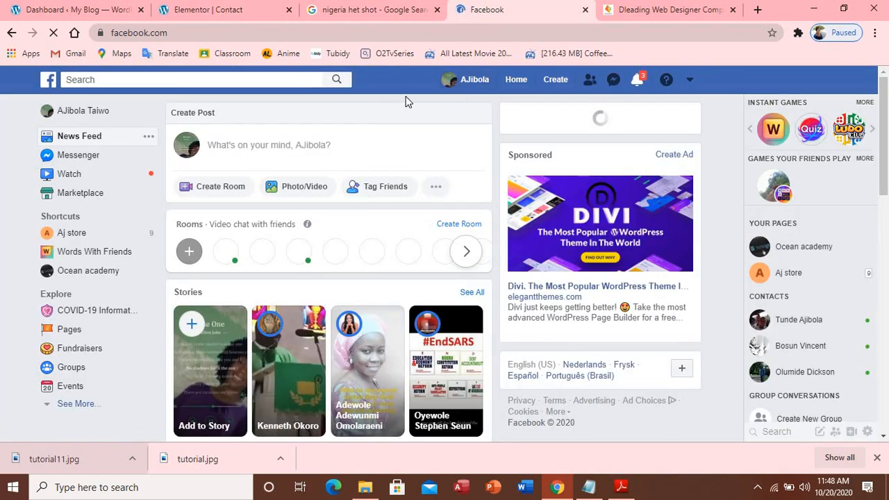
click(469, 83)
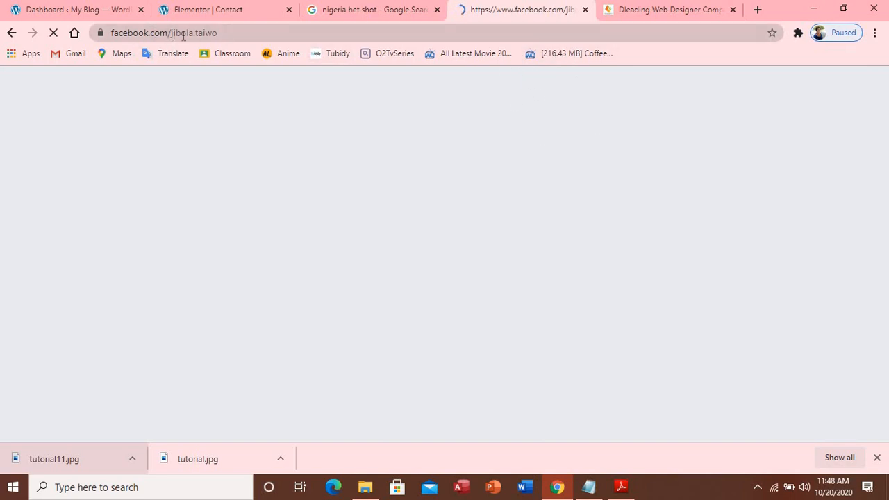
drag(221, 33, 119, 34)
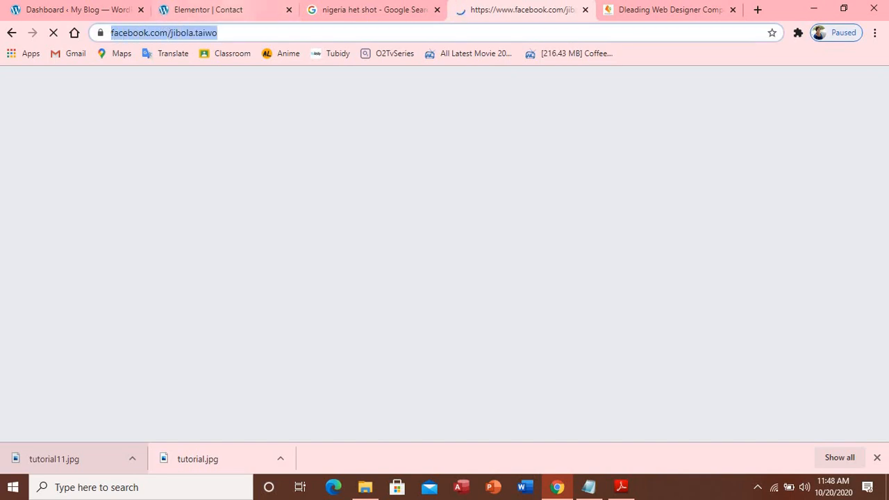
Paste the Facebook profile URL into the Facebook F icon's Link field
click(232, 10)
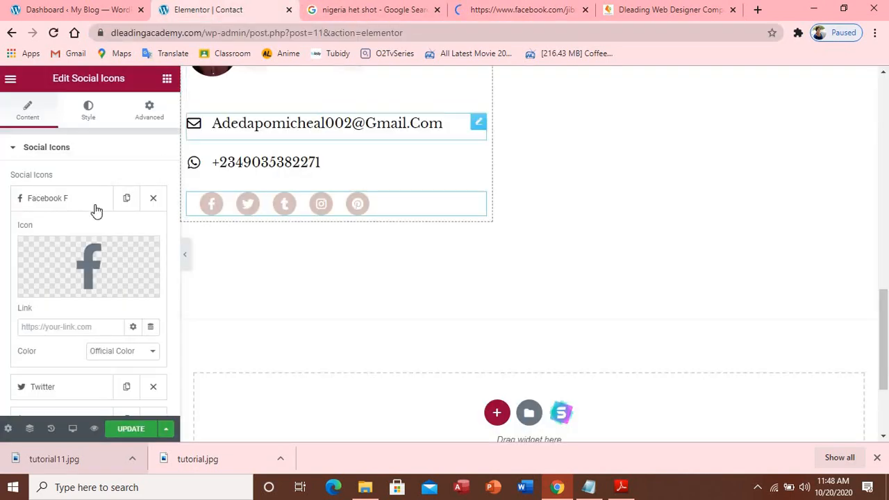
click(86, 328)
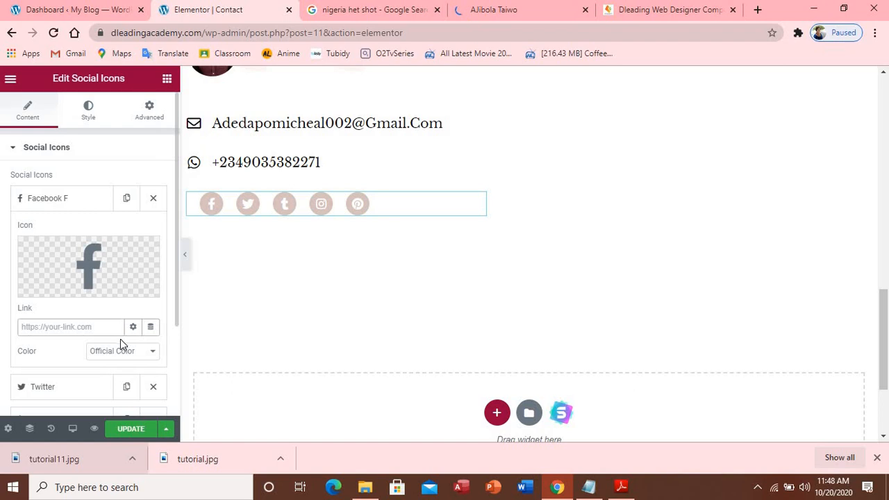
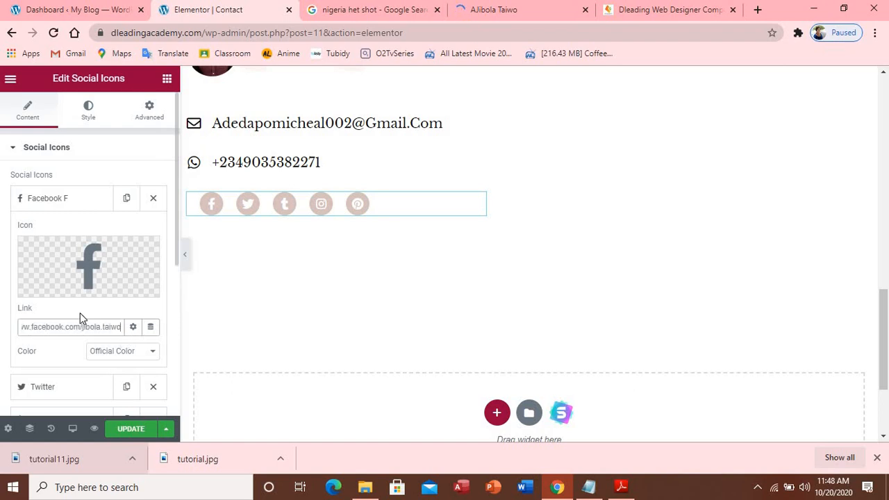
click(52, 200)
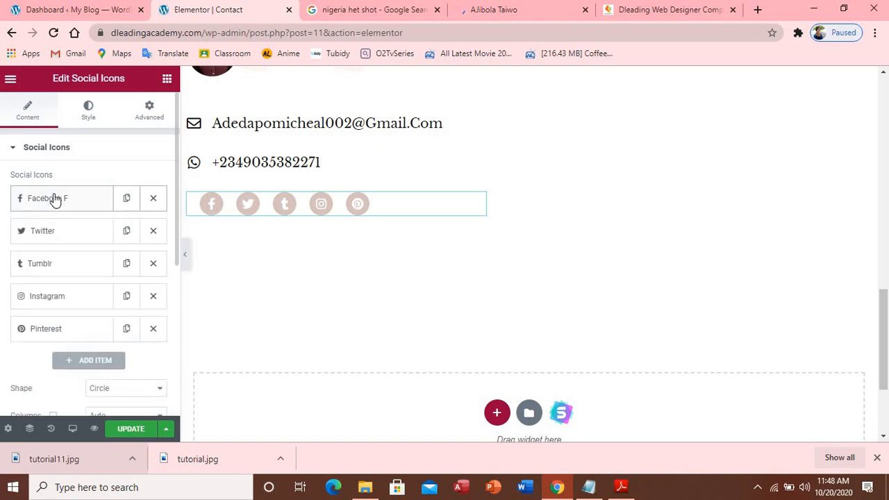
Delete the Tumblr and Pinterest icons, keeping Facebook, Twitter and Instagram
click(45, 236)
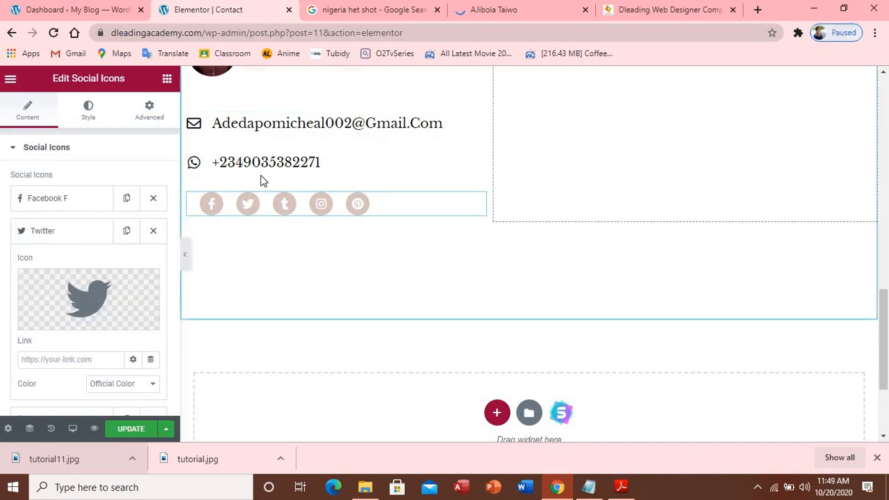
click(85, 235)
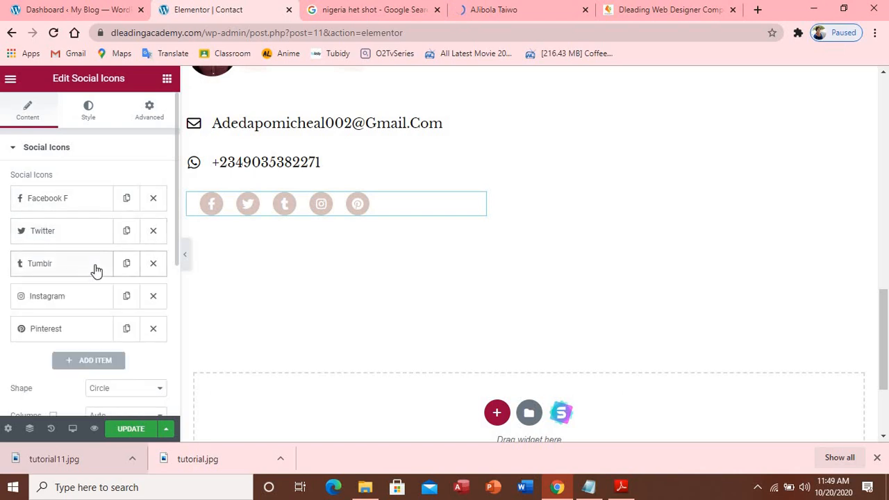
click(154, 266)
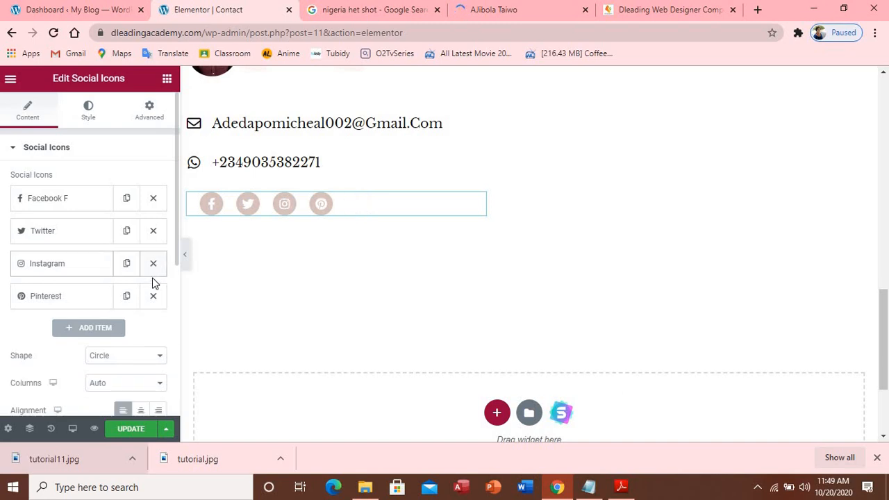
click(153, 296)
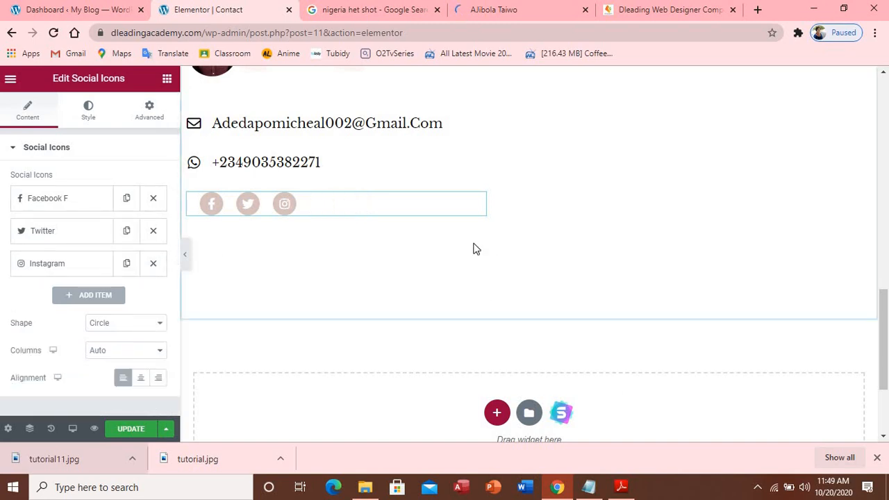
scroll(613, 167, up, 3)
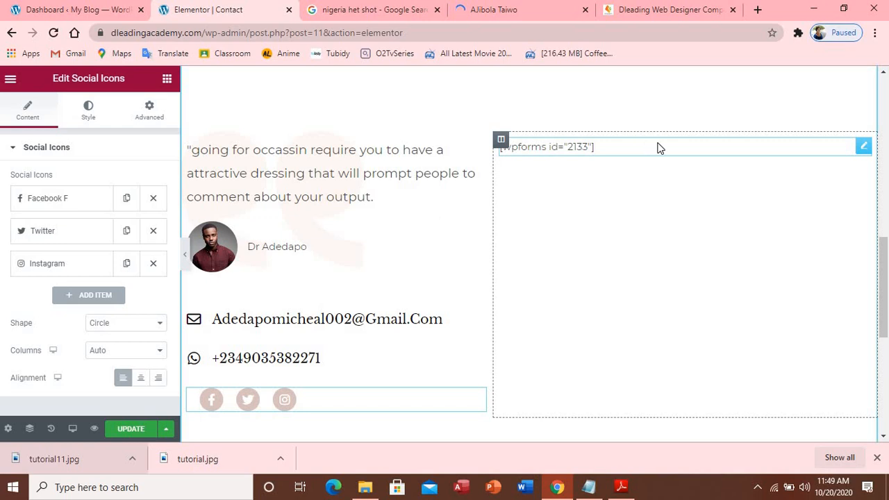
Save the contact page, open the live site in a new tab, and close Facebook
click(136, 430)
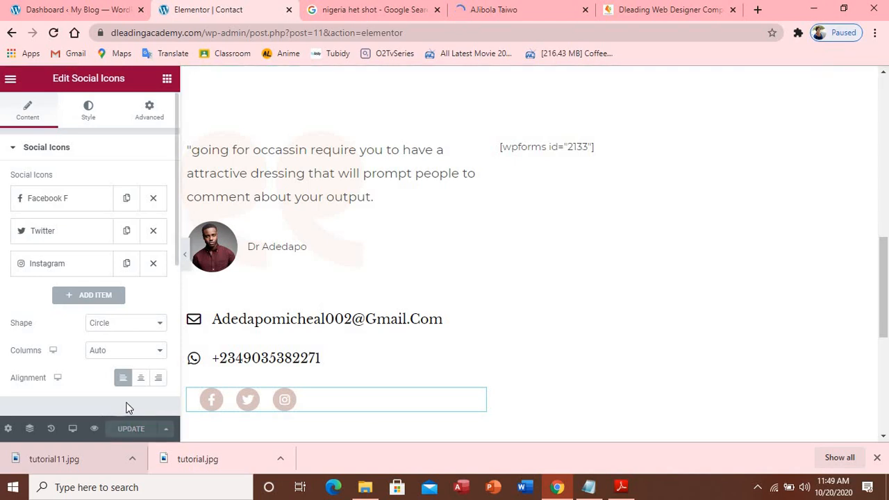
click(119, 14)
mouse_move(66, 78)
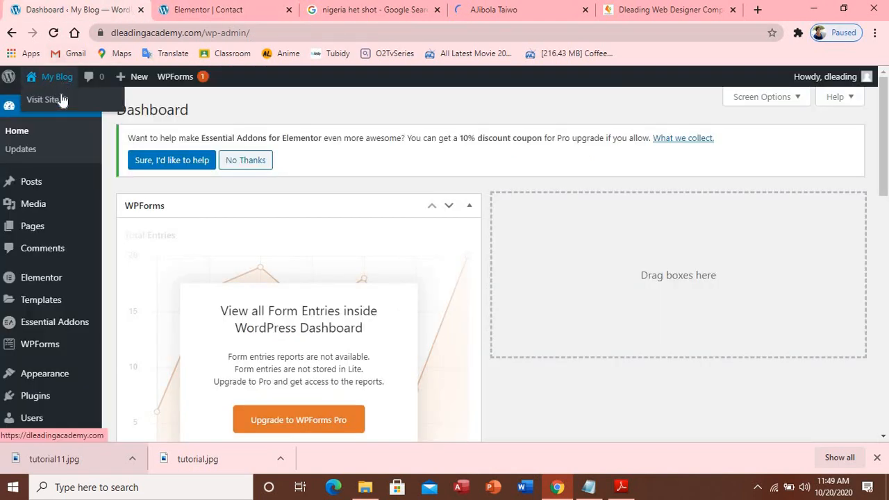
right_click(60, 103)
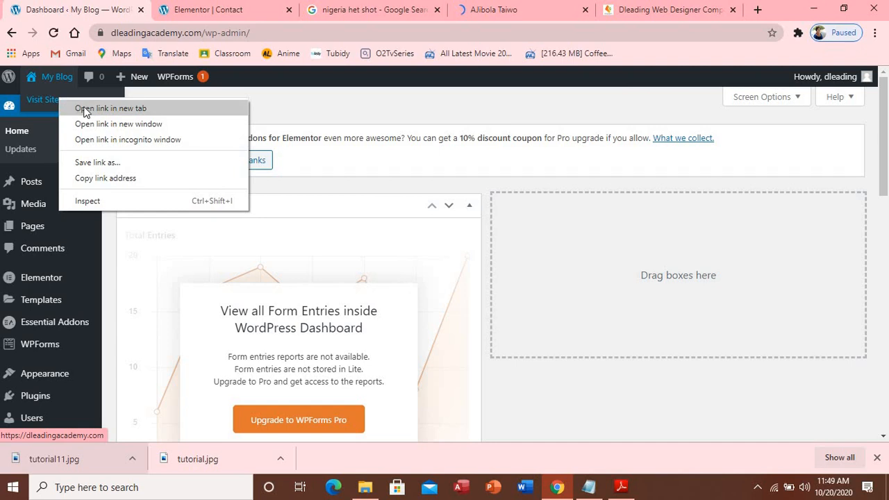
click(85, 110)
click(183, 8)
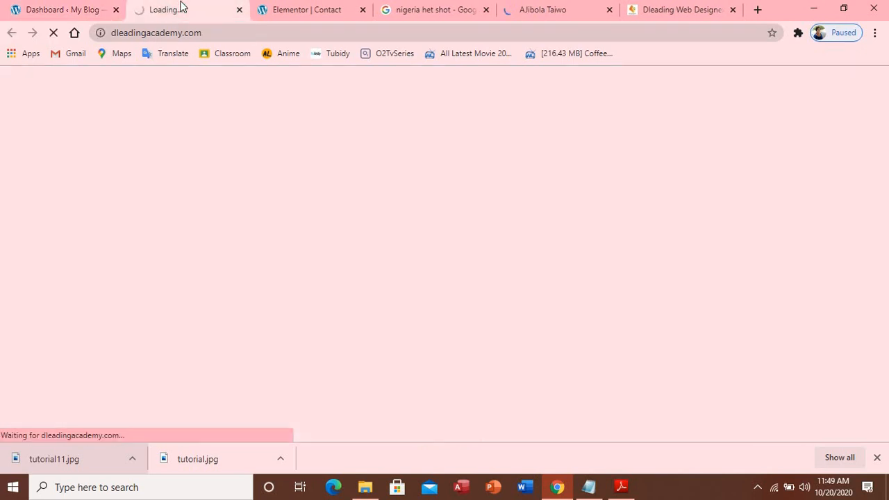
click(610, 10)
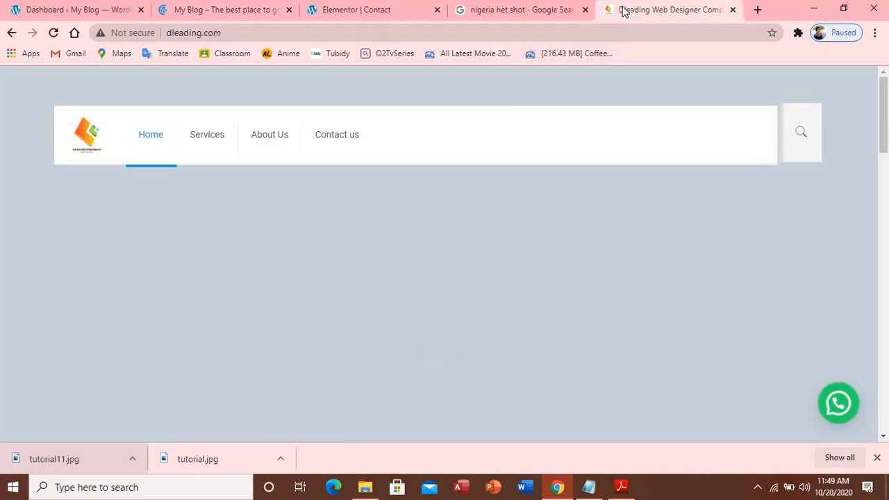
Copy the link address of the Dleading site's footer Twitter icon
scroll(579, 80, down, 4)
scroll(570, 85, down, 15)
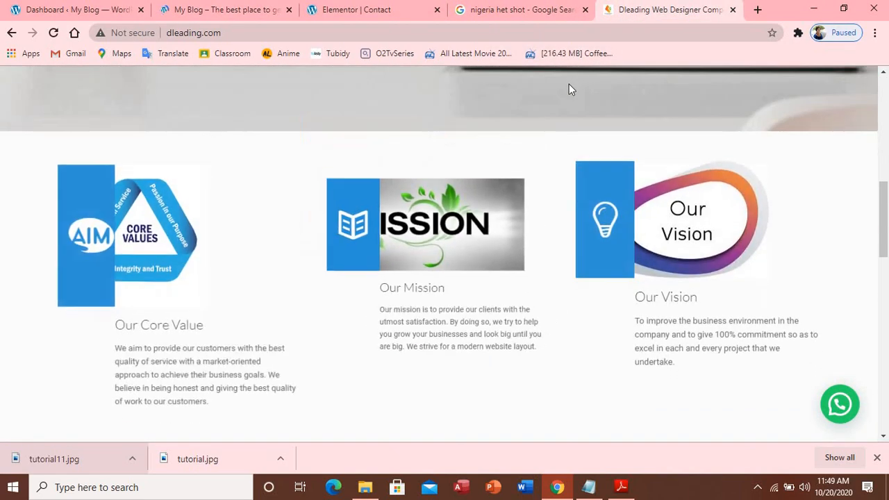
scroll(556, 94, down, 5)
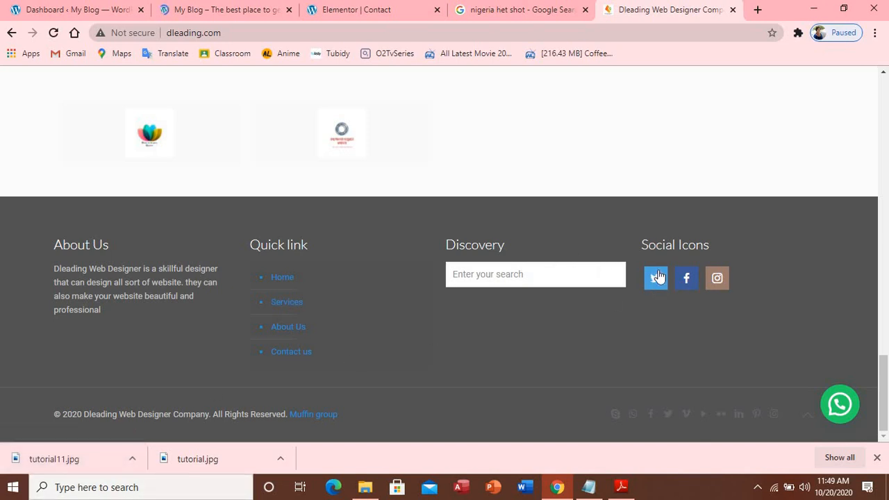
right_click(657, 279)
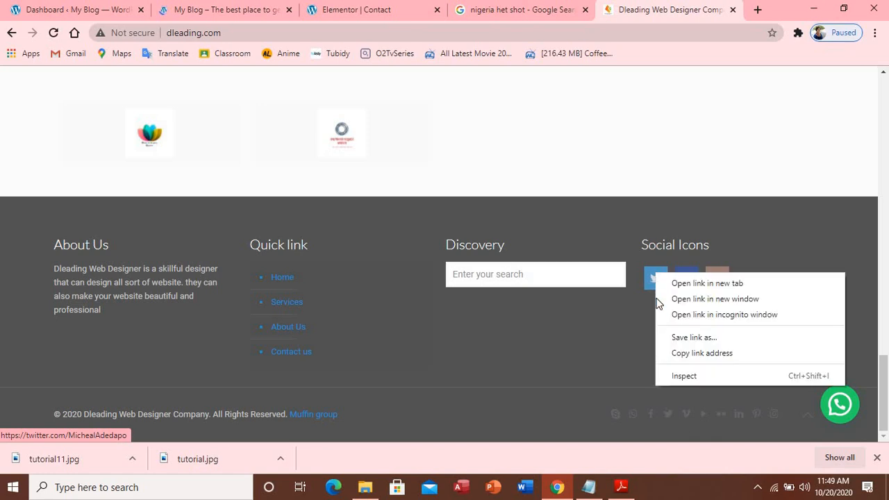
click(702, 353)
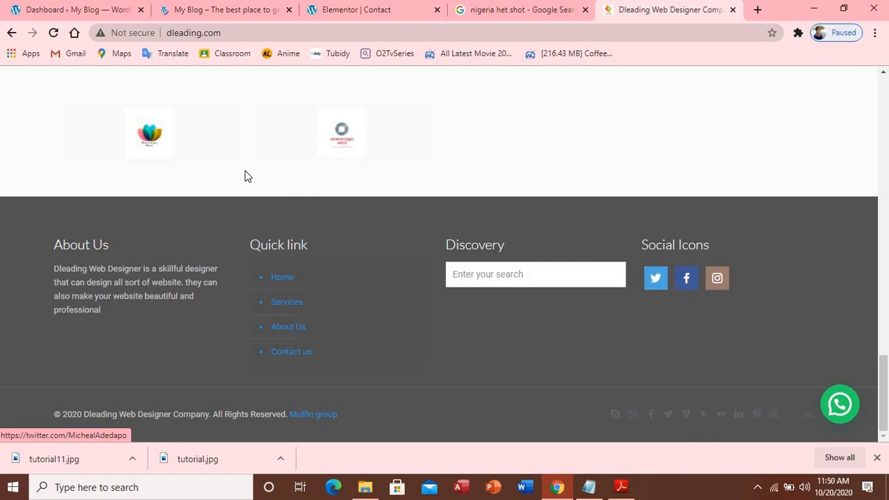
click(340, 11)
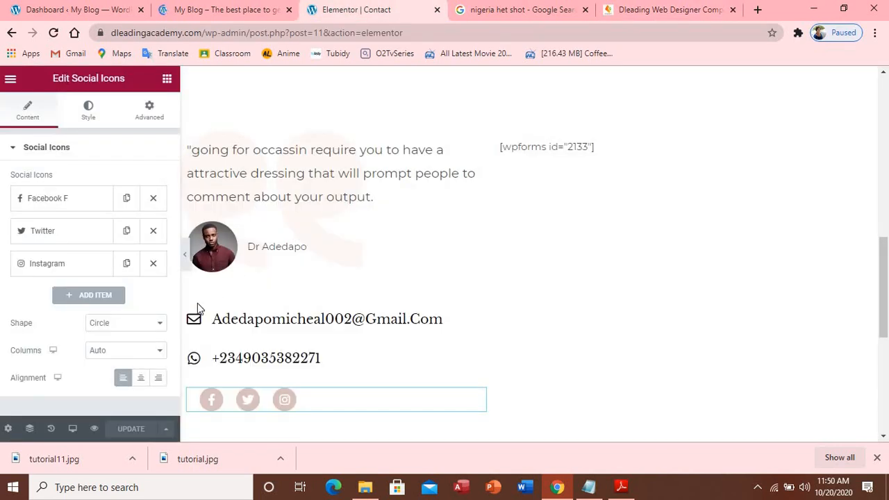
Paste the copied Twitter address into the Twitter icon's Link and save the page
click(90, 236)
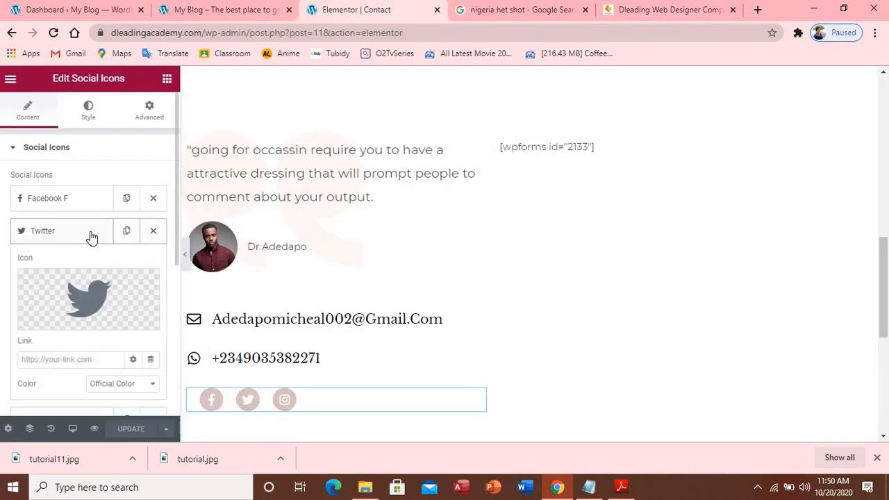
right_click(75, 358)
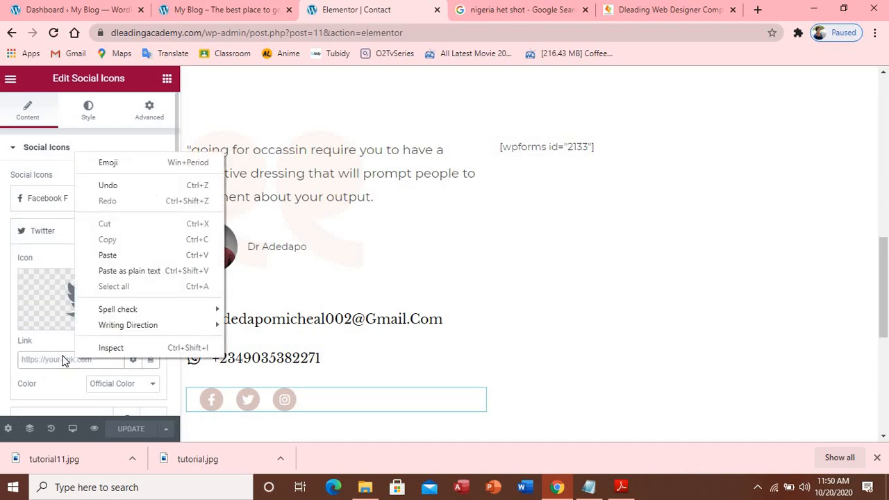
click(108, 255)
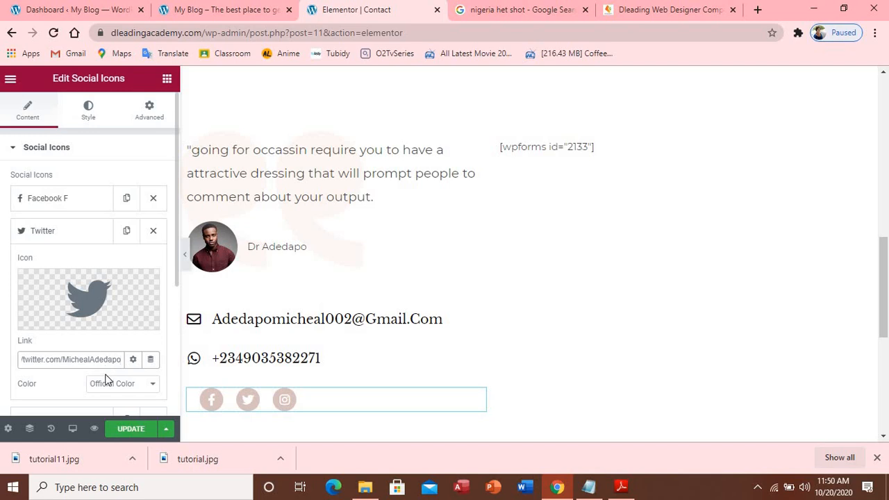
click(133, 427)
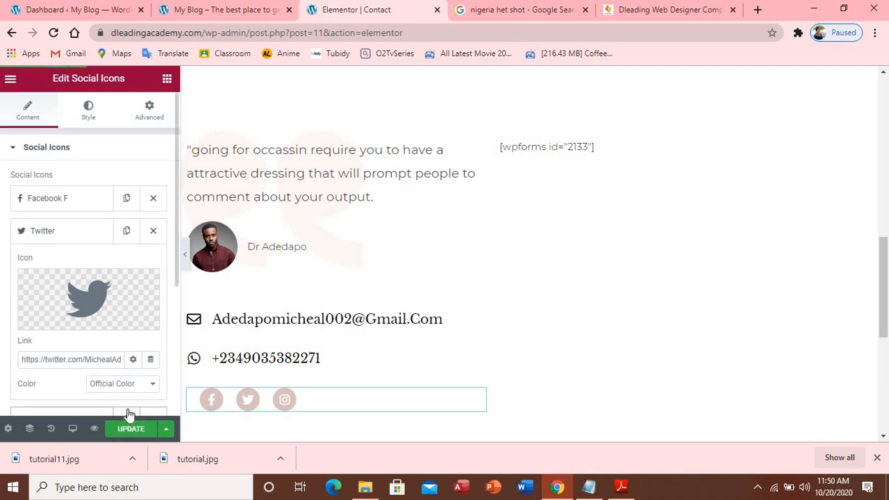
click(179, 11)
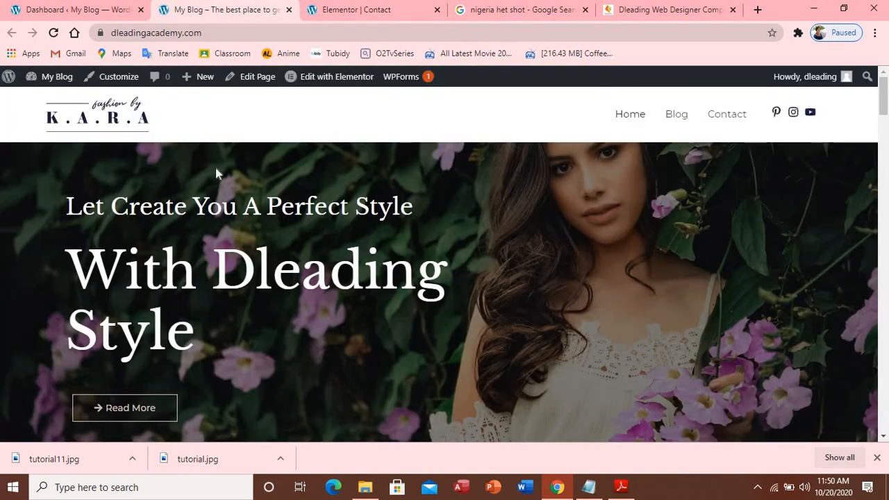
Open the live Contact page, then copy the Dleading footer's Facebook link address
click(712, 109)
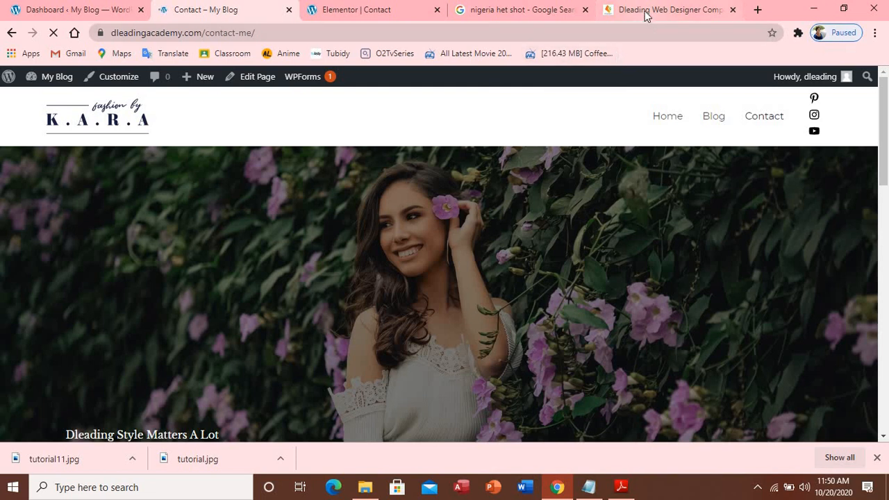
click(646, 14)
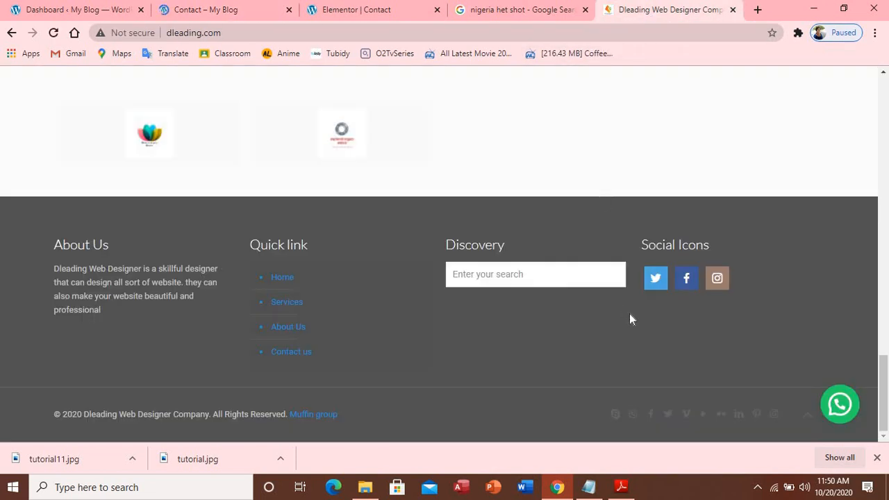
right_click(686, 285)
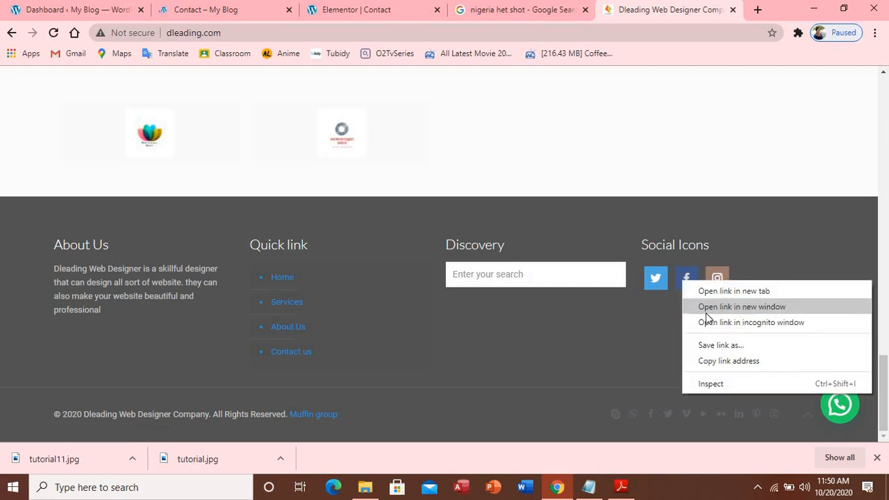
click(712, 361)
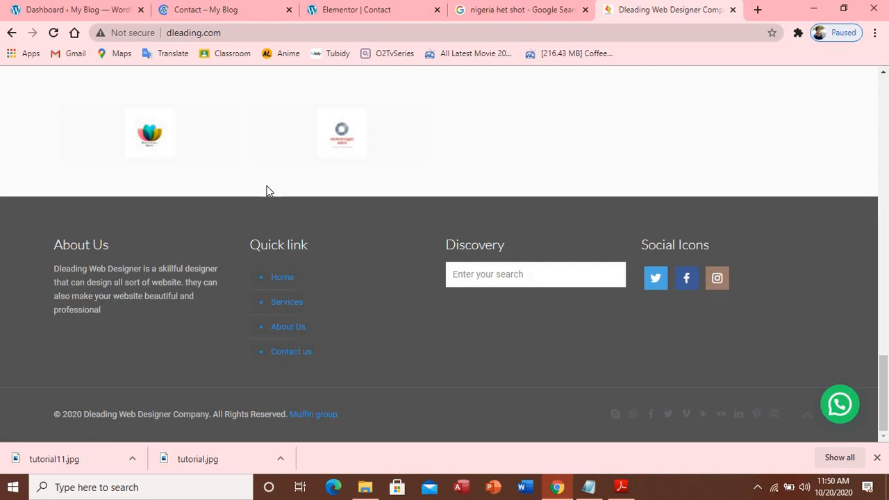
click(329, 9)
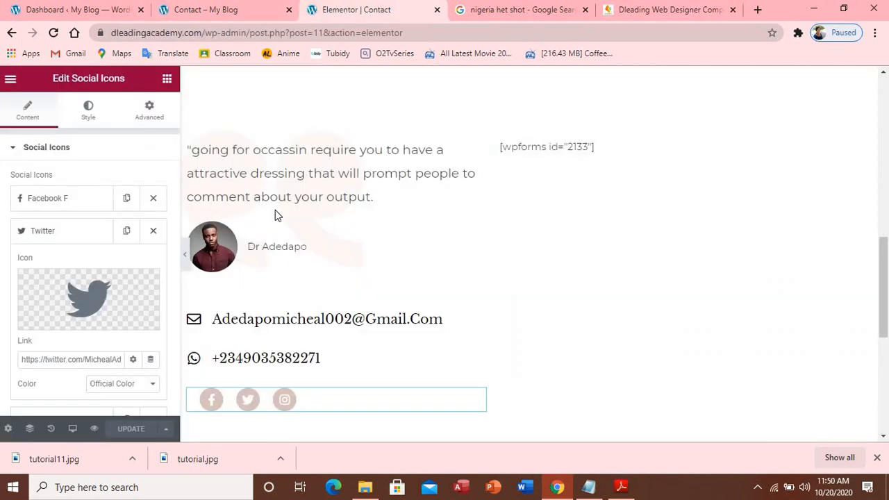
Clear the Facebook icon's old link and paste in the Dleading footer's Facebook address
click(85, 201)
double_click(95, 327)
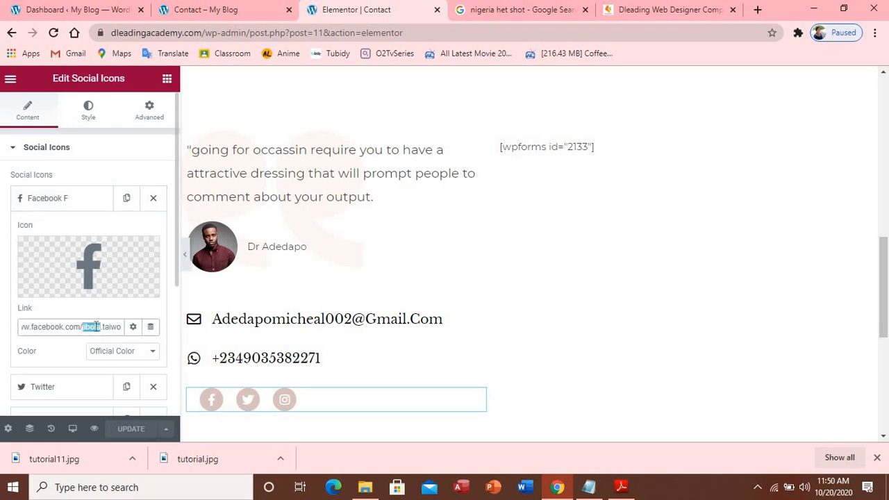
drag(116, 326, 10, 332)
text(p)
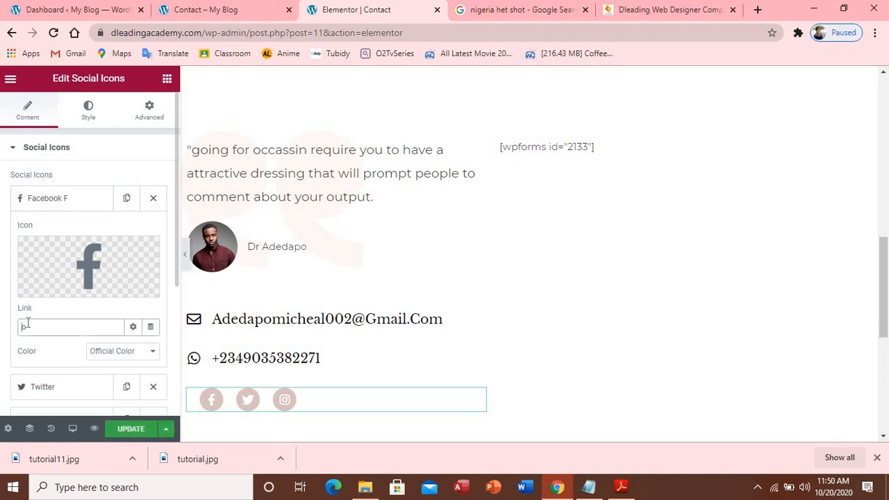
double_click(36, 322)
key(BackSpace)
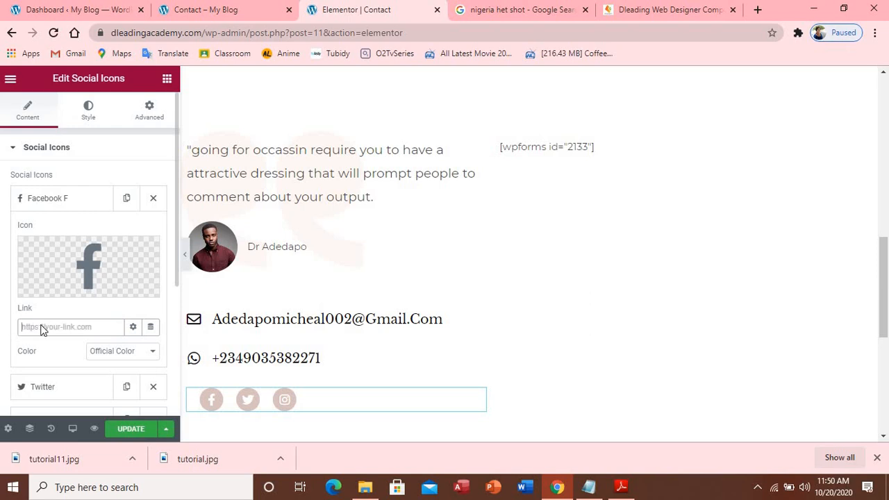
right_click(42, 328)
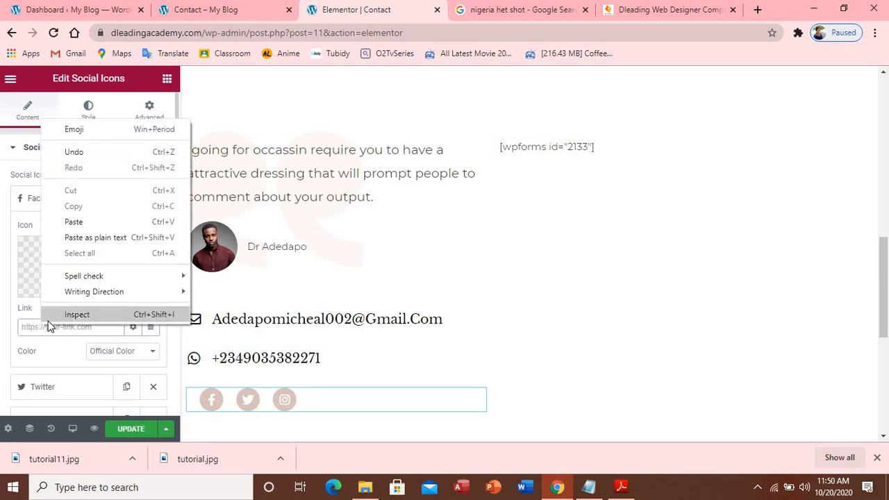
click(74, 222)
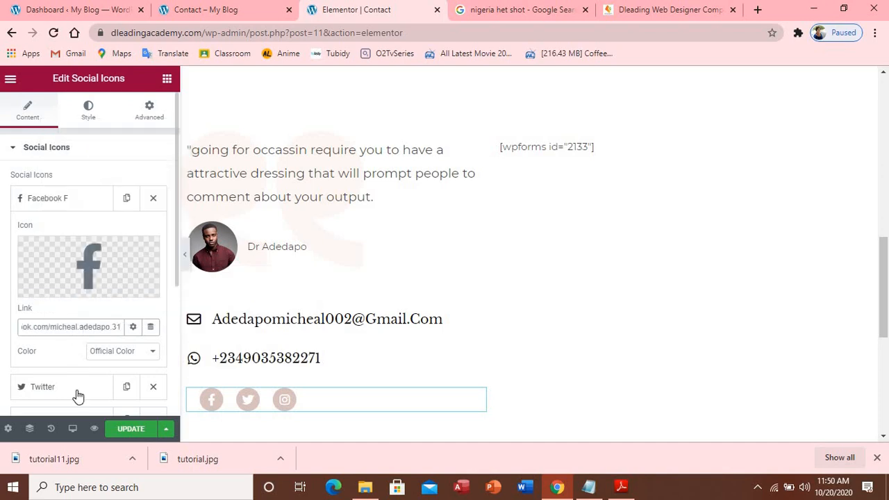
click(78, 200)
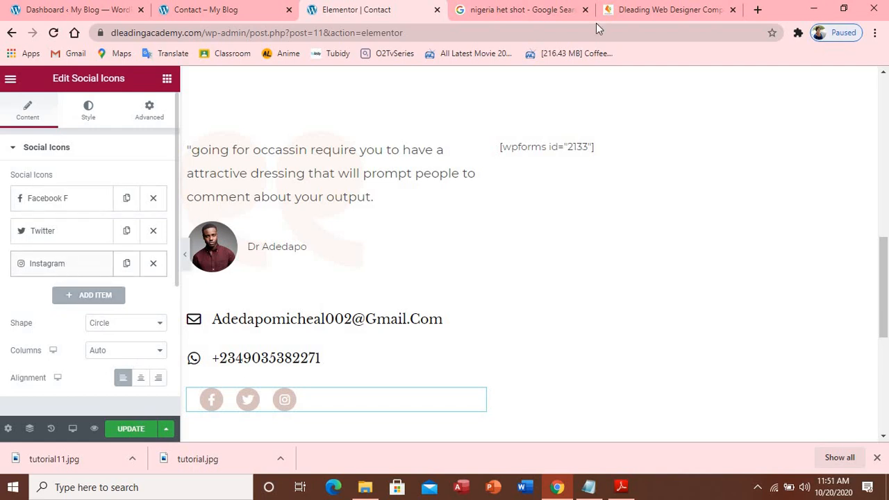
Copy the link address of the Dleading footer's Instagram icon
click(627, 10)
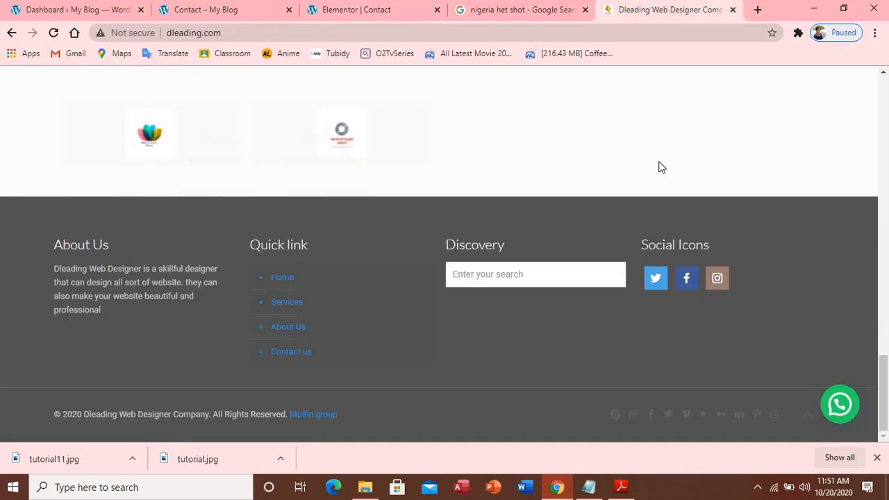
right_click(717, 279)
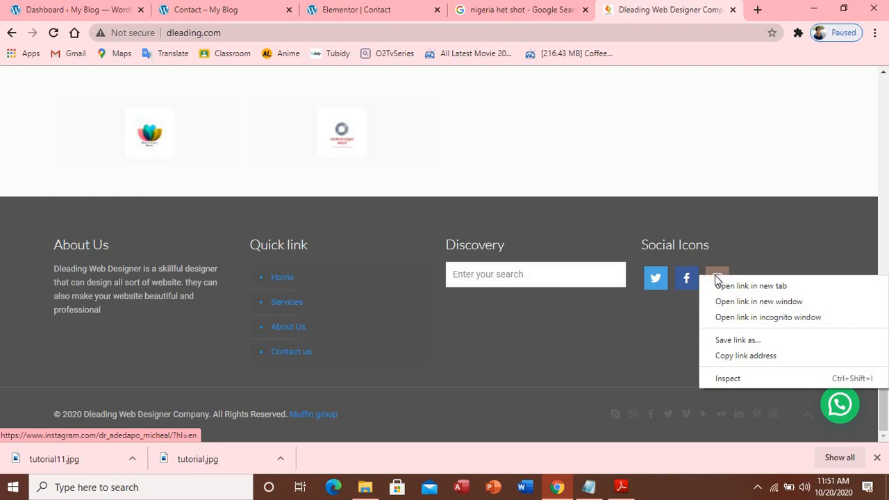
click(729, 355)
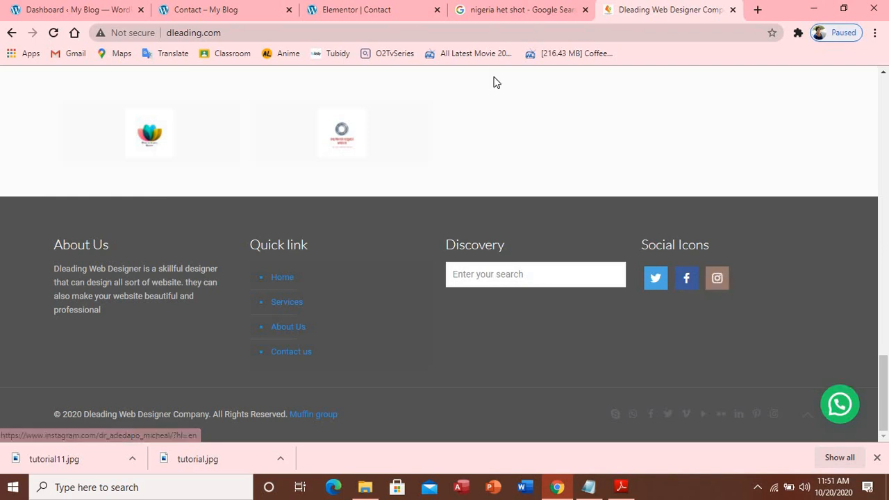
click(348, 13)
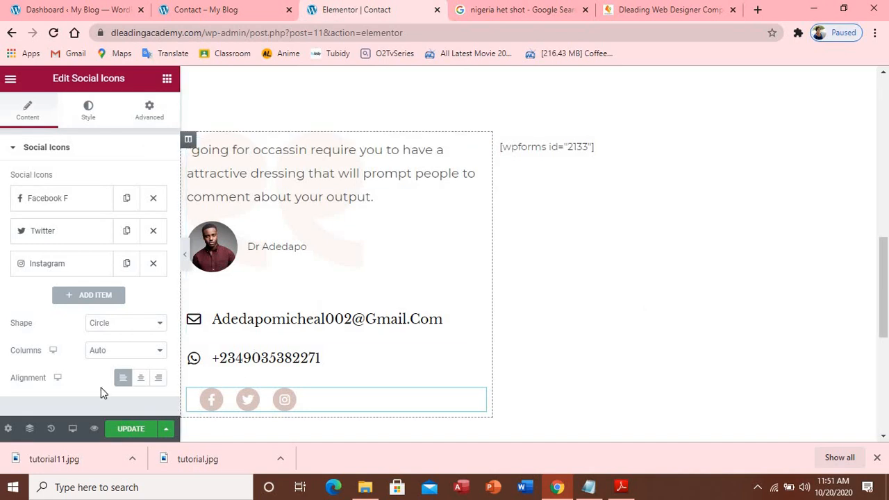
Paste that address into the Instagram icon's Link and update the page
click(57, 265)
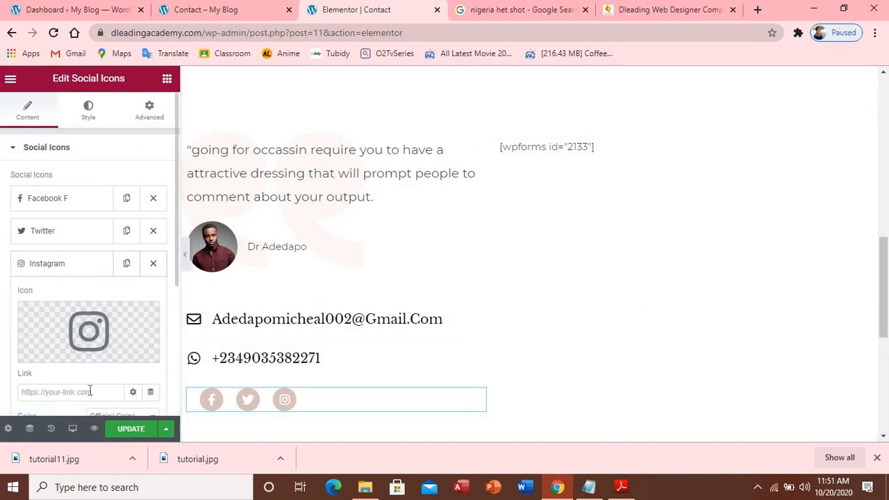
click(90, 391)
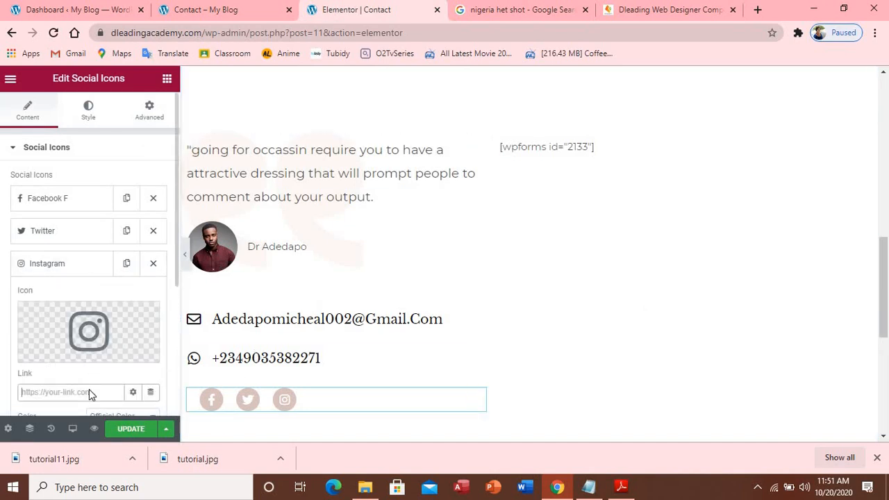
right_click(89, 392)
click(151, 287)
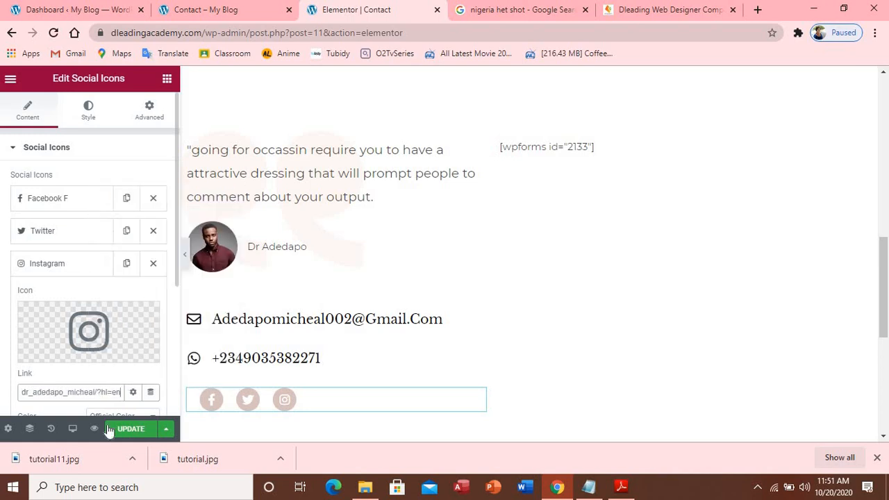
click(132, 428)
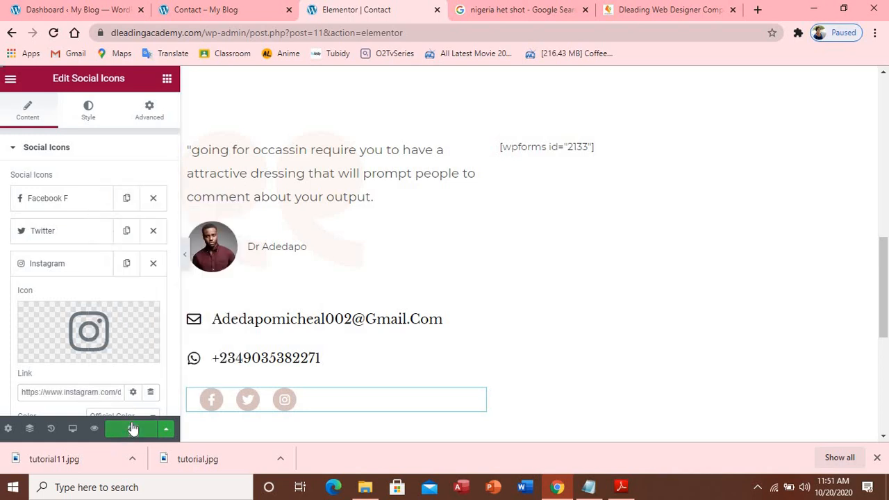
click(191, 10)
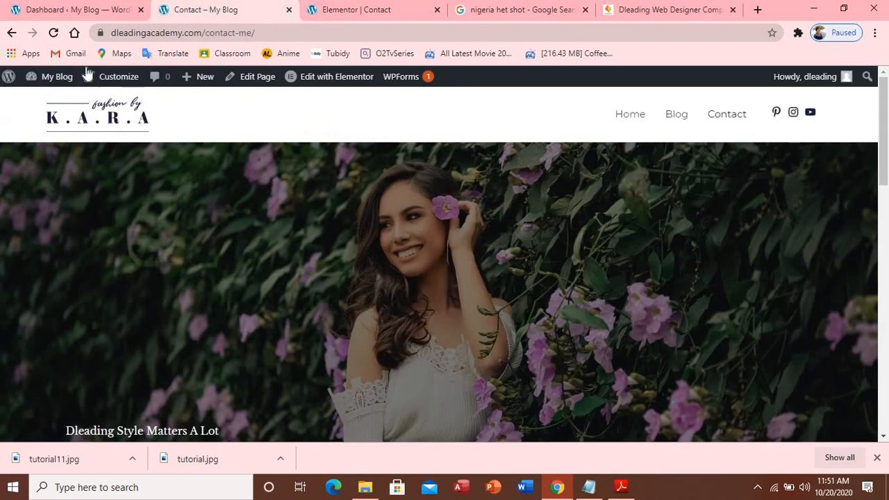
Reload the live Contact page and scroll down to the Name, Email and Message form
click(56, 34)
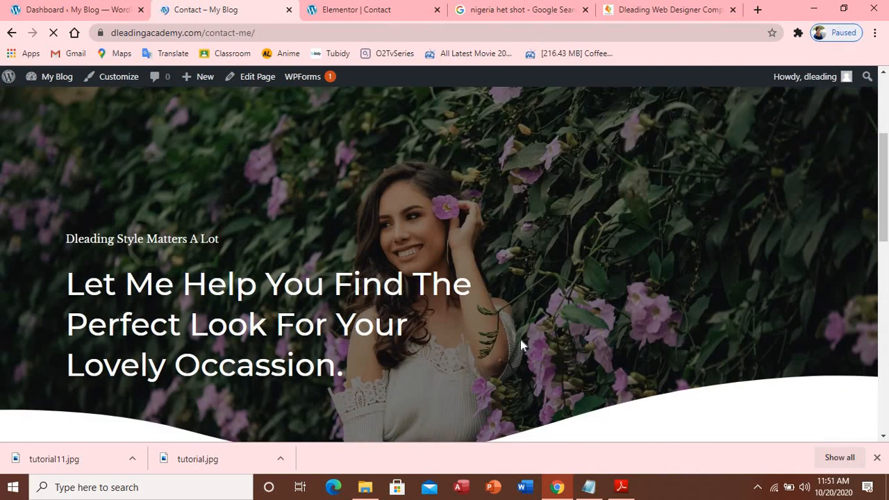
scroll(521, 344, down, 3)
scroll(520, 346, down, 4)
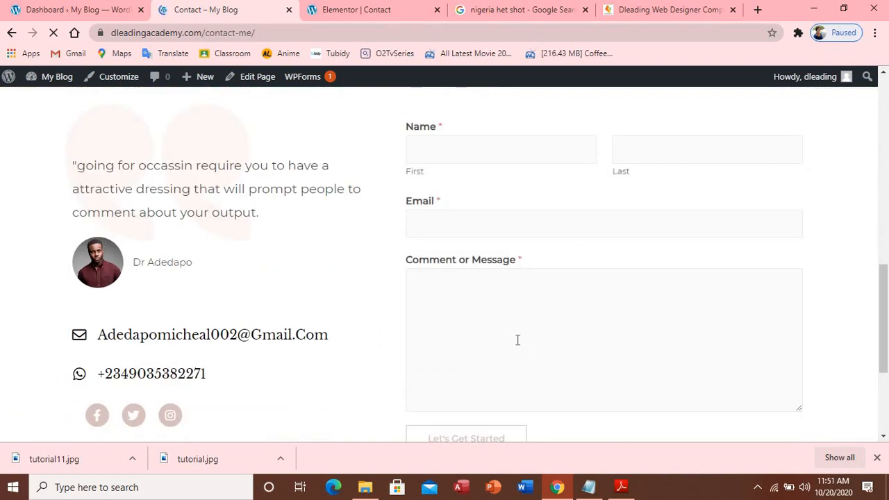
scroll(518, 340, down, 3)
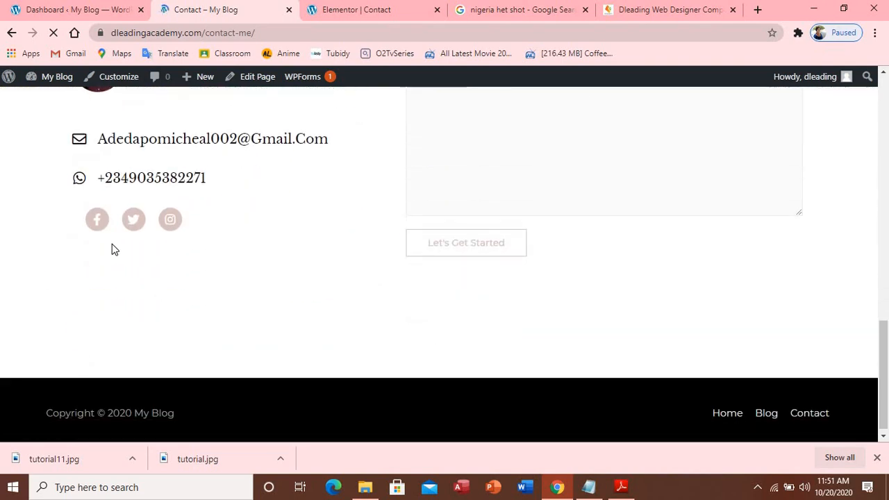
Close the unneeded Dleading website and Google image search tabs
right_click(97, 230)
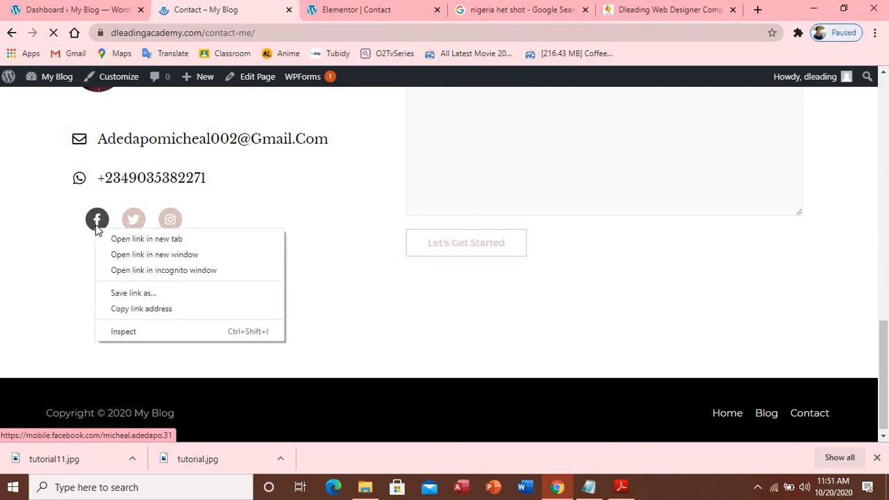
click(733, 10)
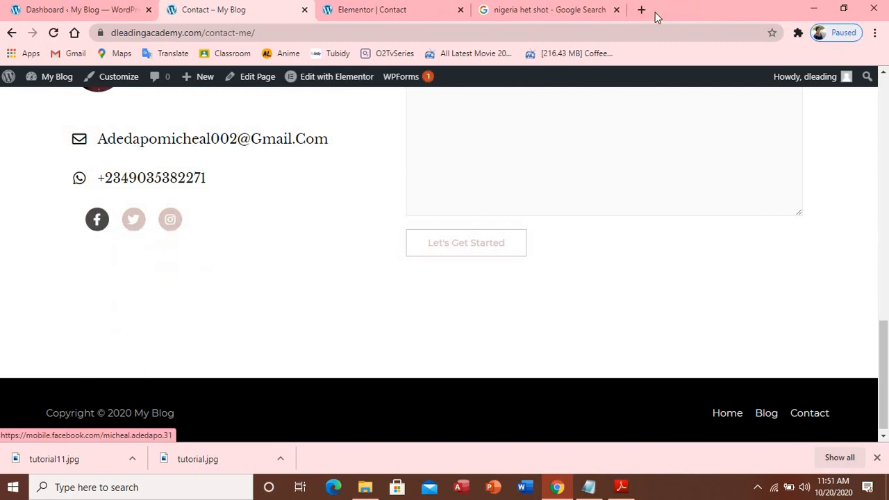
click(615, 10)
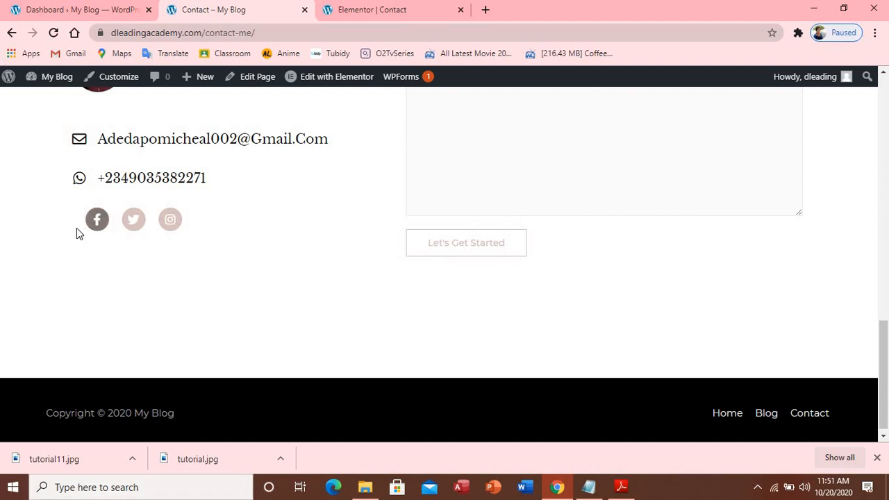
Open the Facebook, Twitter and Instagram icon links each in a new tab, viewing Facebook first
right_click(99, 223)
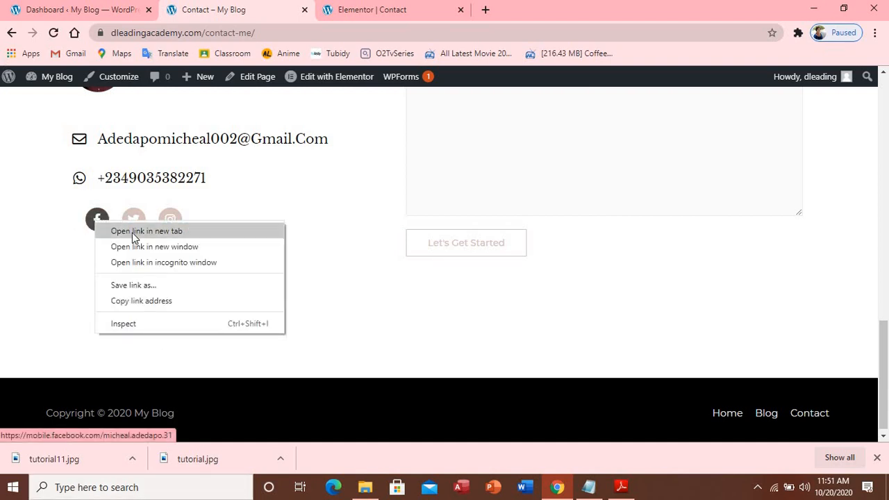
click(132, 232)
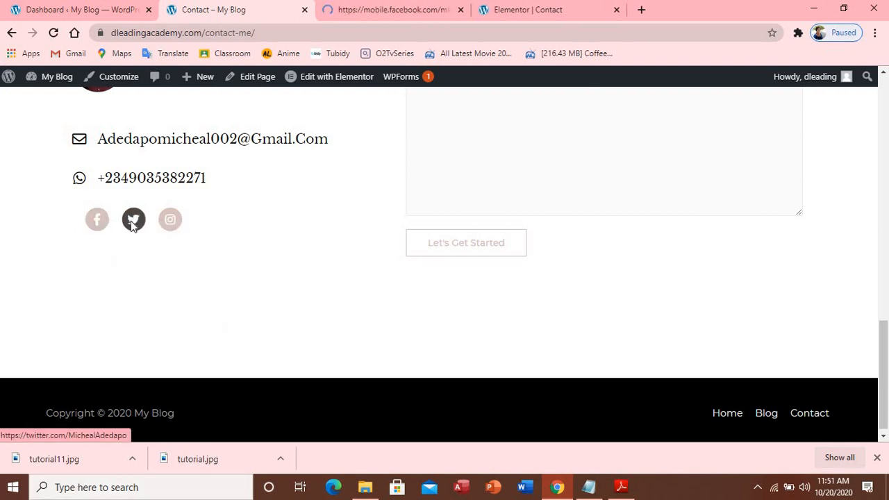
right_click(132, 228)
click(148, 237)
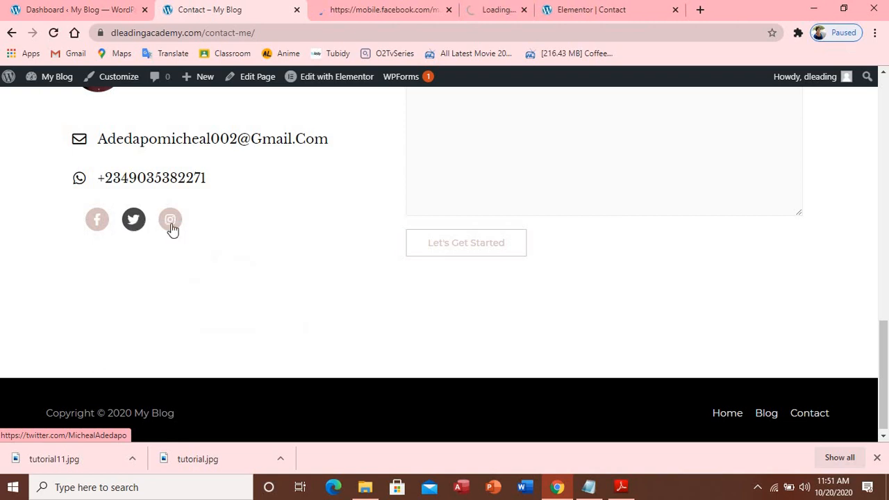
right_click(167, 227)
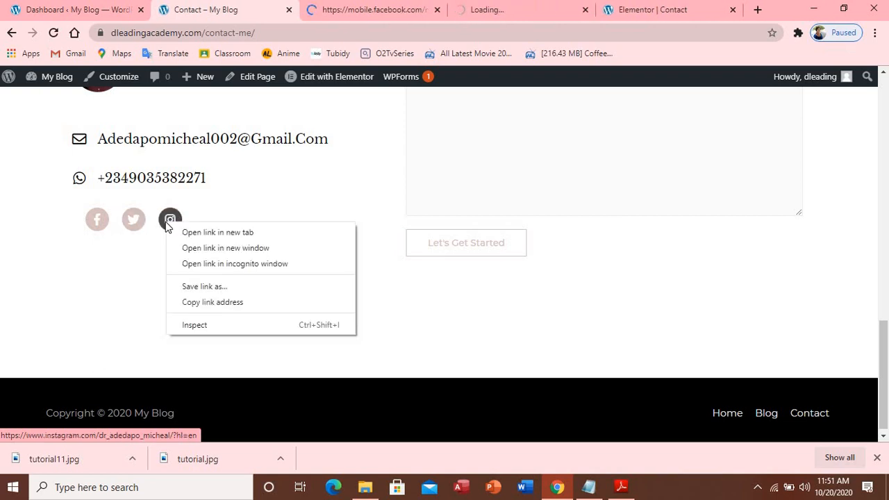
click(178, 233)
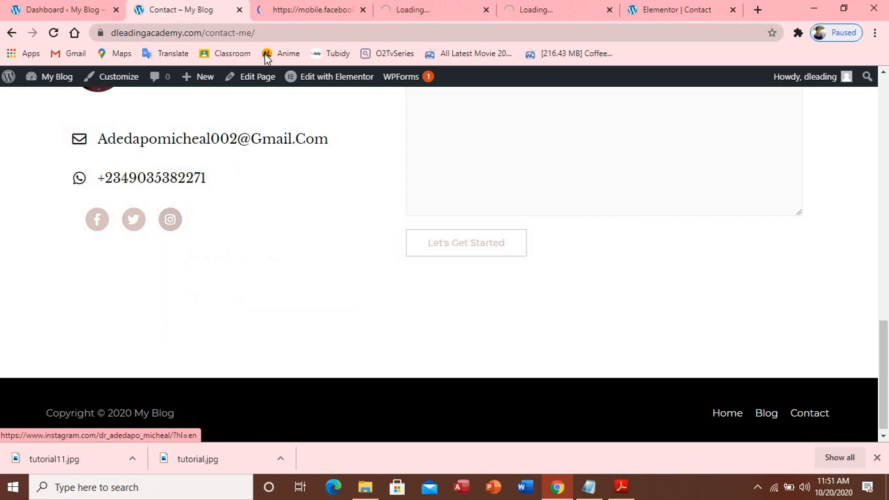
click(277, 14)
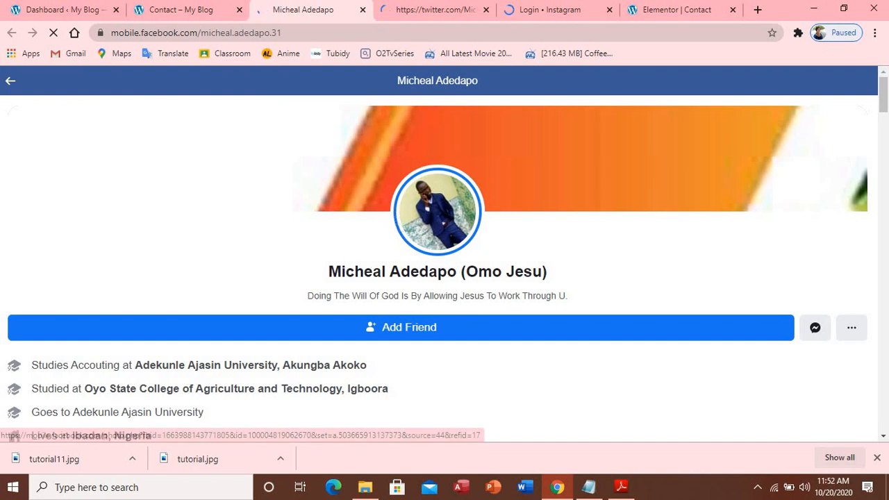
Review the Twitter and Instagram profiles, accepting Instagram's cookie notice
click(445, 14)
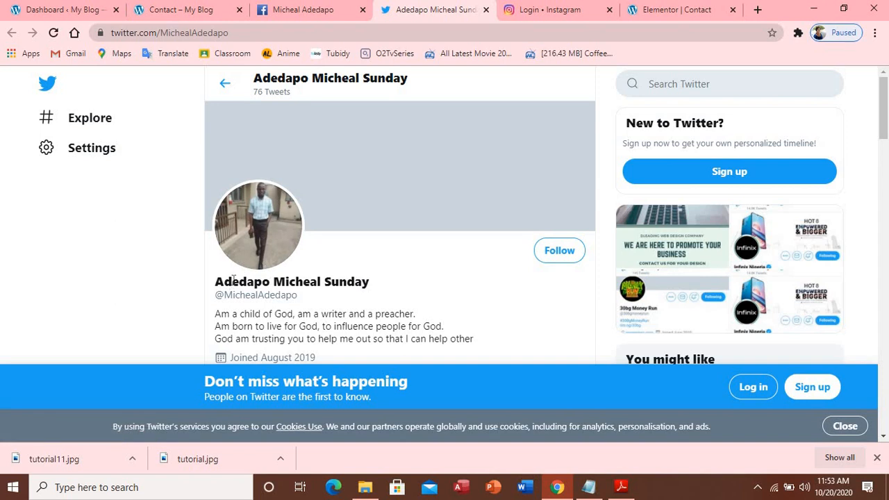
click(192, 9)
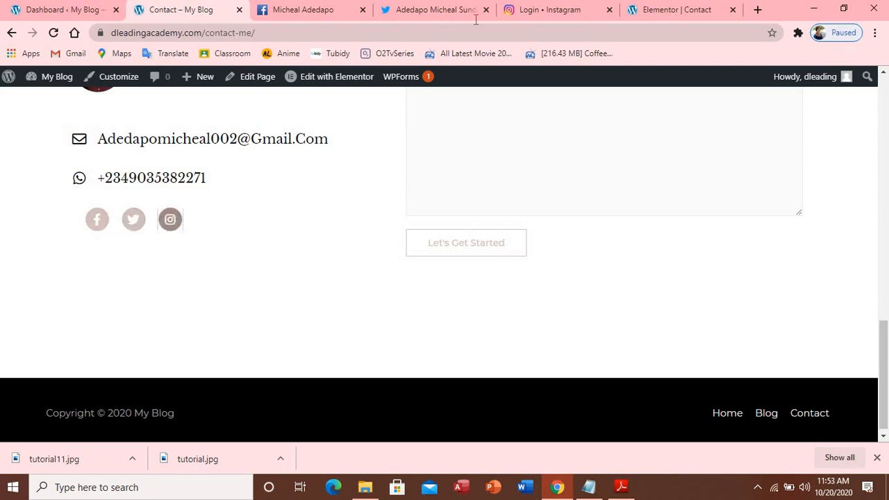
click(445, 12)
click(523, 12)
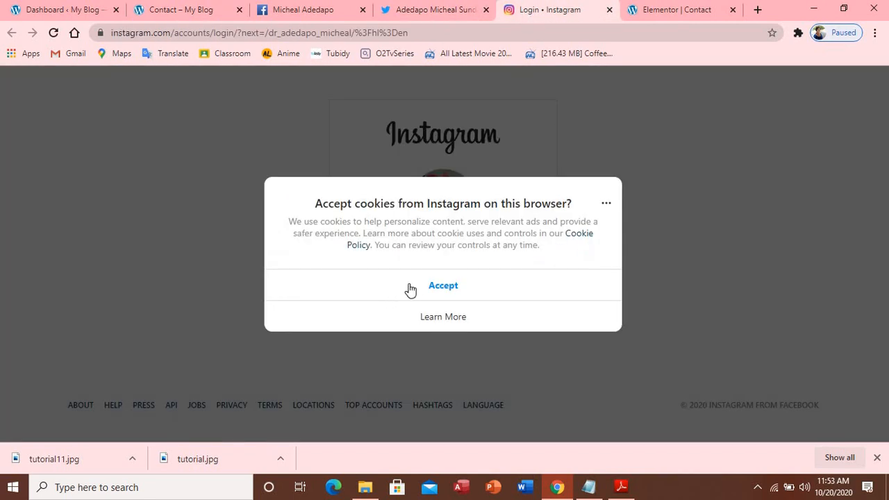
click(411, 289)
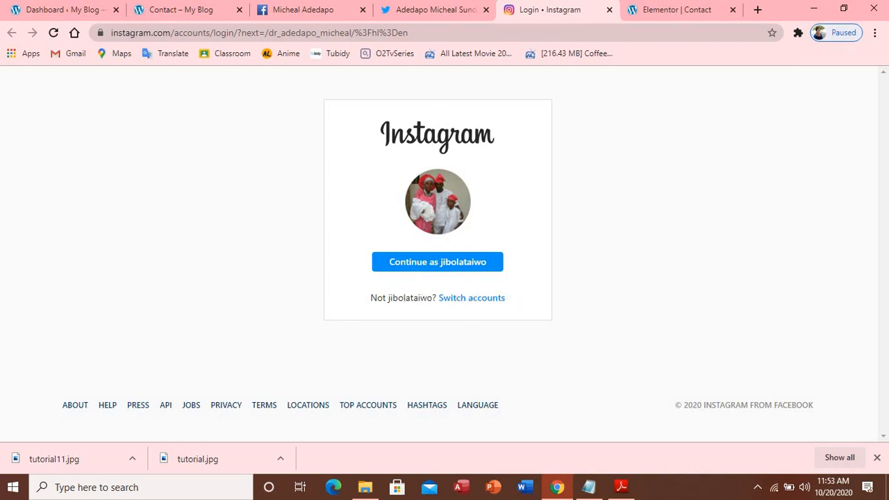
Close the Instagram, Twitter and Facebook test tabs
click(610, 10)
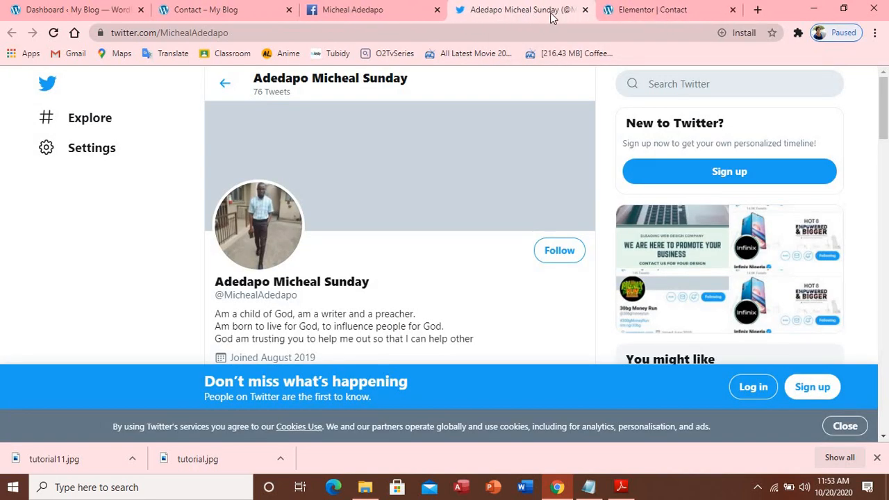
key(ctrl+w)
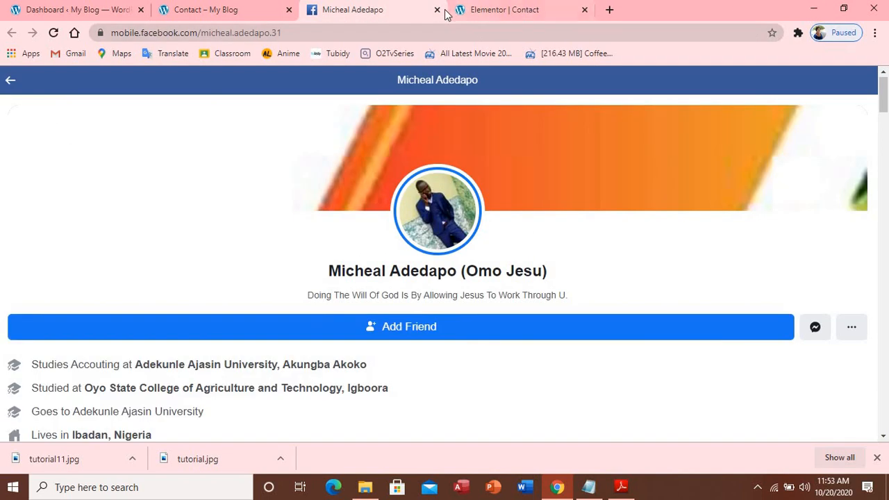
click(438, 10)
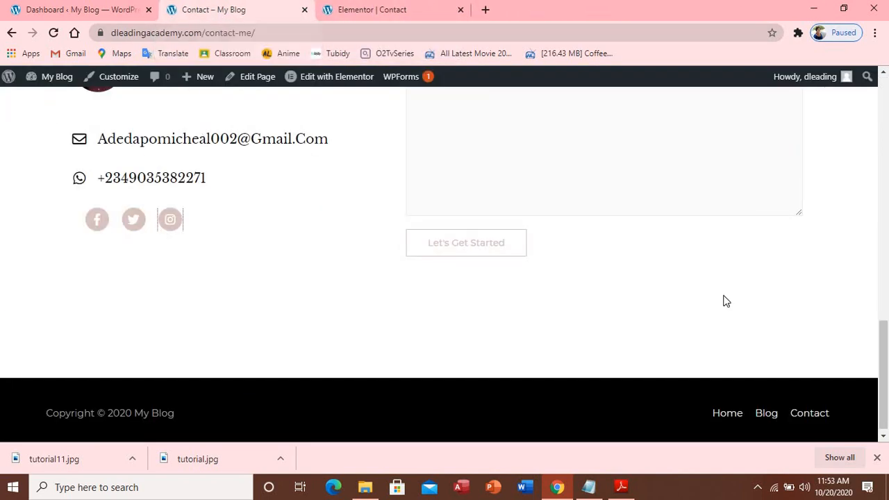
Glance over the Contact page and Elementor tabs, then go to the Dashboard and show the WPForms submenu
scroll(697, 236, up, 5)
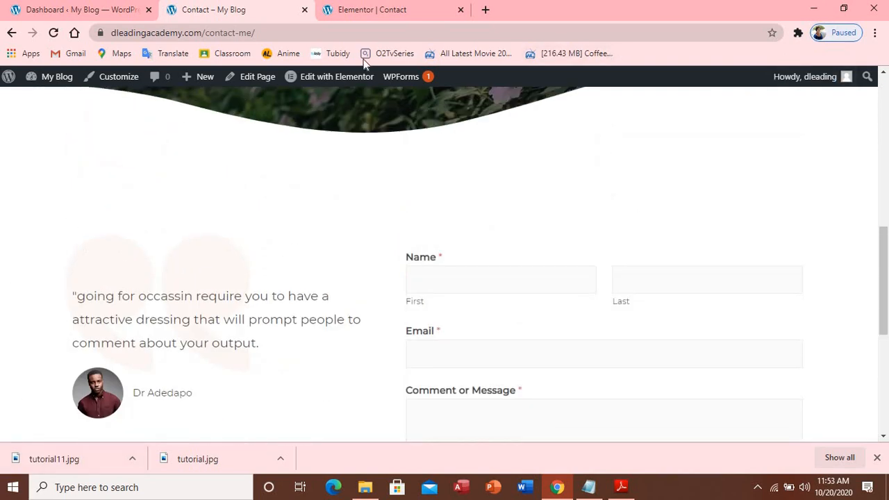
click(433, 14)
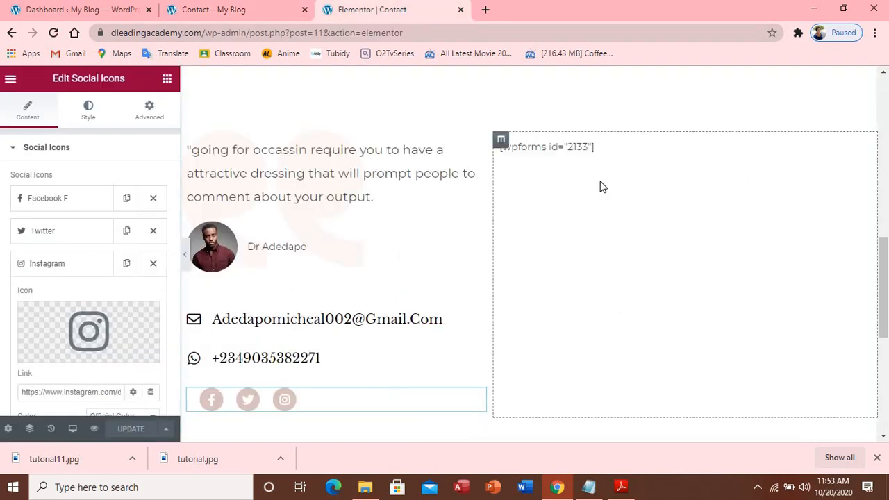
click(264, 10)
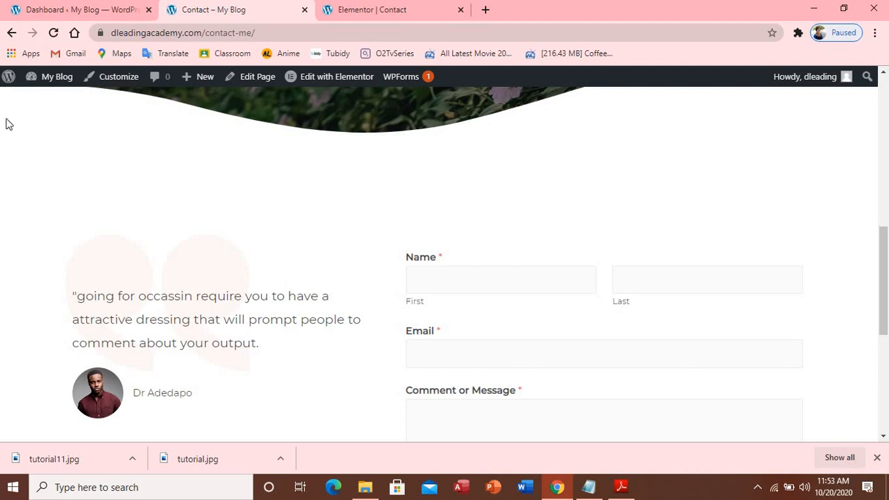
click(38, 11)
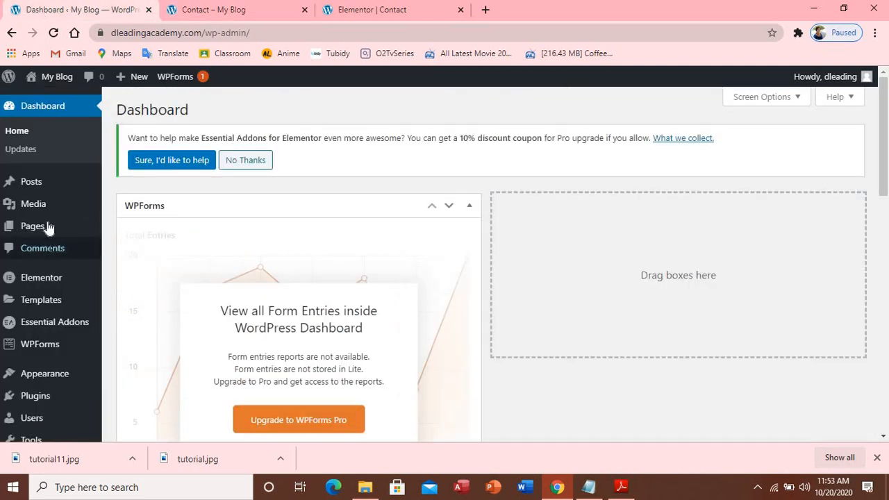
mouse_move(66, 234)
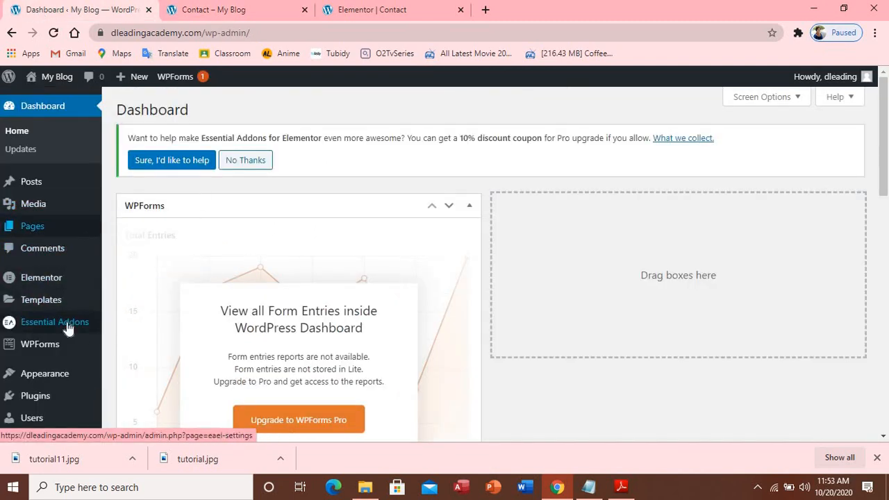
mouse_move(59, 352)
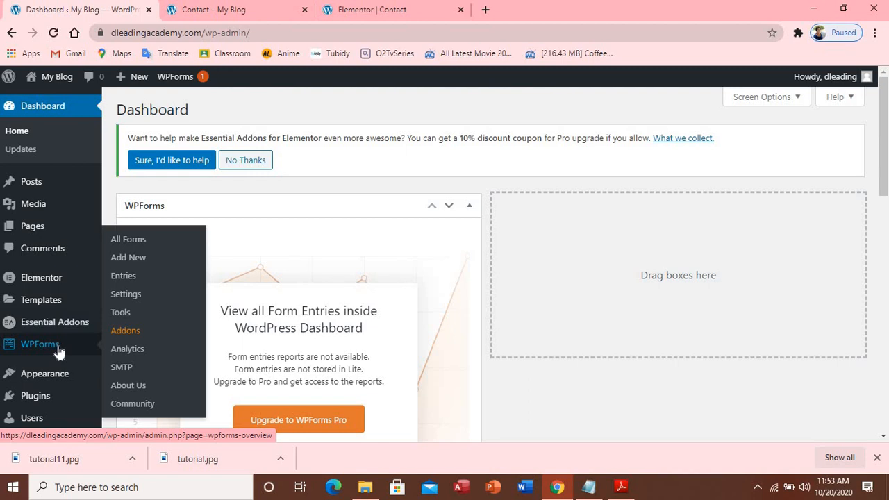
In All Forms, check the Contact form shortcode [wpforms id="2133"] against the page, then edit the form
click(59, 352)
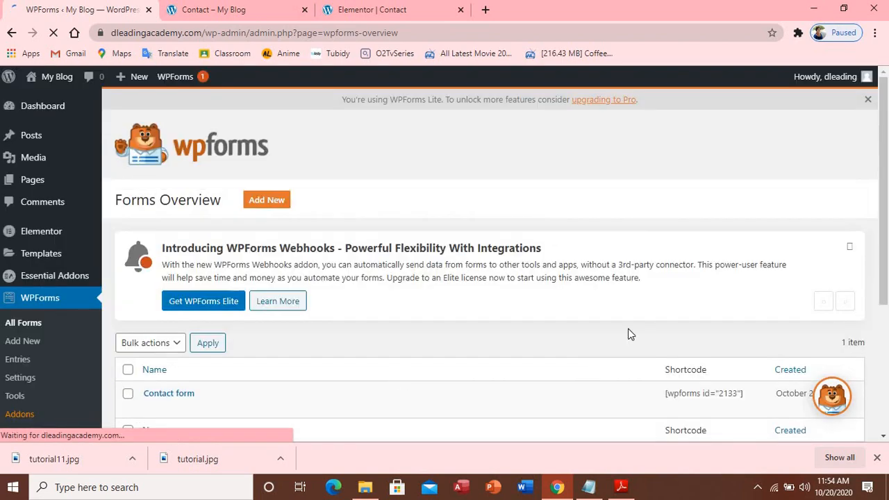
scroll(629, 334, down, 2)
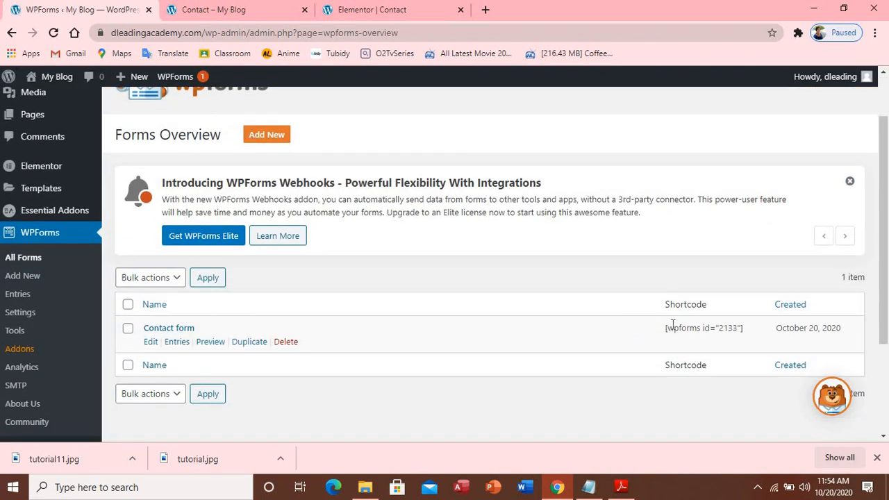
click(271, 10)
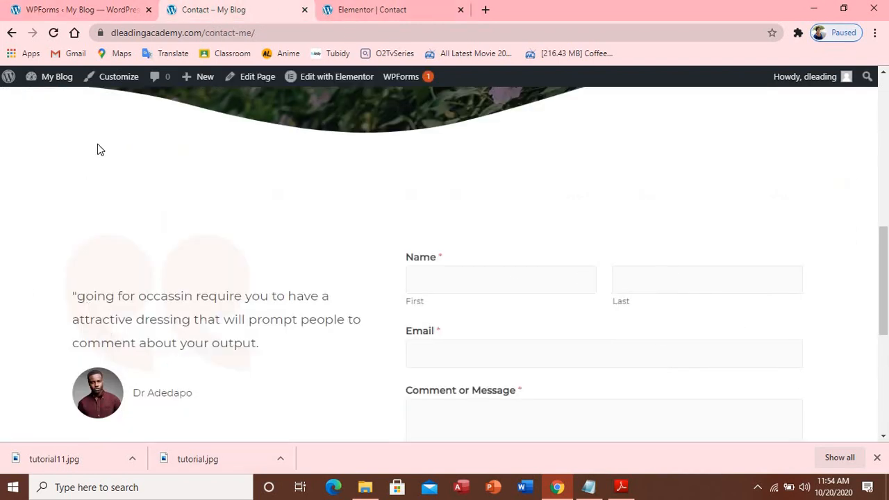
click(73, 10)
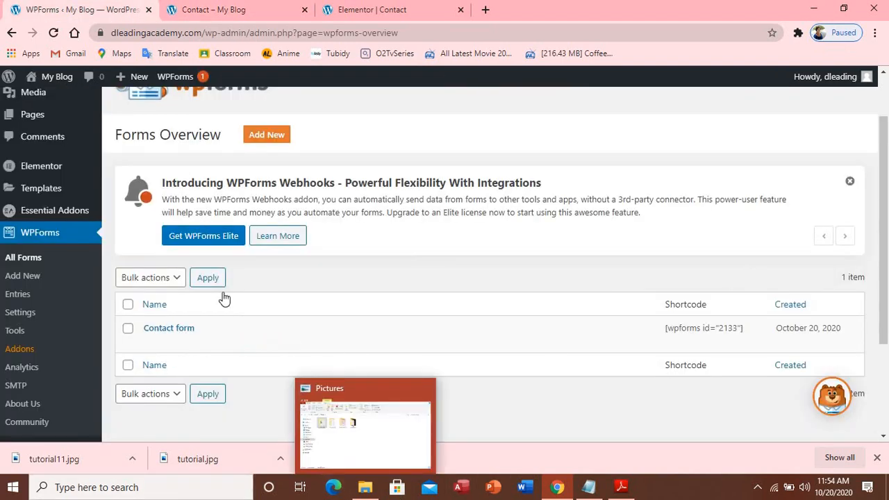
click(398, 12)
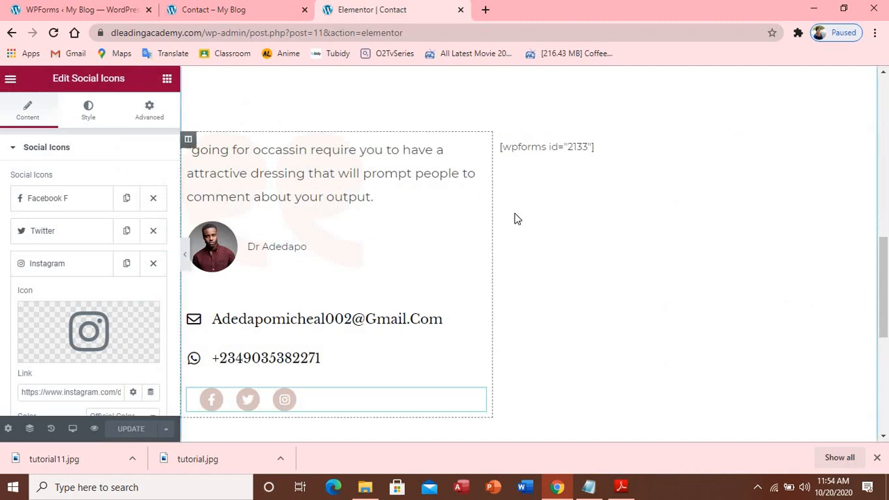
click(116, 14)
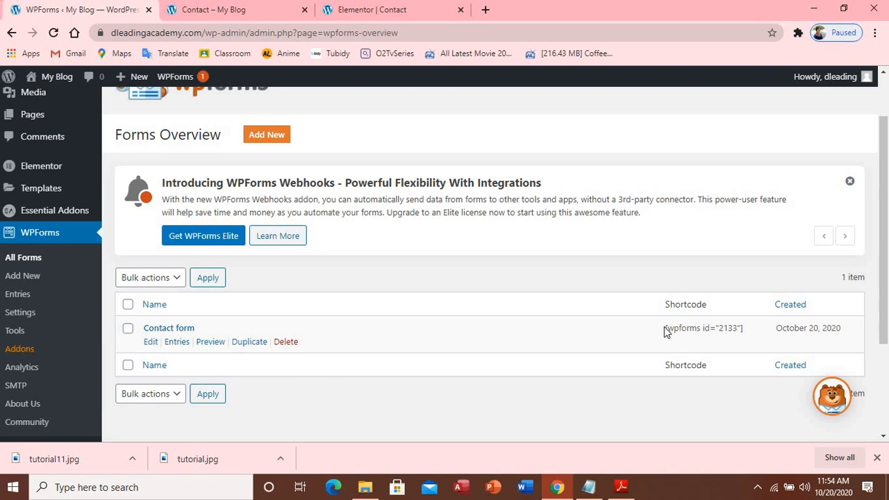
drag(665, 328, 742, 328)
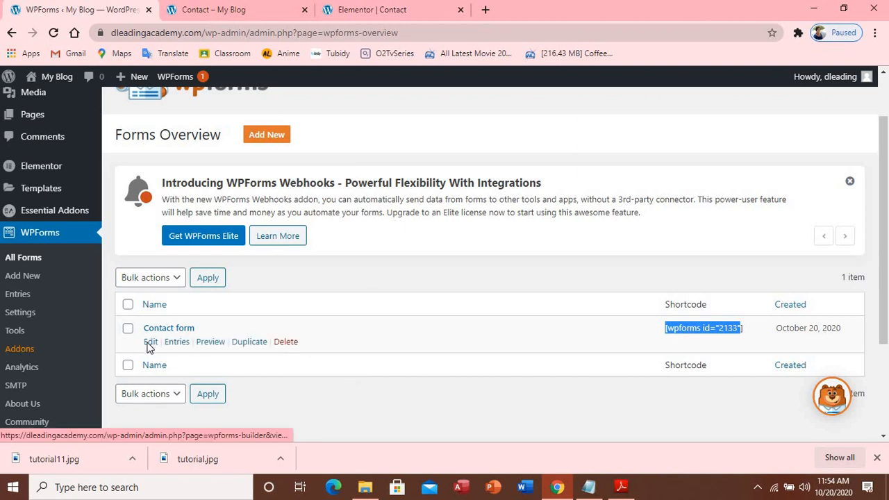
click(151, 341)
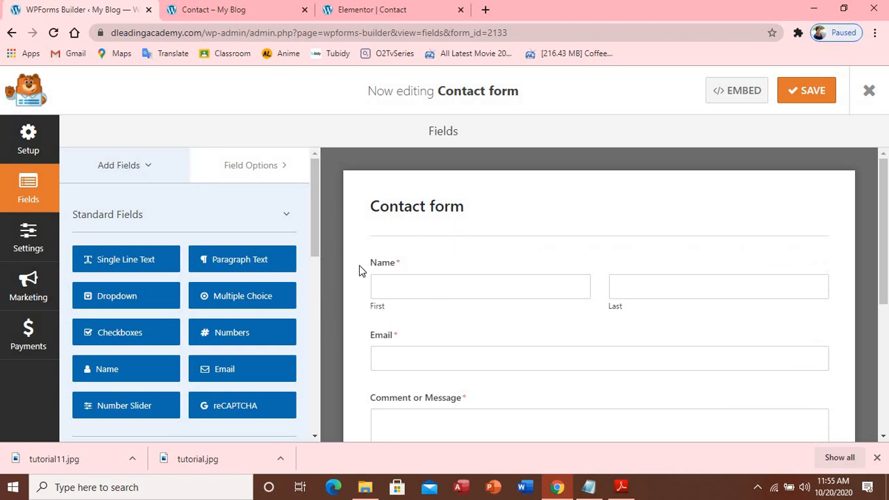
Change the Form Name in General settings to 'Get in Touch With Me', fixing capitalisation
click(396, 216)
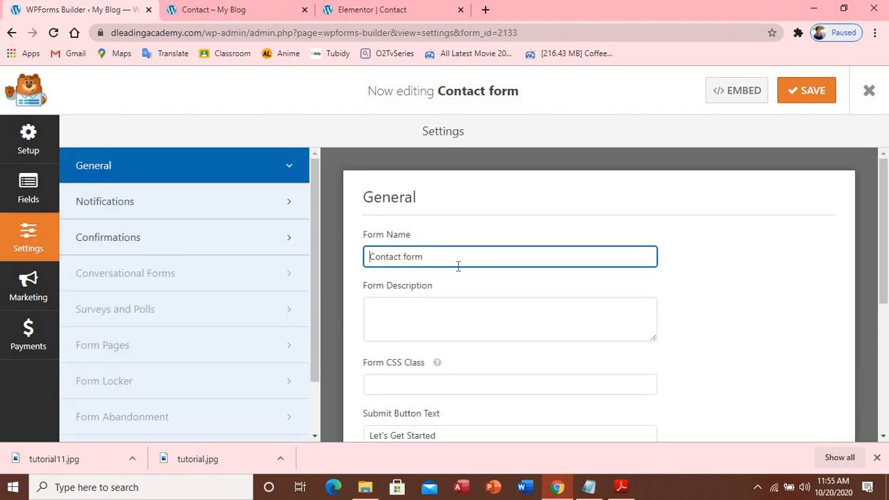
text(G)
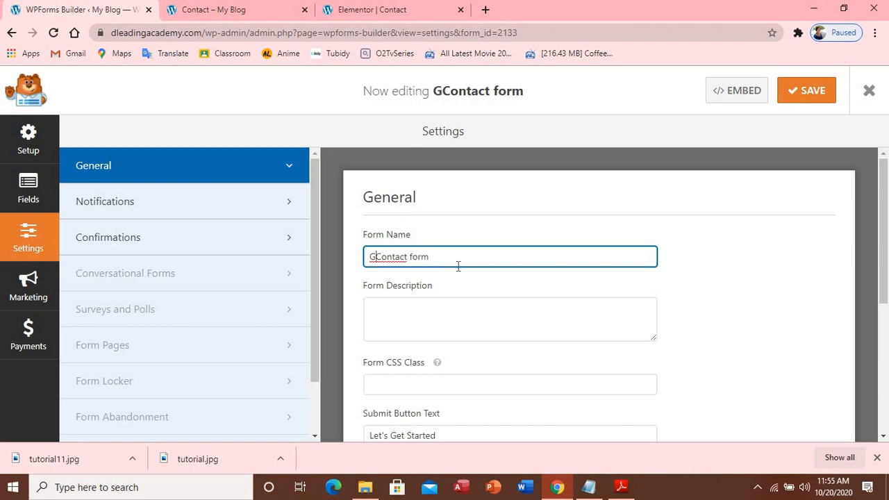
drag(437, 264, 357, 273)
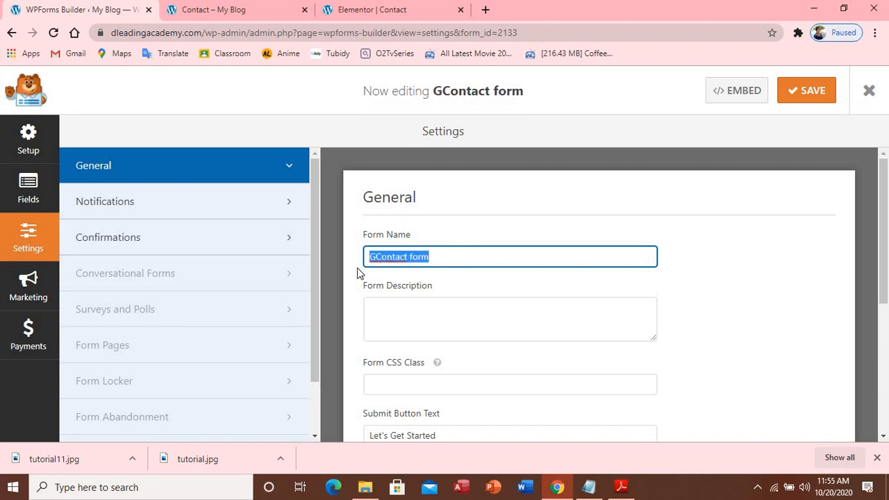
text(g)
key(BackSpace)
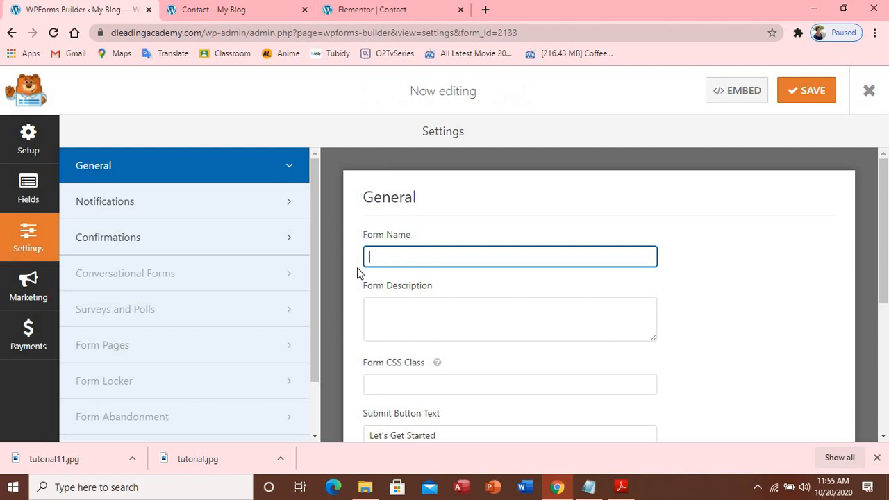
text(Get )
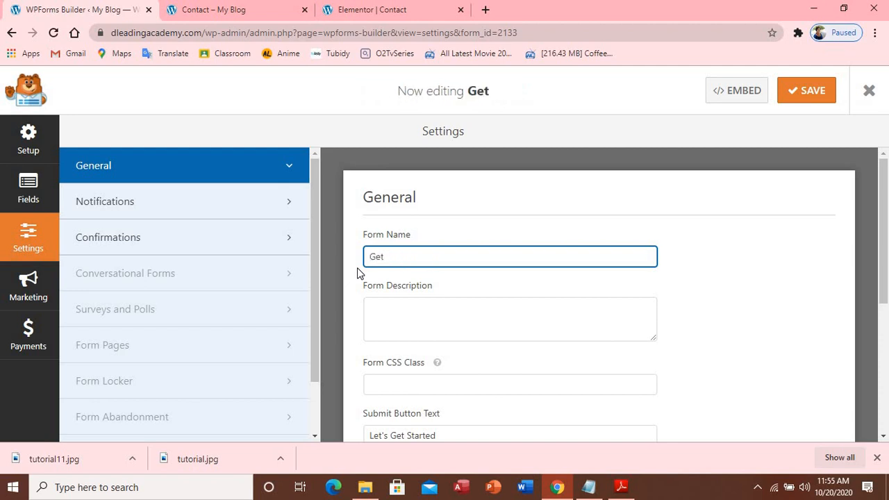
text(in Tou)
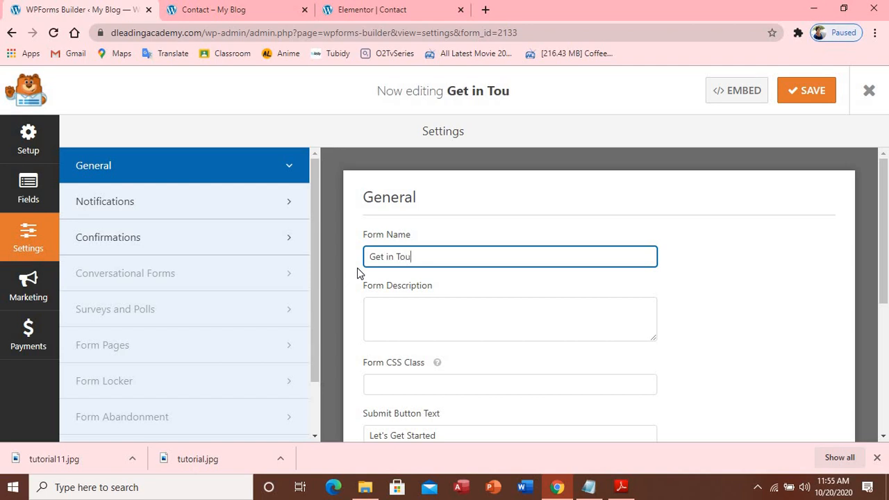
text(ch w)
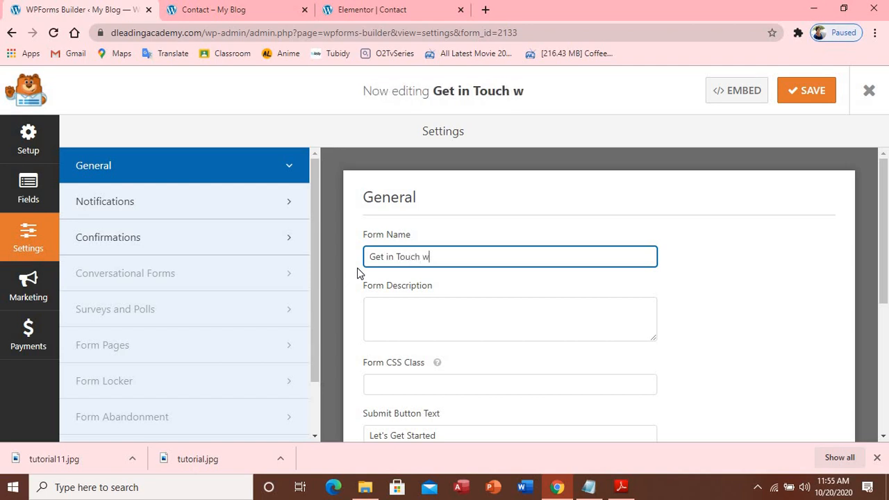
text(ith me)
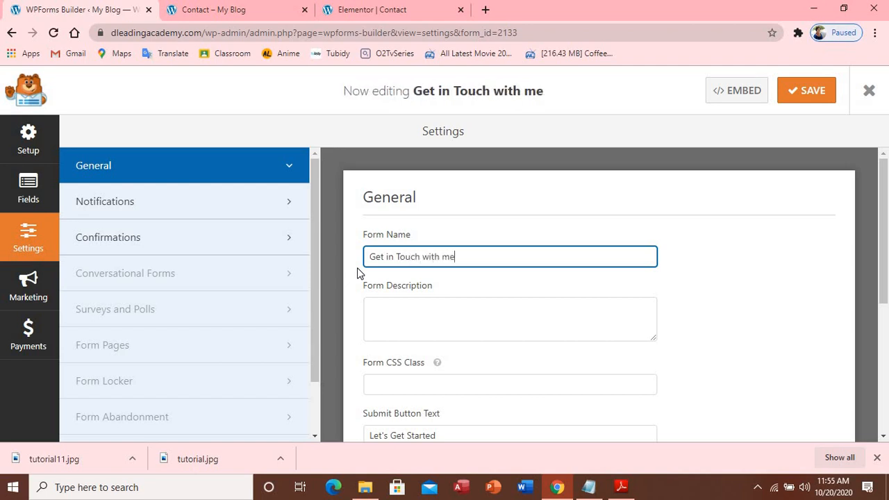
key(BackSpace)
key(BackSpace)
text(Me)
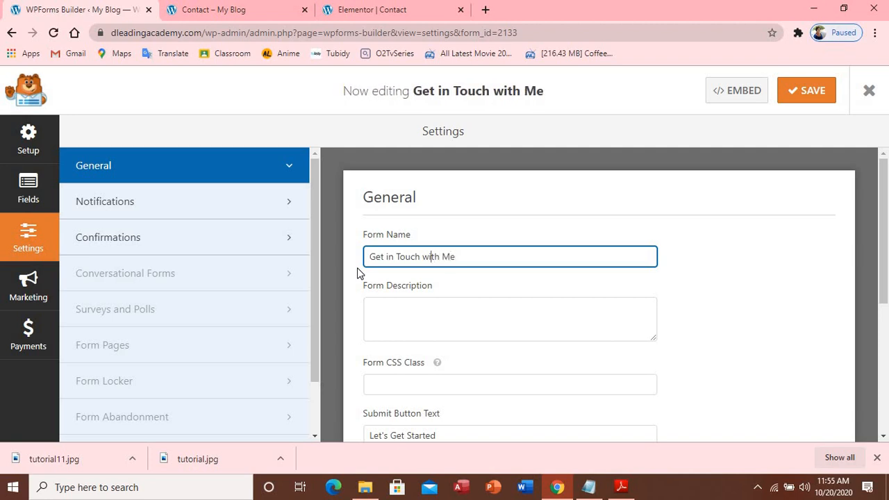
key(BackSpace)
text(W)
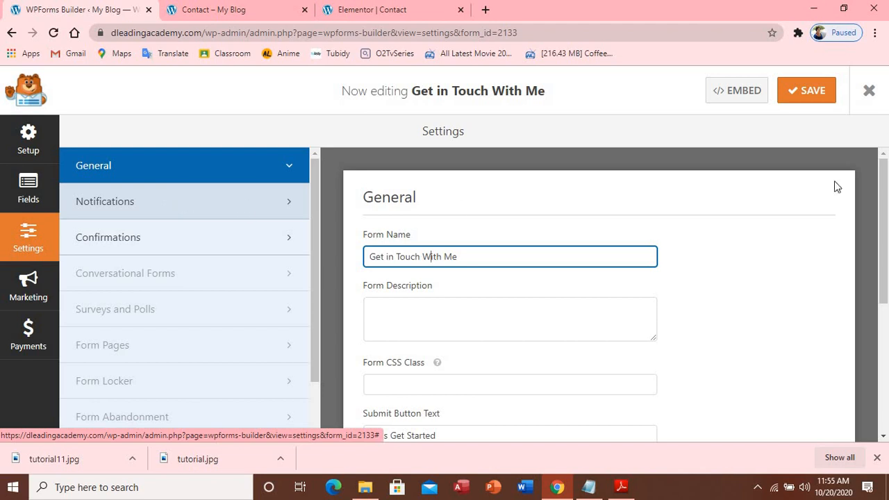
Save the form, replace {admin_email} in the notification Send To address with your email, and save
click(817, 99)
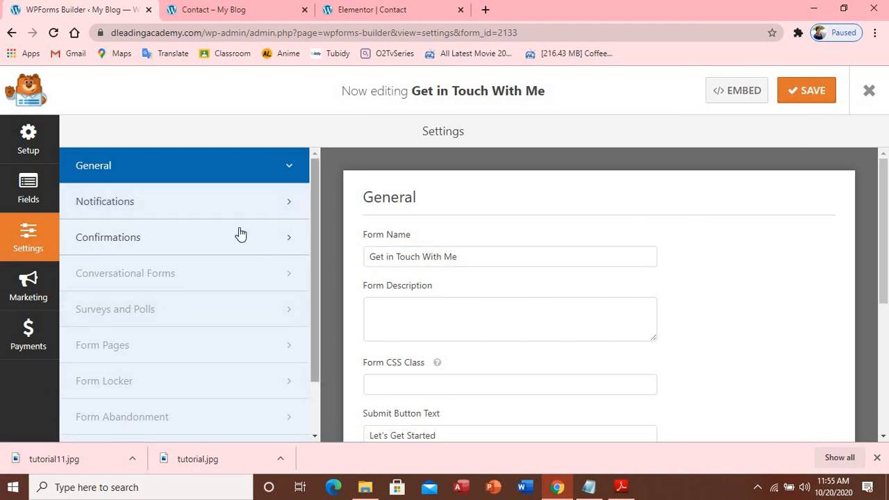
click(284, 203)
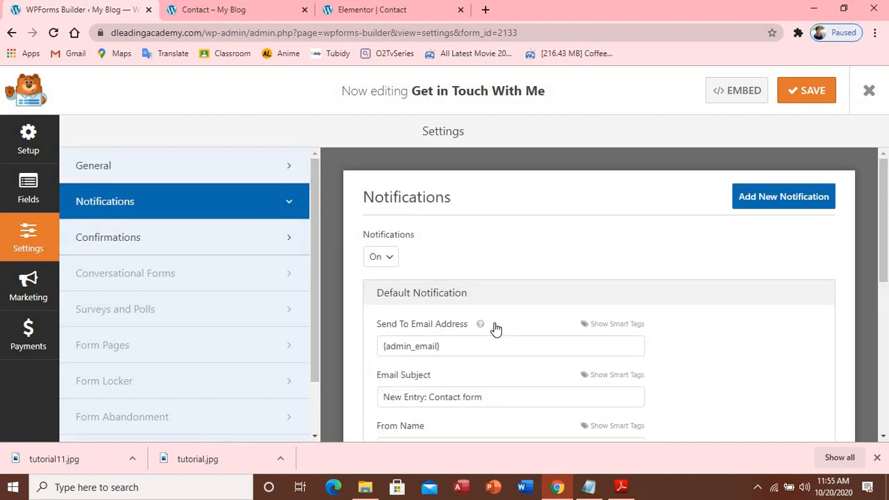
scroll(496, 330, down, 1)
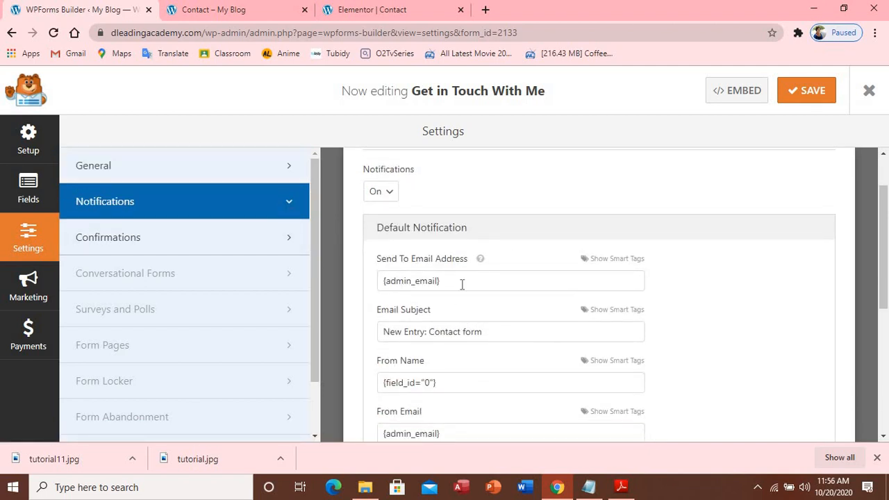
drag(450, 285, 393, 291)
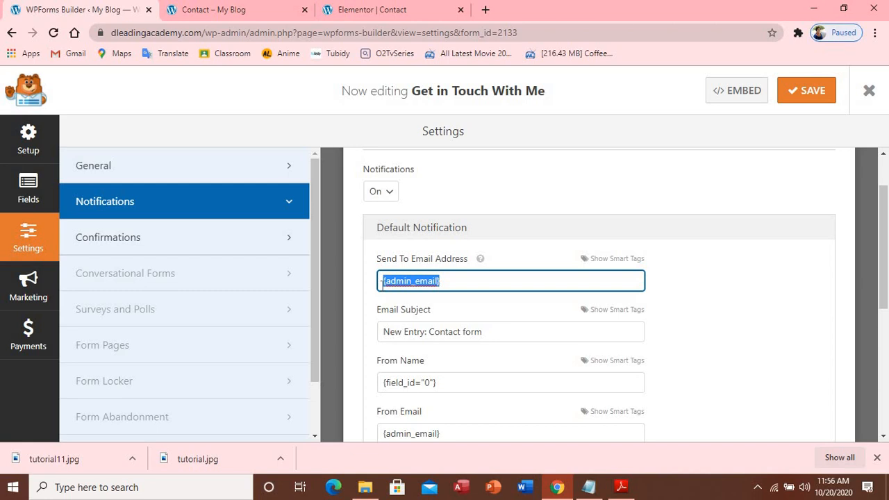
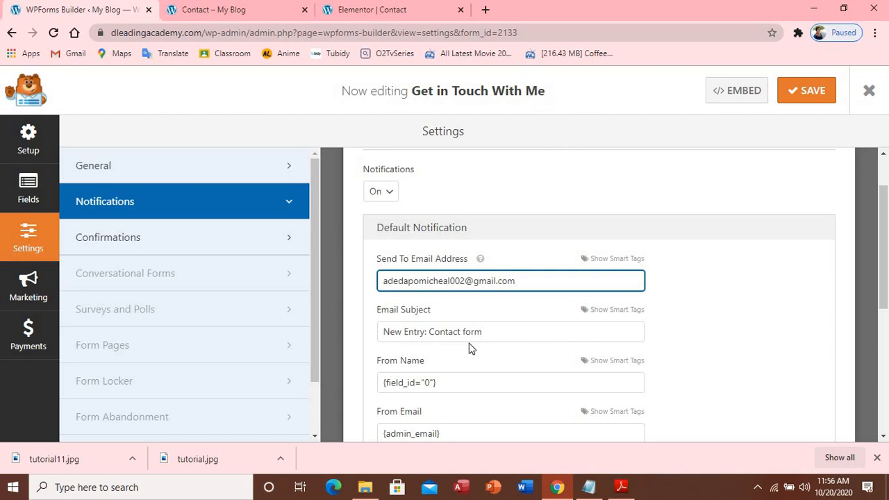
scroll(497, 335, down, 3)
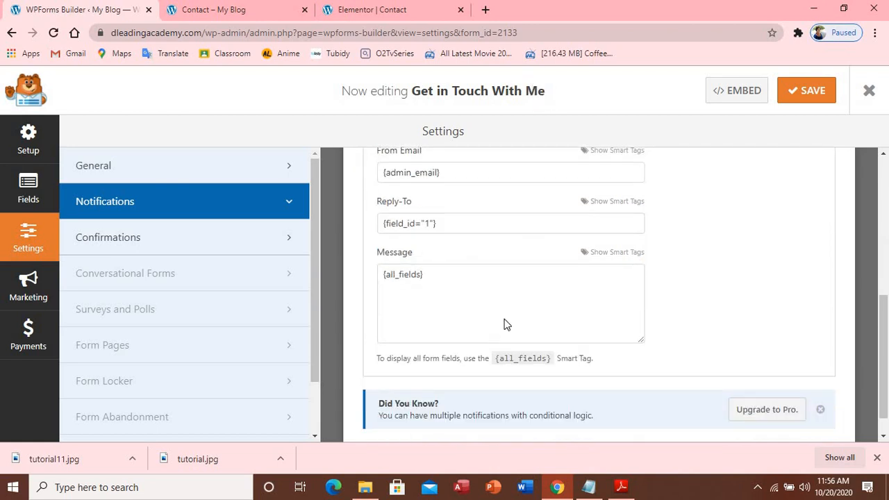
scroll(506, 320, up, 5)
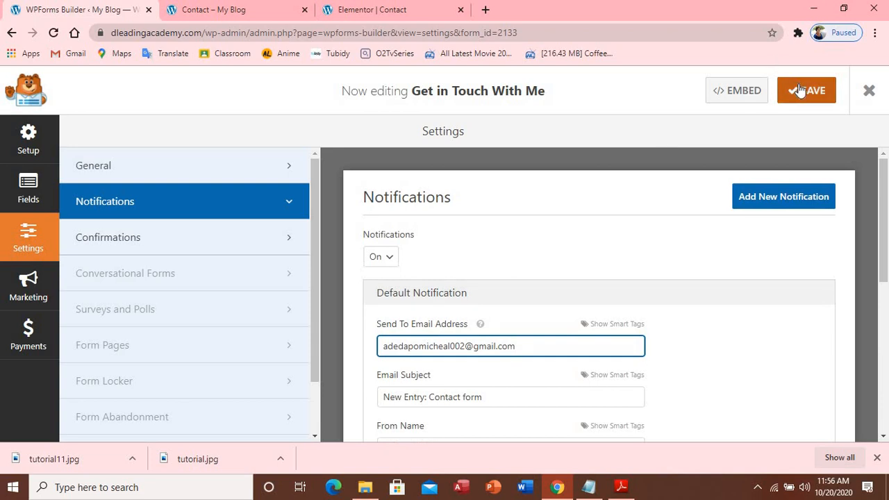
click(805, 90)
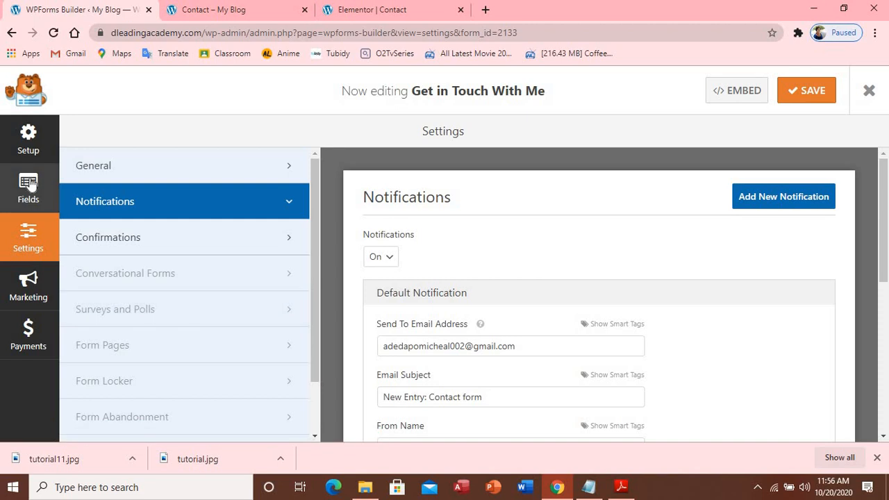
In the Fields editor, try adding a Fancy Fields Phone field and dismiss its PRO-only notice
click(29, 139)
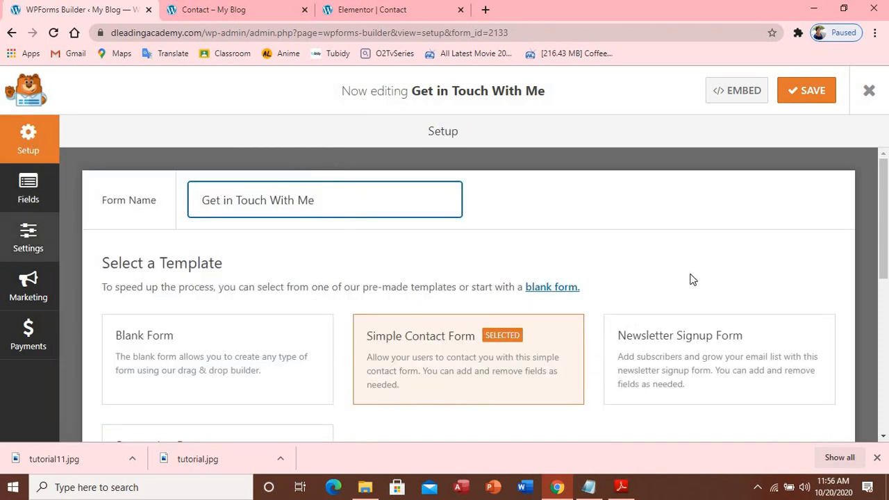
click(39, 186)
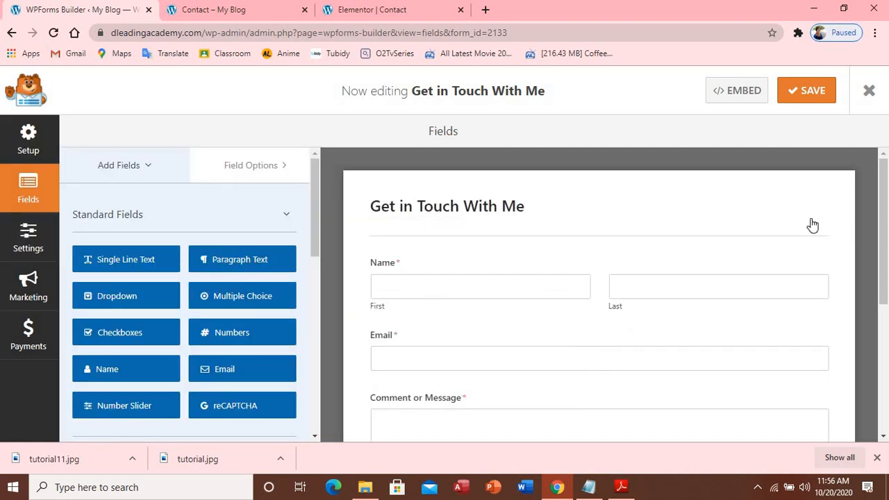
scroll(813, 224, down, 3)
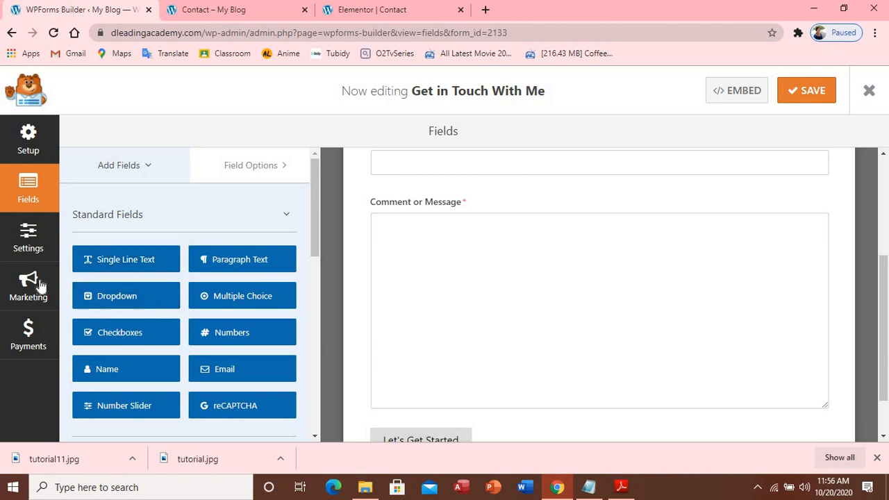
drag(313, 235, 325, 302)
click(171, 292)
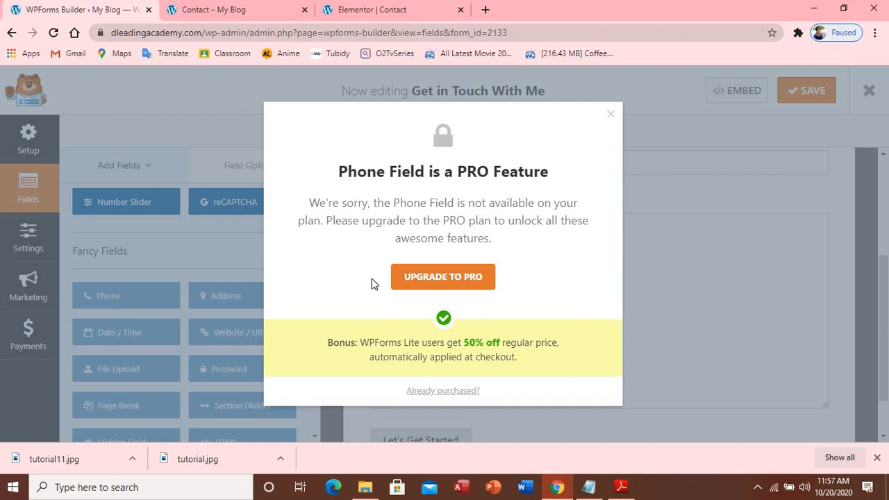
click(611, 115)
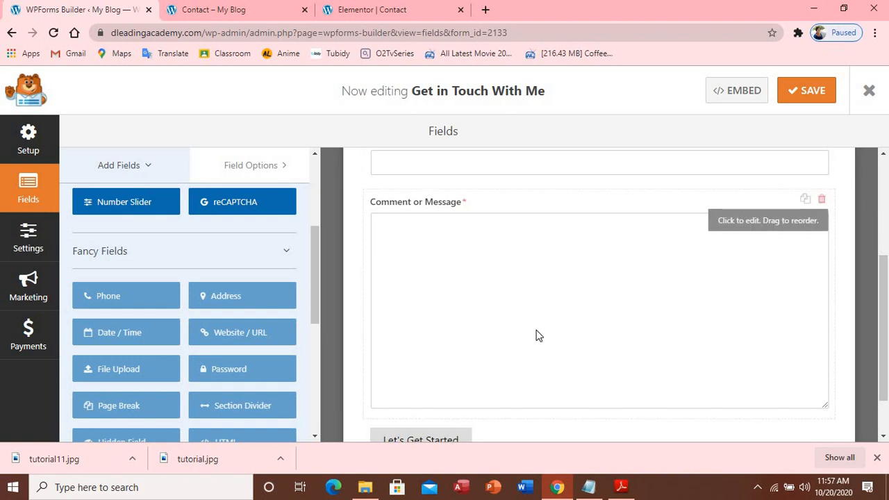
Select the Name field and try moving Email above it, then restore Name on top
scroll(536, 335, up, 3)
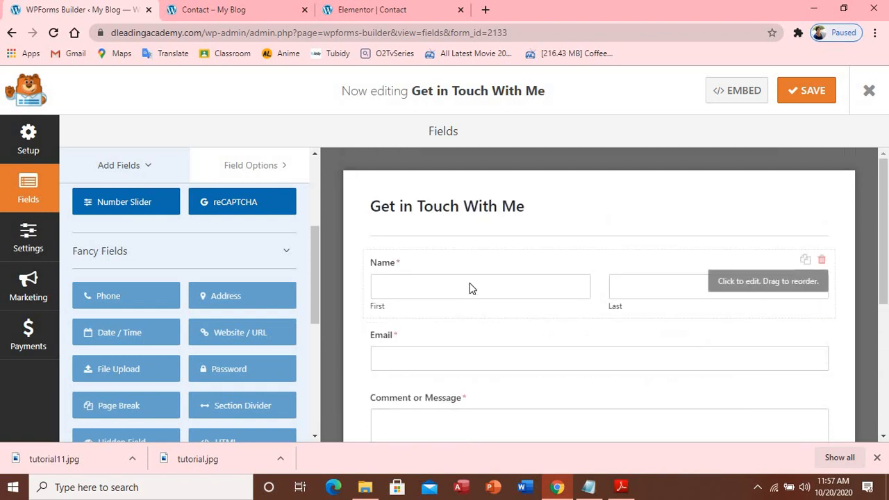
right_click(469, 283)
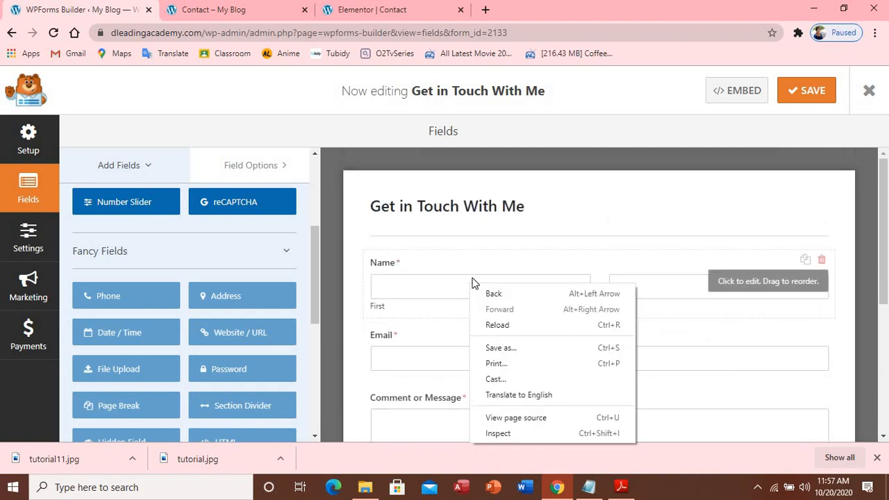
click(436, 286)
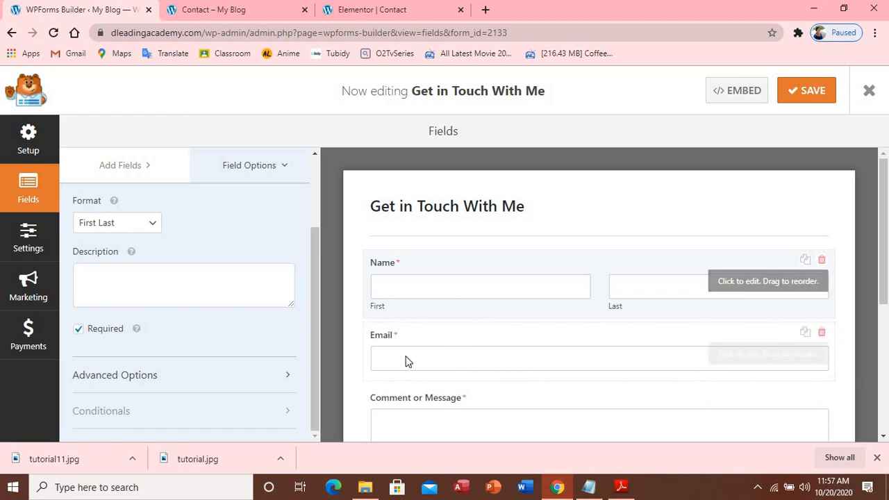
drag(435, 327, 453, 272)
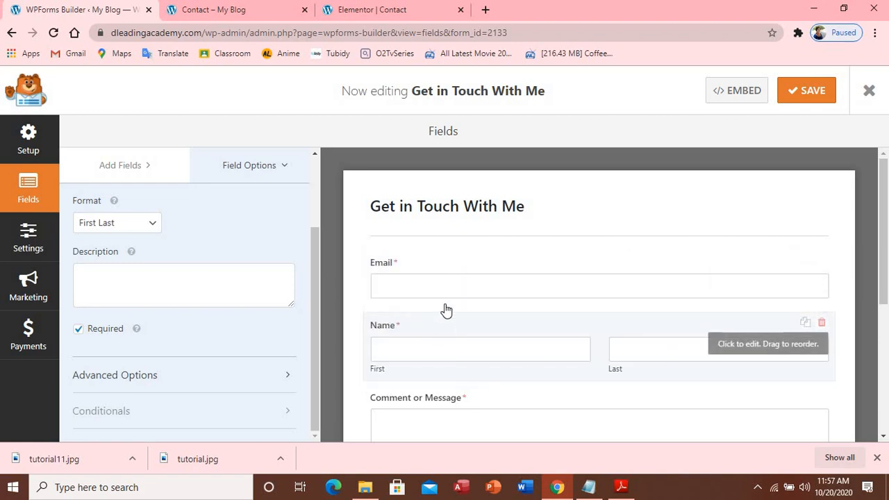
drag(447, 310, 451, 261)
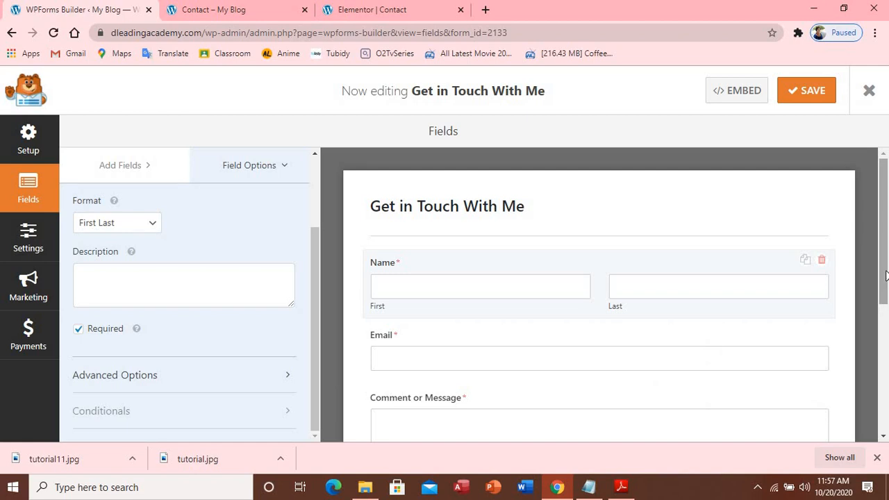
Save the field layout and return to the WPForms Forms Overview list
drag(886, 276, 884, 339)
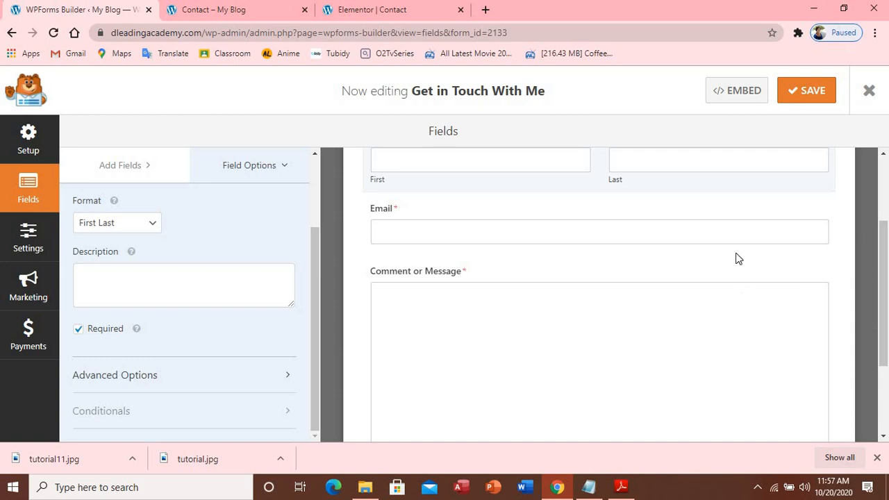
click(794, 90)
click(13, 33)
click(10, 33)
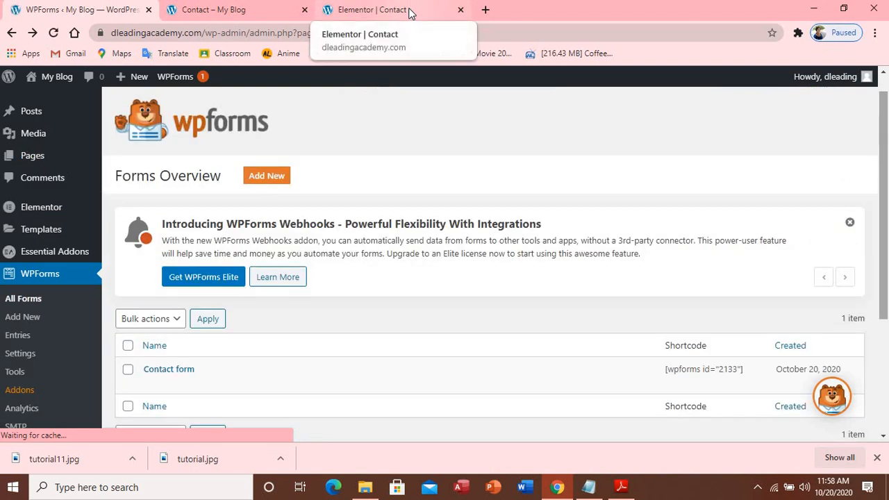
Copy the Contact form's shortcode [wpforms id="2133"] from the Forms Overview
click(409, 14)
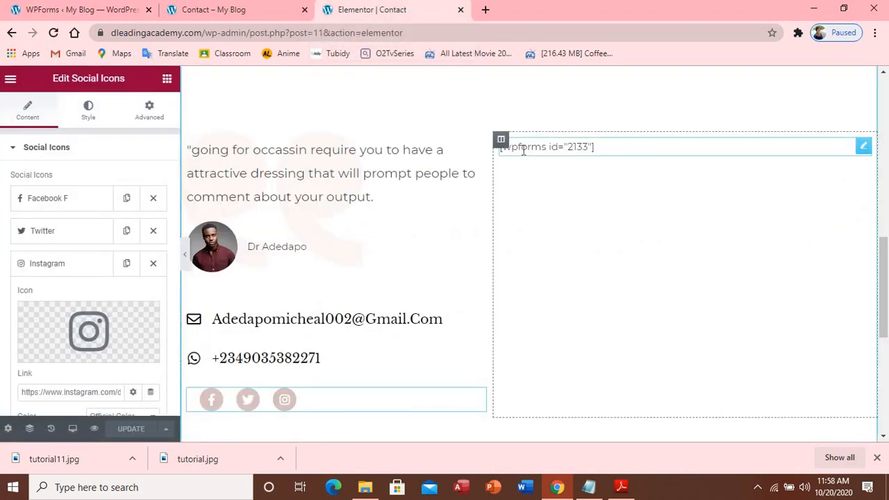
click(556, 146)
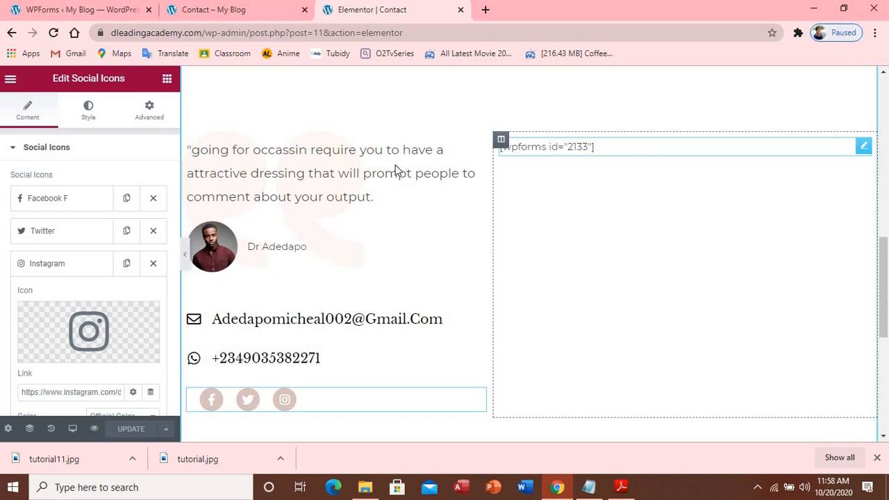
click(82, 10)
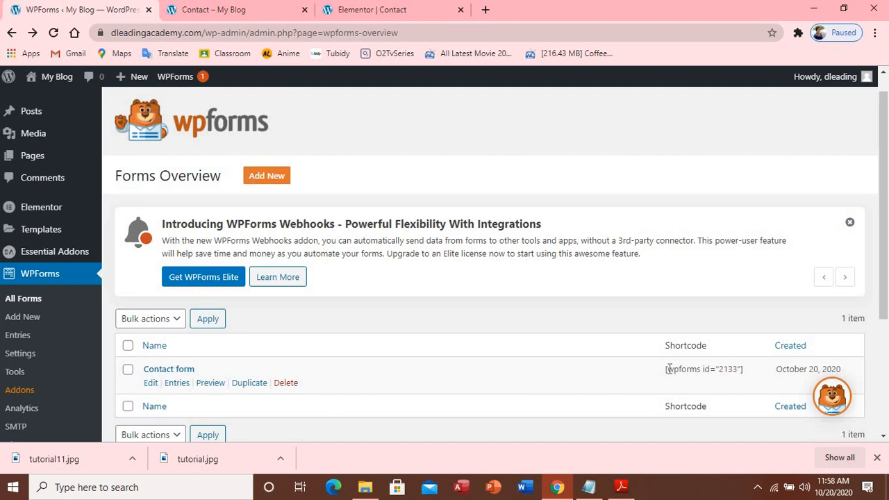
drag(667, 371, 747, 373)
key(ctrl+c)
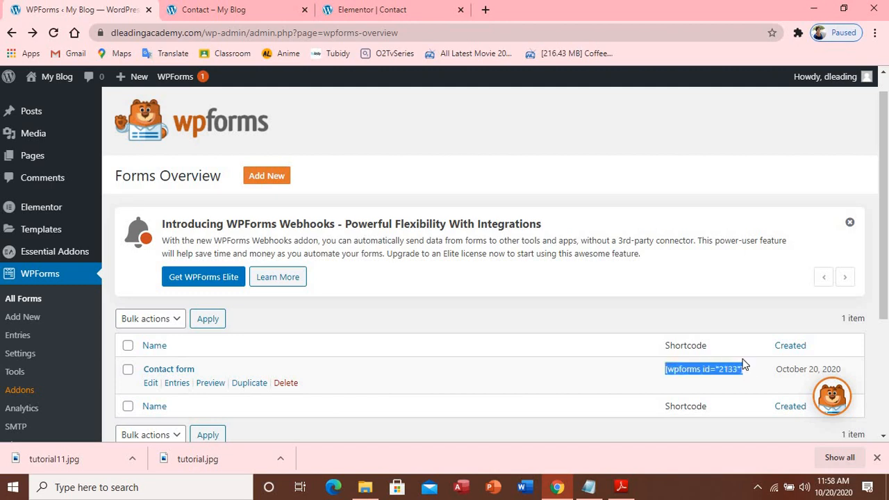
Erase the shortcode from the Elementor HTML Code box, update the page, and view the live Contact page
click(377, 14)
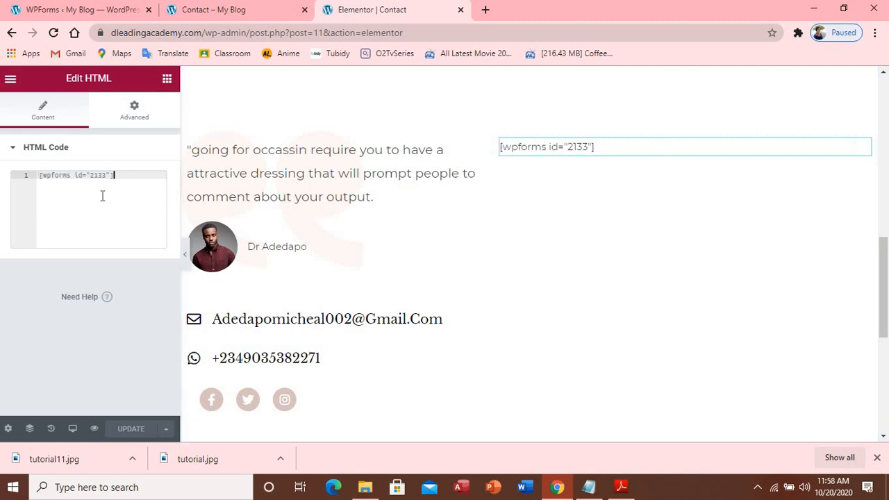
key(BackSpace)
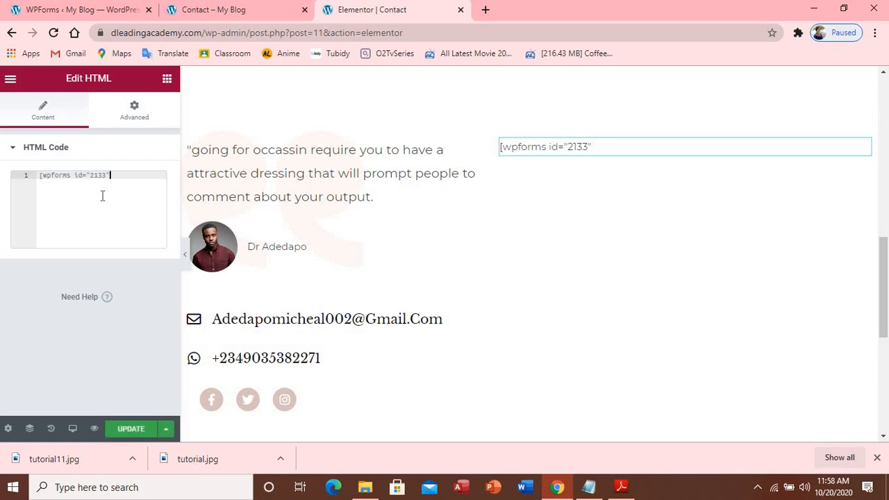
key(BackSpace)
key(BackSpace)
key(BackSpace)
key(BackSpace)
key(BackSpace)
key(BackSpace)
key(BackSpace)
key(BackSpace)
key(BackSpace)
key(BackSpace)
key(BackSpace)
key(BackSpace)
key(BackSpace)
key(BackSpace)
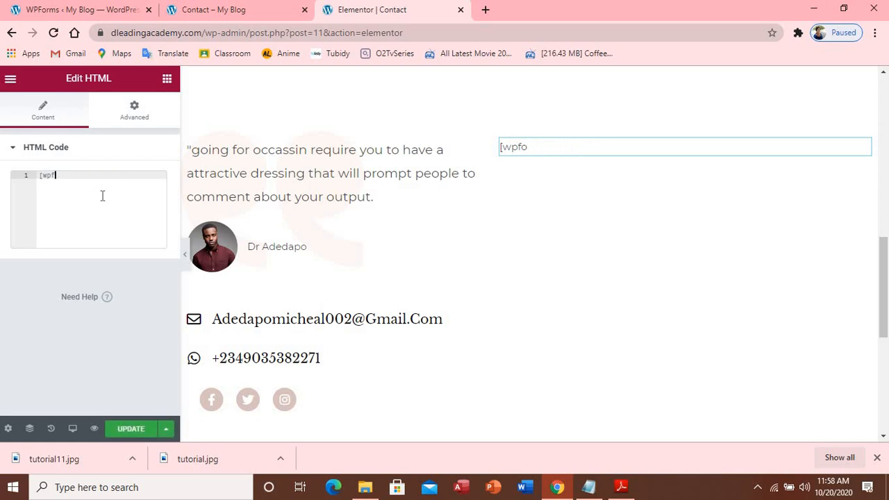
key(BackSpace)
key(BackSpace)
key(BackSpace)
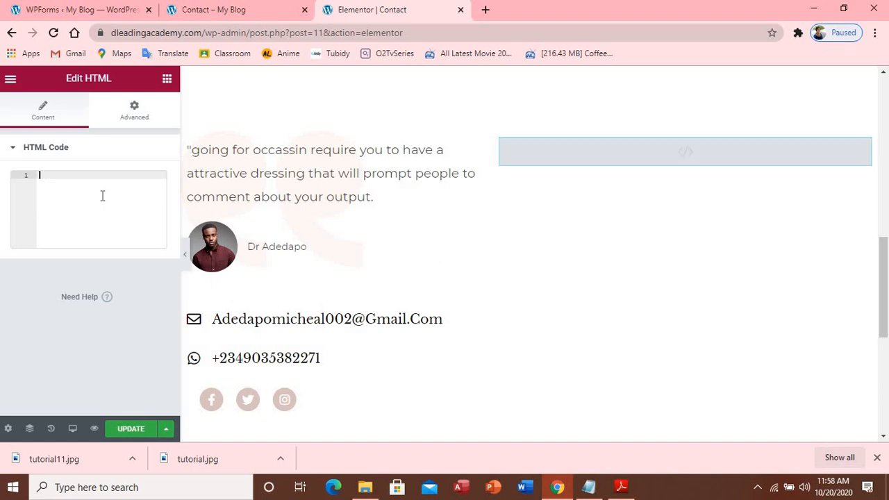
click(137, 430)
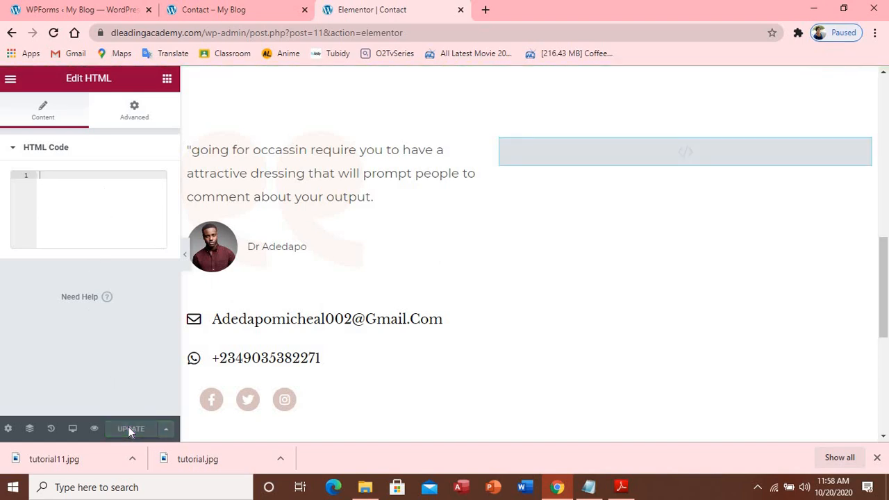
click(185, 22)
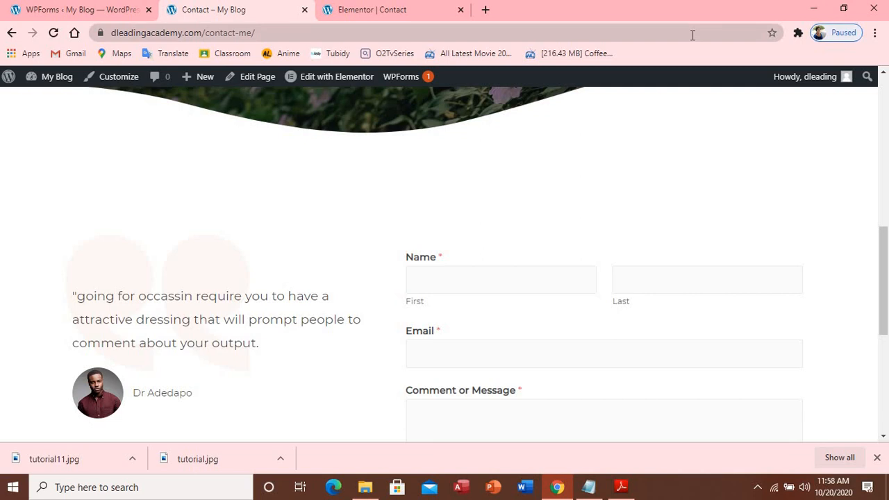
Paste [wpforms id="2133"] back into the HTML widget, update, and reload the live Contact page
key(F5)
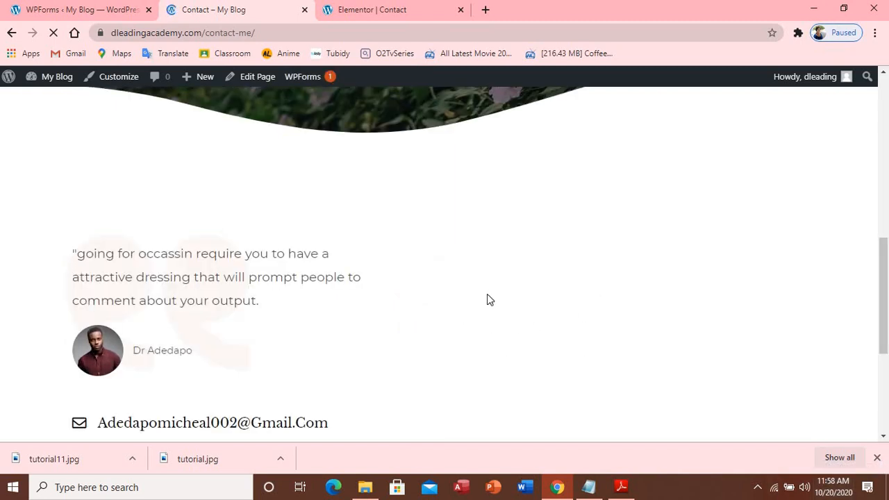
click(367, 13)
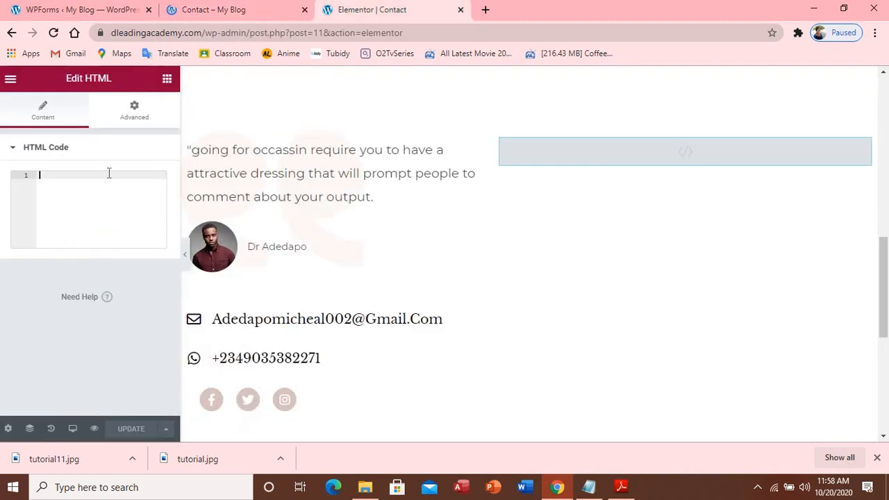
key(ctrl+v)
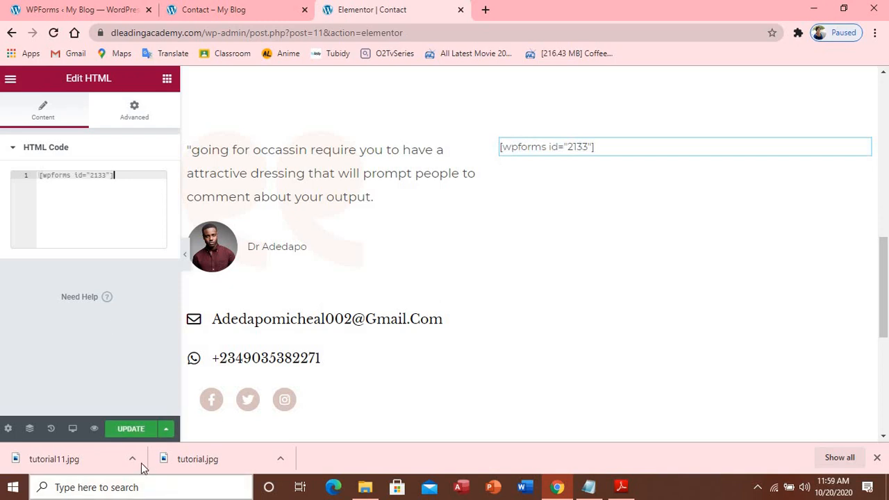
click(128, 431)
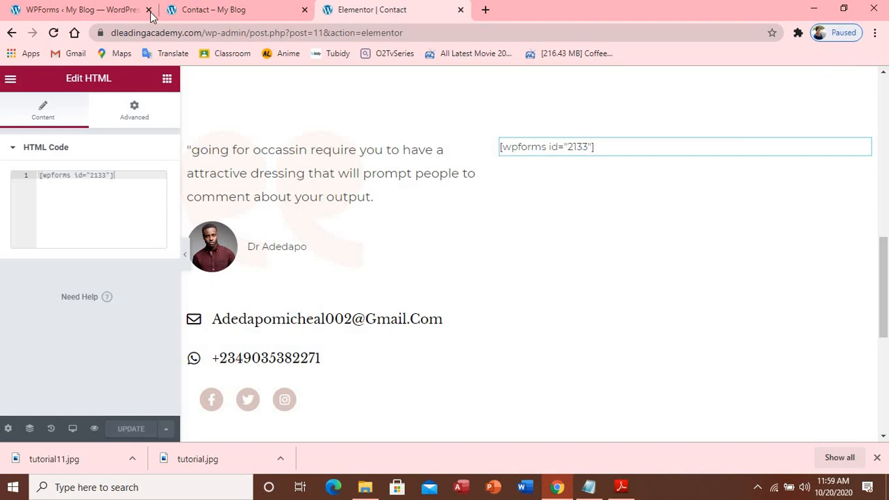
click(187, 9)
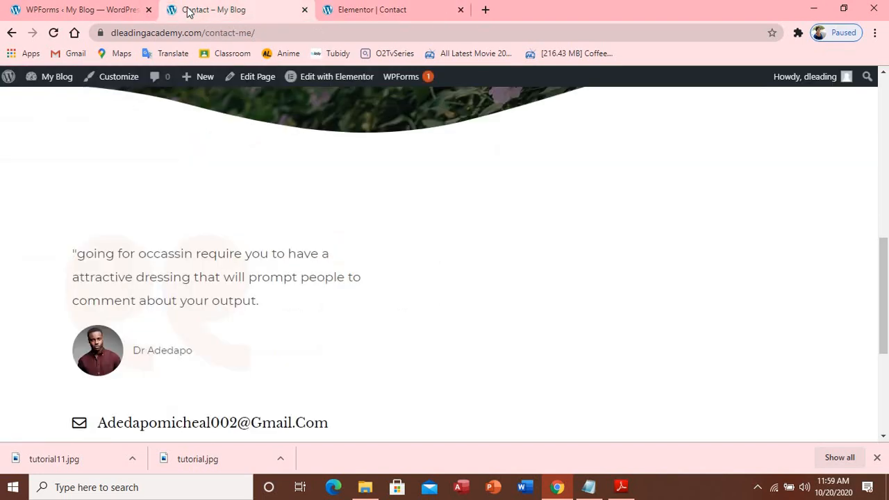
click(55, 33)
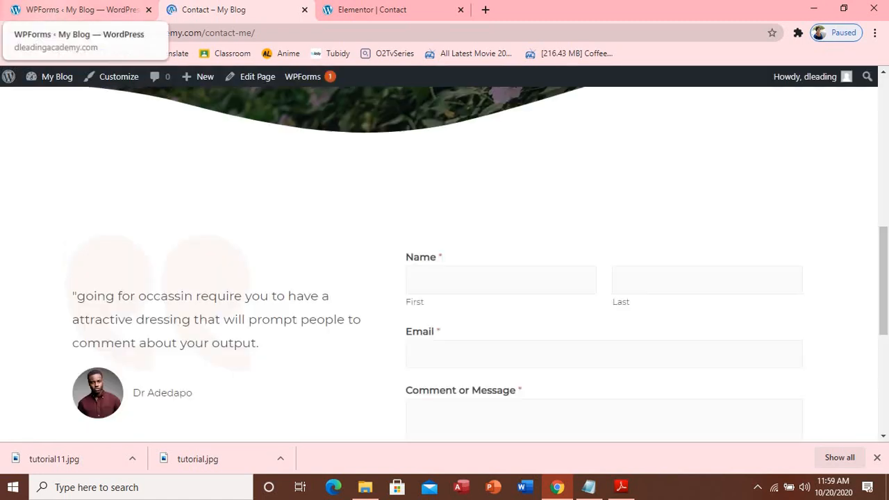
Enter a test first name and last name in the contact form
click(512, 287)
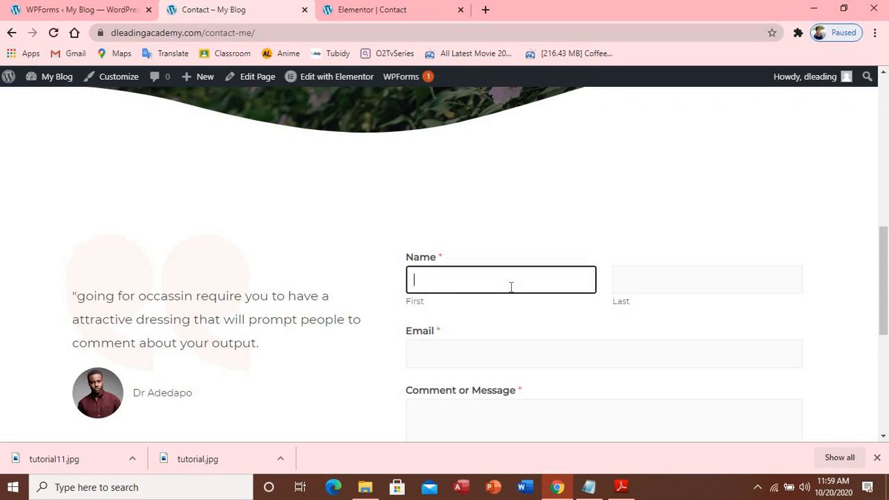
key(Tab)
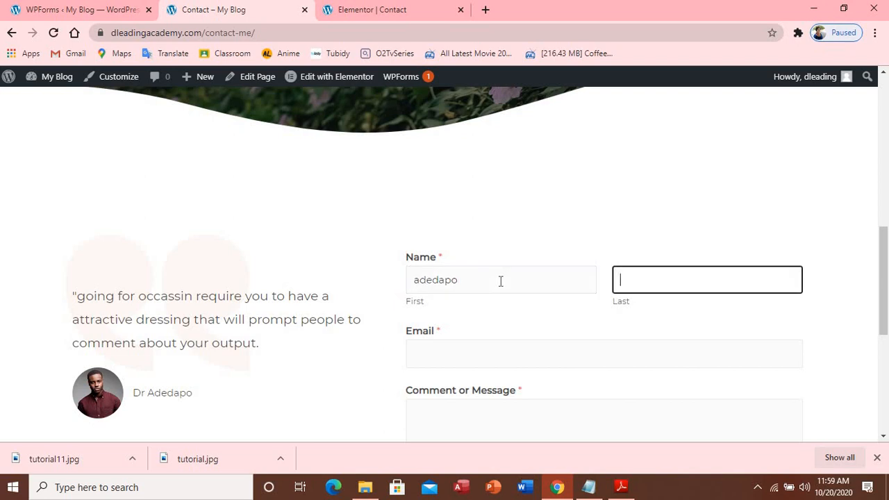
Enter the test e-mail address and the message 'i love this website, and i love all your article'
click(446, 351)
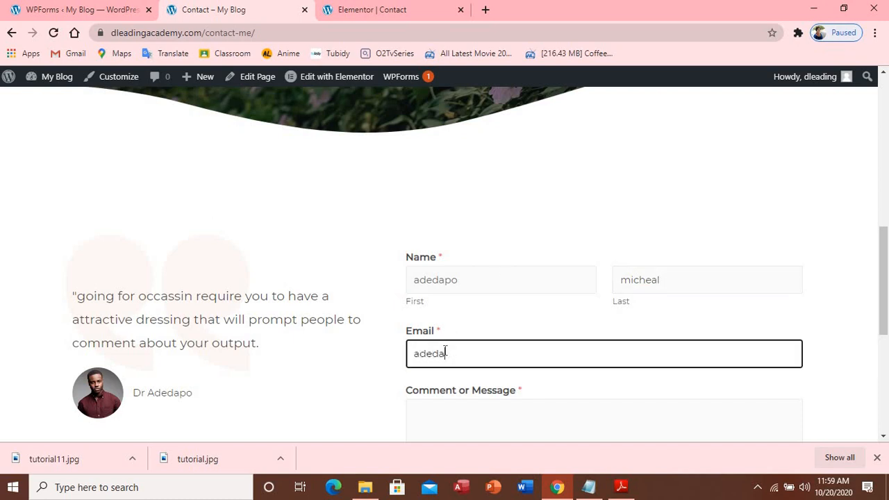
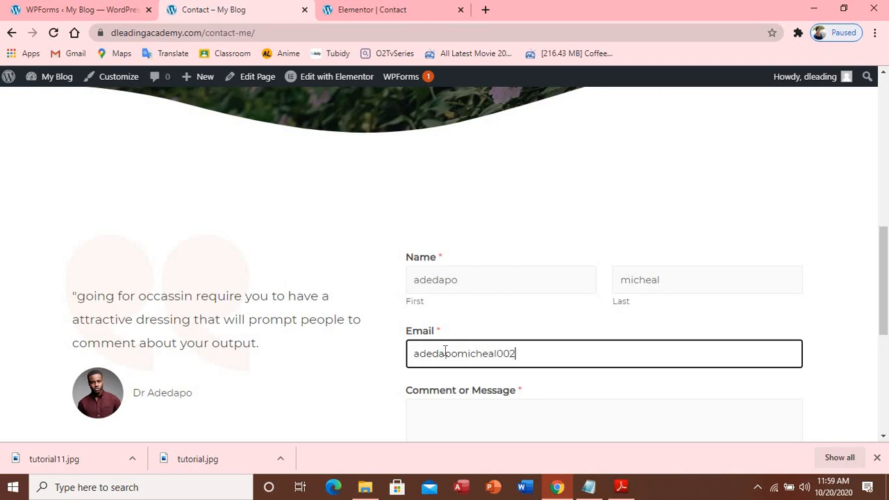
click(440, 428)
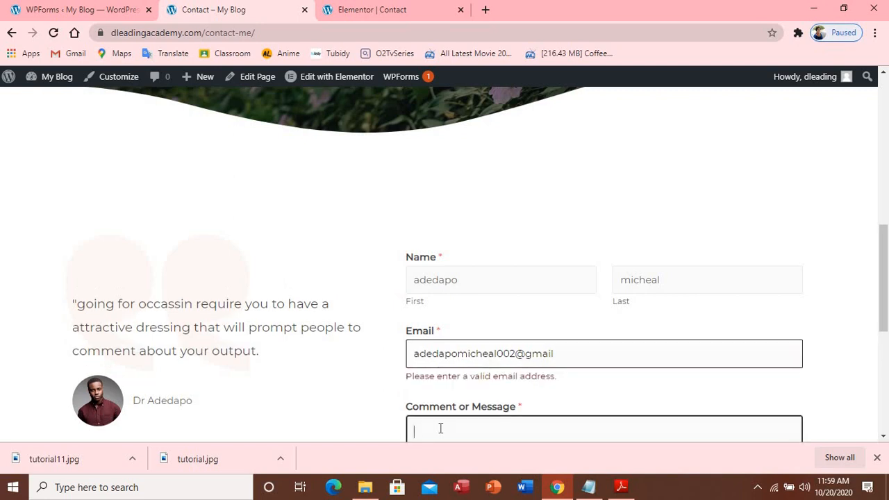
text(i love this)
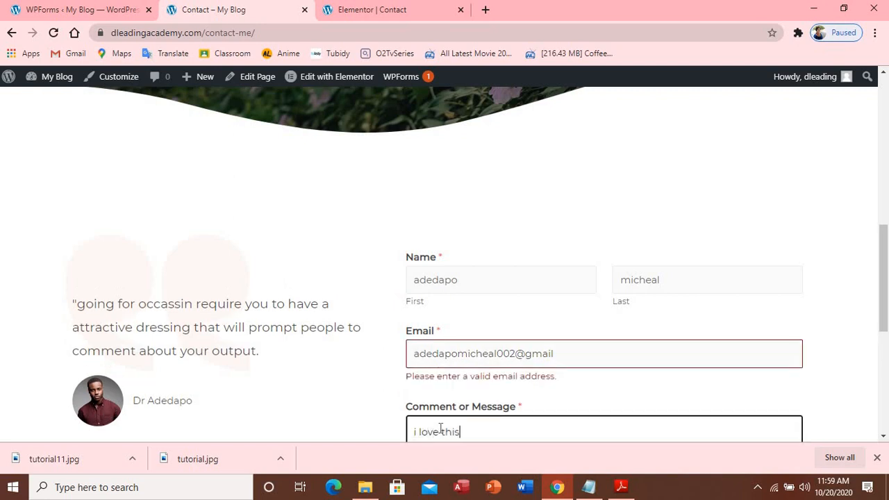
text( website)
text(, and i lo)
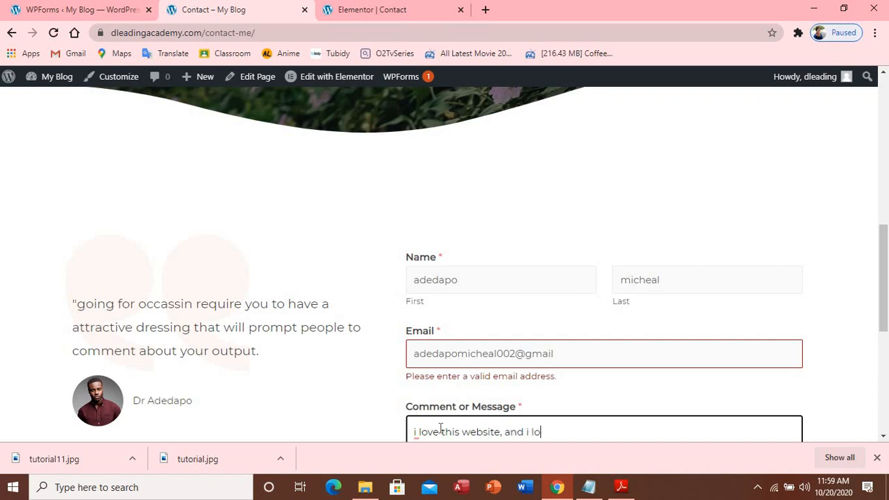
text(ve all your article)
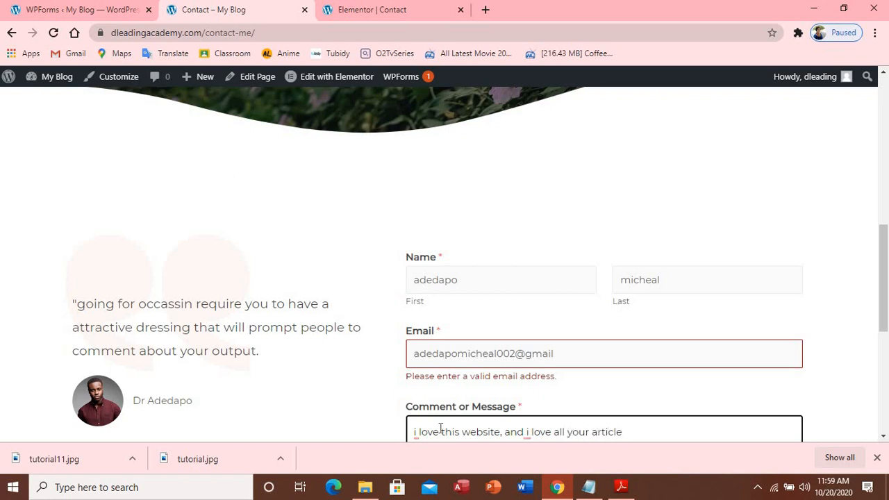
Accept the capital 'I' correction, complete the e-mail address, and submit the form
mouse_move(528, 432)
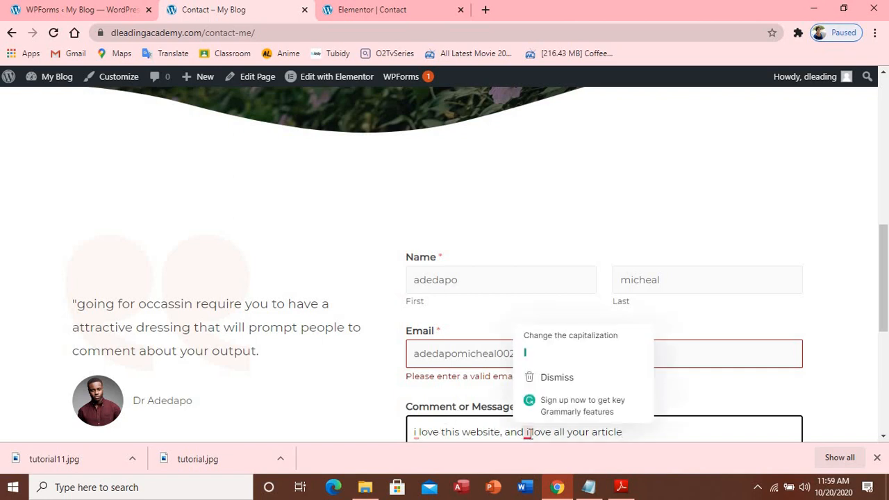
click(545, 353)
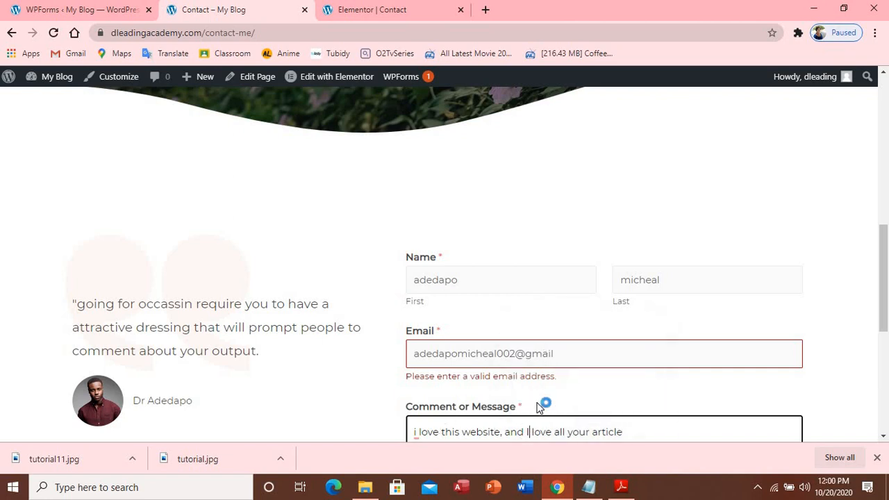
click(566, 354)
text(.com)
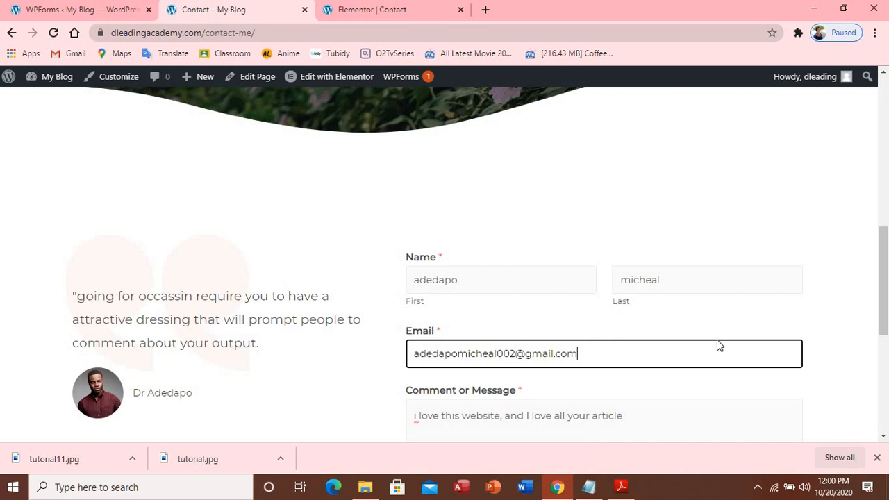
drag(883, 313, 887, 376)
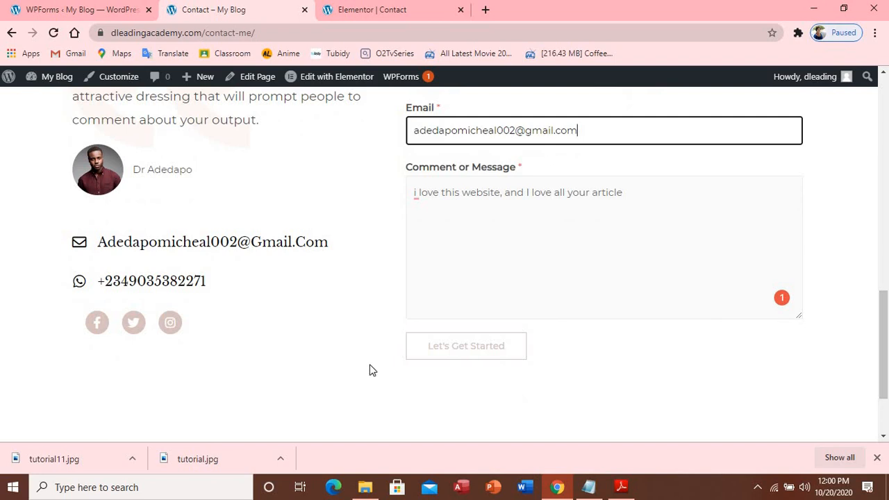
click(460, 351)
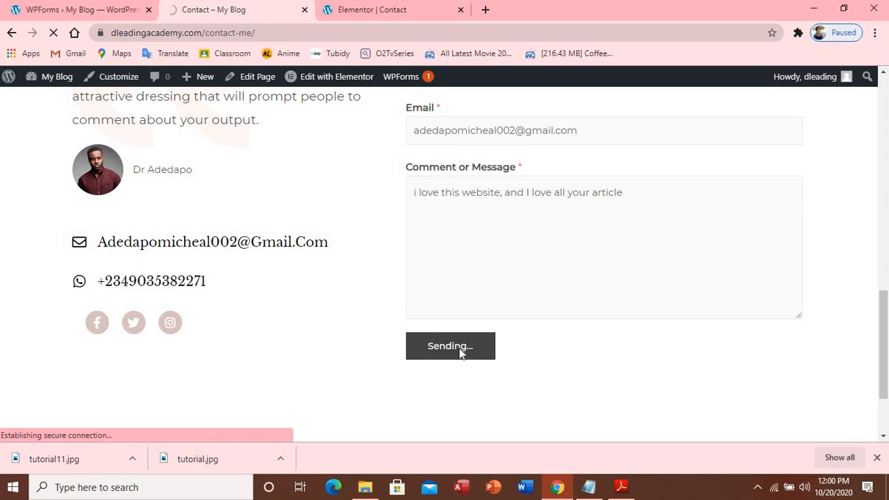
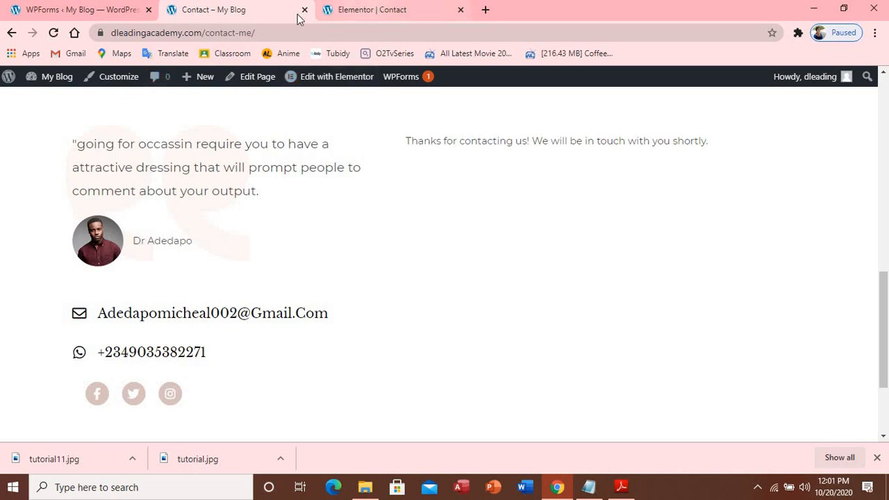
Switch back to the Elementor editor for the Contact page with its wpforms shortcode
click(421, 12)
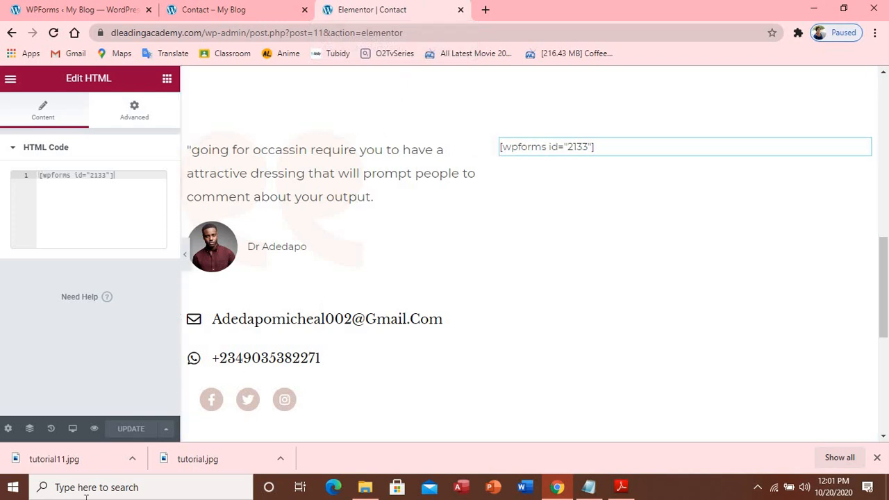
Preview the Contact page at tablet width, then mobile width, scrolling through the hero and contact sections
click(73, 429)
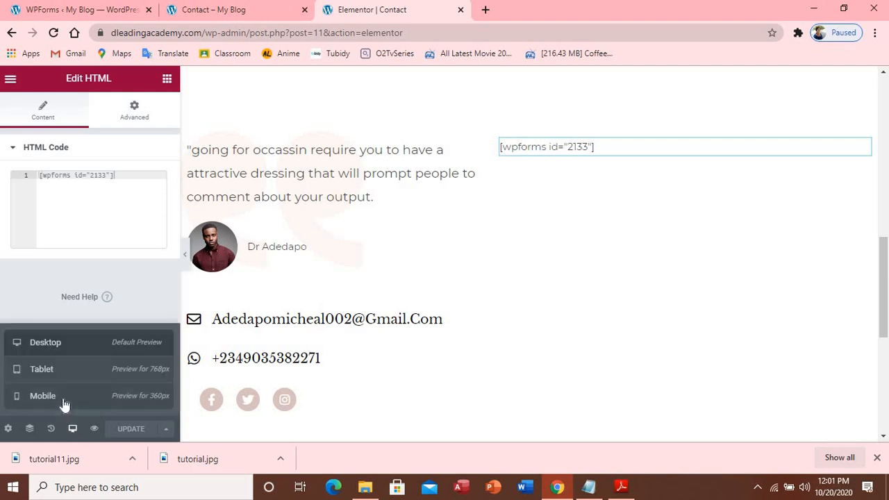
click(65, 376)
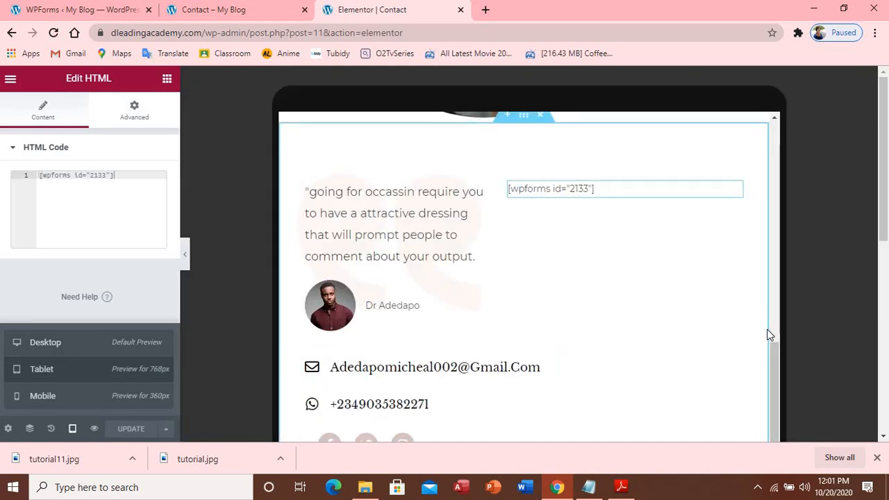
scroll(772, 345, up, 10)
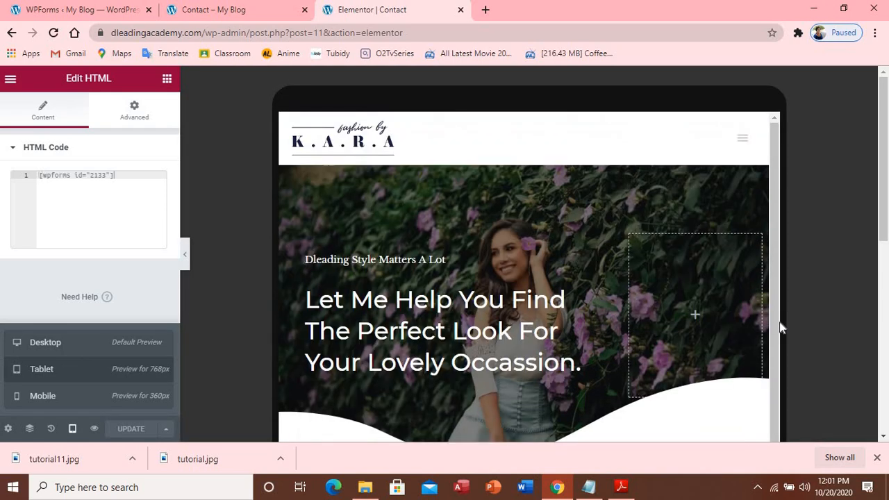
scroll(779, 326, down, 10)
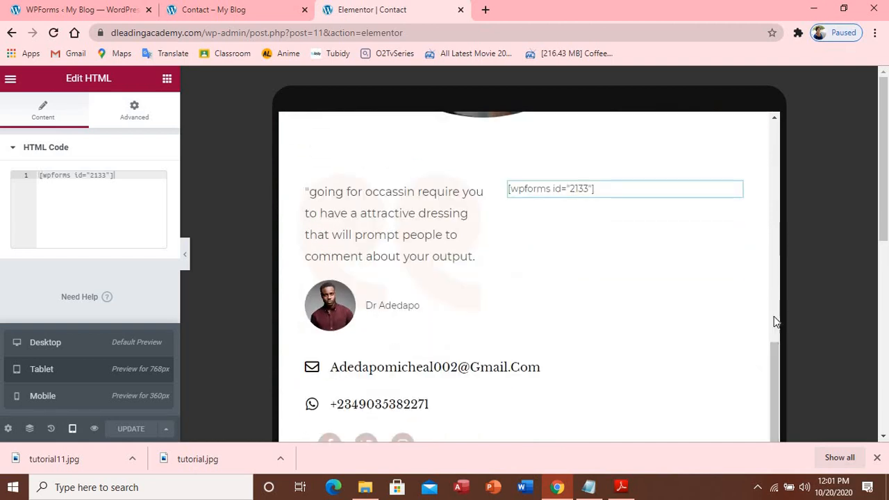
click(37, 403)
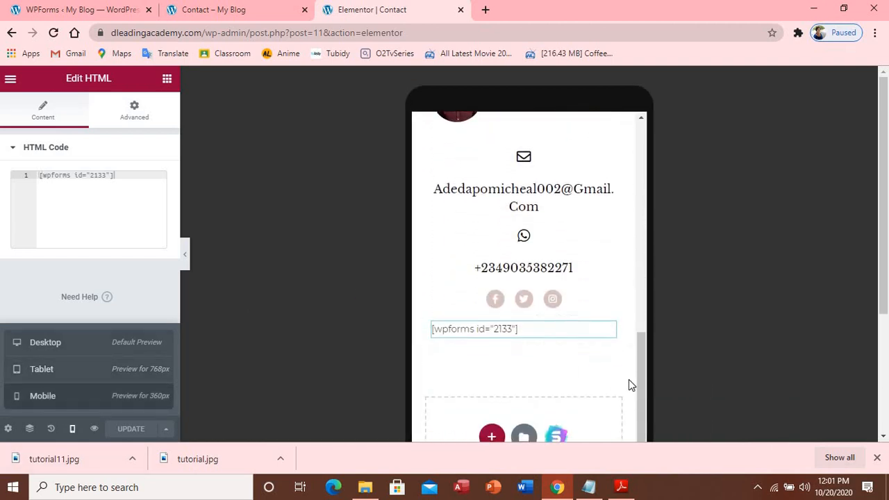
scroll(643, 373, up, 3)
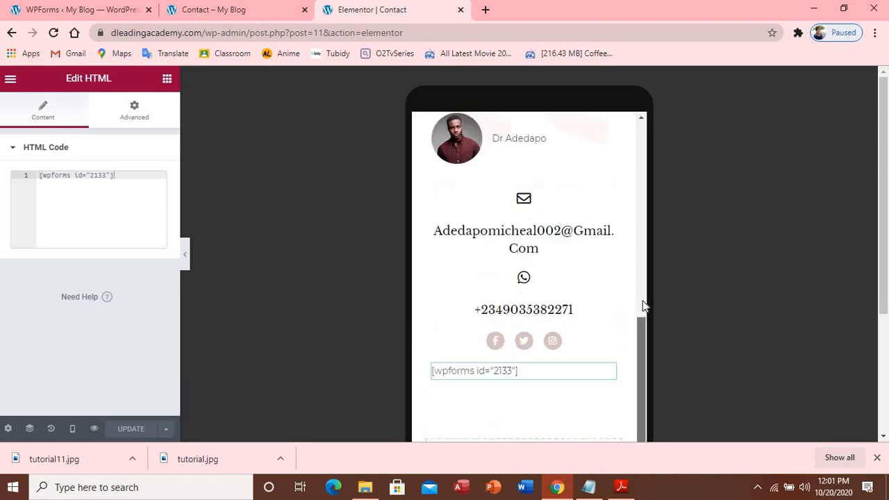
scroll(639, 209, up, 5)
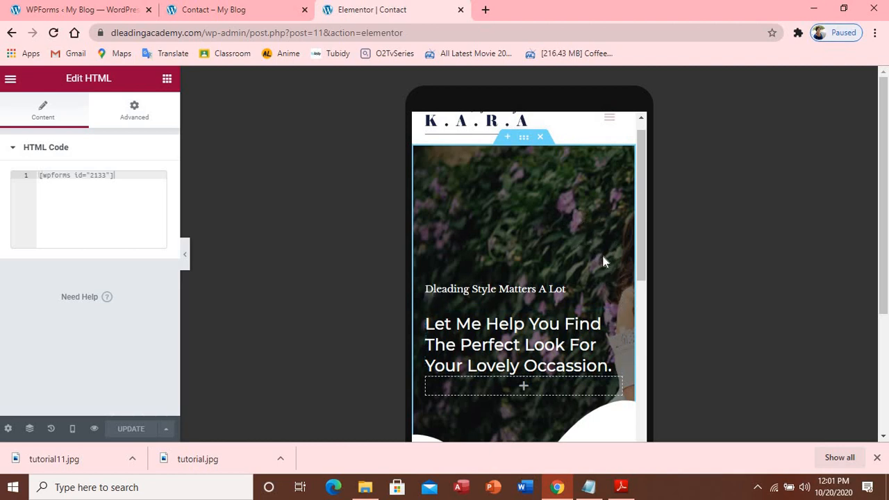
Set the mobile hero section's background image position to Center Center
click(525, 138)
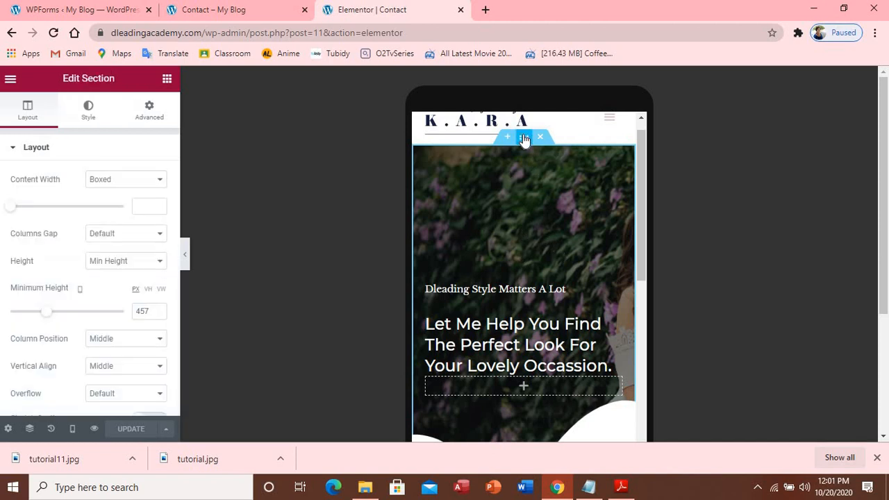
click(89, 109)
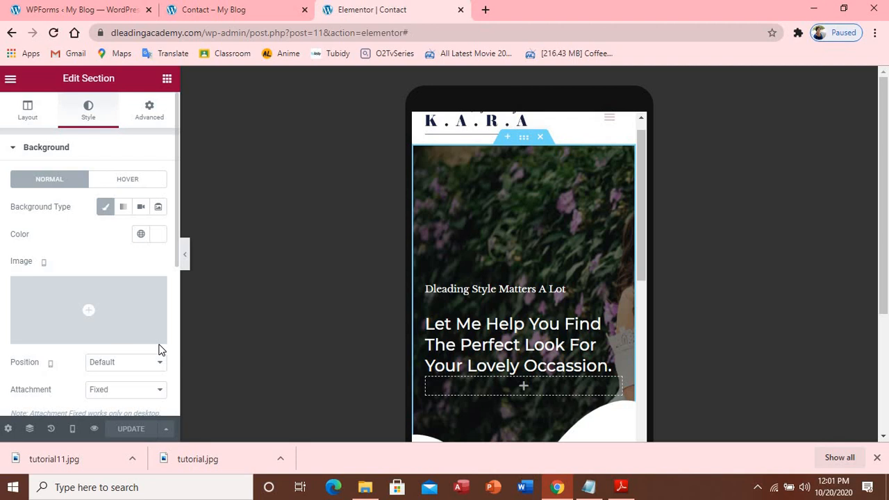
scroll(158, 350, down, 2)
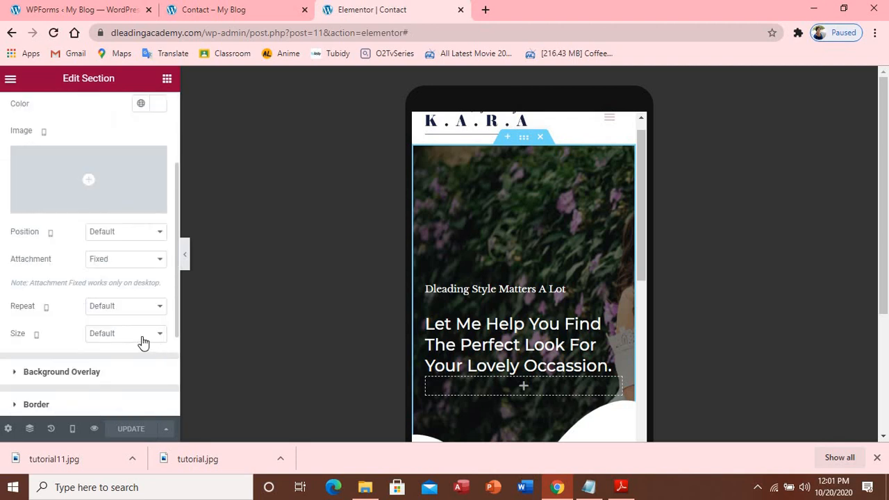
click(159, 240)
key(Escape)
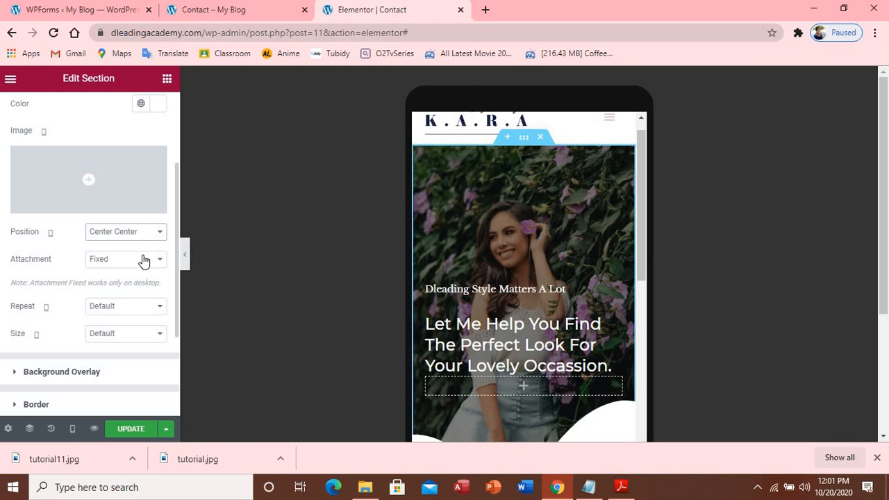
Save the page with Update and recheck the mobile preview
click(139, 428)
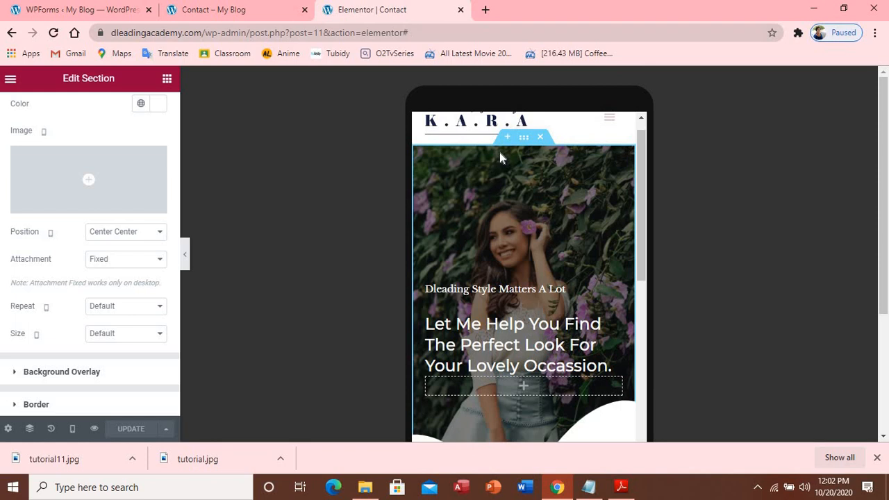
scroll(538, 99, down, 10)
scroll(540, 92, up, 10)
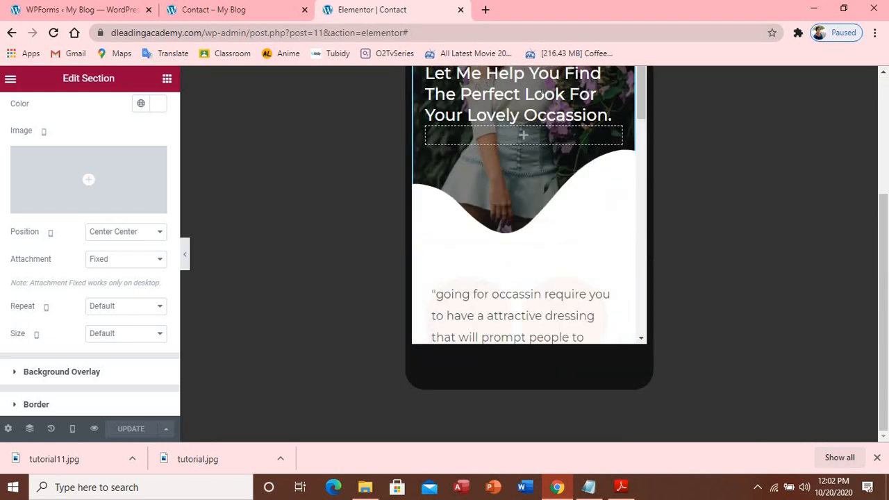
Switch to the live site and scroll the Blog page's posts down to the footer and back
click(213, 10)
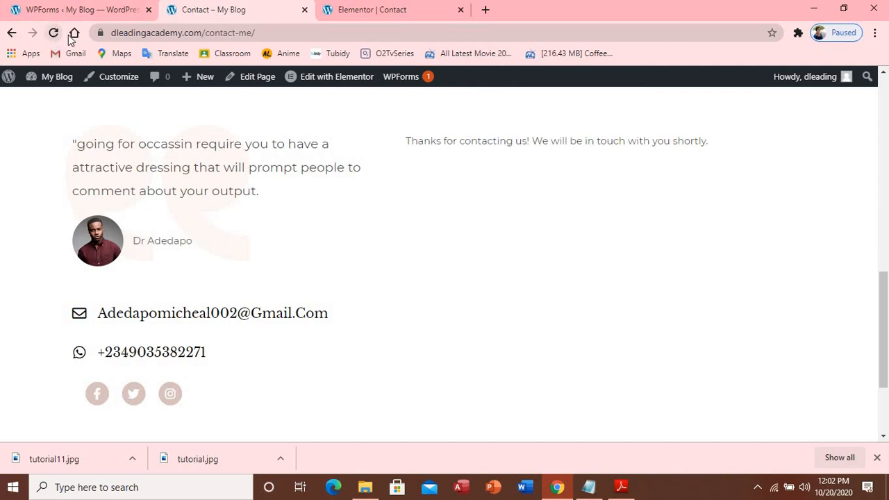
scroll(704, 324, up, 10)
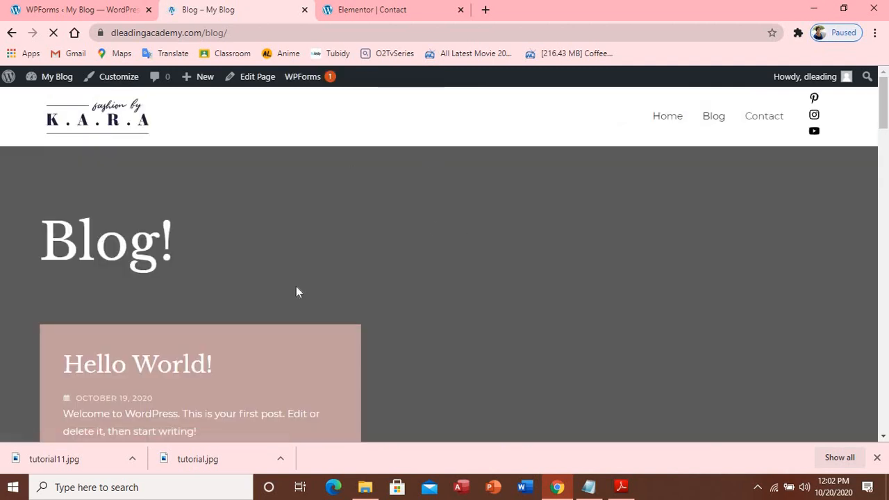
scroll(250, 290, down, 3)
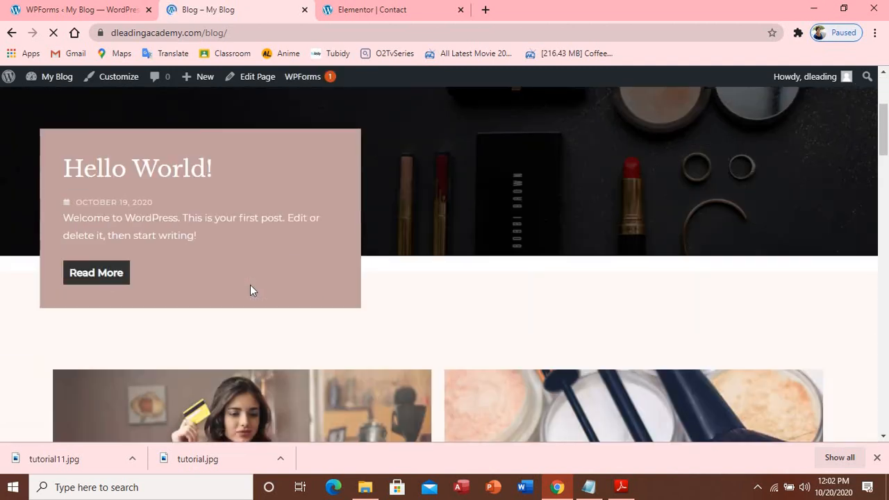
scroll(246, 293, down, 4)
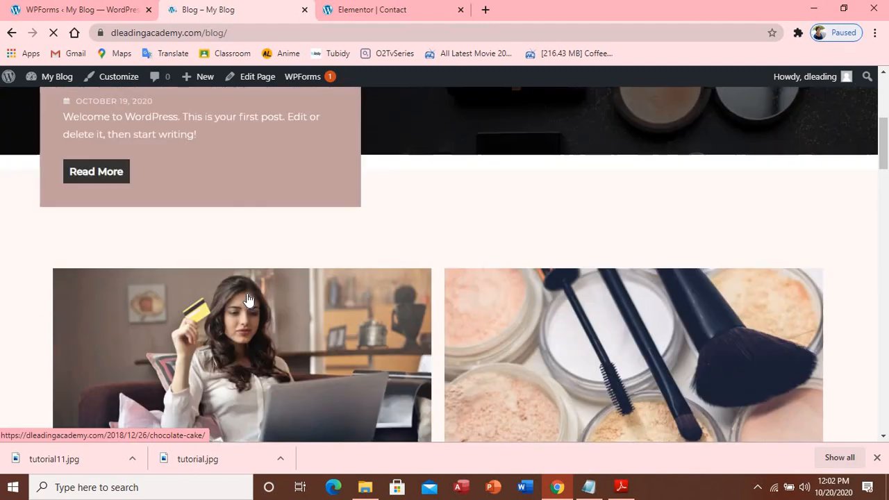
scroll(248, 307, down, 3)
scroll(248, 308, up, 8)
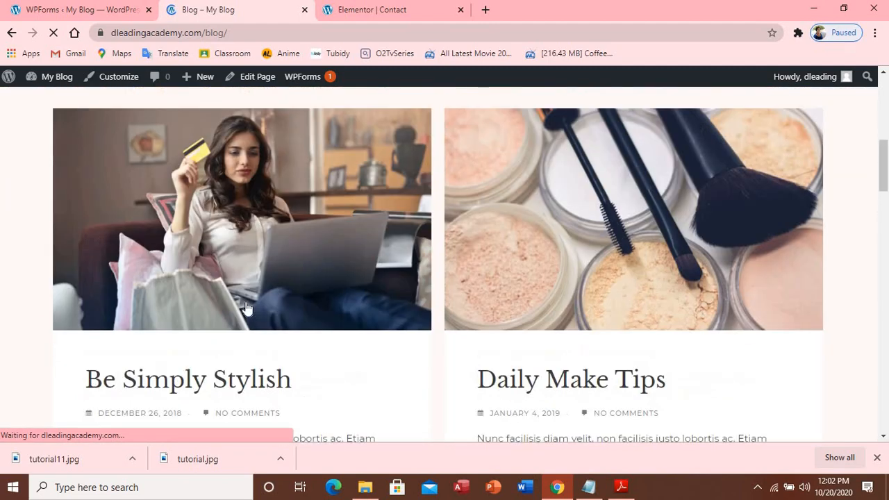
scroll(248, 307, up, 2)
scroll(248, 308, down, 7)
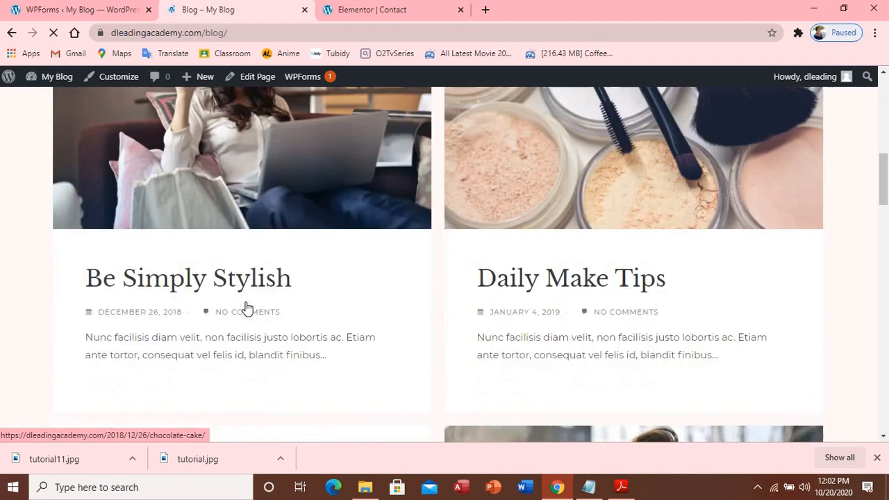
scroll(248, 310, down, 3)
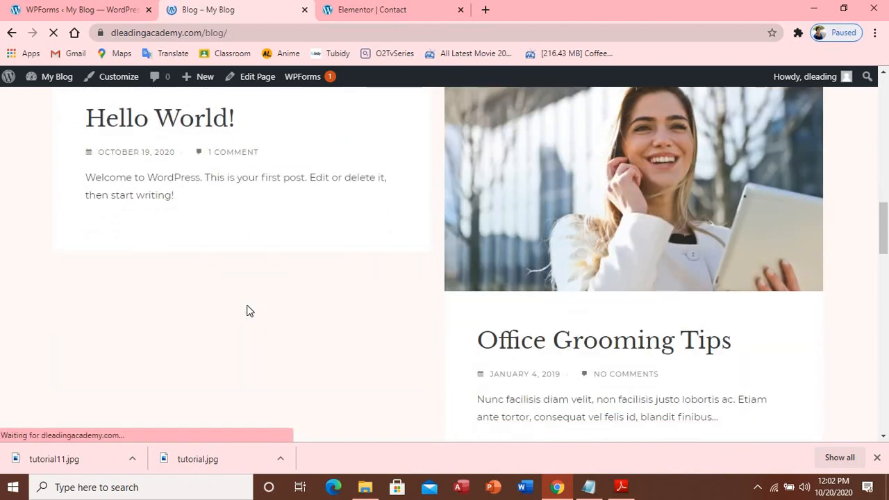
scroll(639, 173, down, 15)
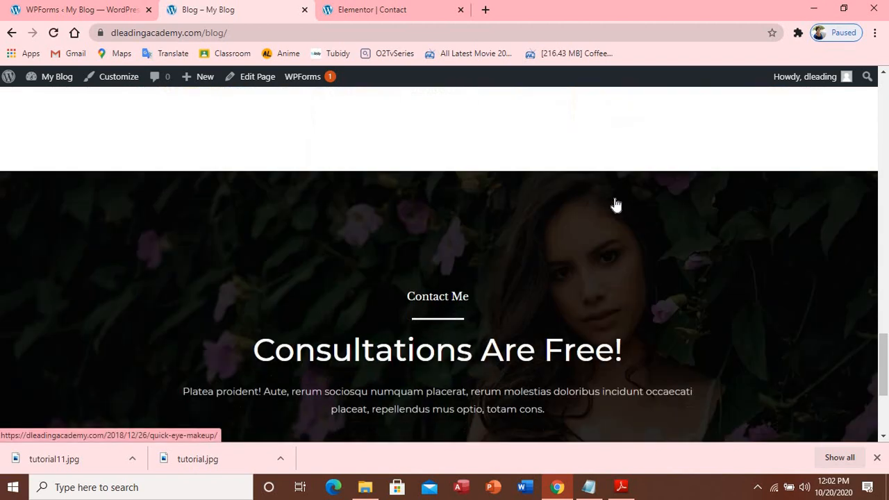
scroll(604, 207, up, 15)
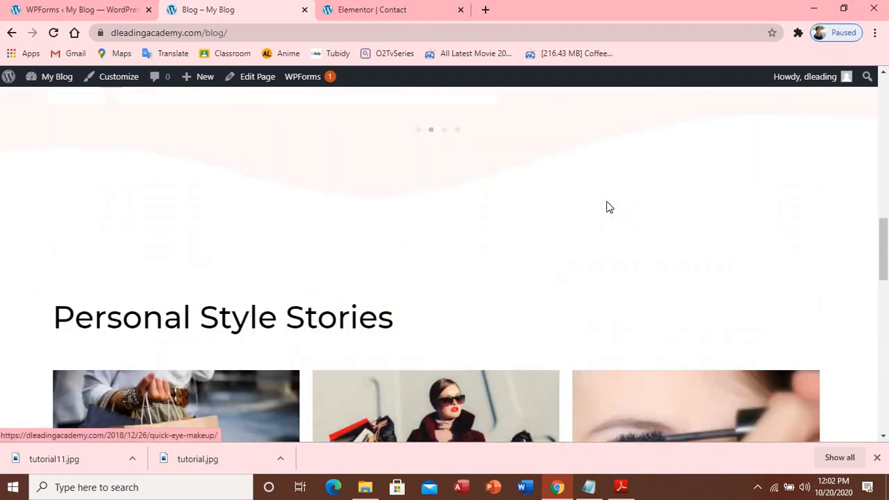
scroll(608, 206, up, 10)
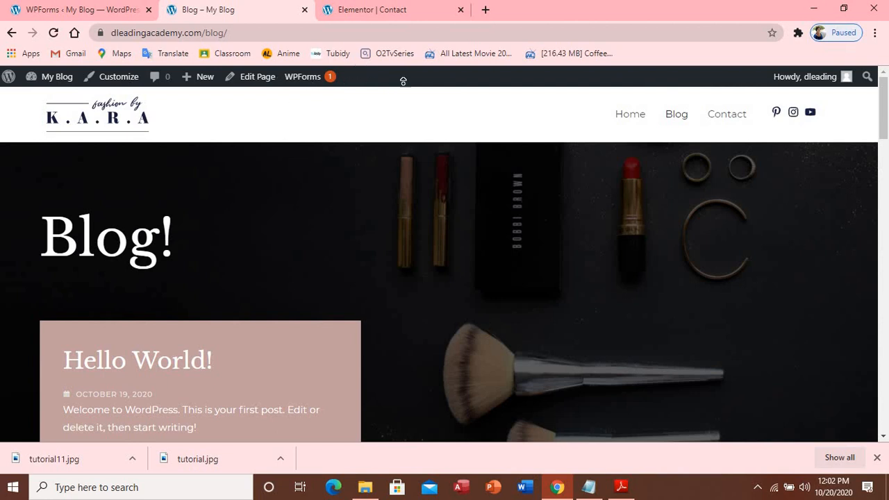
scroll(303, 264, down, 15)
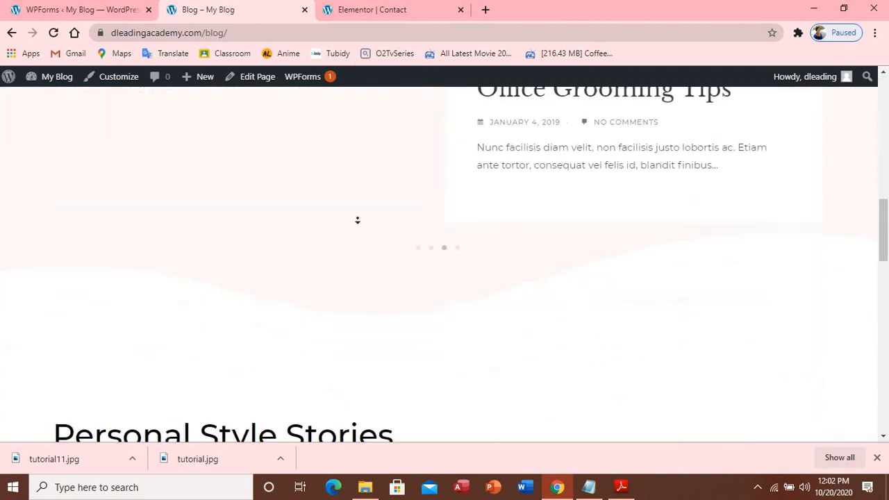
scroll(352, 254, down, 10)
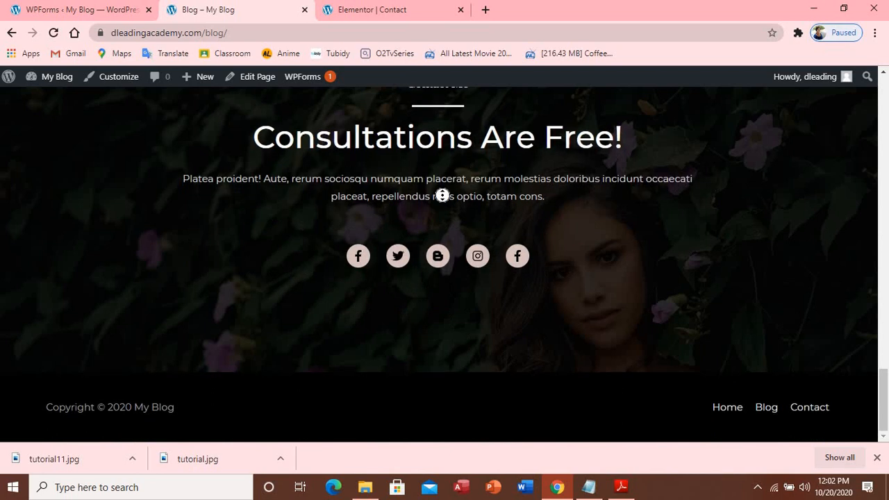
scroll(437, 195, up, 1)
scroll(428, 203, down, 1)
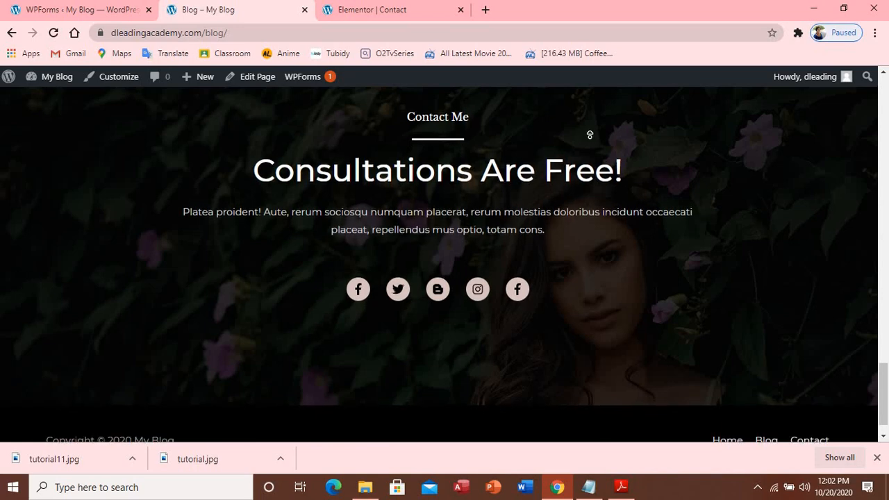
scroll(526, 133, up, 15)
scroll(527, 133, down, 15)
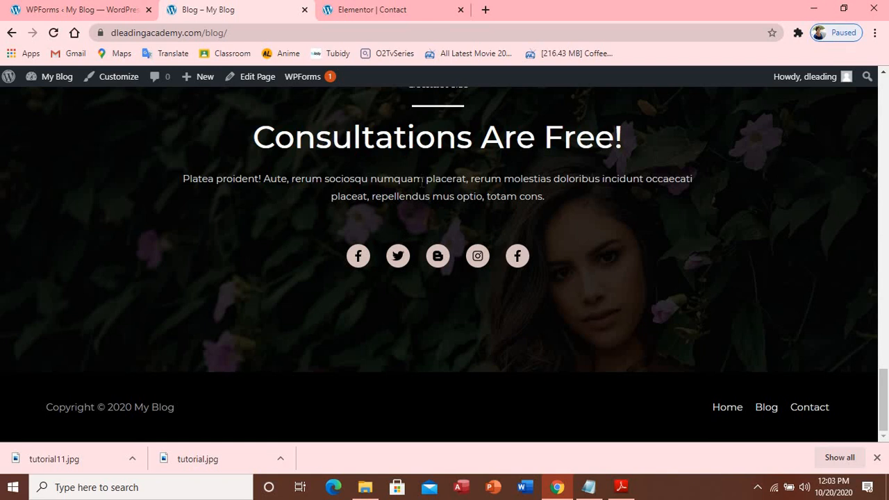
scroll(449, 164, up, 20)
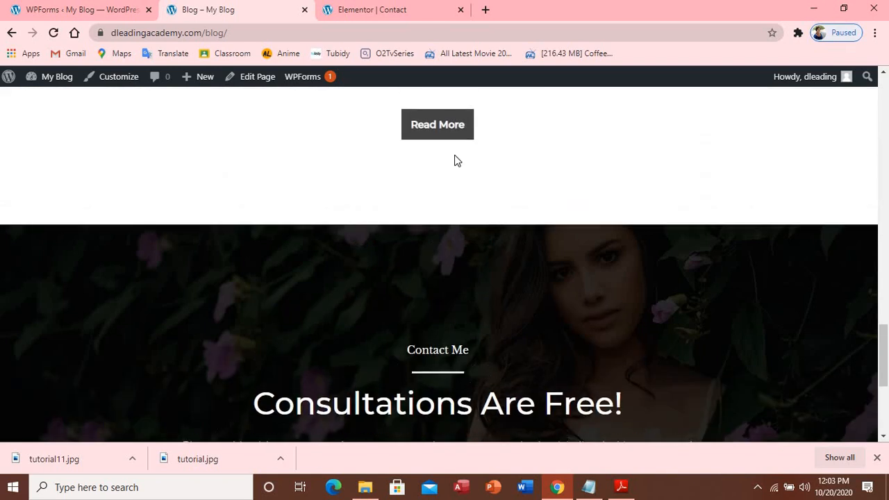
scroll(459, 152, up, 4)
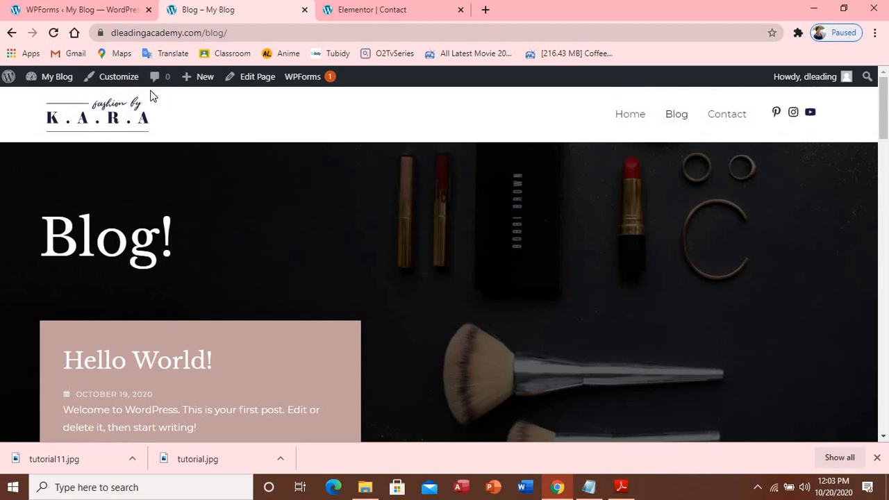
Open the All Pages list in WordPress admin
click(61, 12)
mouse_move(53, 158)
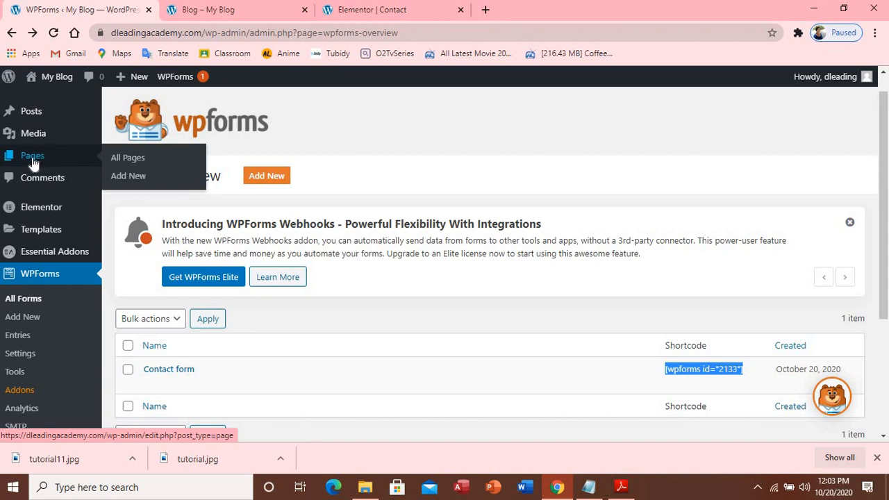
click(134, 162)
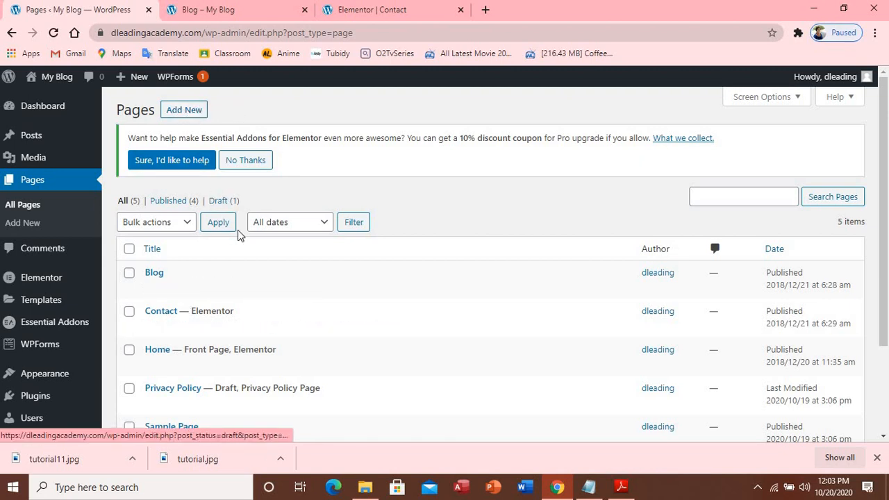
Tick Privacy Policy and Sample Page and apply Move to Trash from Bulk actions
scroll(204, 381, down, 1)
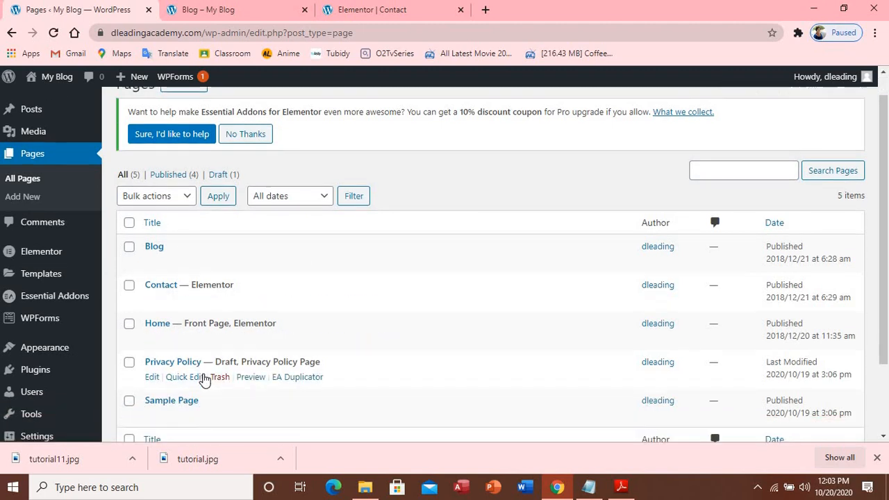
scroll(204, 381, down, 2)
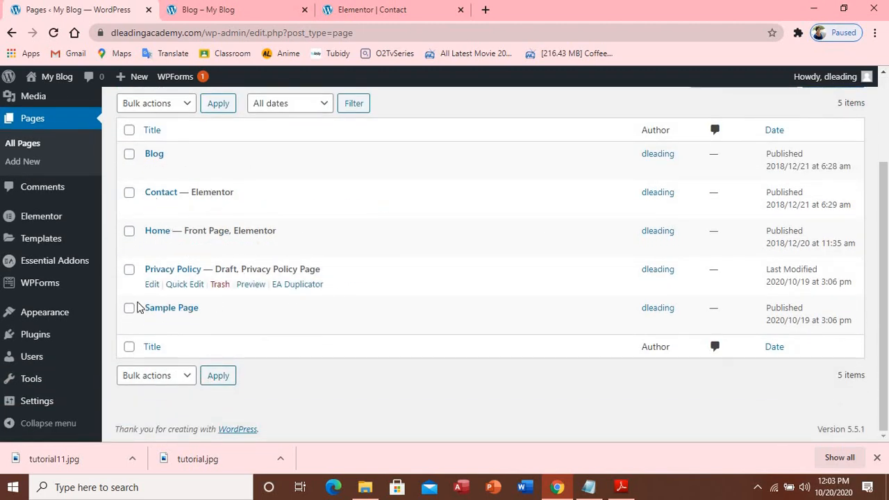
click(129, 307)
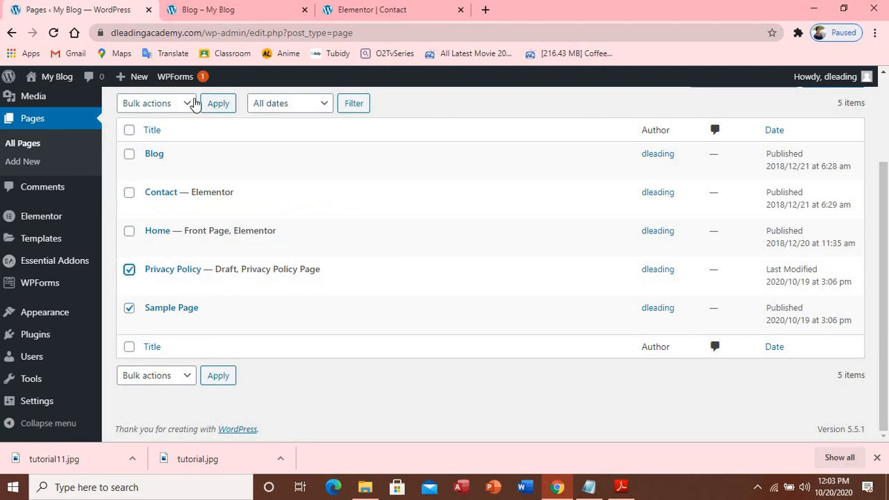
click(193, 103)
click(157, 147)
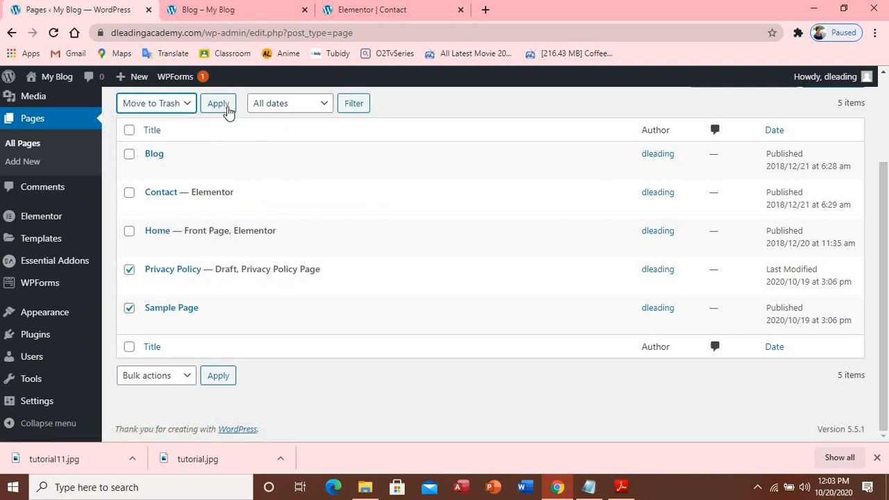
click(219, 102)
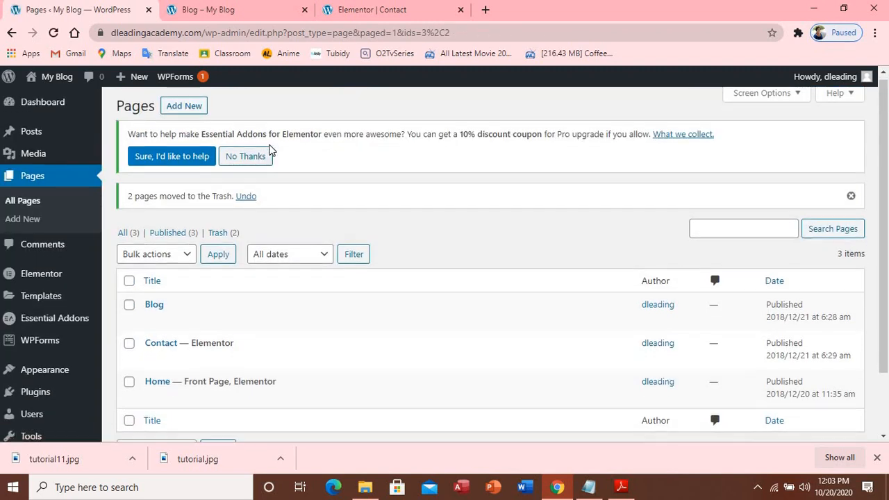
Glance at the live blog, then open the All Posts list from the admin sidebar
scroll(253, 156, down, 2)
mouse_move(96, 266)
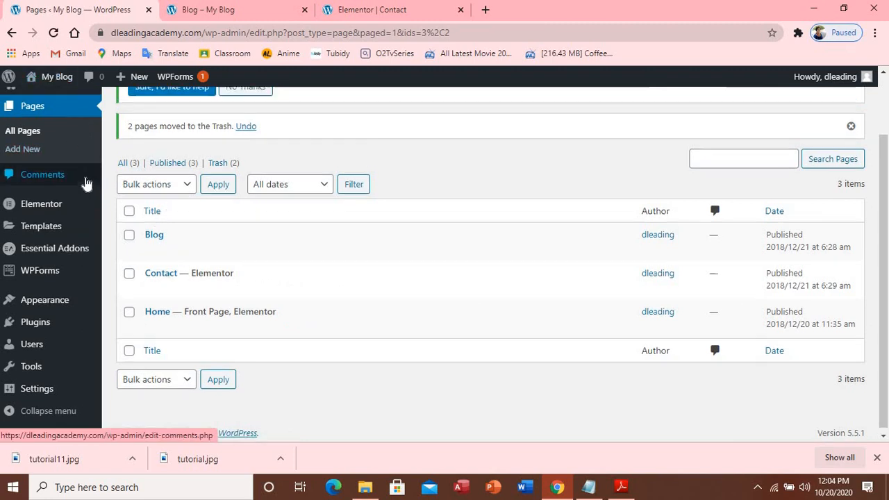
scroll(85, 182, up, 2)
mouse_move(35, 138)
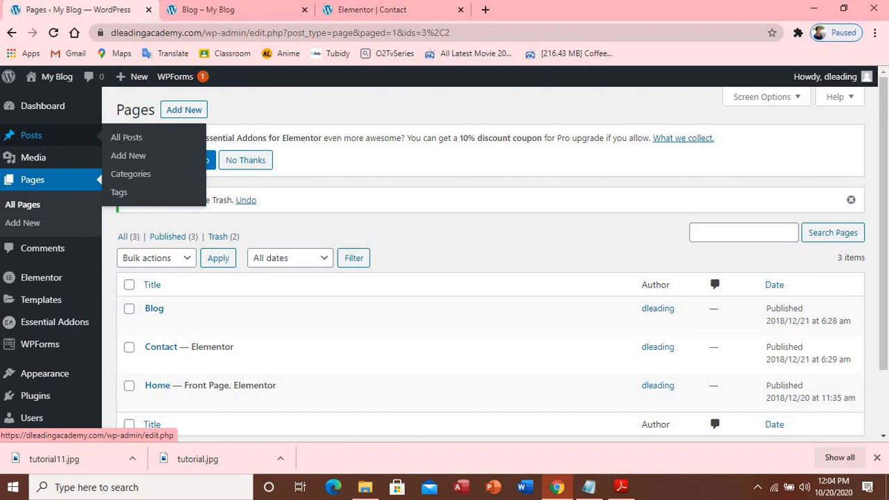
click(250, 11)
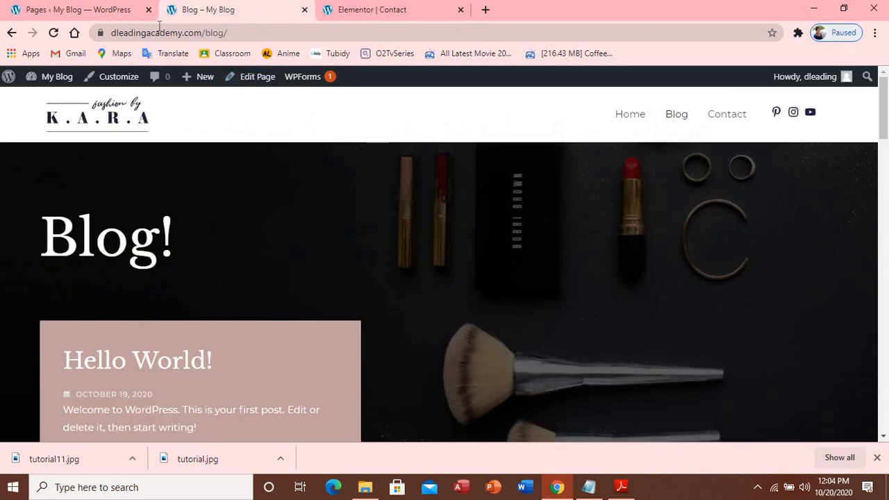
click(125, 9)
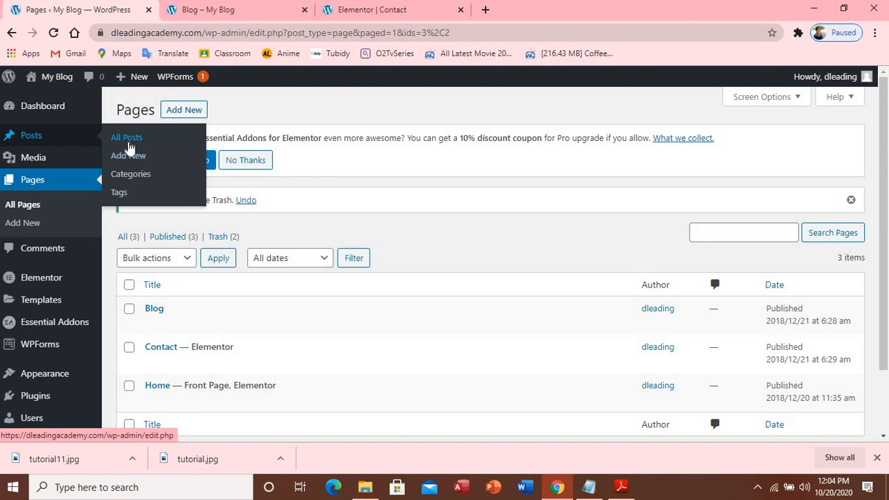
click(128, 141)
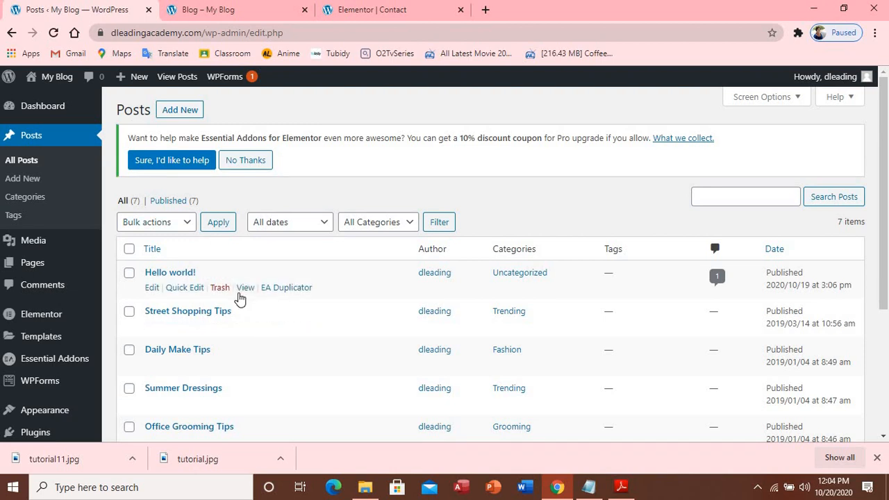
click(251, 7)
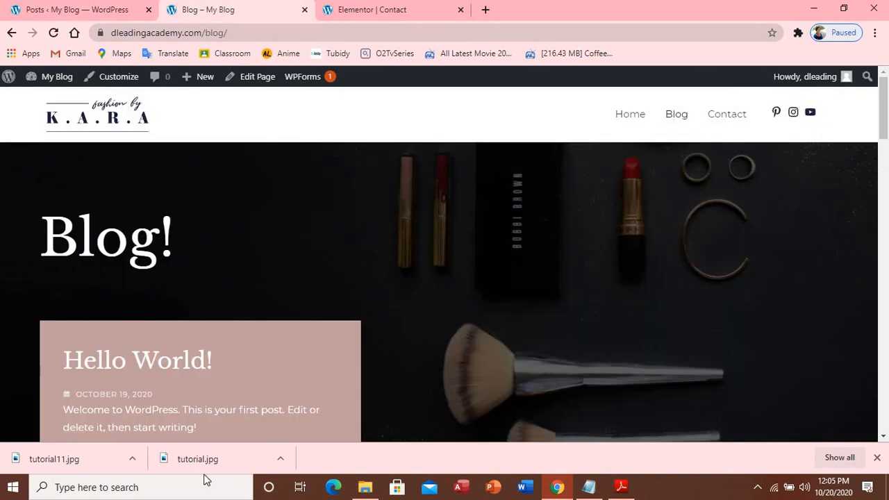
scroll(227, 354, down, 5)
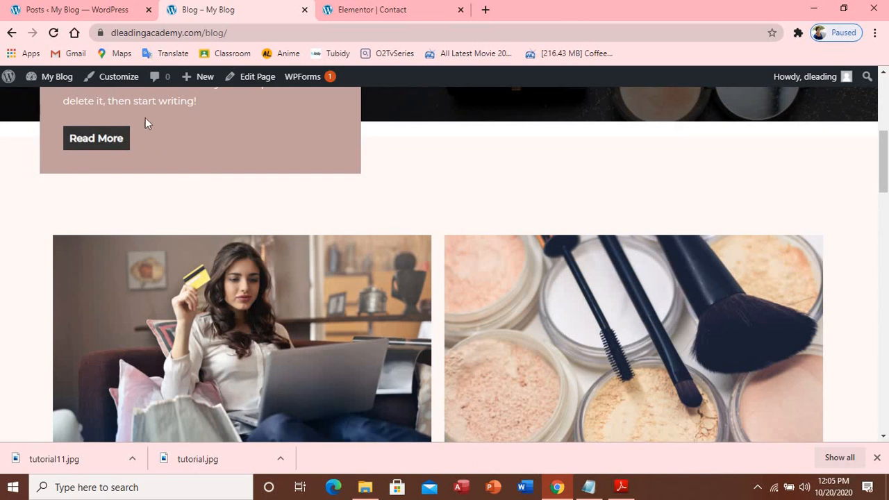
click(107, 8)
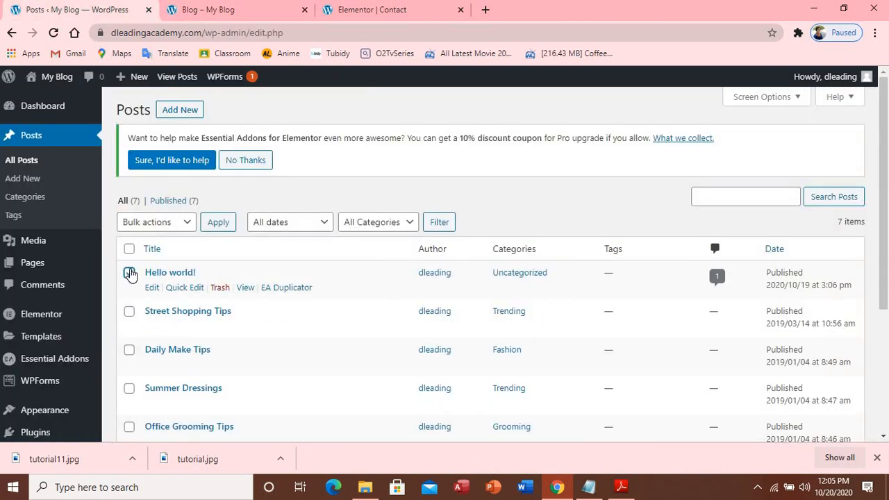
click(129, 273)
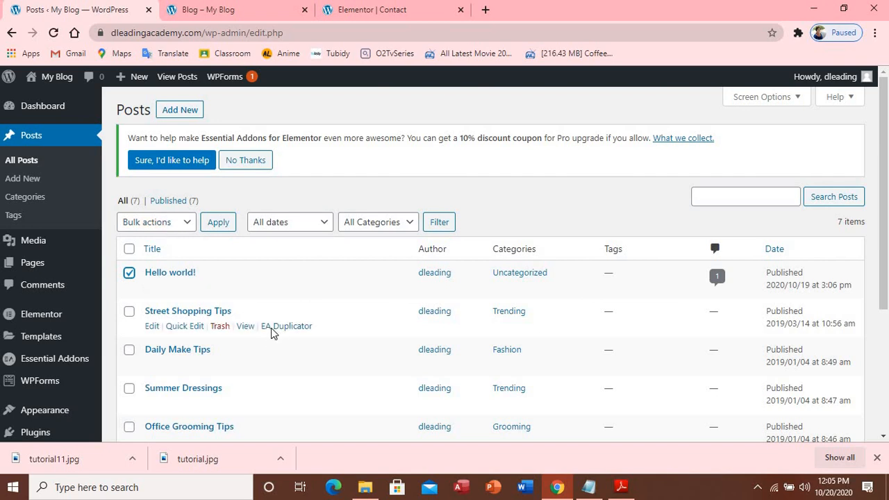
scroll(271, 334, down, 3)
scroll(264, 320, up, 3)
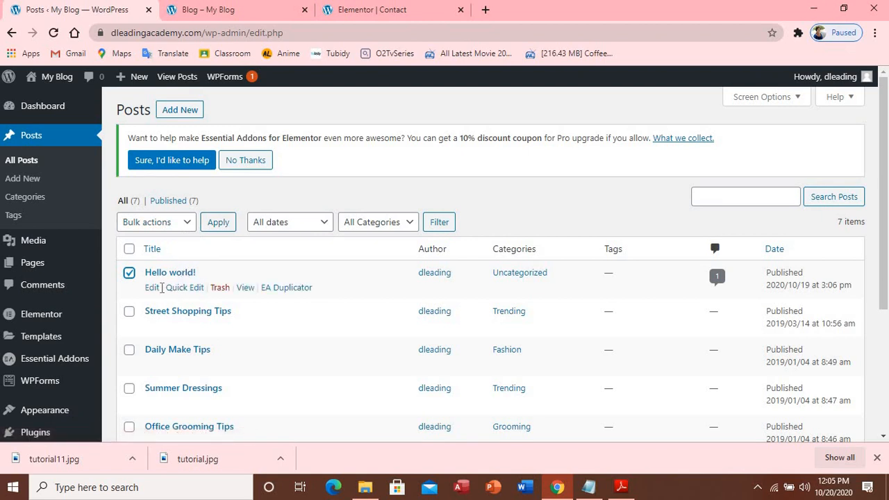
click(129, 273)
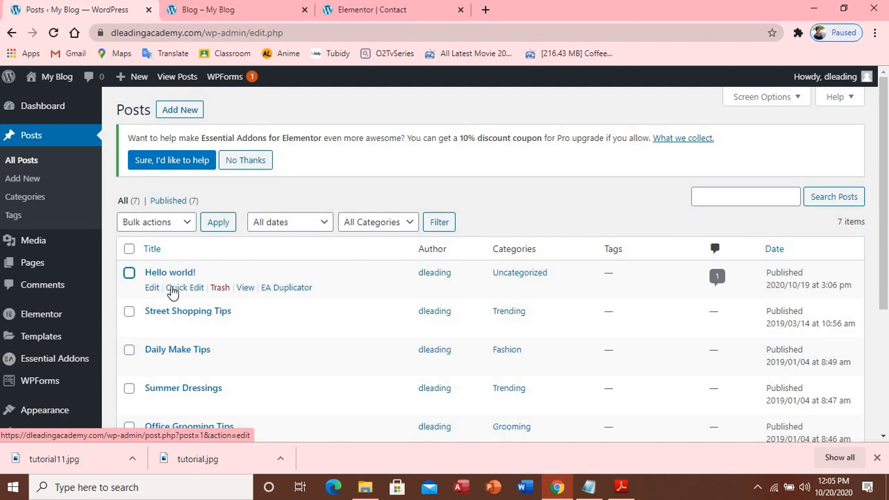
Open Quick Edit for the Hello world! post and compare it with the live blog
click(175, 288)
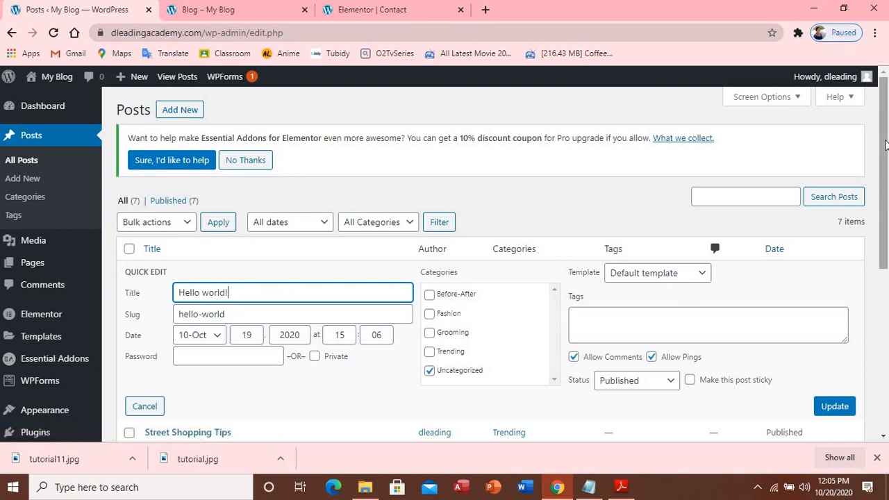
drag(885, 144, 884, 198)
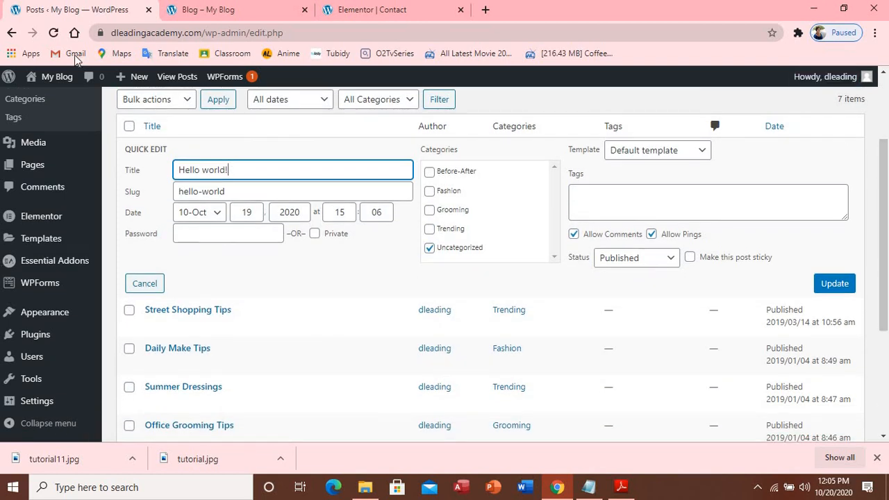
click(231, 15)
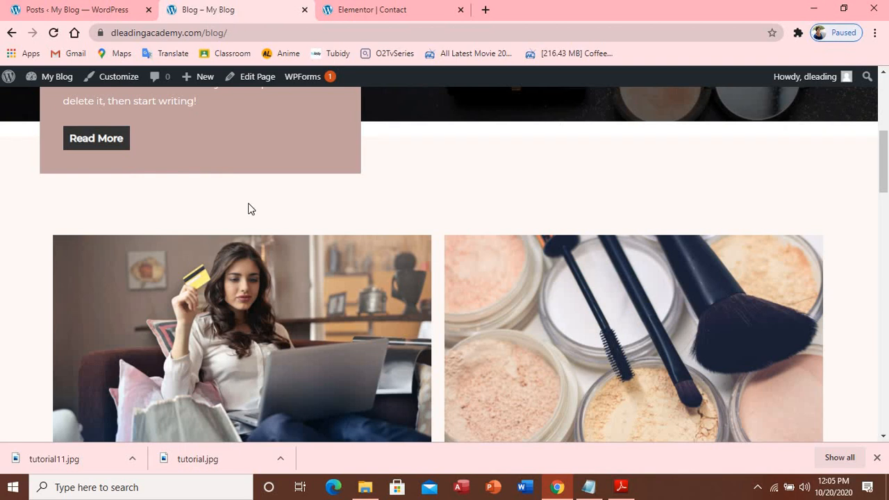
scroll(246, 202, up, 2)
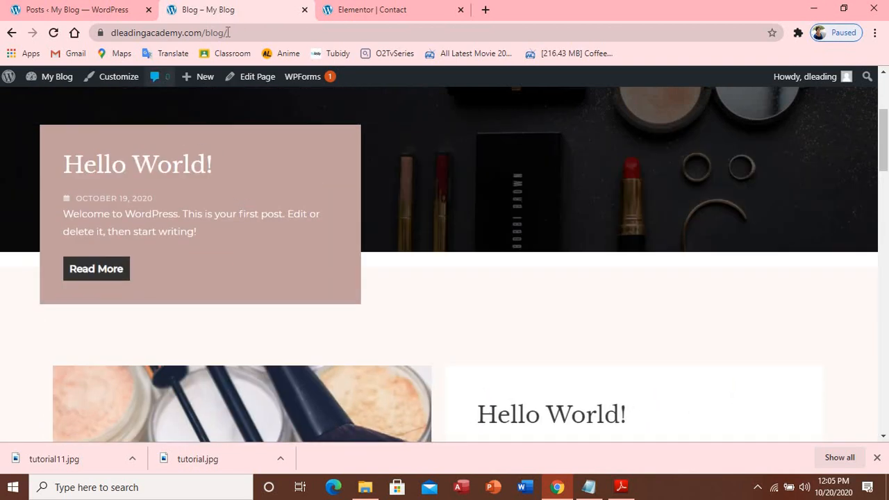
click(94, 11)
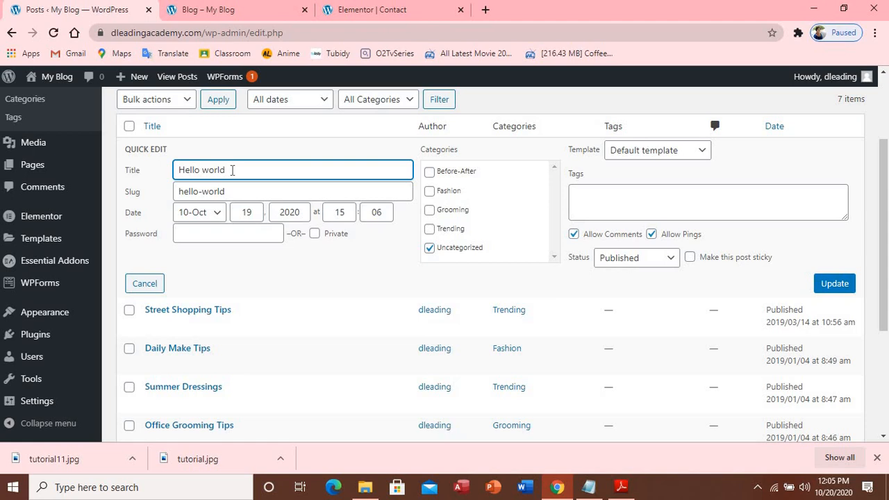
Change the post title to 'Hello World!1' and save it with Update
key(BackSpace)
key(BackSpace)
key(BackSpace)
key(BackSpace)
key(BackSpace)
key(BackSpace)
key(BackSpace)
key(BackSpace)
key(BackSpace)
key(BackSpace)
text(Ne)
key(BackSpace)
key(BackSpace)
text(Hello world)
click(210, 169)
key(BackSpace)
text(W)
text(!1)
click(231, 193)
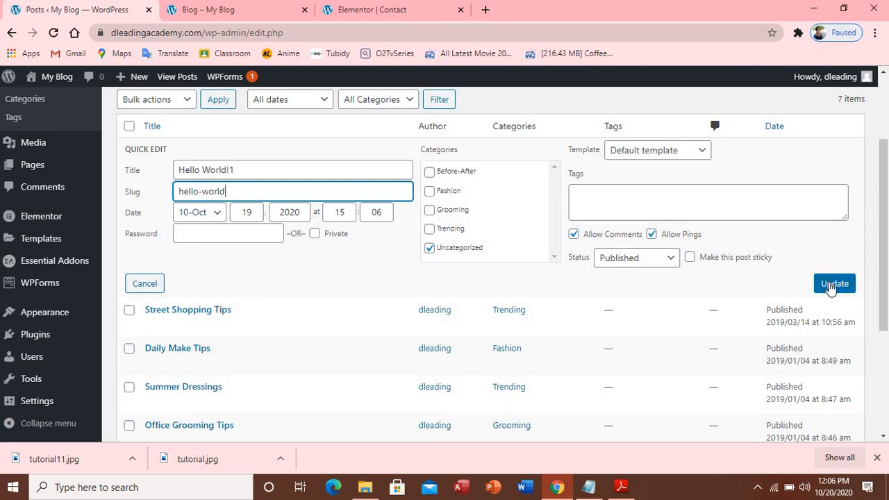
click(831, 286)
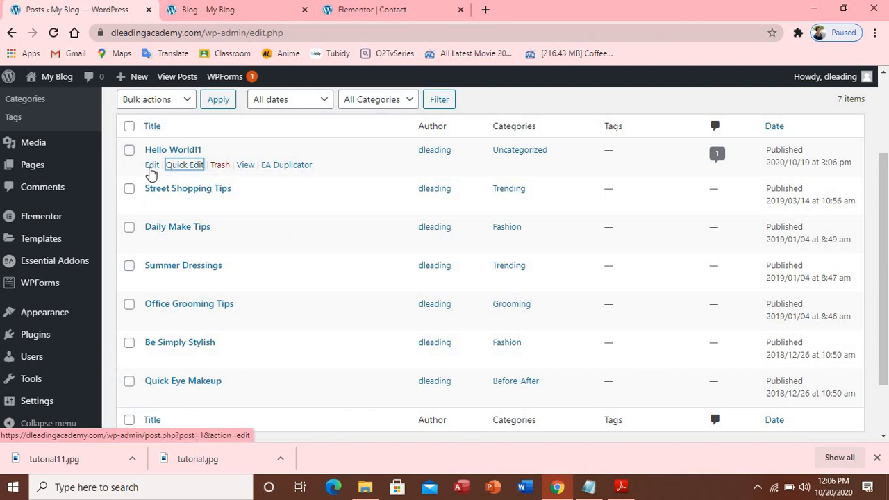
Open Hello World!1 in the block editor, dismiss the welcome tips, and select its paragraph
click(152, 169)
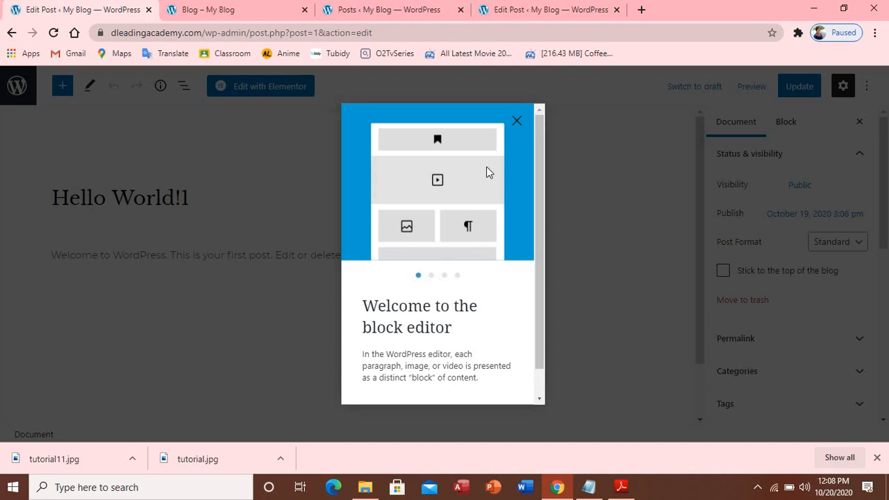
click(519, 120)
scroll(535, 273, down, 1)
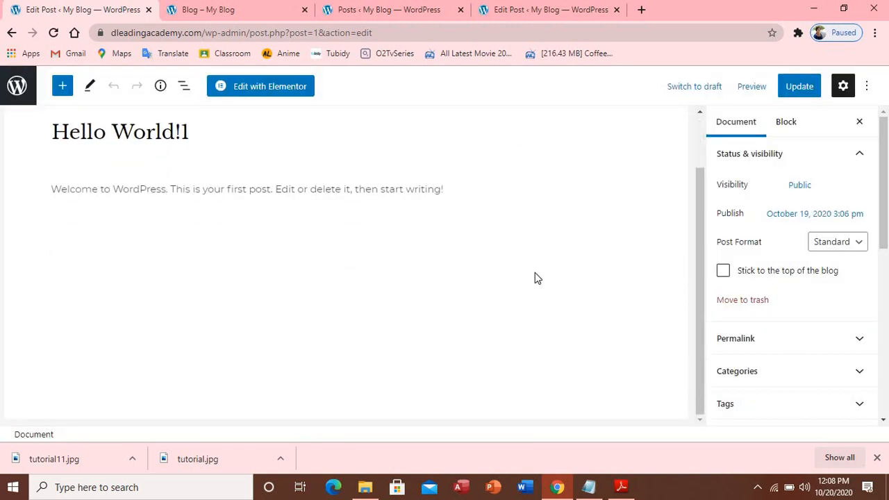
scroll(535, 278, up, 1)
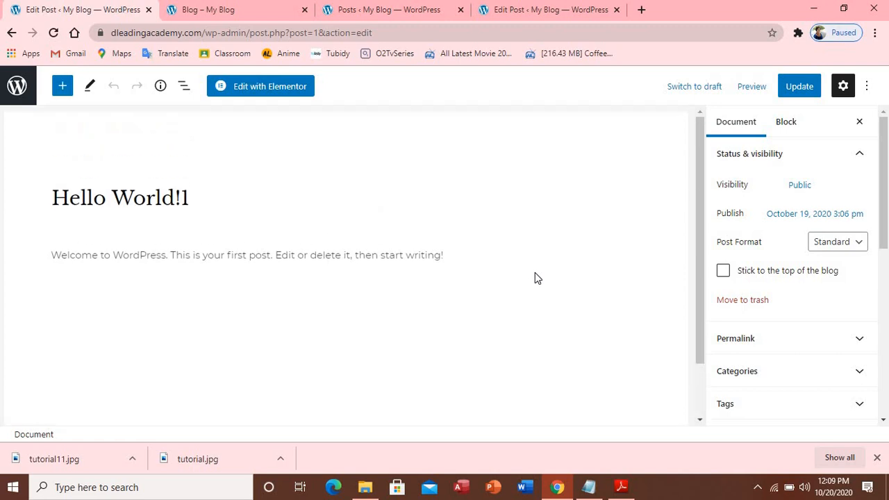
scroll(503, 309, down, 1)
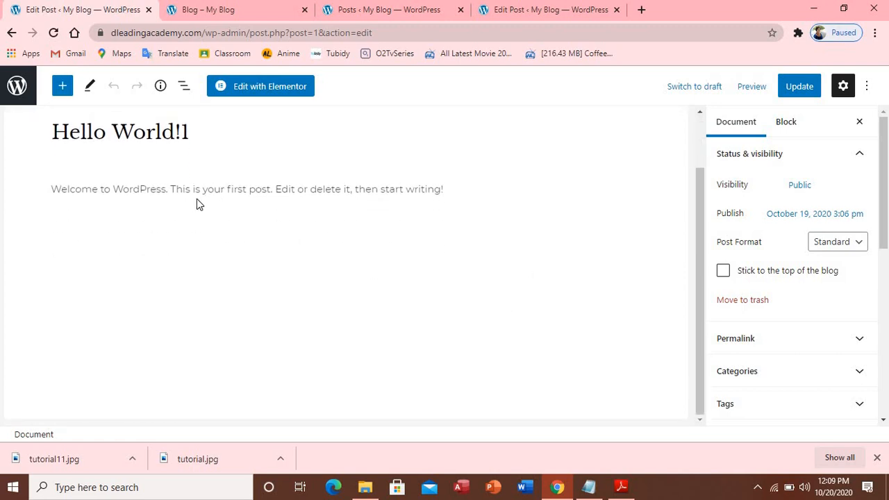
click(445, 194)
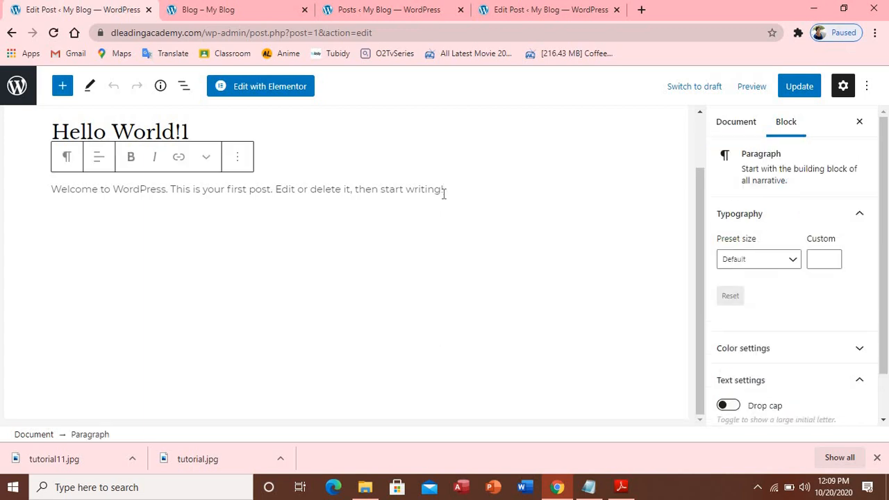
Replace the paragraph with 'Welcome to my blog website, where you can read a bunch of article related fashion'
drag(444, 192, 50, 192)
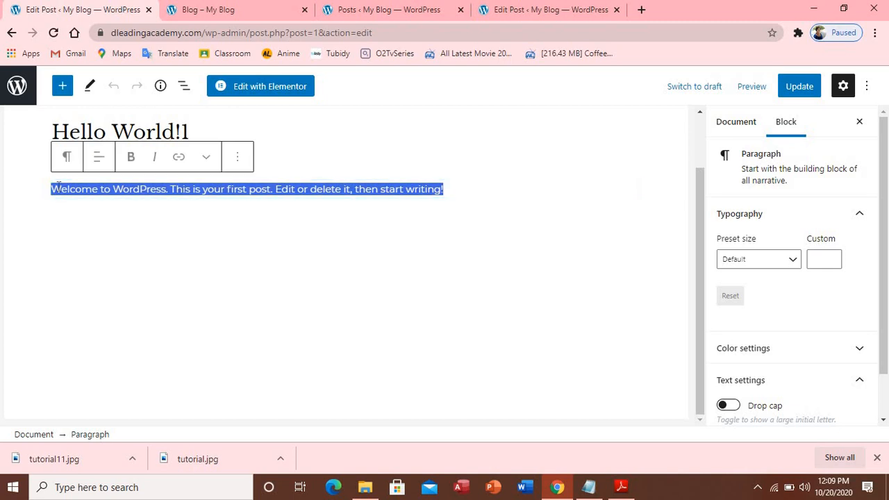
text(Wel)
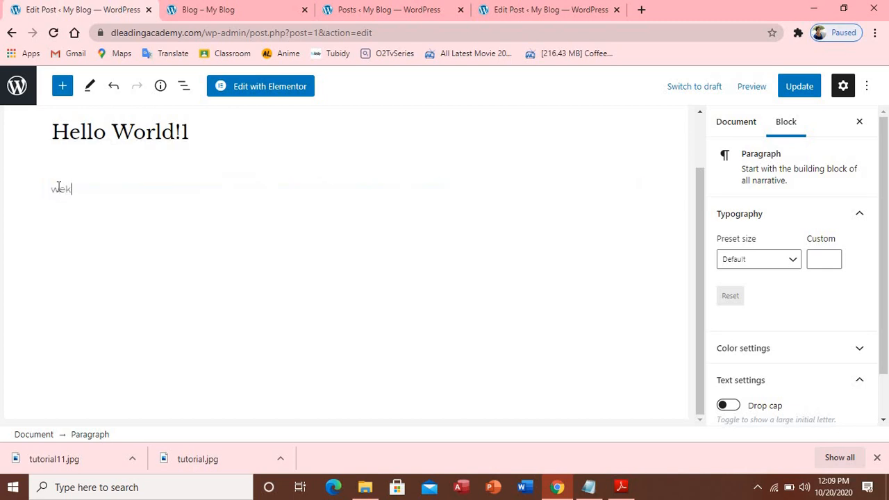
key(BackSpace)
key(BackSpace)
key(BackSpace)
text(W)
key(BackSpace)
text(We)
text(me )
text(to m)
text(y om)
key(BackSpace)
key(BackSpace)
key(BackSpace)
text(blog website)
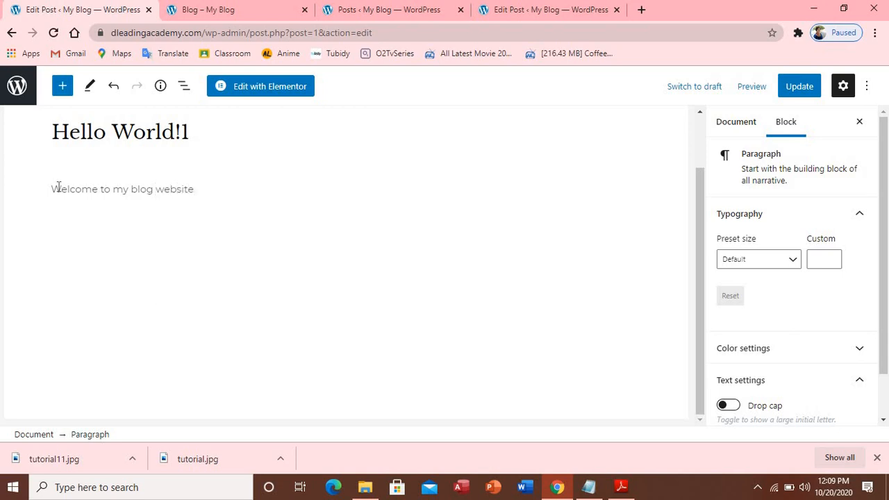
text(, where you can read)
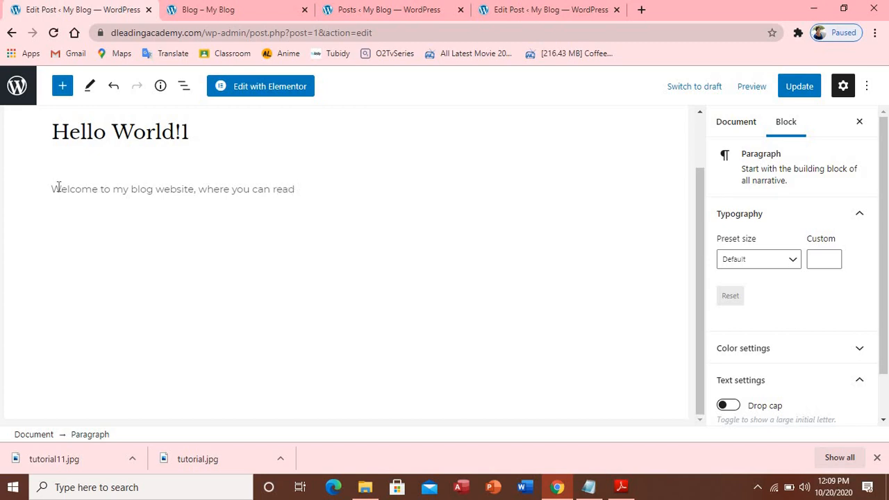
text(a bunch of )
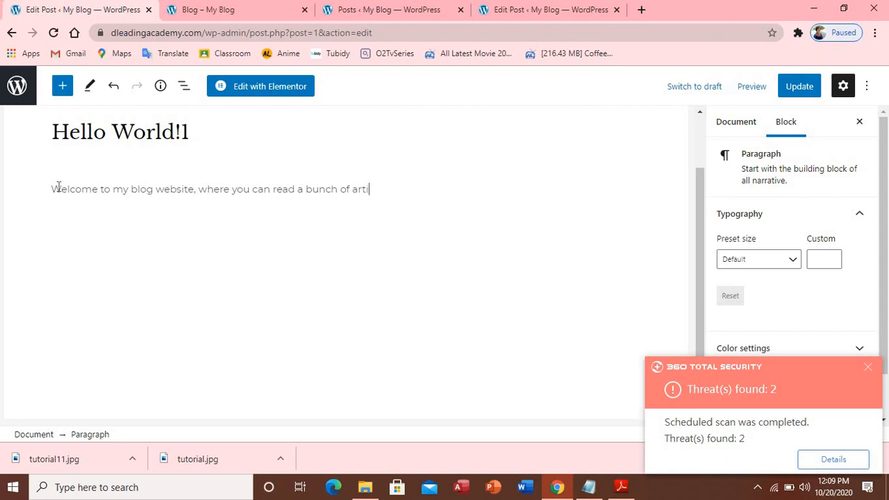
text(article related fashion.)
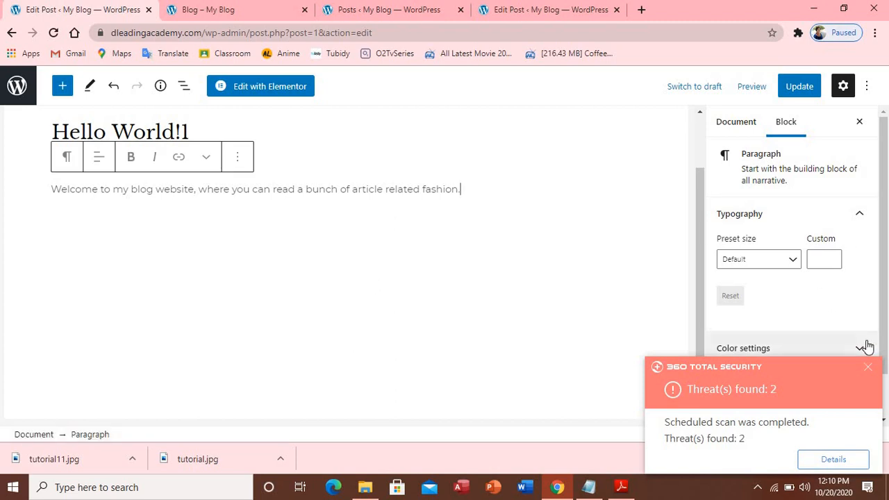
click(869, 368)
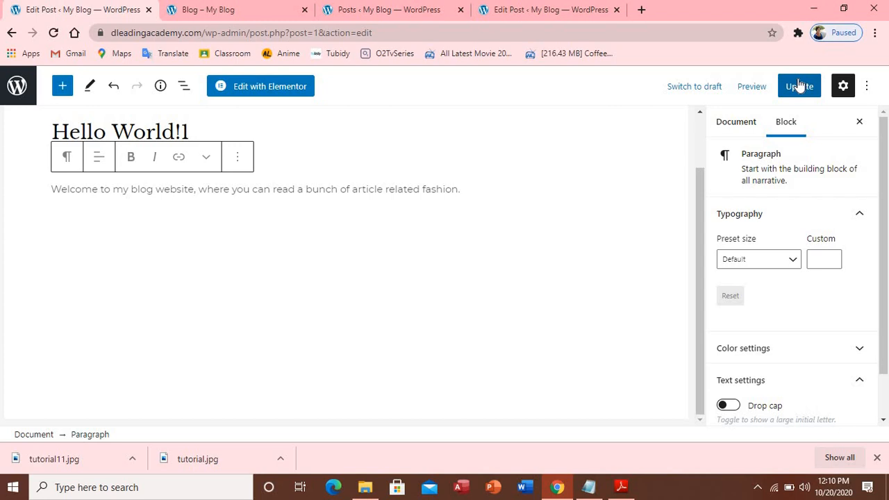
Look through the paragraph block's More options and text formatting menus without changing anything
click(242, 158)
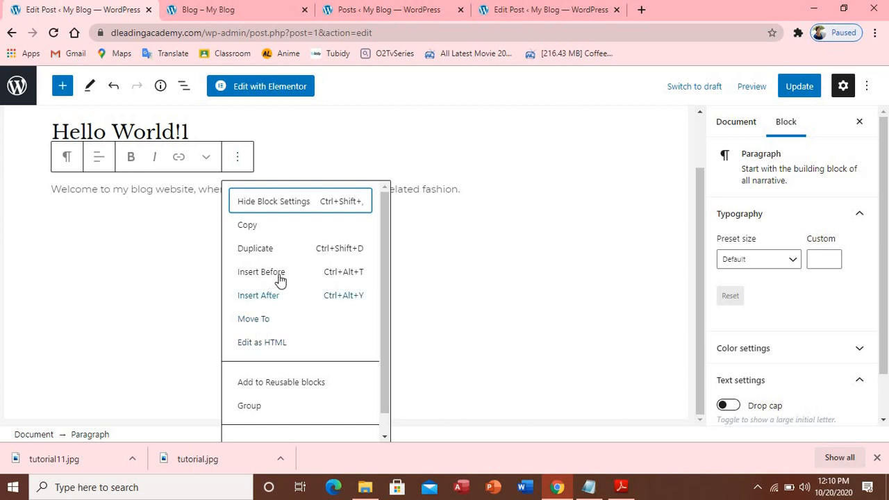
click(118, 251)
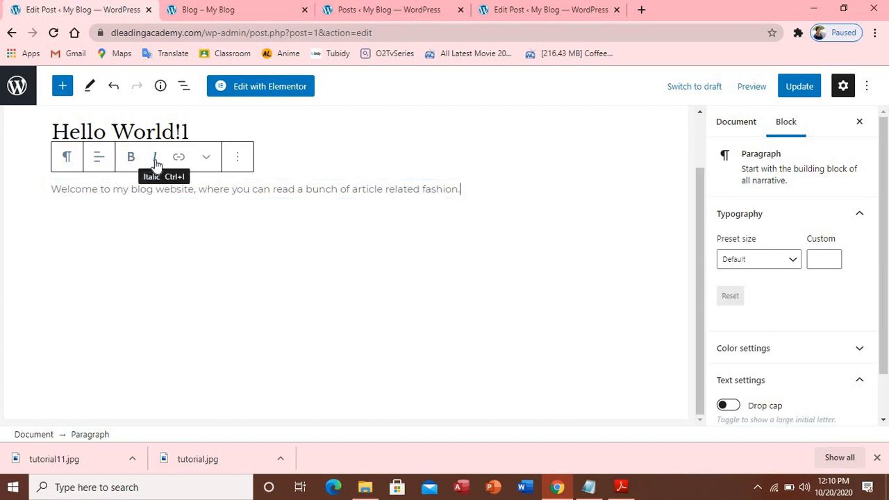
click(209, 157)
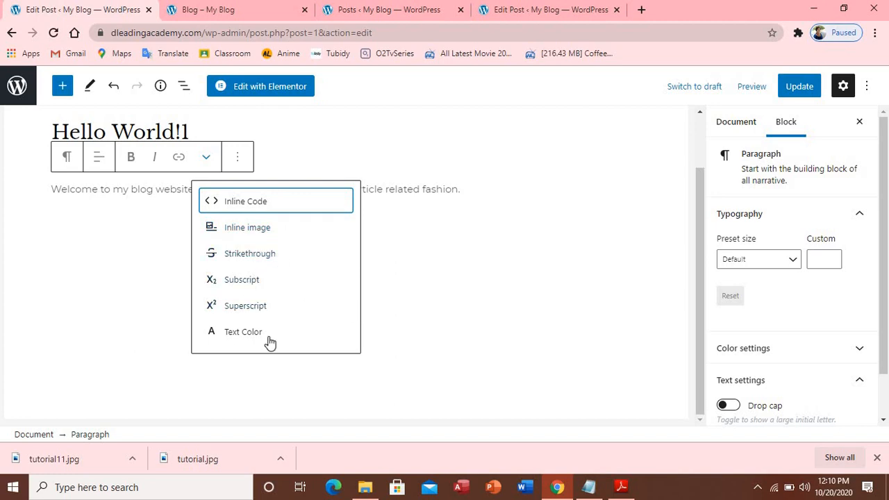
click(73, 273)
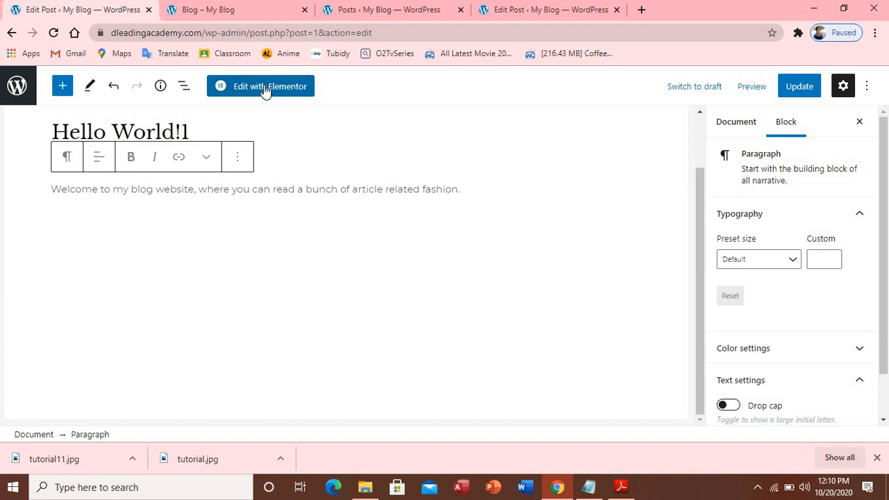
Check the live blog, then save the Hello World!1 post with Update
click(260, 16)
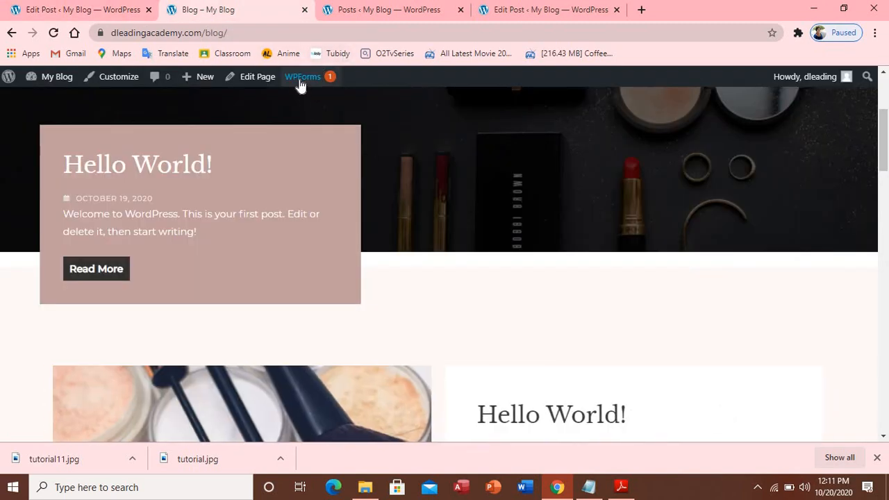
mouse_move(300, 85)
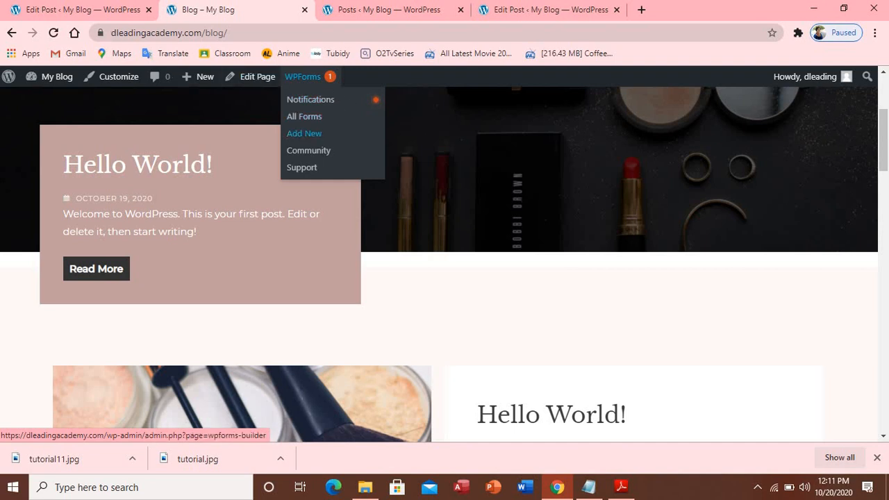
click(73, 10)
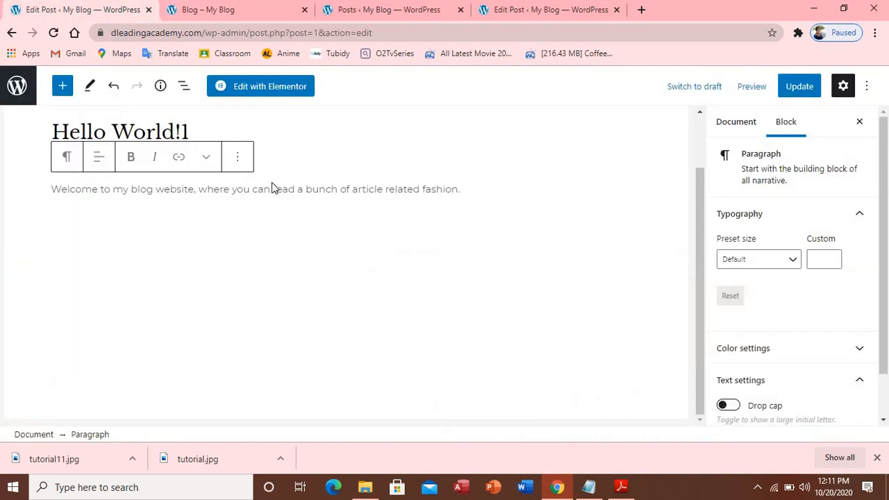
click(795, 87)
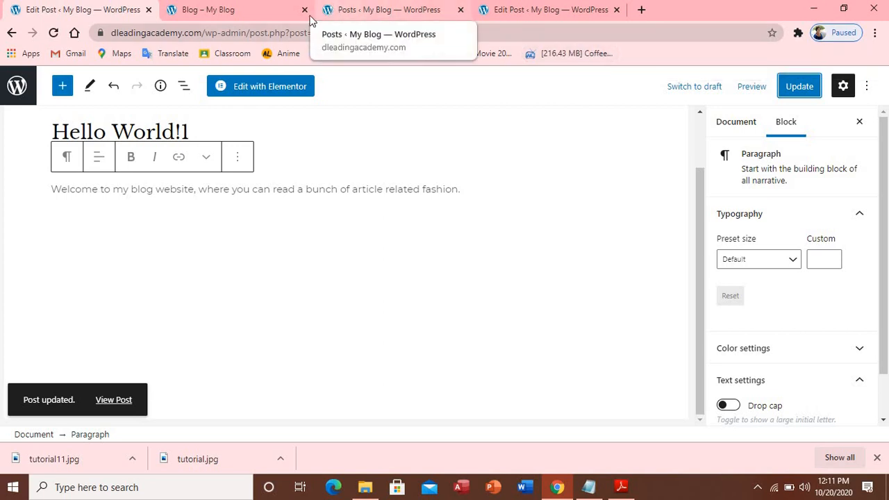
Reload the live blog and scroll through it to confirm Hello World!1's updated welcome excerpt
click(252, 14)
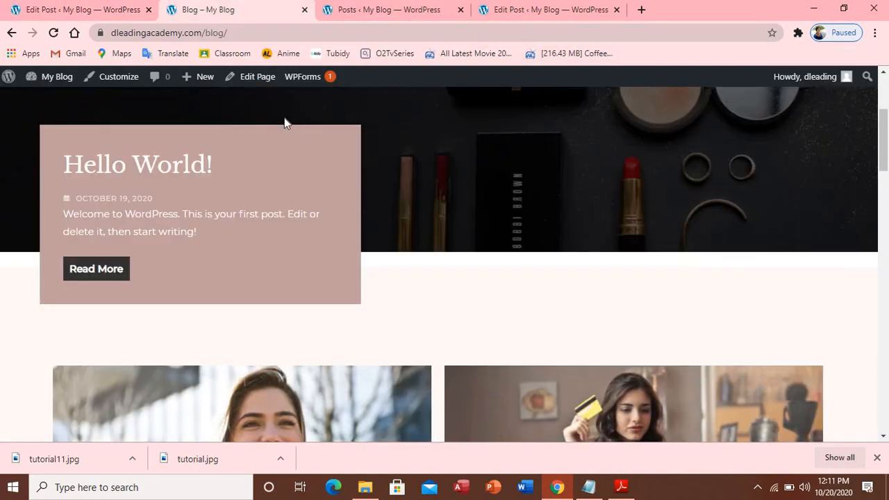
click(56, 33)
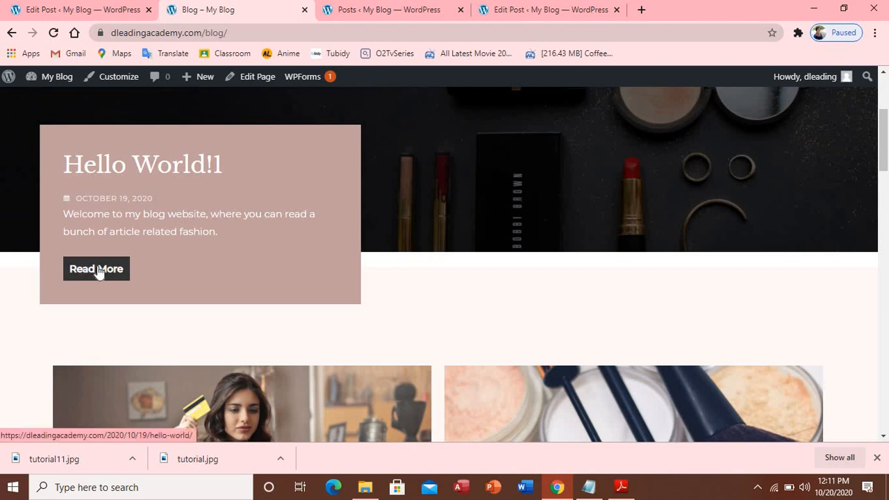
scroll(813, 326, down, 3)
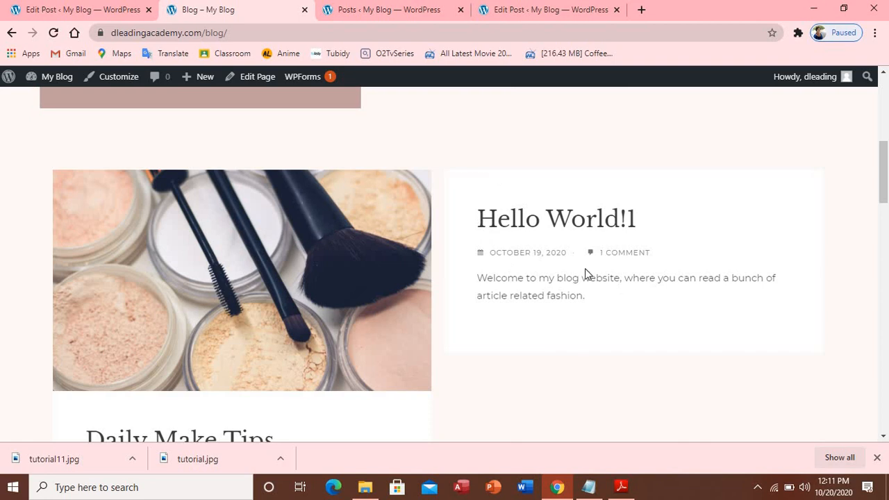
scroll(545, 306, down, 4)
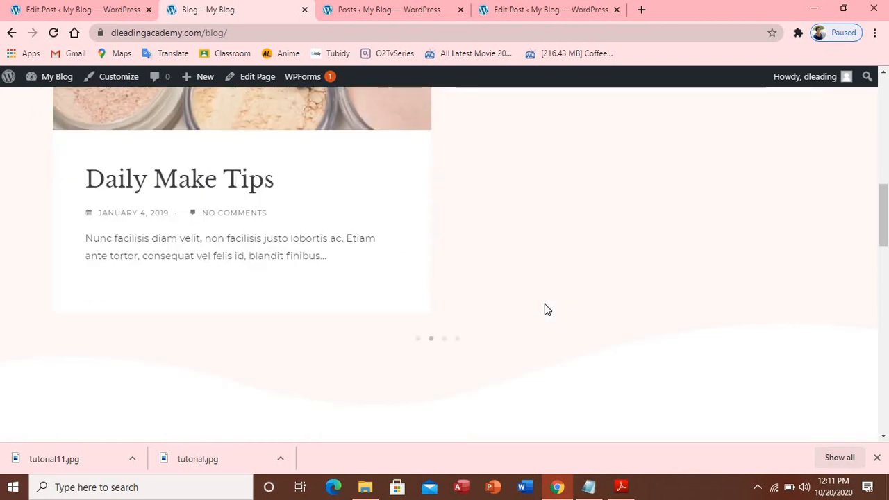
scroll(546, 309, down, 3)
scroll(545, 309, up, 3)
scroll(545, 309, down, 4)
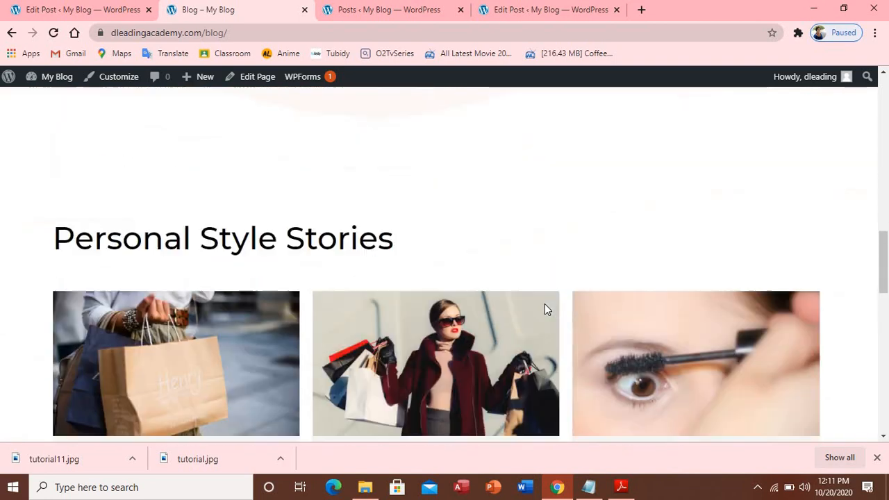
scroll(545, 304, down, 5)
Return to the admin Posts list and close the duplicate Edit Post tab
scroll(544, 304, up, 5)
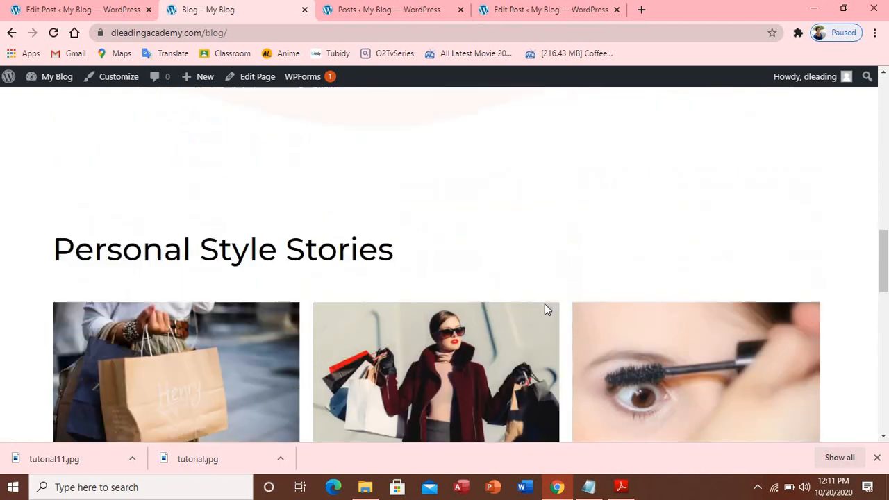
scroll(545, 303, up, 15)
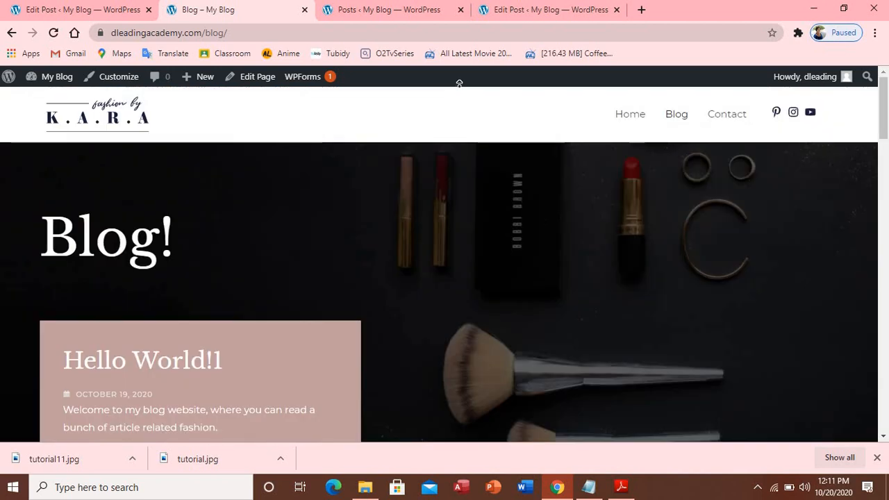
click(408, 16)
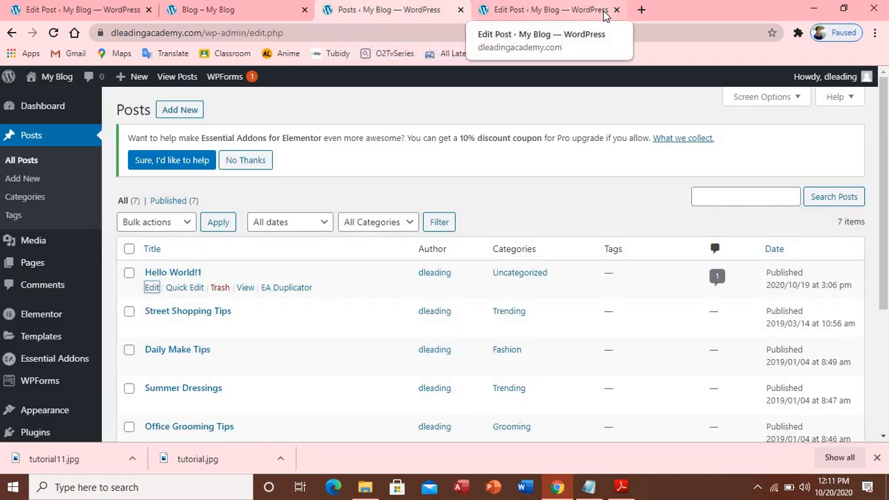
click(616, 10)
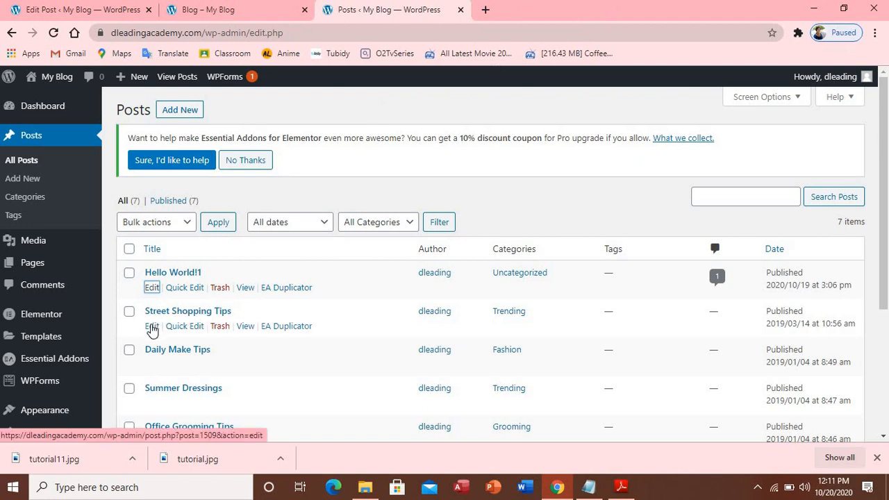
Open the Street Shopping Tips post from the Posts list and launch it in Elementor
click(152, 327)
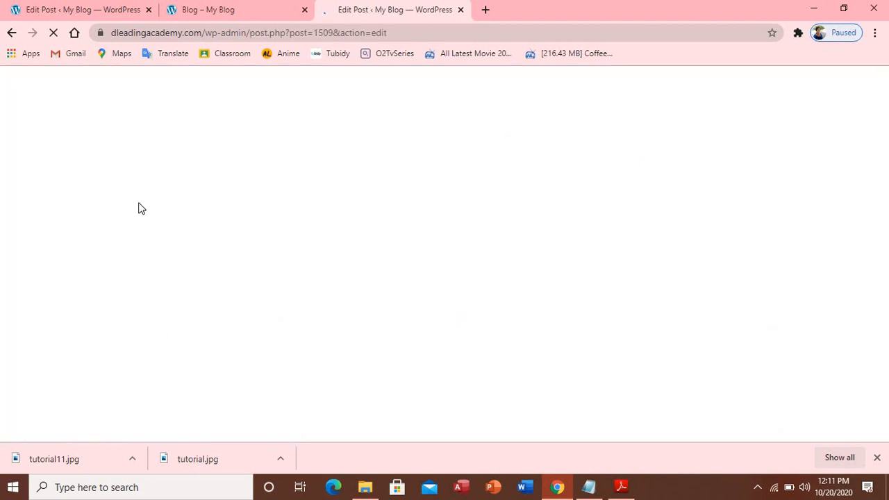
click(71, 10)
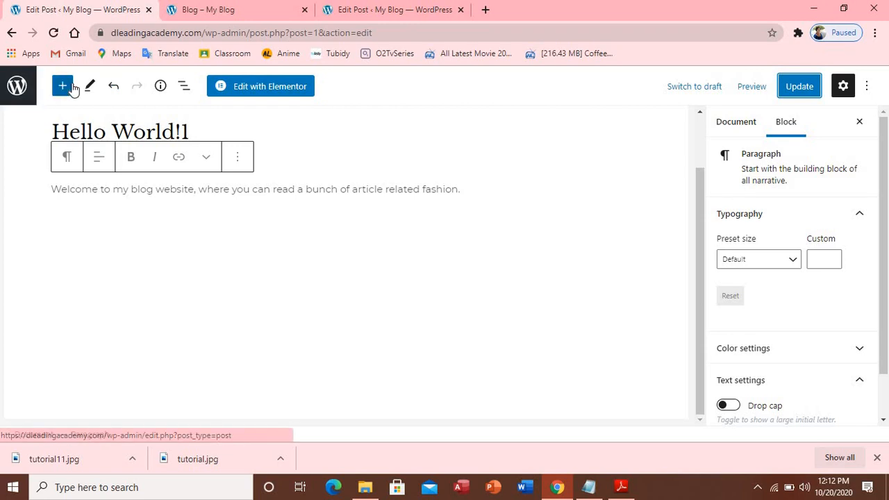
click(394, 9)
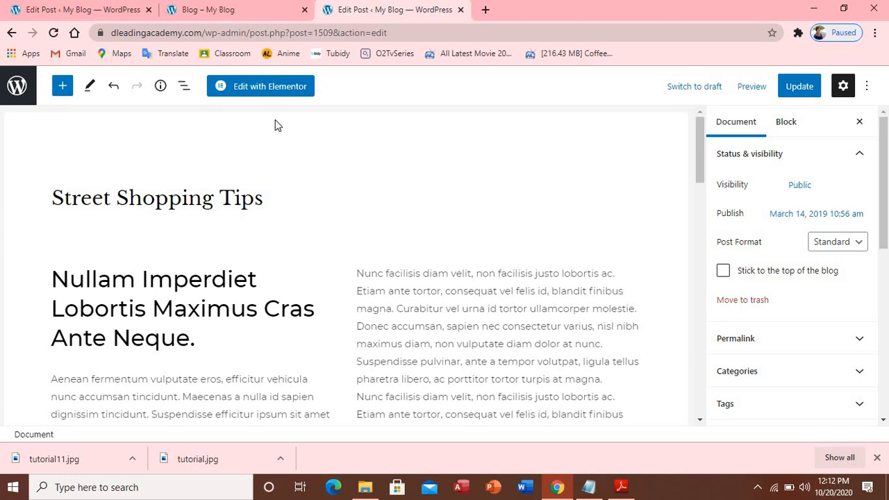
click(238, 87)
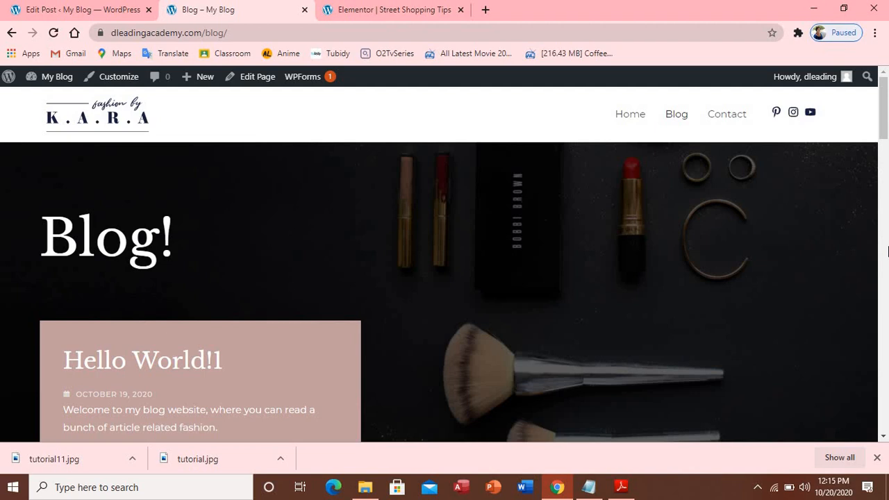
Scroll the Blog page down to Personal Style Stories and open the Street Shopping Tips post
scroll(887, 252, down, 5)
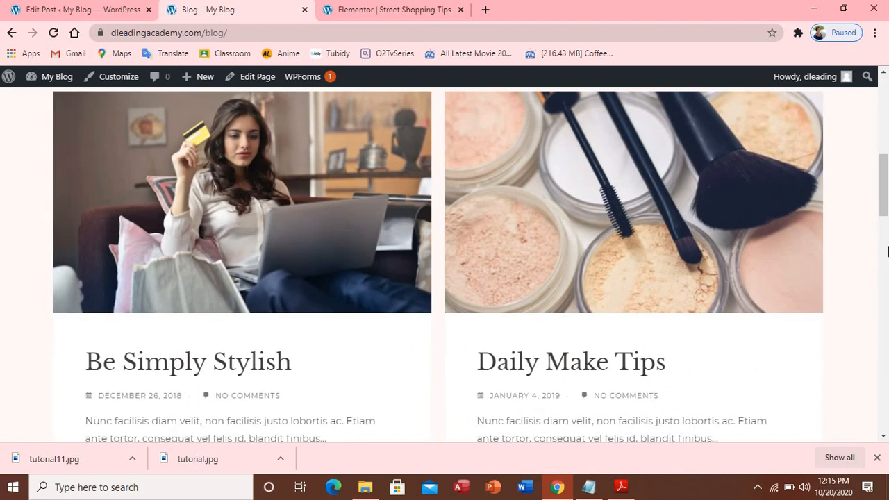
scroll(888, 251, down, 2)
scroll(888, 252, down, 4)
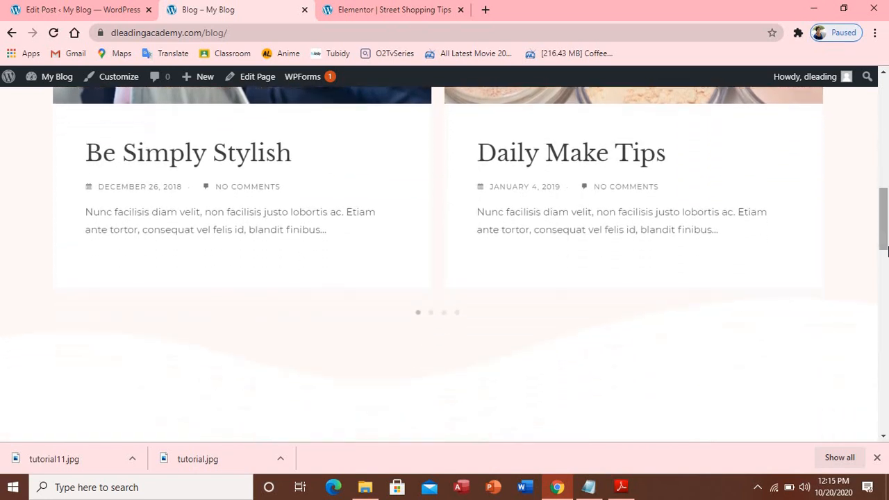
scroll(888, 252, down, 3)
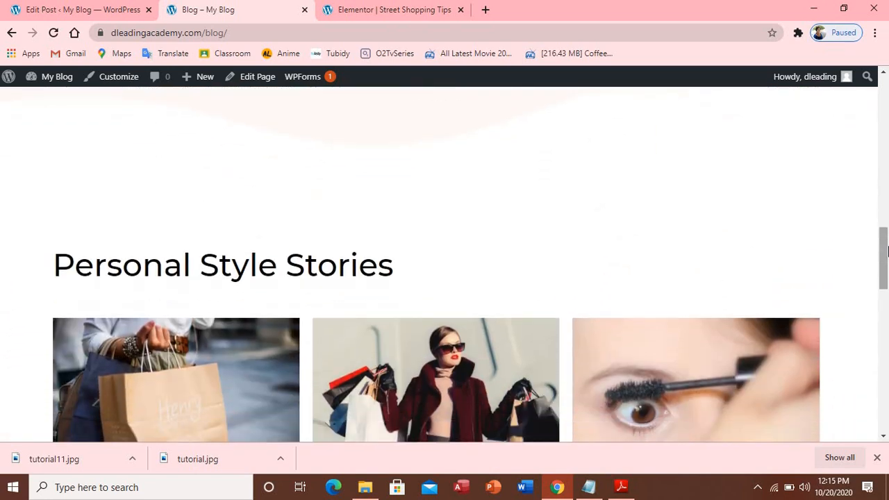
scroll(888, 252, down, 2)
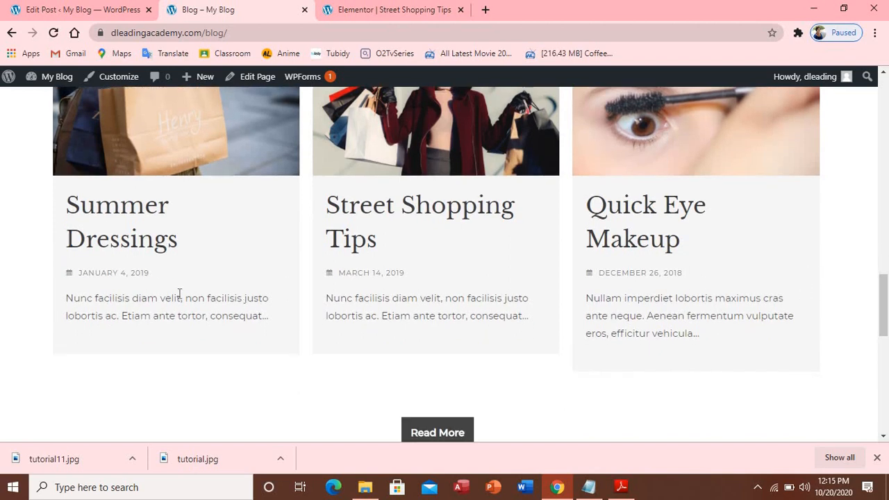
click(365, 216)
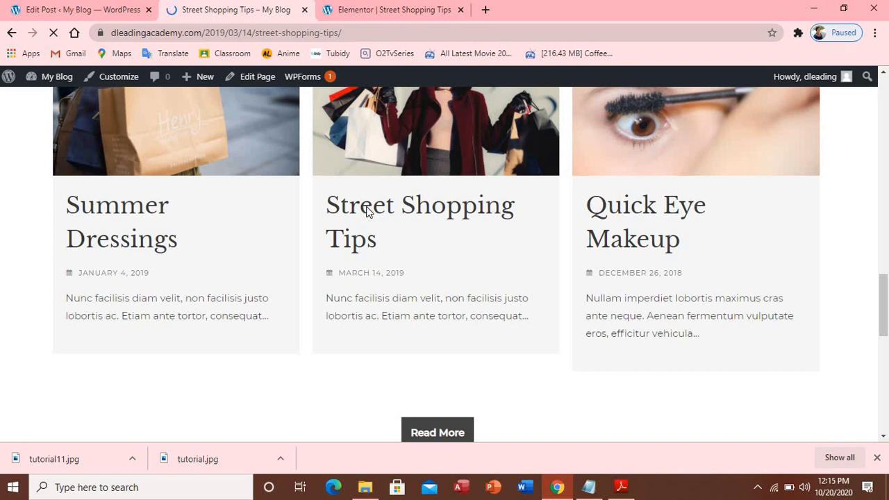
Scroll through the Street Shopping Tips post down to its Leave A Comment form
scroll(366, 215, down, 5)
scroll(214, 240, down, 1)
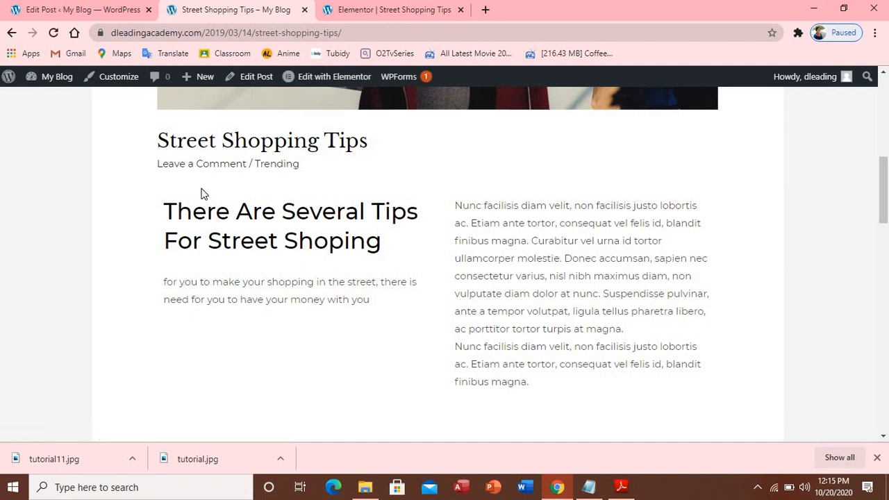
scroll(212, 198, down, 3)
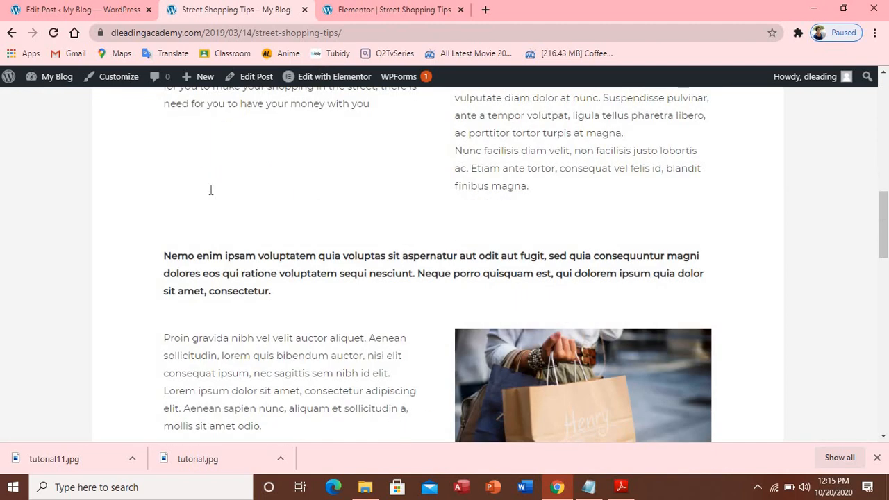
scroll(211, 190, down, 15)
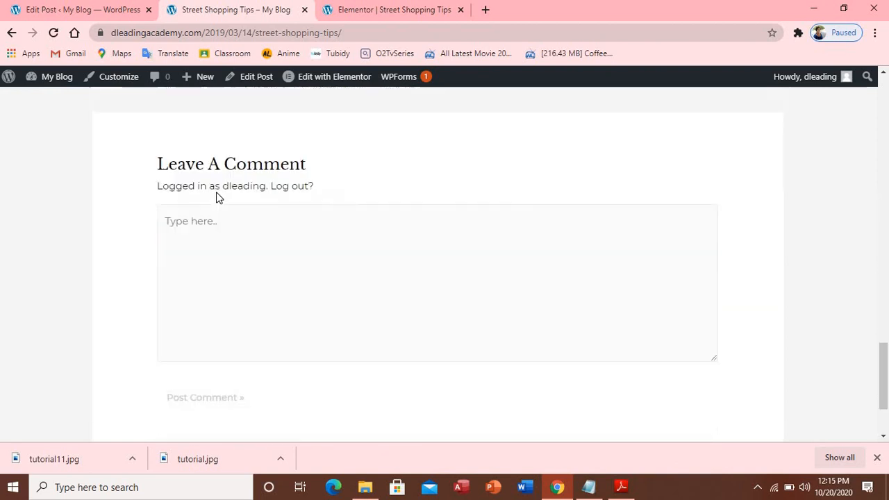
scroll(217, 197, down, 2)
middle_click(216, 188)
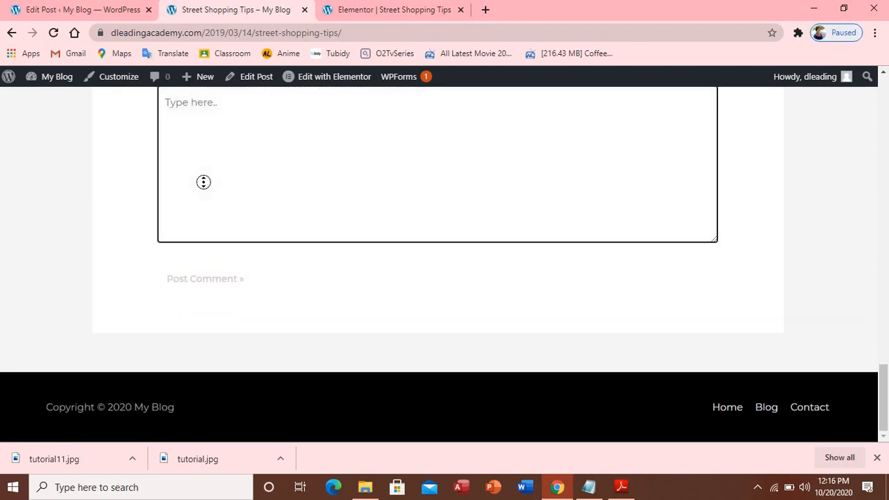
scroll(204, 180, up, 1)
scroll(204, 181, up, 1)
click(205, 181)
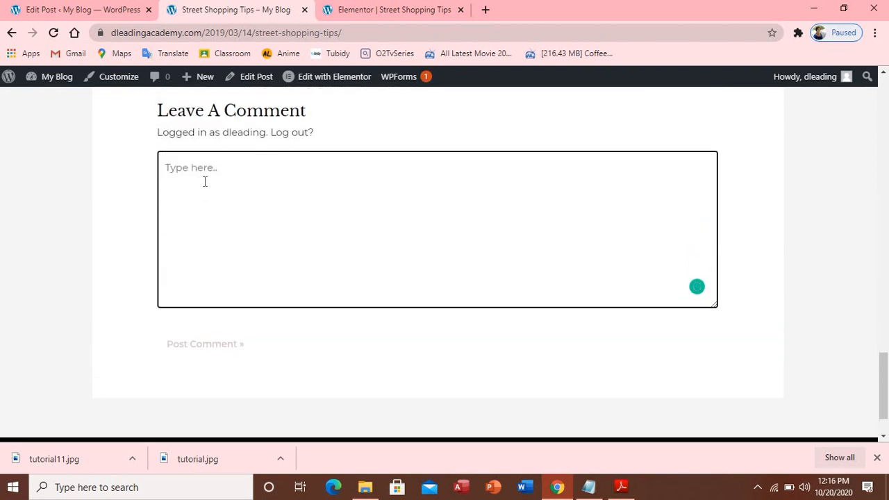
Follow the logged-in user link, come back to the post, and return to its top
click(256, 137)
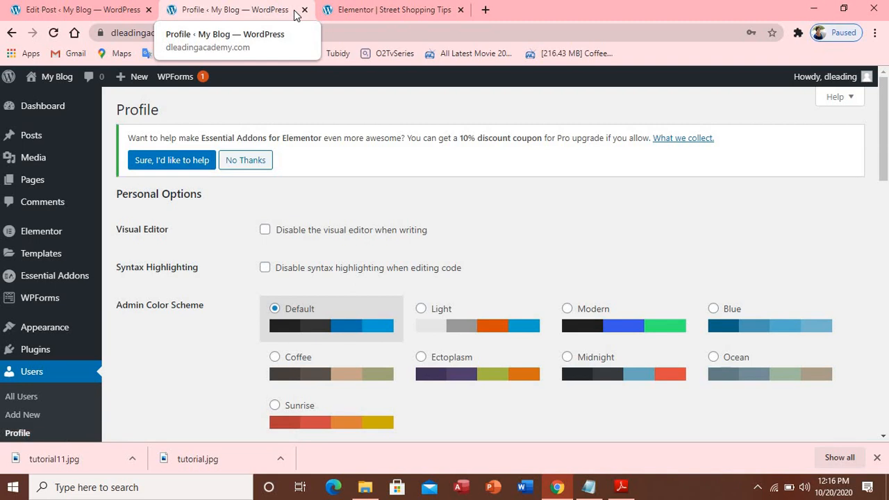
click(11, 33)
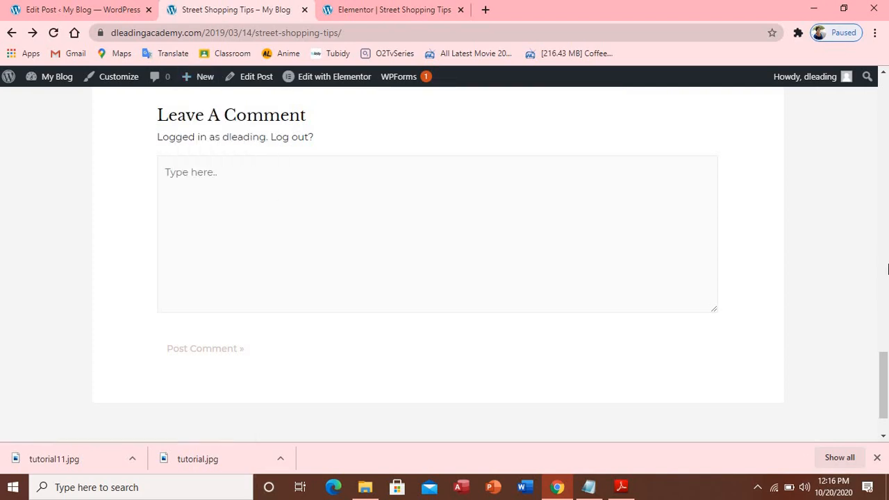
scroll(887, 269, up, 1)
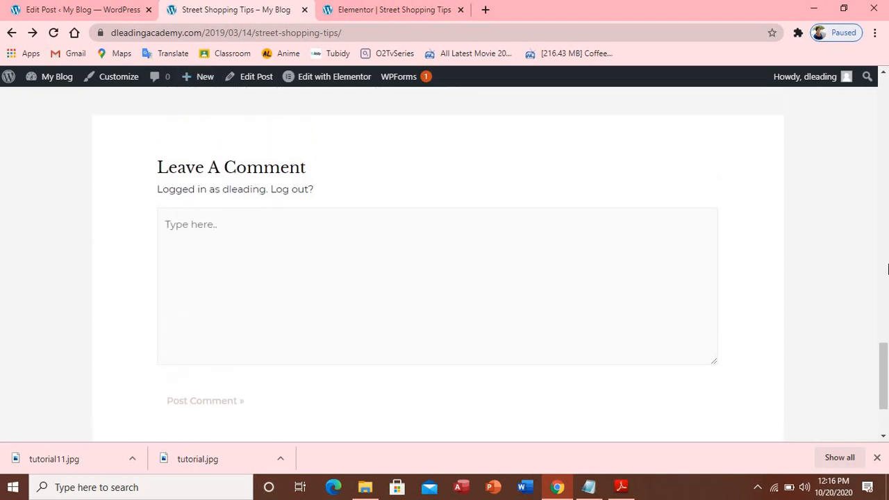
scroll(887, 270, up, 1)
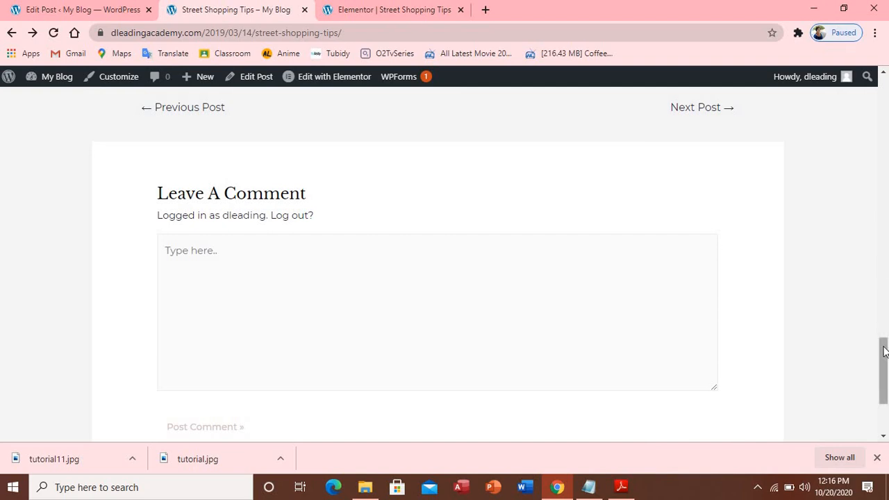
drag(886, 349, 875, 79)
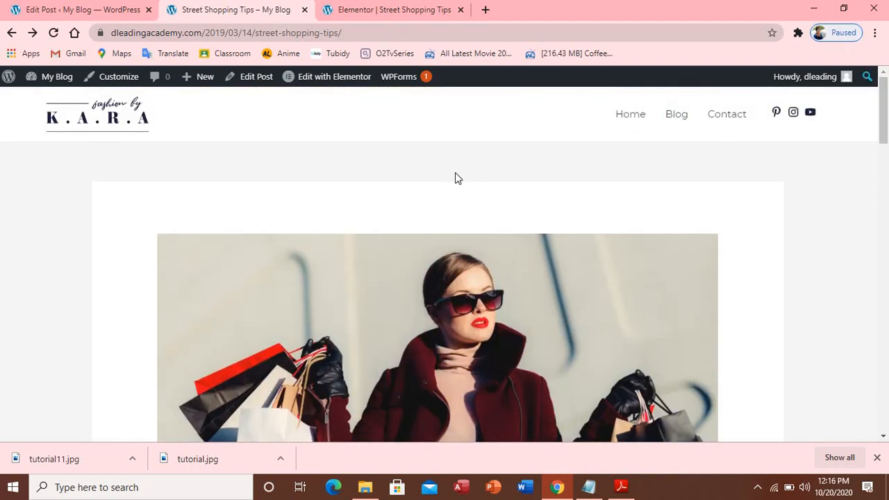
Launch the Customizer from the post and navigate through Header to the Site Identity settings
click(122, 82)
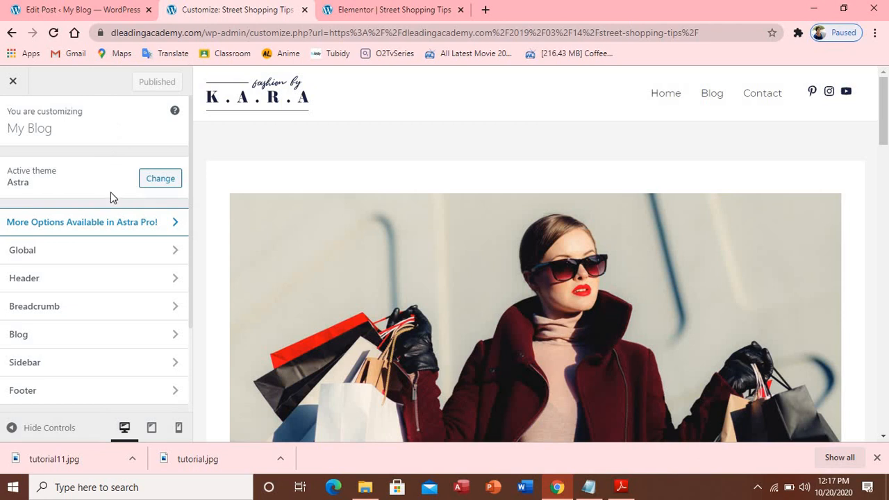
click(172, 253)
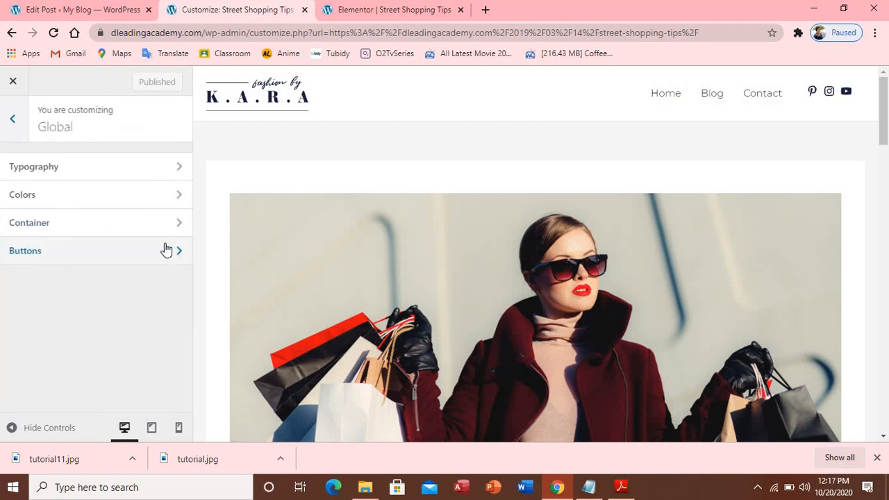
click(15, 121)
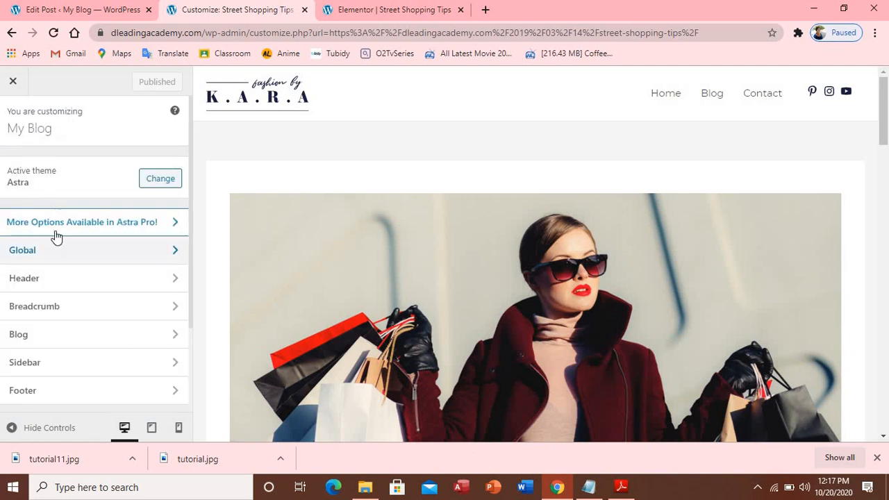
click(123, 280)
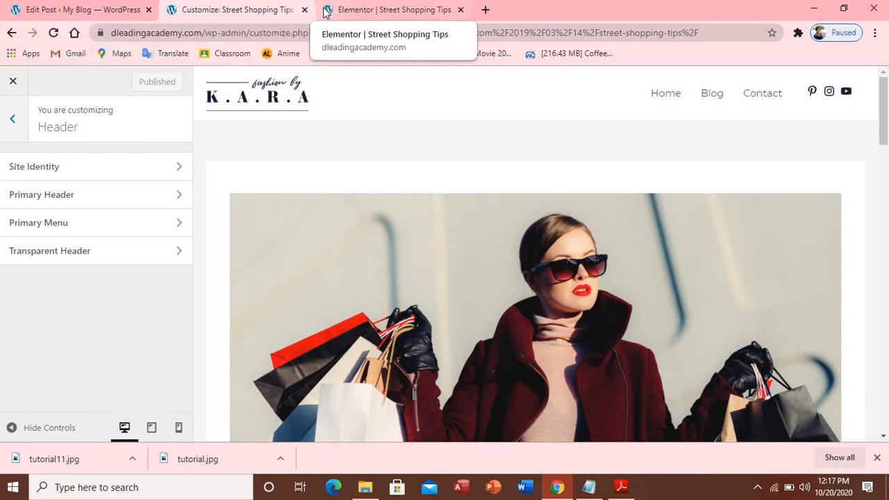
click(110, 169)
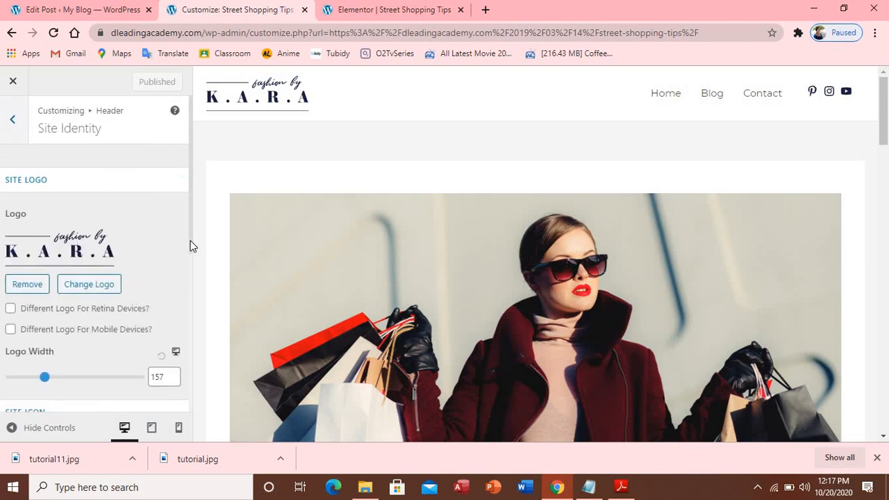
Remove the 'fashion by K.A.R.A' logo image from the Site Identity Logo section
drag(191, 242, 198, 414)
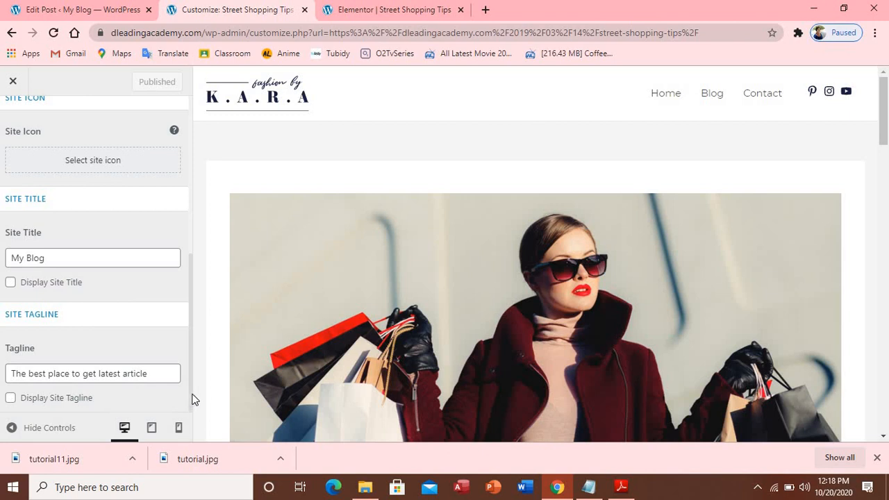
scroll(192, 398, up, 1)
scroll(192, 401, down, 1)
scroll(189, 375, up, 2)
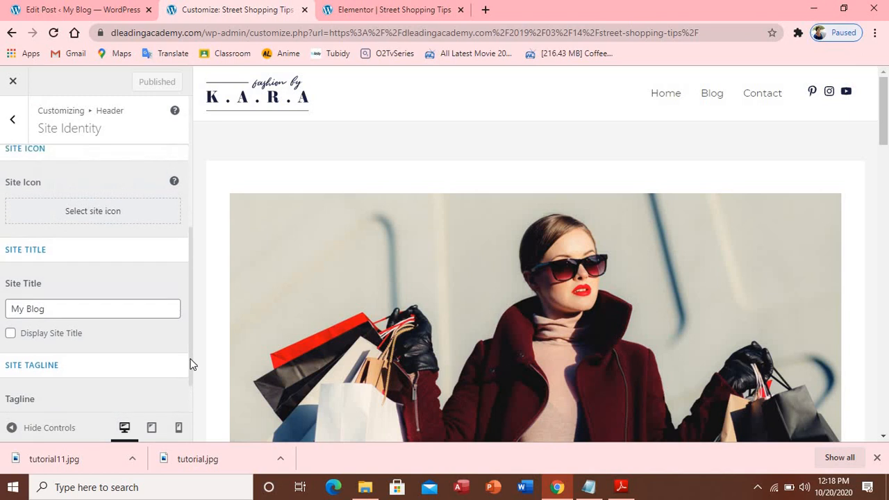
scroll(190, 357, up, 3)
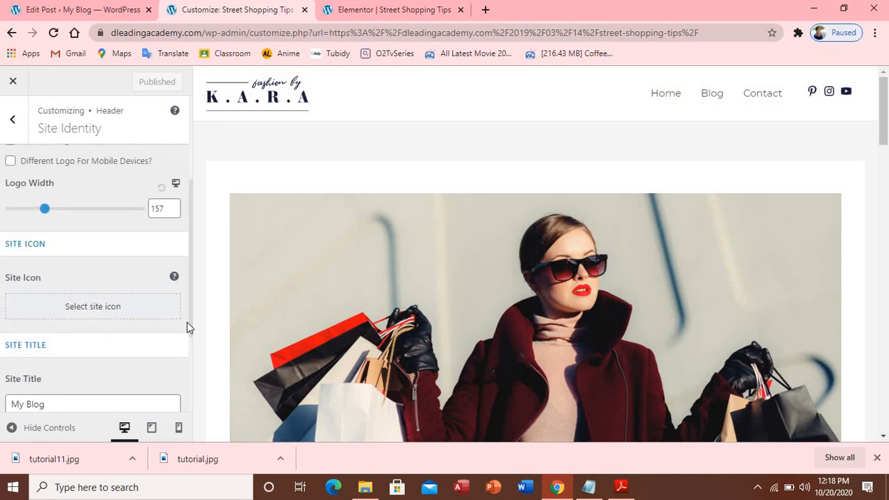
scroll(187, 322, up, 1)
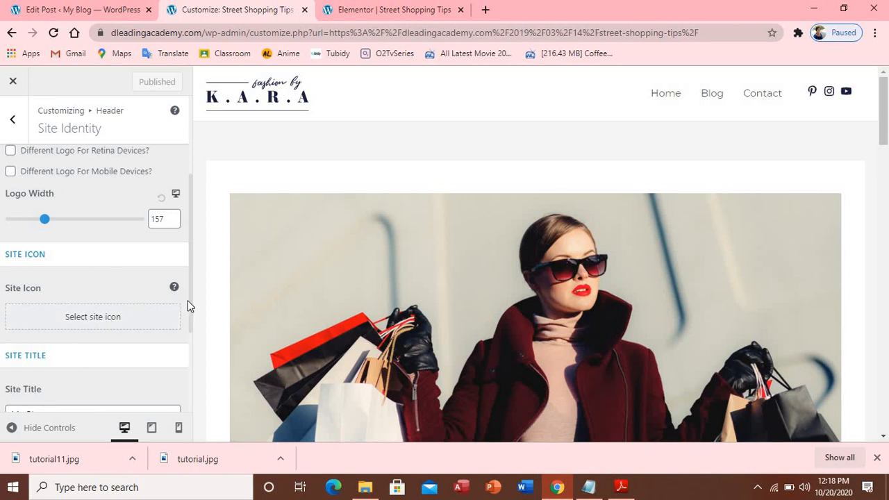
scroll(191, 296, up, 2)
scroll(194, 271, up, 2)
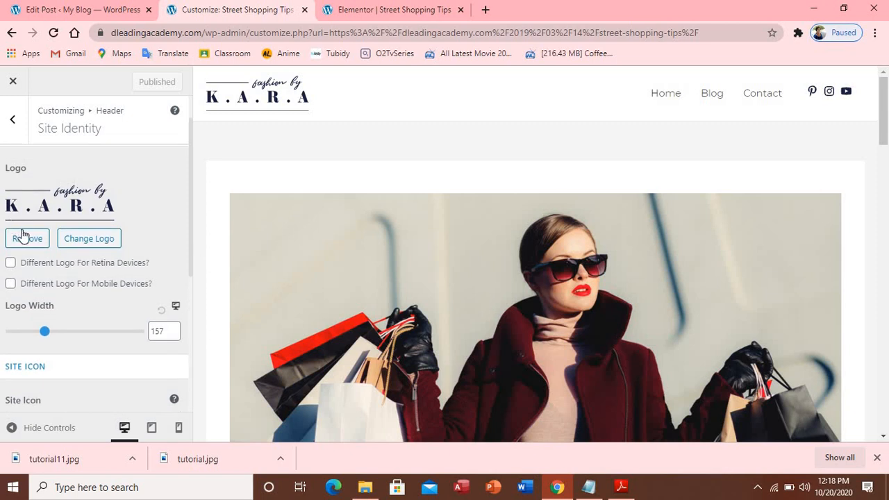
click(26, 240)
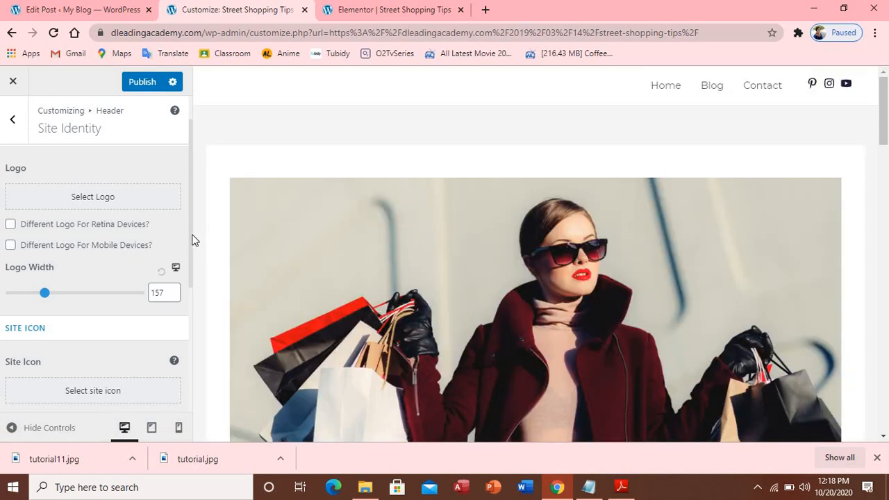
drag(195, 240, 186, 273)
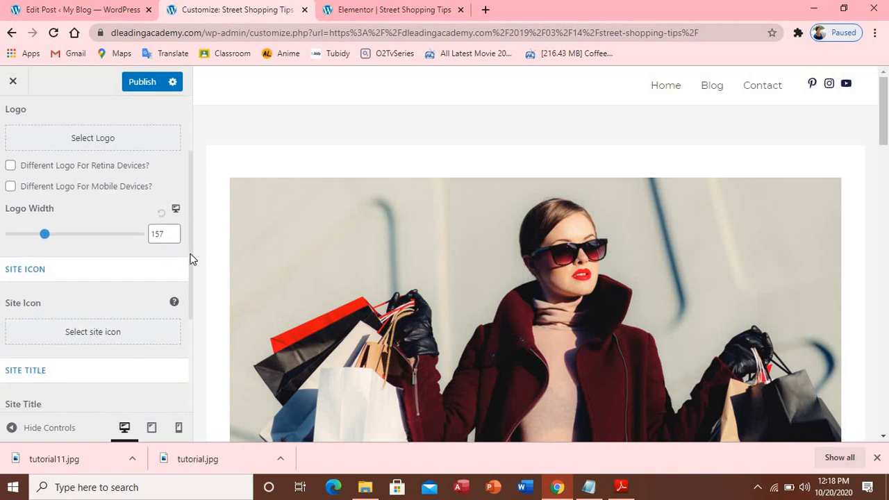
scroll(187, 274, down, 1)
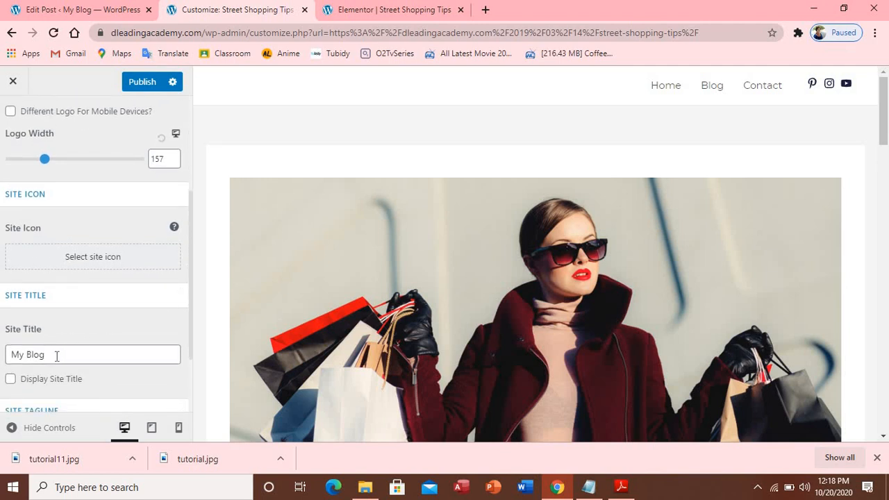
Show the site title in the header and change it from Blog to 'dleading fashion'
click(10, 380)
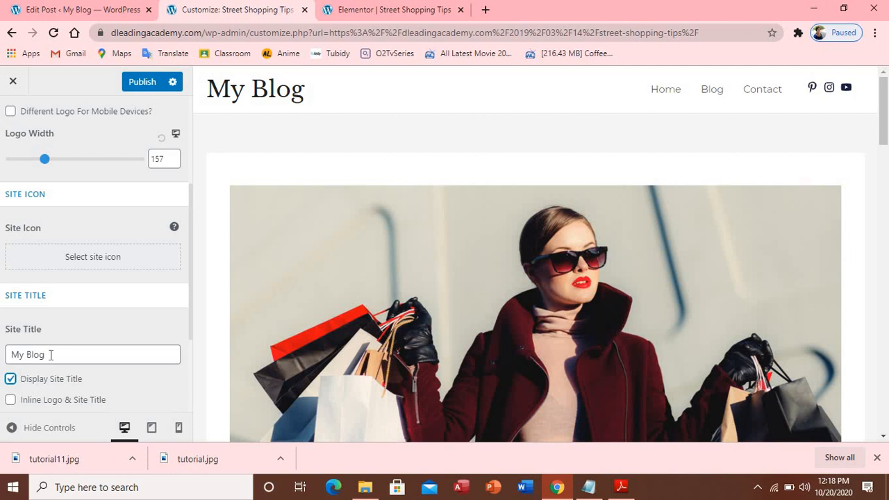
click(51, 355)
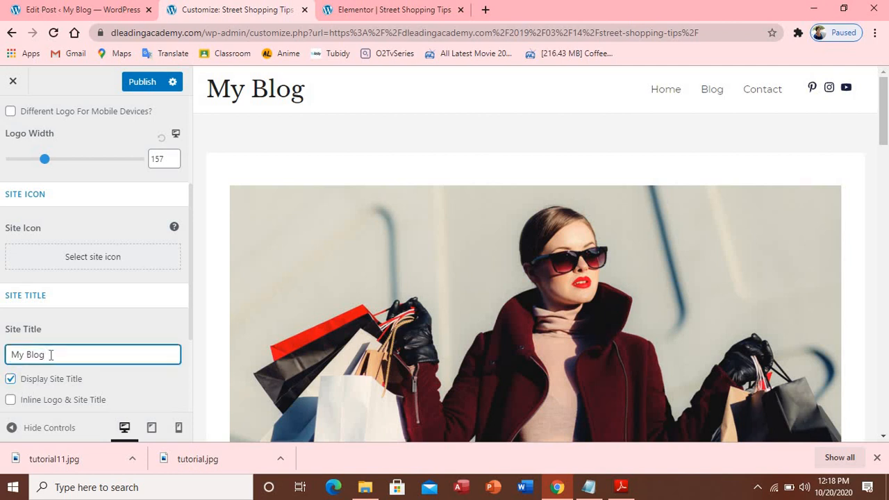
key(BackSpace)
key(BackSpace)
key(BackSpace)
key(BackSpace)
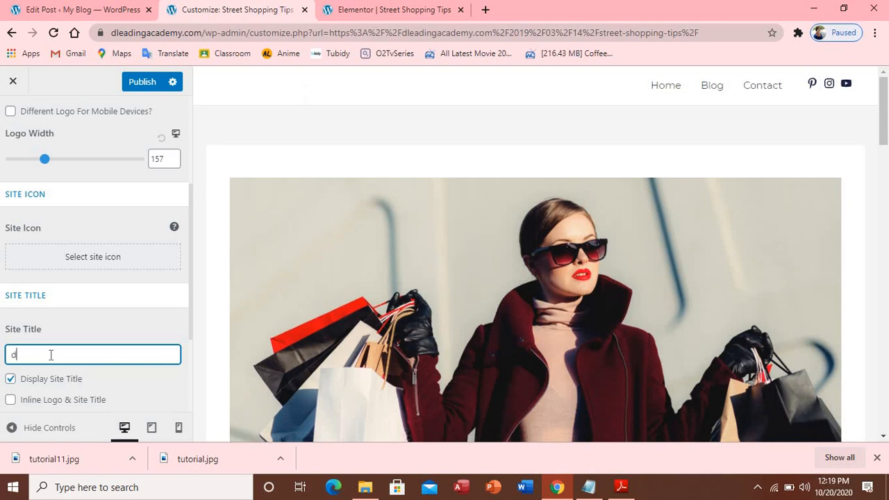
text(dlea)
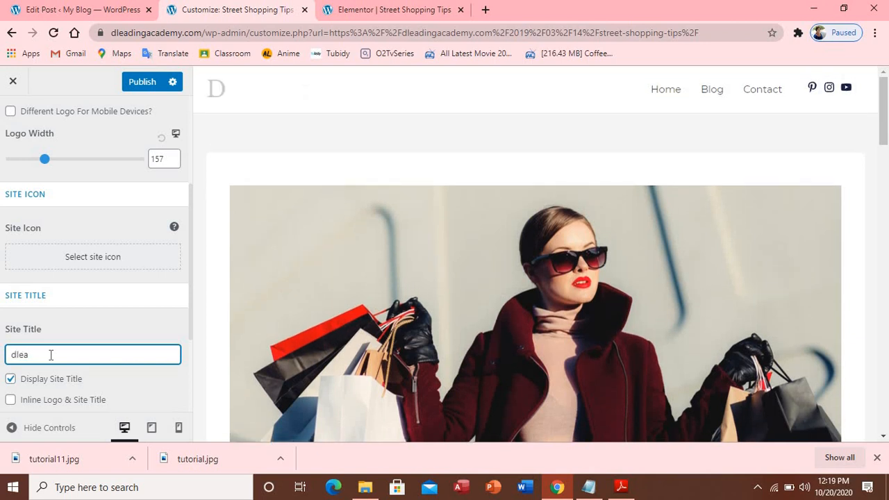
text(ding)
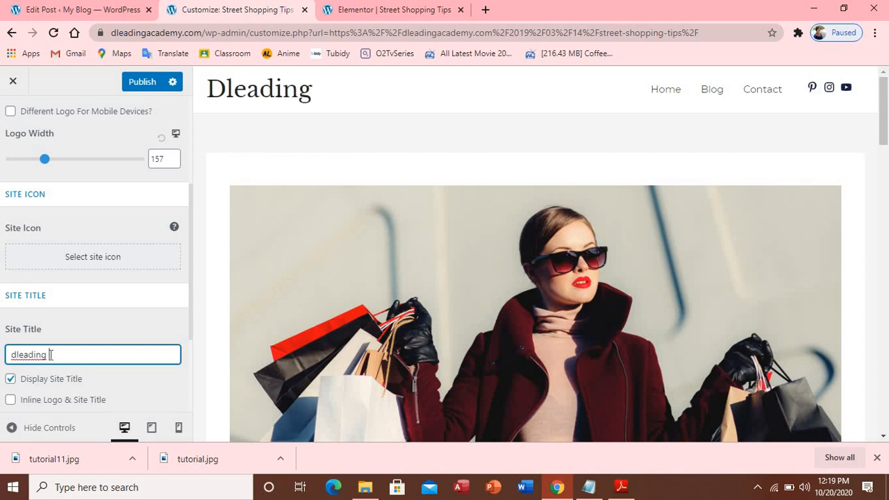
text( fas)
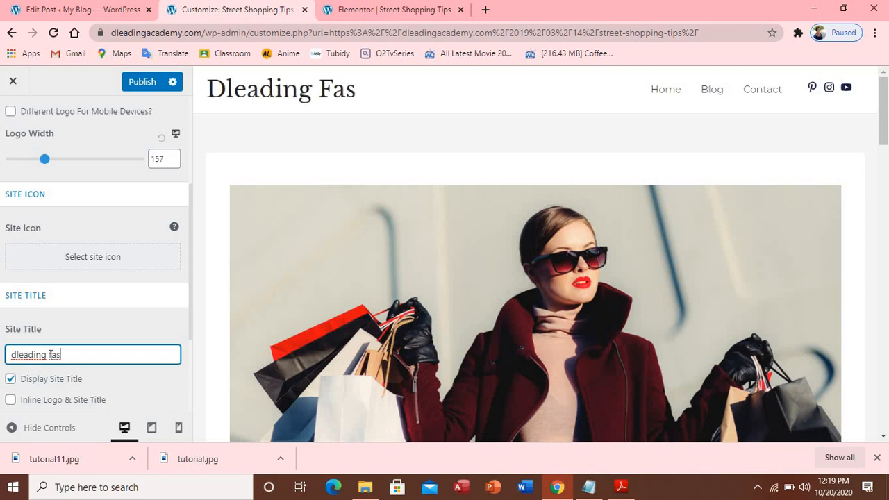
text(hion)
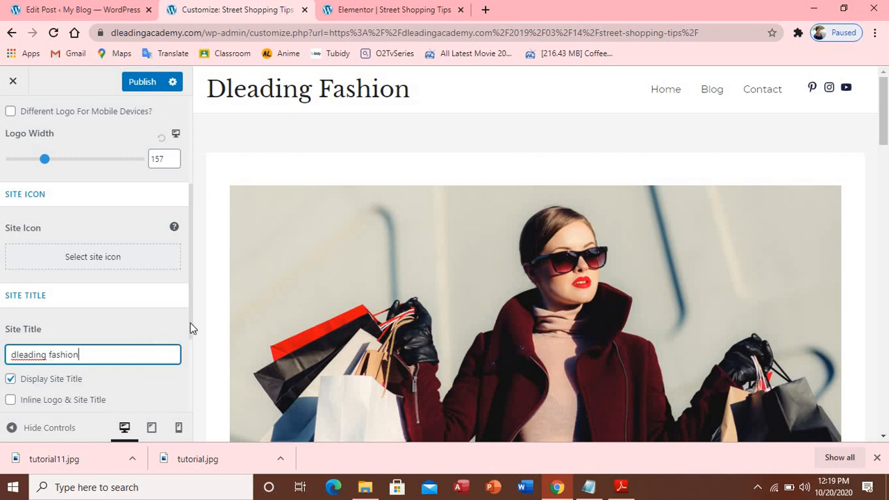
mouse_move(192, 327)
mouse_down()
mouse_move(193, 304)
mouse_move(195, 324)
mouse_up()
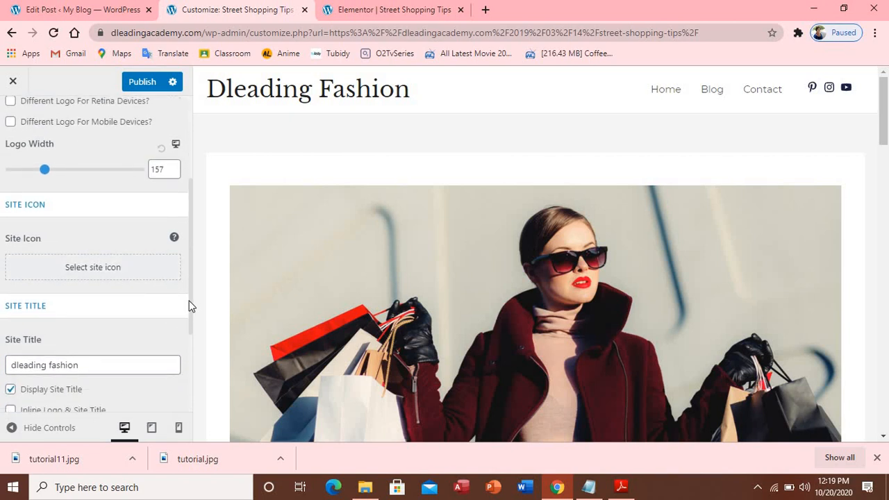
drag(189, 317, 186, 333)
click(195, 329)
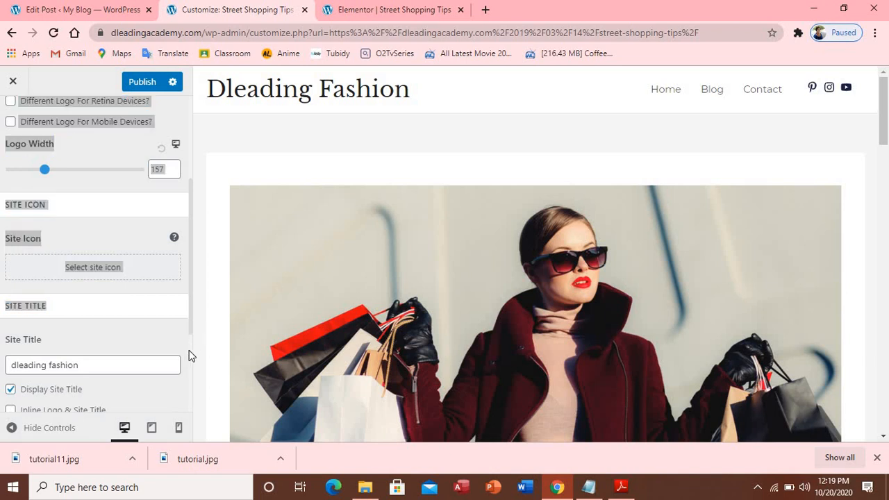
click(190, 323)
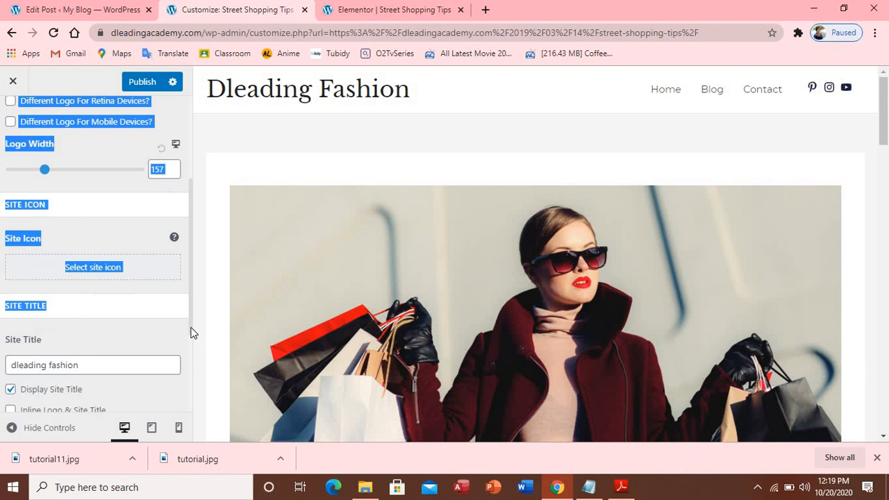
Enable Inline Logo & Site Title, set Logo Width to 151, and publish the Customizer changes
drag(192, 333, 192, 383)
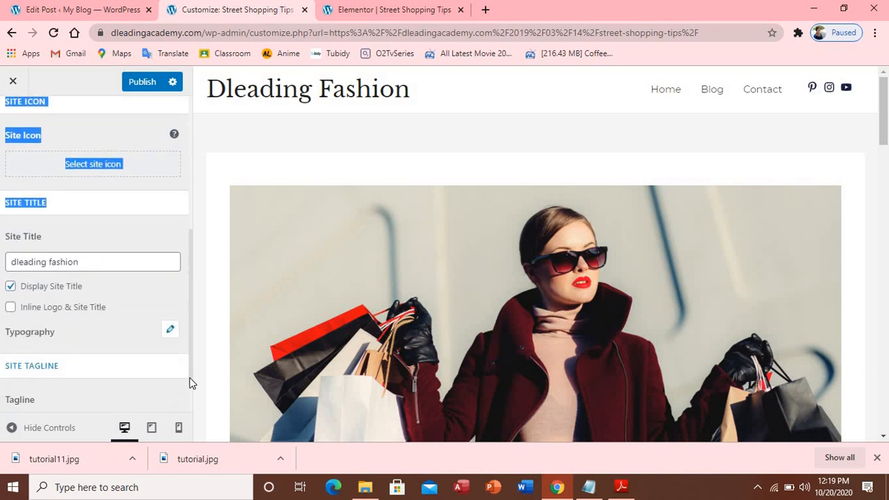
click(10, 308)
drag(191, 238, 199, 101)
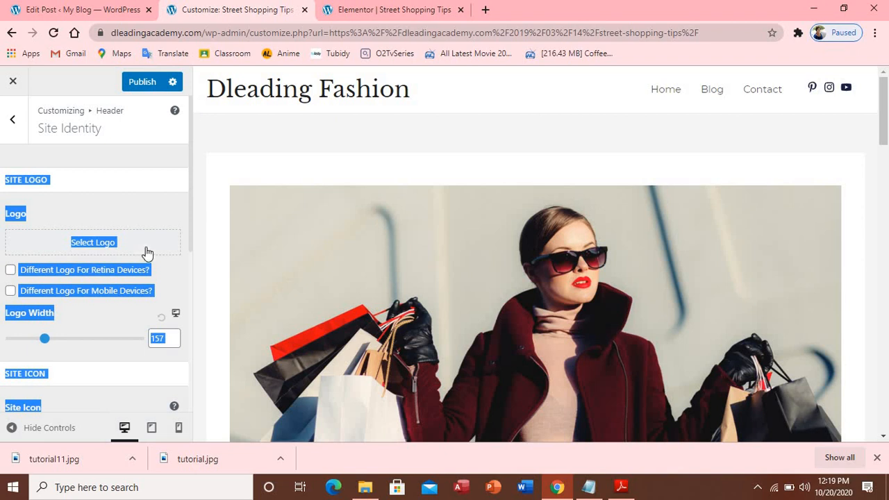
click(142, 154)
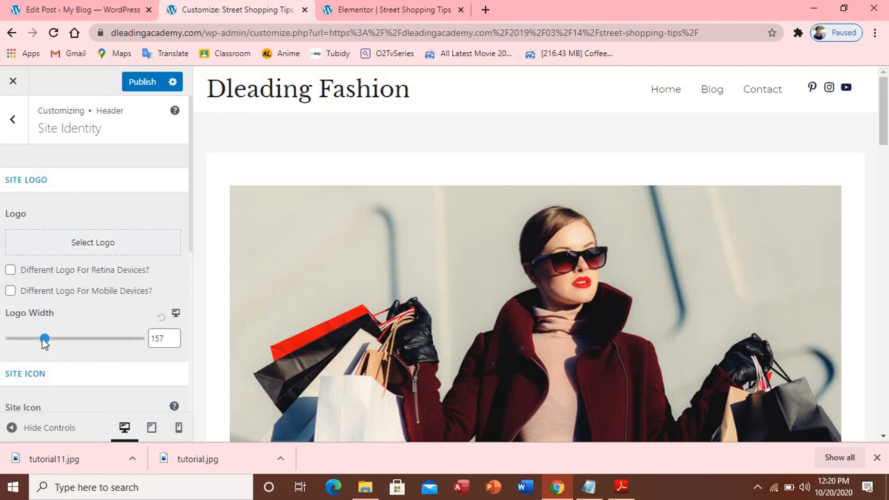
drag(80, 336, 49, 334)
click(154, 81)
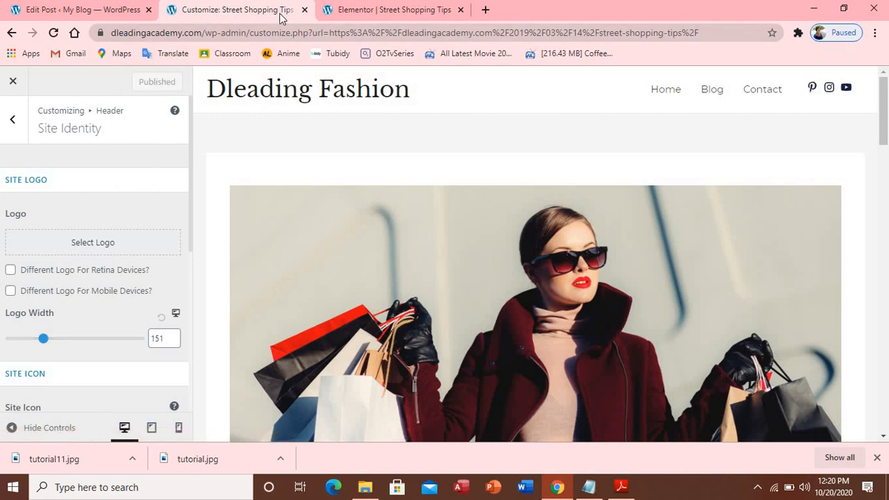
click(353, 9)
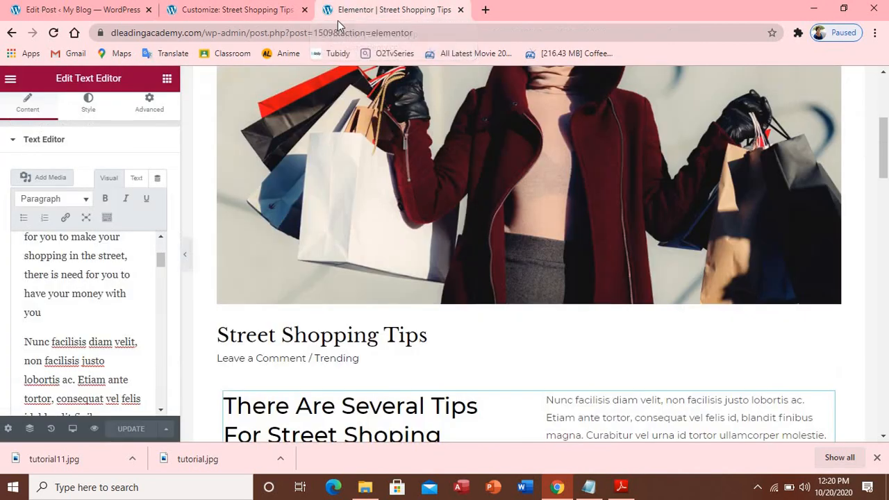
Close the Elementor editor and go back to the admin Posts list
scroll(552, 205, up, 5)
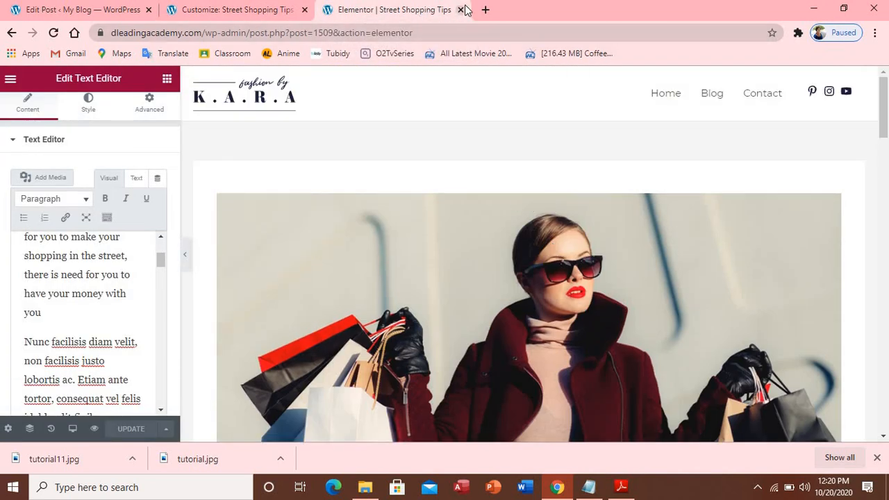
click(461, 10)
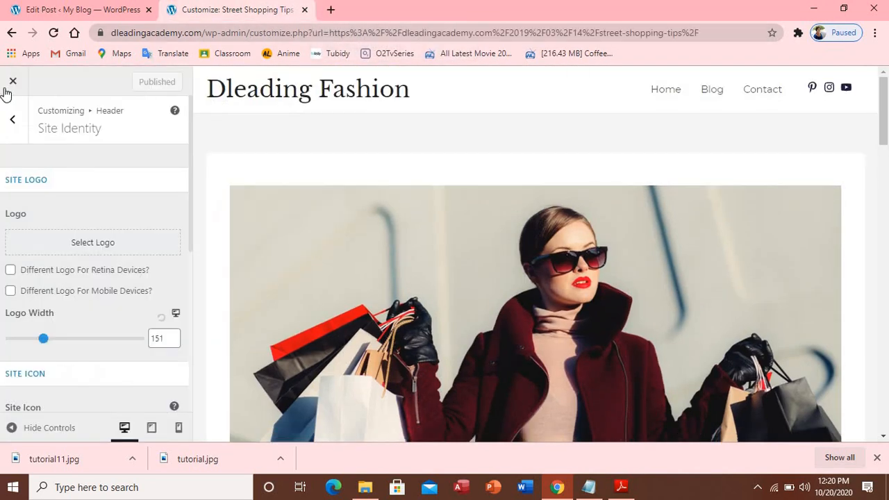
click(68, 10)
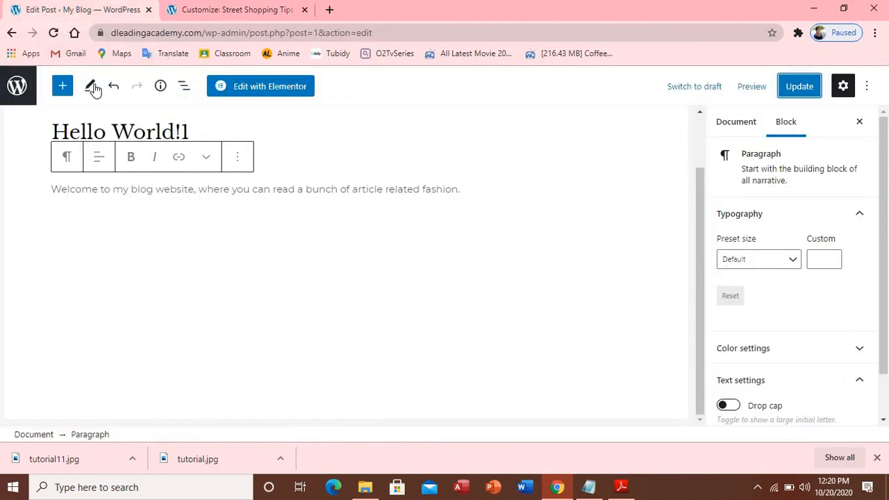
click(13, 33)
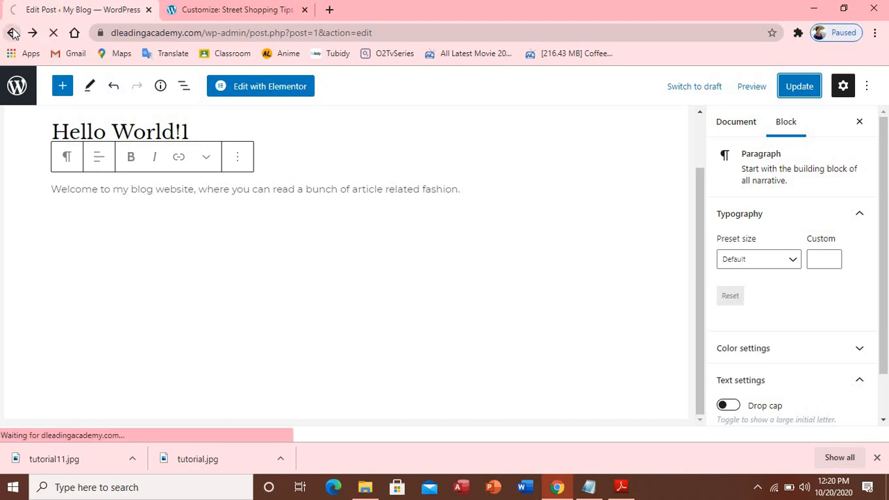
Open My Blog > Visit Site in a new tab to check the Dleading Fashion header, then return to the Customizer
mouse_move(47, 78)
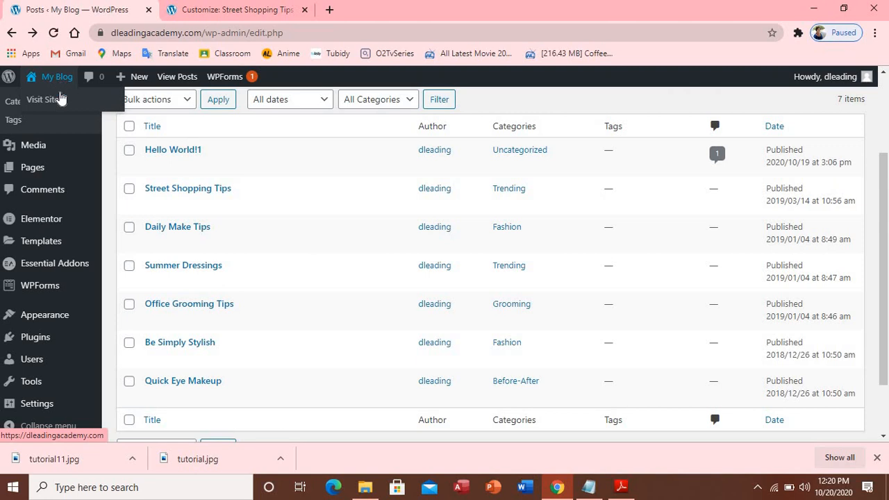
right_click(60, 102)
click(70, 107)
click(186, 16)
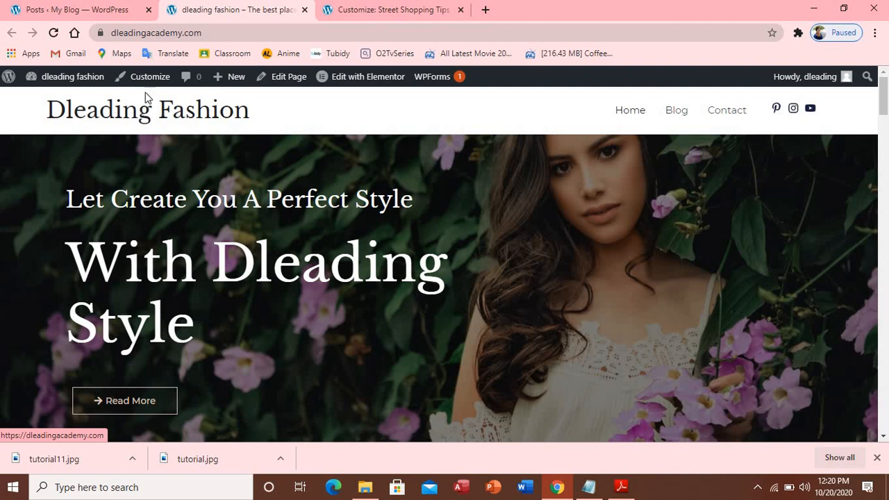
click(354, 9)
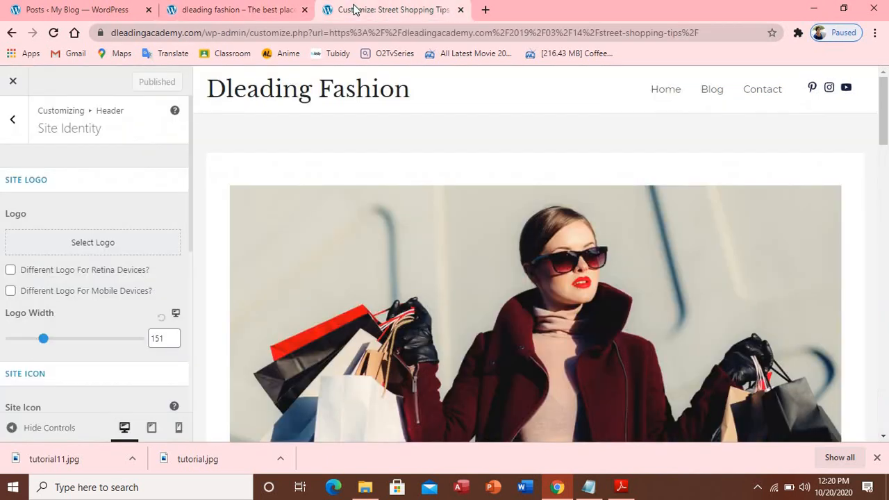
Set Logo Width to 120, bring up the Select site icon picker, then open a blank tab
drag(43, 339, 36, 335)
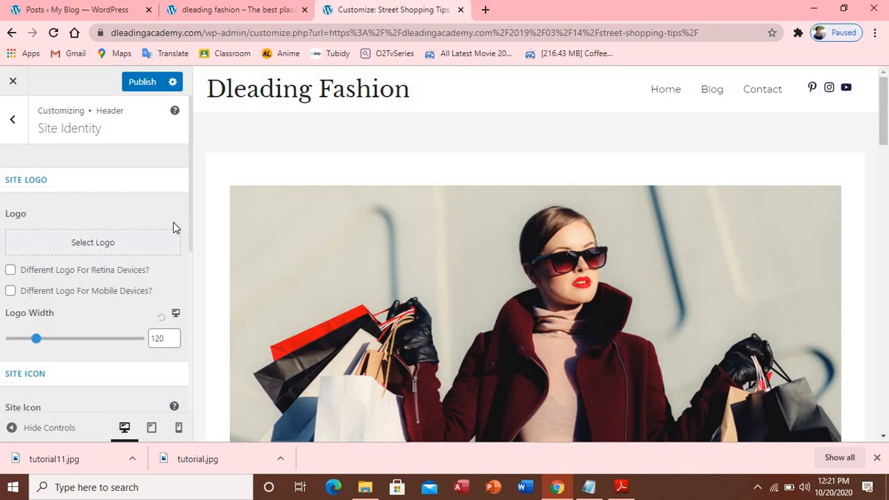
scroll(175, 228, down, 4)
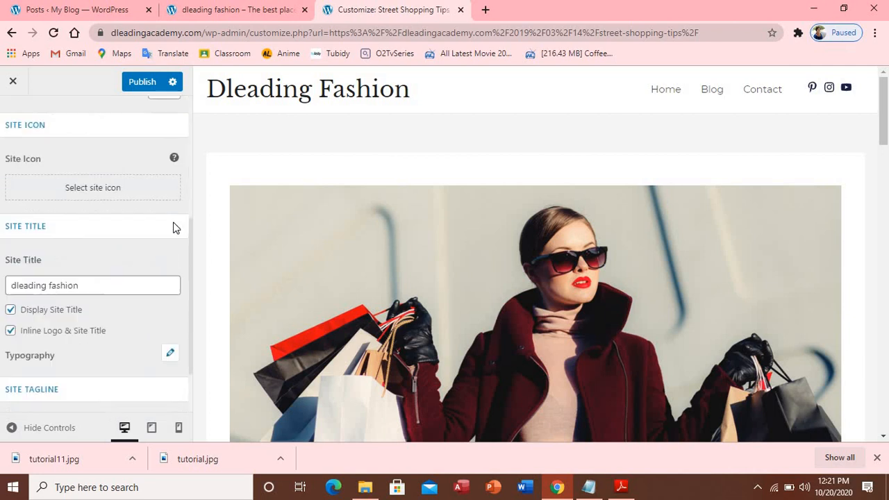
click(118, 185)
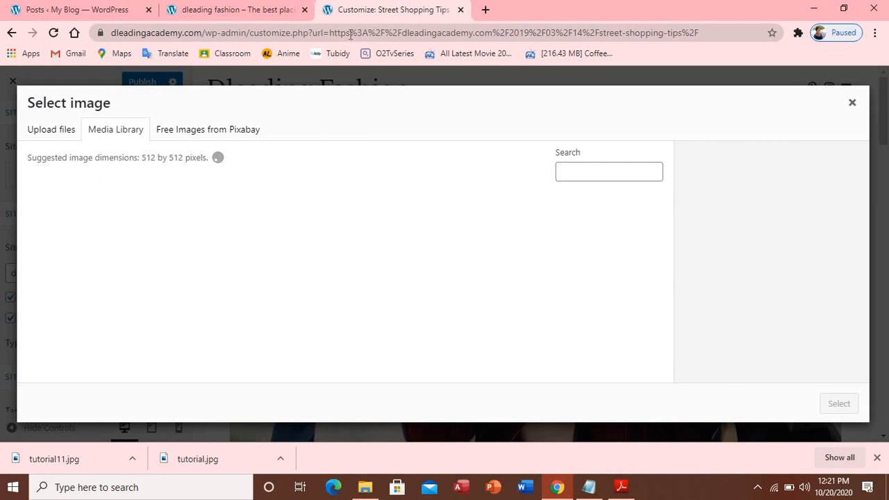
click(484, 9)
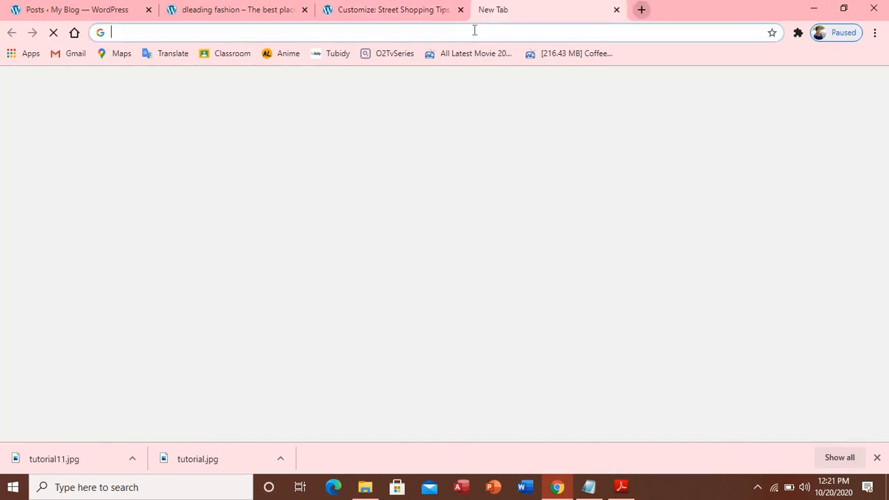
Search Google Images for 'fashion logo'
click(455, 32)
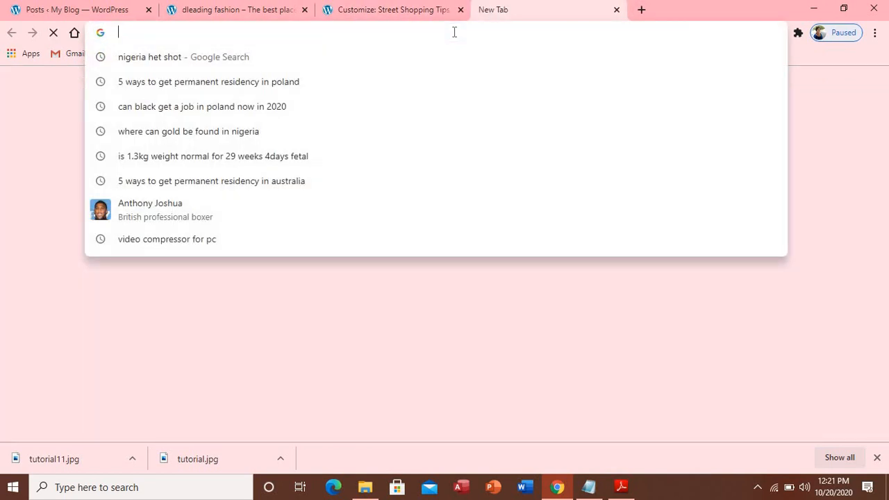
text(log)
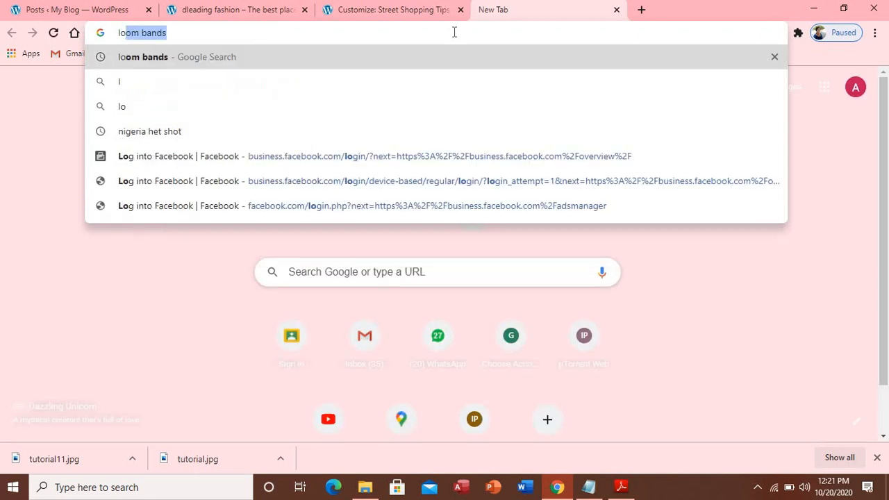
key(BackSpace)
key(BackSpace)
key(BackSpace)
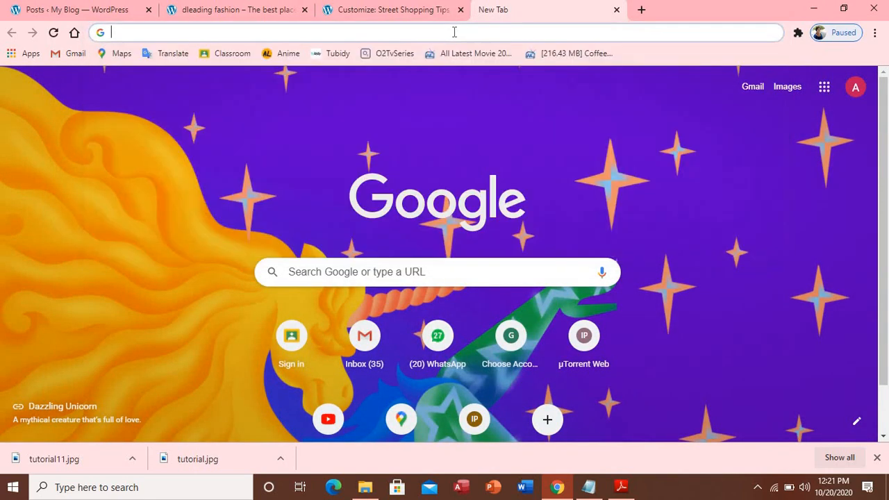
text(fash)
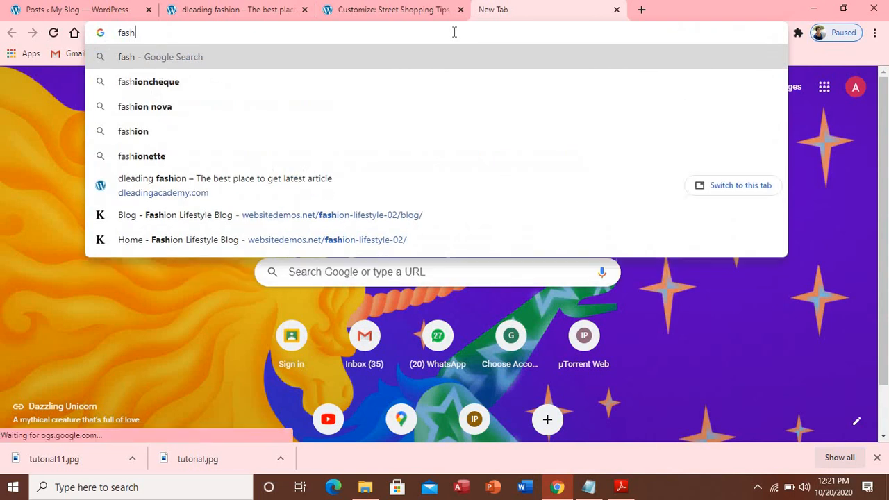
text(ion logo)
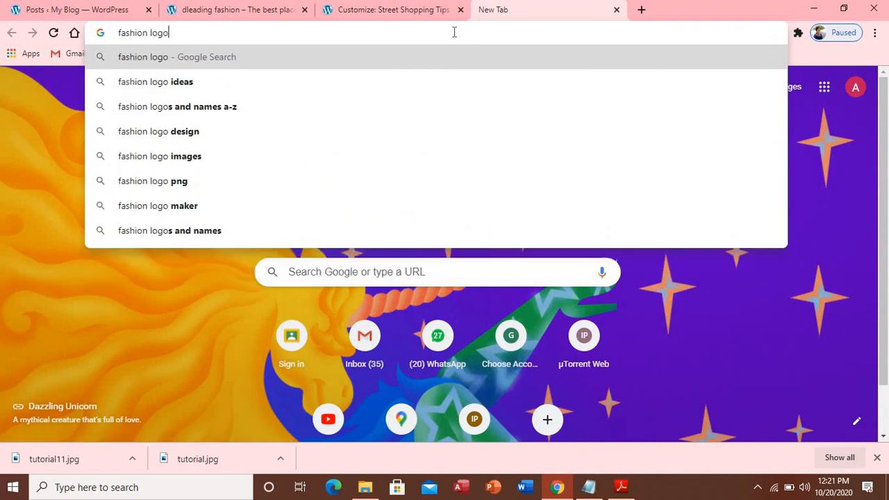
key(Return)
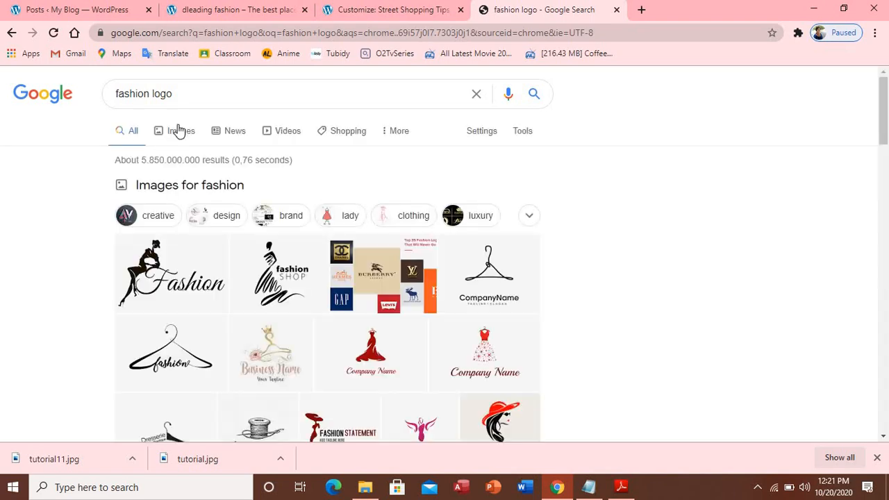
click(178, 131)
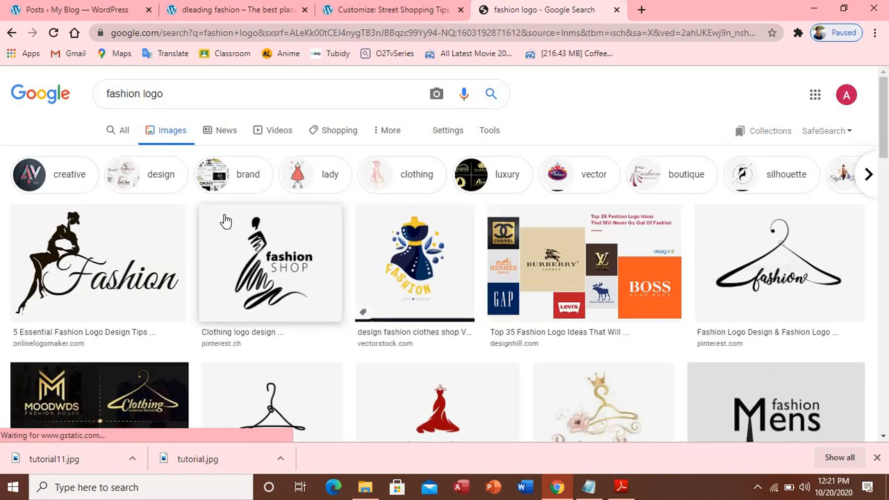
Save the black Fashion logo image to Downloads as 'tutorial fashion' PNG
right_click(168, 258)
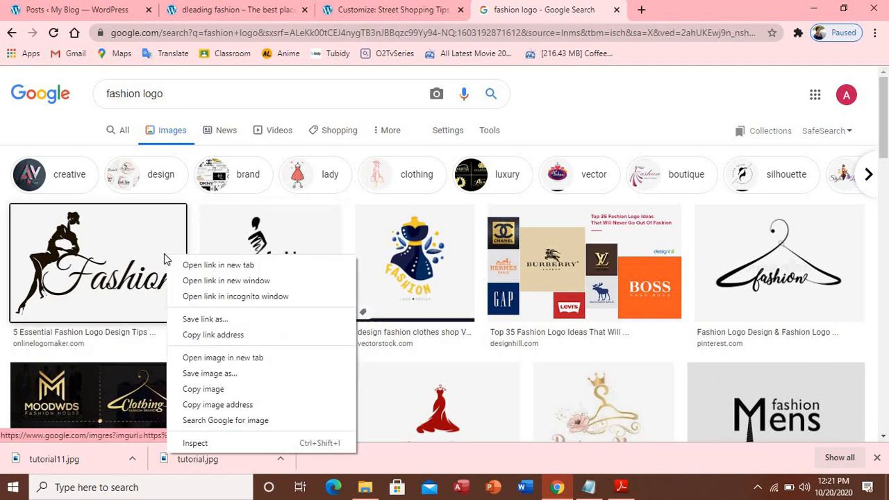
click(226, 375)
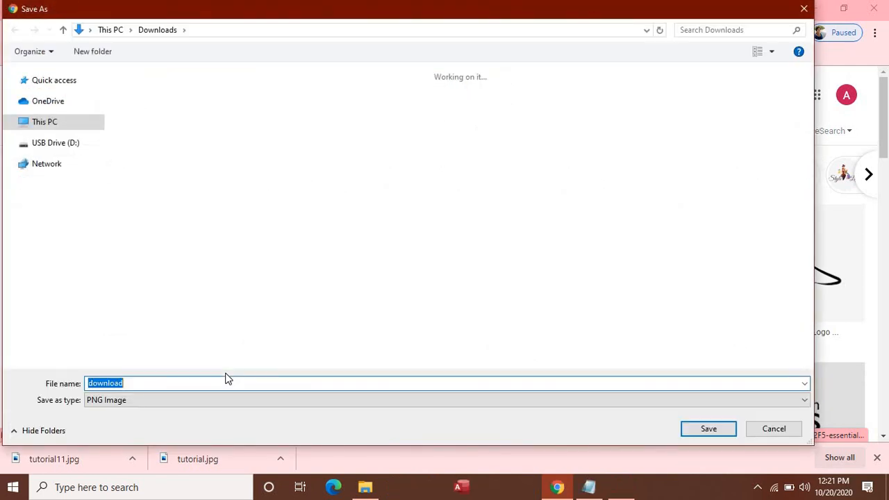
text(tutor)
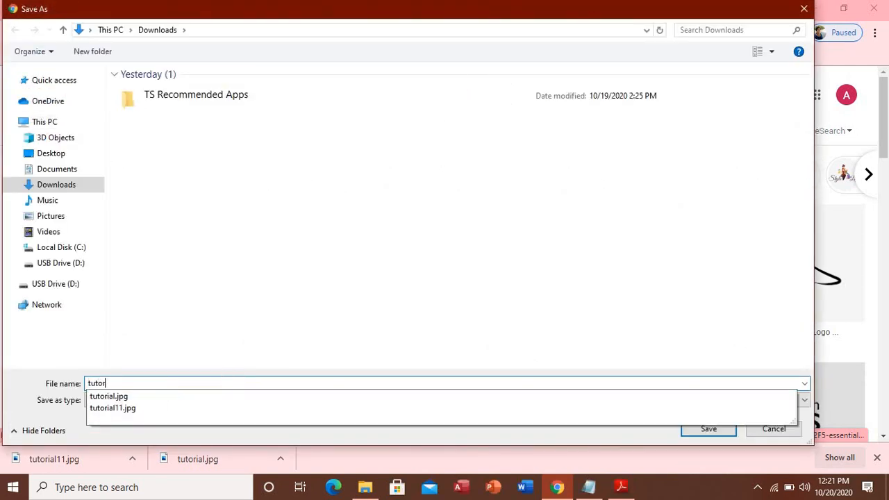
text(ial fashion)
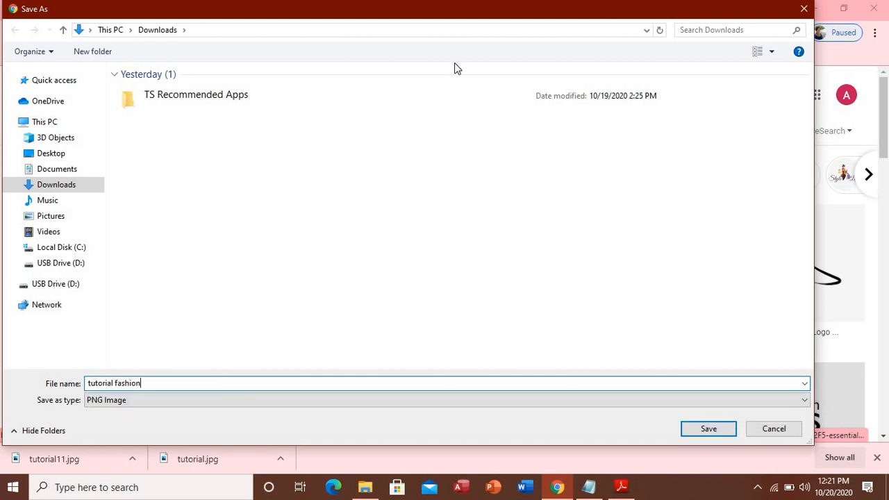
mouse_move(577, 495)
key(Return)
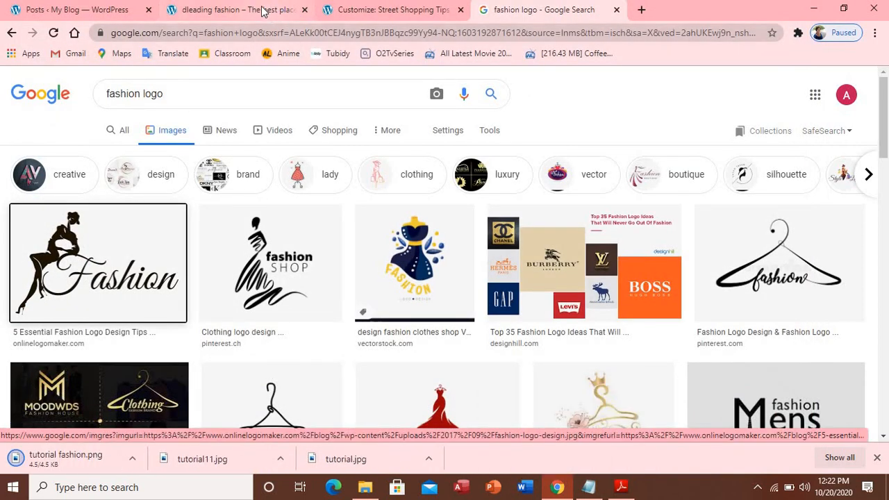
click(351, 15)
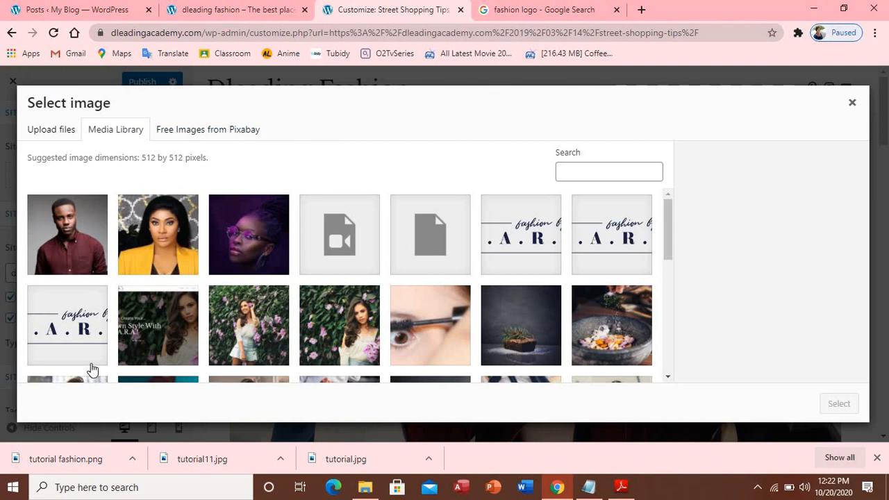
Upload tutorial fashion.png, set it as the site icon without cropping, and publish
click(35, 130)
drag(91, 455, 422, 272)
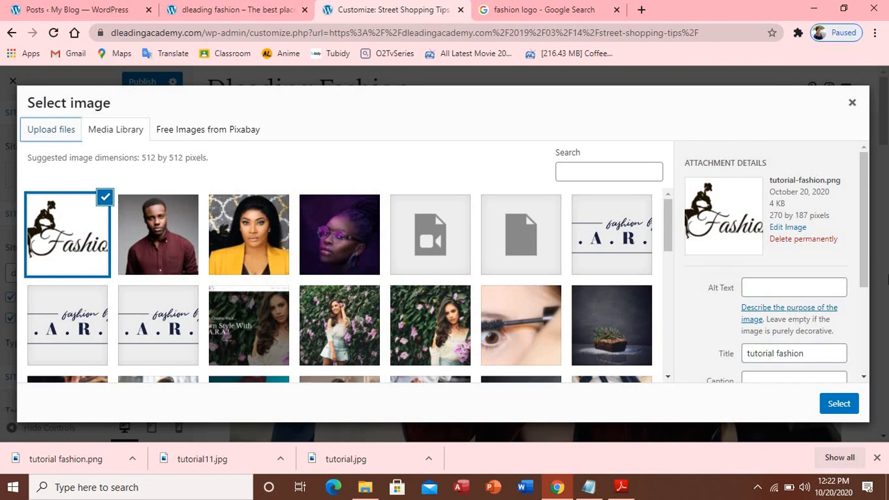
click(847, 404)
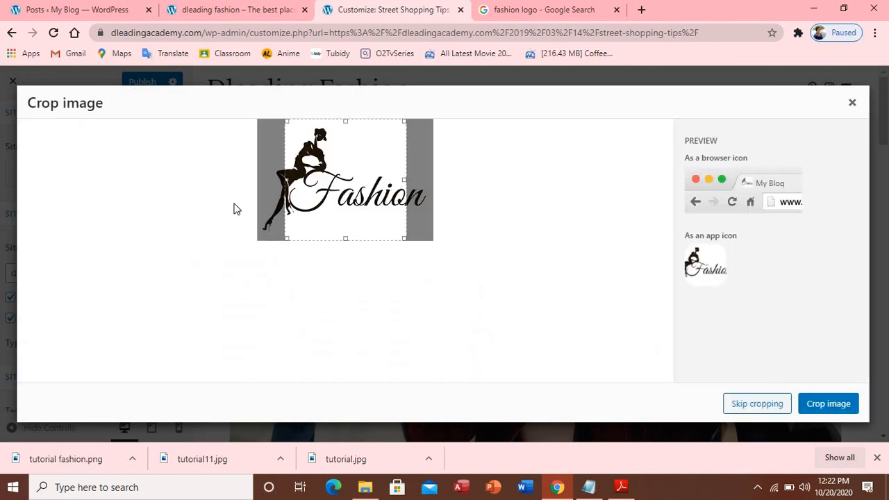
click(761, 408)
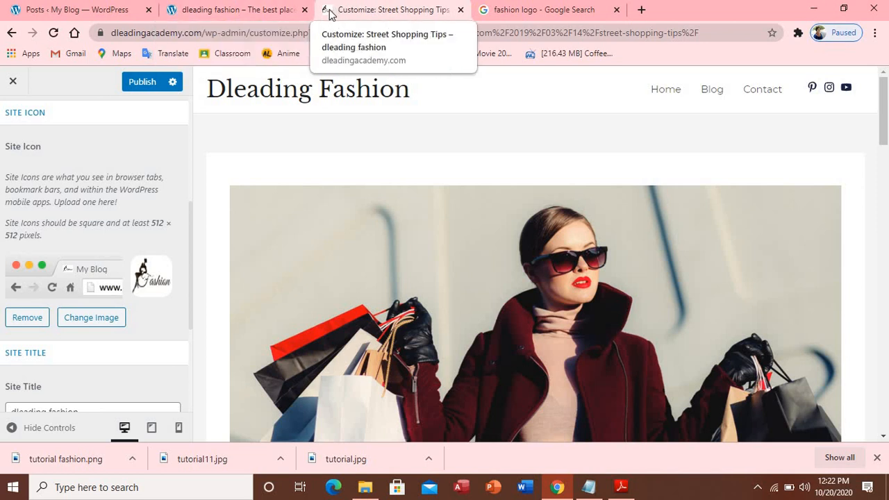
click(147, 82)
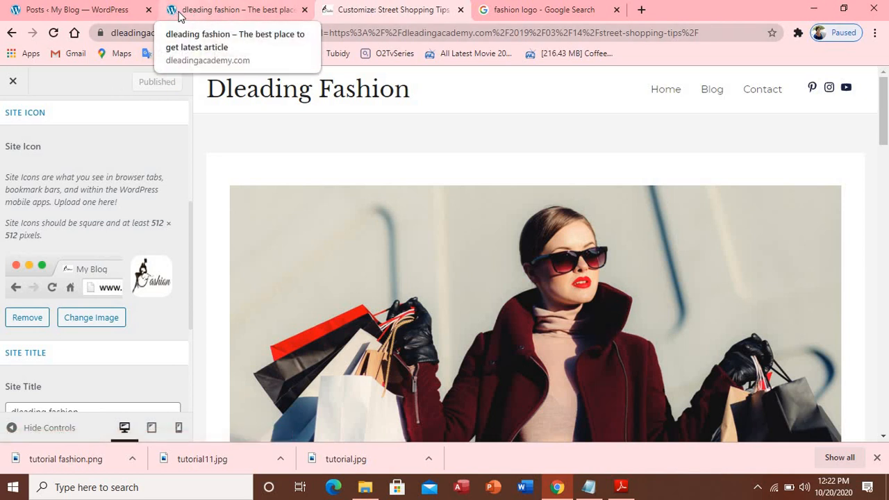
Reload the live homepage and the admin Posts list to show the new Fashion icon
click(179, 15)
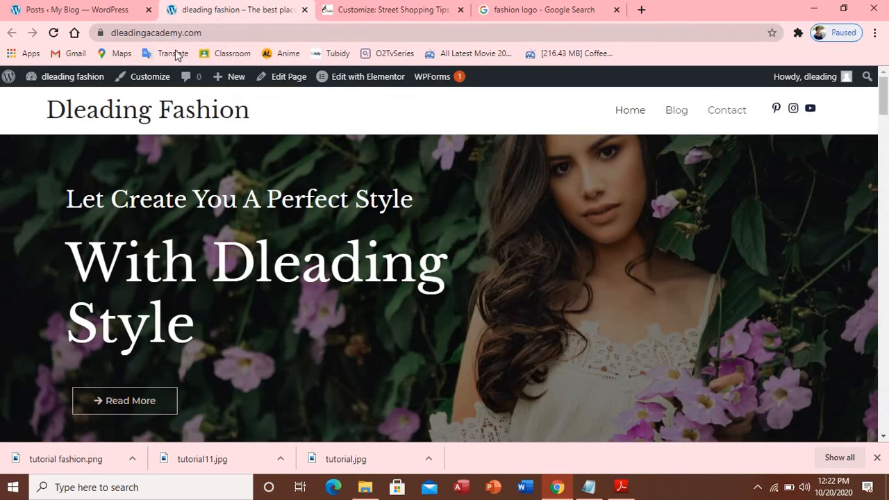
click(54, 33)
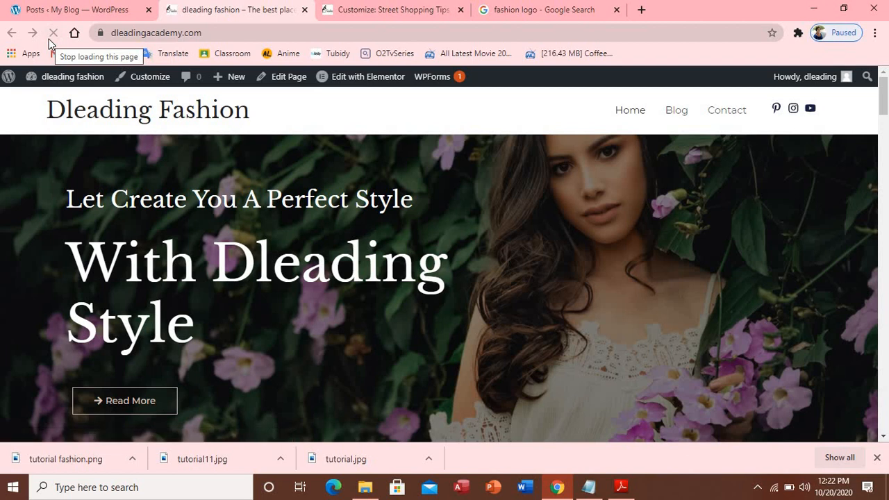
click(109, 12)
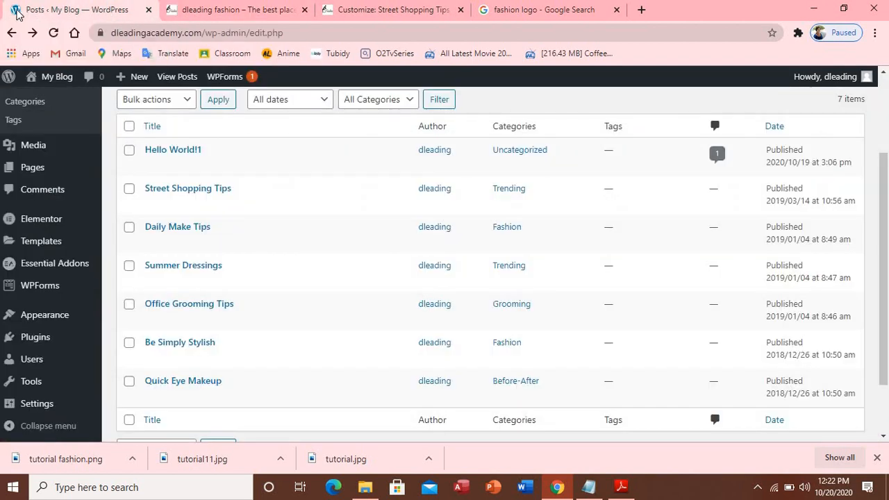
click(54, 33)
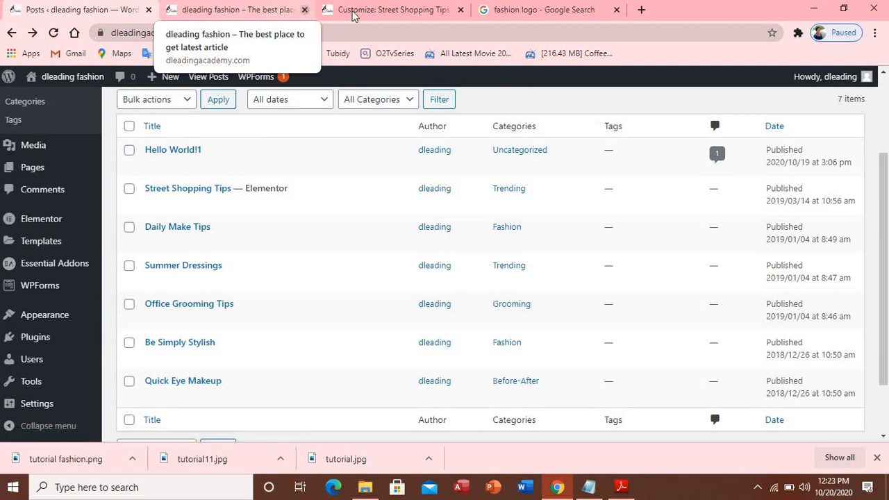
Check the new site icon in the Customizer, then go back to the Google results
click(370, 12)
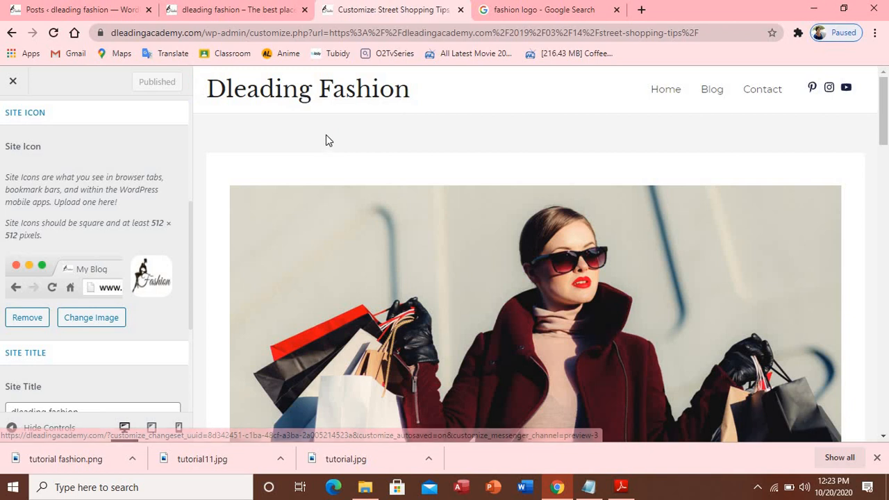
scroll(327, 146, down, 7)
scroll(328, 147, down, 15)
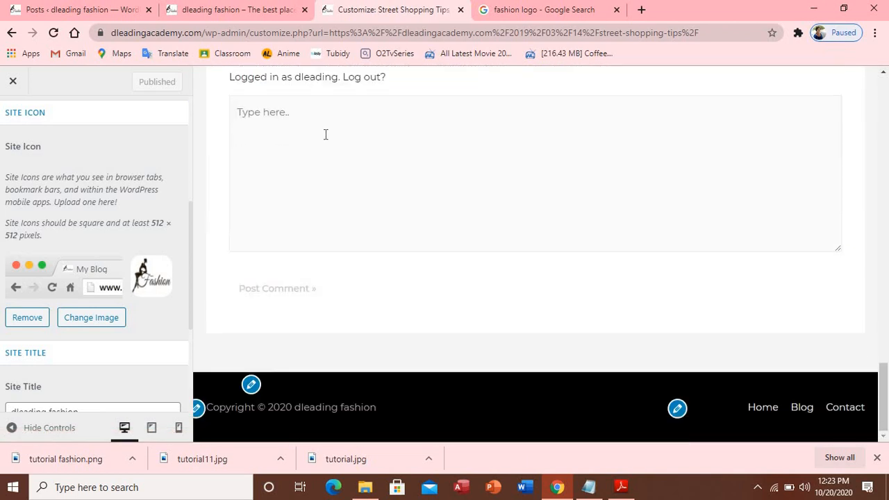
scroll(325, 134, up, 6)
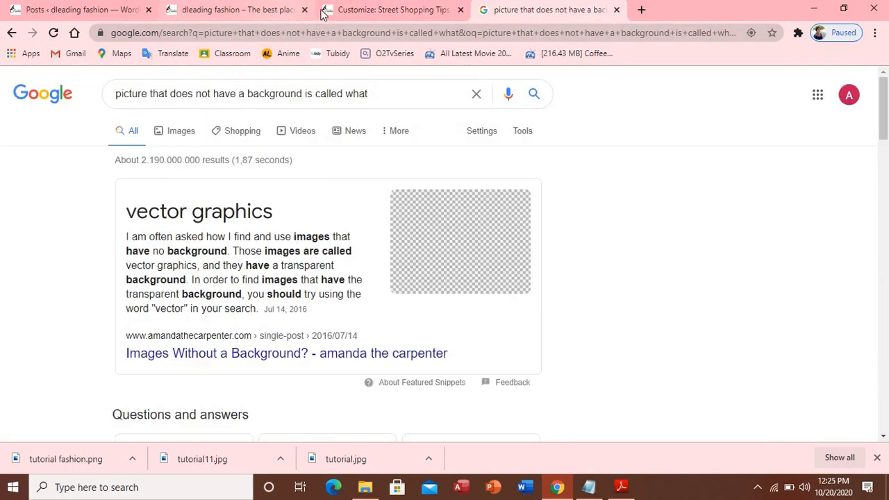
click(357, 13)
scroll(331, 253, up, 20)
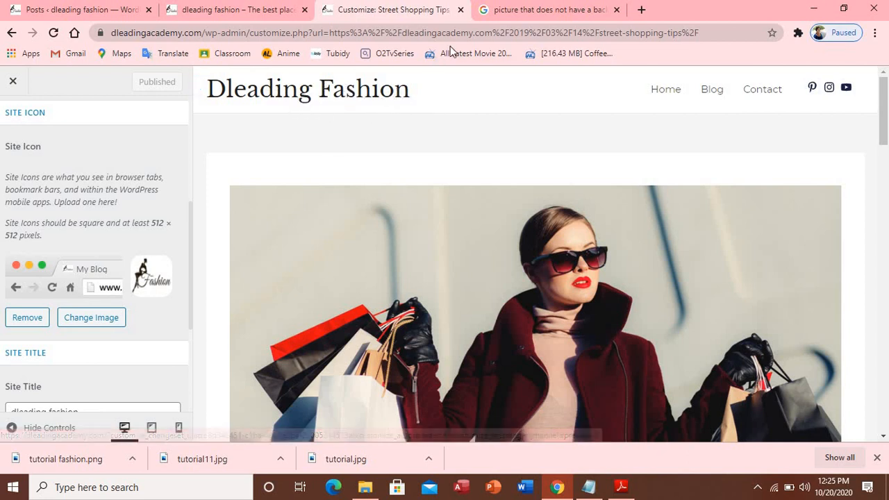
click(522, 12)
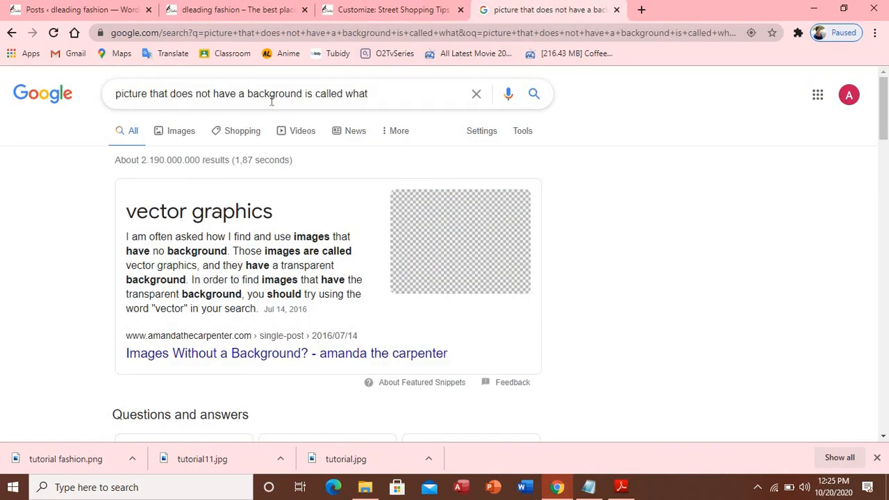
Browse image results for the background-less picture question
scroll(272, 101, down, 5)
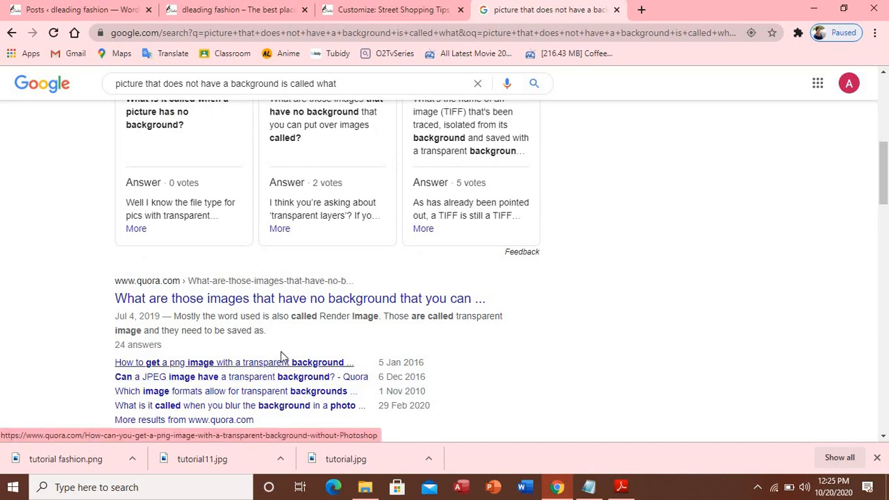
scroll(276, 358, up, 5)
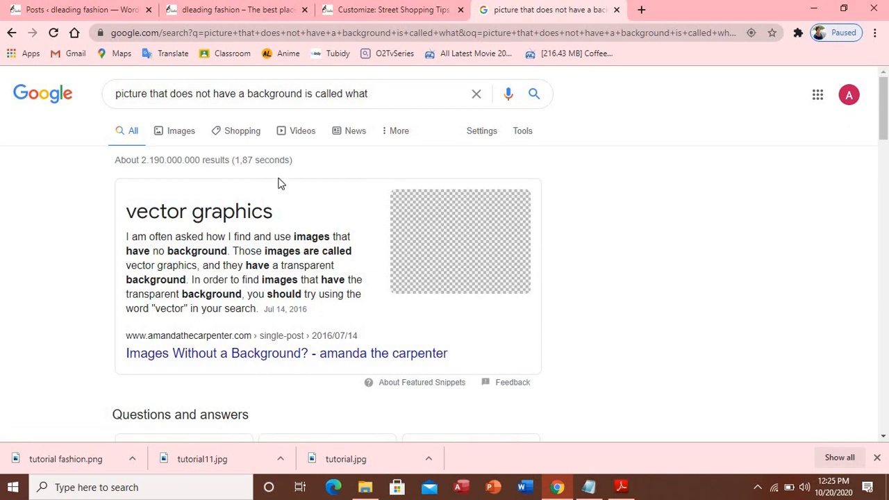
click(170, 133)
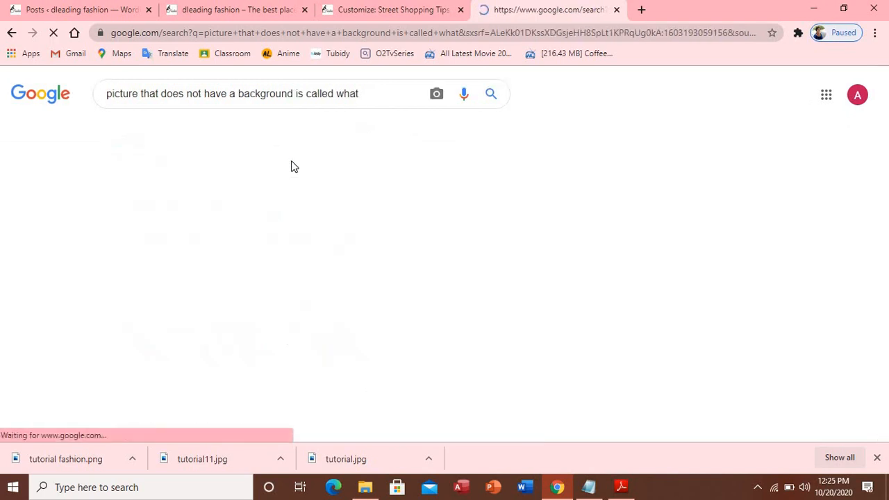
scroll(352, 156, down, 2)
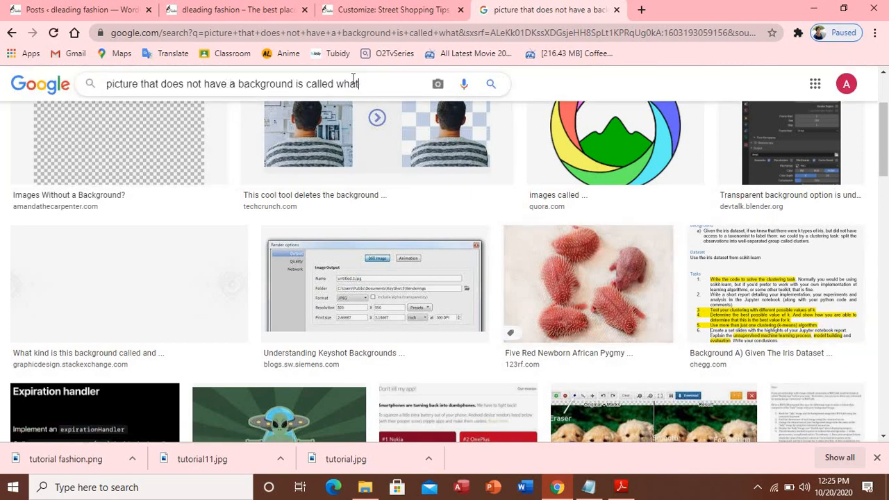
Search Google Images for 'transparent picture'
click(349, 35)
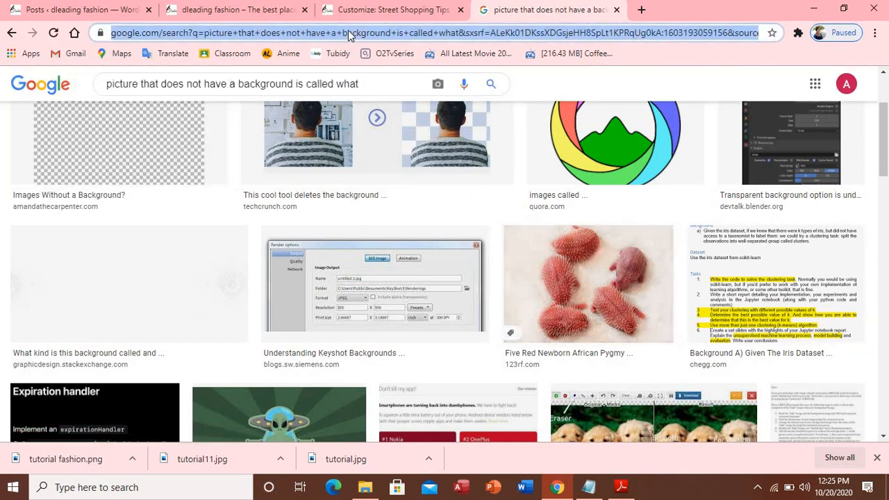
text(t)
key(BackSpace)
text(r)
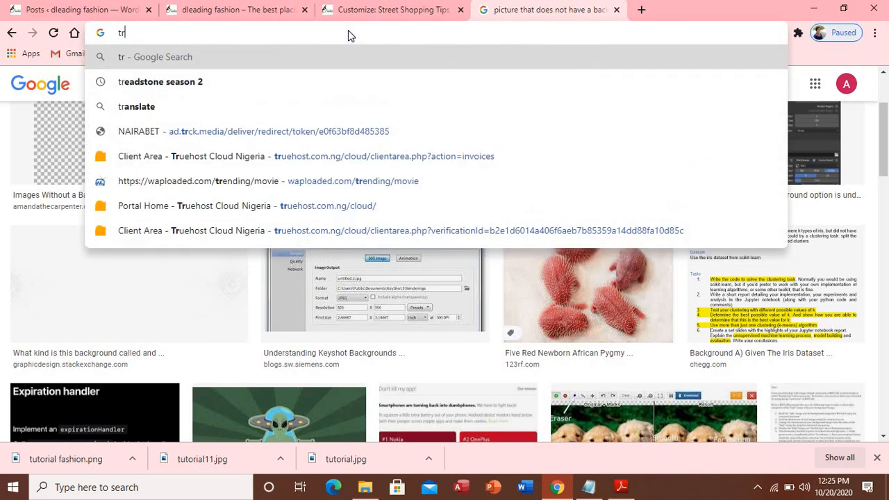
text(ansp)
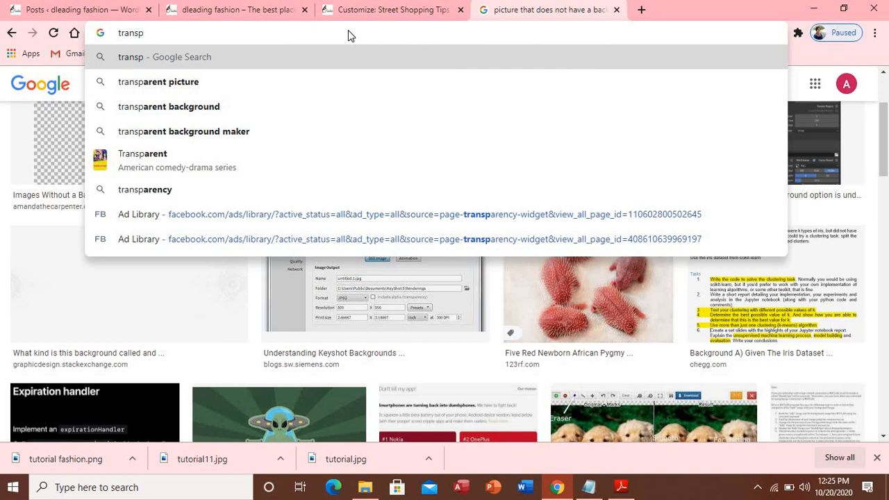
click(308, 86)
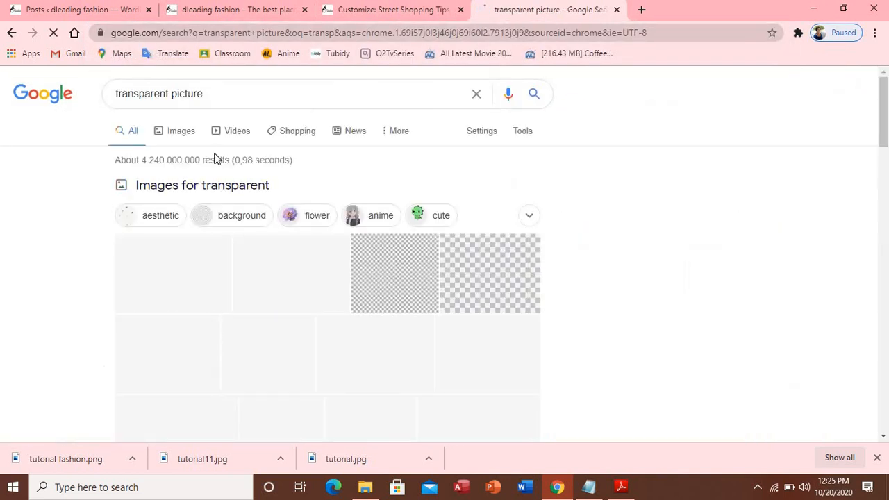
click(184, 138)
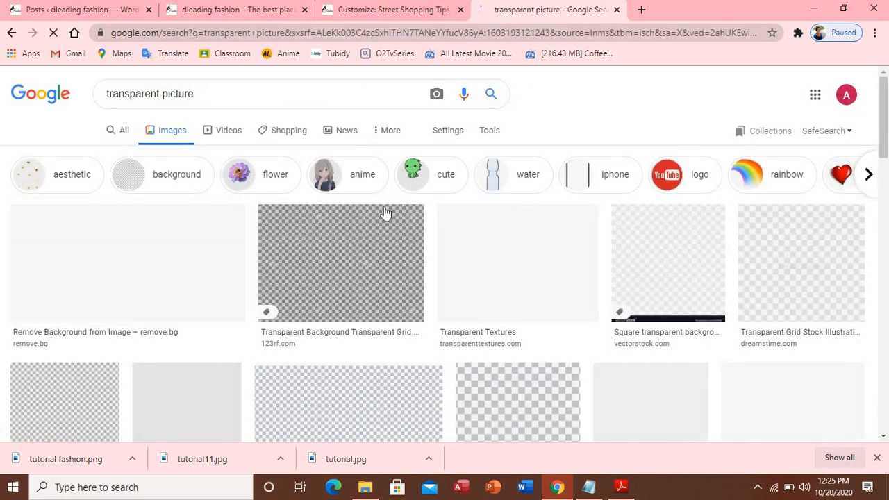
Replace the image search query with 'png logo'
scroll(387, 233, down, 3)
scroll(385, 232, down, 2)
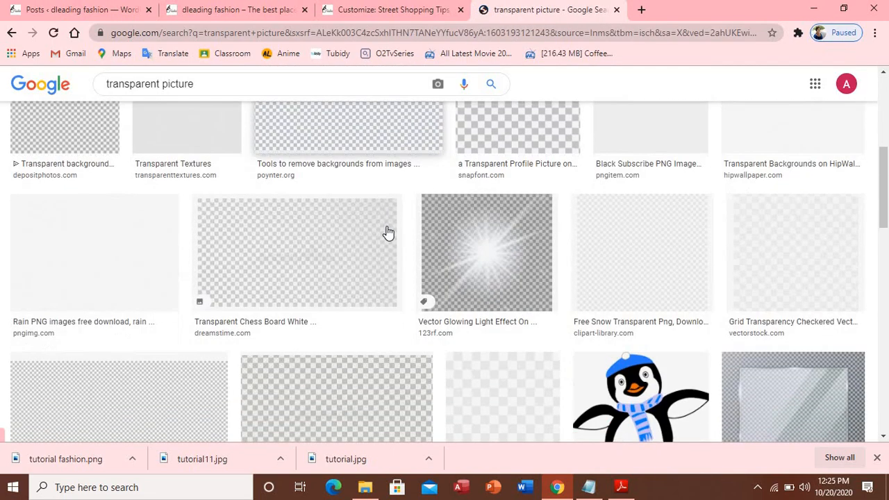
scroll(298, 144, up, 2)
scroll(303, 139, up, 3)
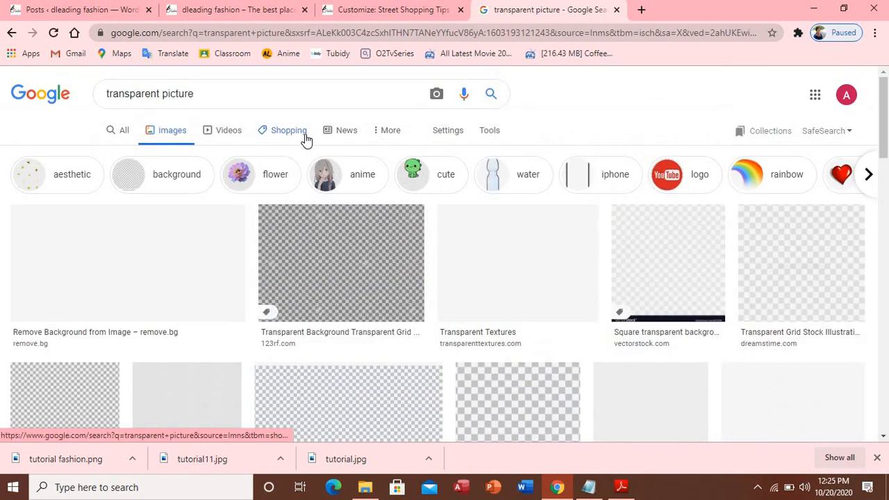
click(178, 93)
double_click(178, 93)
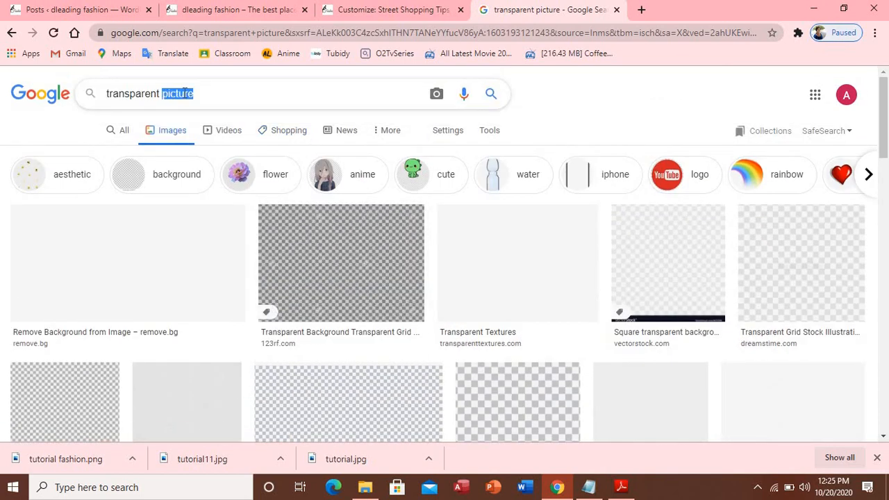
text(logo)
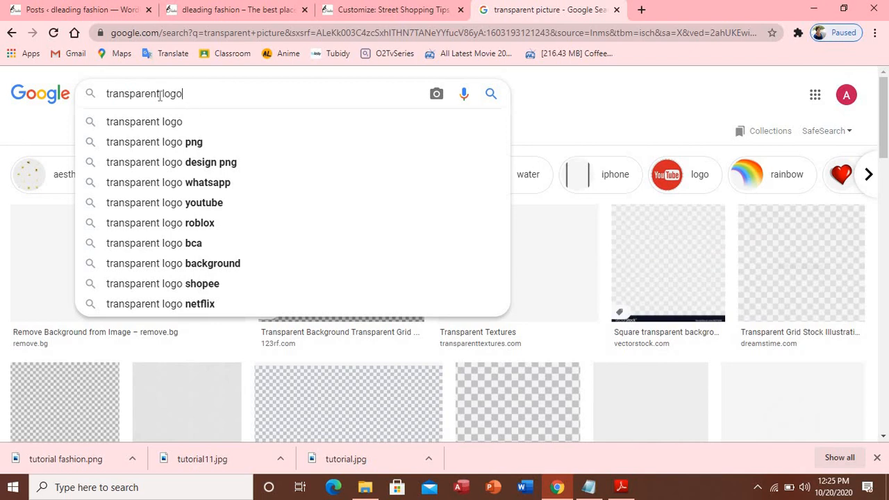
drag(183, 93, 108, 92)
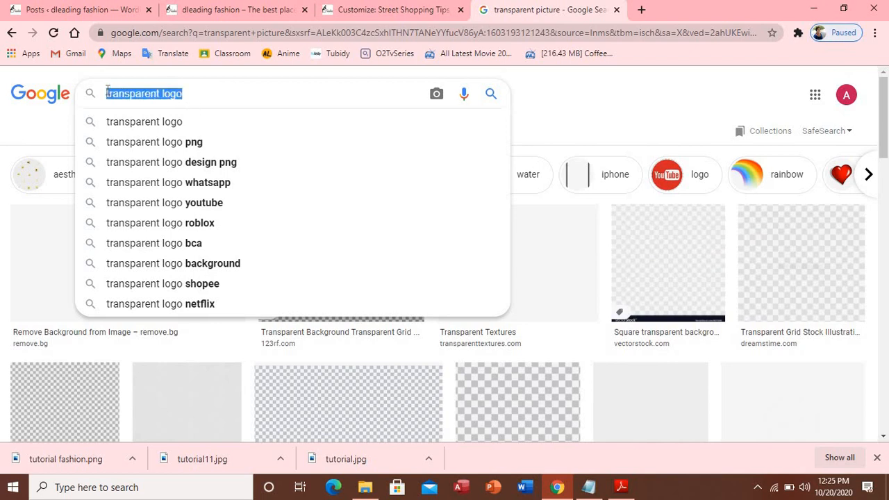
text(png )
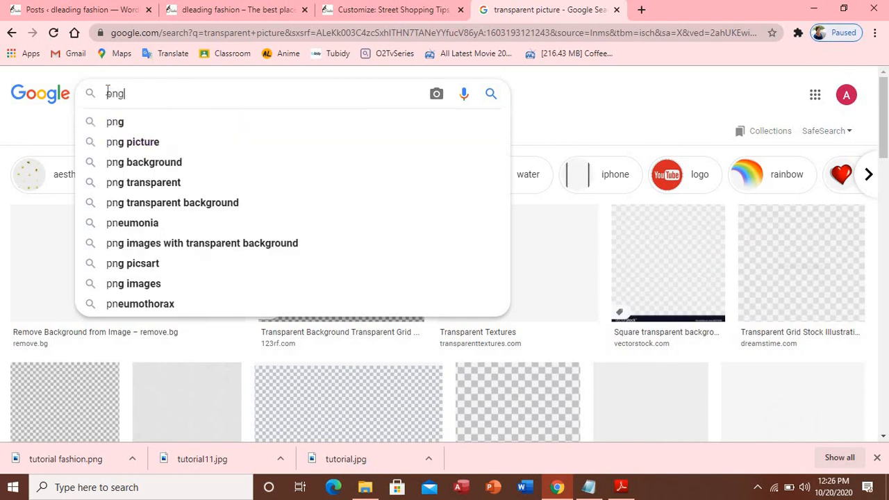
text(logo)
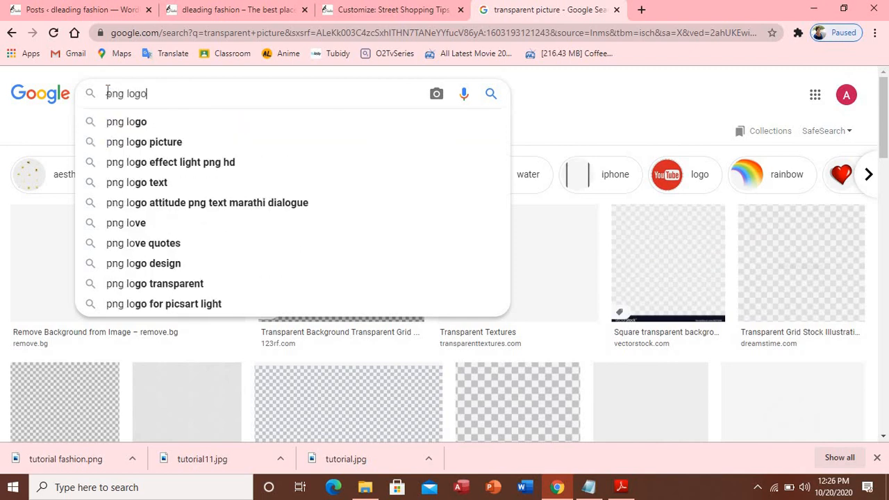
Run the 'png logo' image search, then try loading removebg.net, which fails
key(Return)
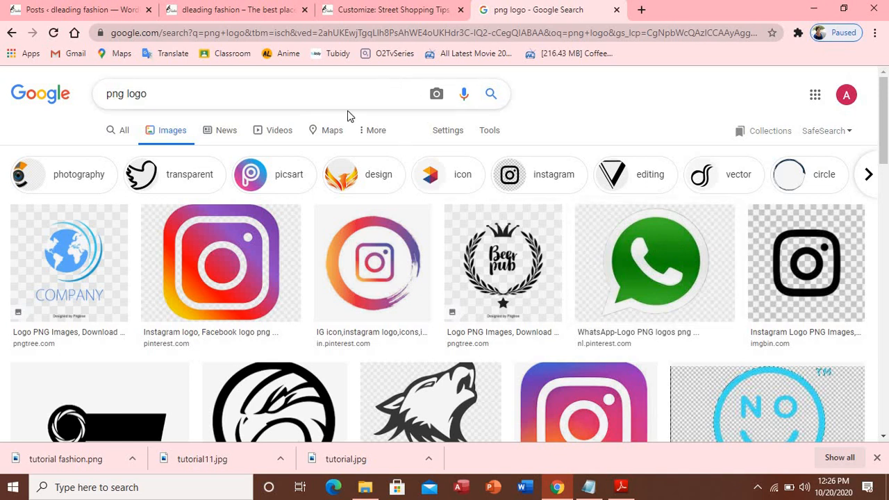
click(449, 28)
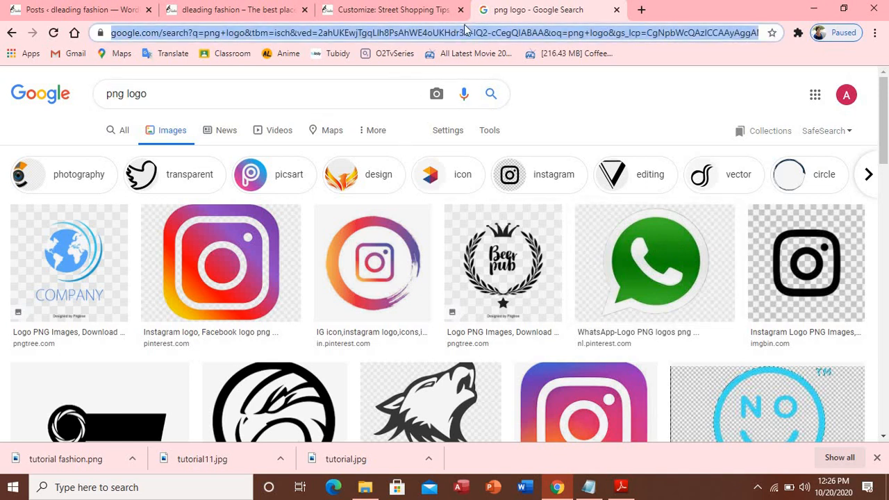
text(r)
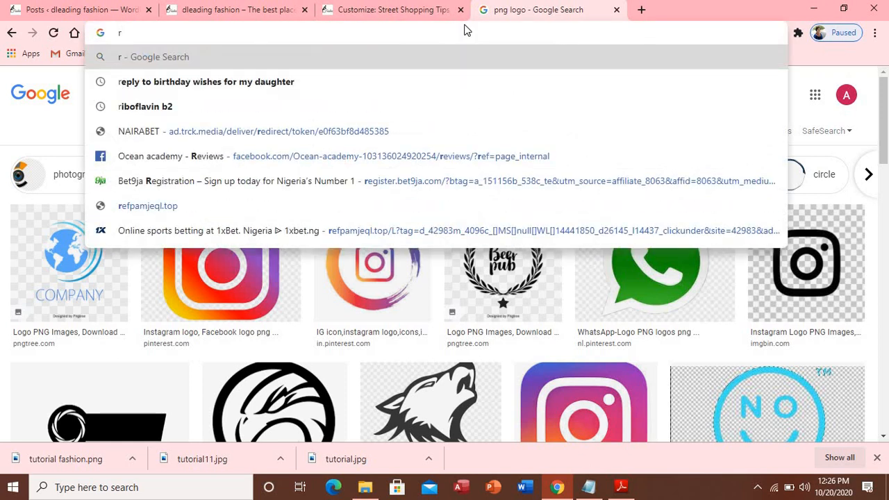
text(emove)
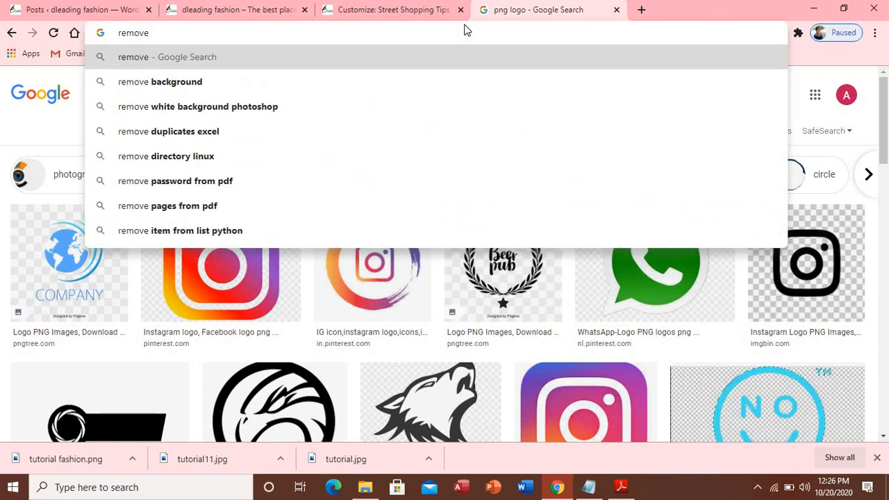
text(bg)
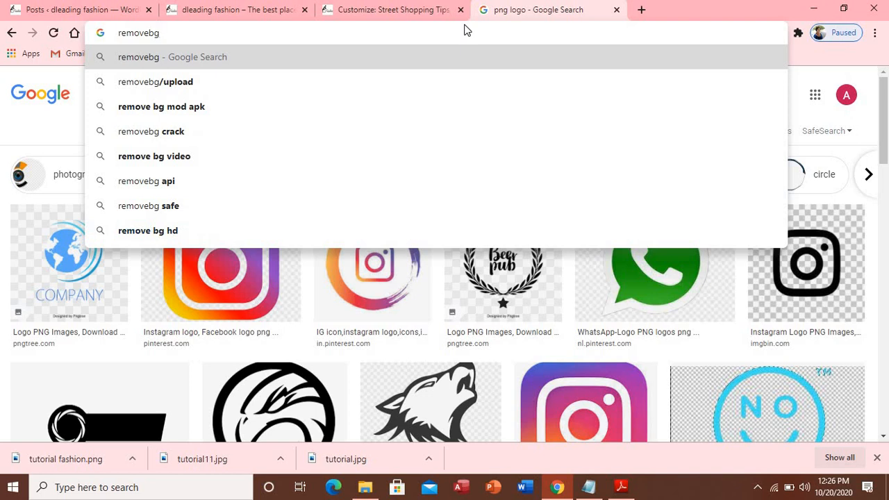
text(.)
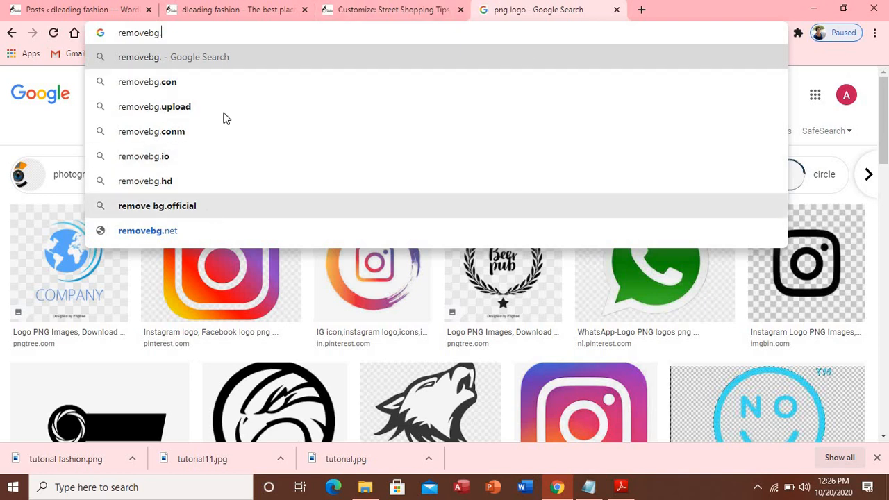
click(176, 231)
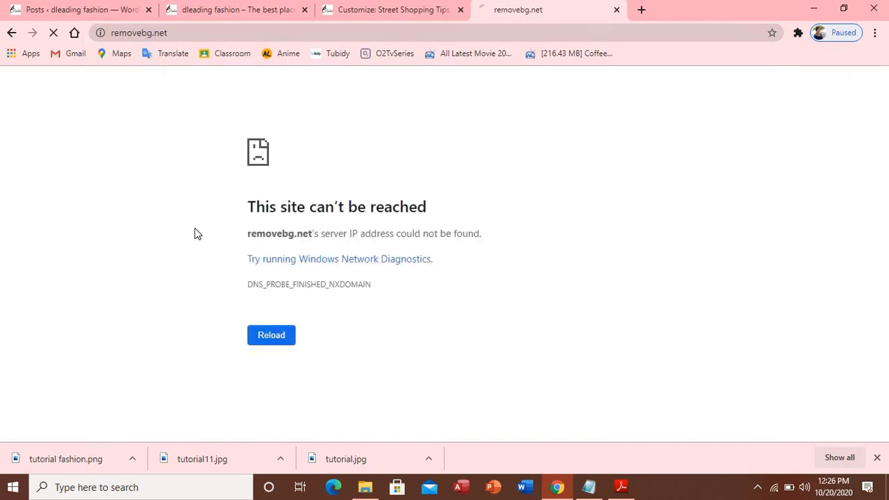
click(272, 337)
Change the address ending to removebg.com and load that site
click(201, 38)
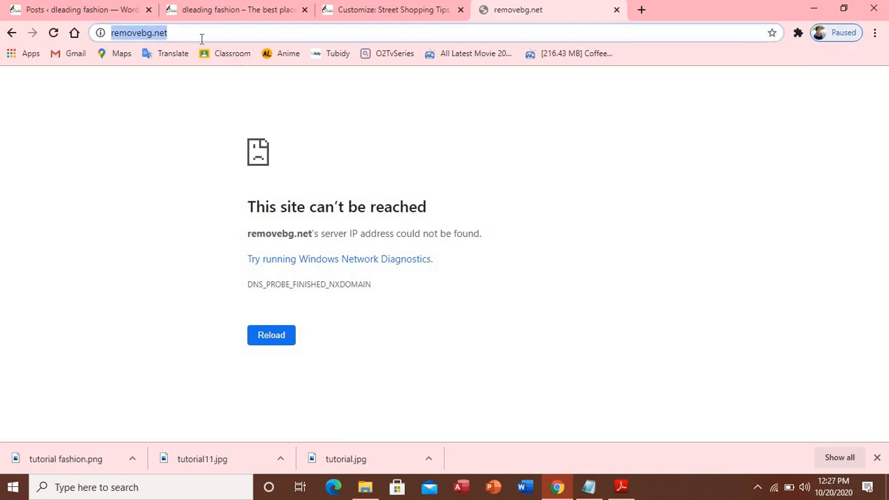
click(202, 38)
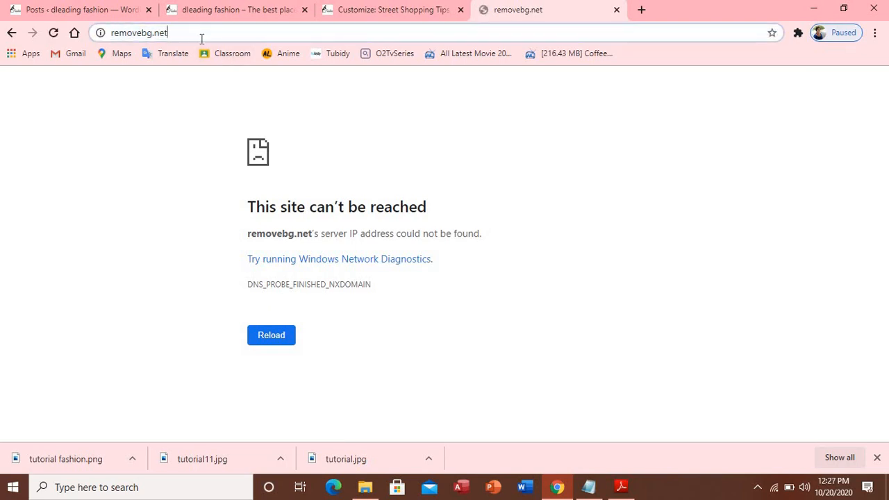
key(BackSpace)
key(BackSpace)
key(BackSpace)
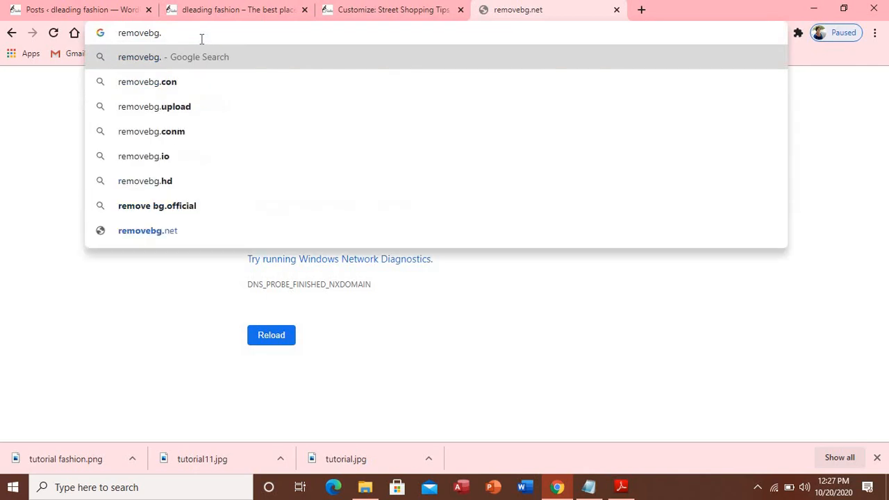
text(com)
key(Return)
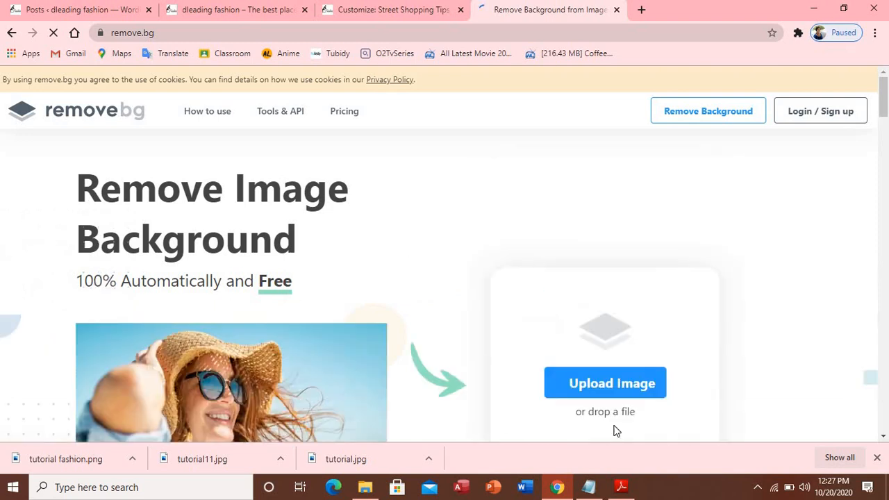
Upload the 'tutorial' portrait to remove.bg and download the background-free PNG result
scroll(673, 336, down, 1)
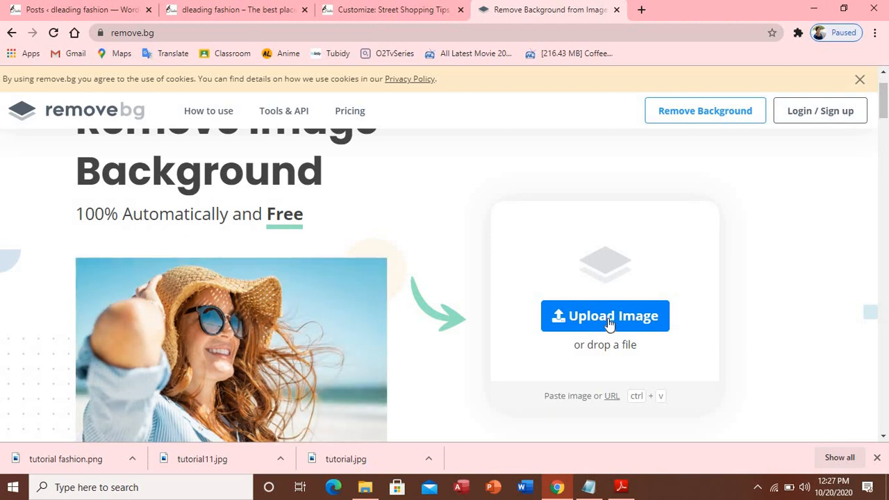
click(609, 321)
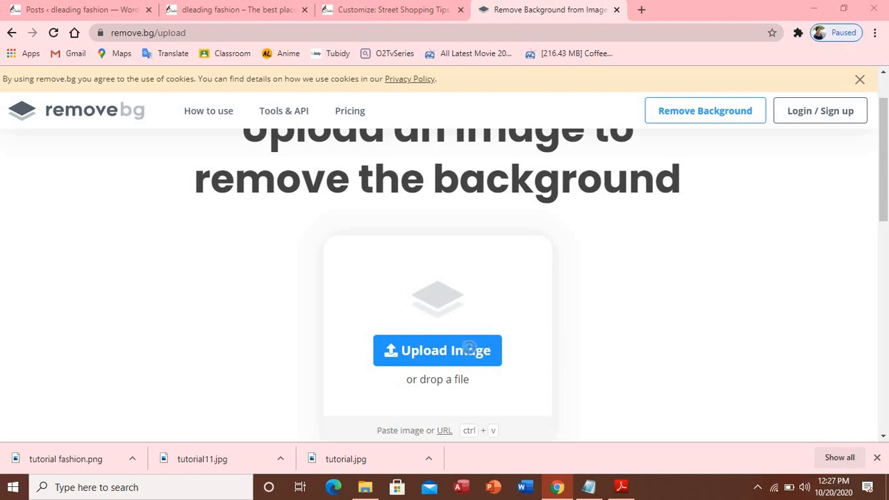
click(468, 350)
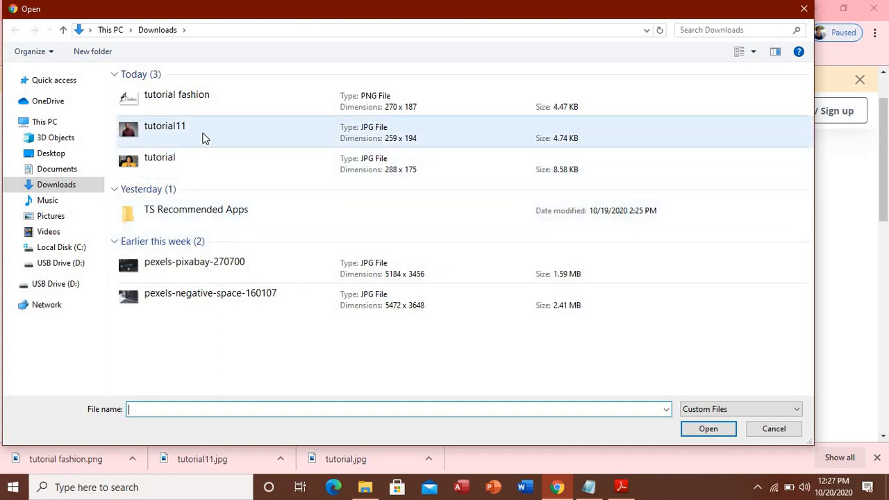
click(189, 159)
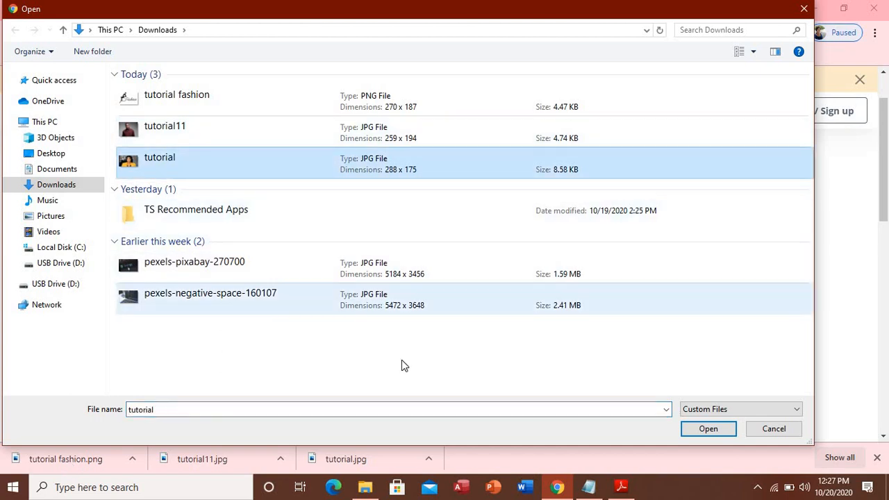
click(698, 429)
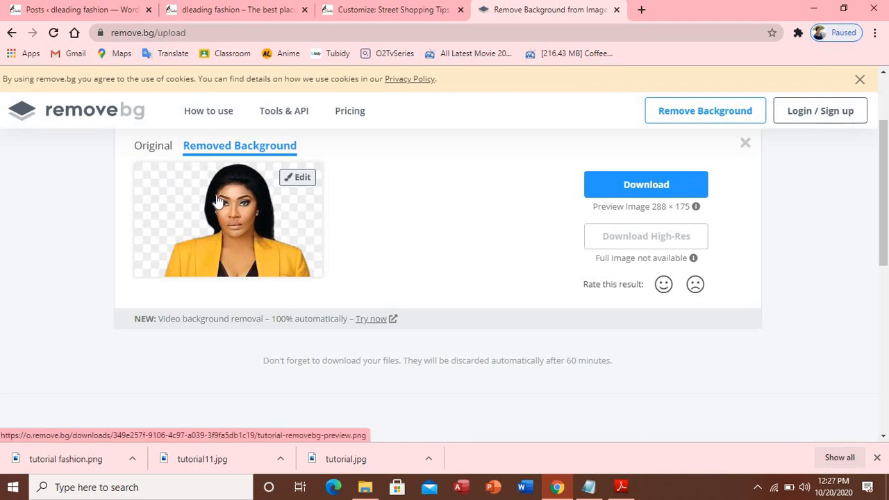
click(642, 186)
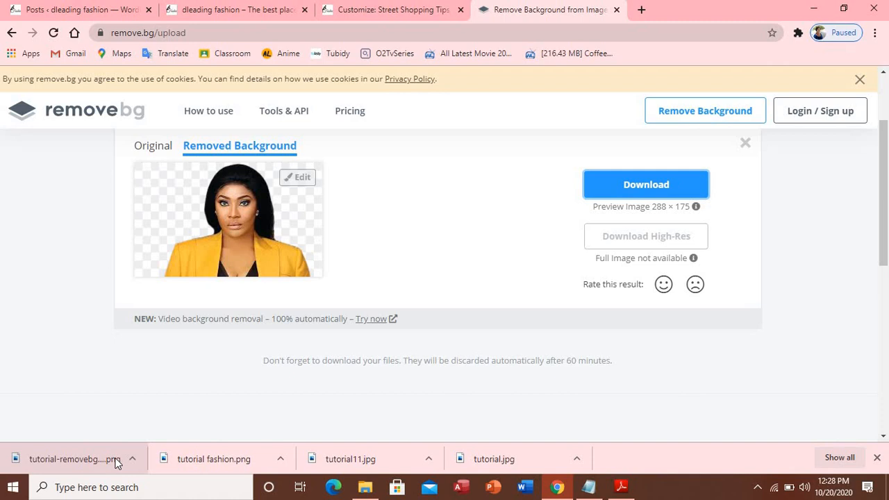
Switch to the live Dleading Fashion homepage and scroll to the My Best Client testimonial
click(389, 10)
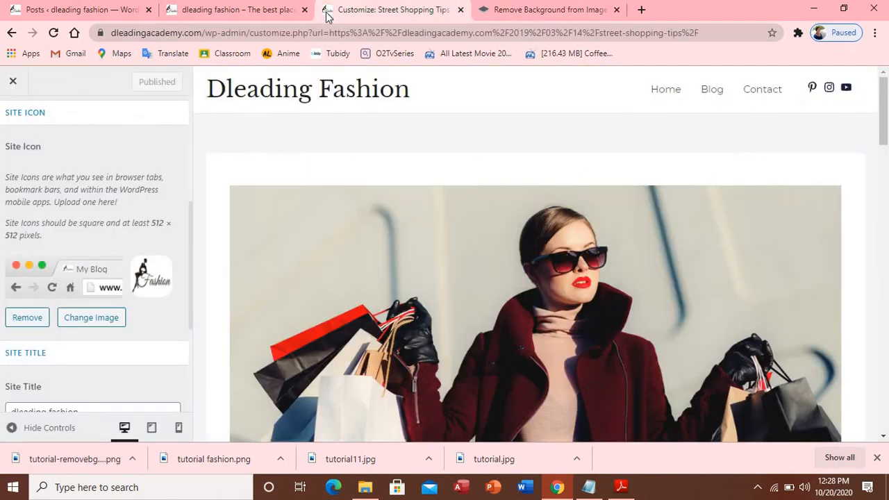
click(284, 10)
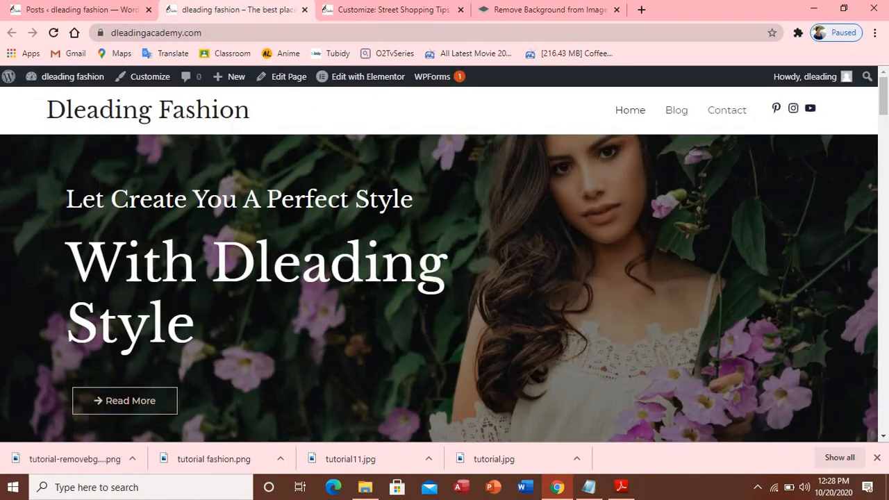
scroll(464, 273, down, 3)
scroll(464, 274, up, 1)
scroll(476, 265, down, 4)
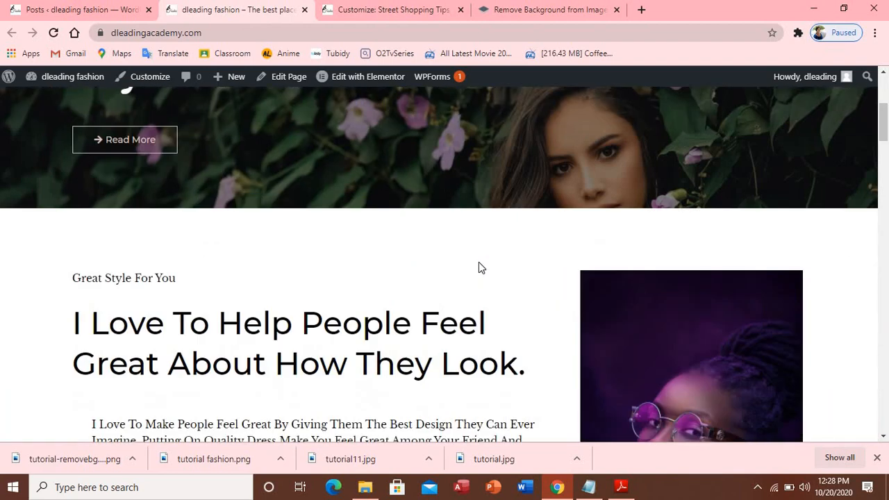
scroll(478, 266, down, 10)
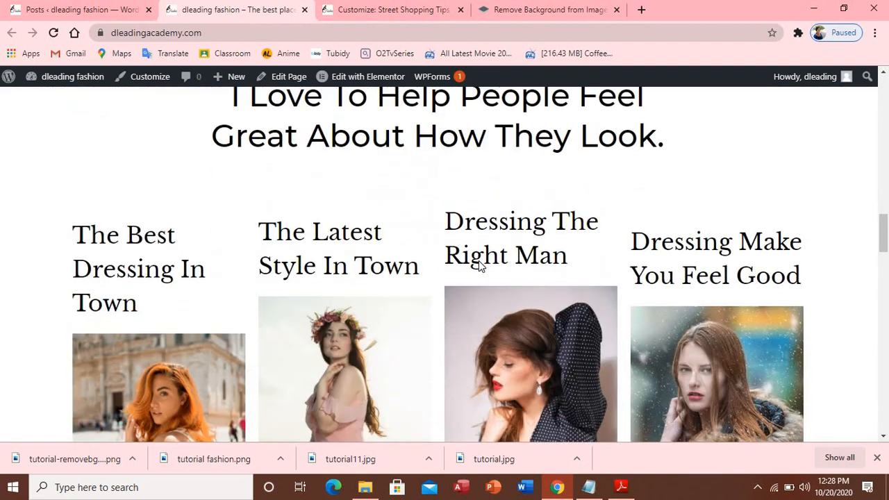
scroll(479, 267, down, 9)
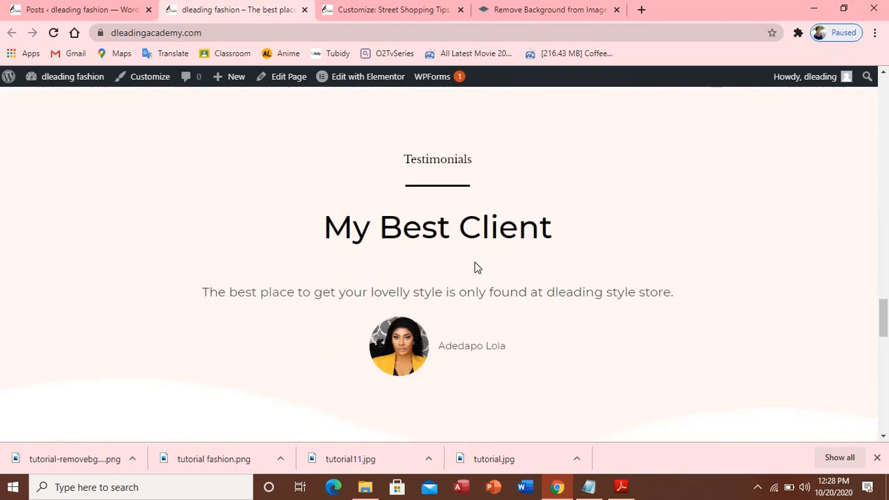